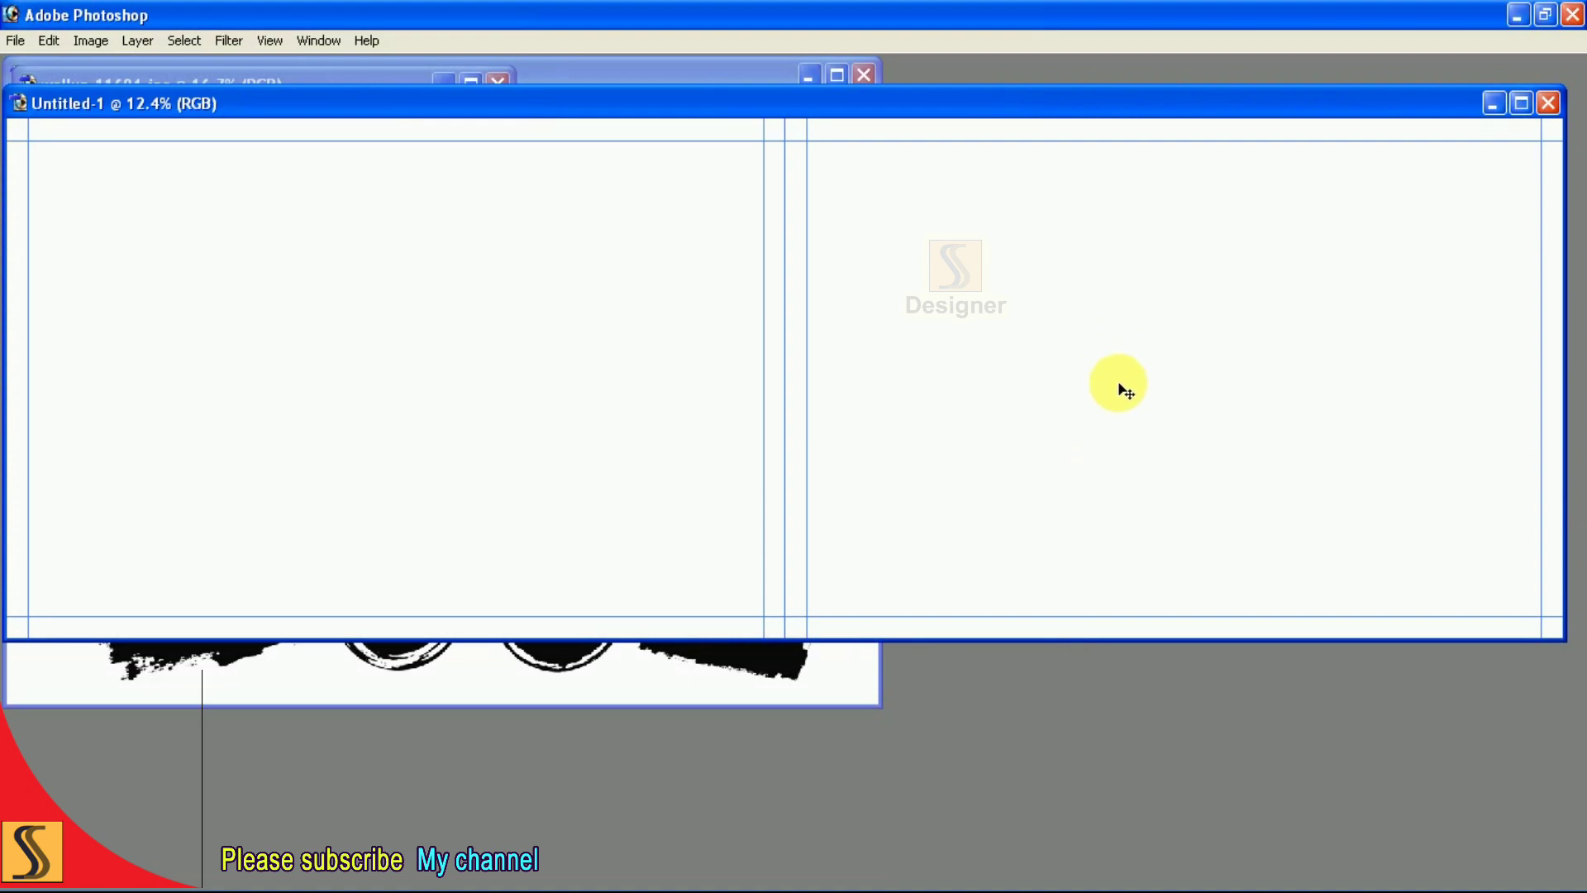
Check the banner's image size and move the document window lower.
key(f)
key(f)
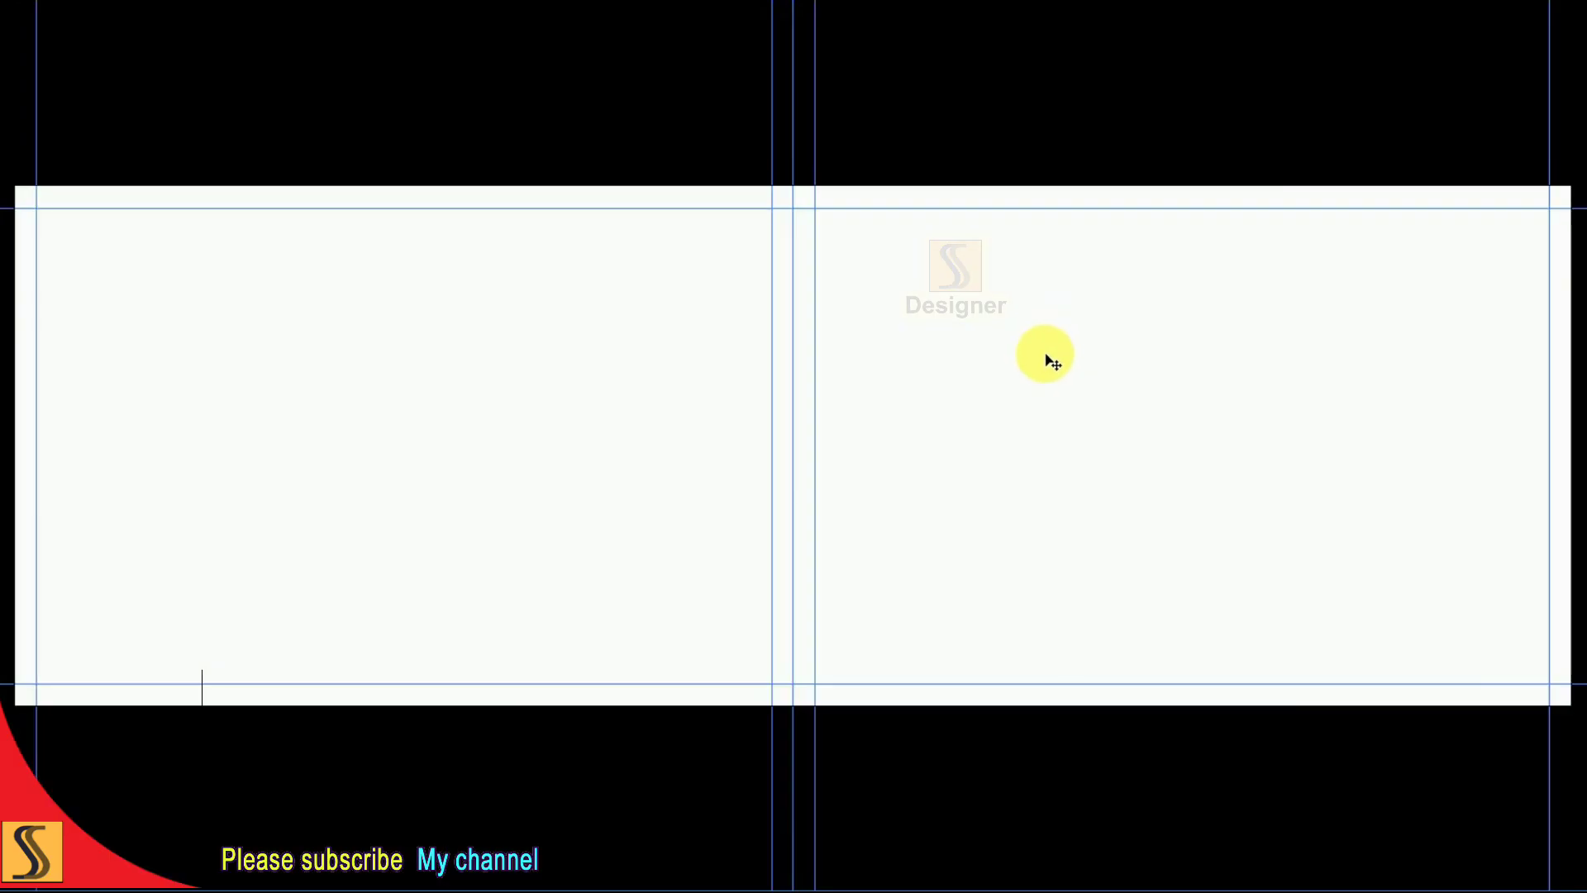
key(f)
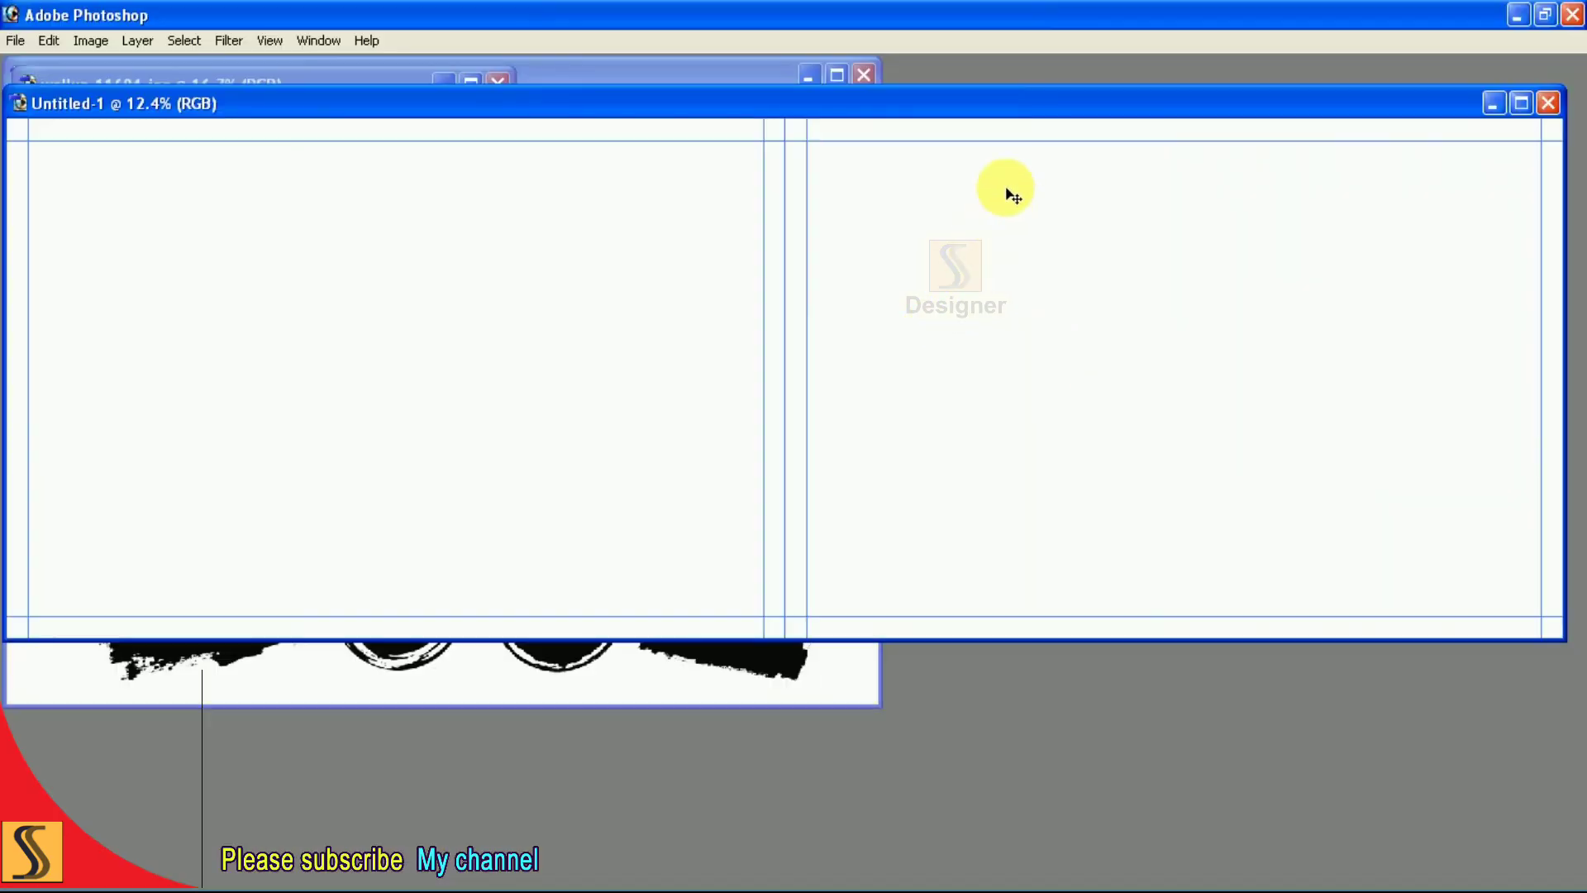
right_click(999, 118)
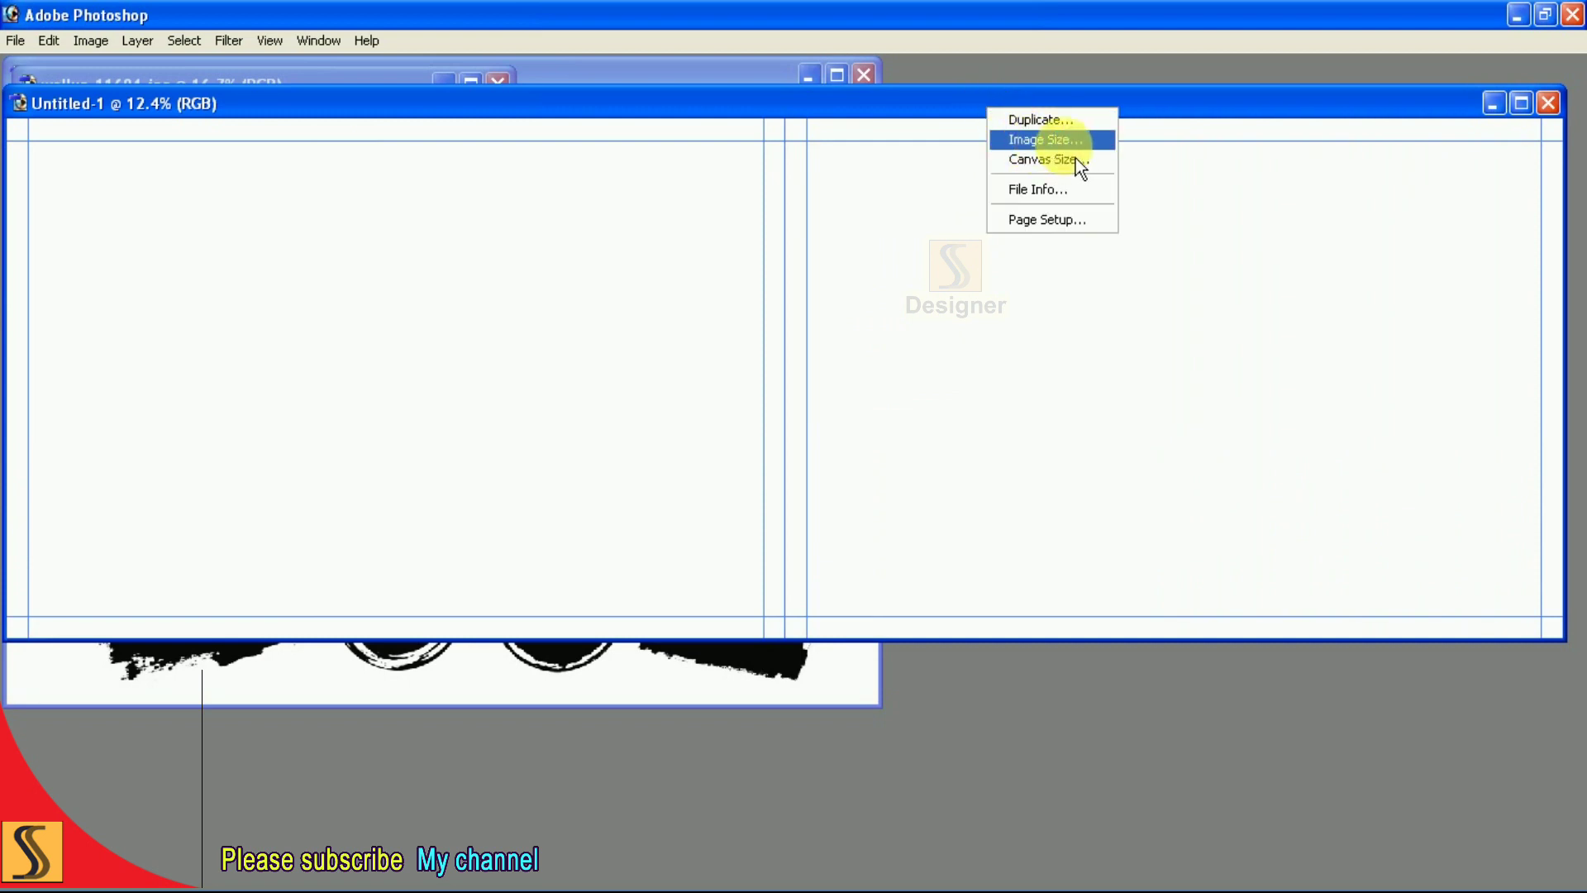
click(1071, 147)
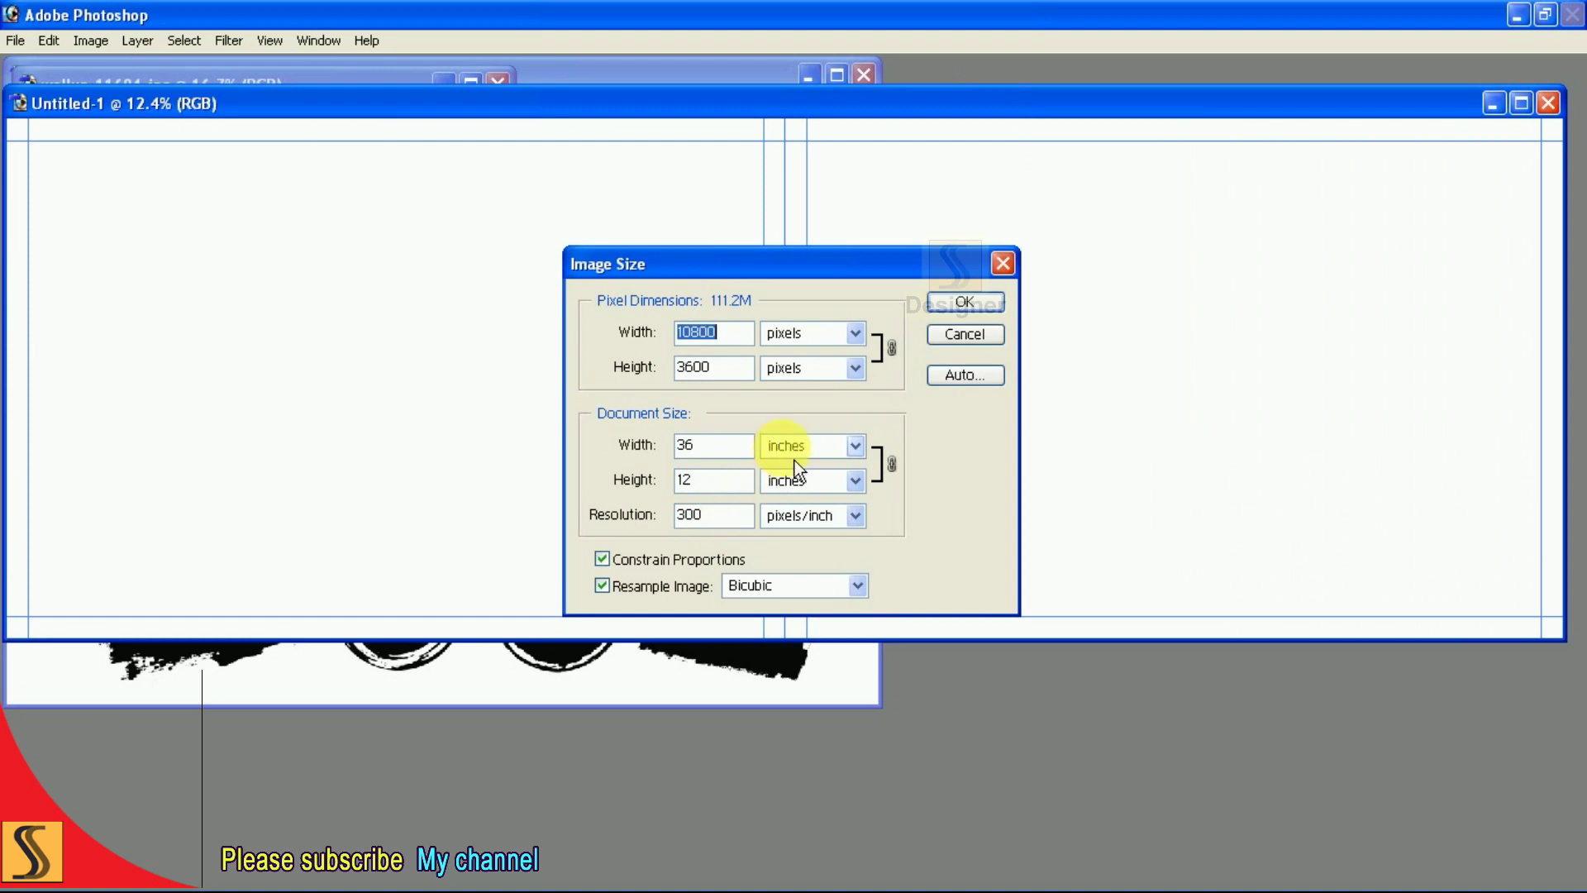
click(965, 302)
drag(934, 101, 942, 145)
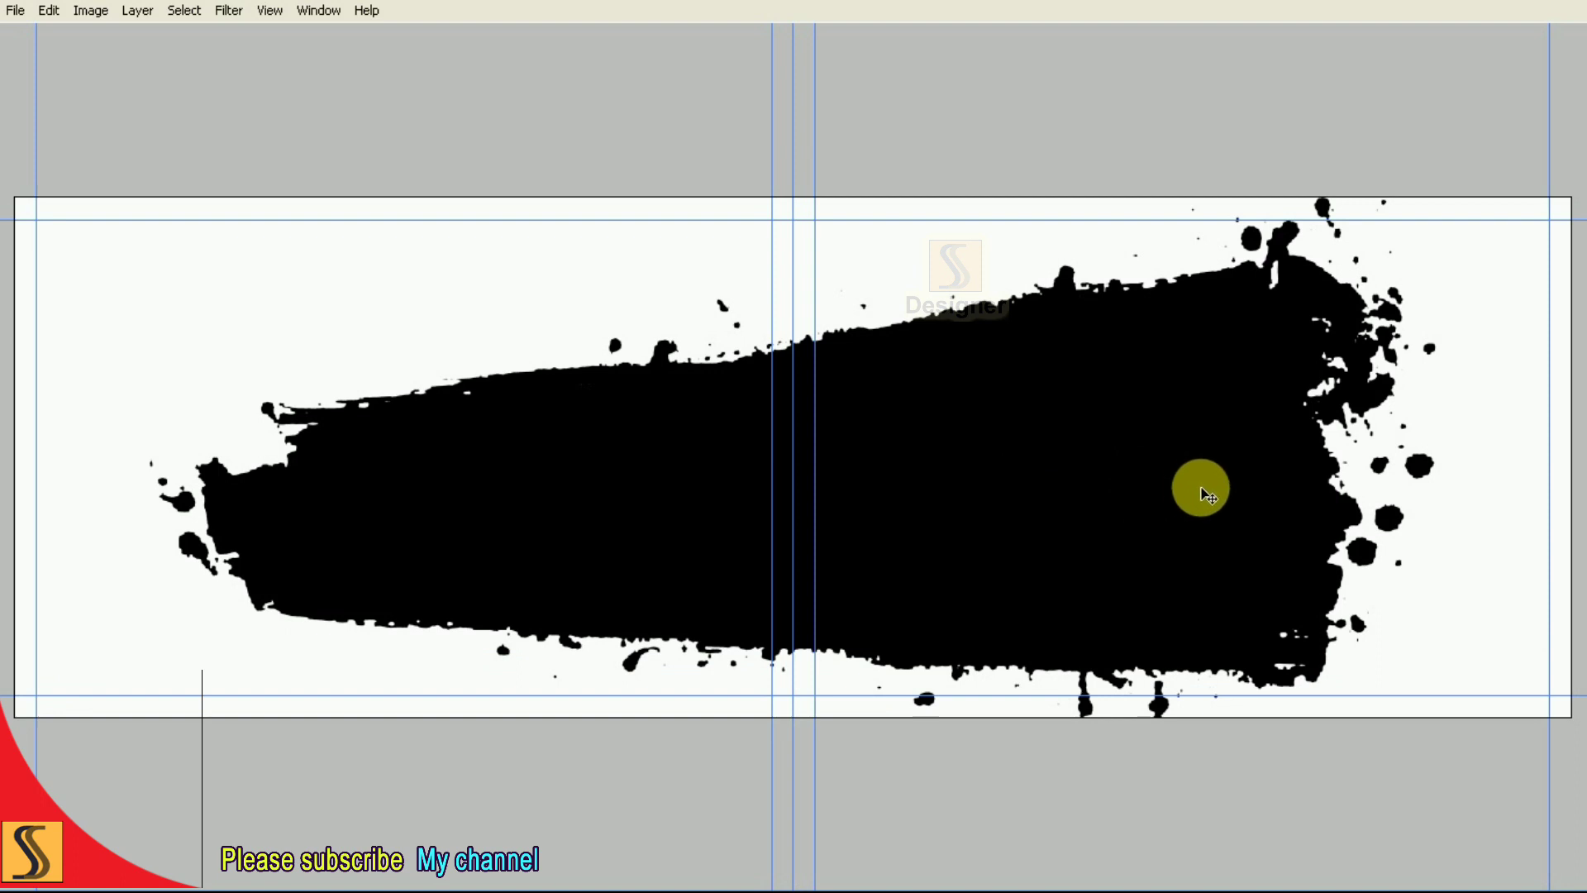
Zoom out and reposition the black splatter within the banner.
key(super)
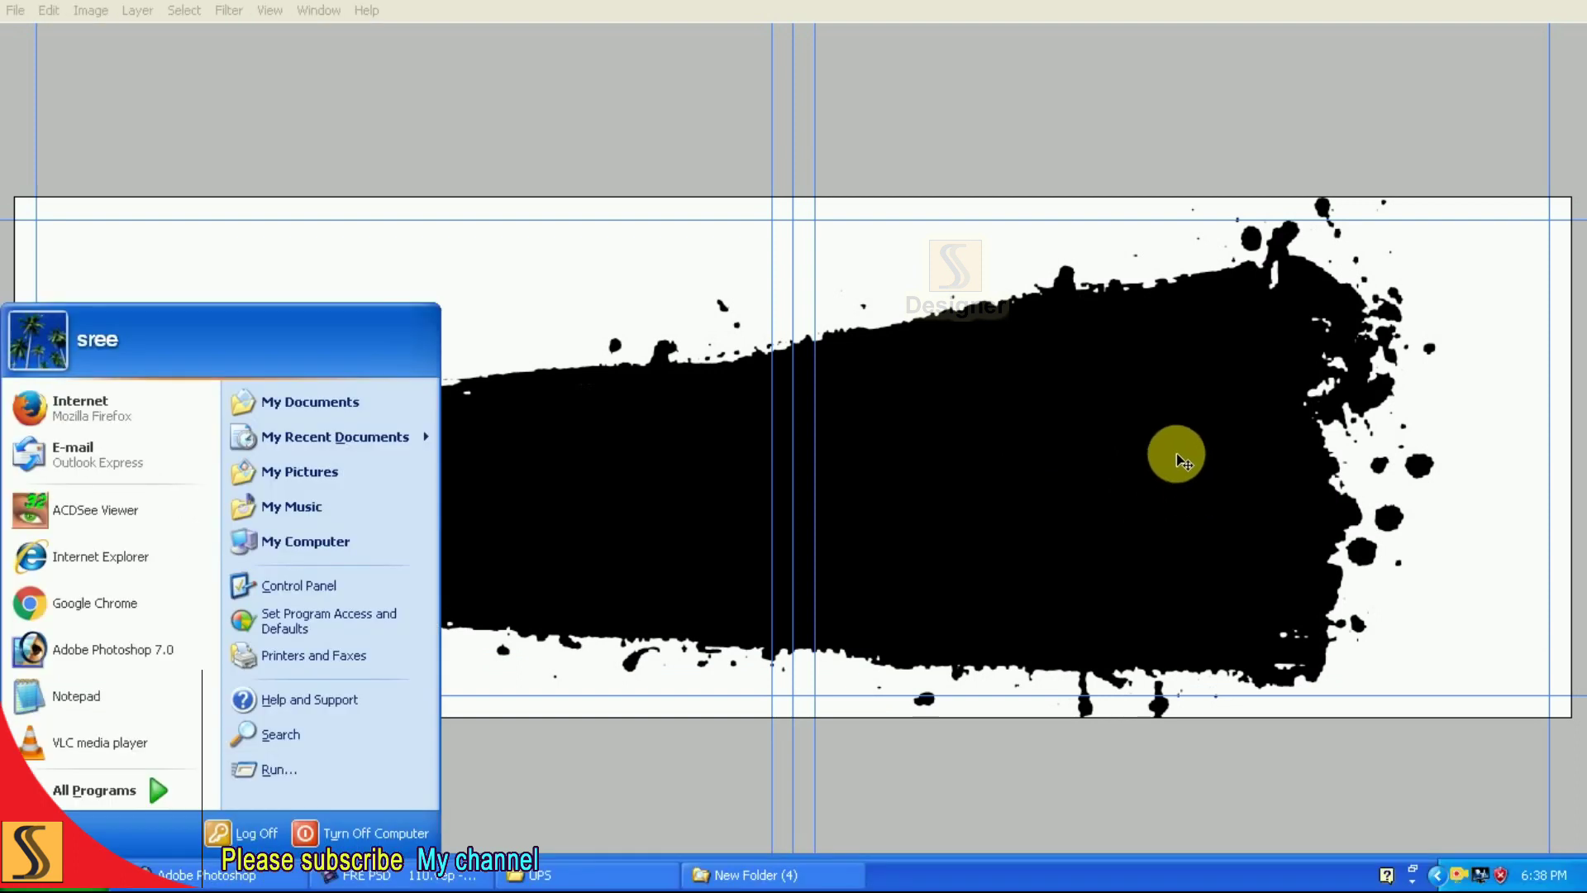
key(ctrl+minus)
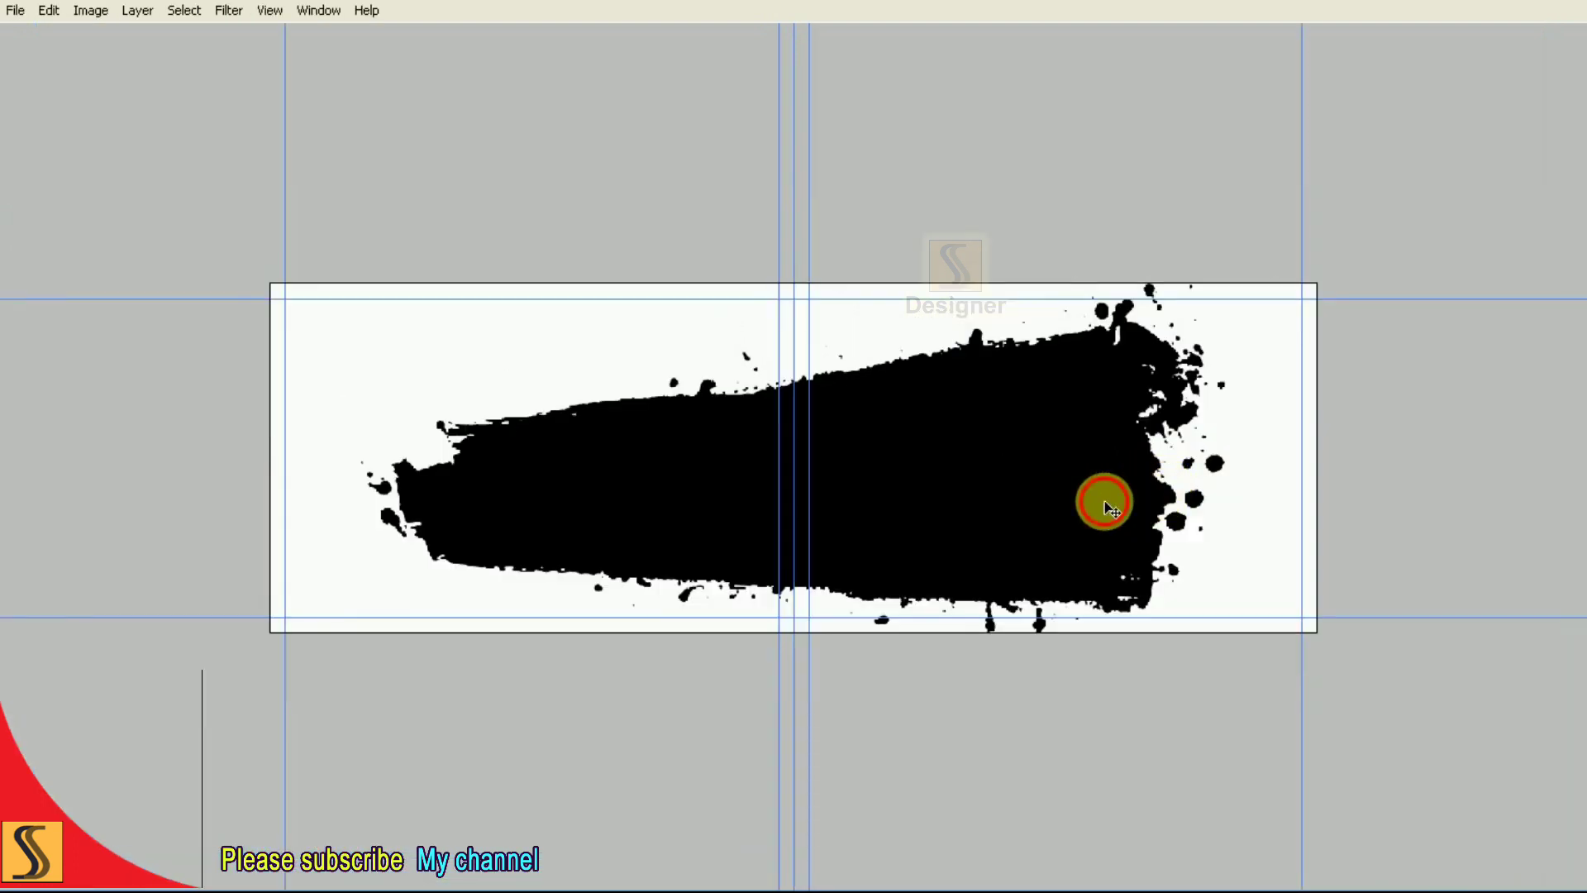
drag(1134, 502, 1169, 539)
key(F7)
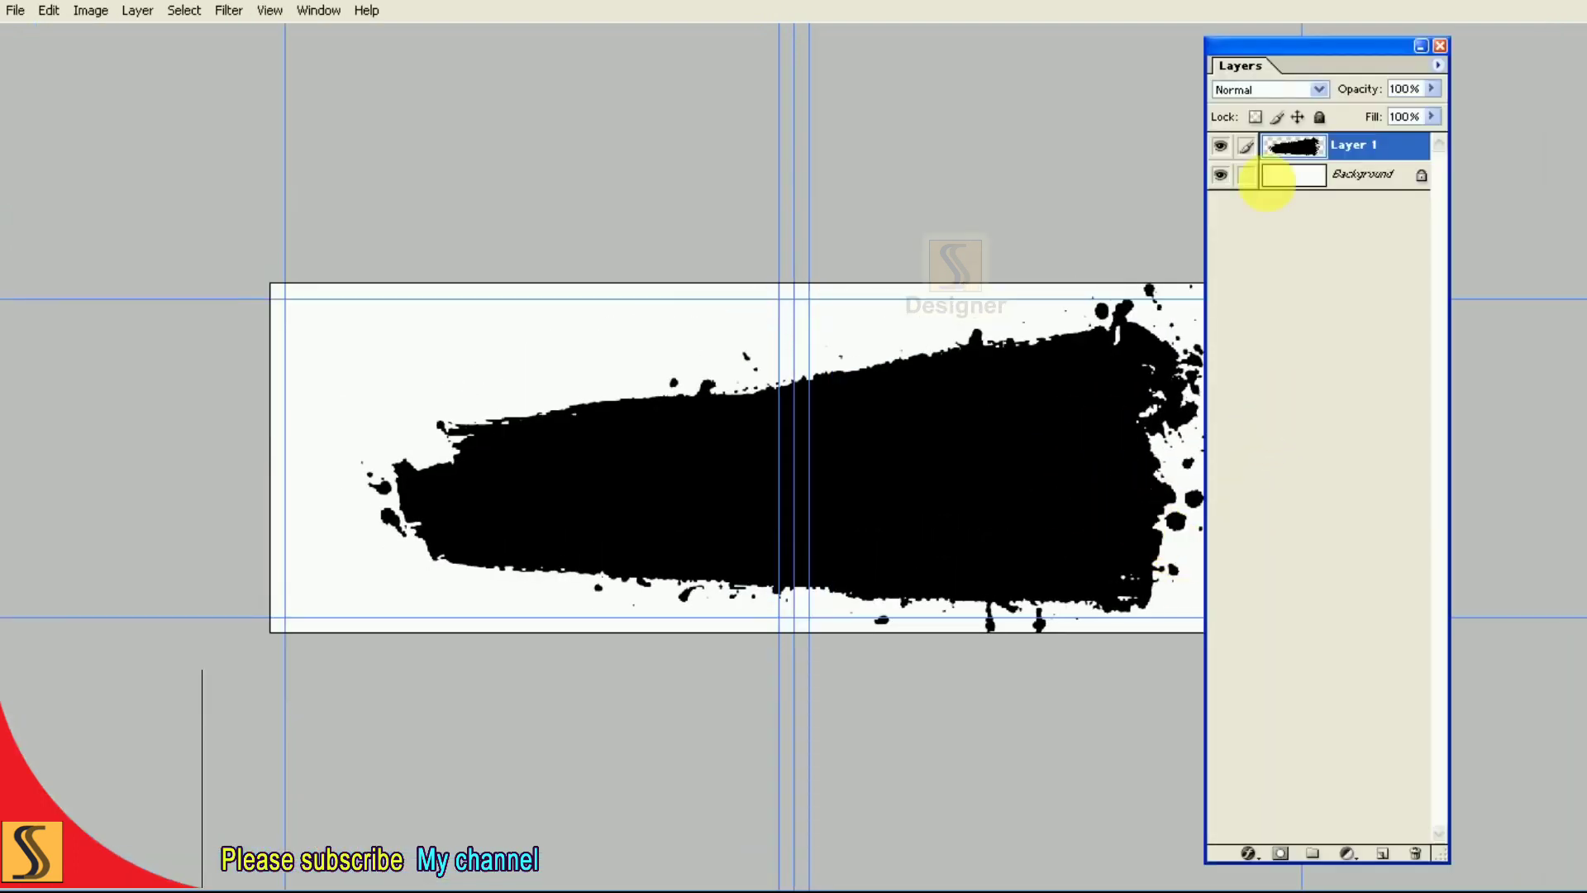
key(F7)
Free-transform the splatter, resizing it about its centre and nudging it upward.
key(ctrl+t)
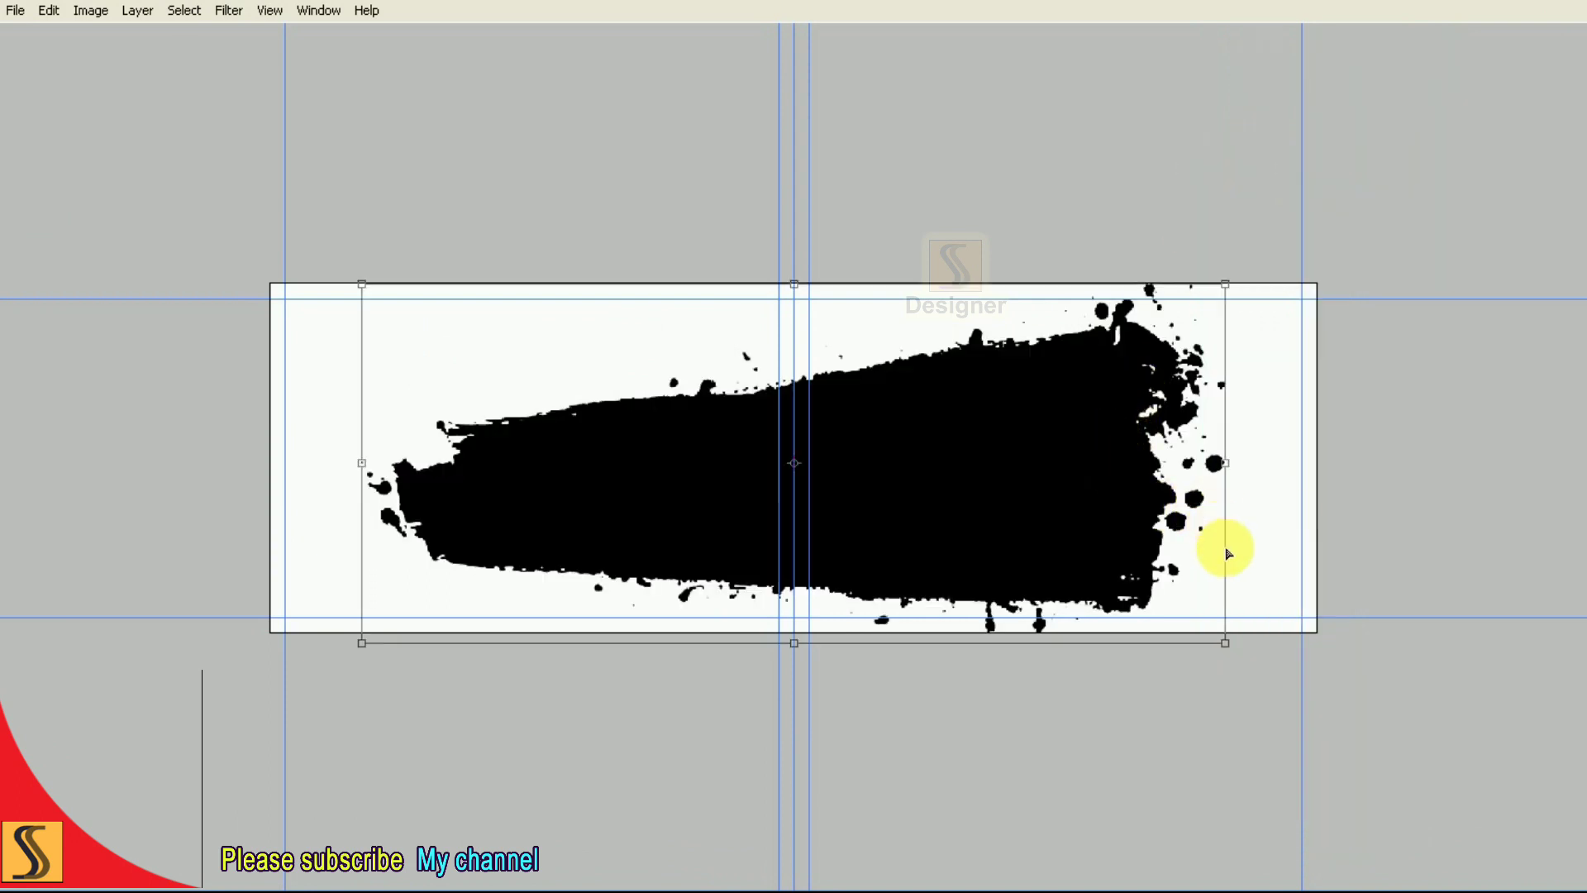
drag(1226, 643, 1192, 630)
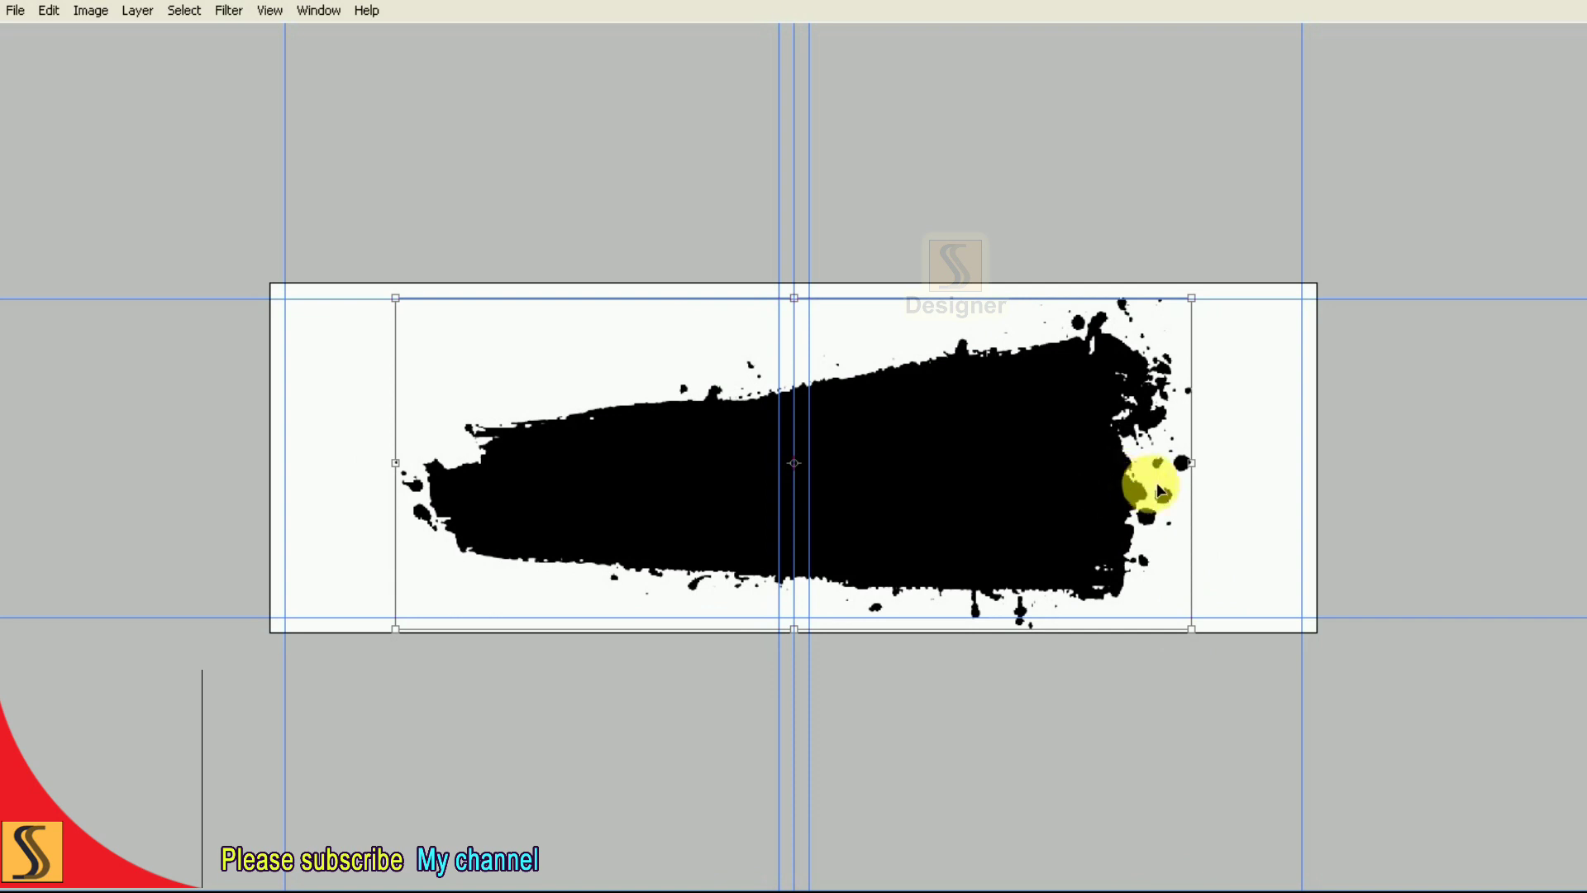
key(ctrl+plus)
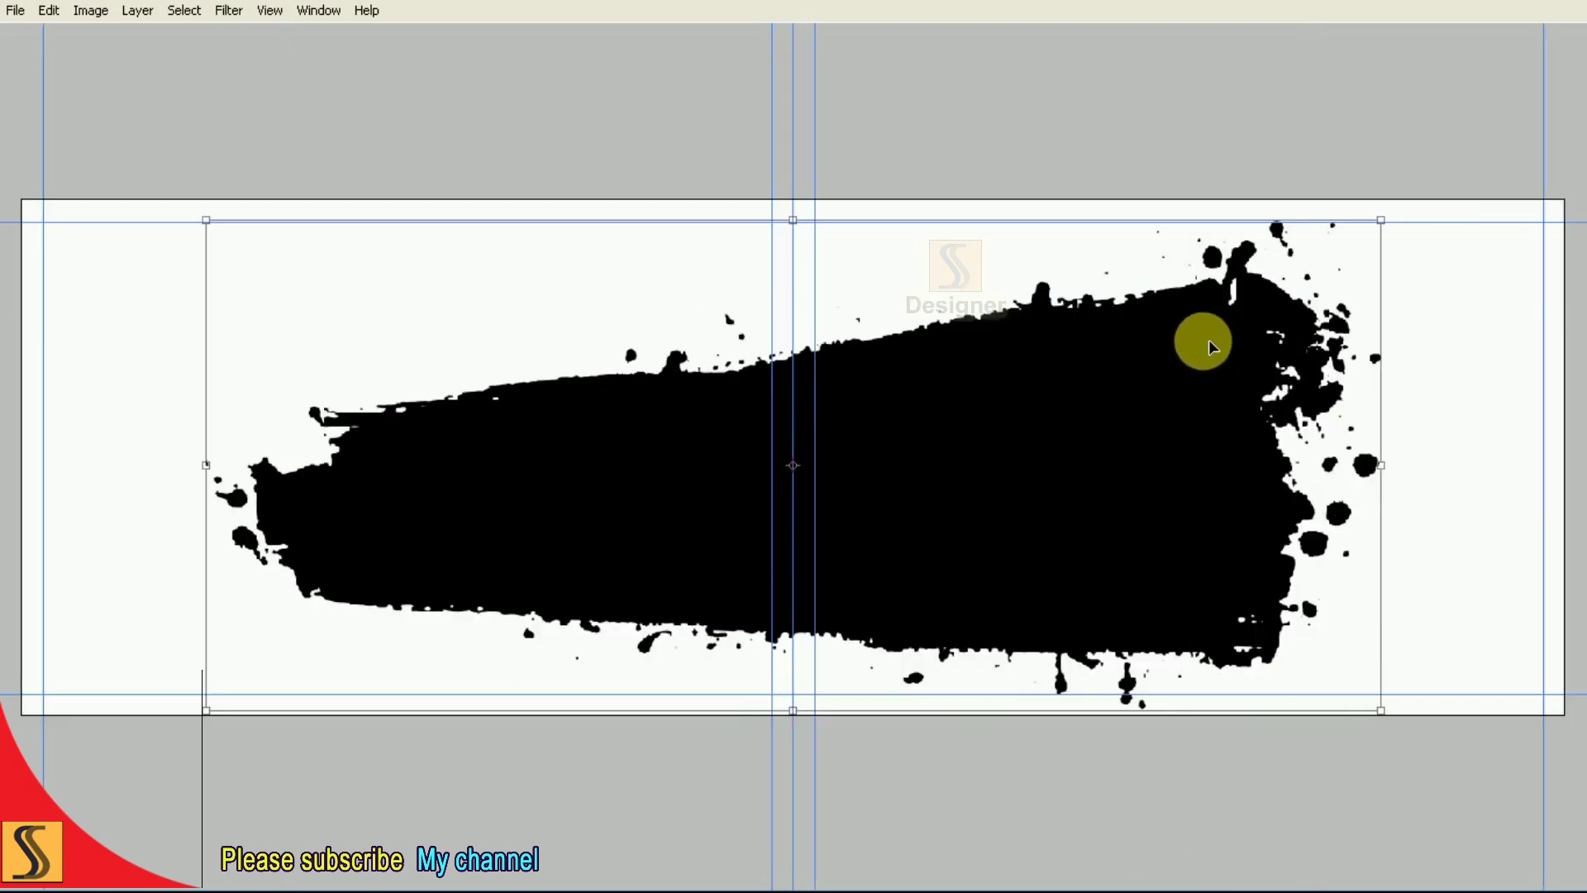
key(shift+Up)
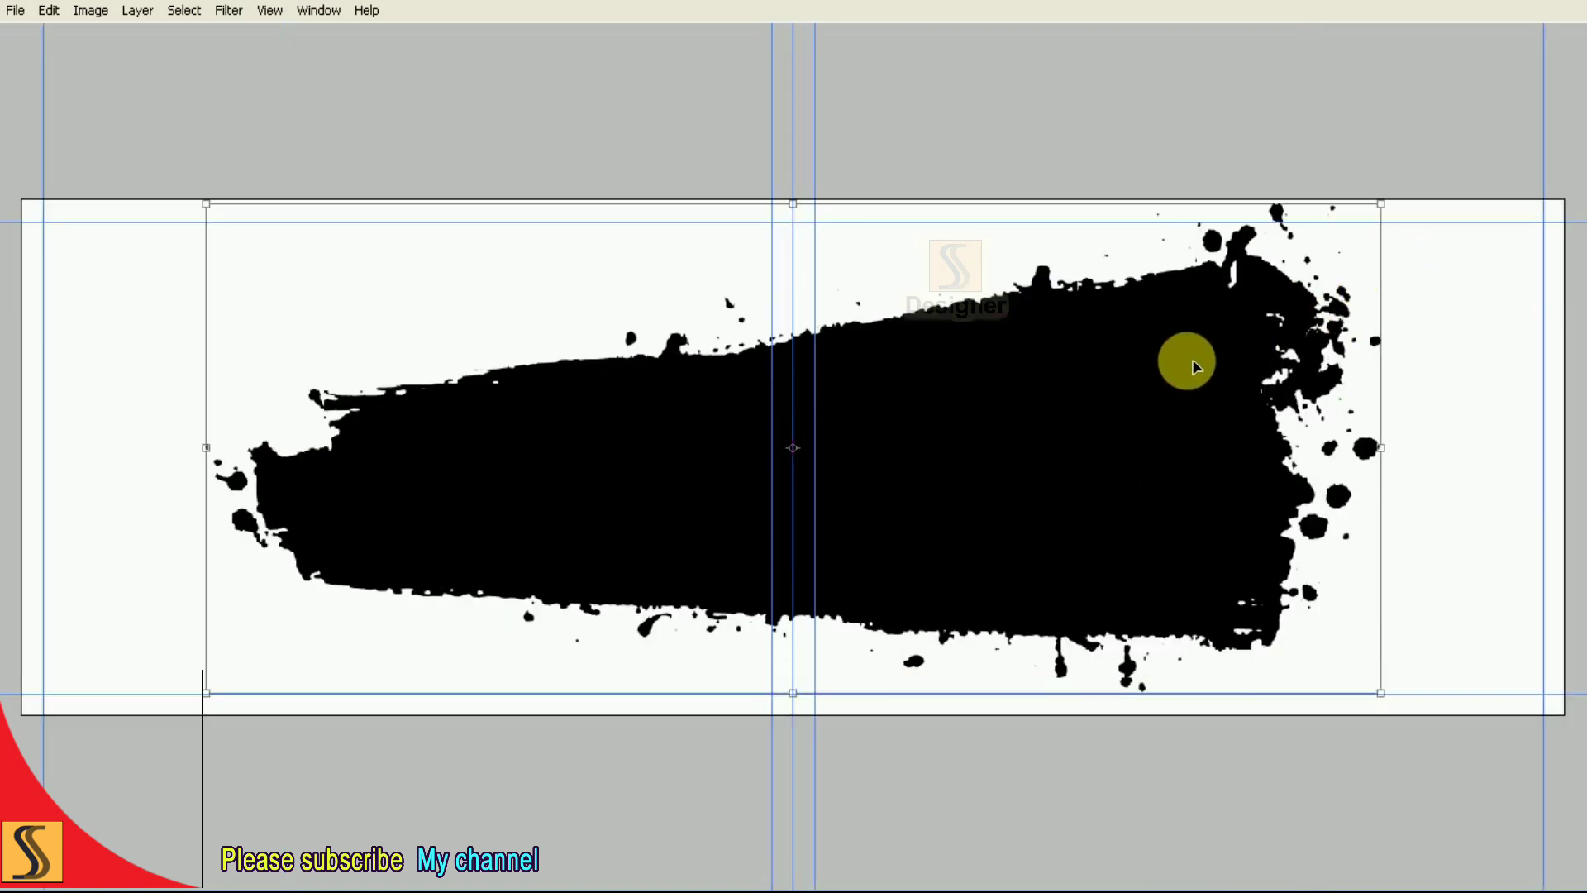
mouse_move(1381, 206)
mouse_down()
mouse_move(1401, 209)
mouse_move(1412, 248)
mouse_up()
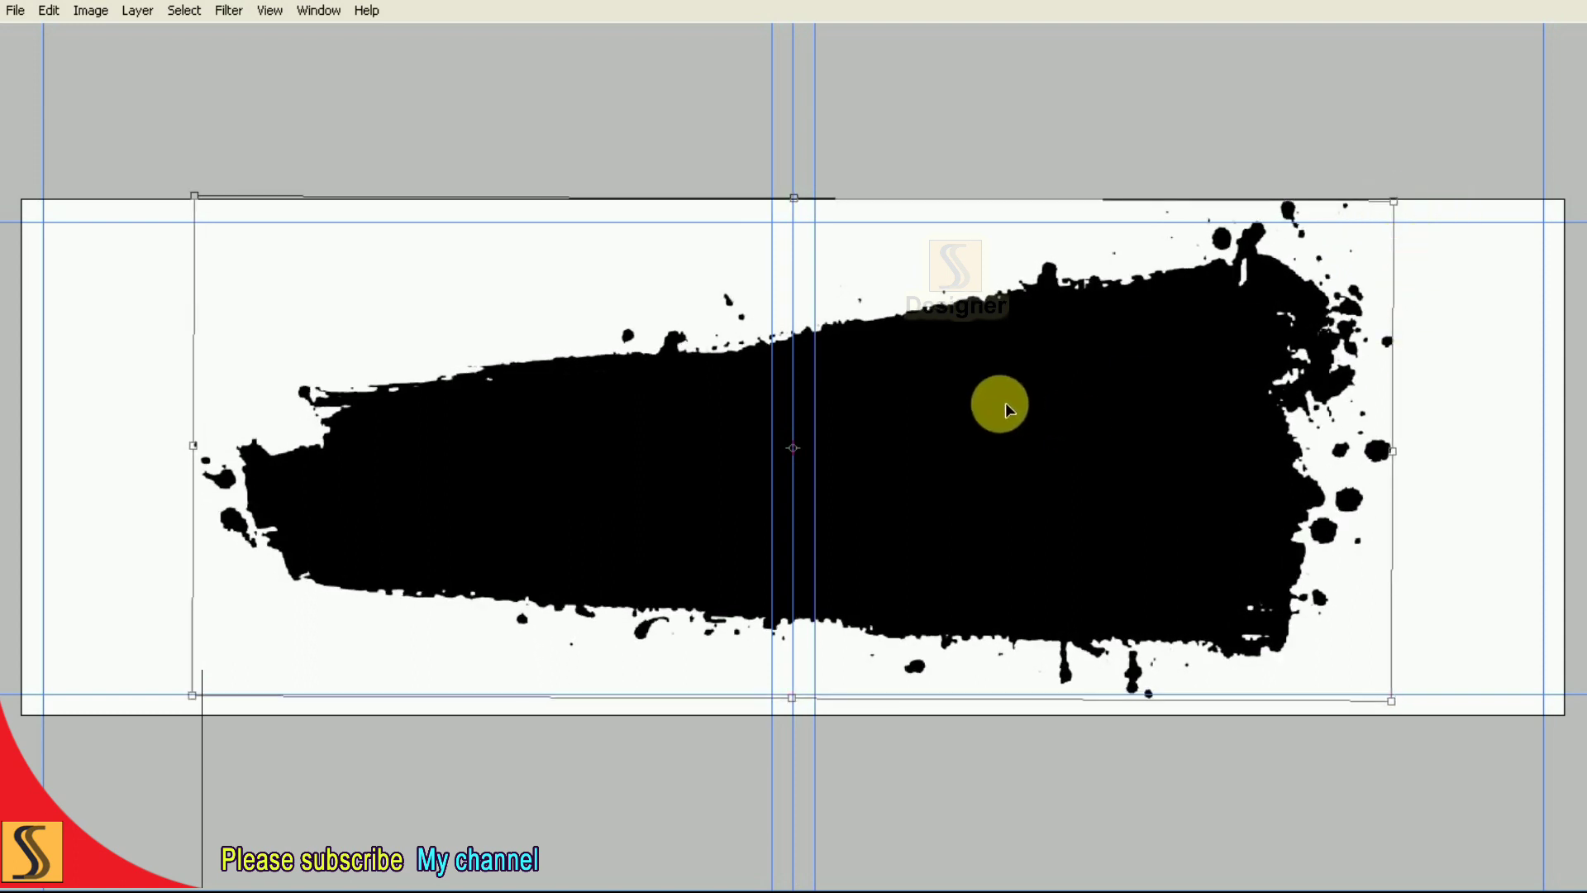
Skew the splatter by raising its top-left corner.
right_click(996, 381)
click(1004, 464)
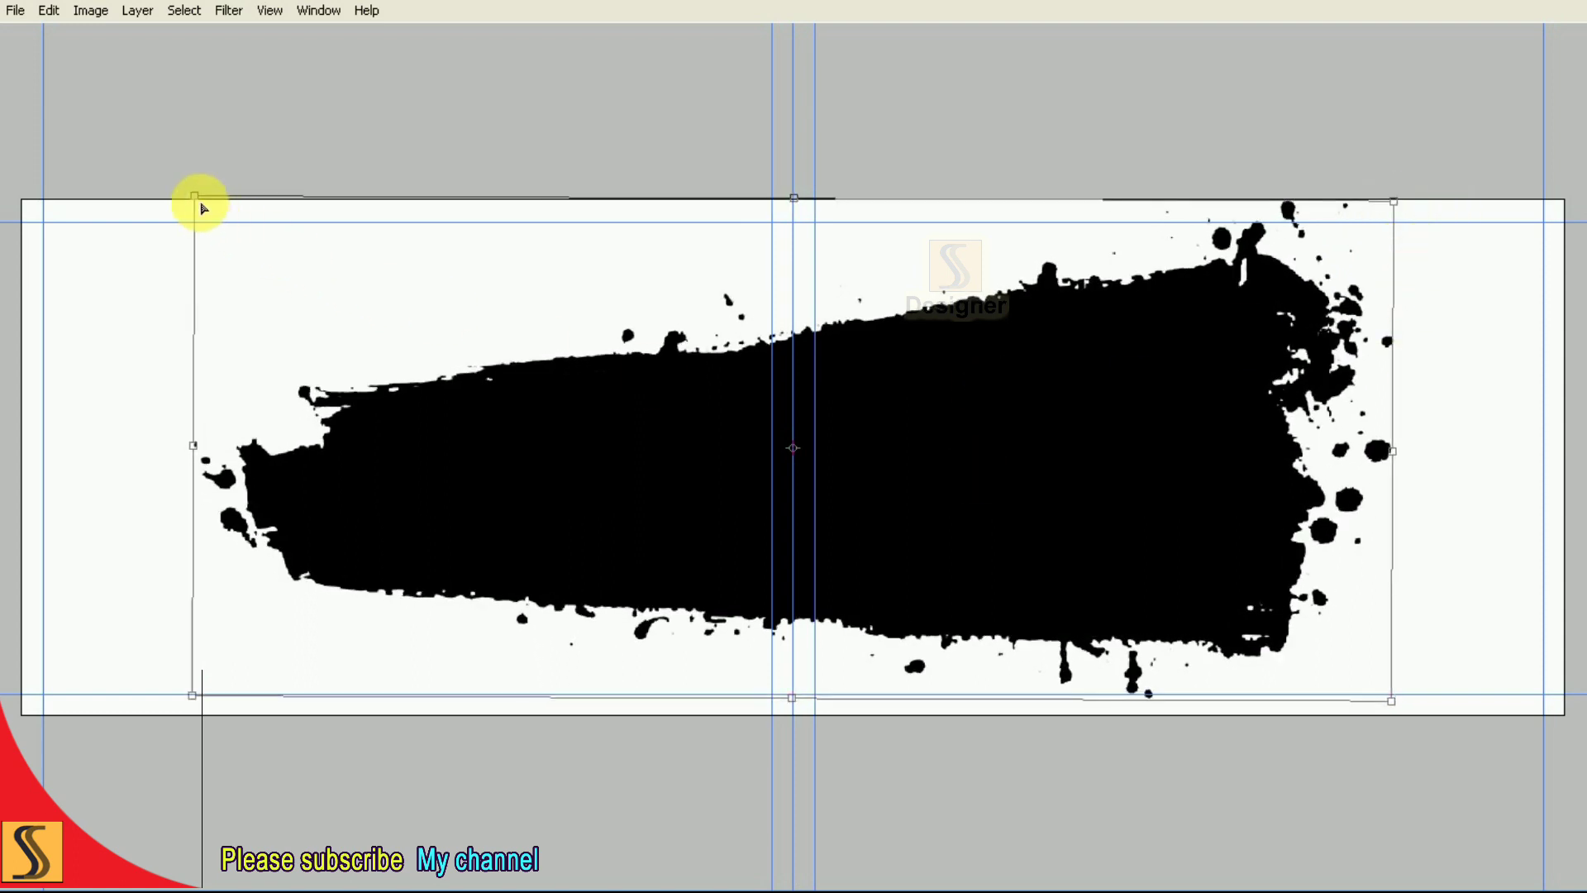
drag(195, 197, 198, 166)
Stretch the splatter toward both banner edges and enlarge it proportionally.
right_click(380, 299)
click(409, 339)
drag(203, 457, 138, 446)
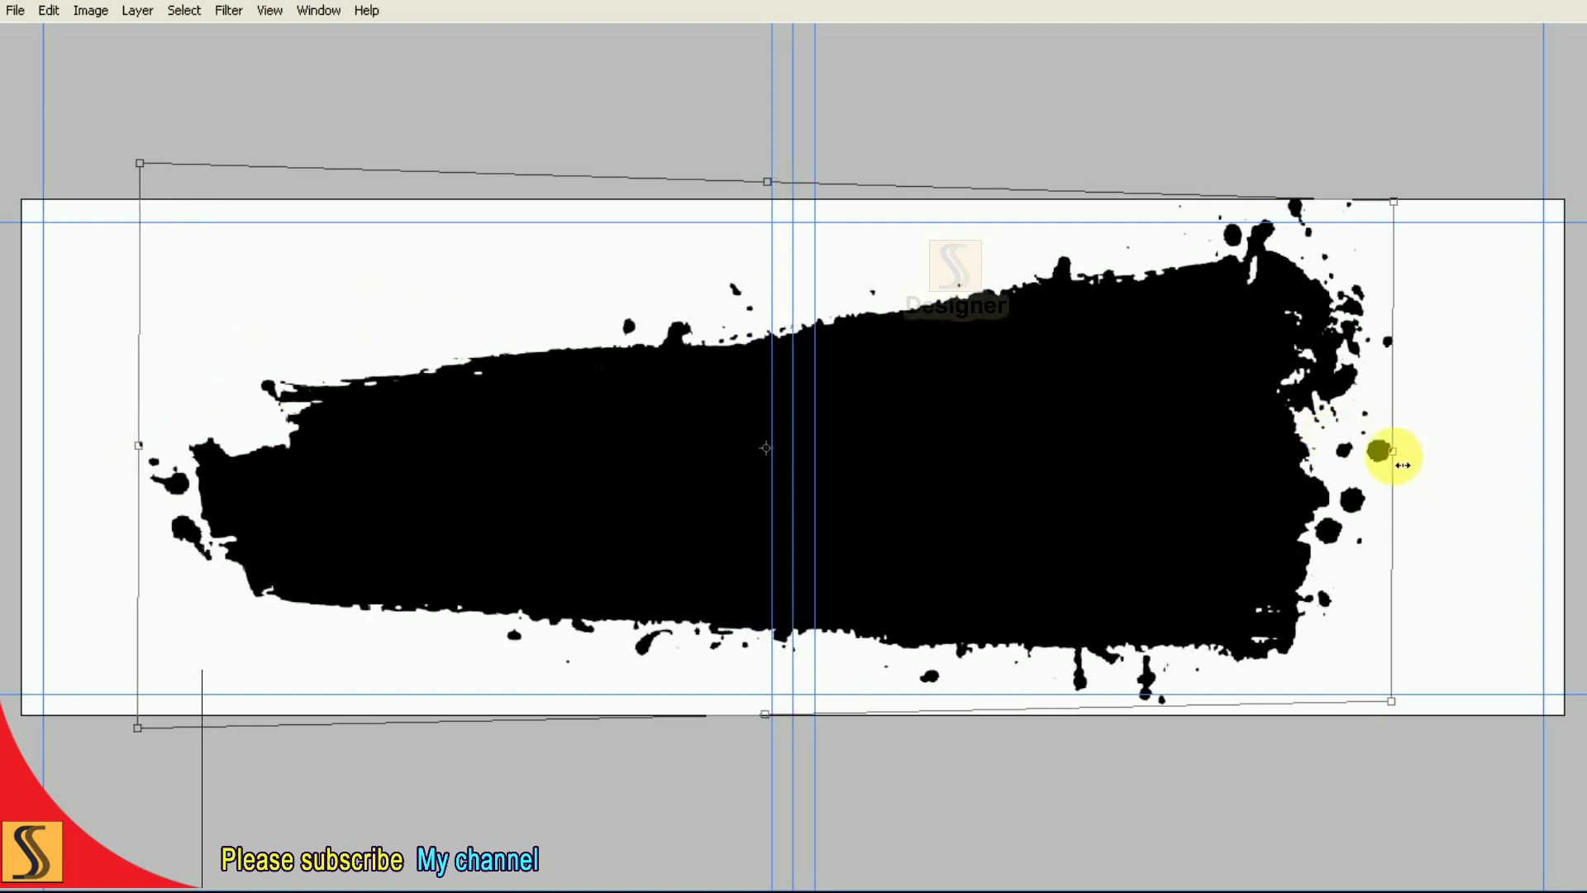
drag(1393, 451, 1439, 451)
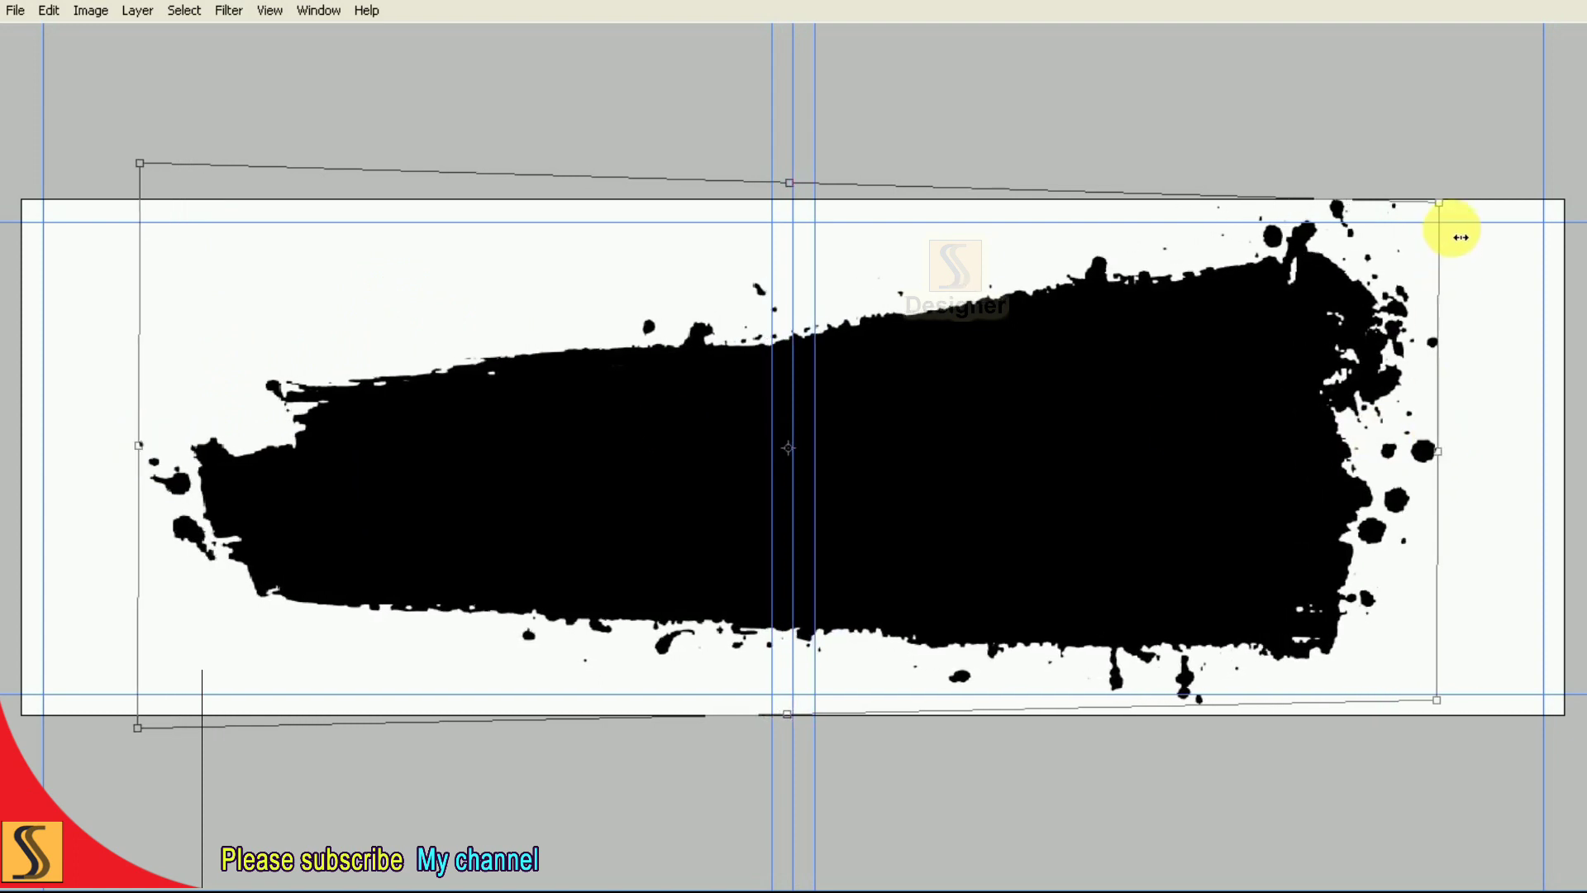
drag(1446, 206, 1480, 200)
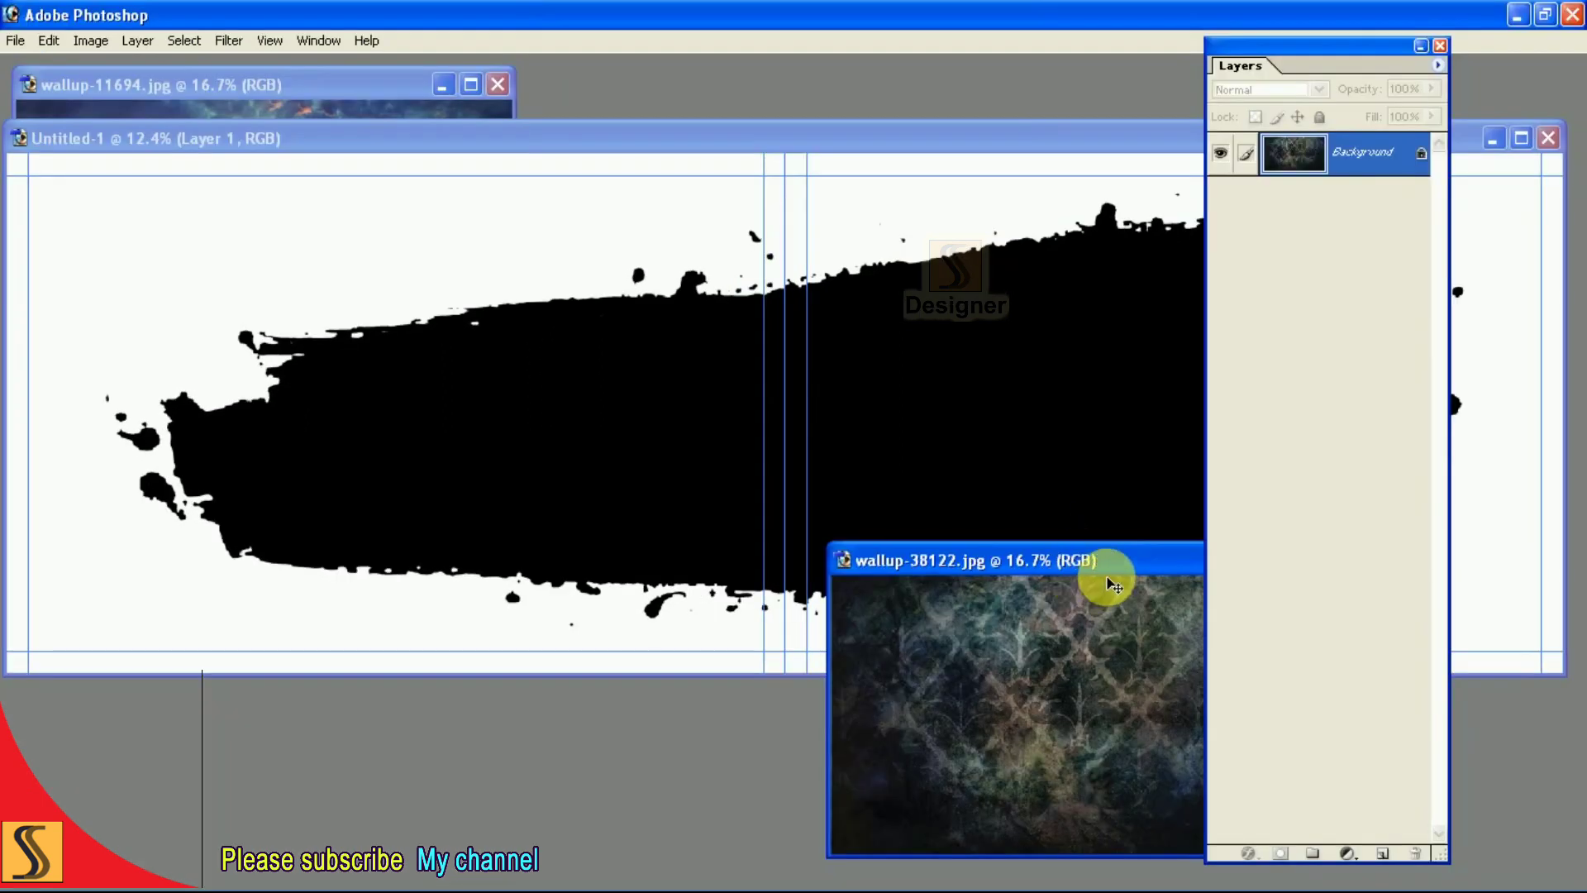
Copy the wallup-38122 pattern into the banner as a layer below the splatter.
drag(1112, 567, 1208, 525)
drag(1158, 585, 631, 361)
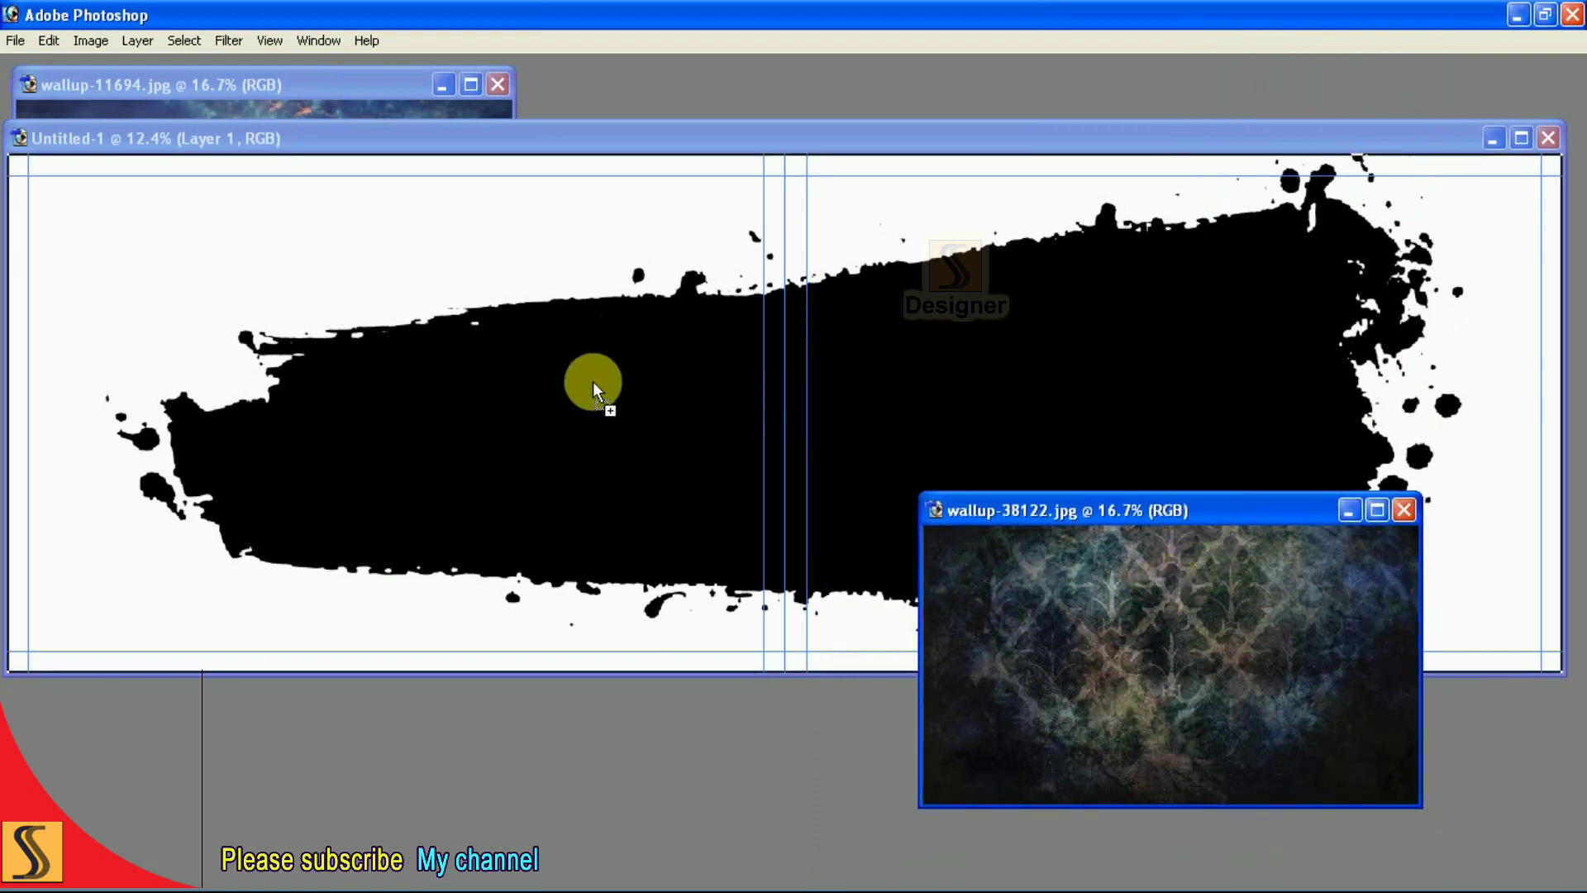
key(f)
key(F7)
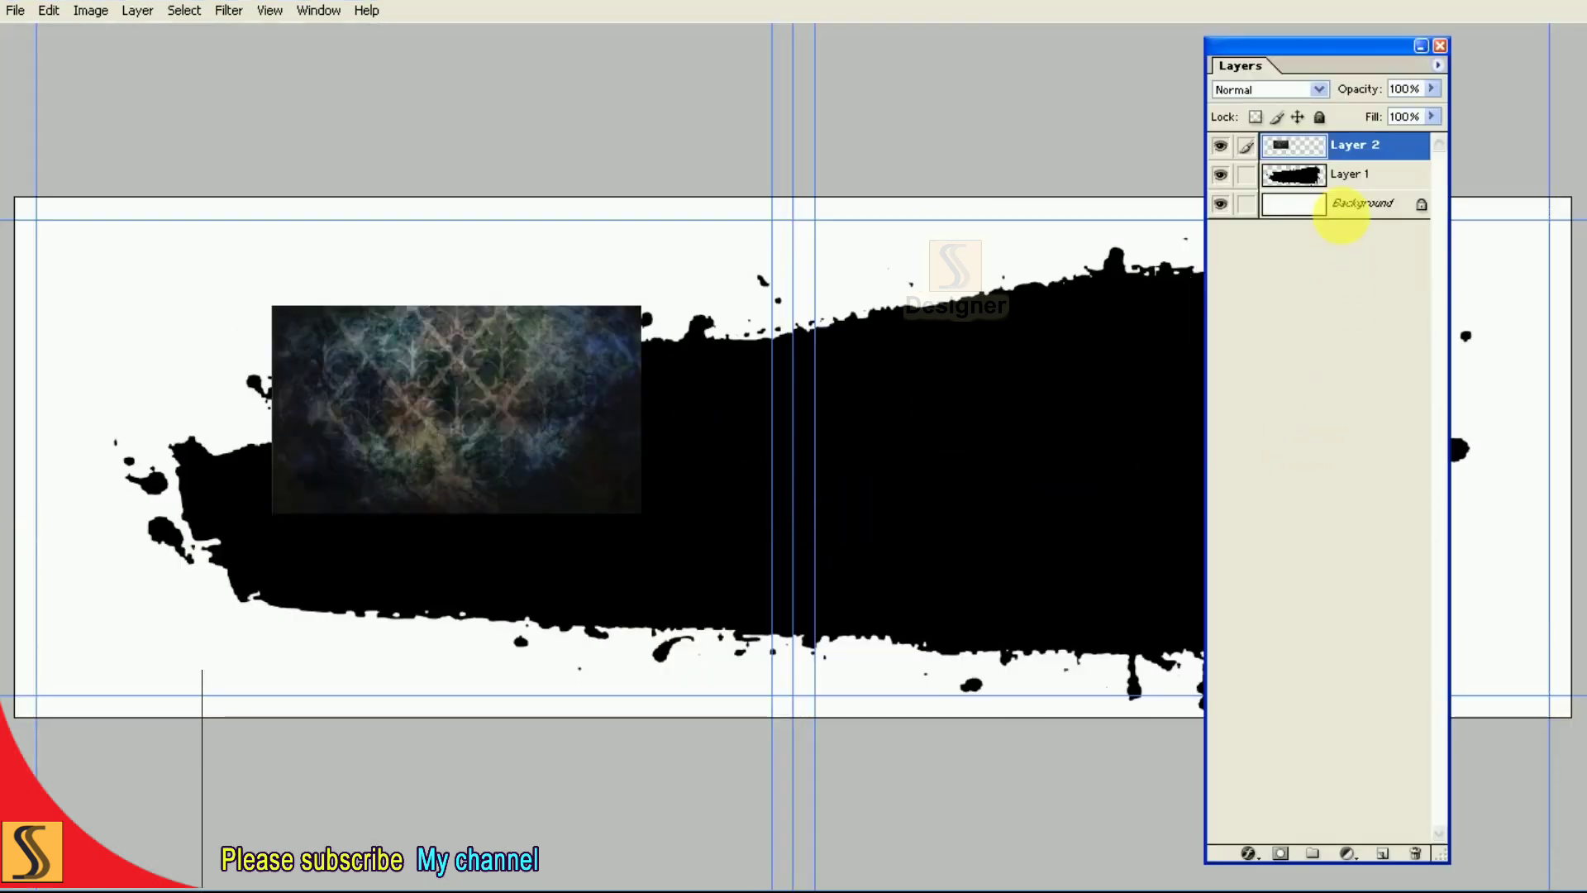
drag(1311, 147, 1315, 178)
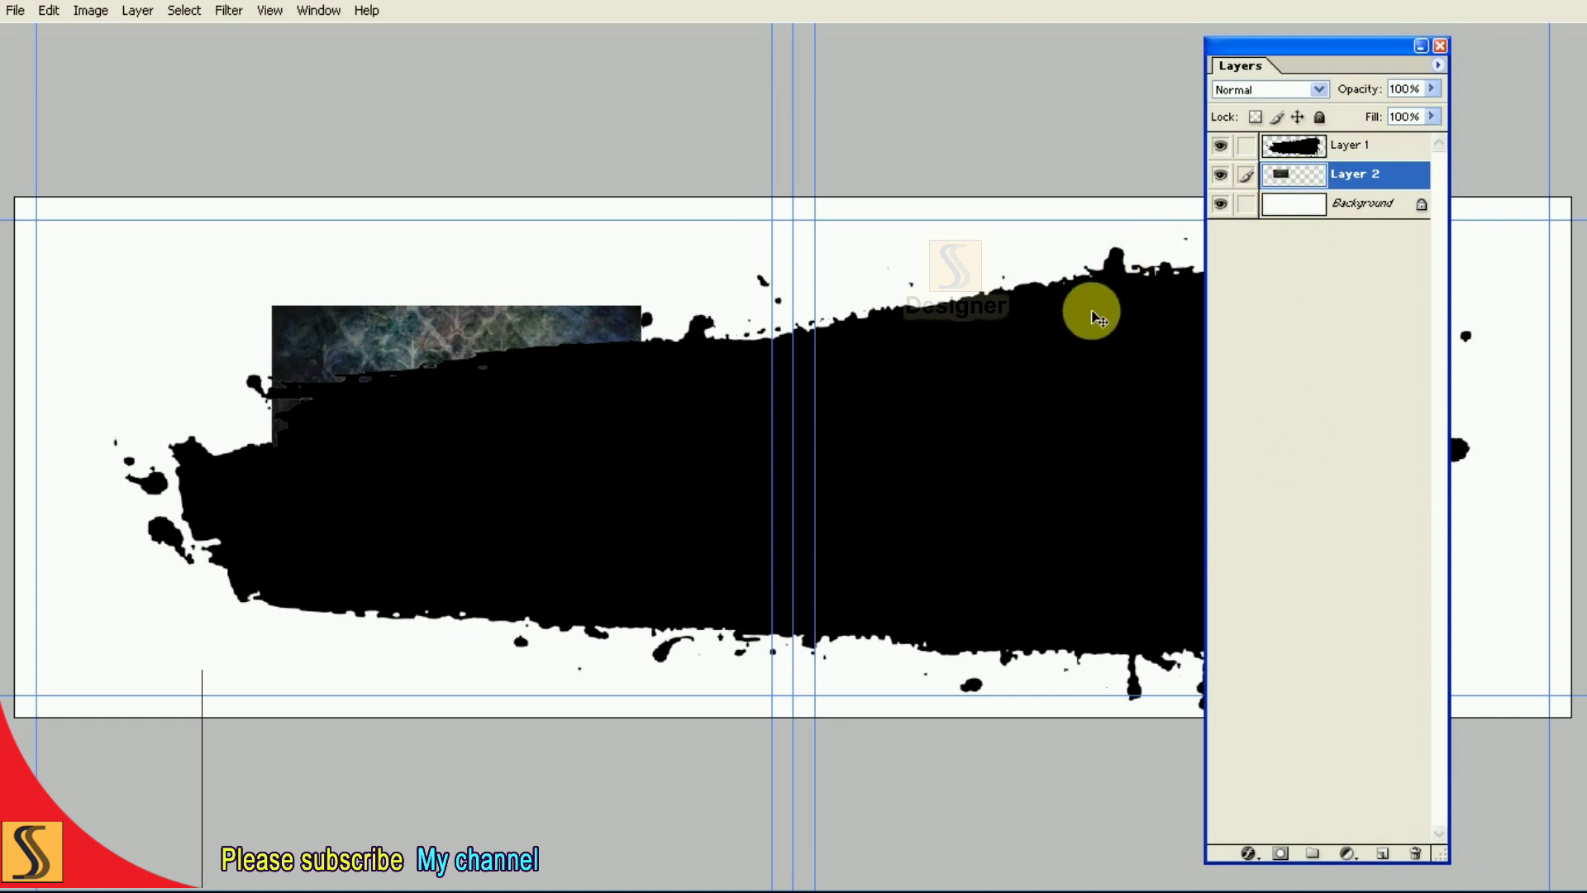
key(F7)
key(ctrl+minus)
Enlarge the pattern layer until it overhangs every banner edge.
drag(462, 401, 341, 319)
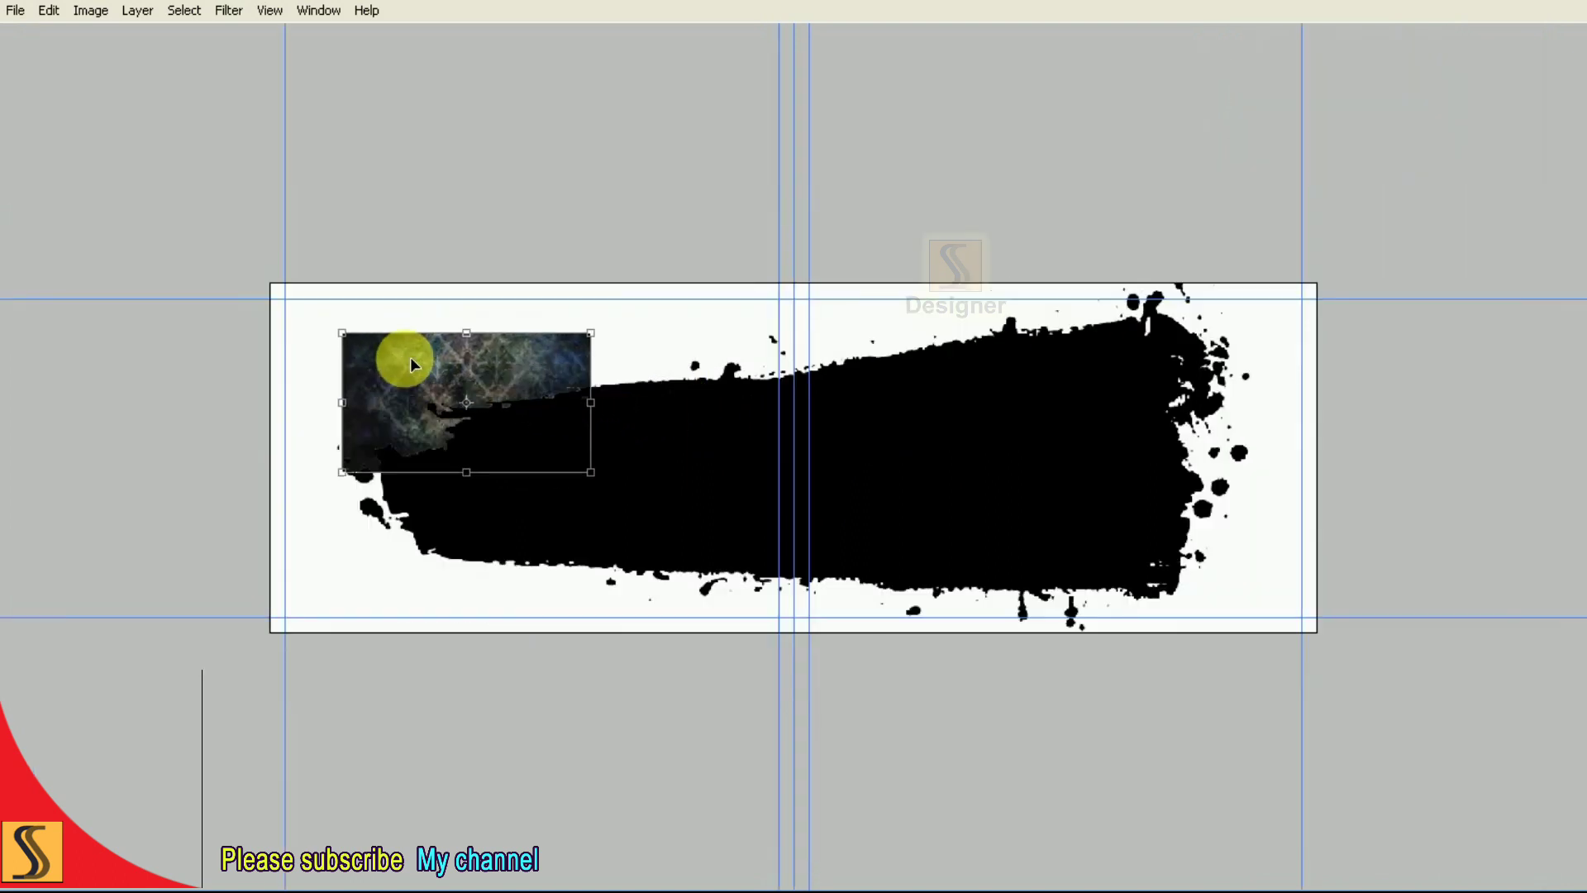
drag(519, 424, 907, 641)
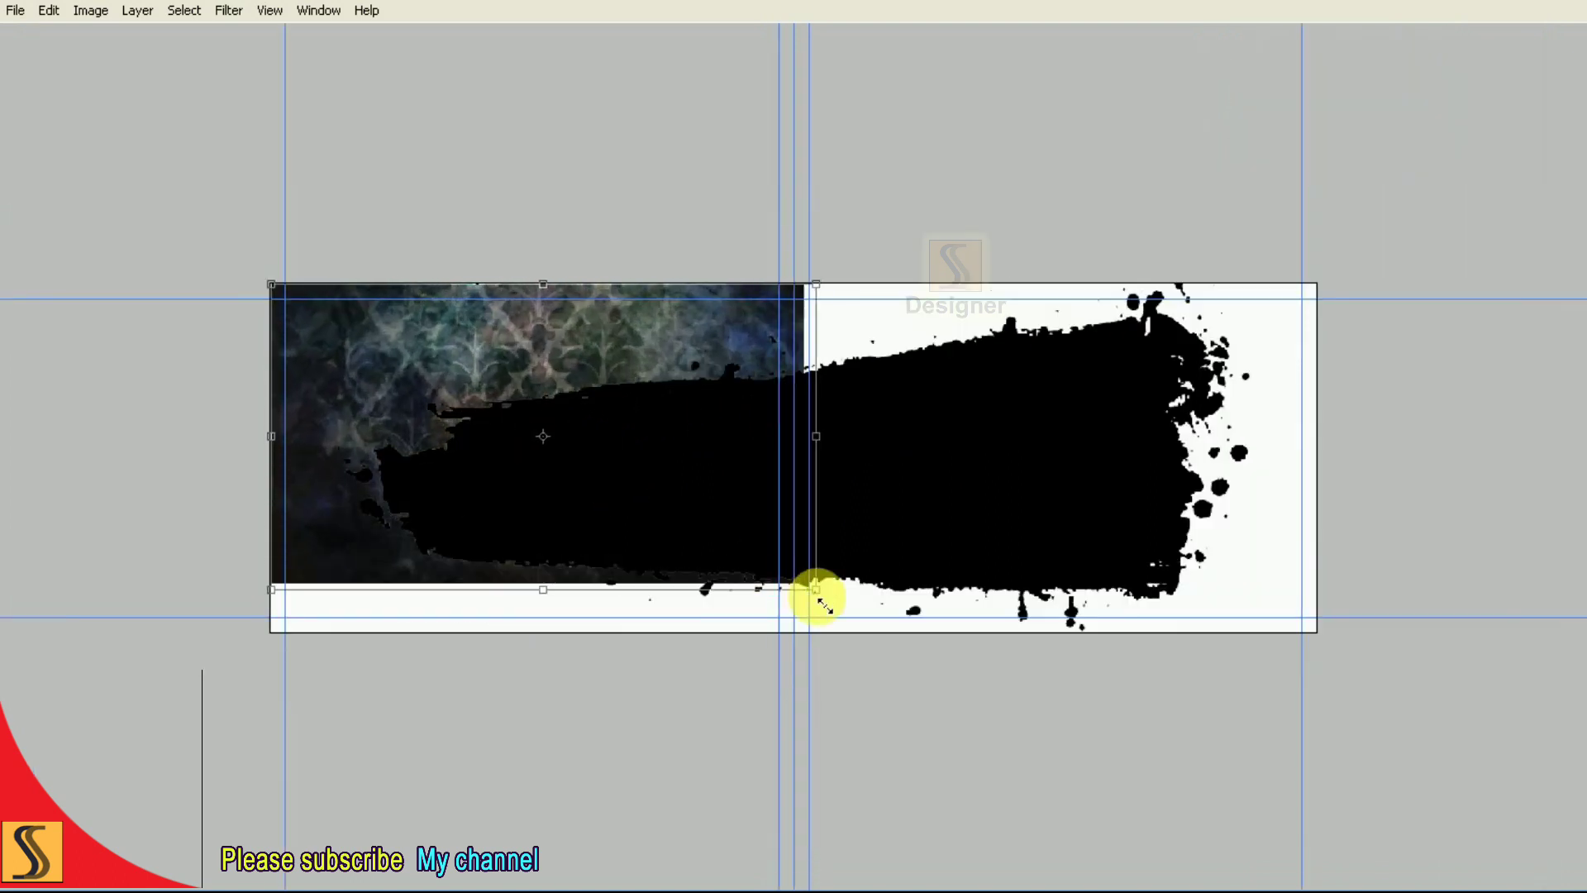
drag(907, 518, 1329, 534)
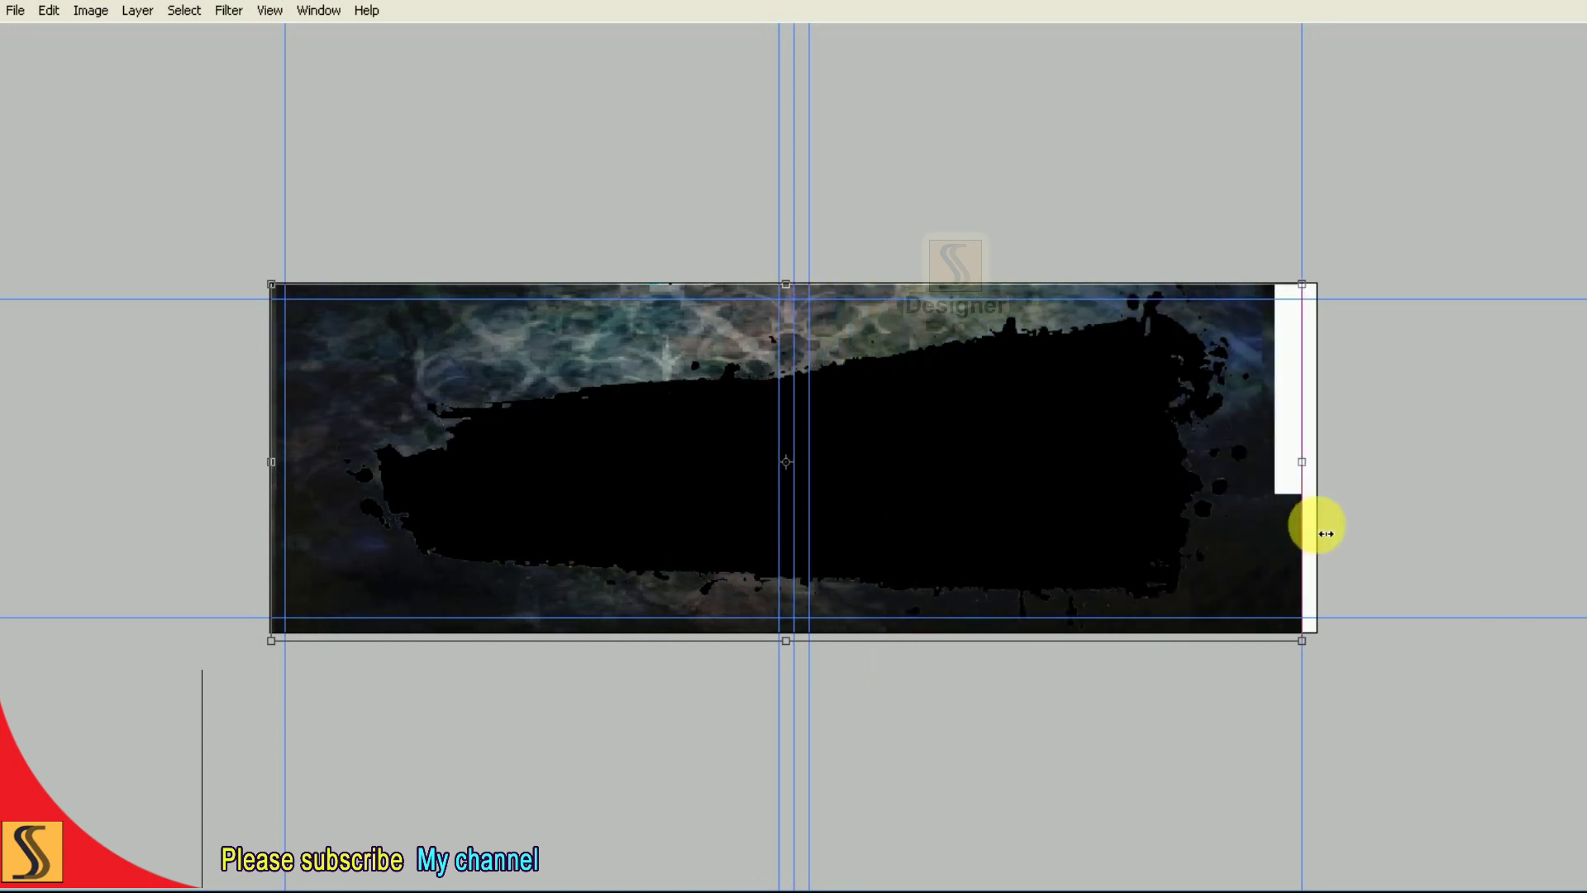
drag(1317, 284, 1349, 272)
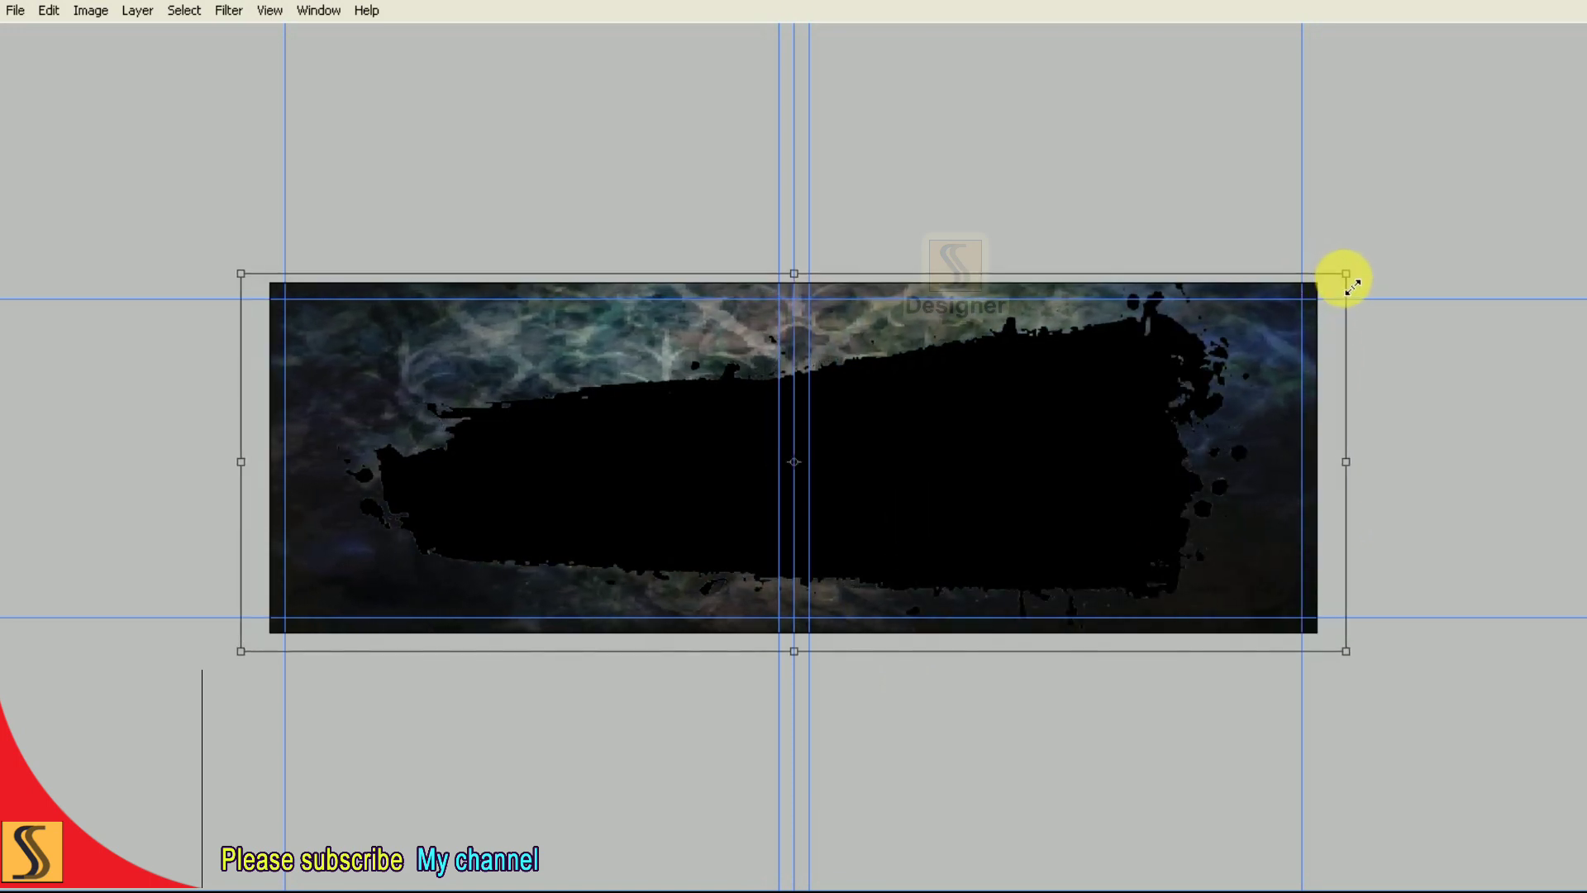
drag(1177, 653, 1180, 697)
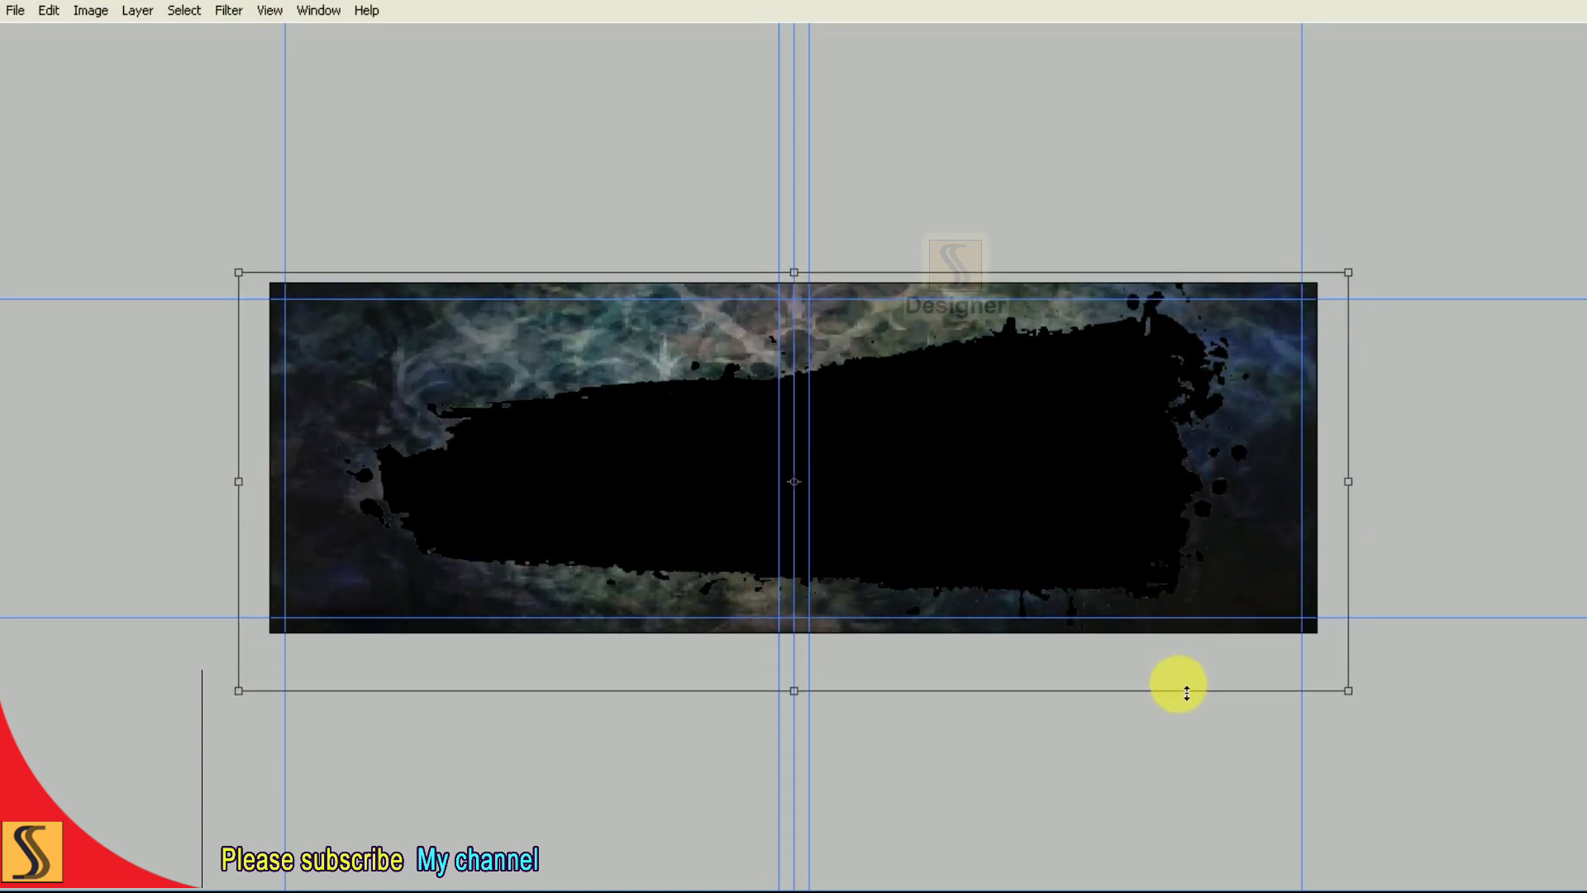
drag(1348, 273, 1360, 262)
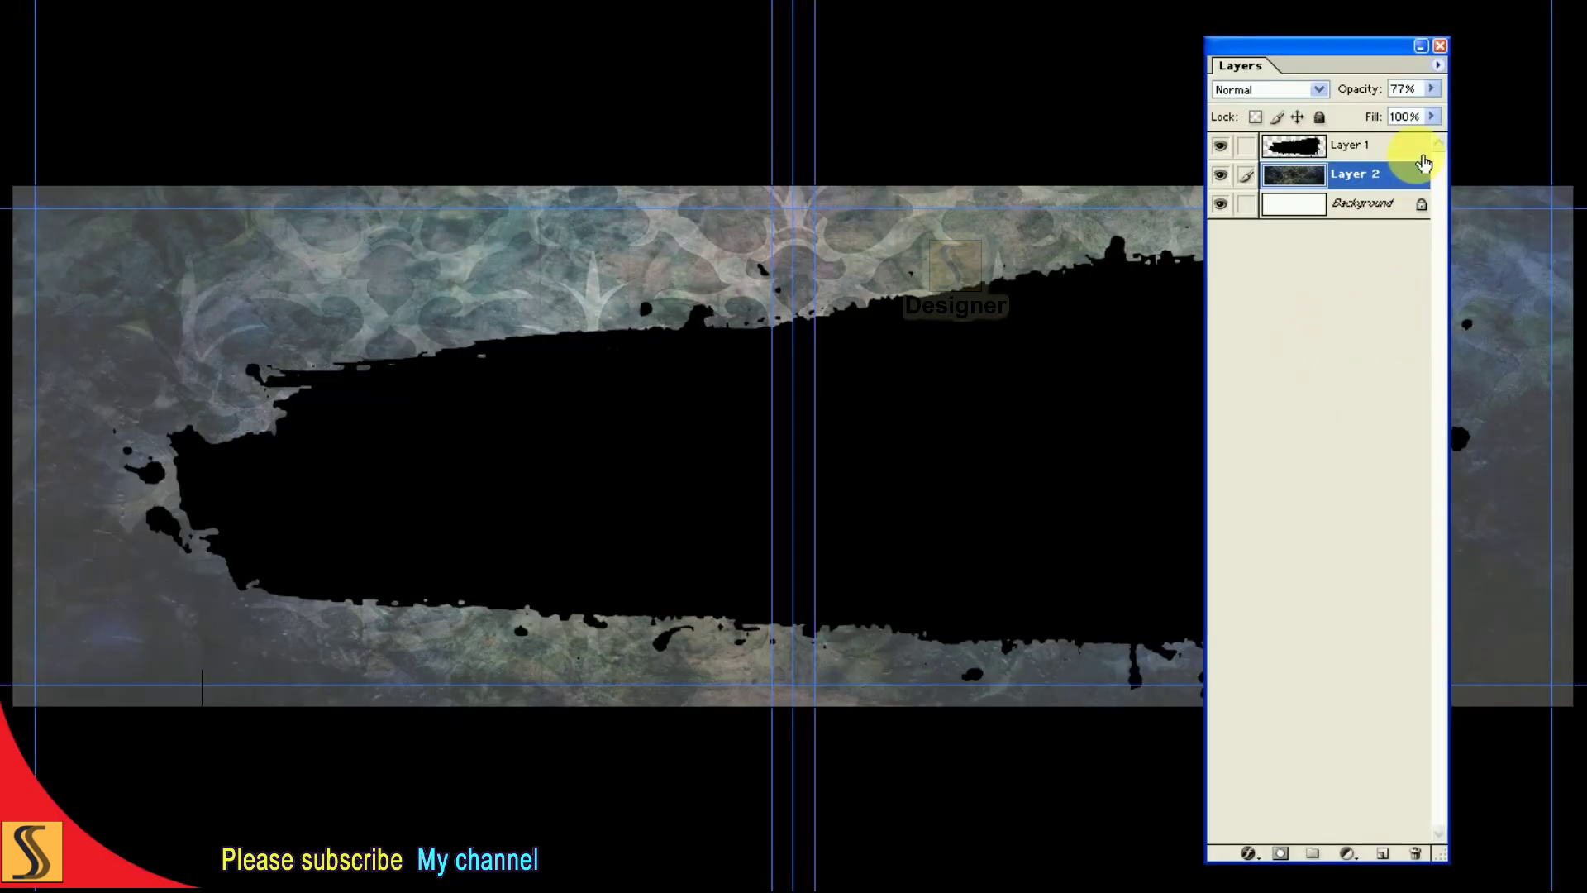
Set the pattern layer's opacity to 77% and merge it into the Background.
click(1431, 89)
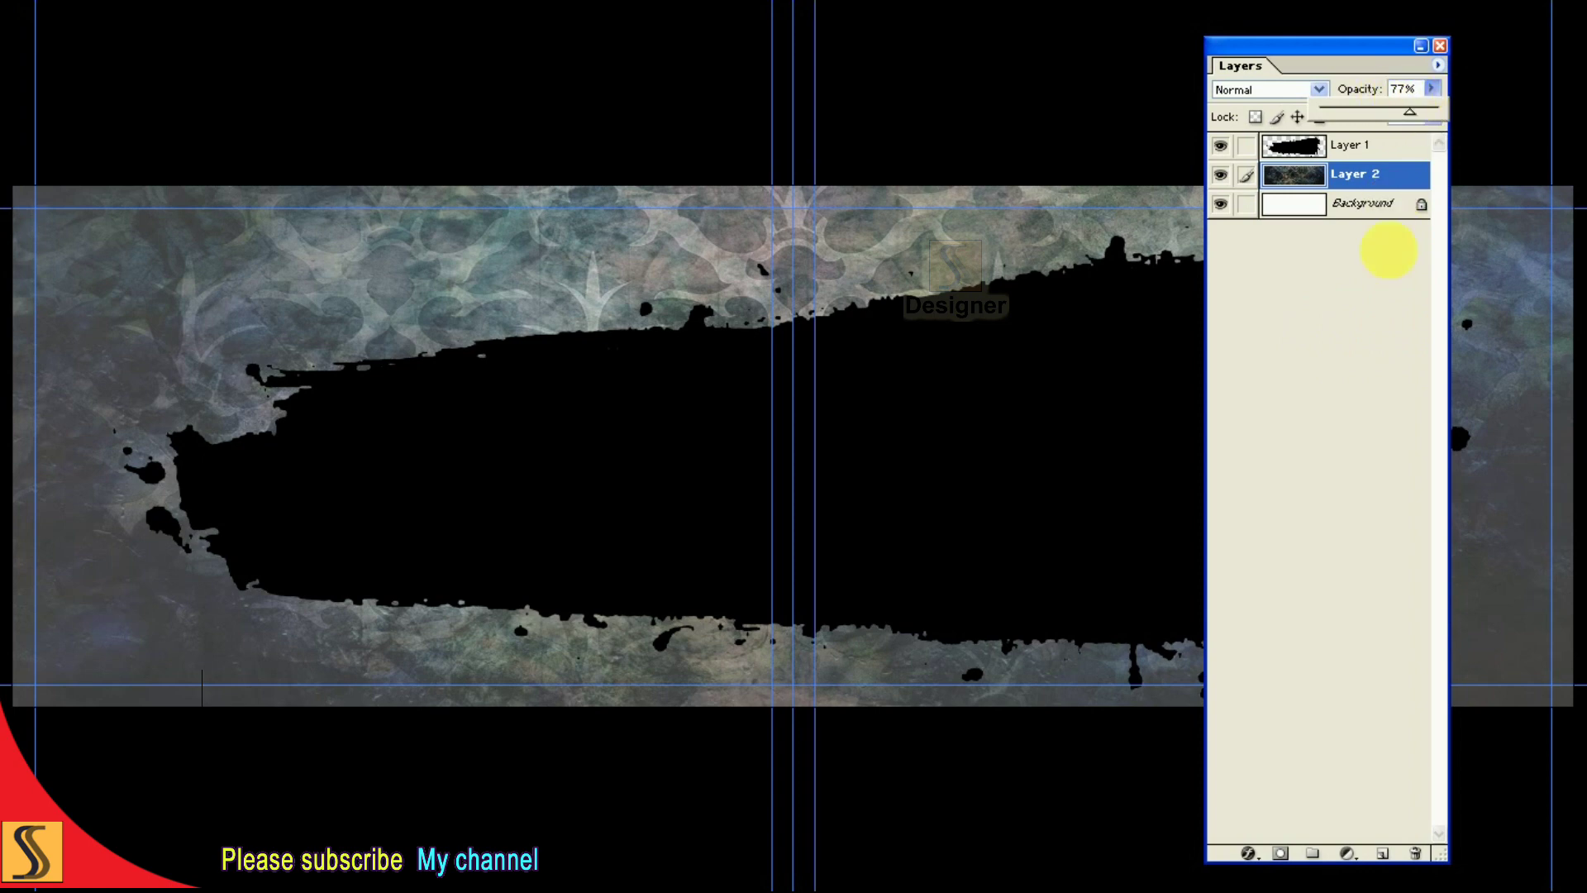
click(1220, 174)
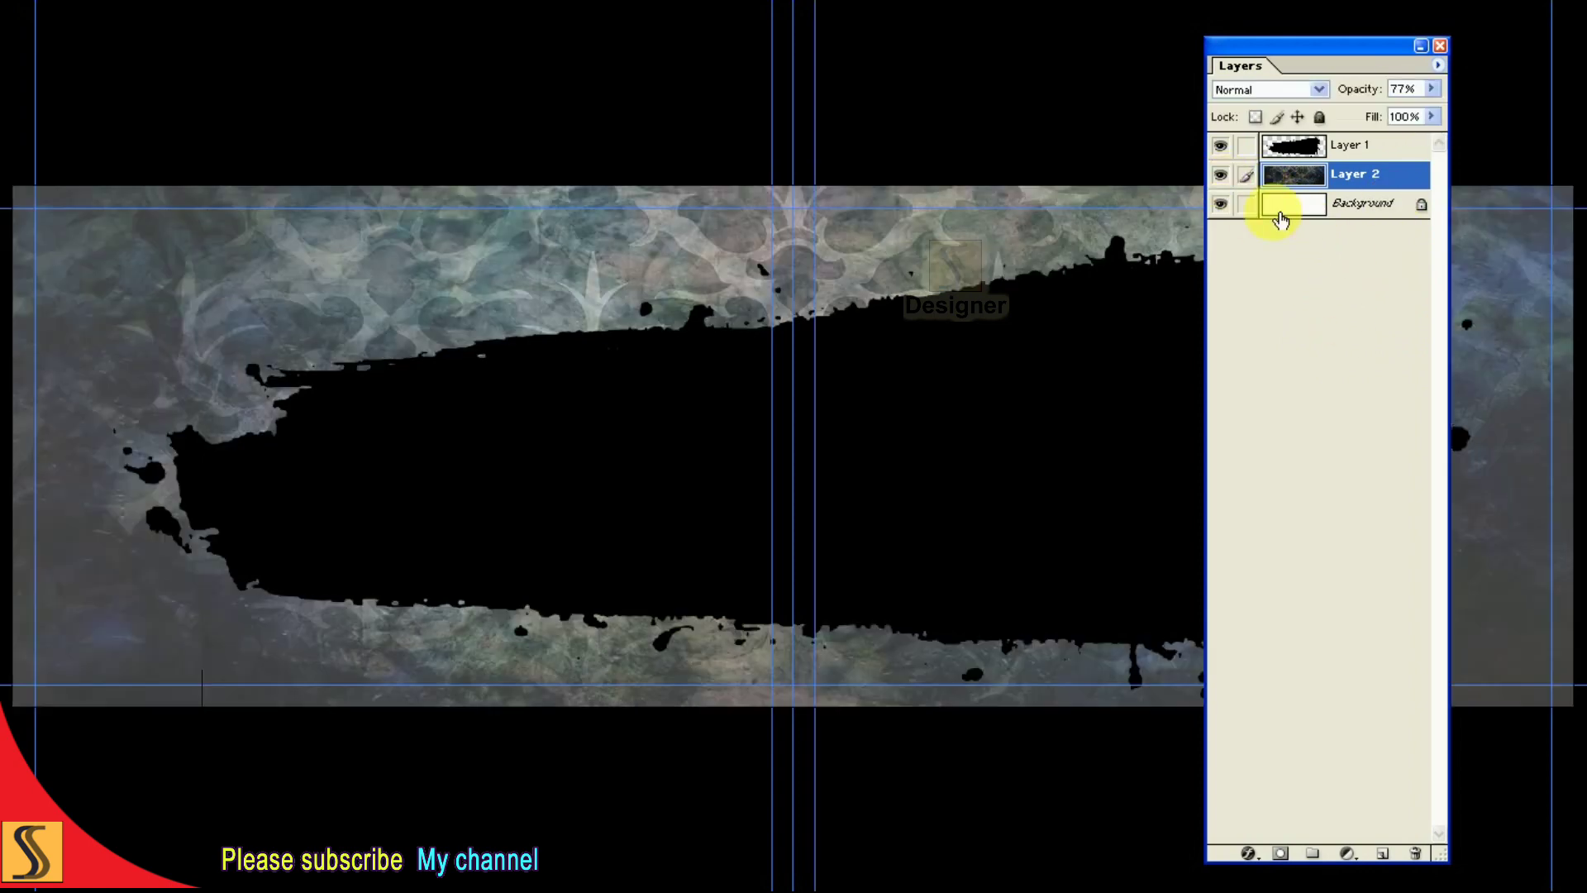
click(1438, 65)
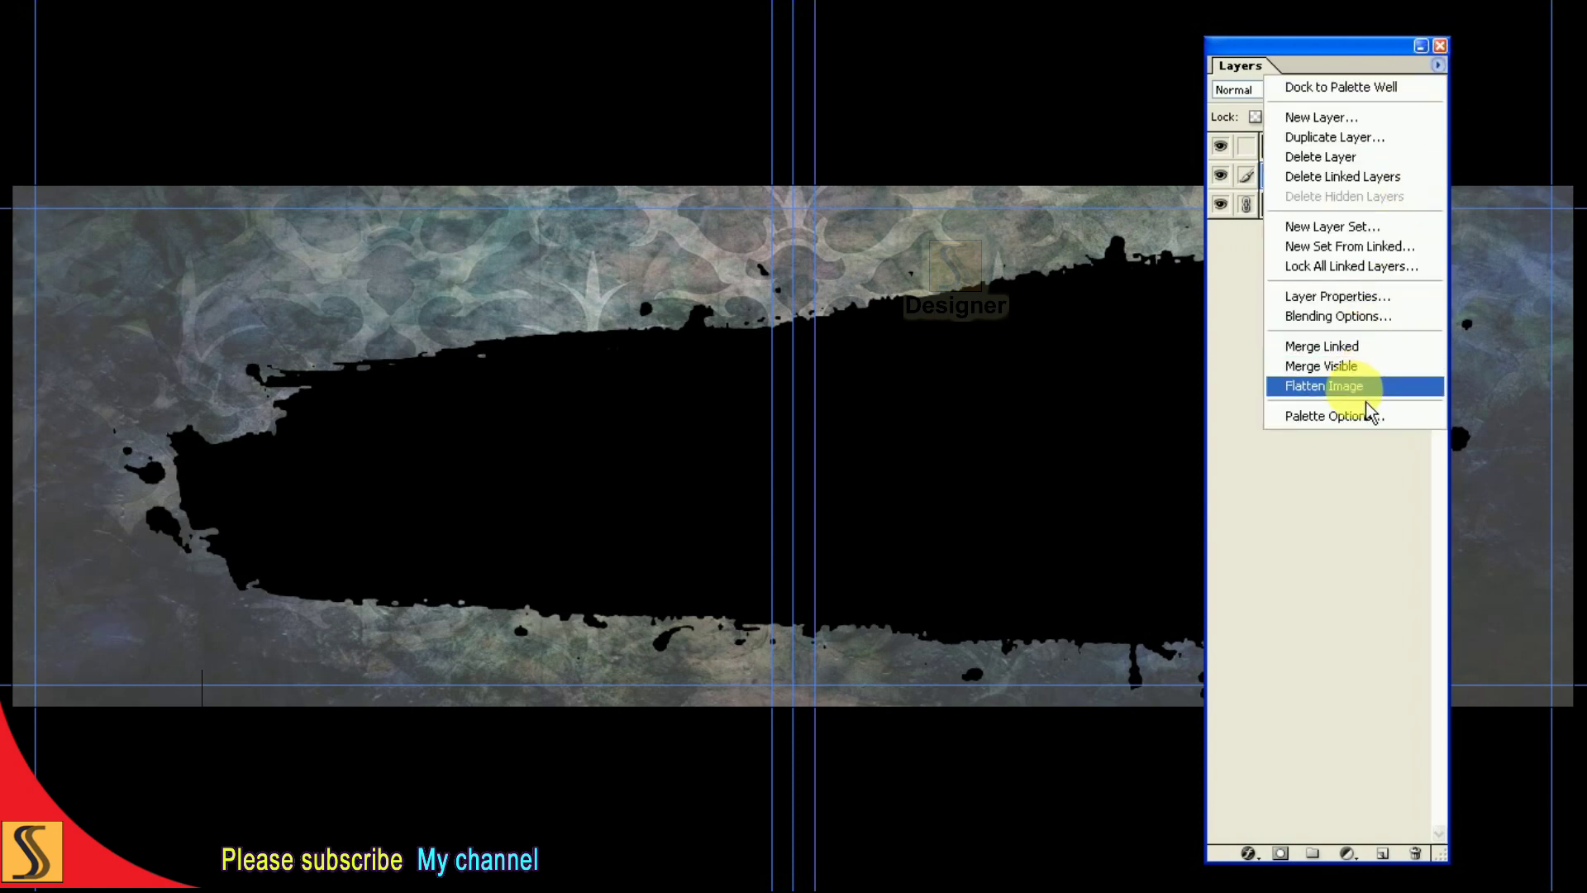
click(1325, 347)
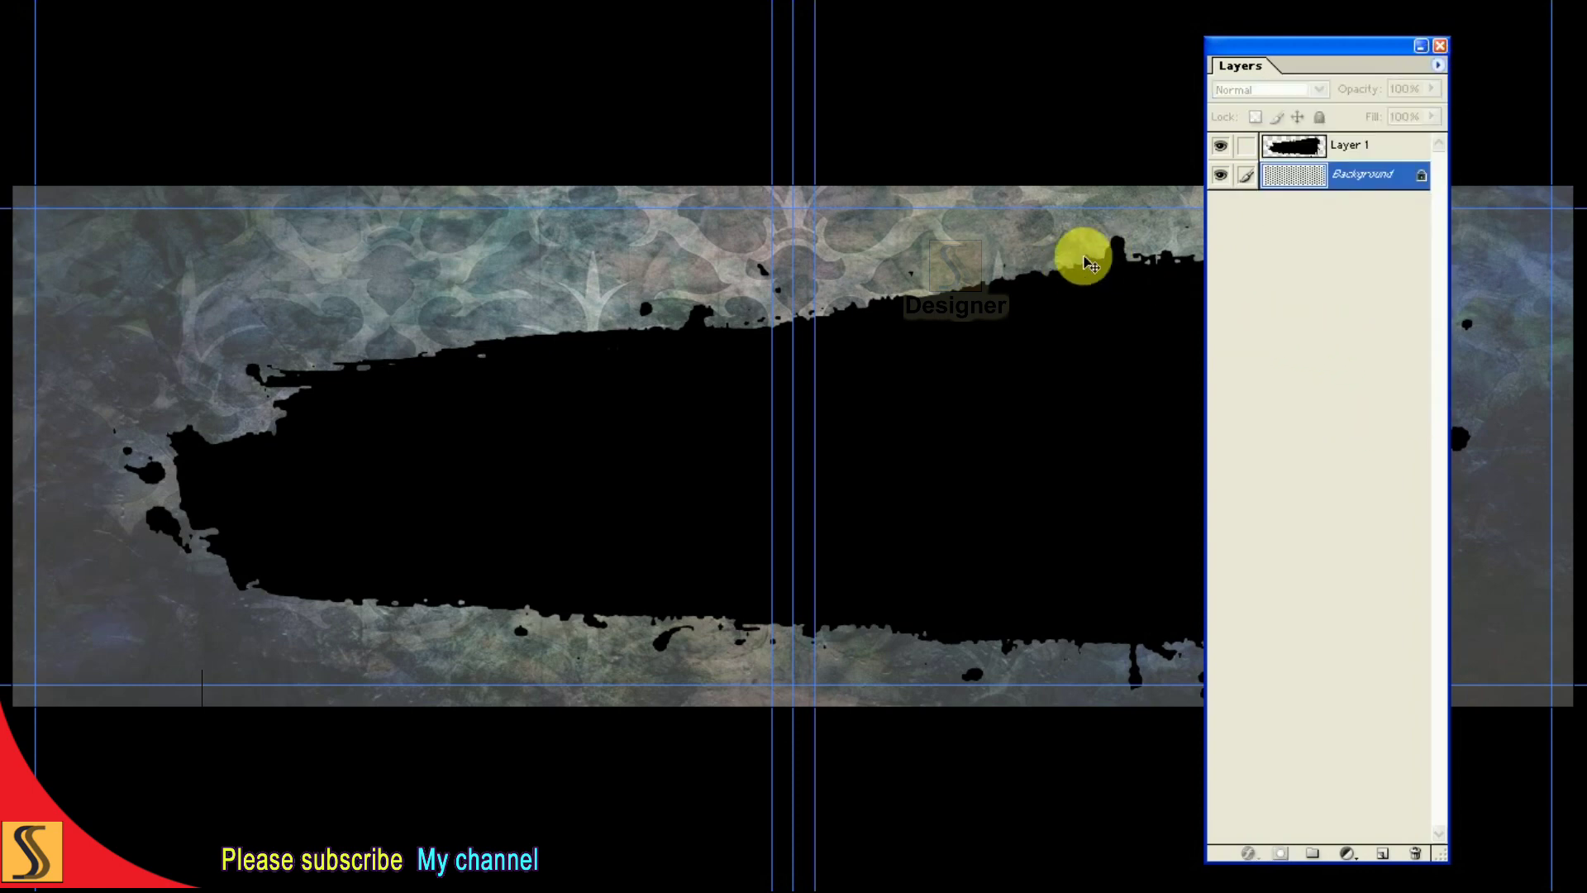
Blur the merged Background with a 6-pixel Gaussian Blur, then reselect Layer 1.
key(f)
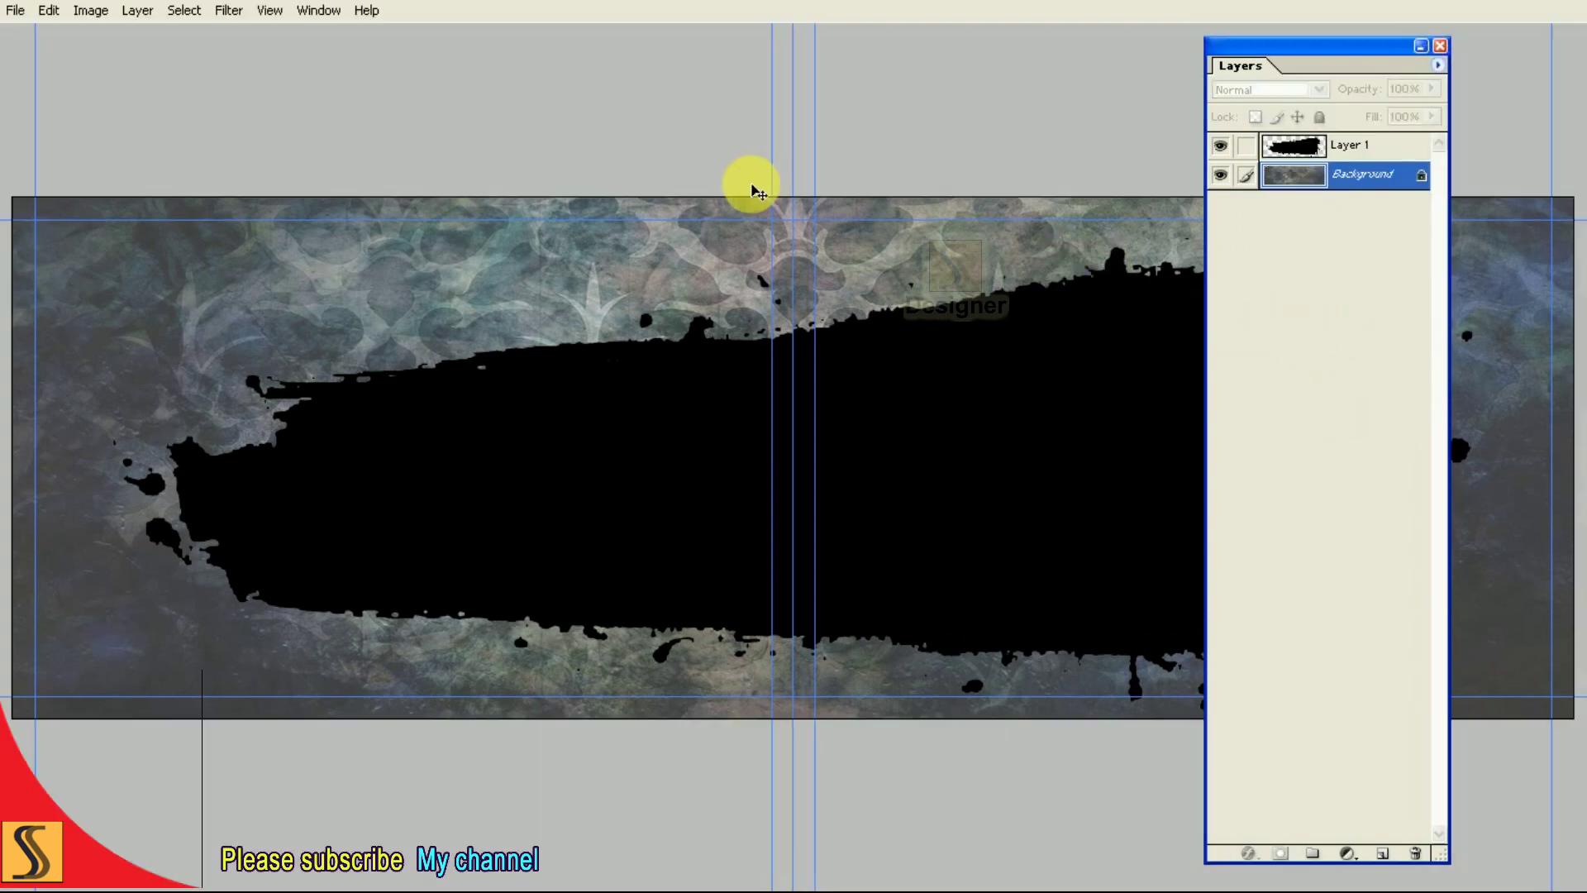
click(236, 30)
mouse_move(335, 154)
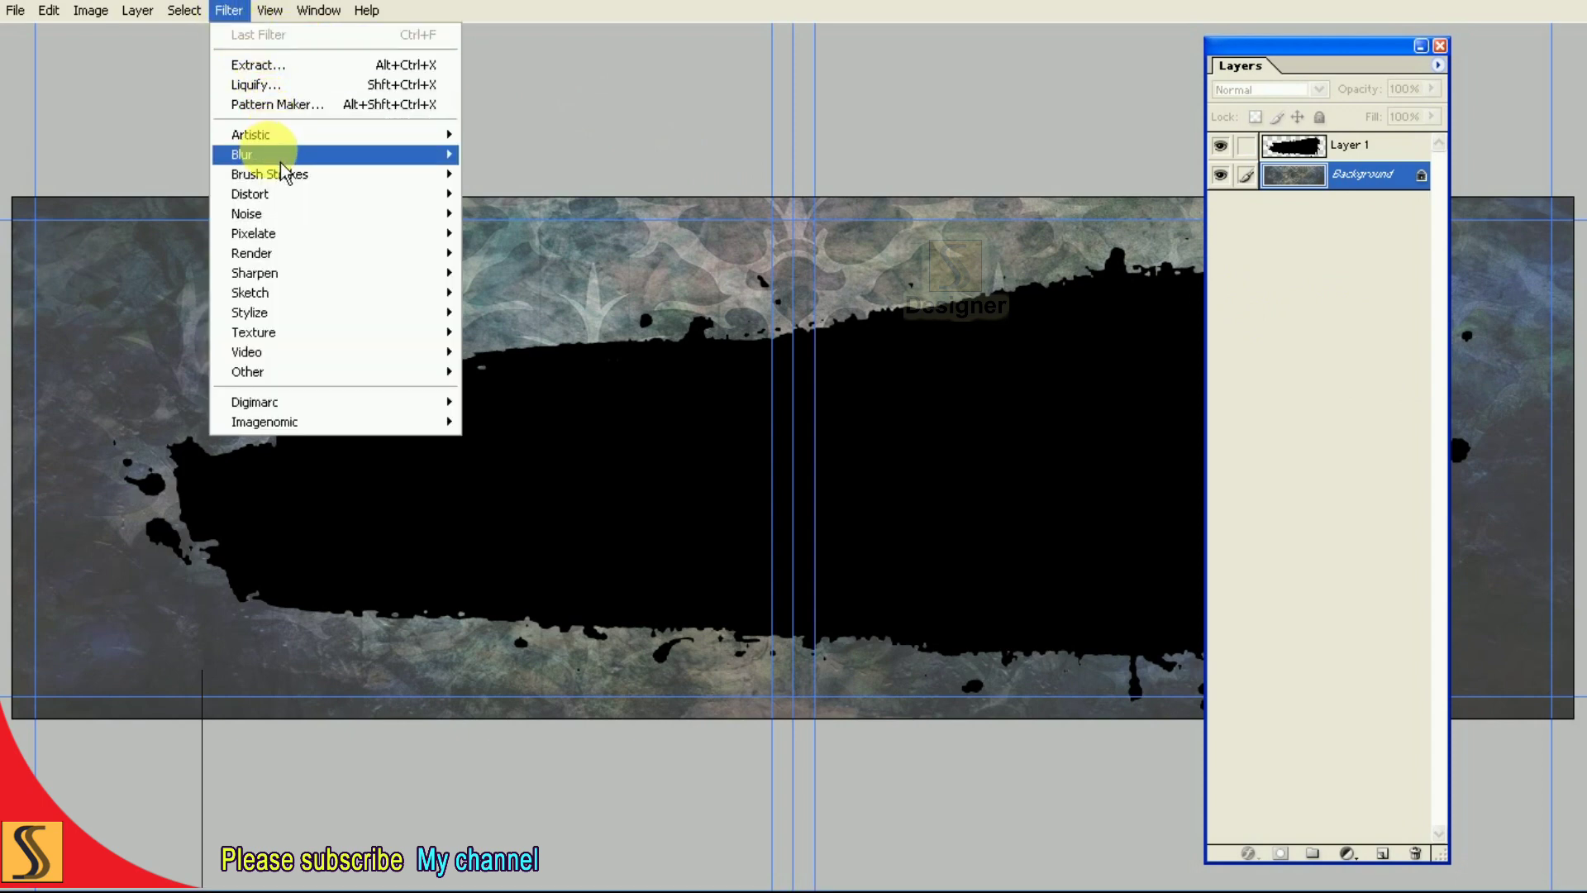
click(554, 191)
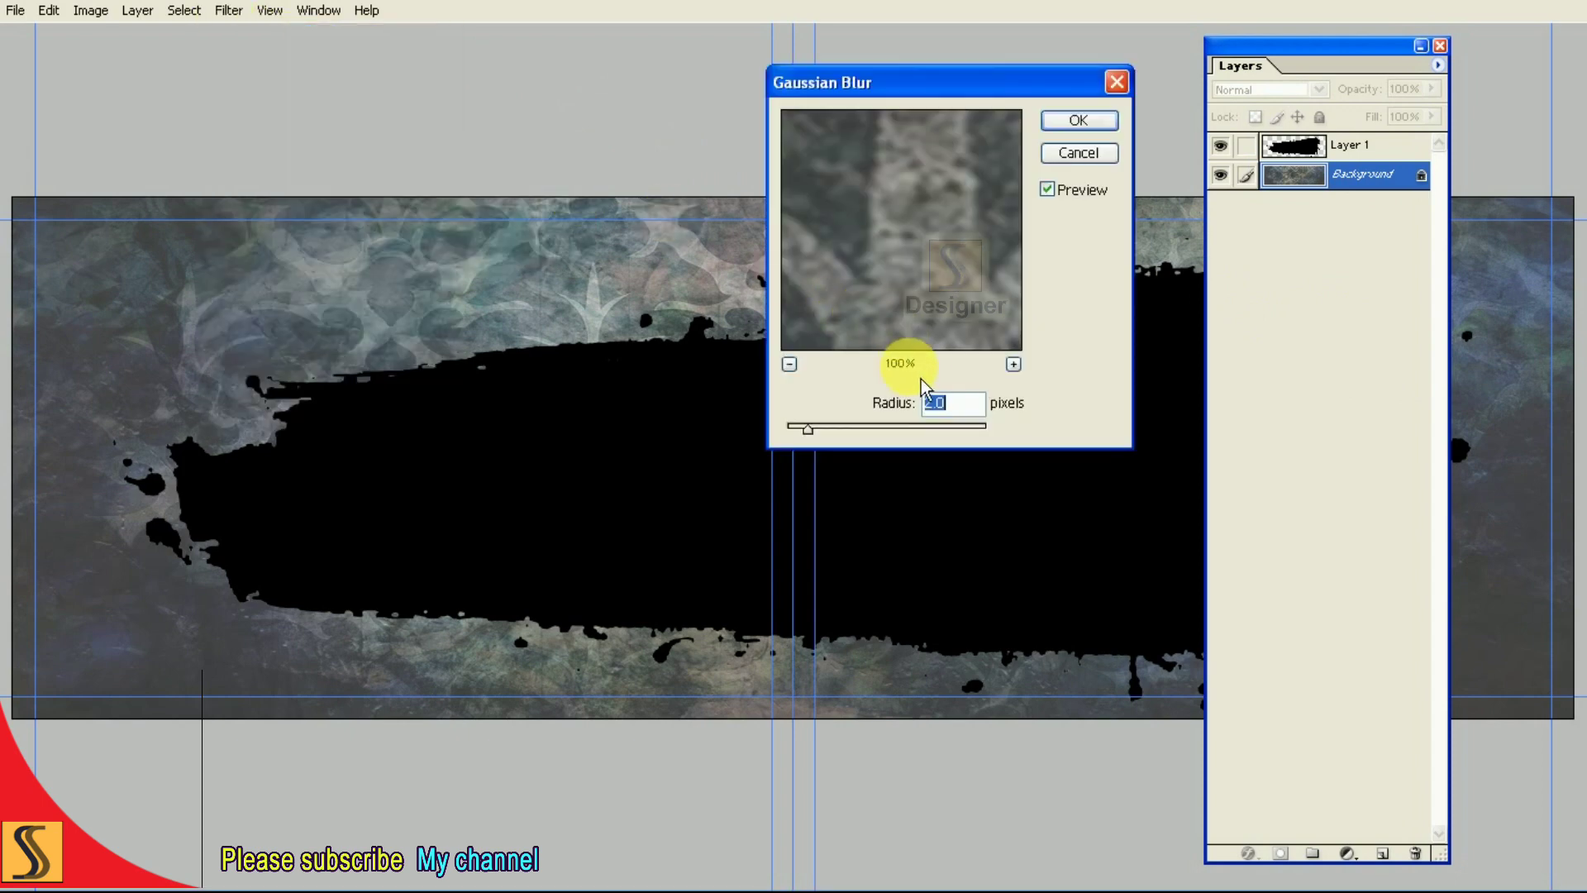
text(6)
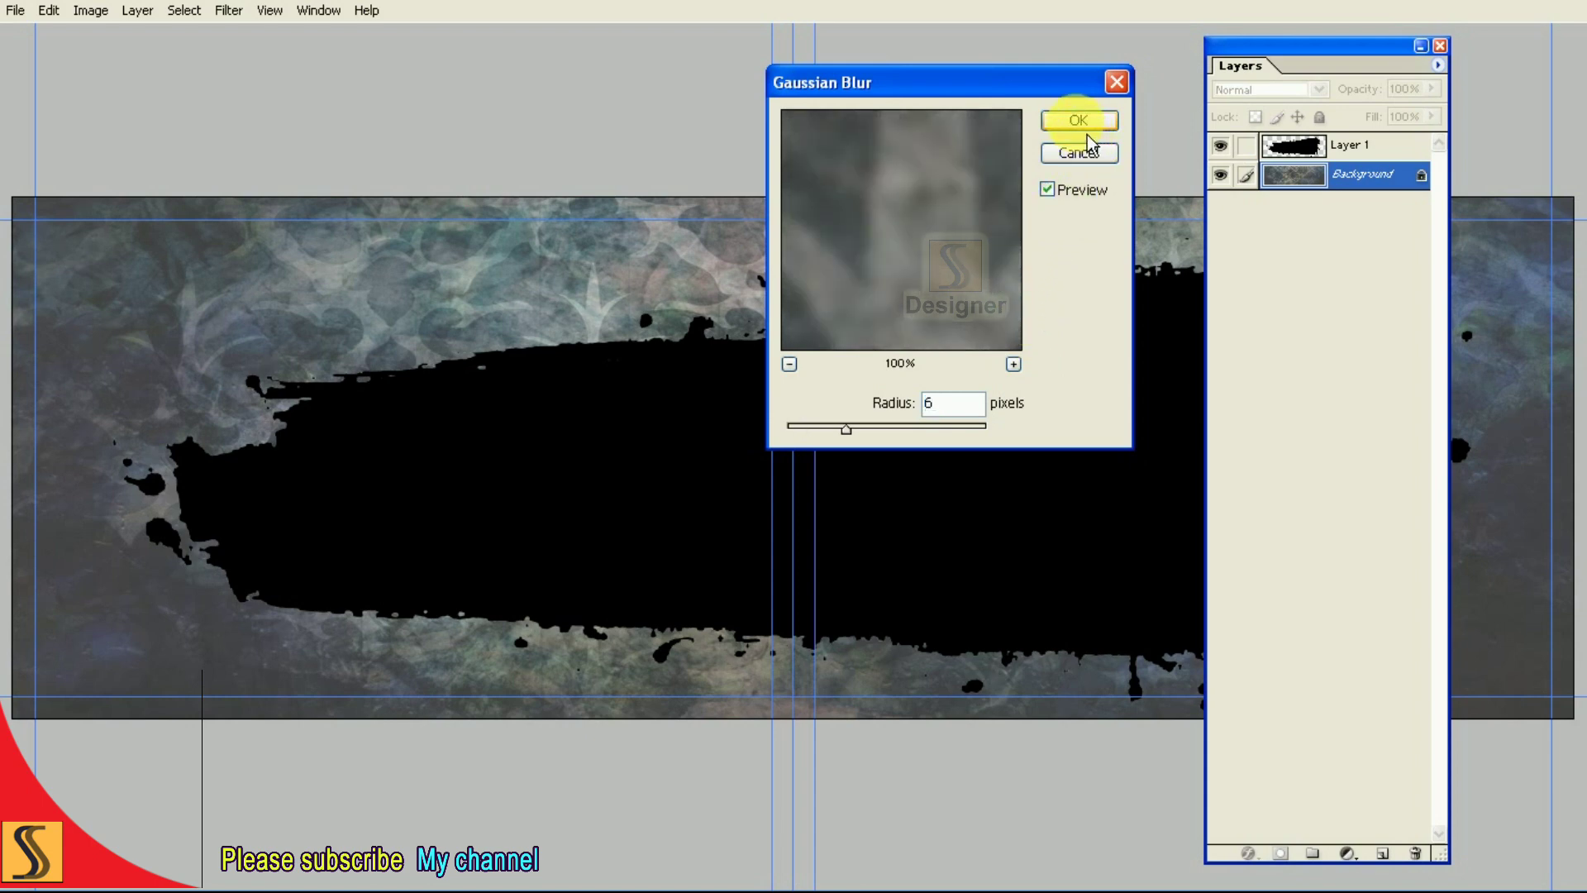
text(4)
click(1085, 139)
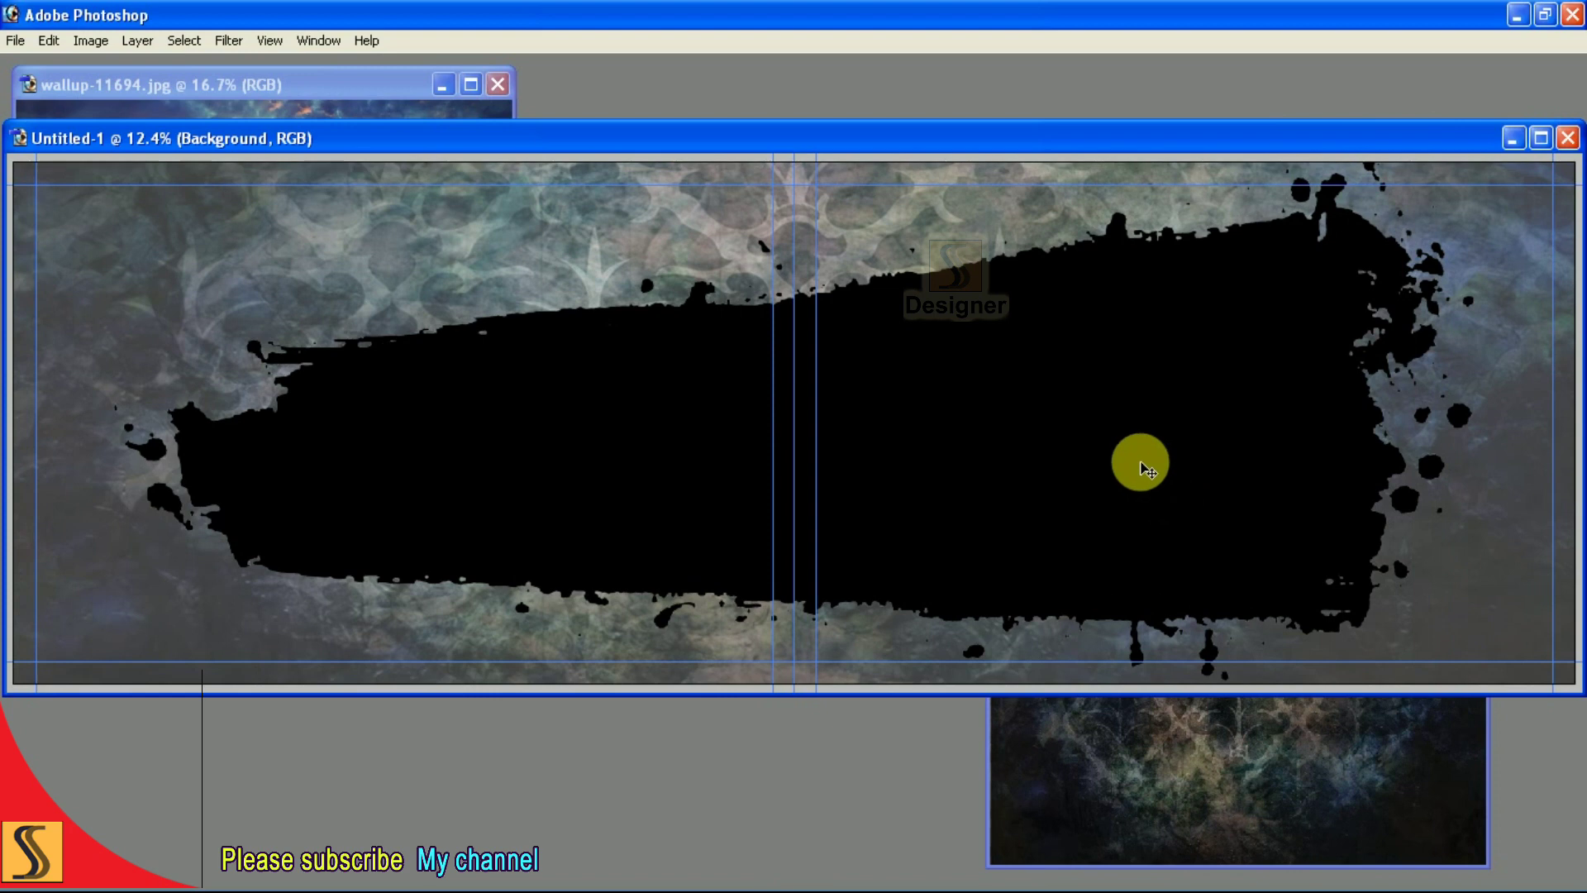
key(F7)
click(1339, 153)
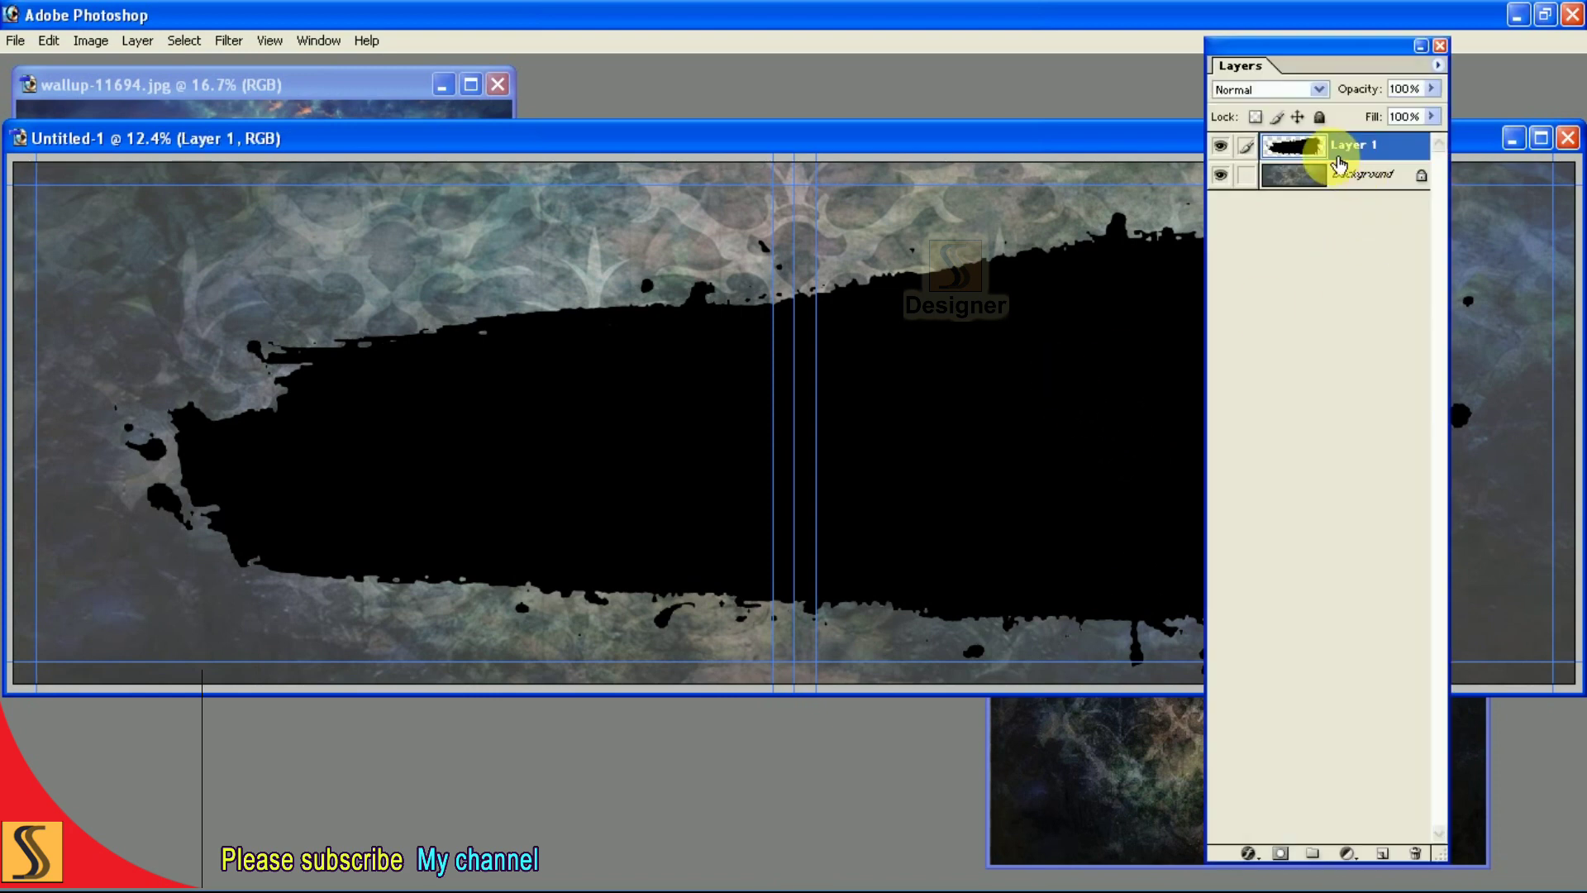
Copy the ornate wallup-38122 pattern into the banner and stretch it slightly past both side edges.
drag(1119, 624, 926, 451)
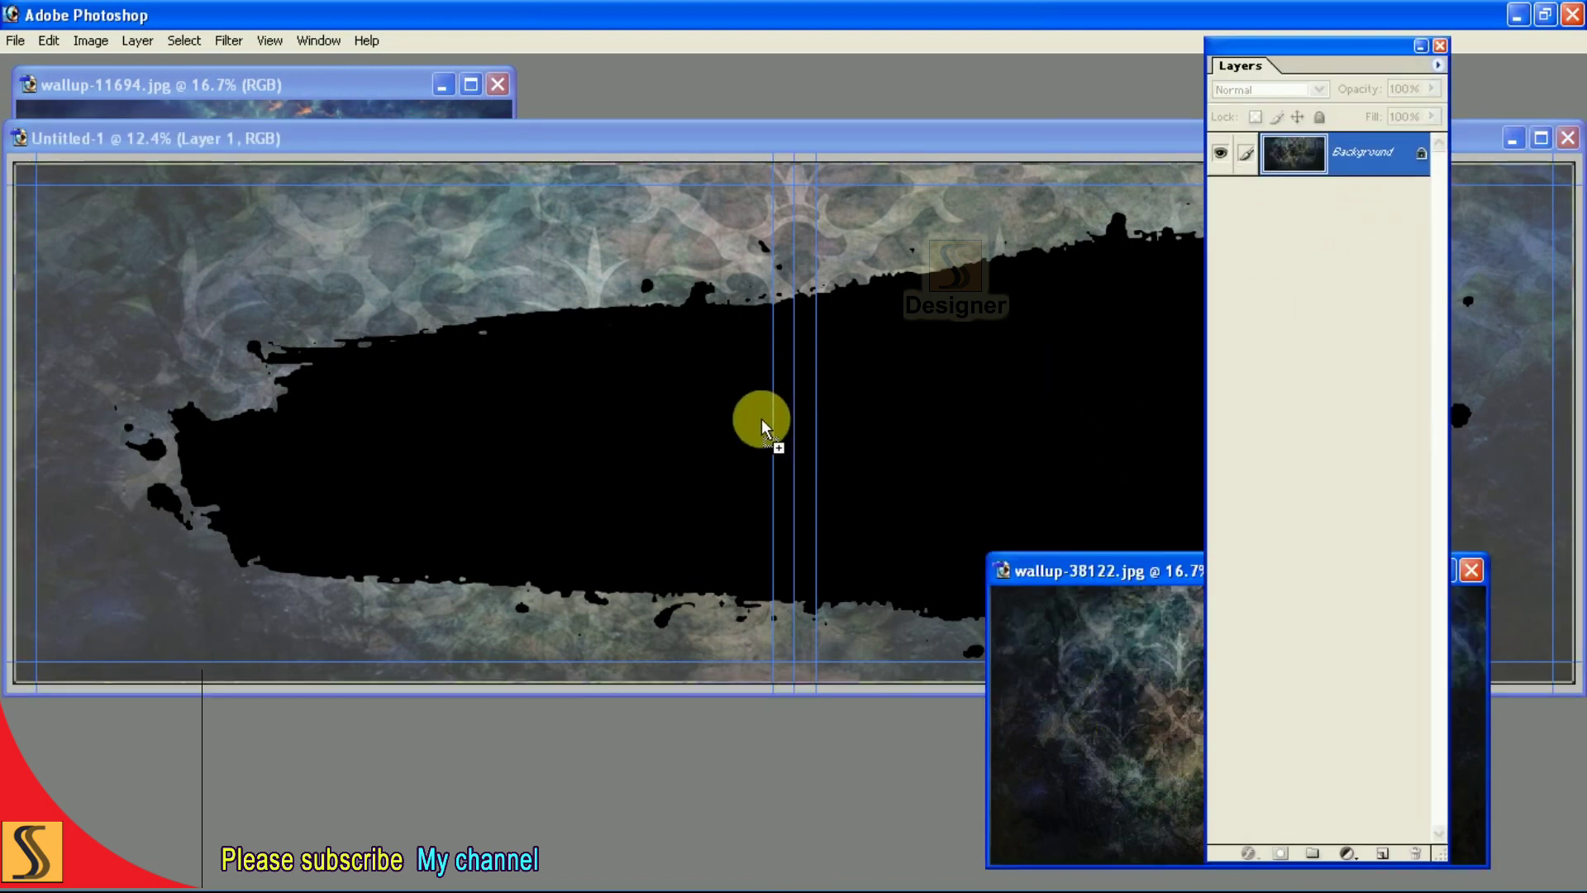
key(f)
key(Tab)
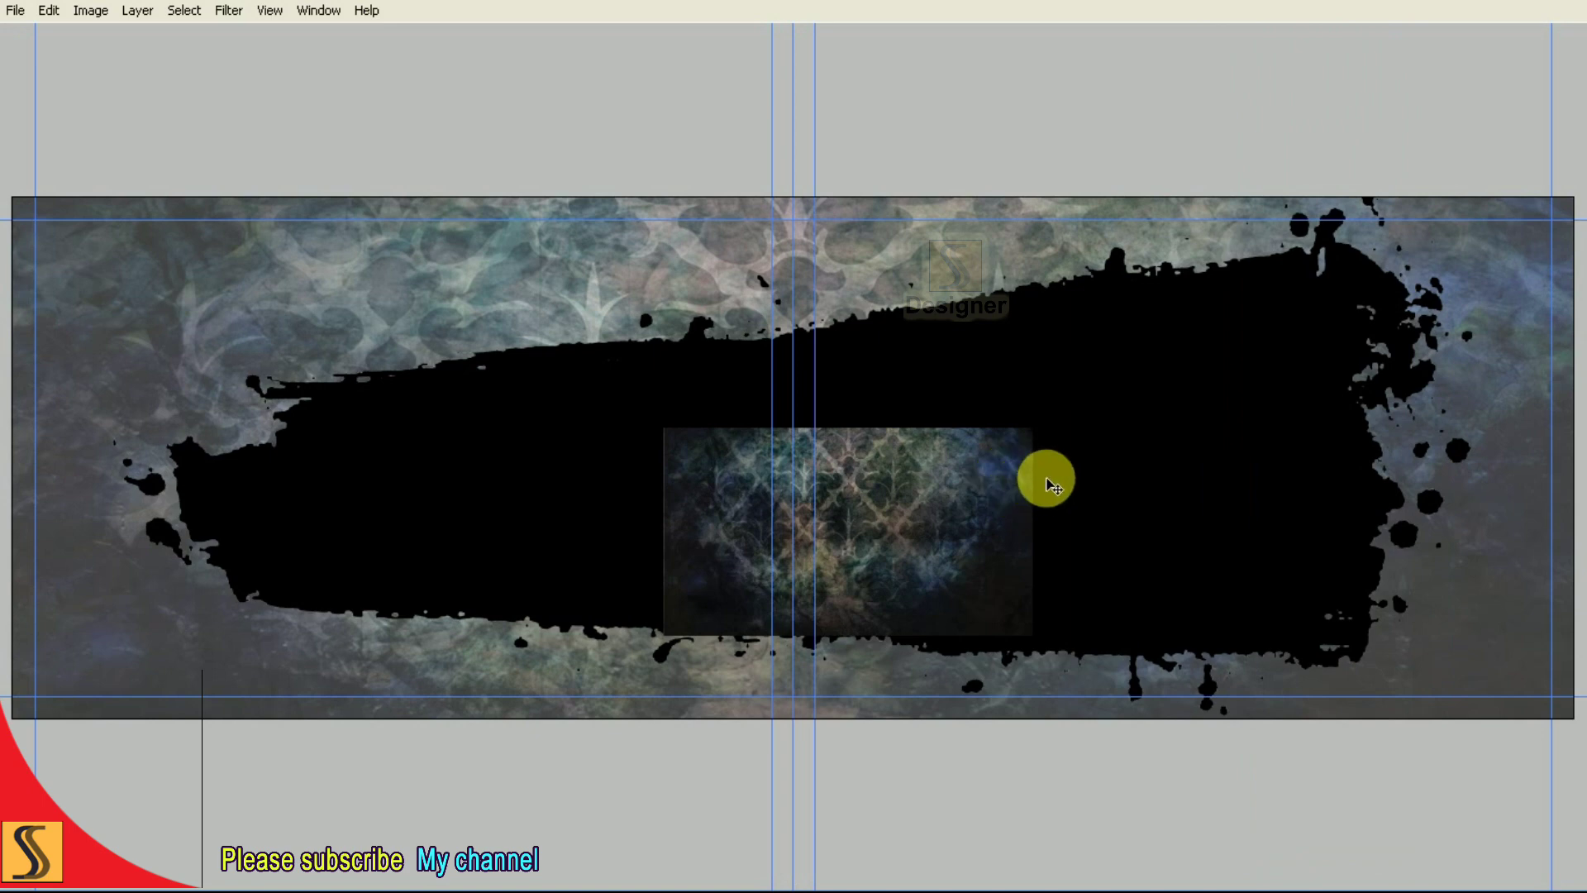
key(ctrl+t)
drag(1034, 430, 1480, 357)
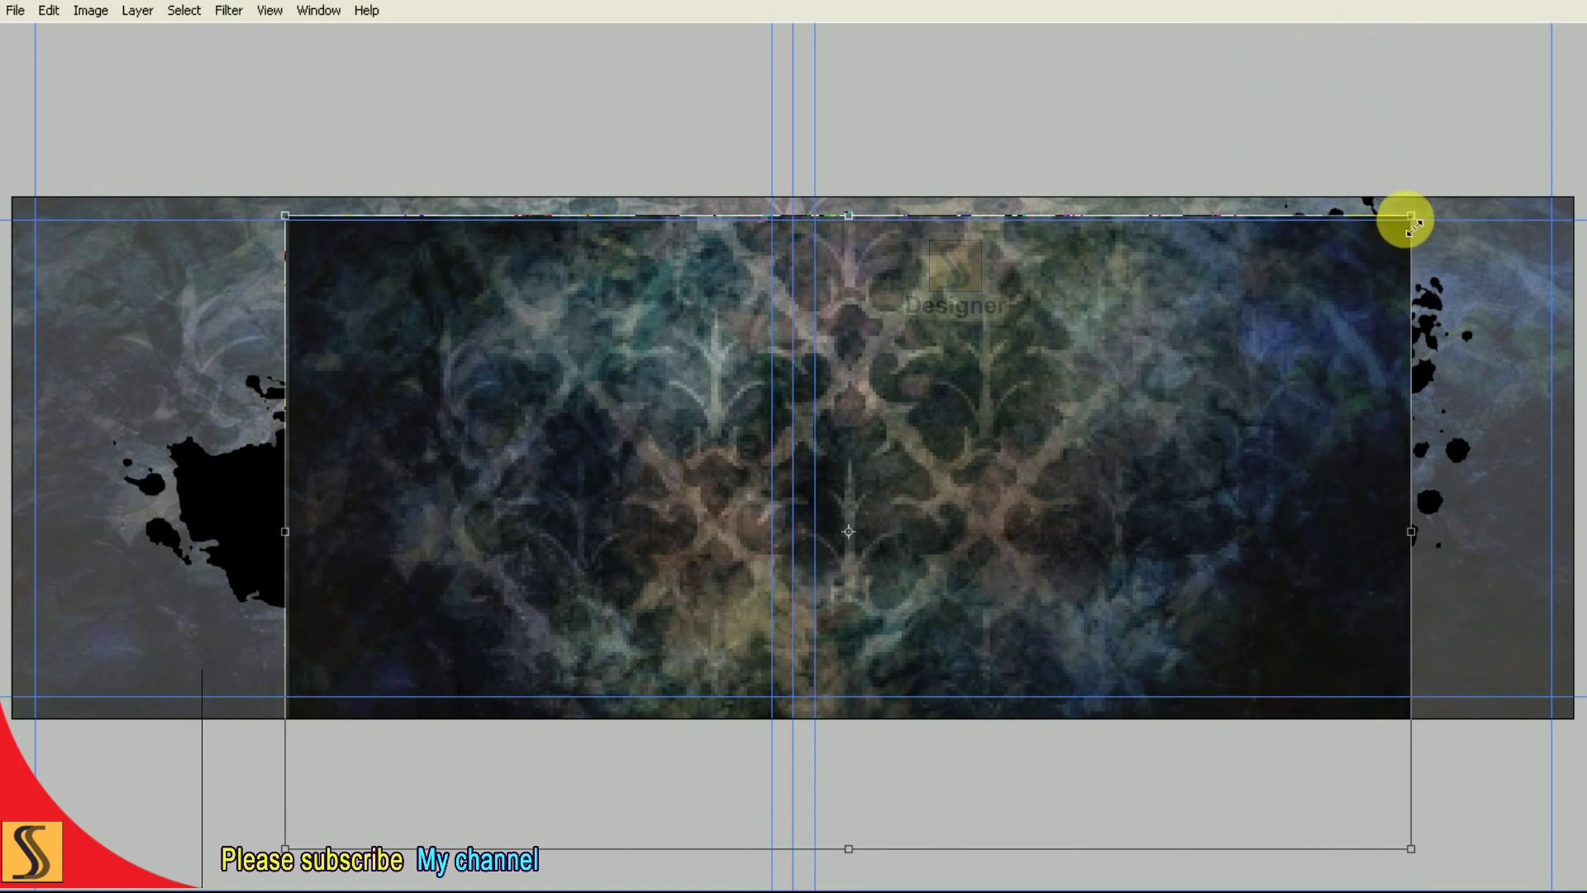
drag(1406, 219, 1433, 203)
drag(1429, 444, 1498, 443)
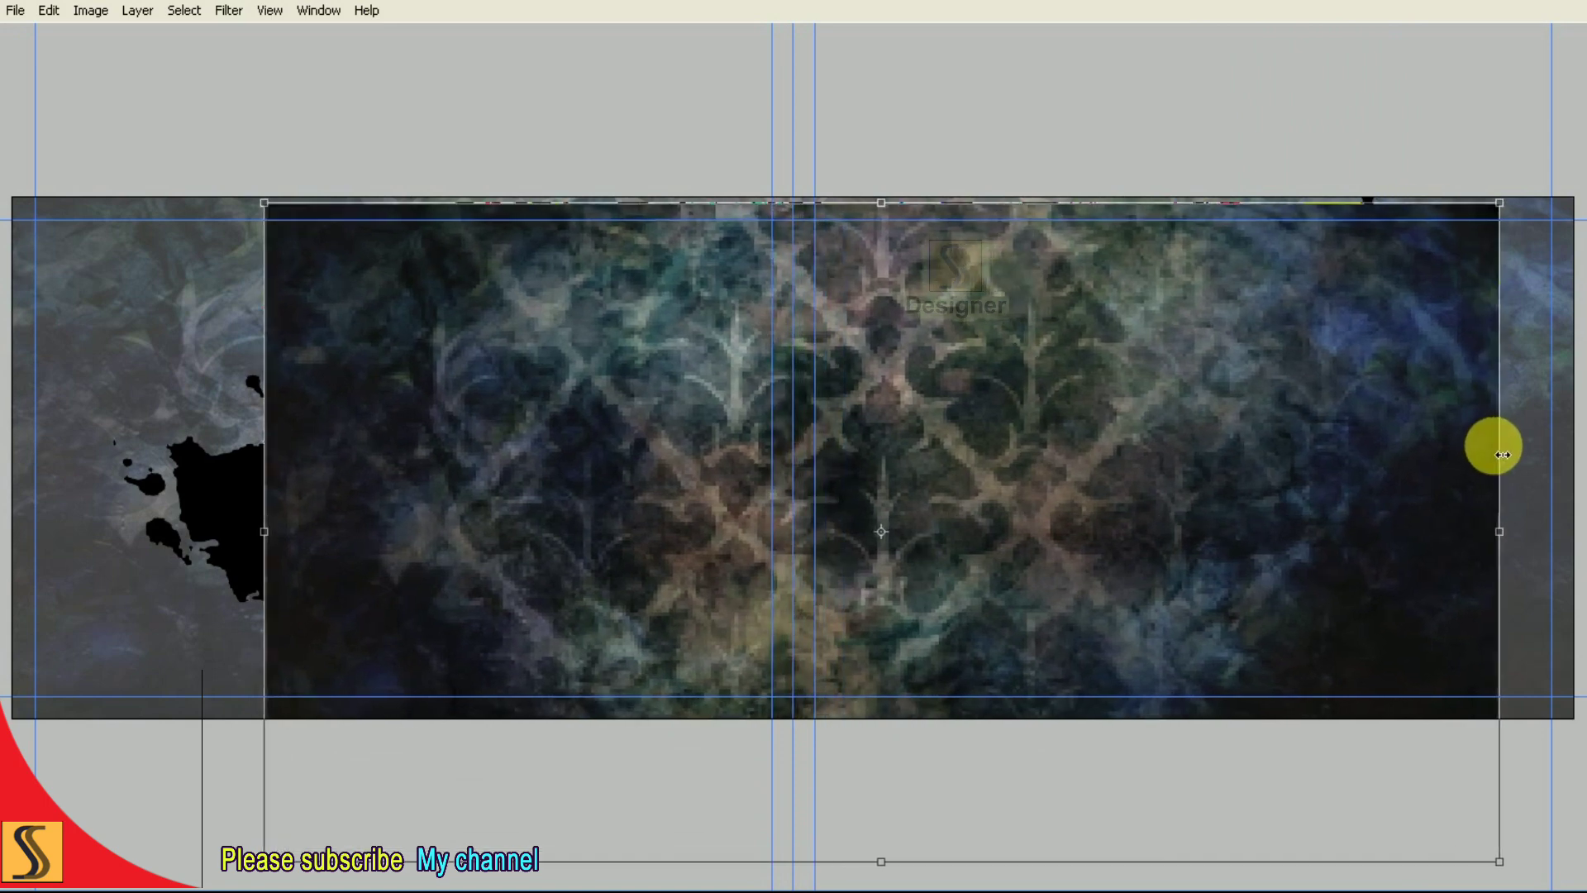
drag(265, 550, 110, 548)
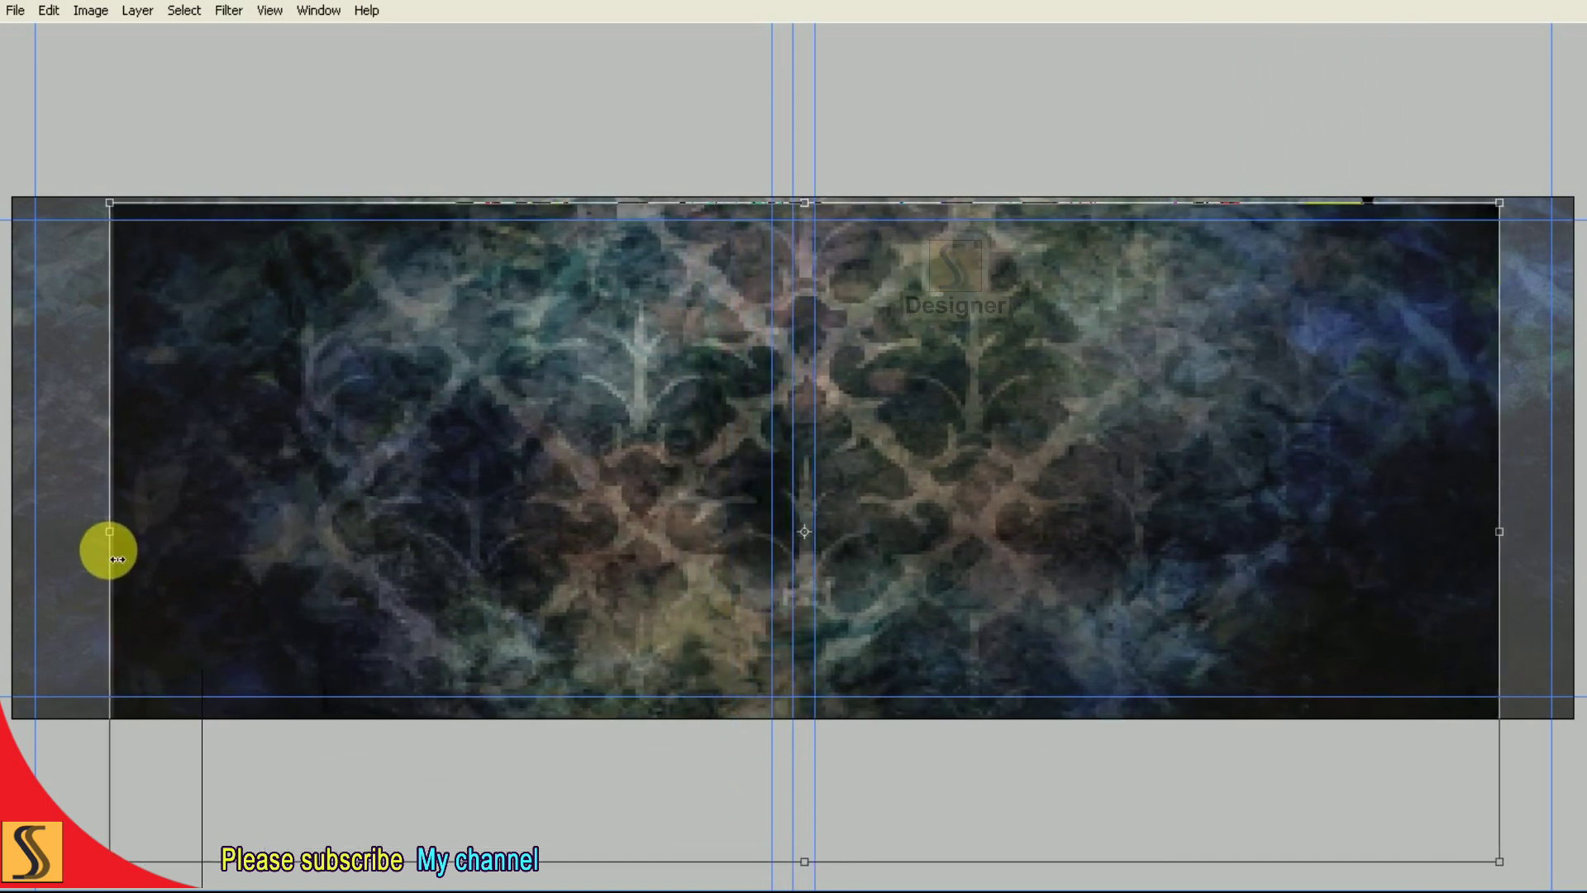
drag(1513, 215, 1524, 259)
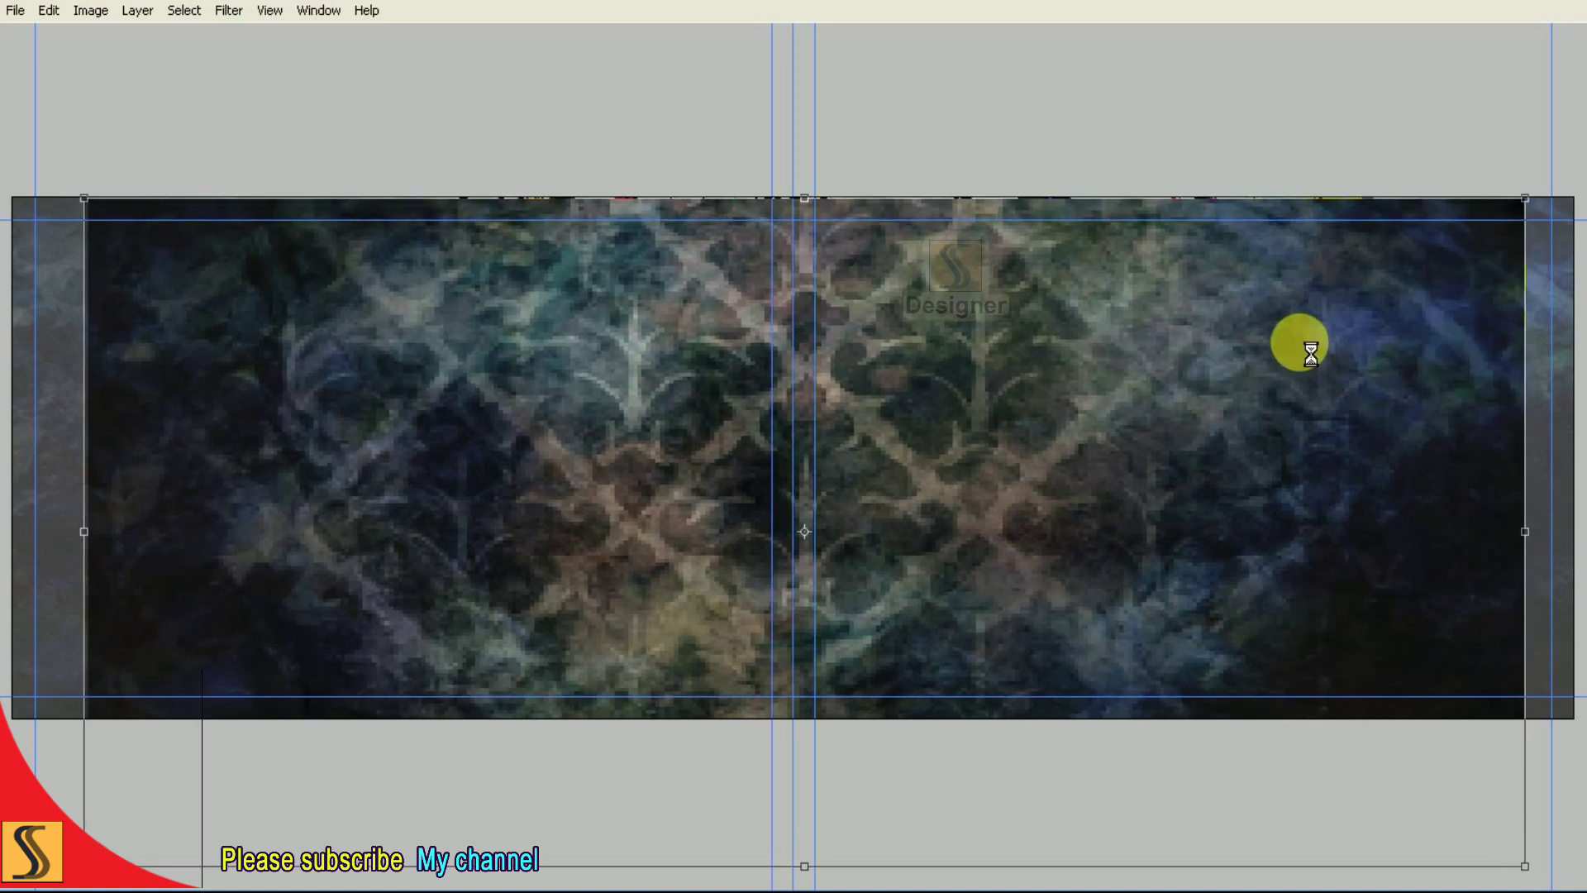
key(super)
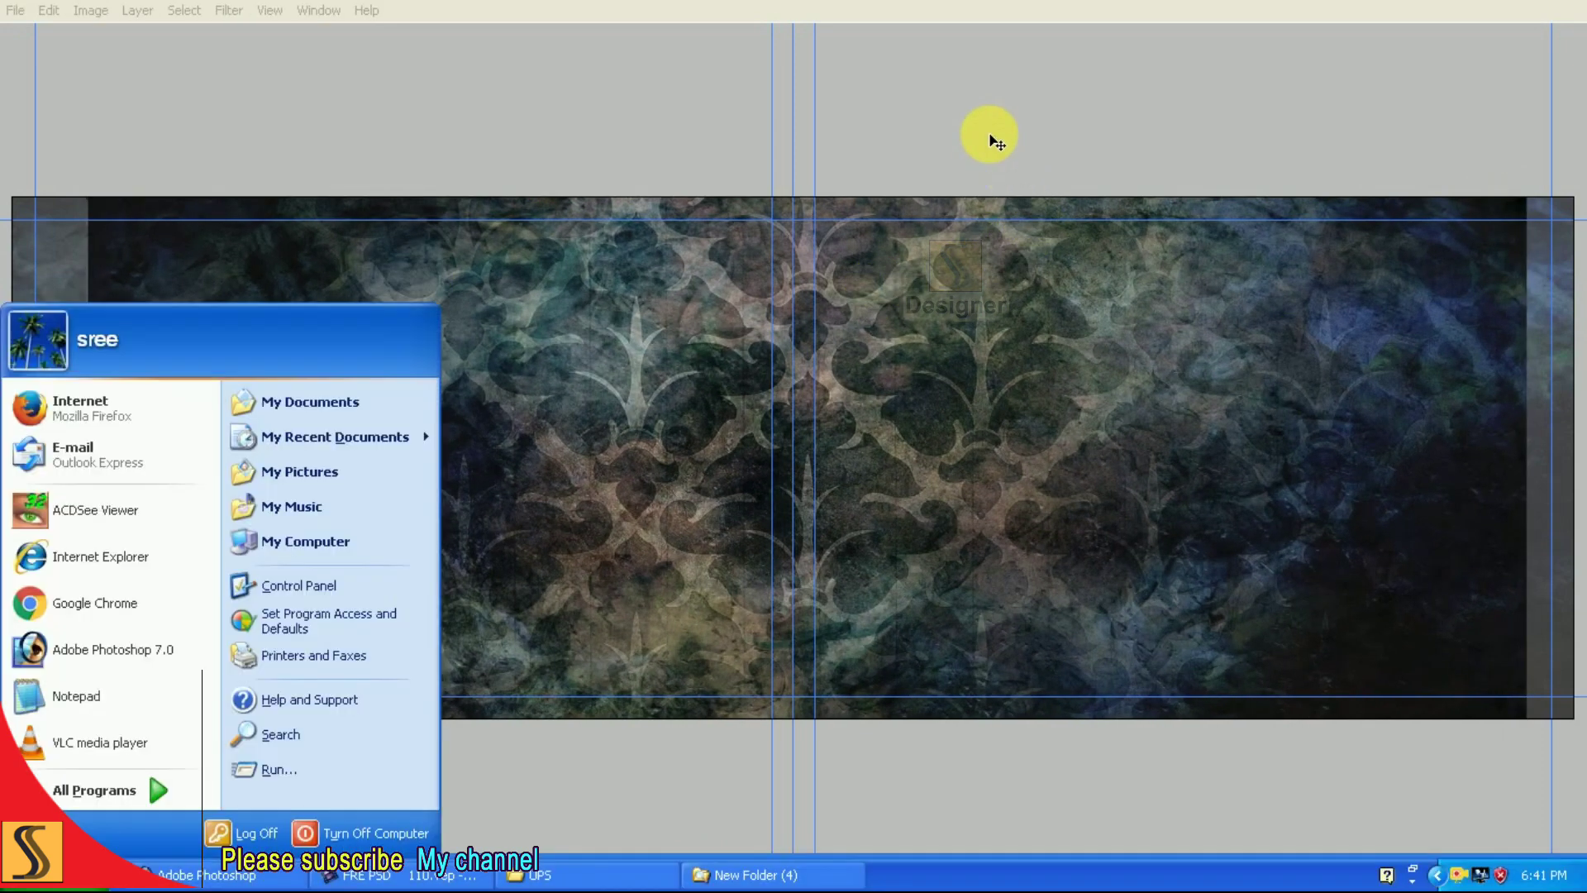
Compare layer visibility, then Group with Previous so the pattern shows only inside the splatter.
key(F7)
click(1223, 148)
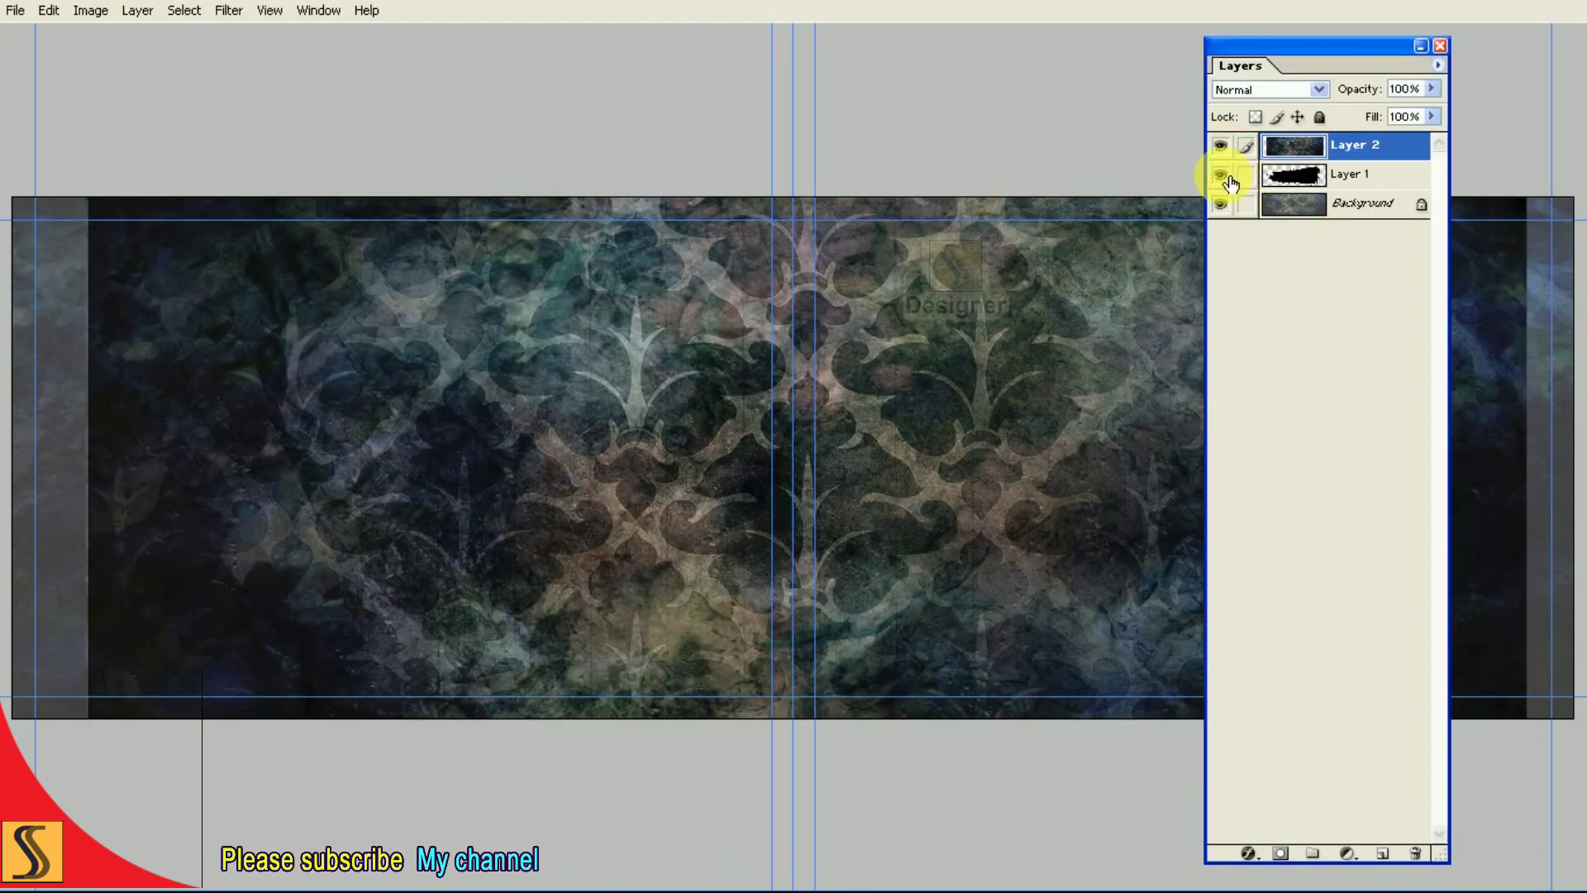
click(1222, 147)
click(1222, 175)
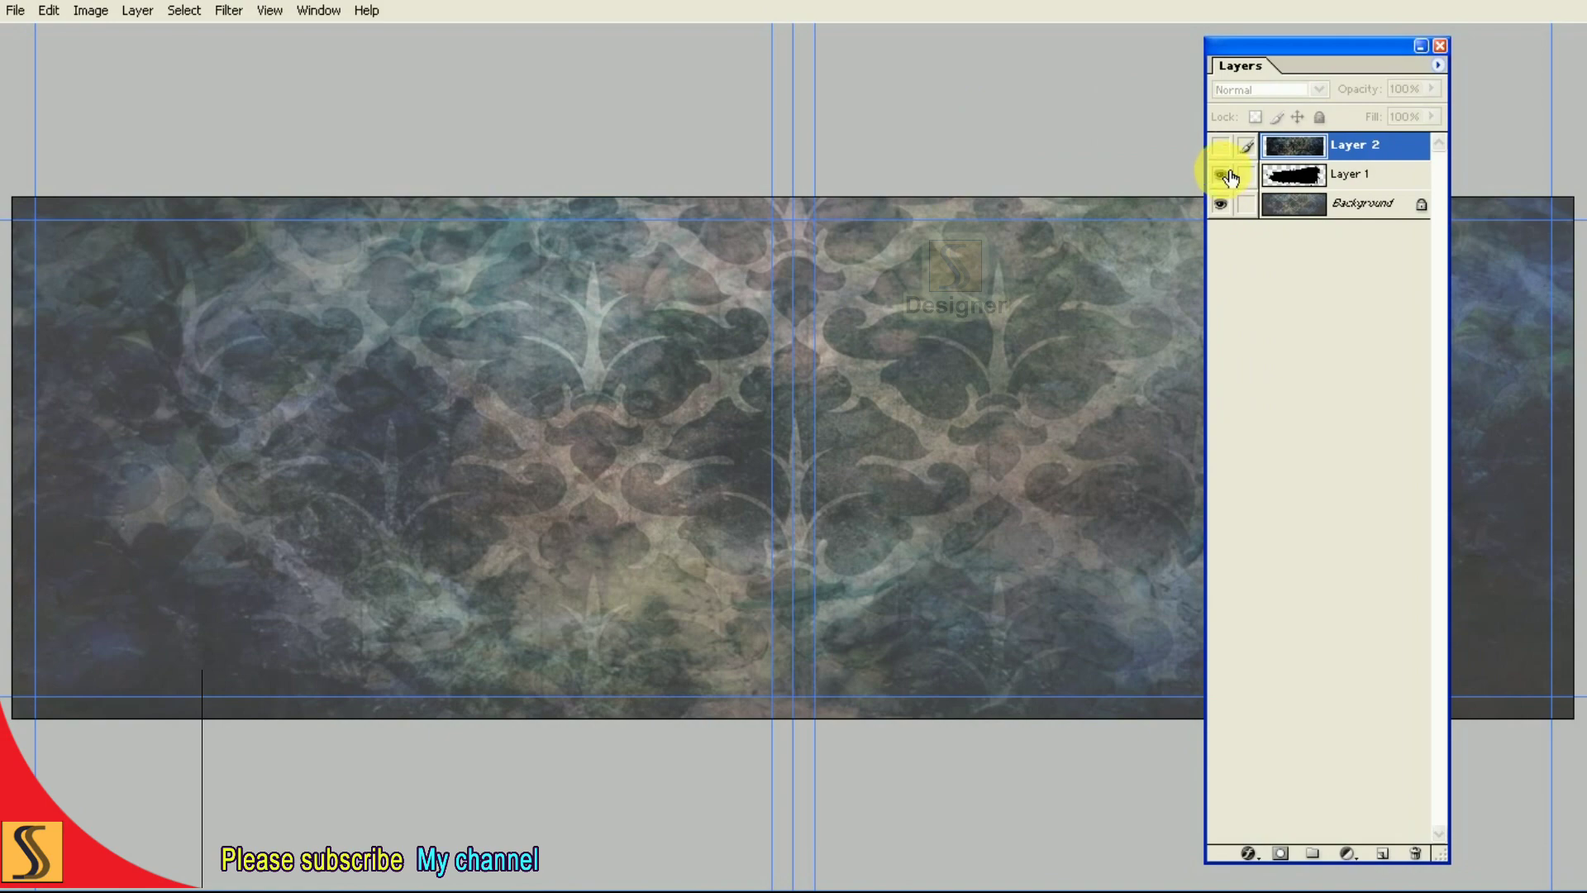
click(1221, 175)
click(1222, 146)
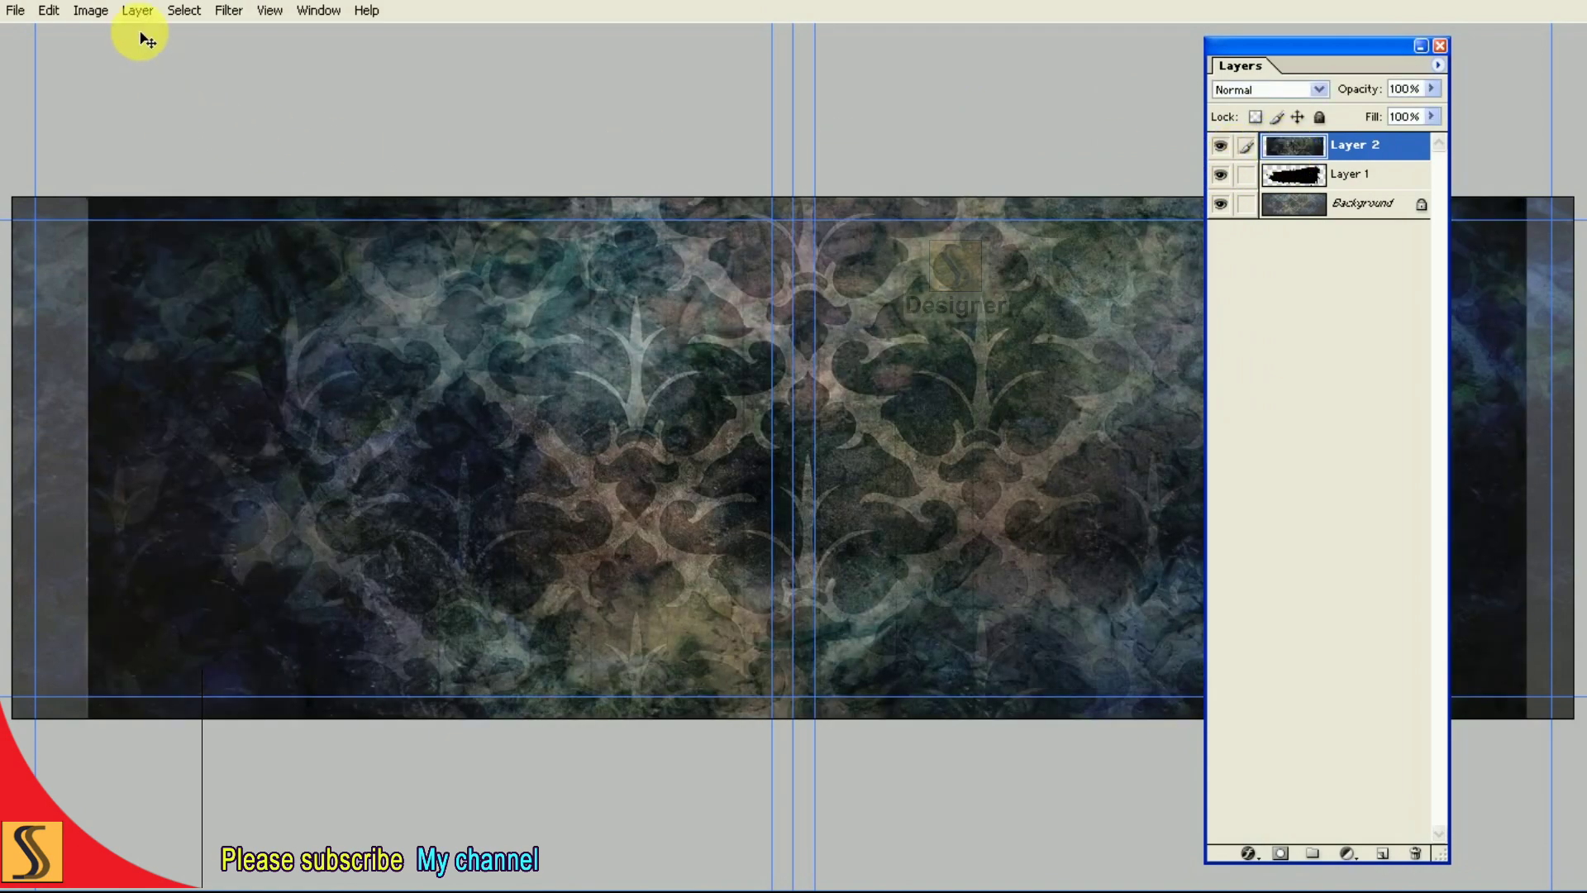
click(138, 10)
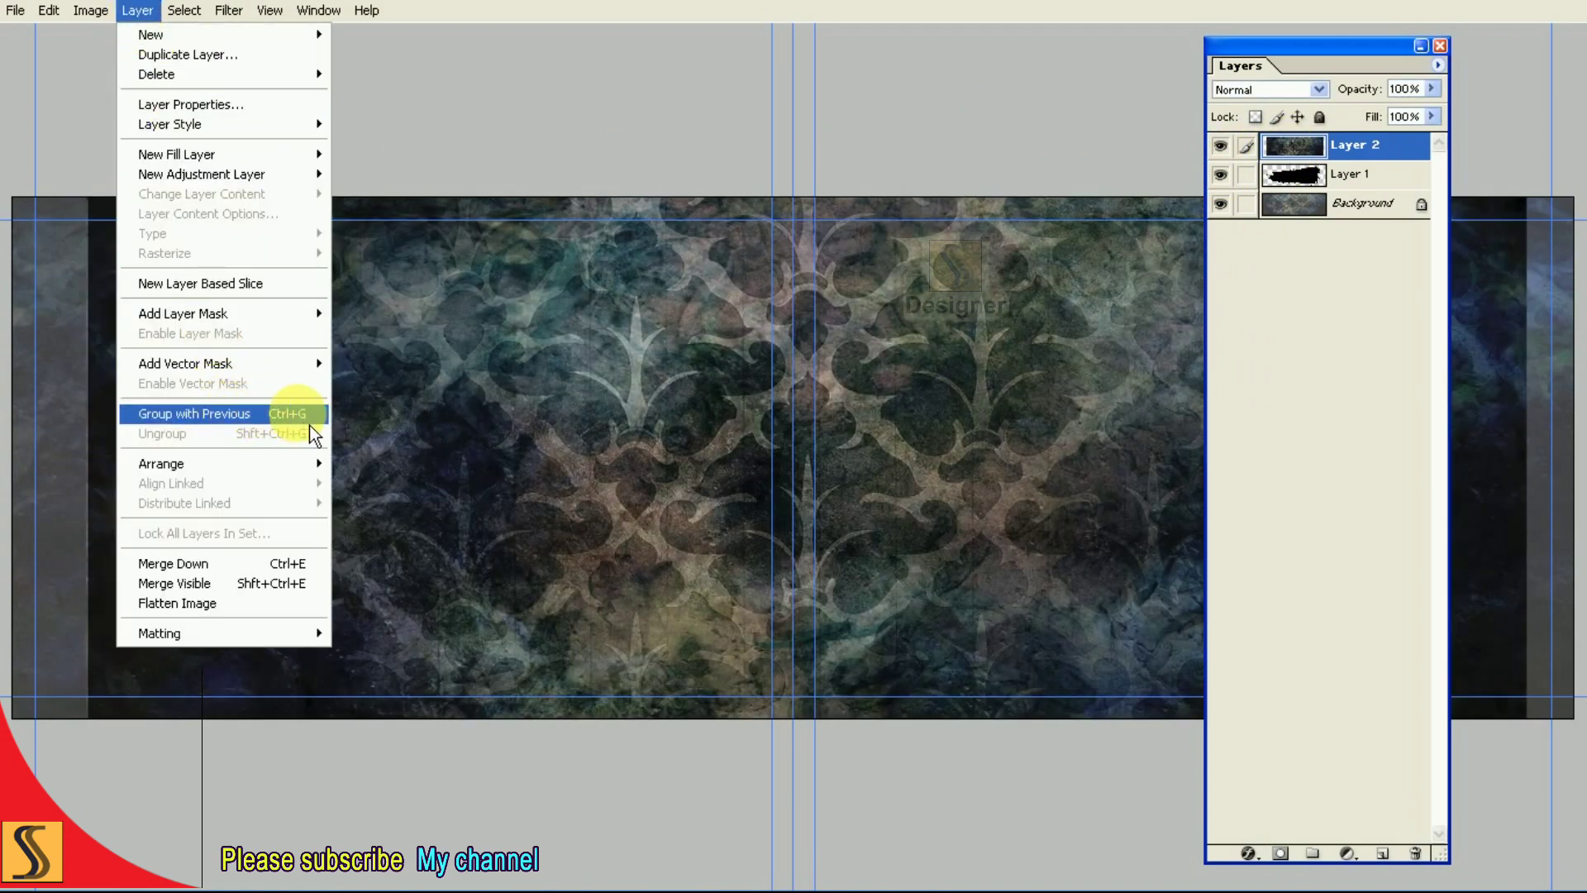
click(309, 425)
key(Tab)
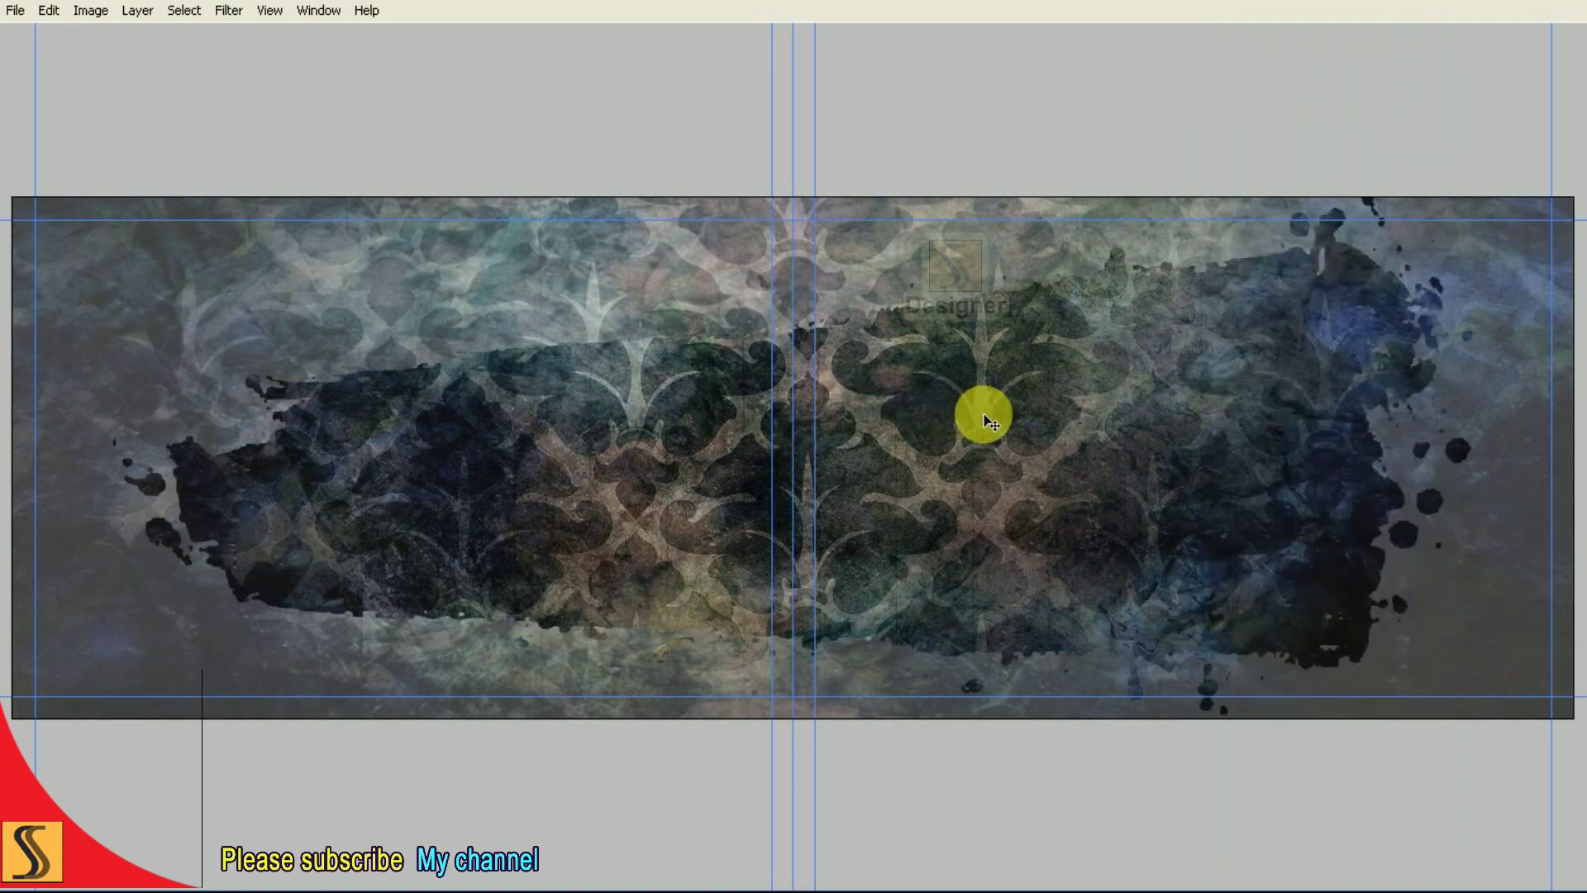
Undo the accidental pattern shift and select the Background layer.
drag(984, 419, 1106, 460)
key(ctrl+z)
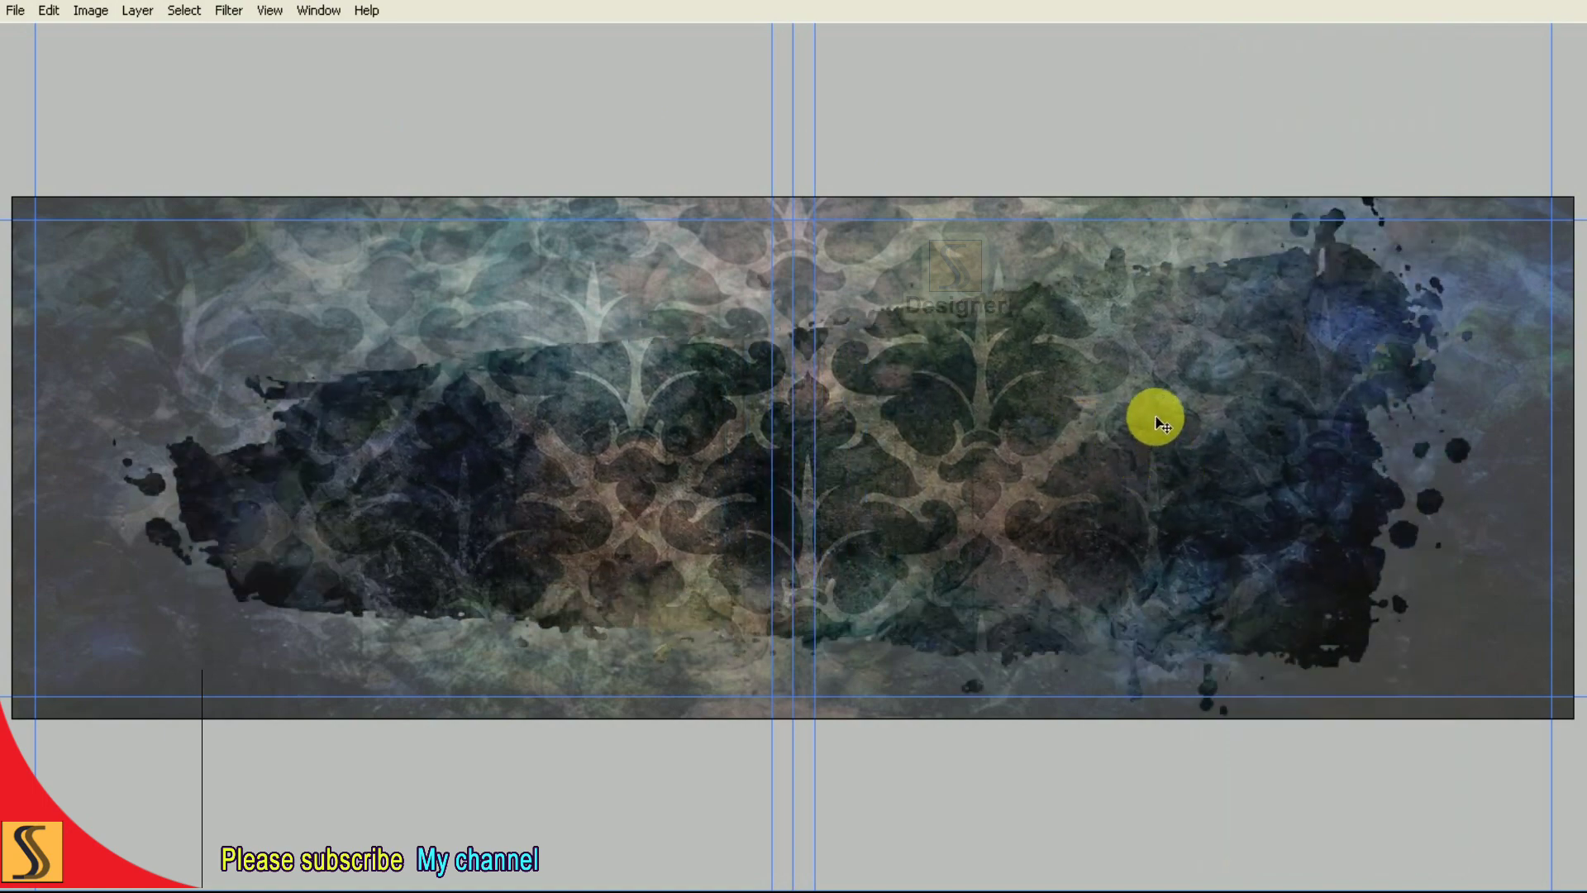
key(F7)
click(1315, 207)
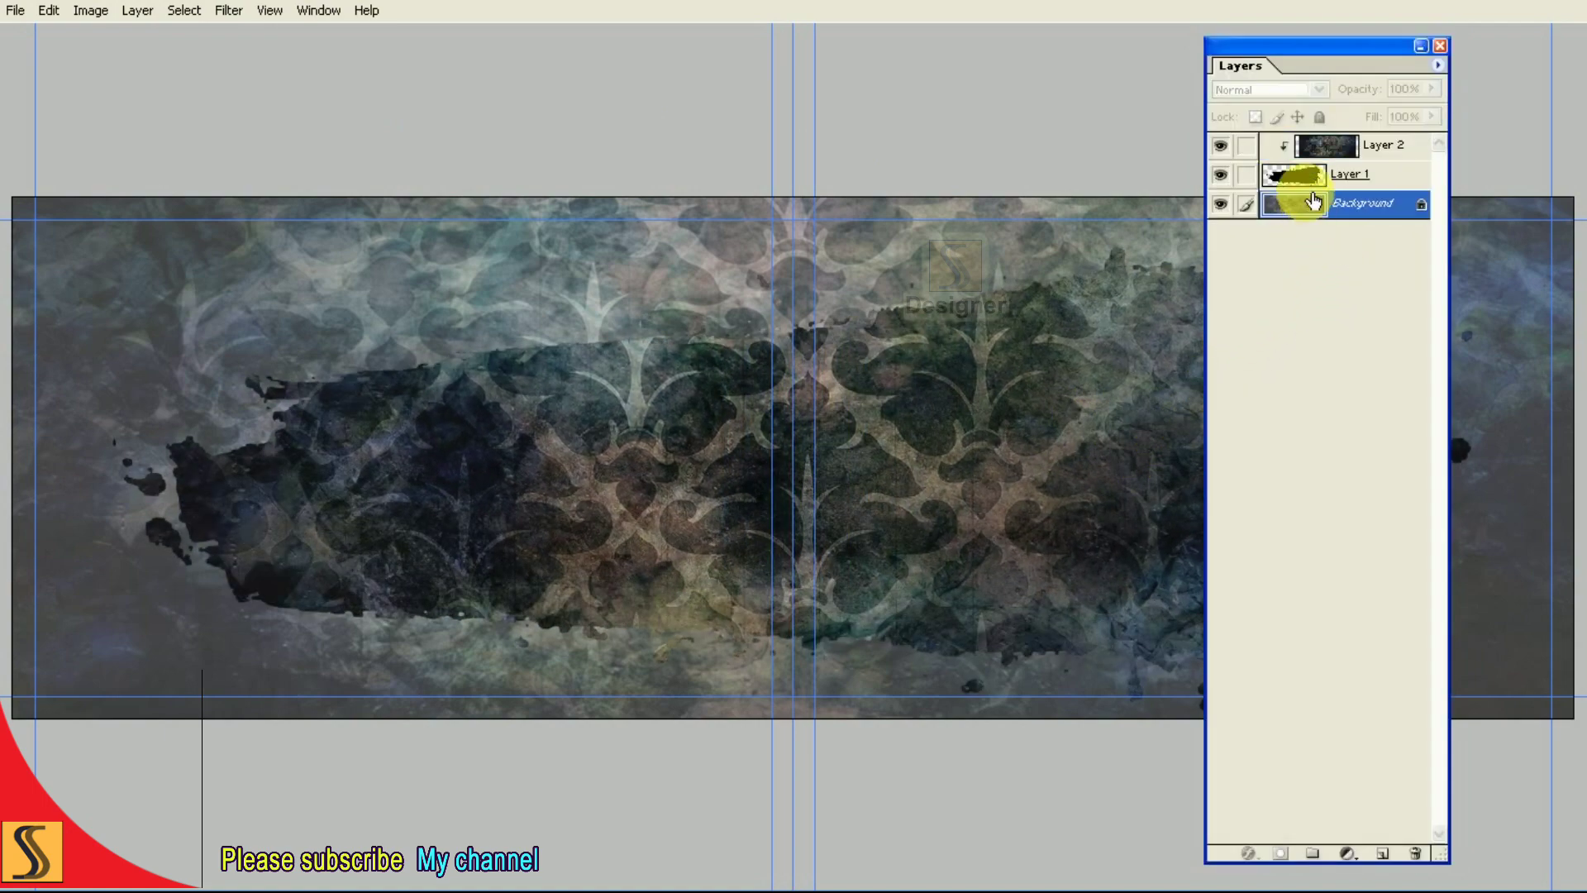
key(F7)
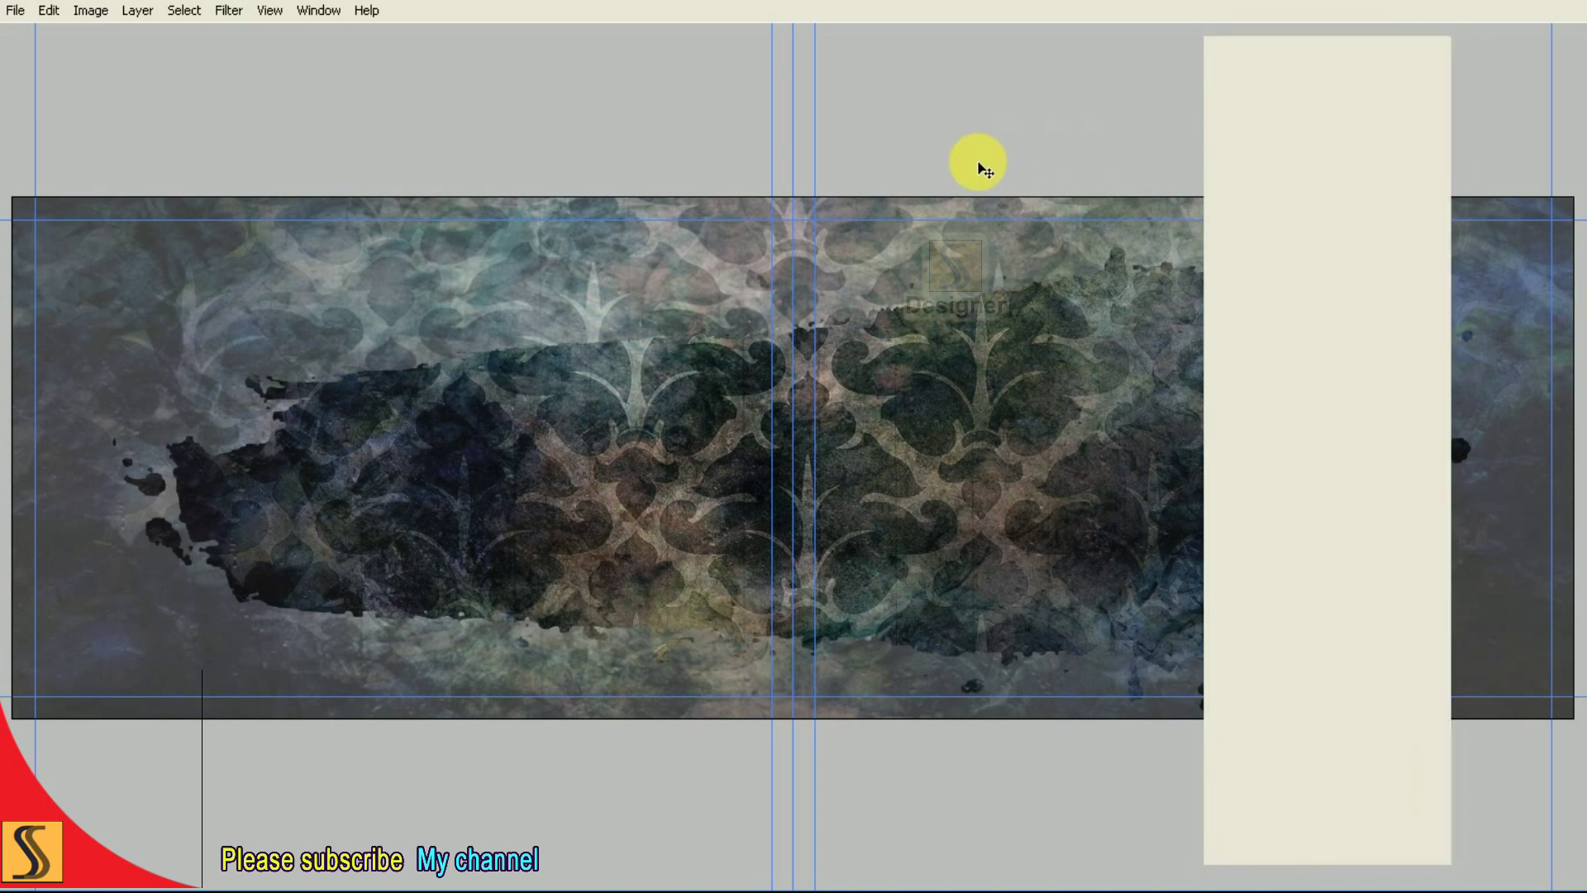
Try different hue and saturation values on the Background in Hue/Saturation.
click(93, 11)
mouse_move(124, 64)
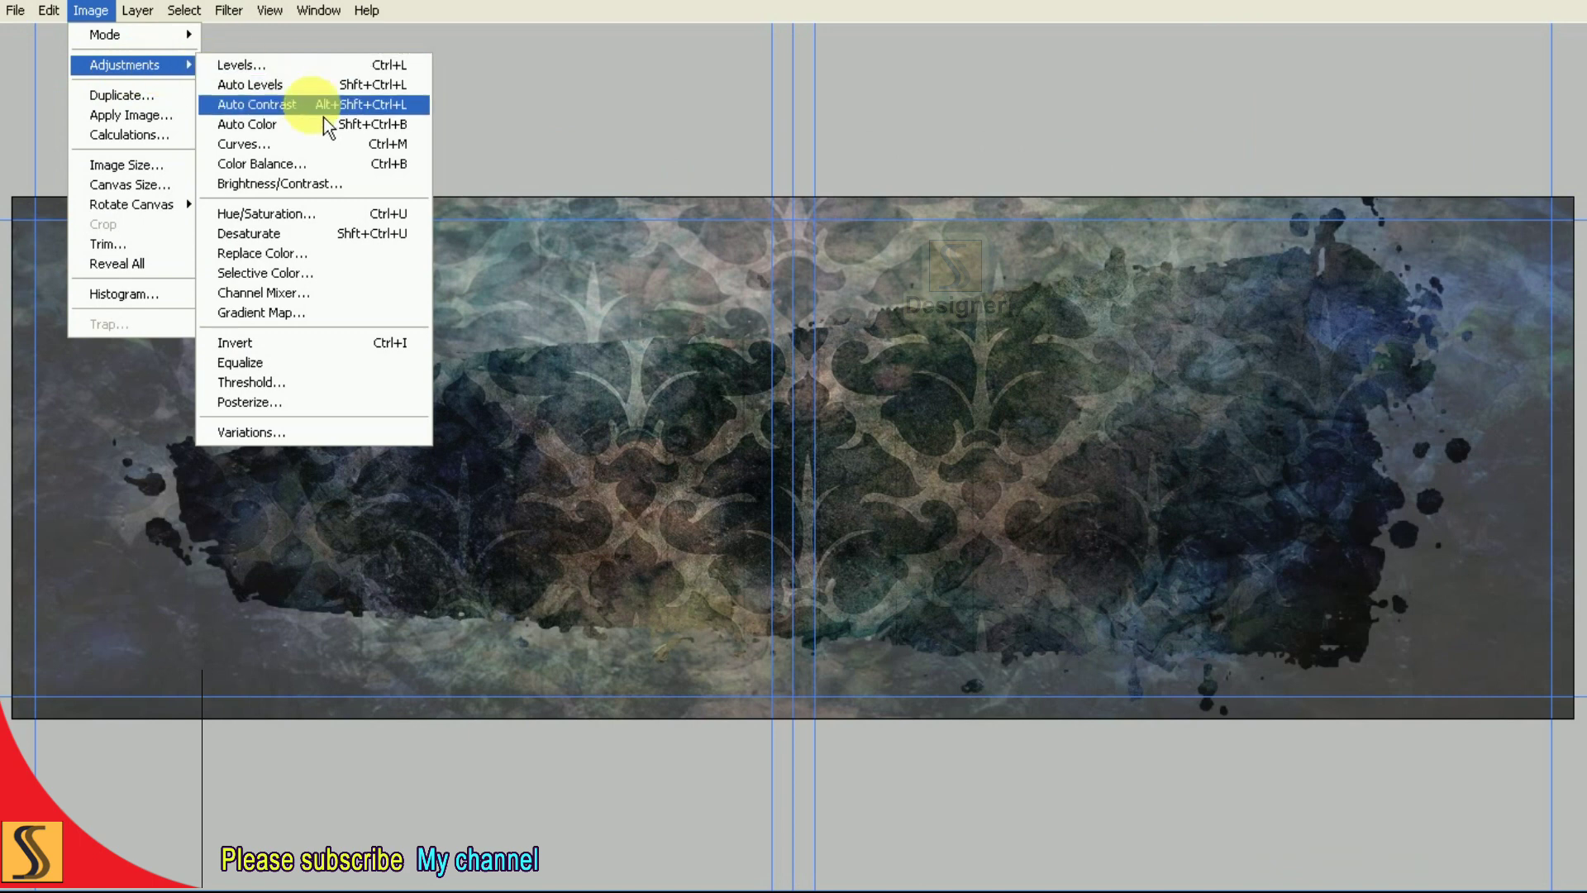
click(339, 215)
drag(714, 67, 759, 52)
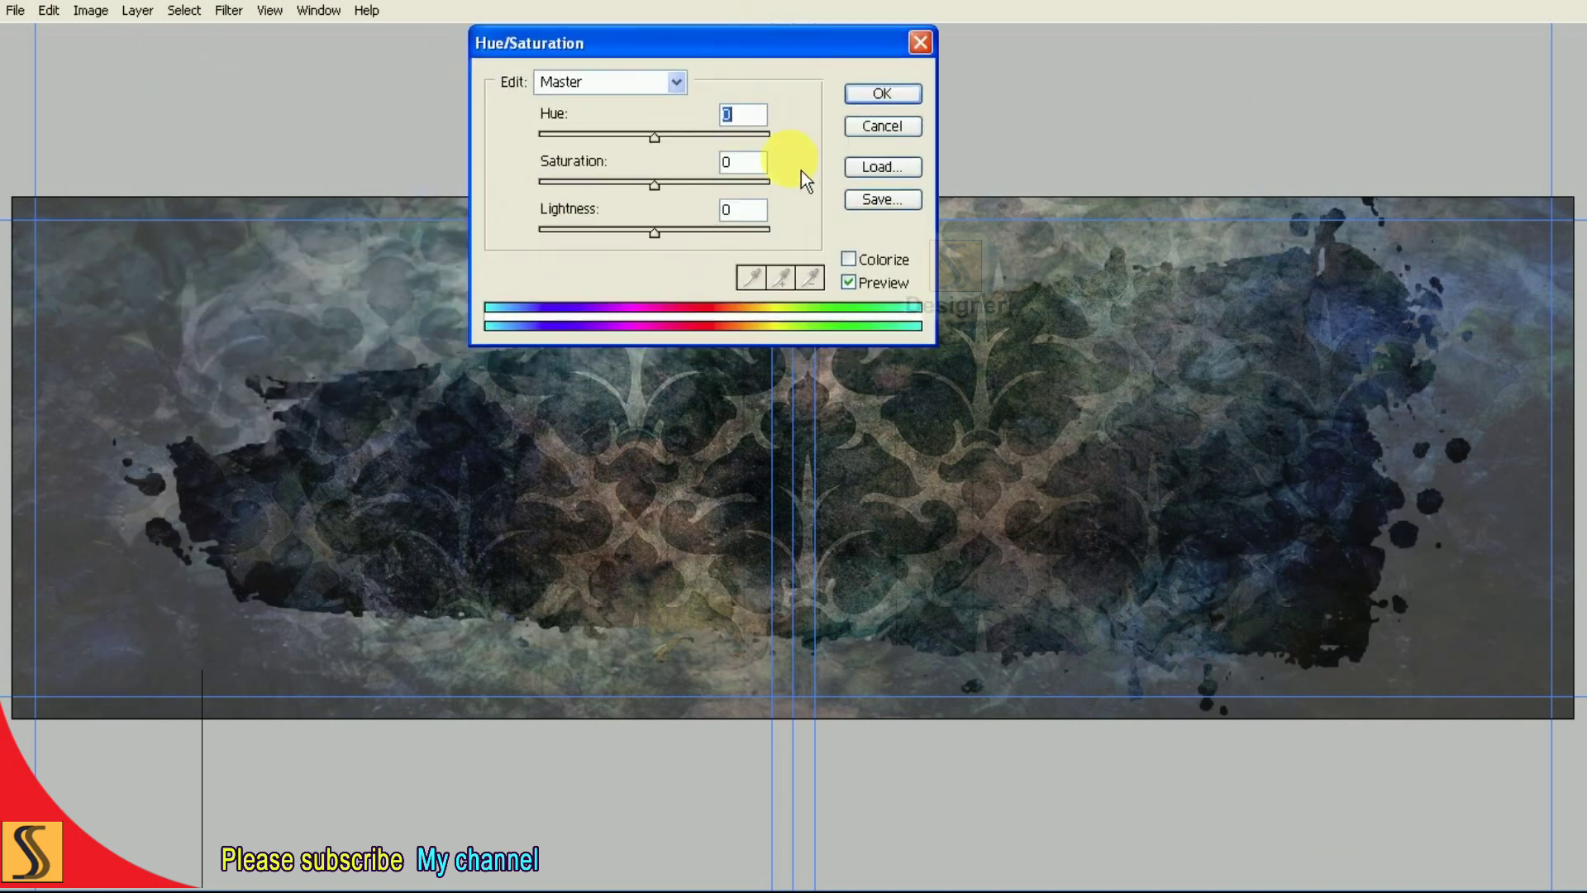
drag(675, 205, 692, 197)
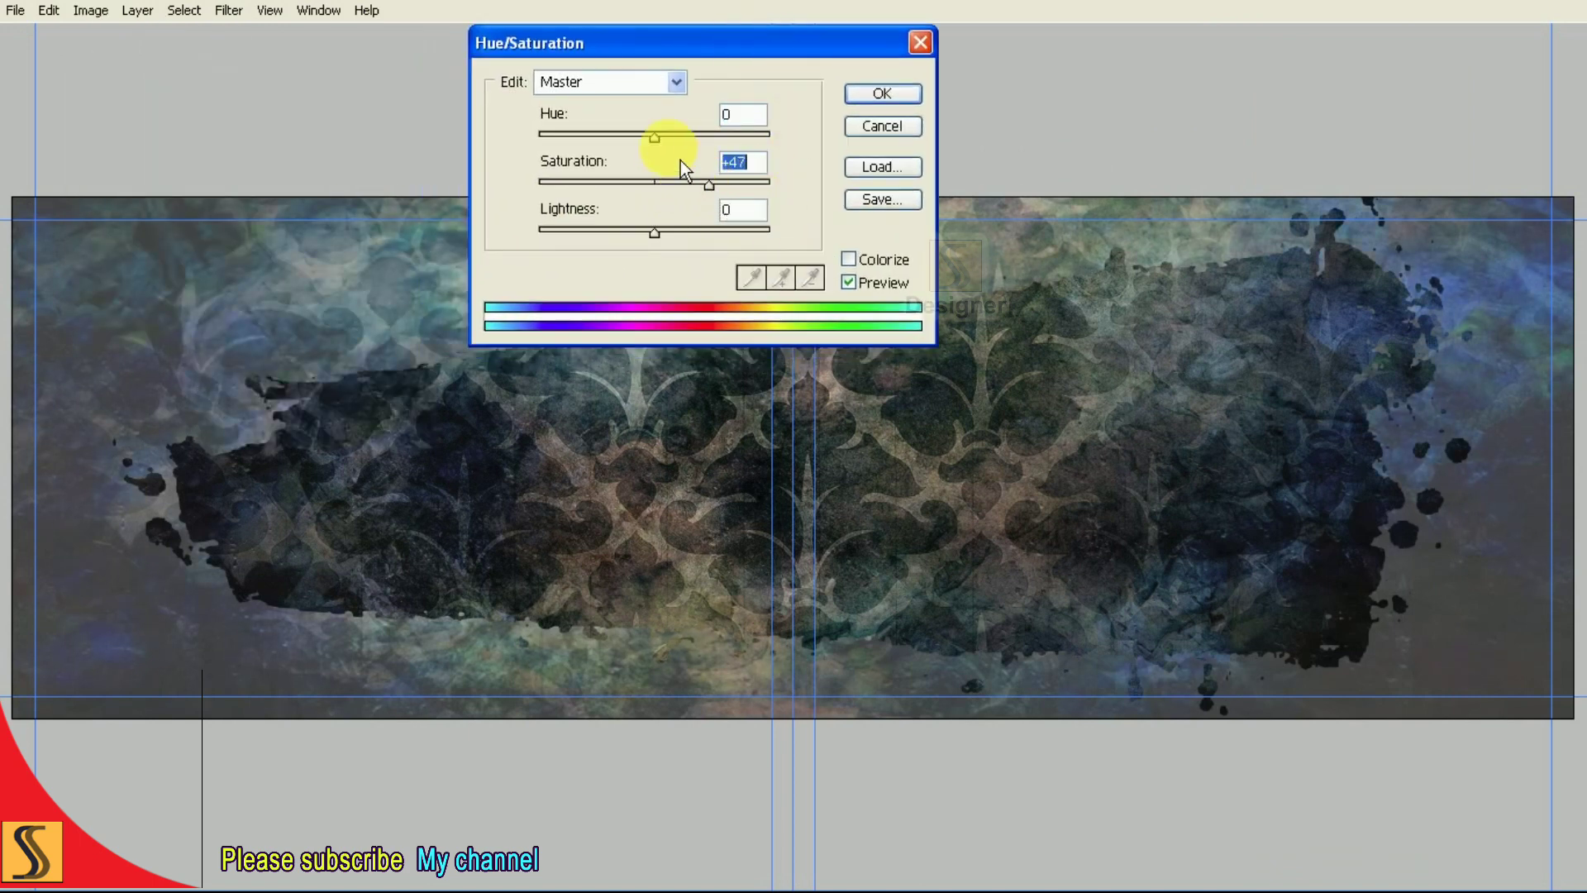
drag(655, 141, 564, 147)
mouse_move(711, 185)
mouse_down()
mouse_move(766, 198)
mouse_move(739, 198)
mouse_up()
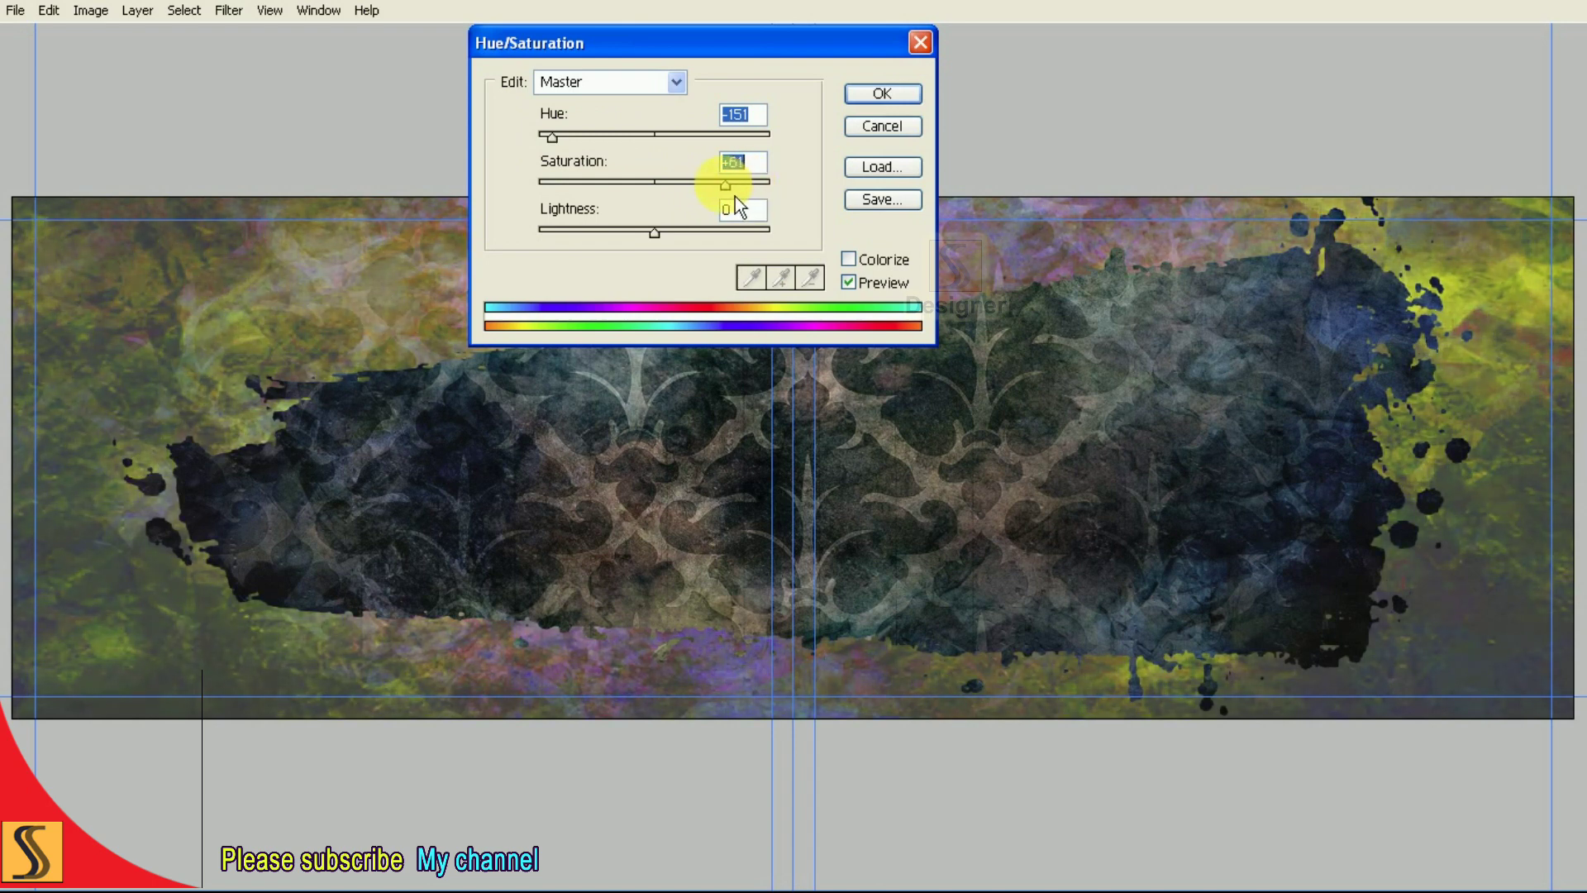
Colorize the Background green at Hue 158, Saturation 73, Lightness 0.
click(852, 260)
drag(623, 194, 682, 203)
mouse_move(568, 141)
mouse_down()
mouse_move(635, 152)
mouse_move(554, 146)
mouse_move(654, 149)
mouse_up()
mouse_move(698, 201)
mouse_down()
mouse_move(602, 197)
mouse_move(708, 192)
mouse_move(677, 245)
mouse_move(652, 244)
mouse_move(666, 241)
mouse_up()
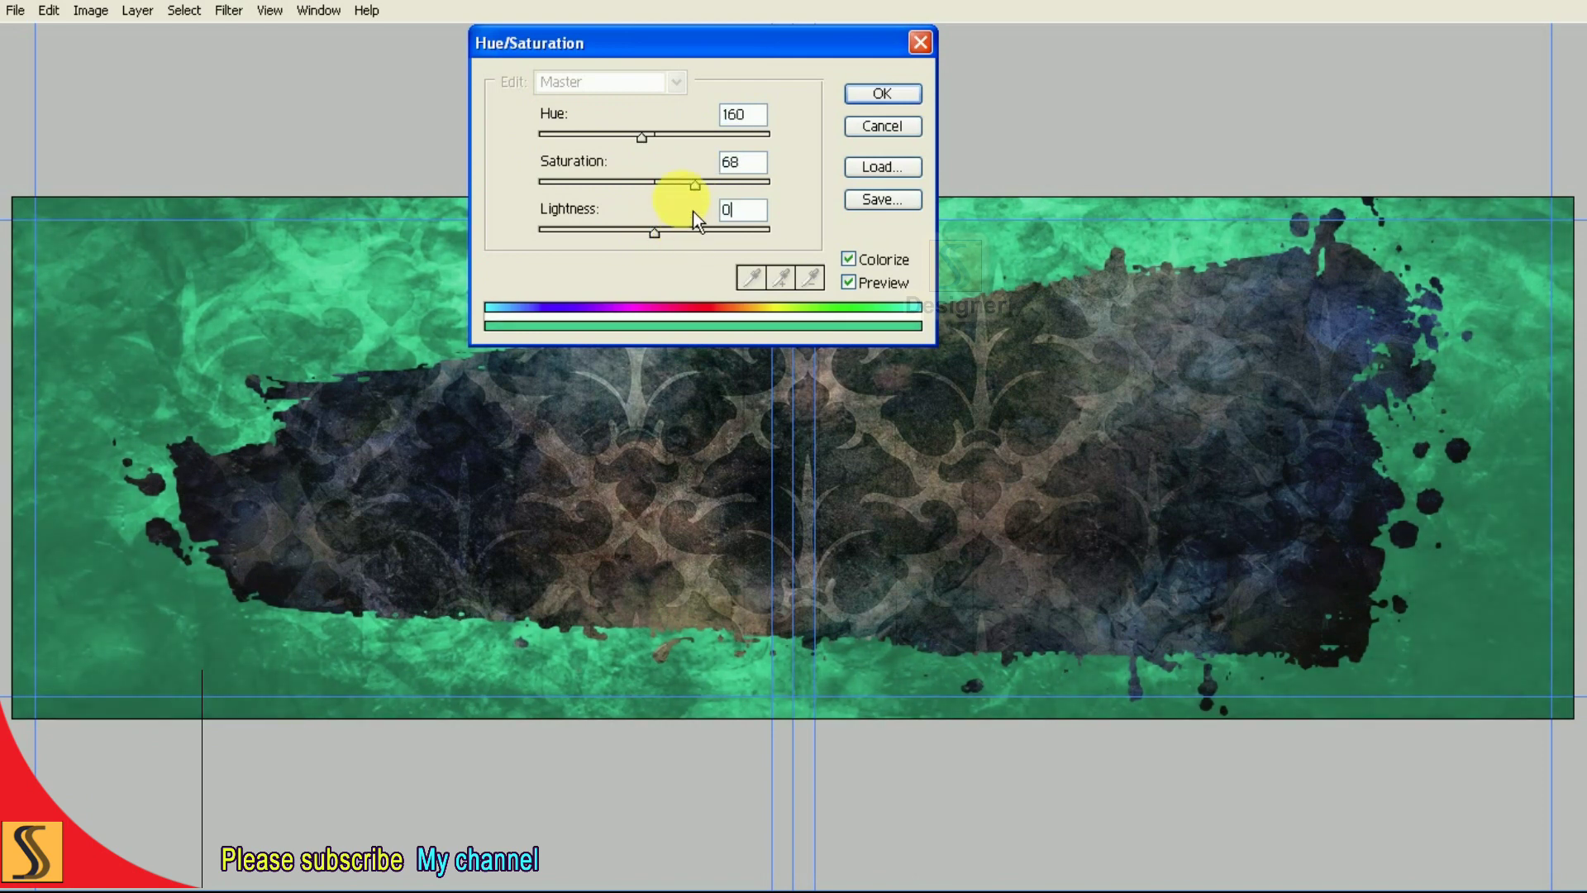
drag(724, 202, 718, 198)
drag(656, 153, 636, 152)
key(Up)
key(Up)
click(901, 97)
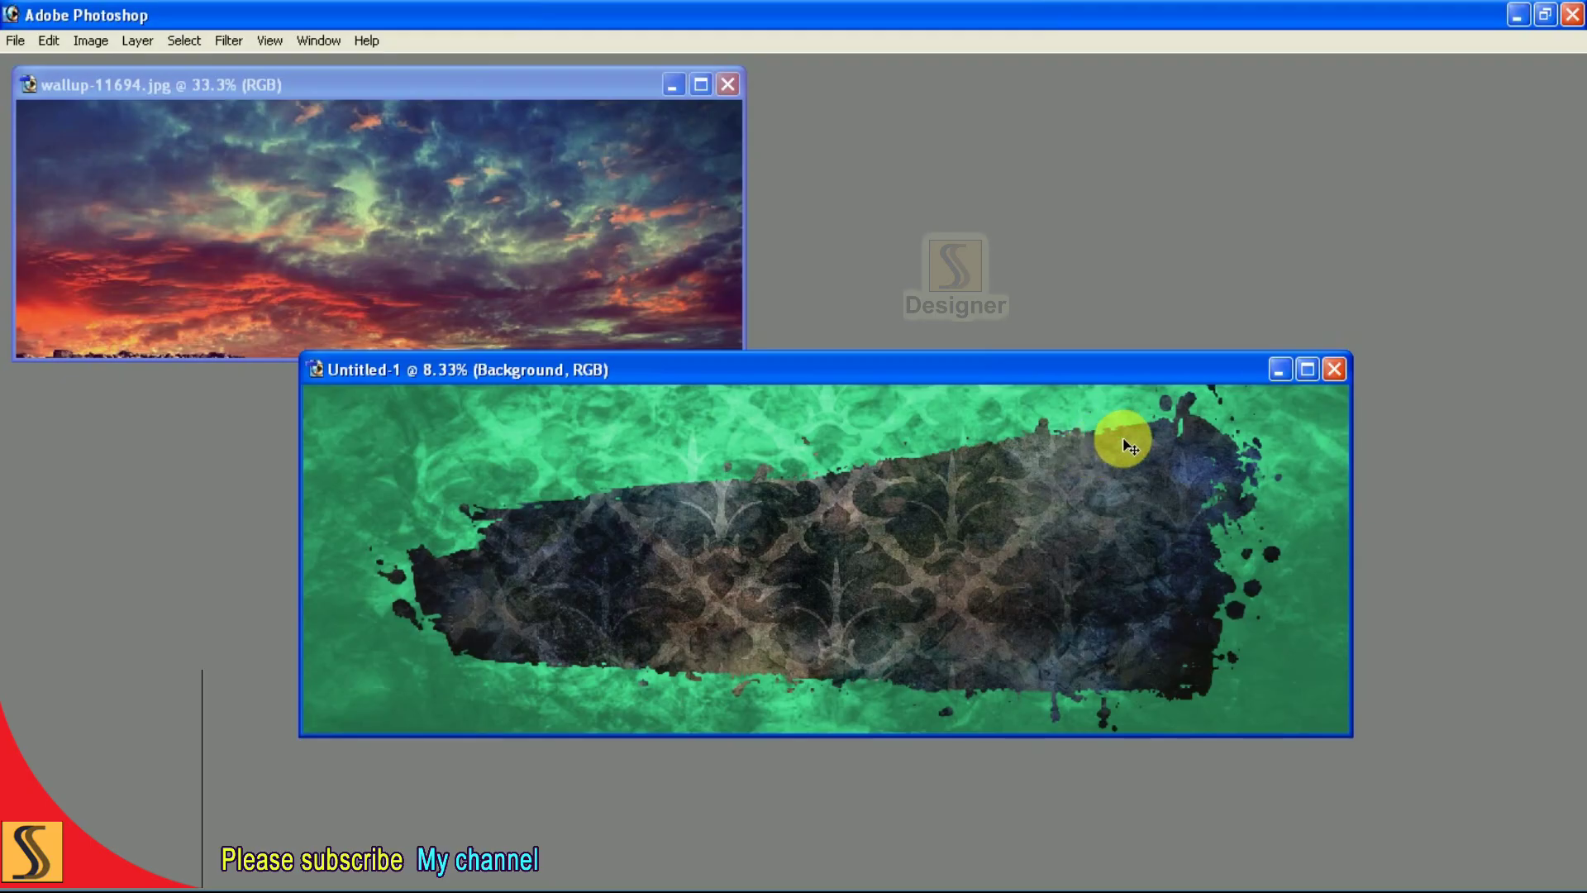
Copy the sunset sky image into the banner, clipped above the pattern layer.
click(1387, 155)
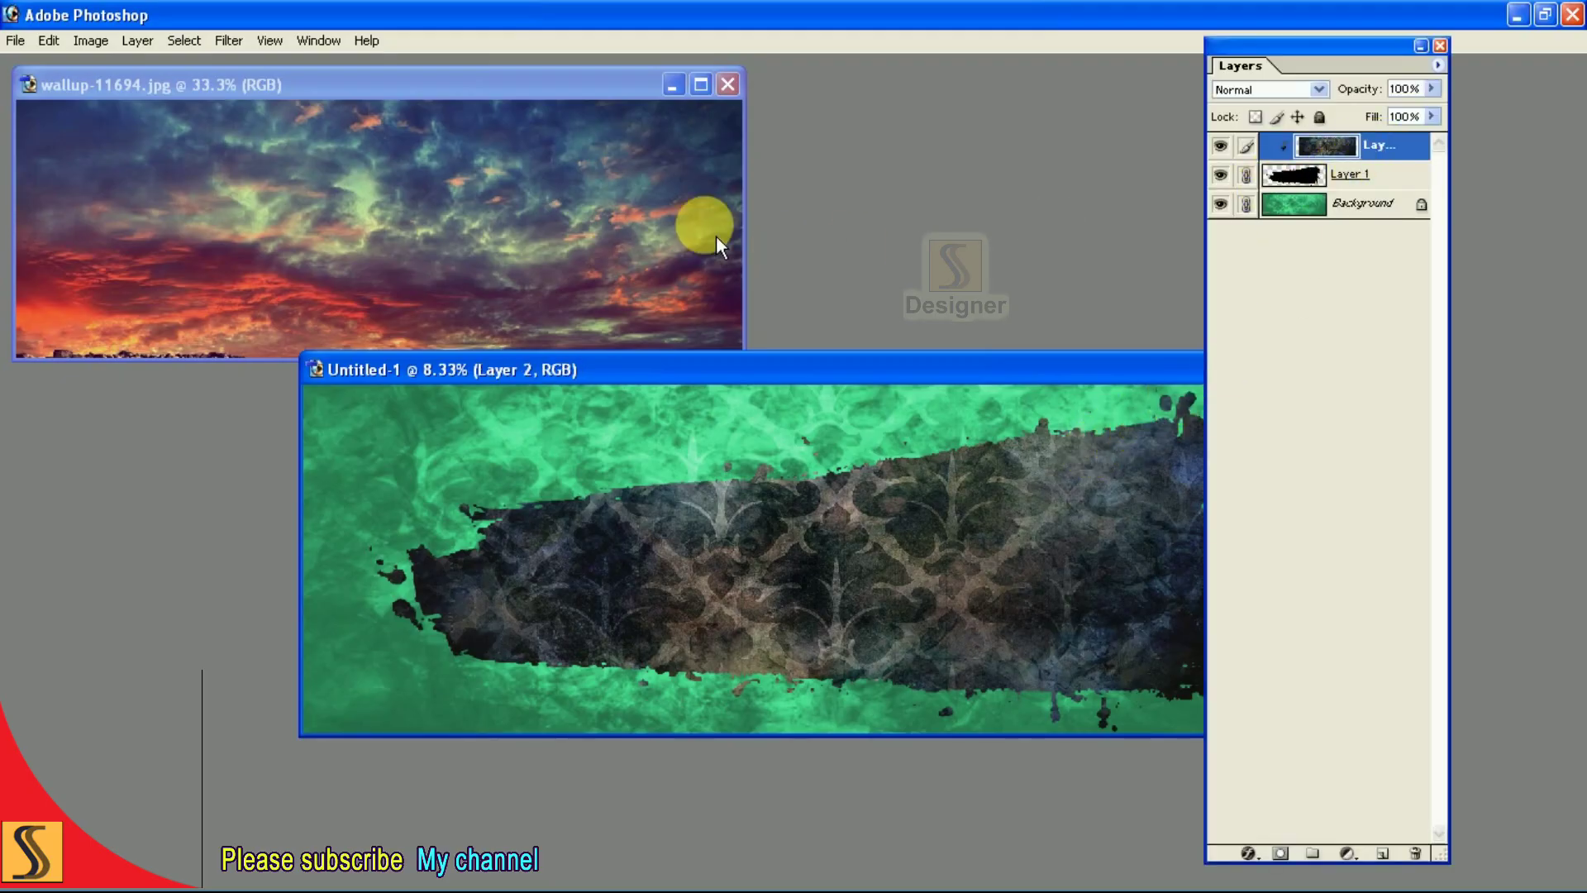
drag(702, 284, 1009, 548)
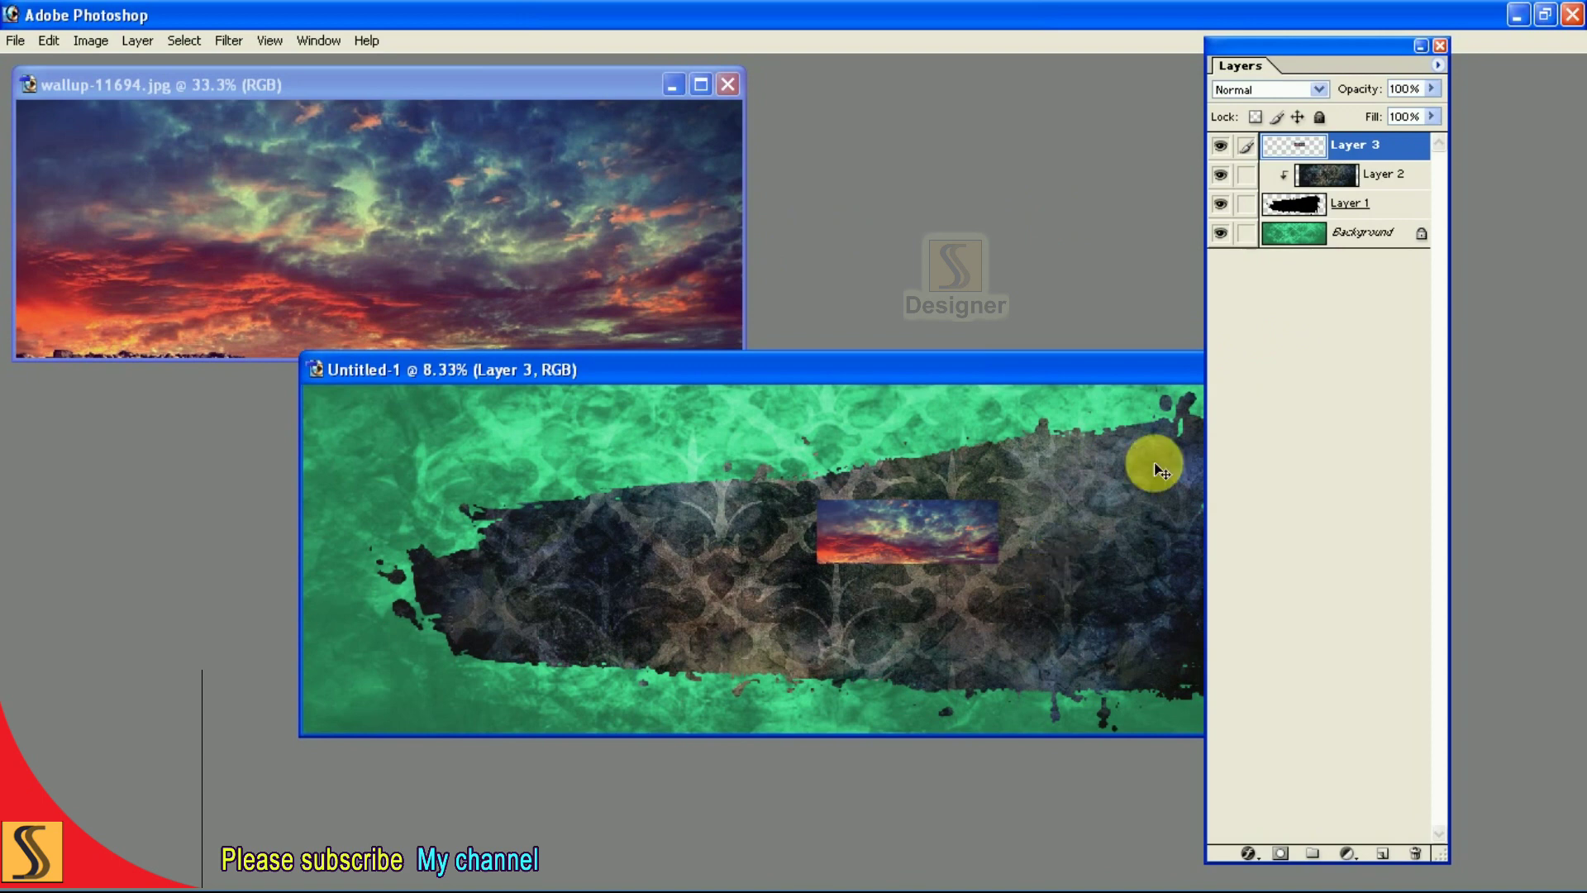
key(ctrl+bracketleft)
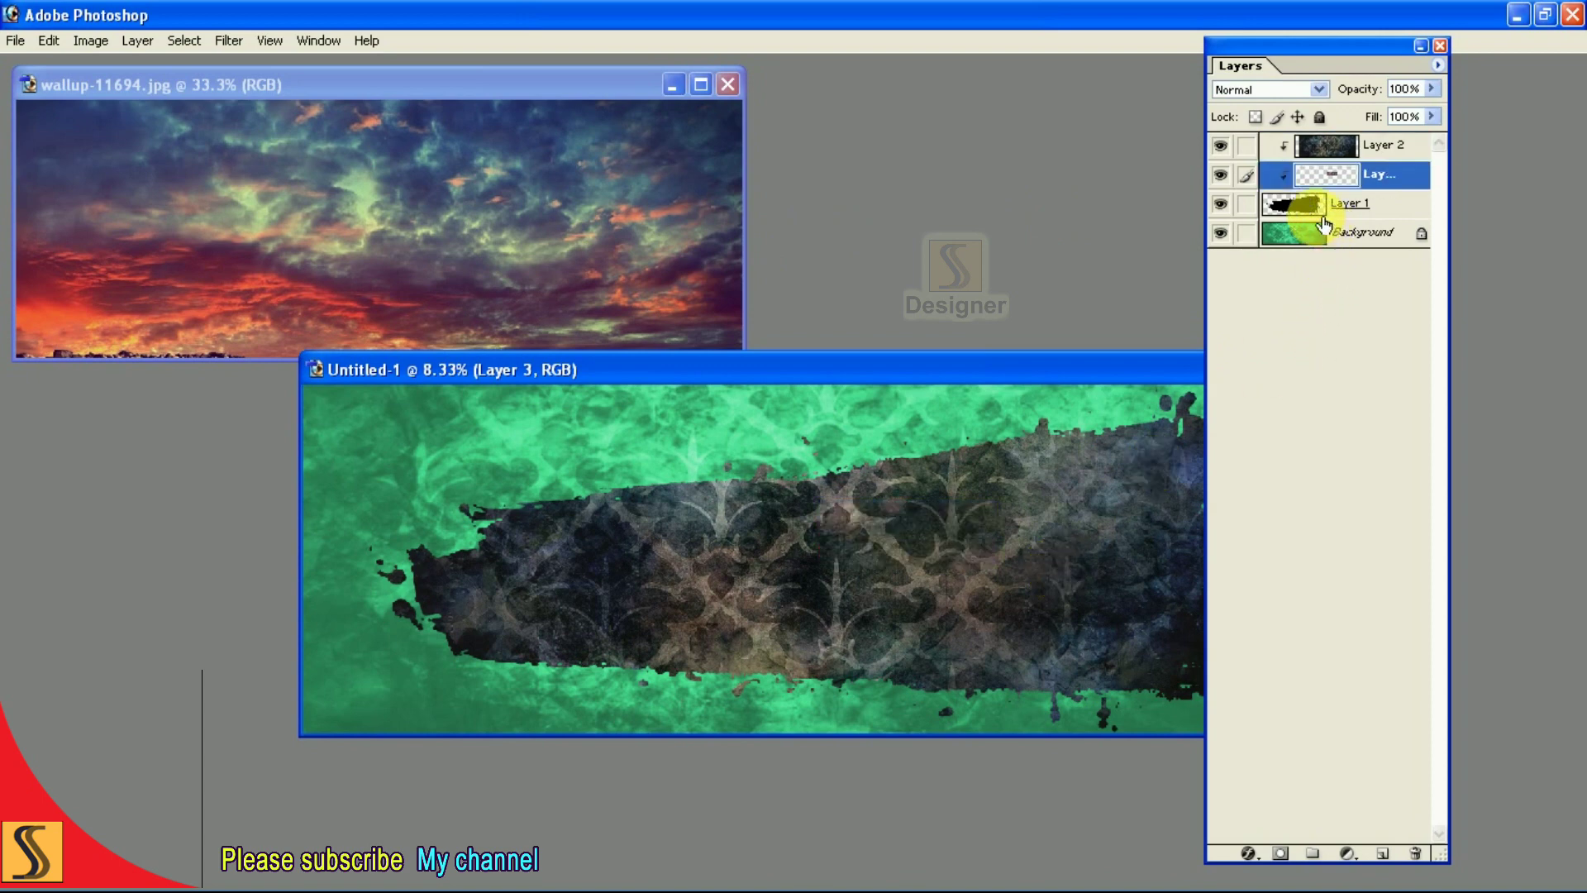
drag(1281, 175, 1281, 139)
click(1221, 146)
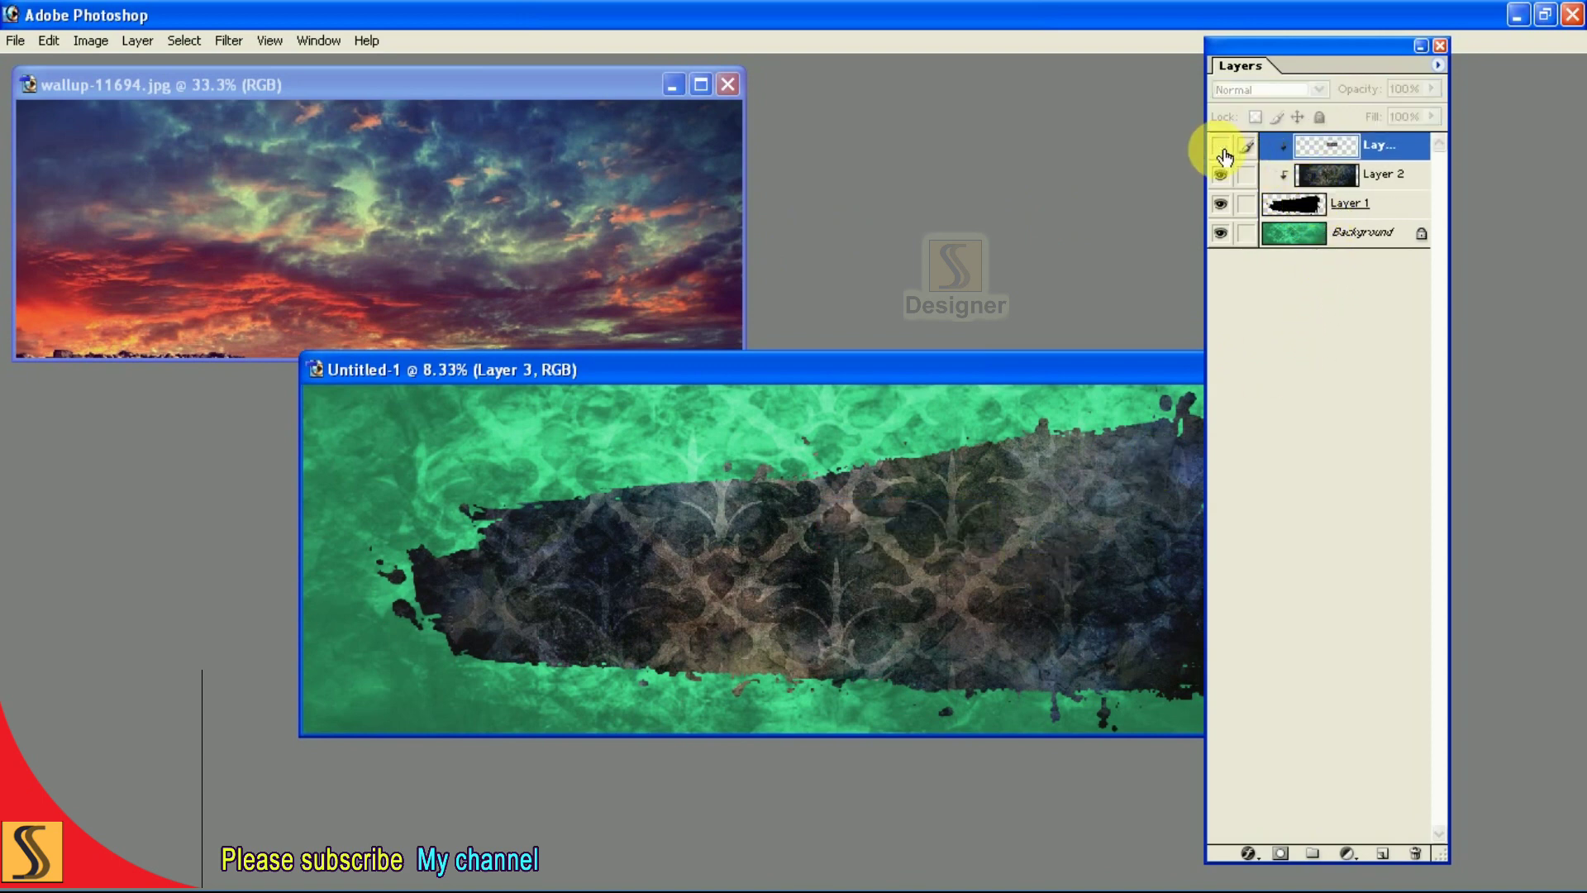
key(Tab)
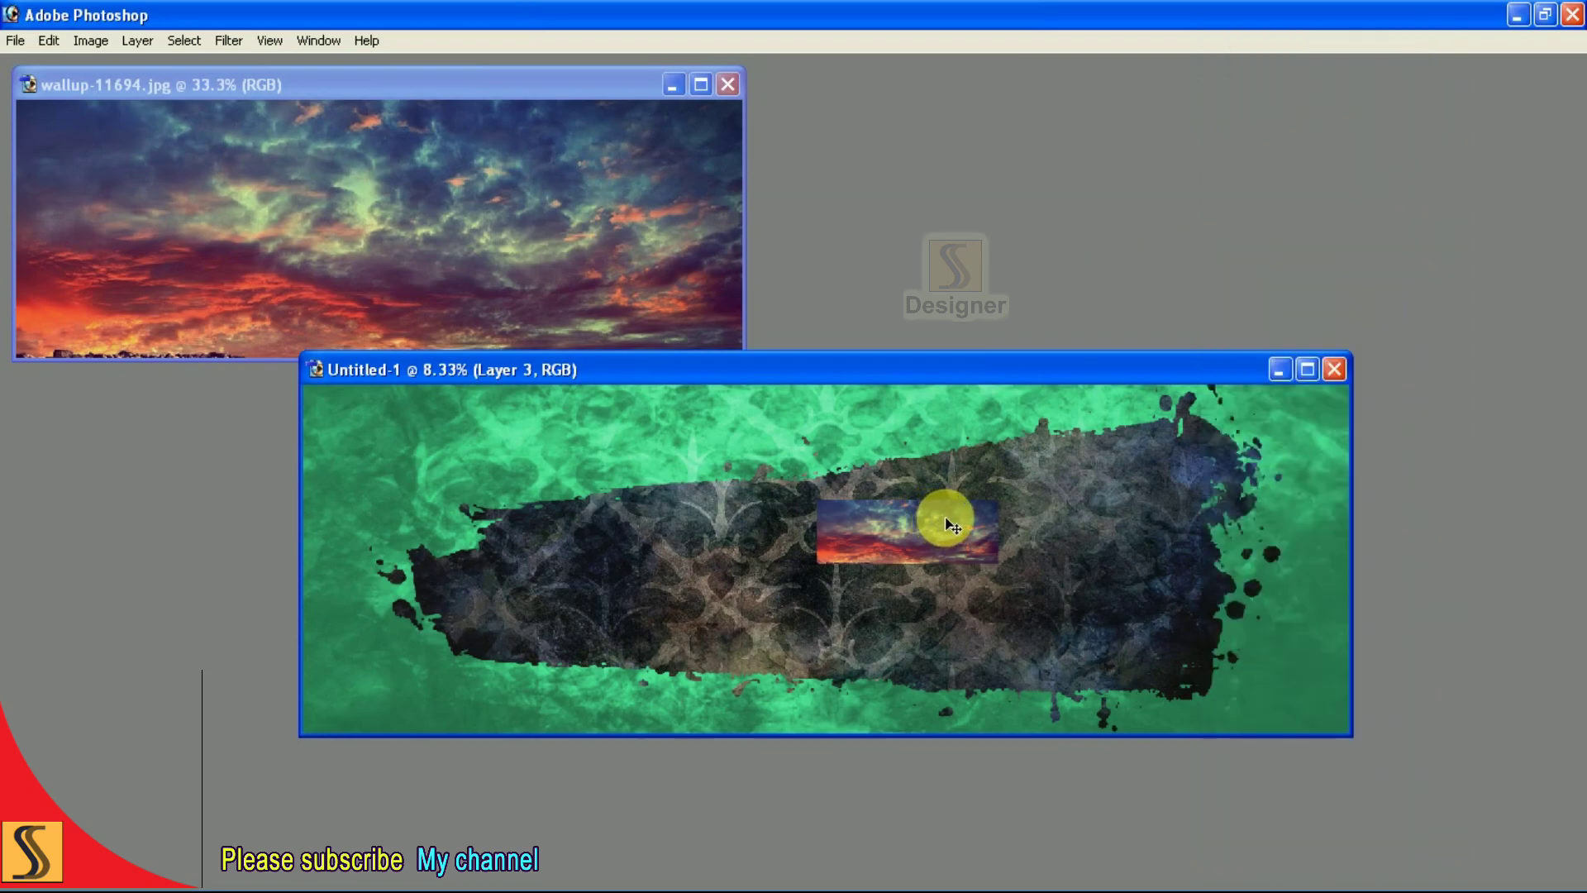
key(f)
Free-transform the sky, enlarging and widening it across the splatter.
key(ctrl+t)
drag(967, 465, 1240, 569)
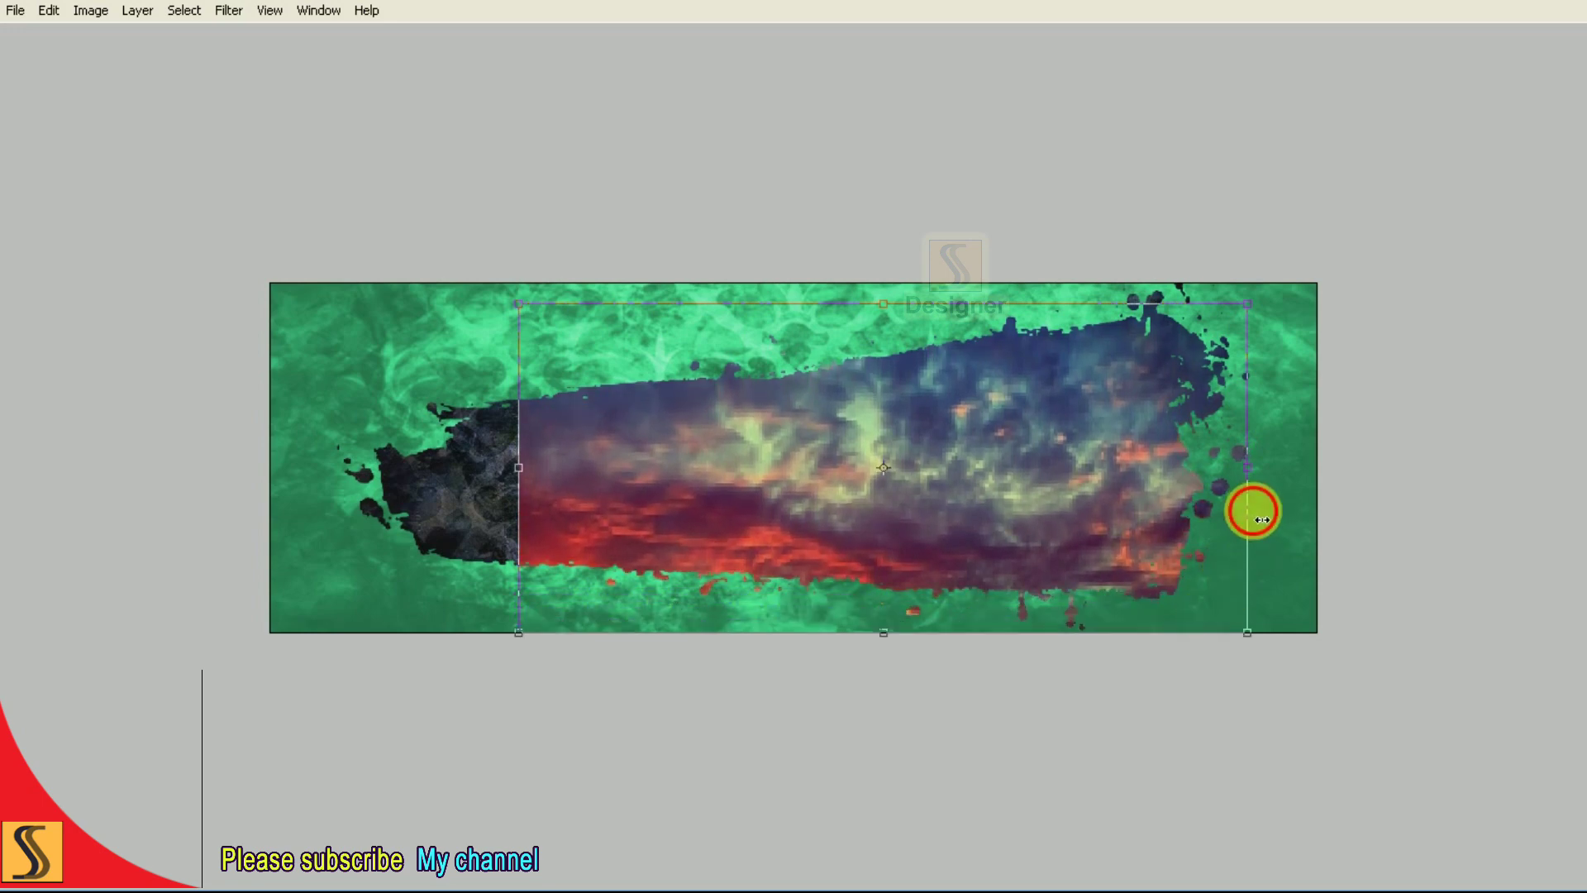
drag(1248, 506, 1270, 500)
drag(518, 506, 320, 505)
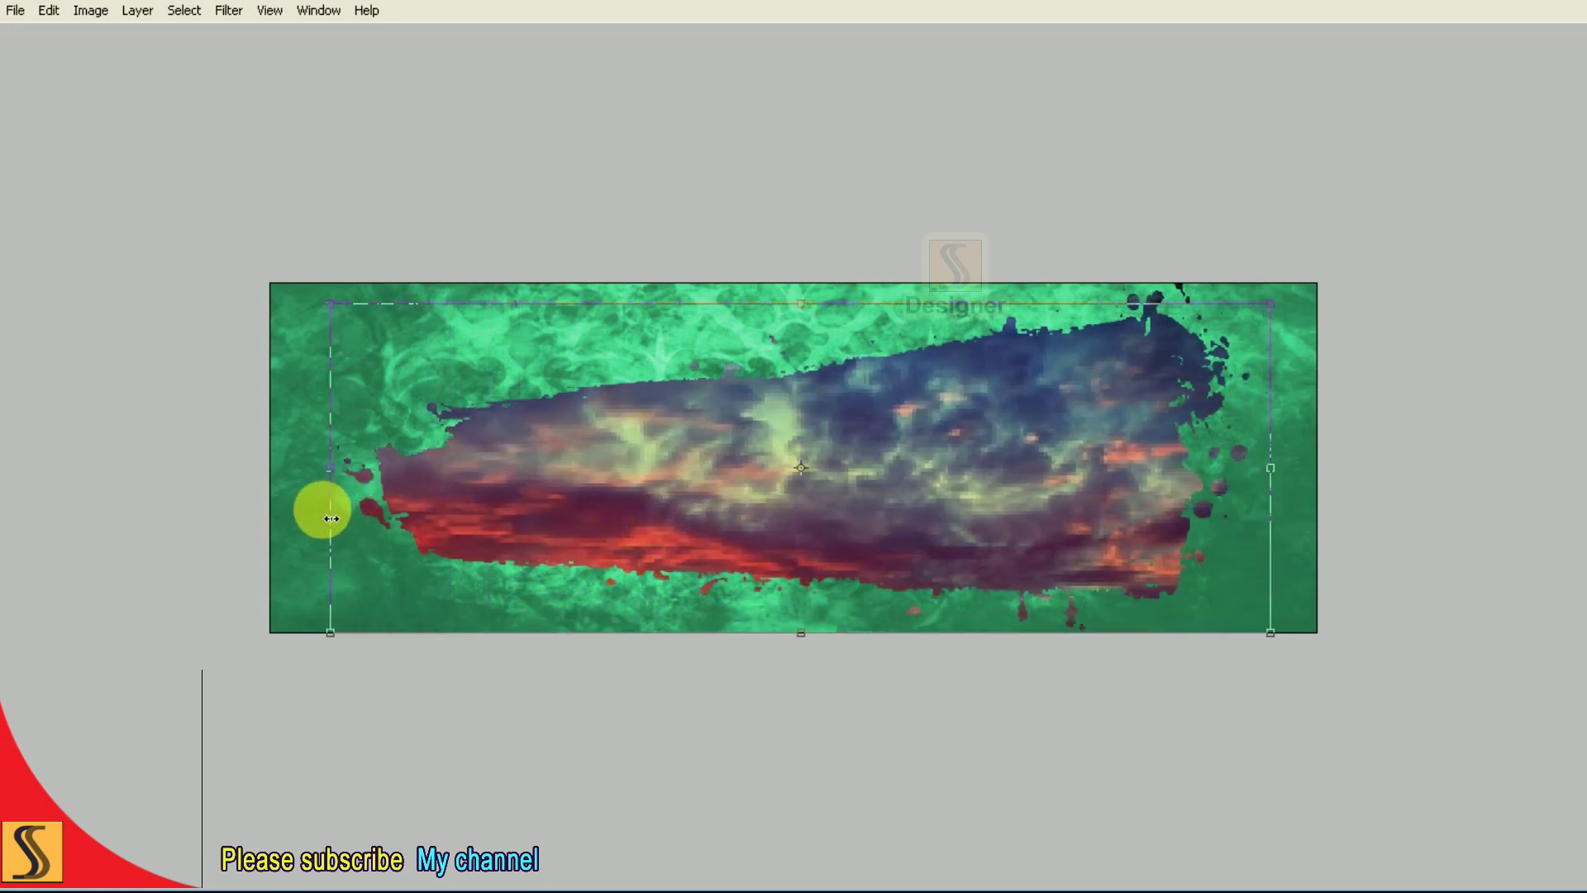
mouse_move(1274, 307)
mouse_down()
mouse_move(1287, 313)
mouse_move(1262, 209)
mouse_move(1310, 219)
mouse_up()
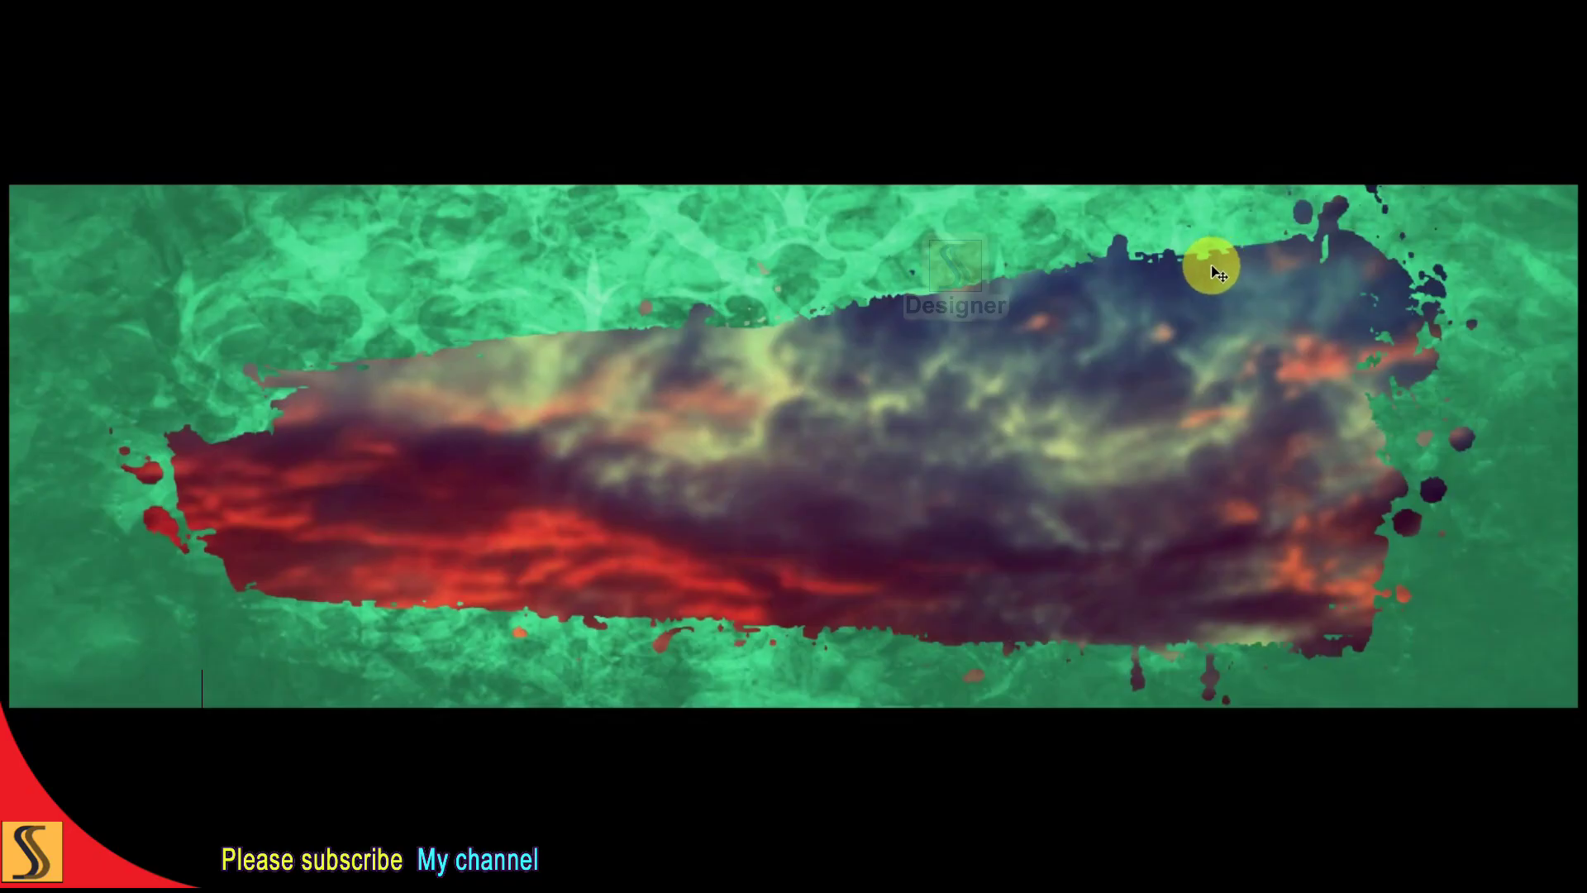
Toggle the sky layer's visibility and try Luminosity blending on it.
click(1221, 147)
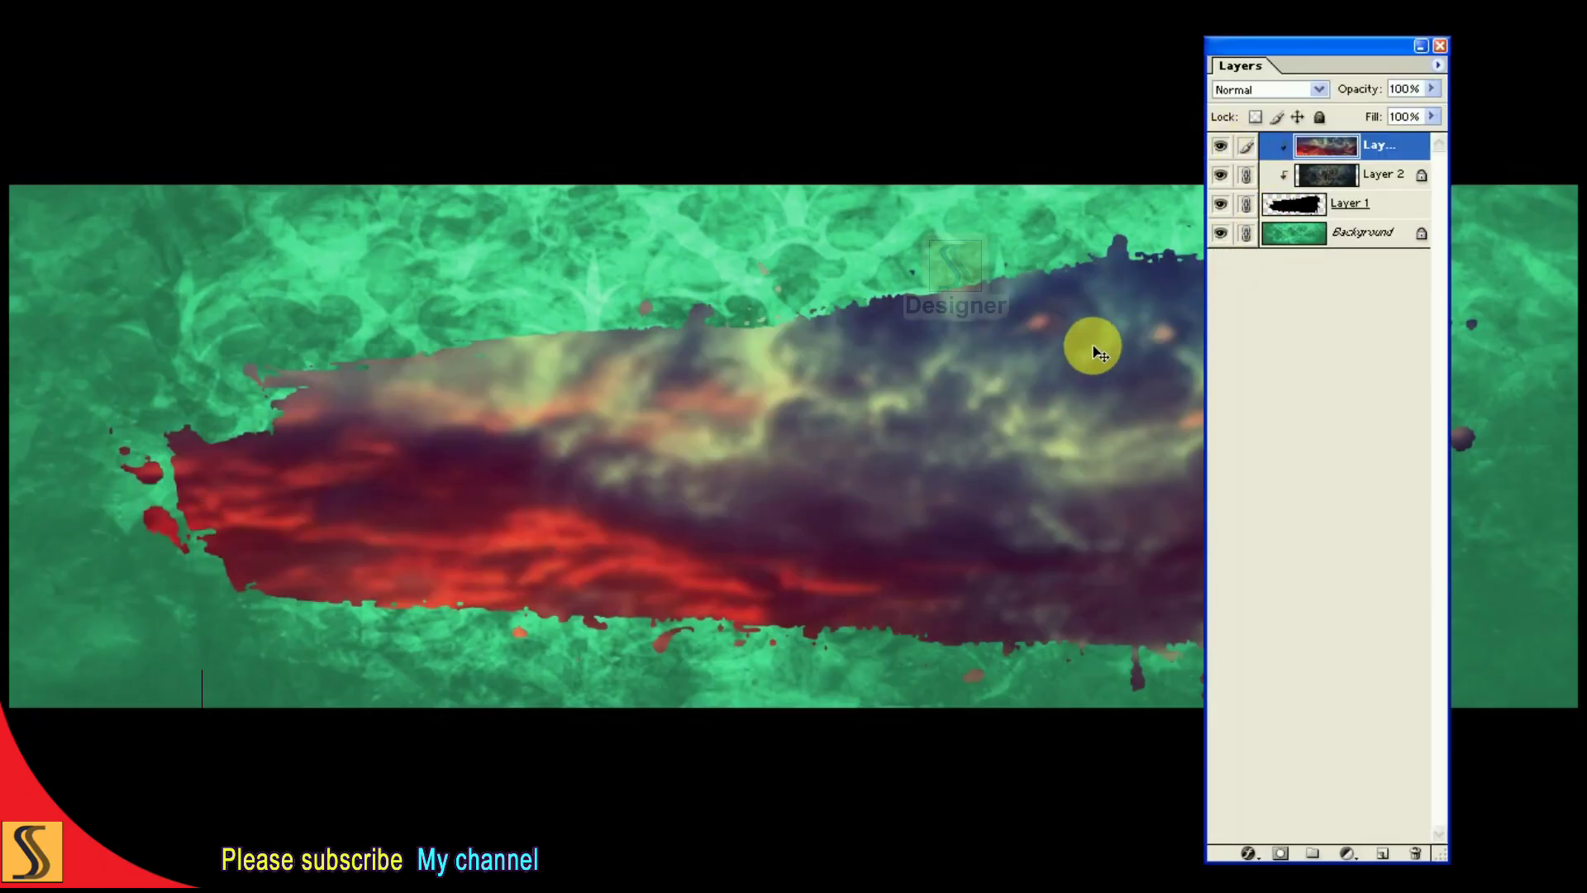
click(1075, 388)
key(Return)
click(1280, 91)
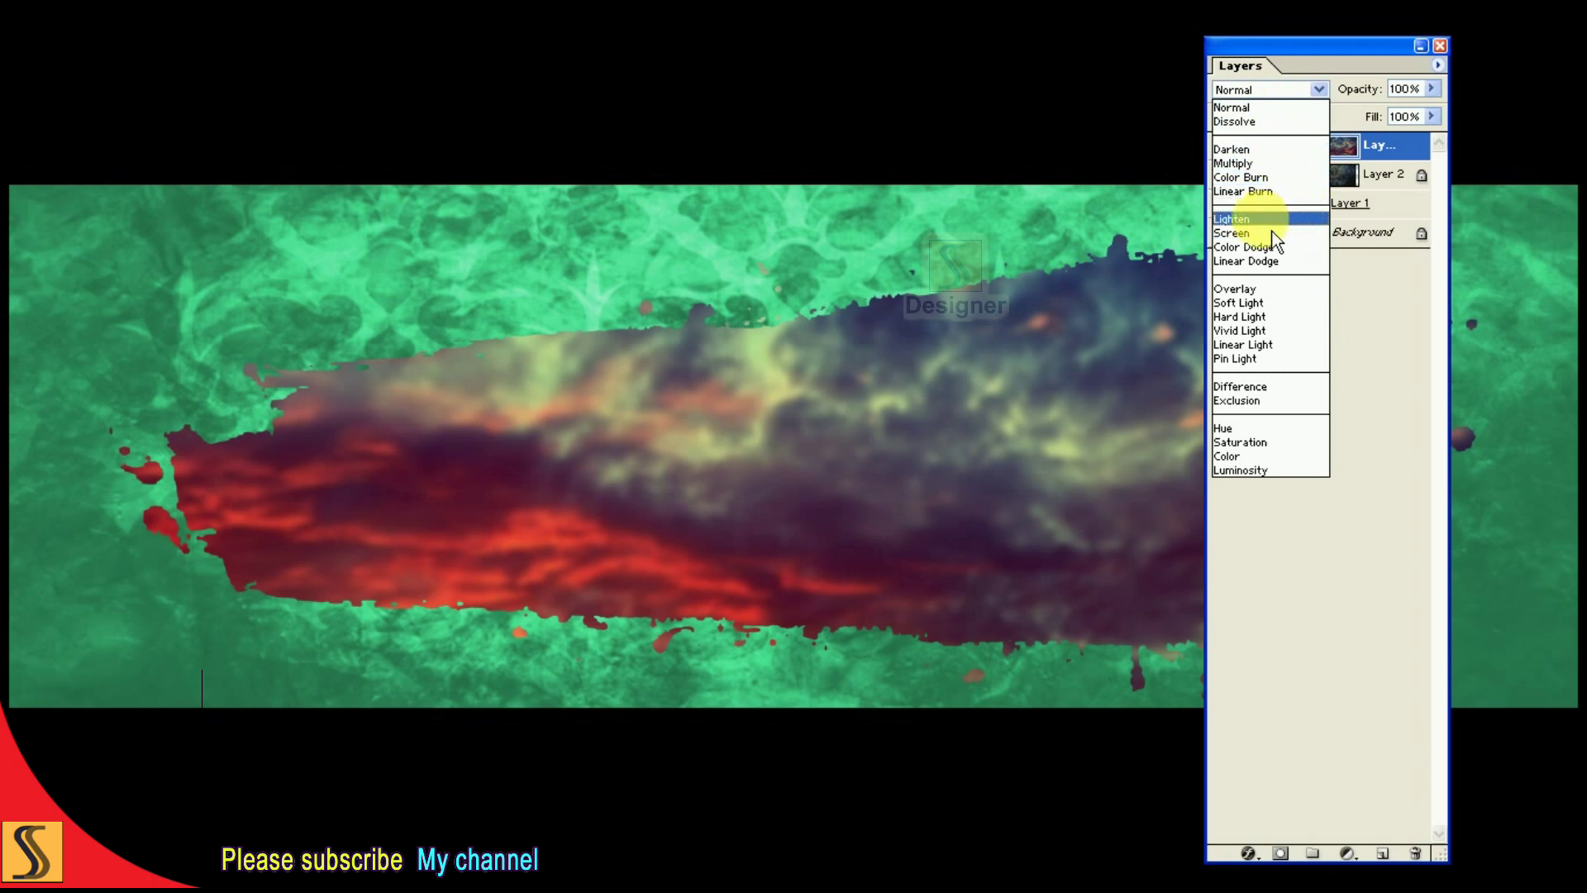
click(1278, 471)
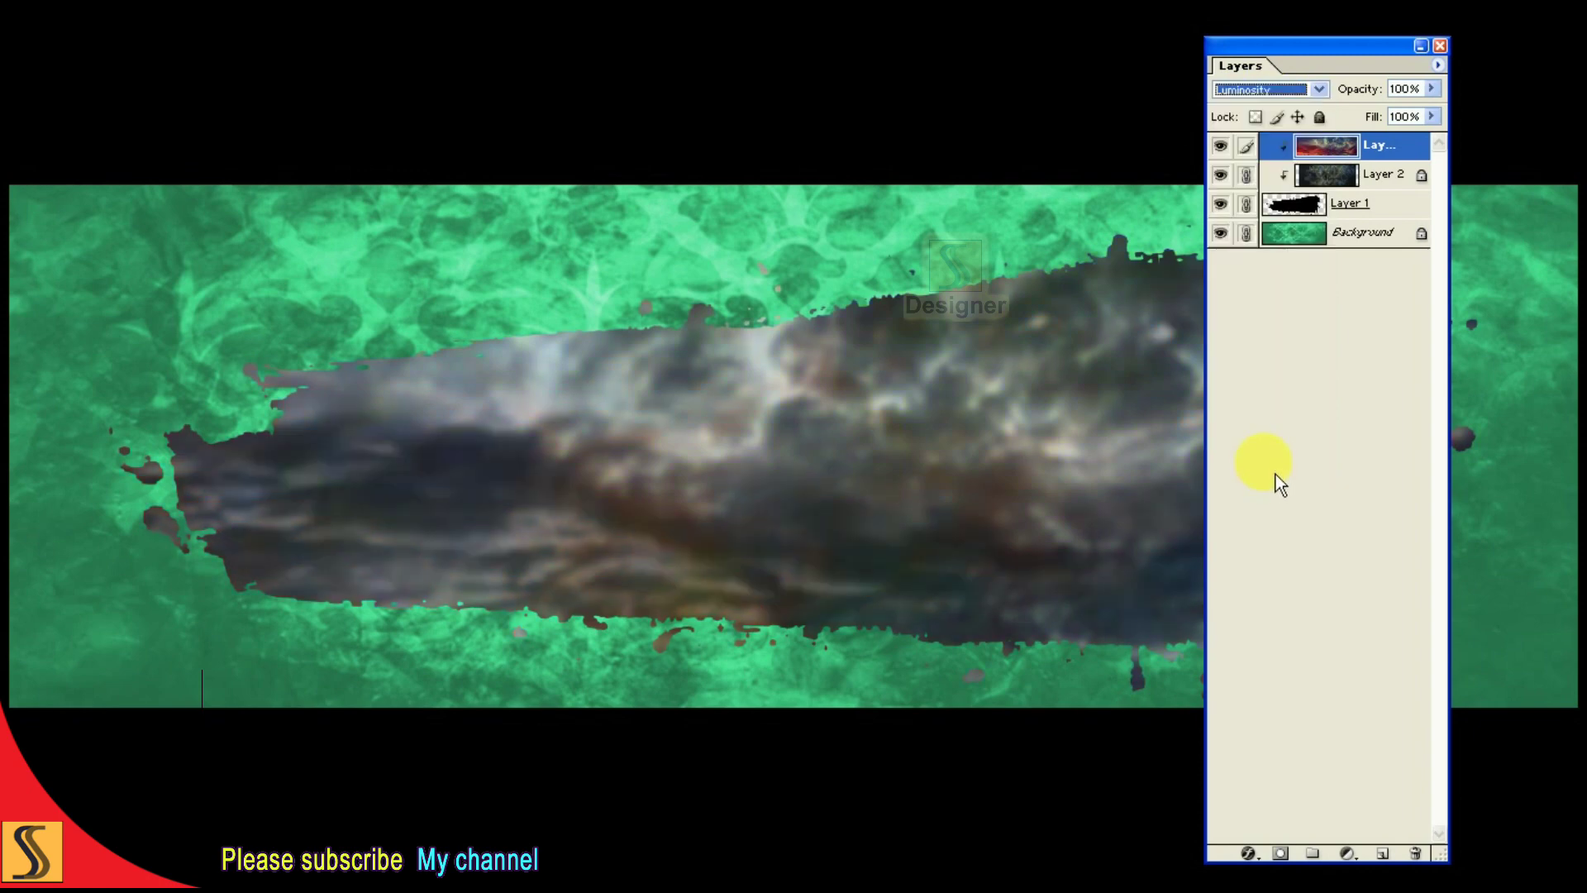
click(1281, 91)
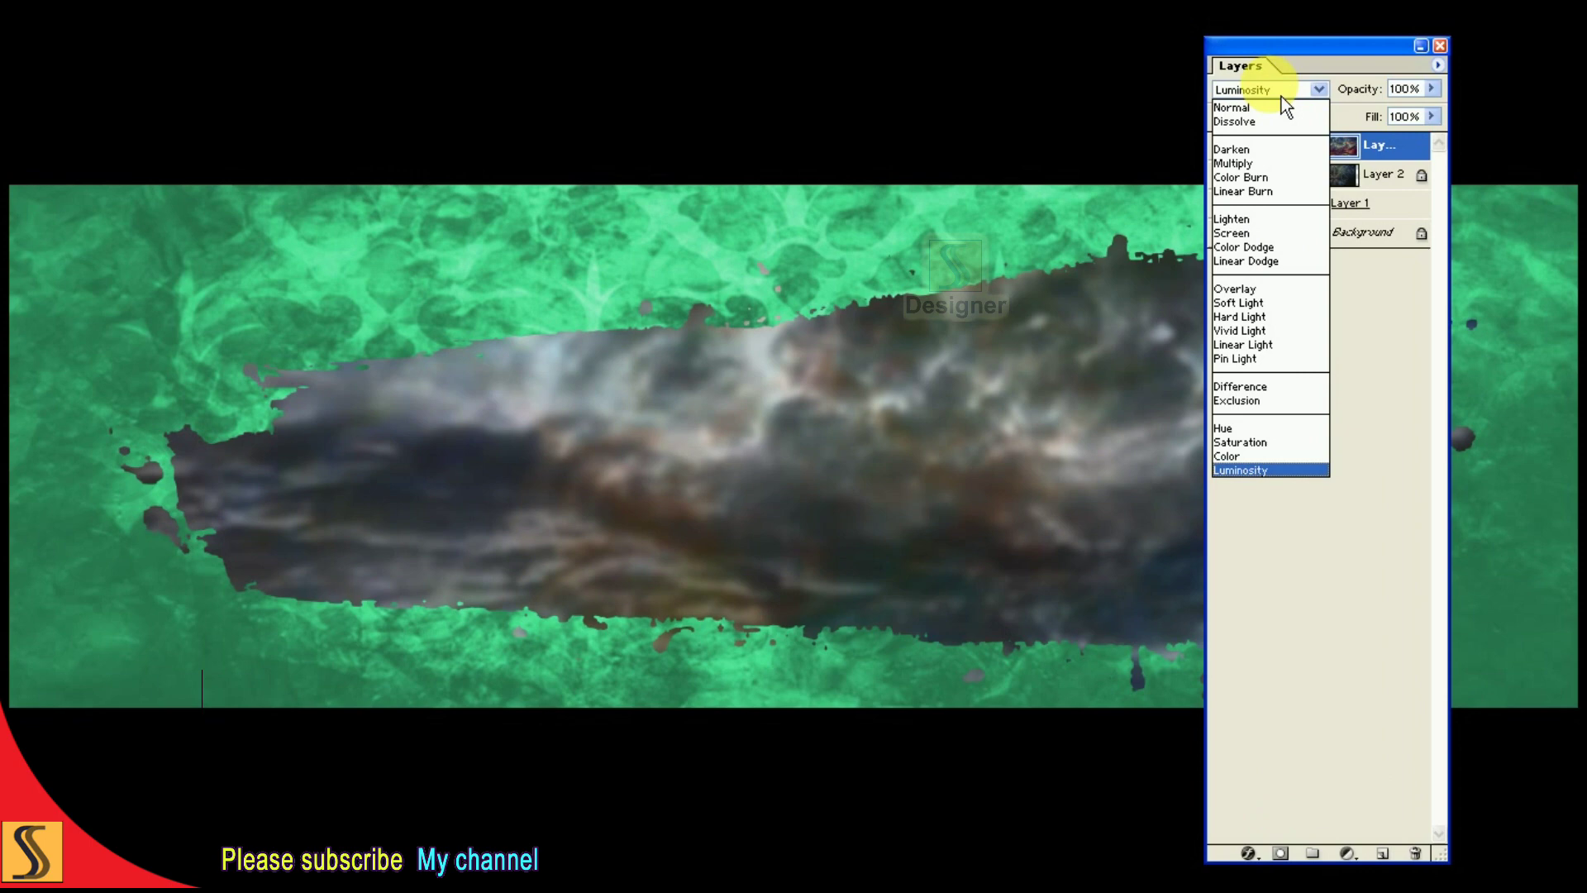
click(1281, 96)
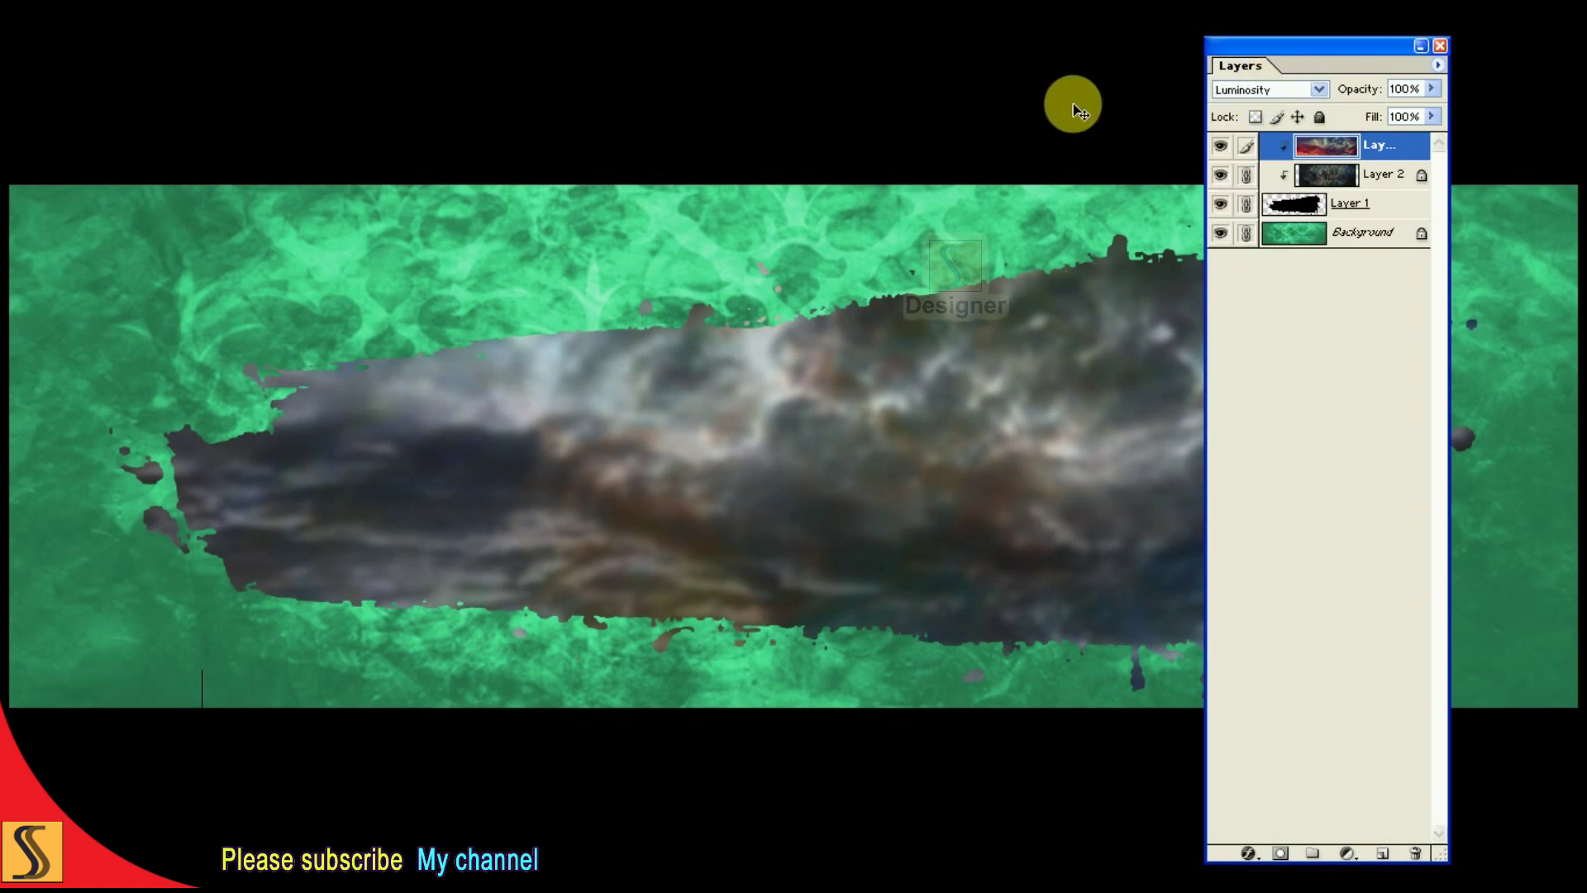
Reset the sky layer to Normal, then set it to Lighten blending and compare.
key(shift+alt+n)
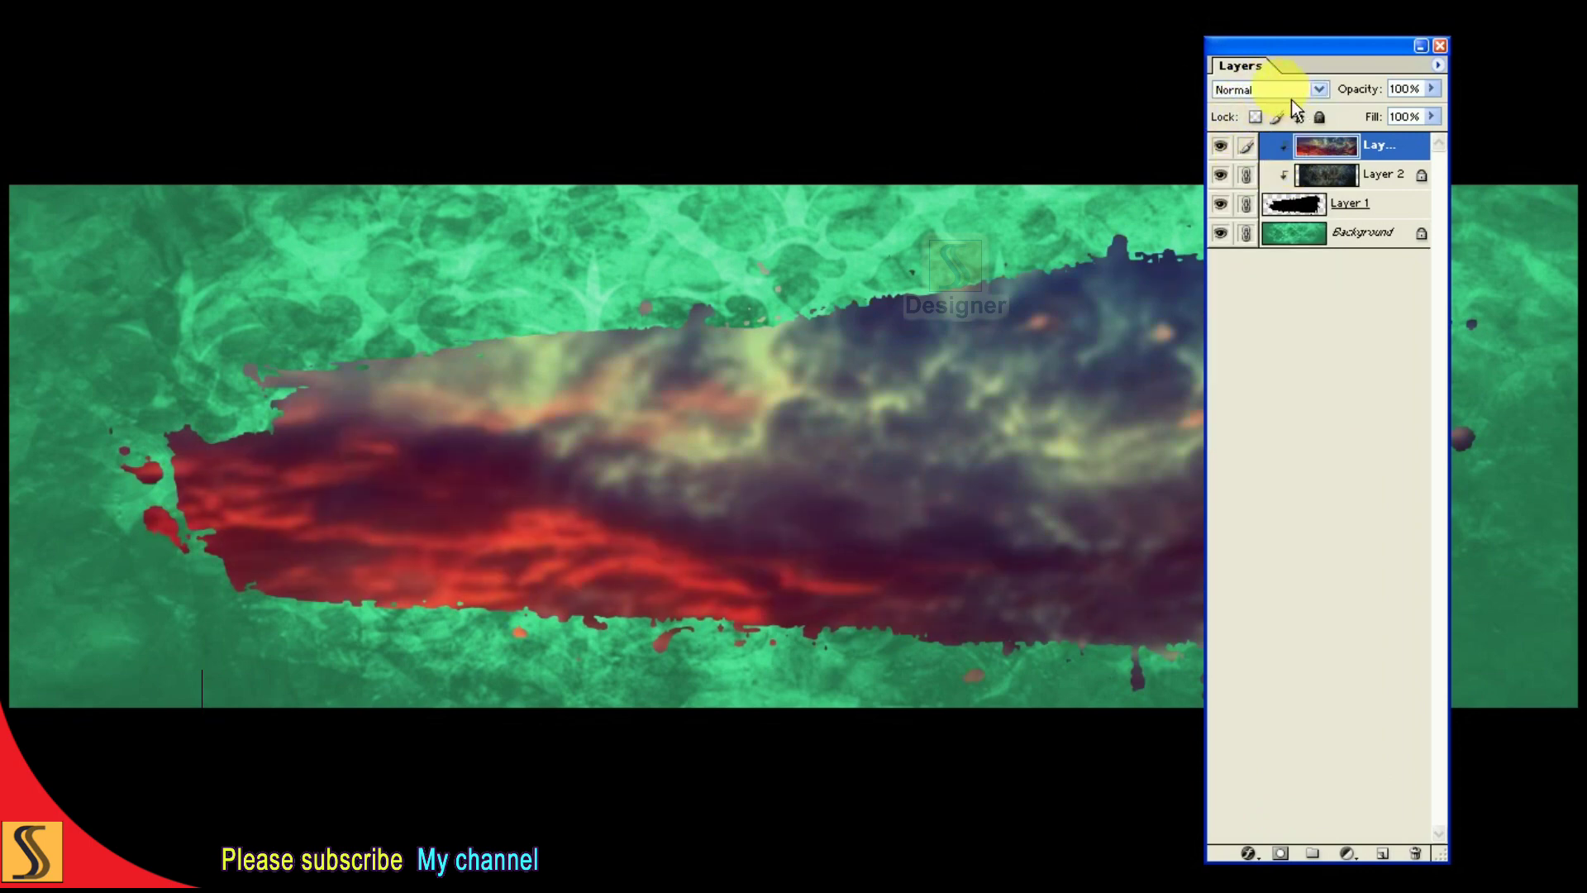
click(1292, 91)
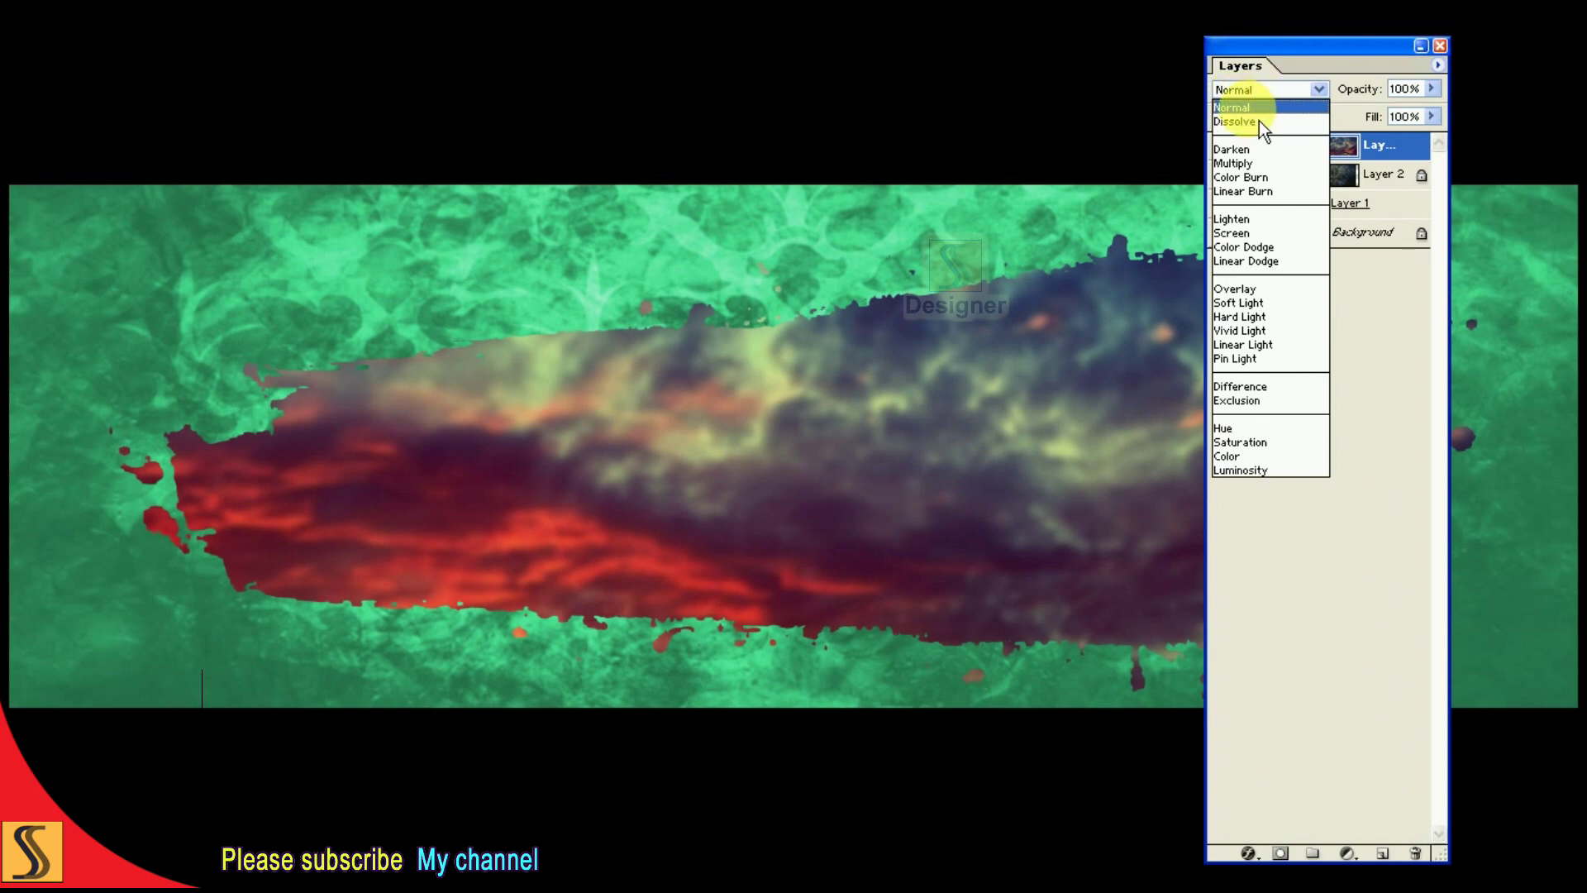
click(1253, 220)
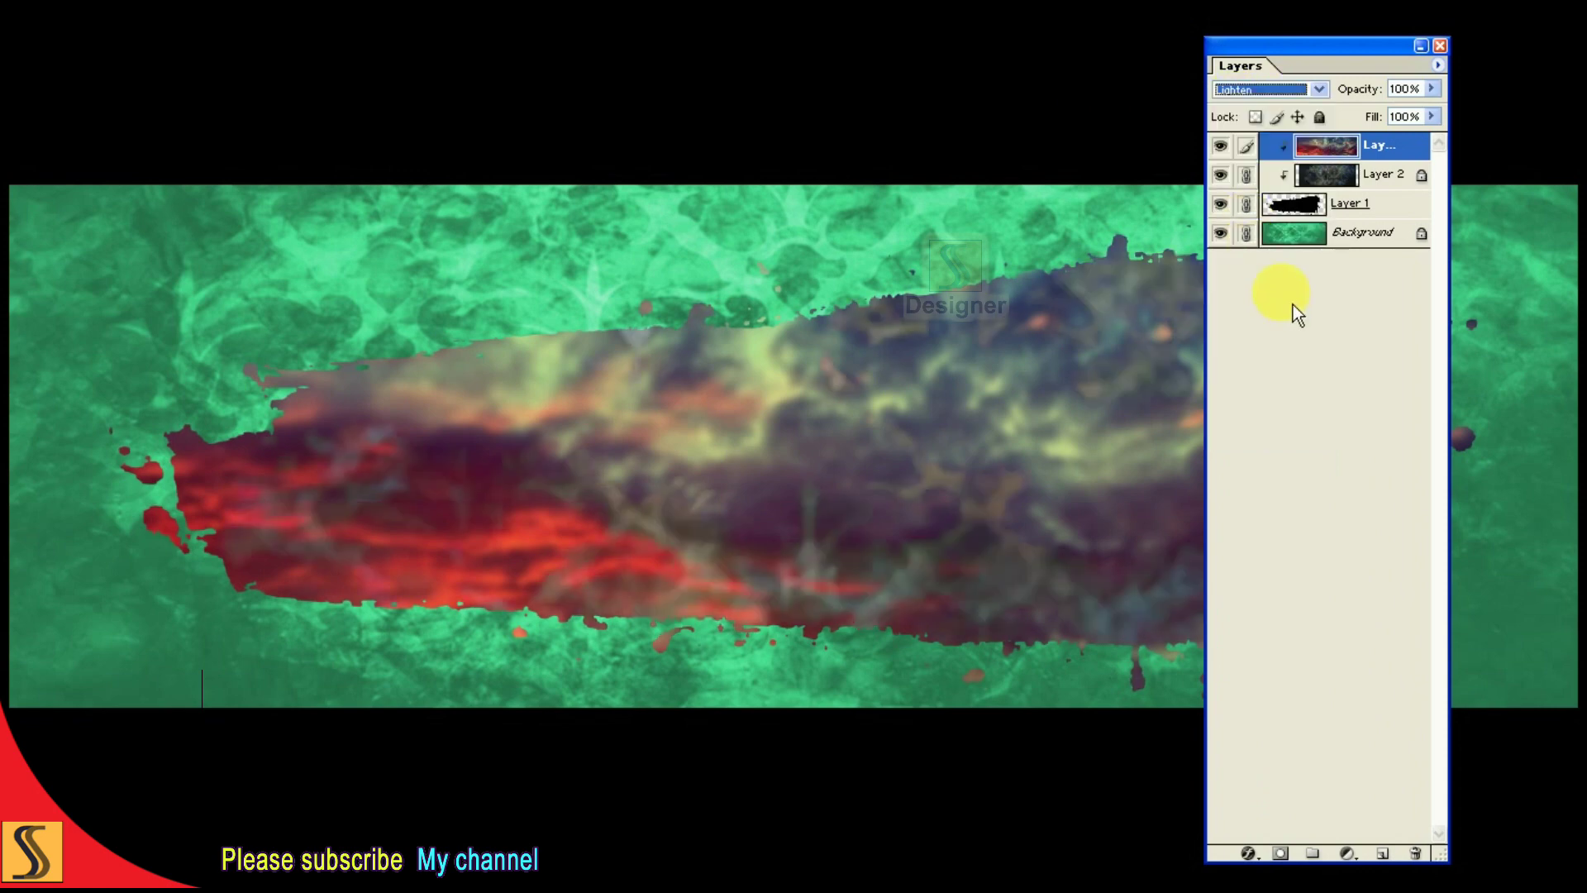
click(1222, 149)
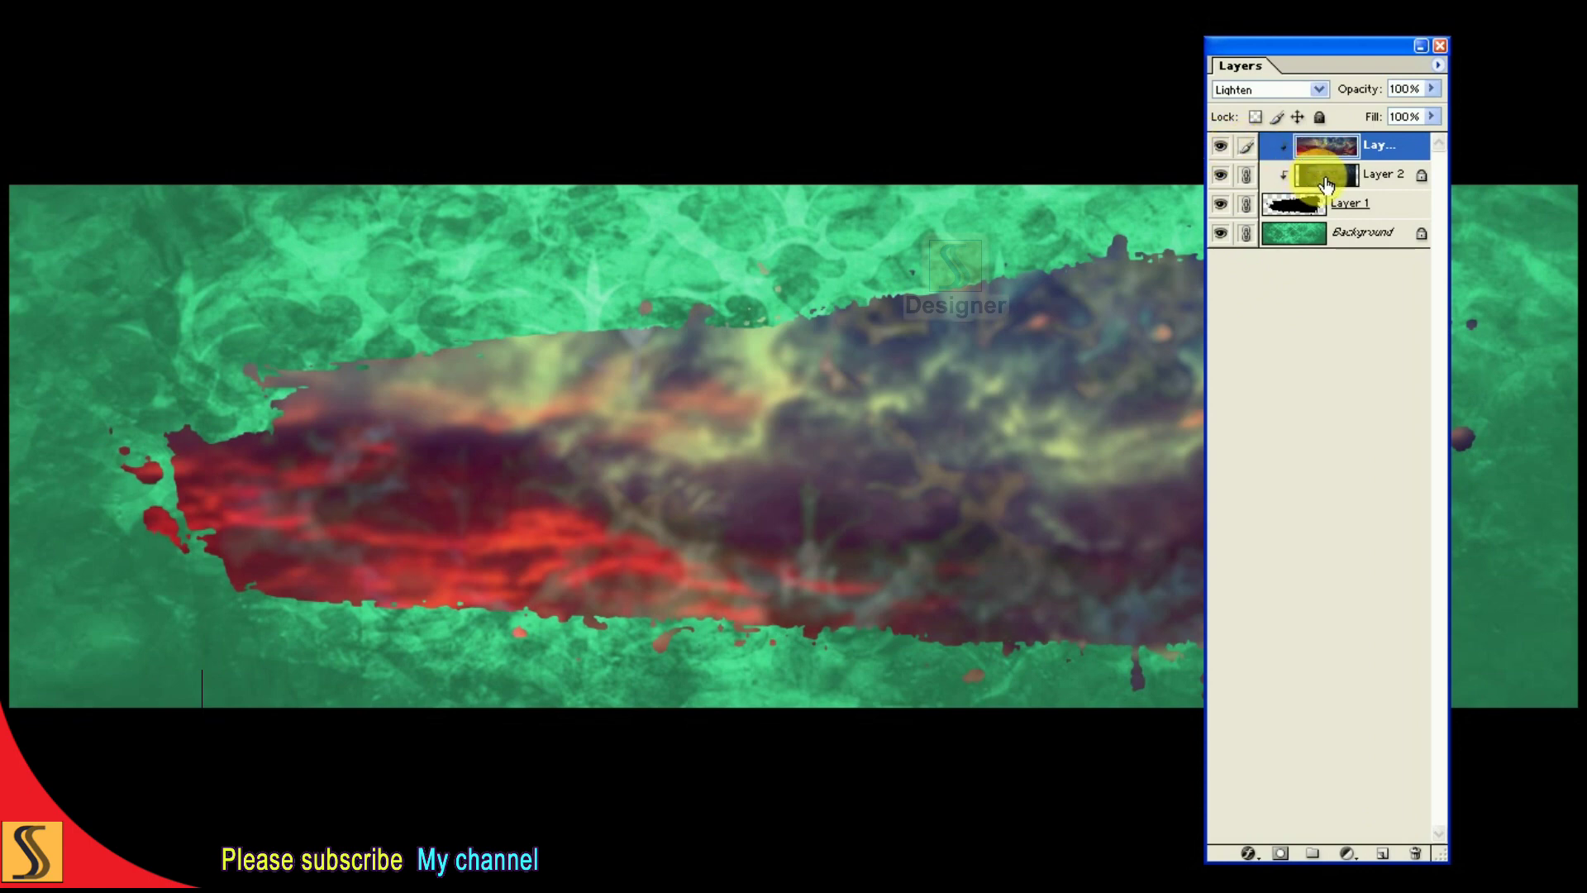
key(F7)
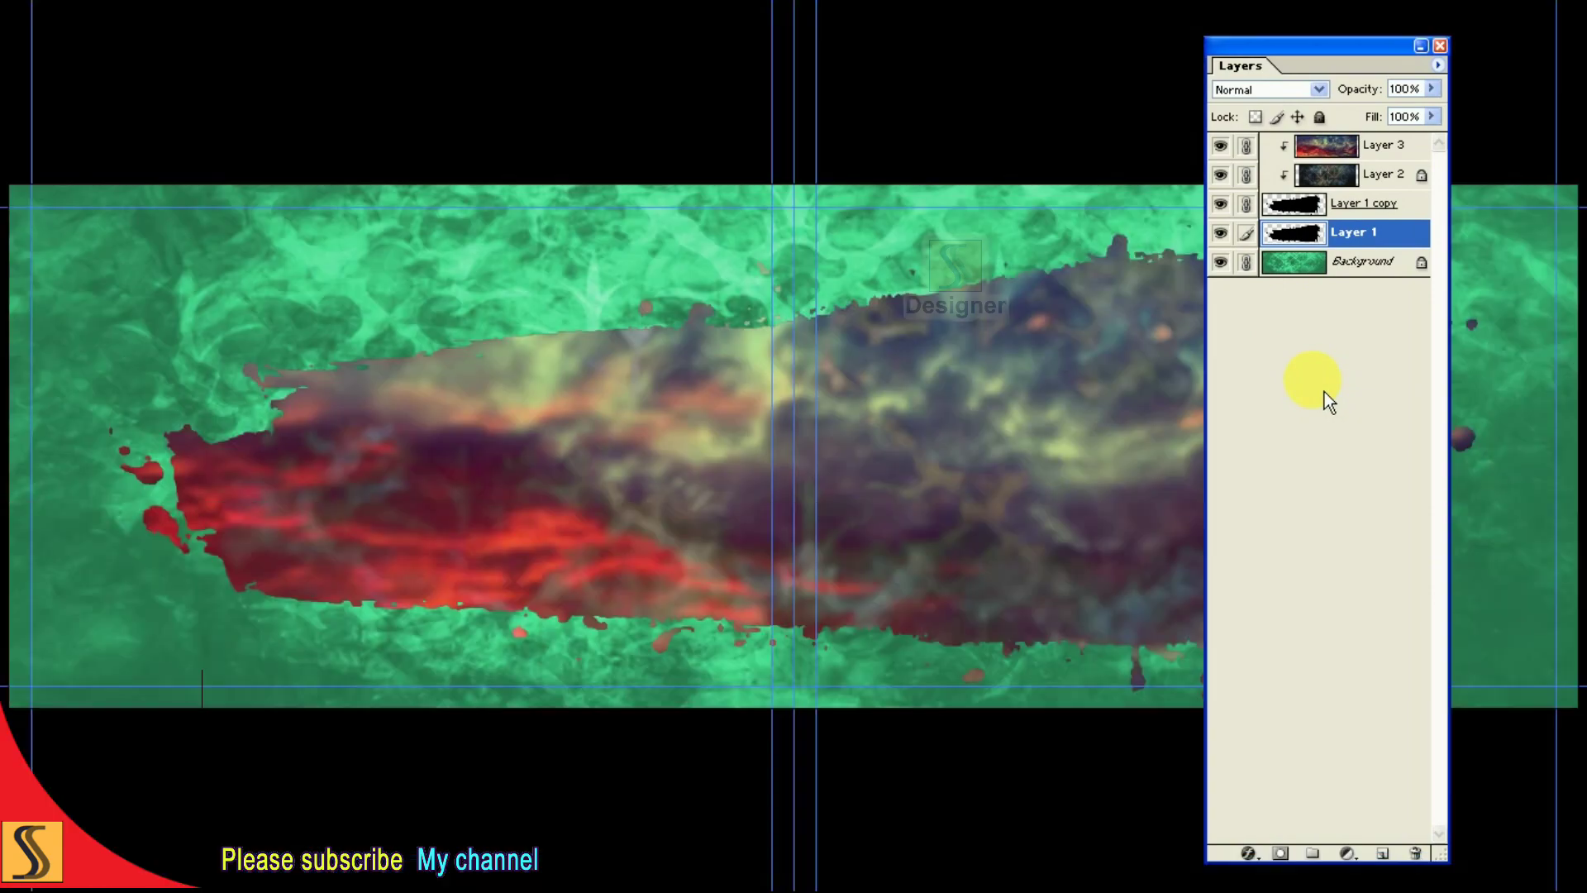
Toggle the splatter layer and bring up its Layer Style settings.
click(1227, 236)
click(1228, 237)
key(f)
key(f)
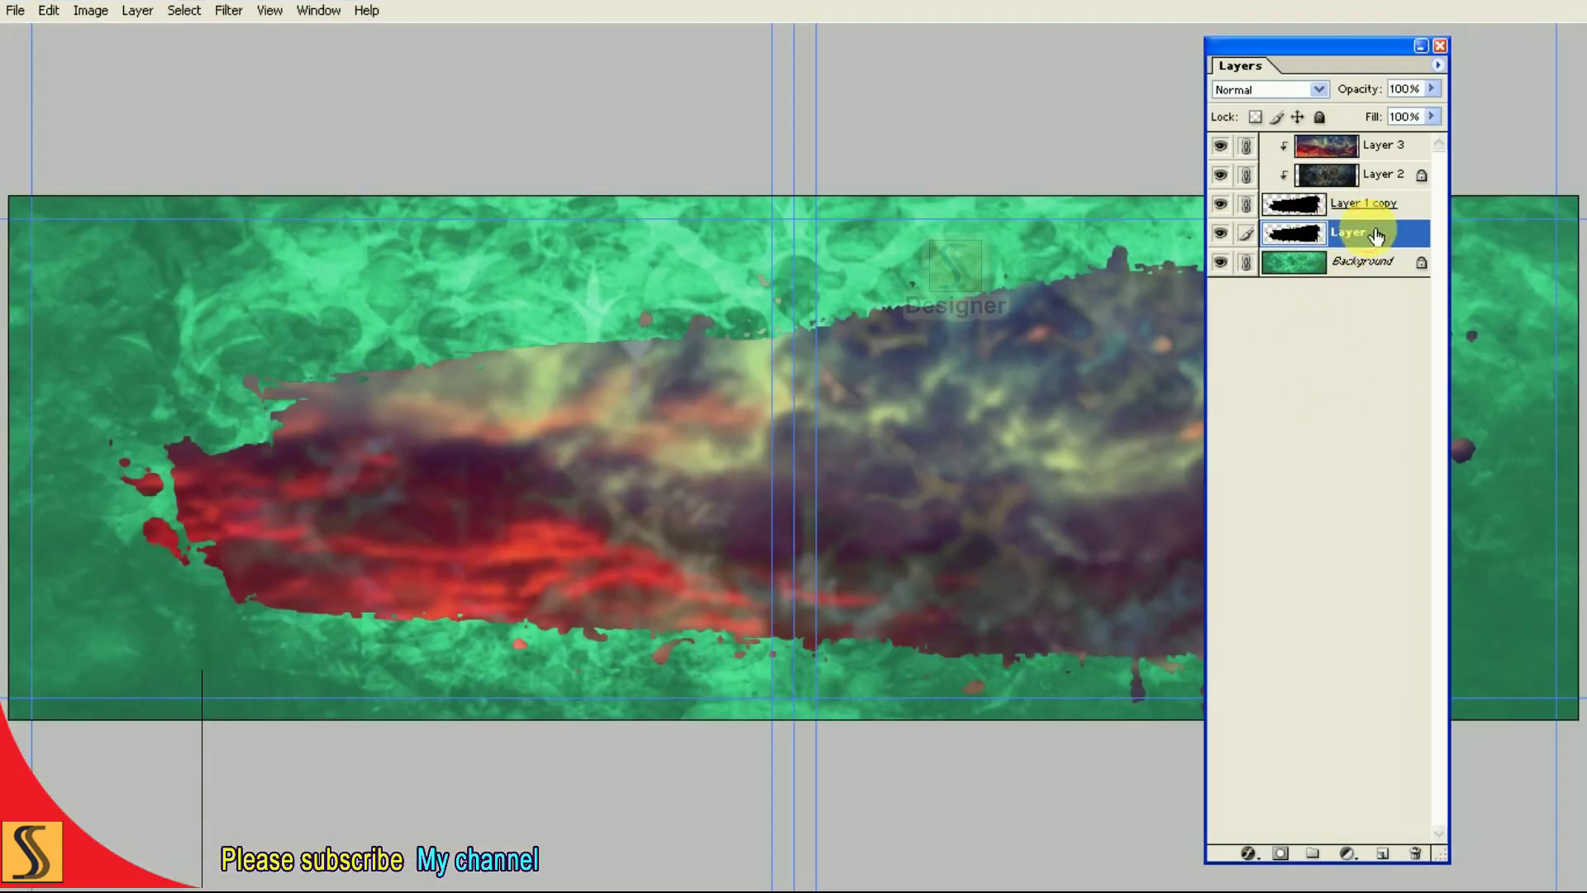
click(1250, 852)
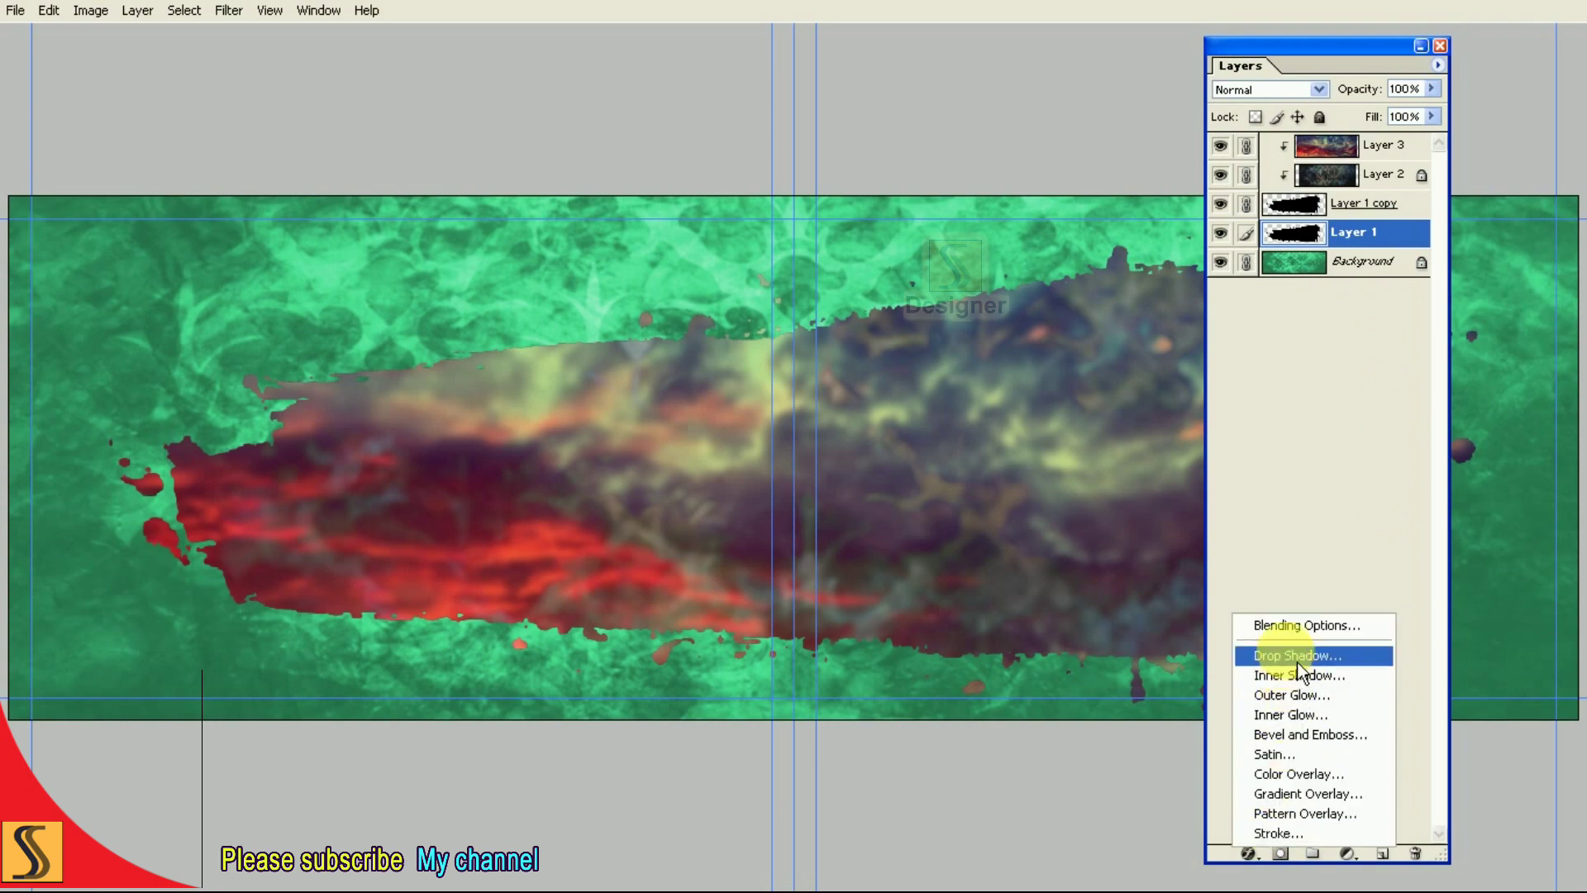
click(1307, 624)
mouse_move(711, 14)
mouse_down()
mouse_move(959, 178)
mouse_move(1326, 356)
mouse_up()
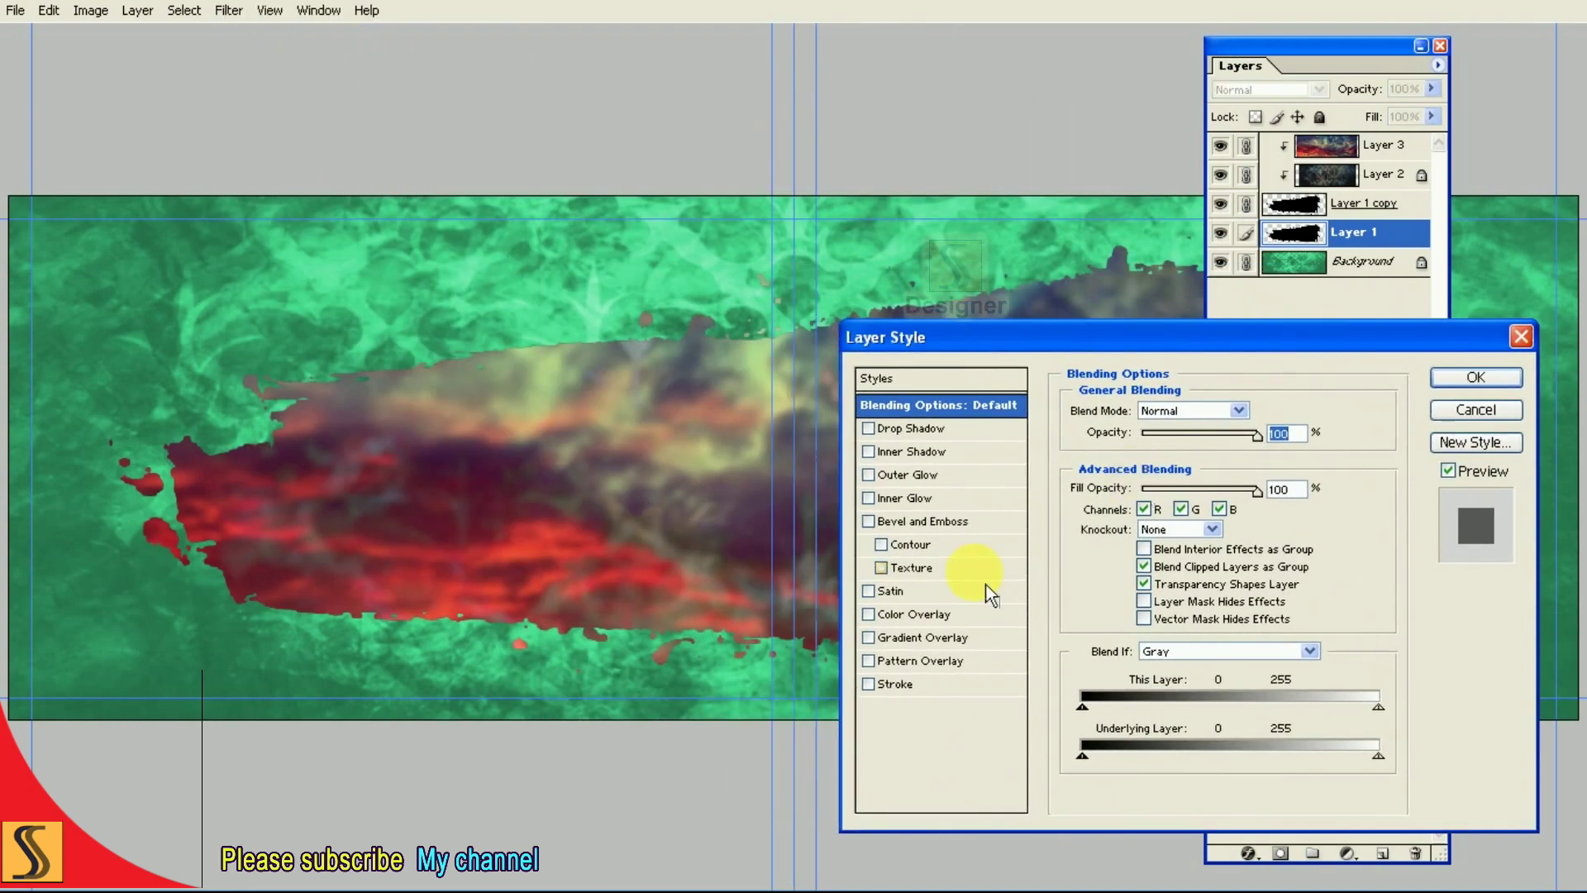
Add an Normal-mode Outer Glow with near-black colour 2A2A25 to the splatter.
click(924, 476)
click(1182, 411)
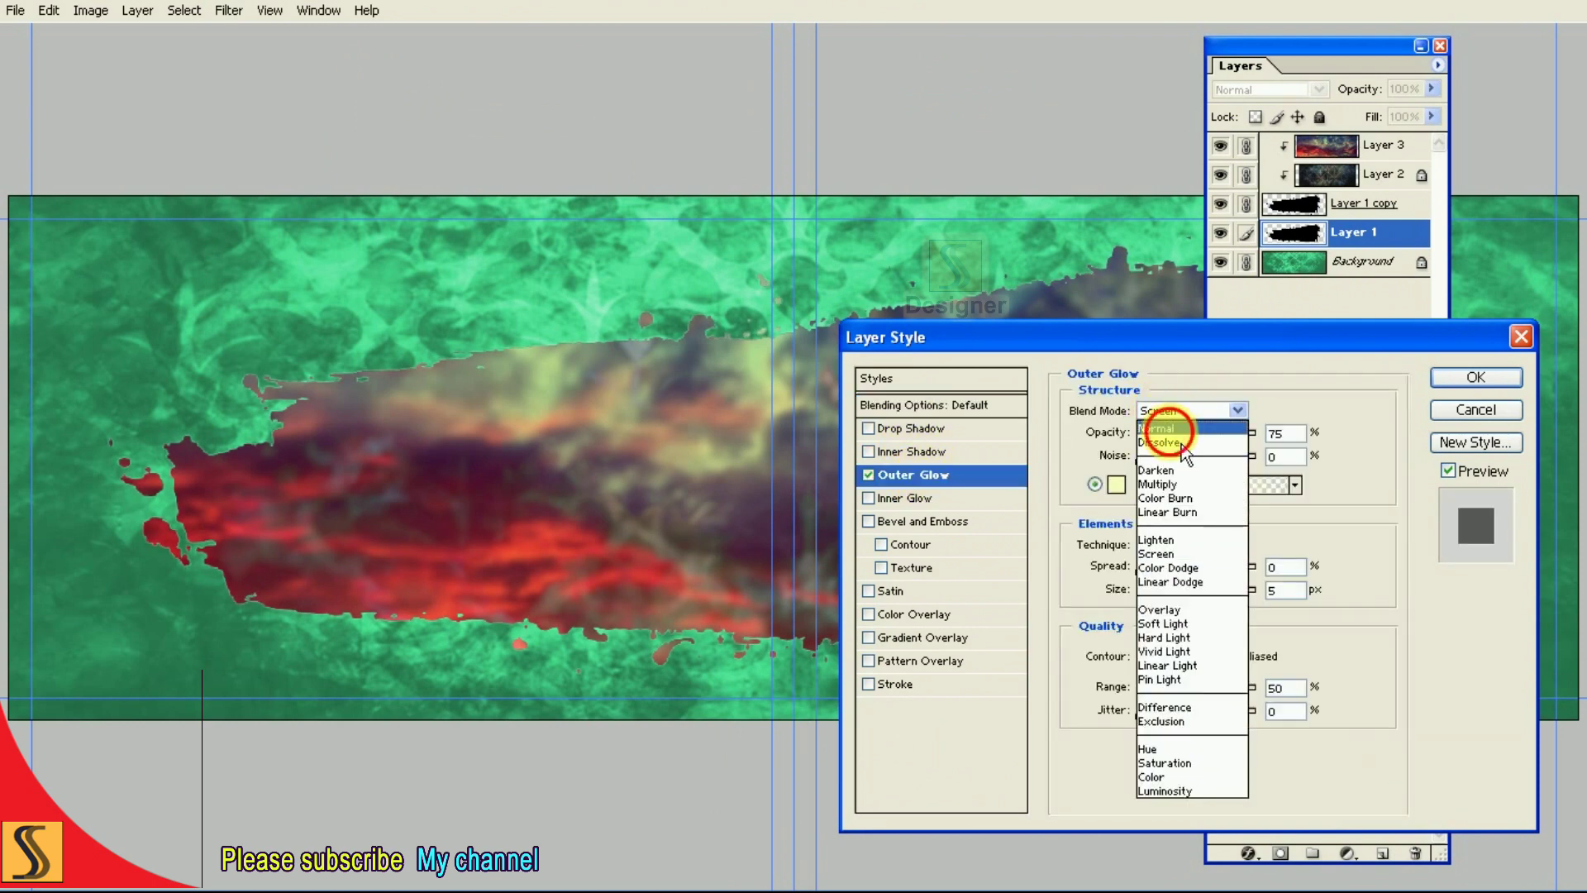
click(1165, 420)
click(1117, 484)
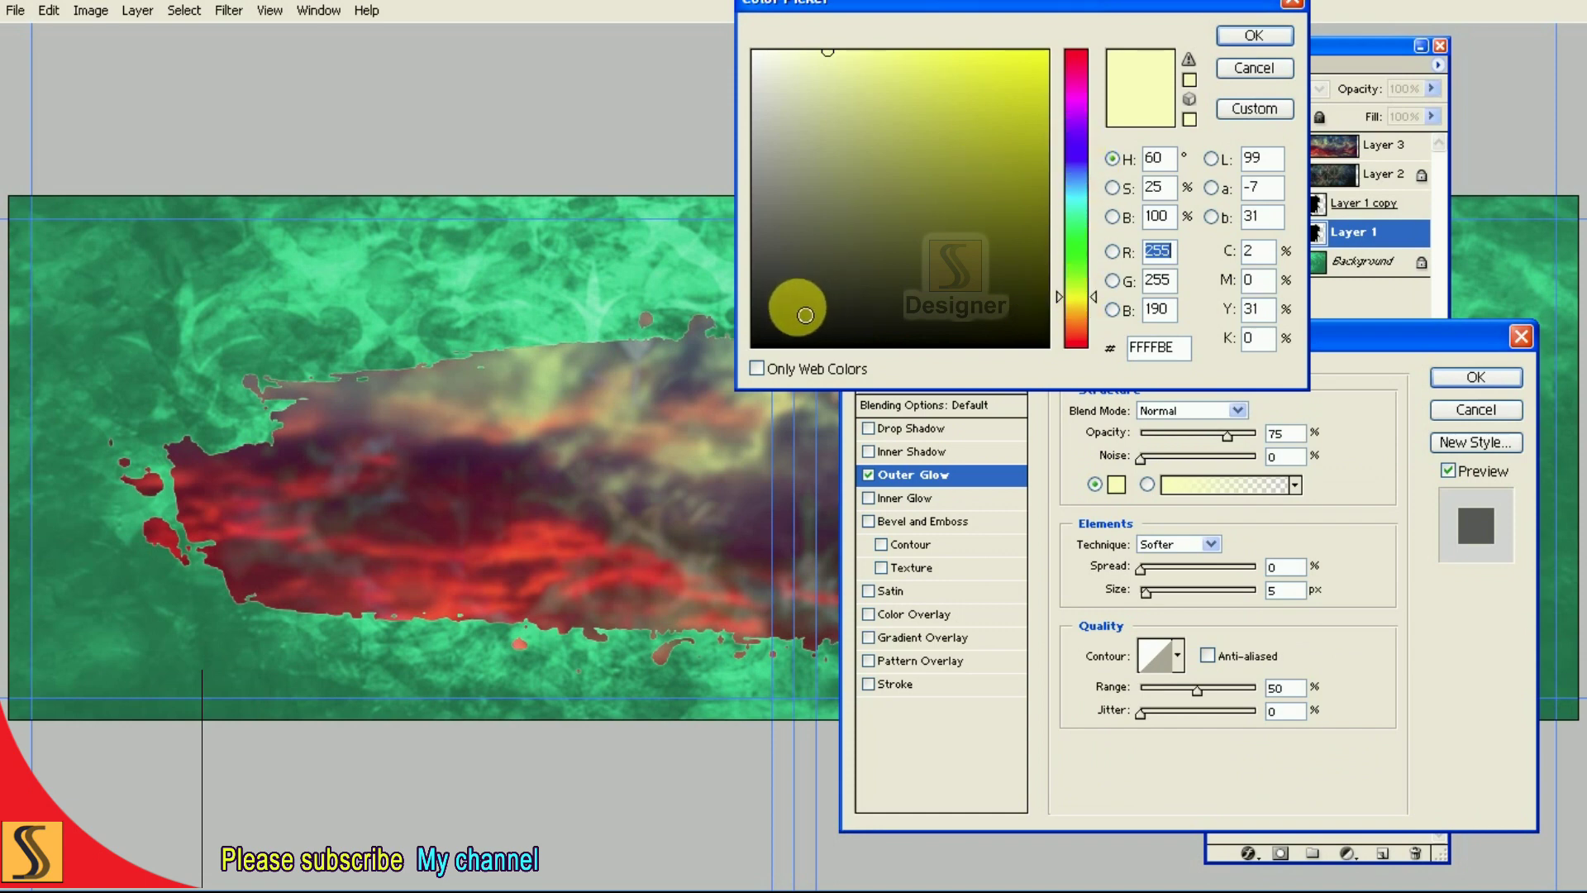
click(785, 298)
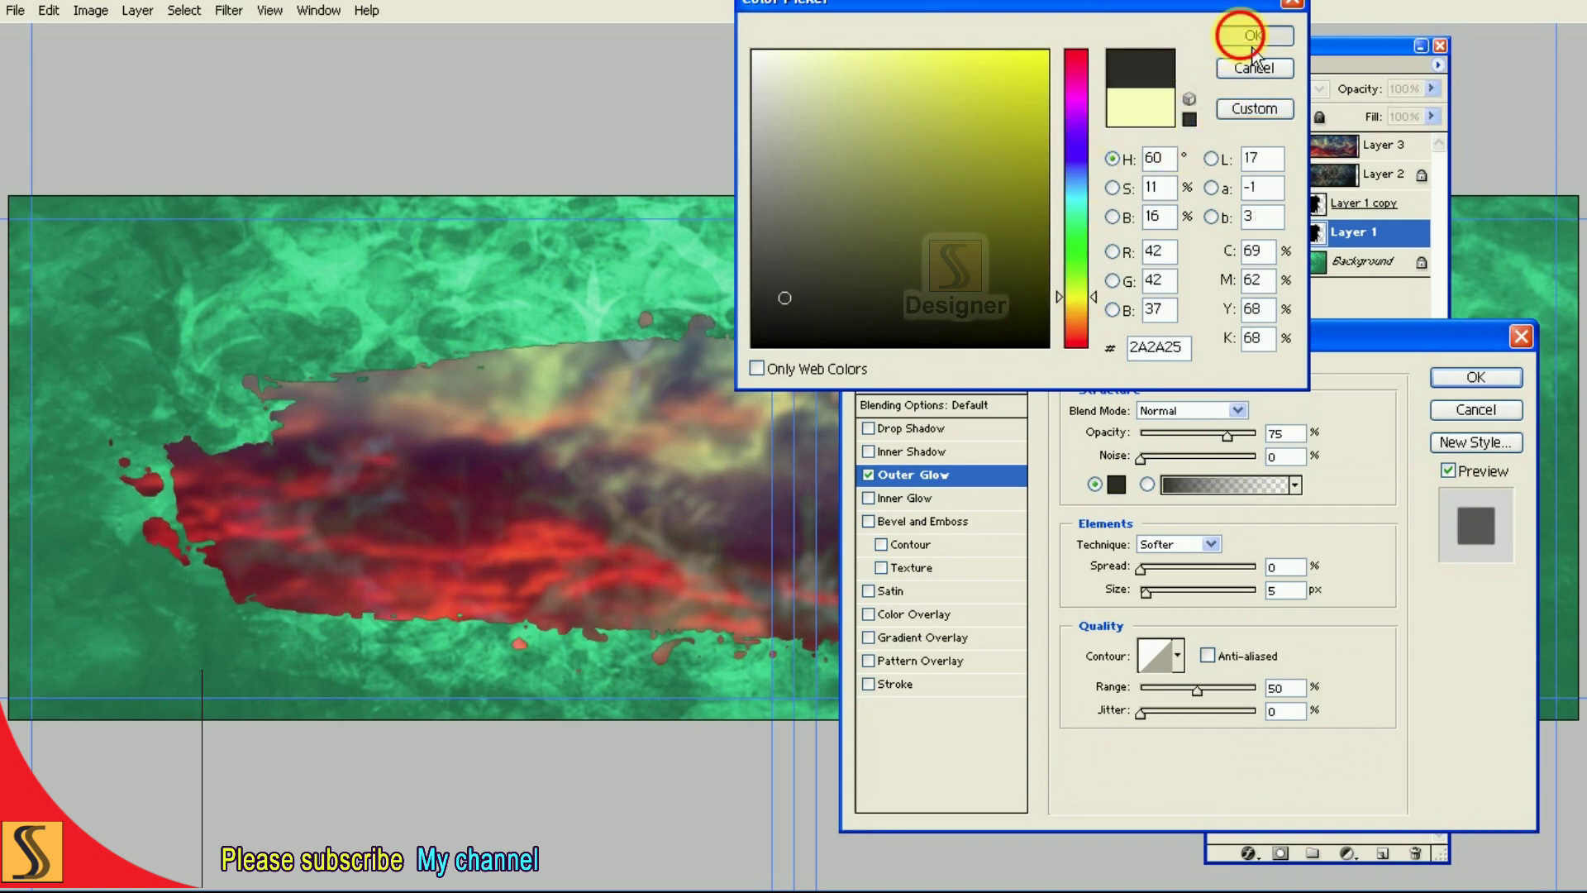
click(1254, 35)
Set the outer glow size to 250 and opacity to 48%.
mouse_move(1160, 597)
mouse_down()
mouse_move(1215, 602)
mouse_move(1225, 585)
mouse_up()
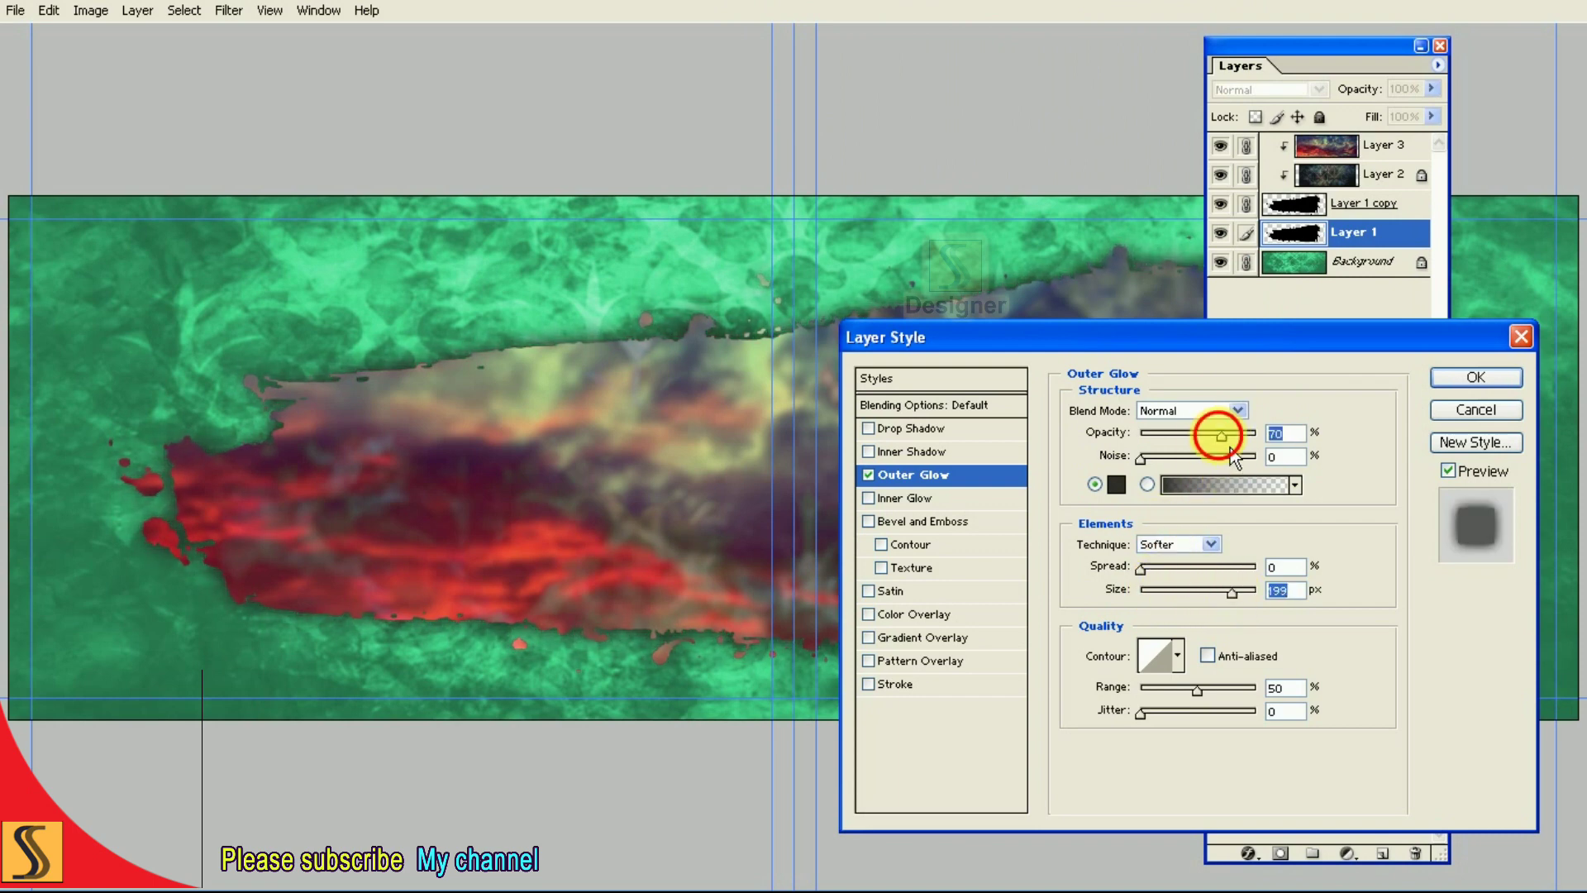
drag(1230, 449, 1199, 449)
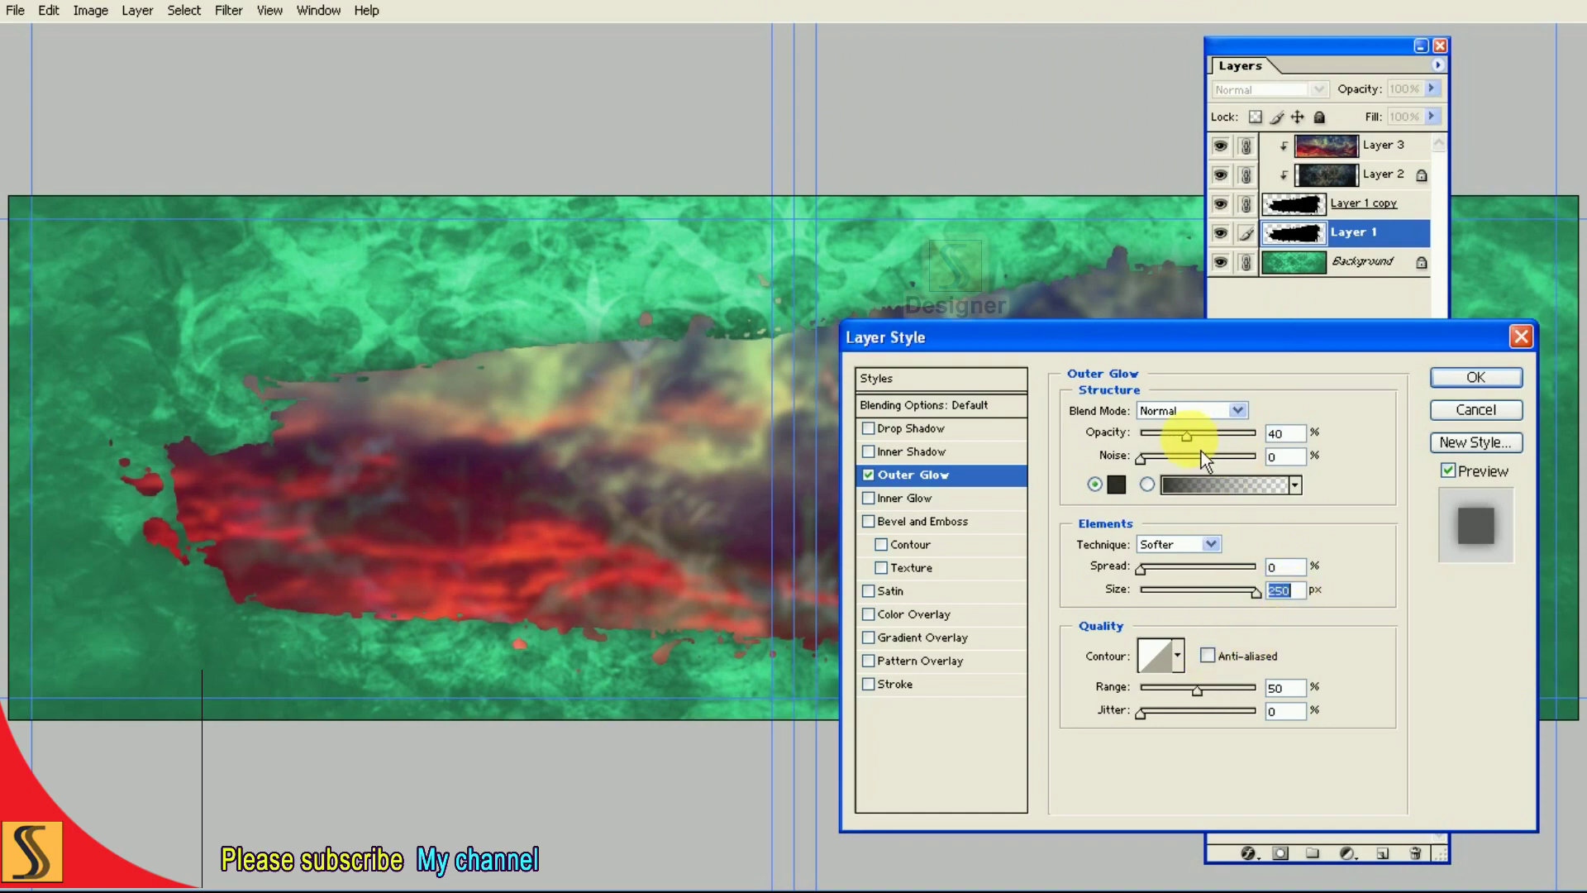
mouse_move(1202, 450)
mouse_down()
mouse_move(1222, 446)
mouse_move(1208, 447)
mouse_up()
drag(1195, 352, 1278, 633)
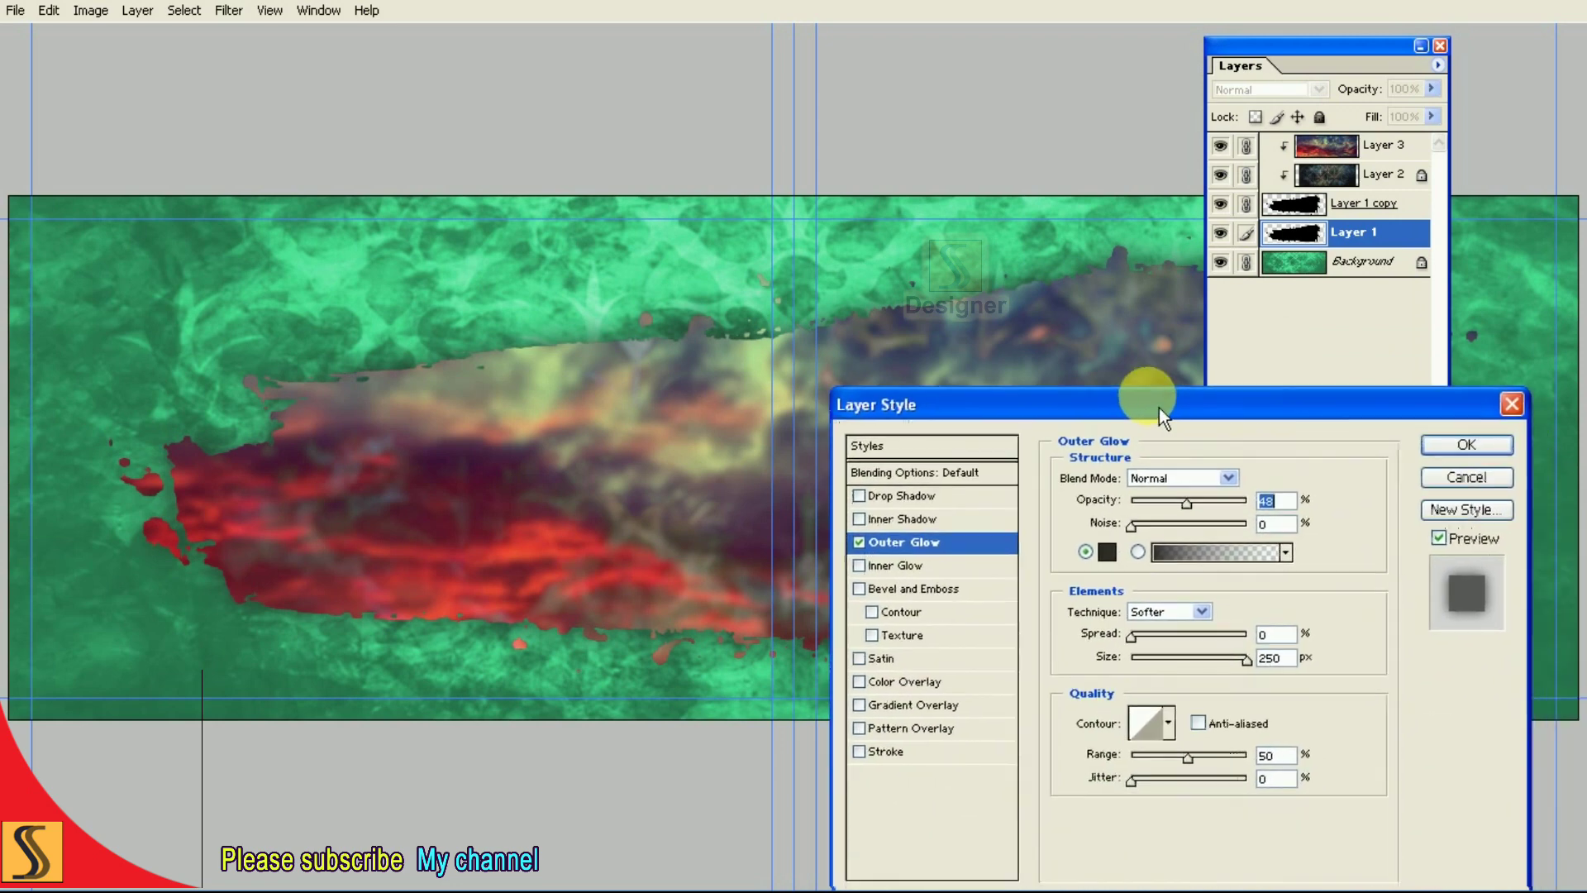
Add a Drop Shadow at -84°, 52 px distance, 10 px size, and apply the styles.
drag(1251, 618, 1150, 386)
click(979, 478)
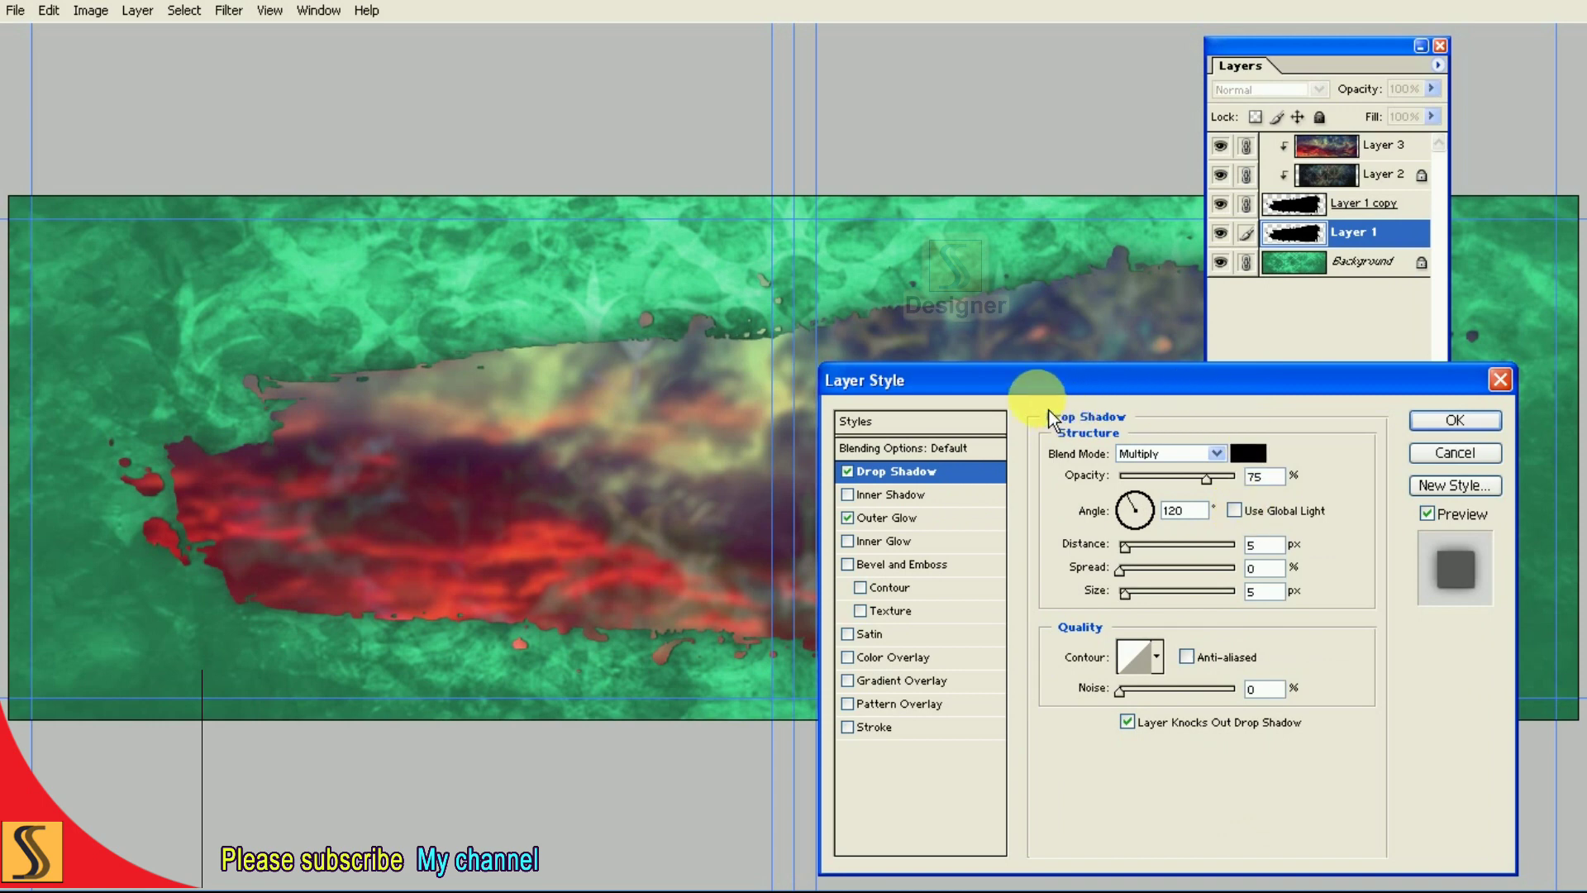
drag(904, 320, 904, 318)
text(10)
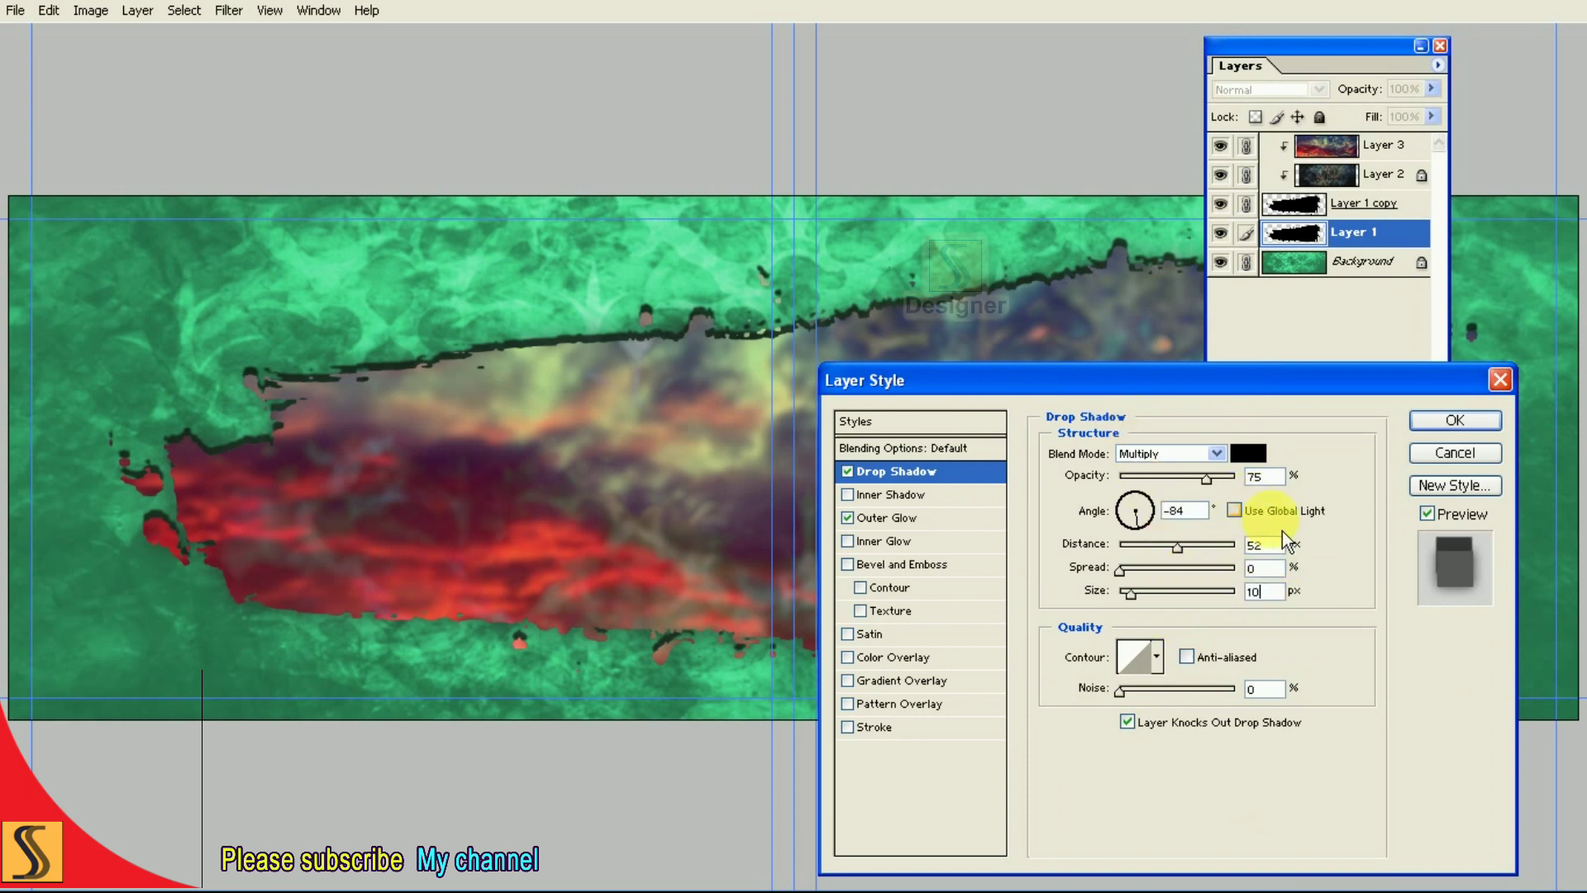
click(1433, 431)
key(Tab)
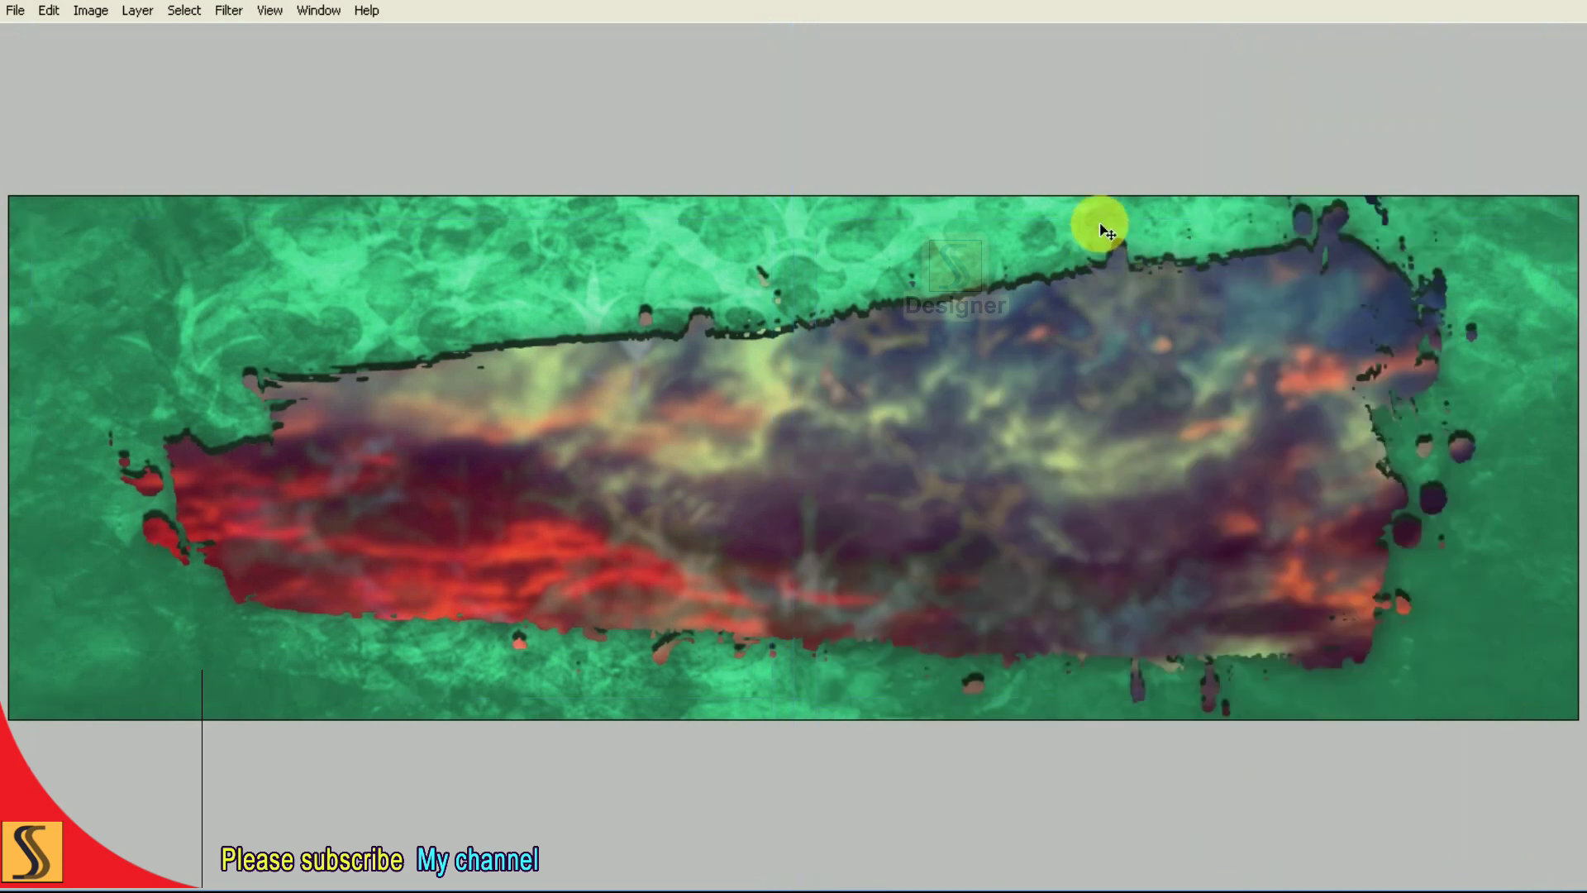
Colorize the grunge background with Hue/Saturation at Hue 184, Saturation 14, Lightness +41.
key(F7)
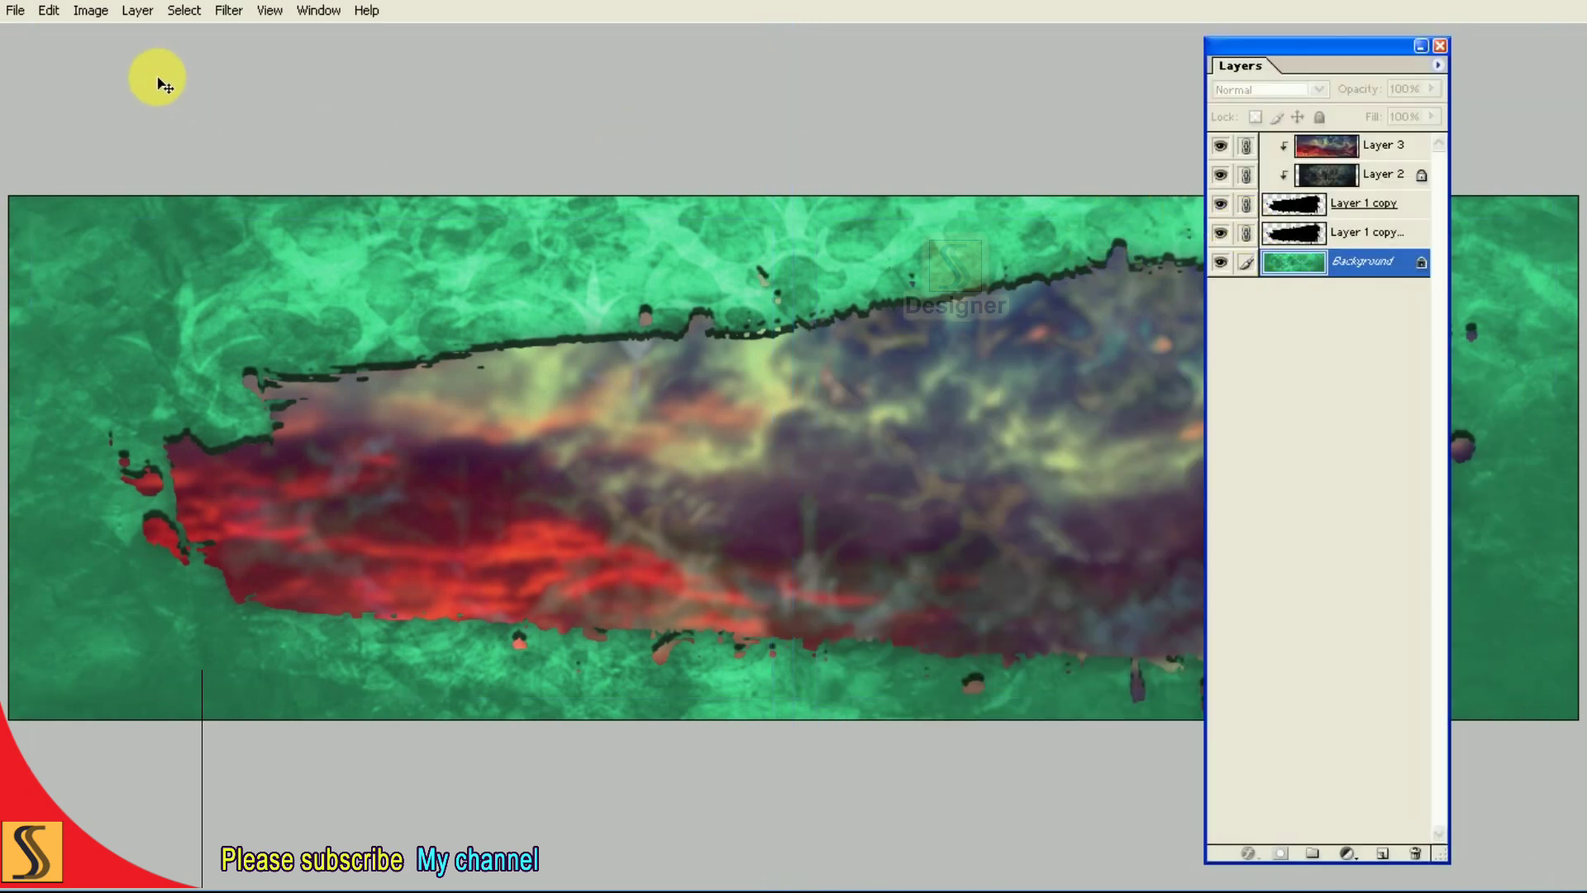
key(F7)
click(91, 10)
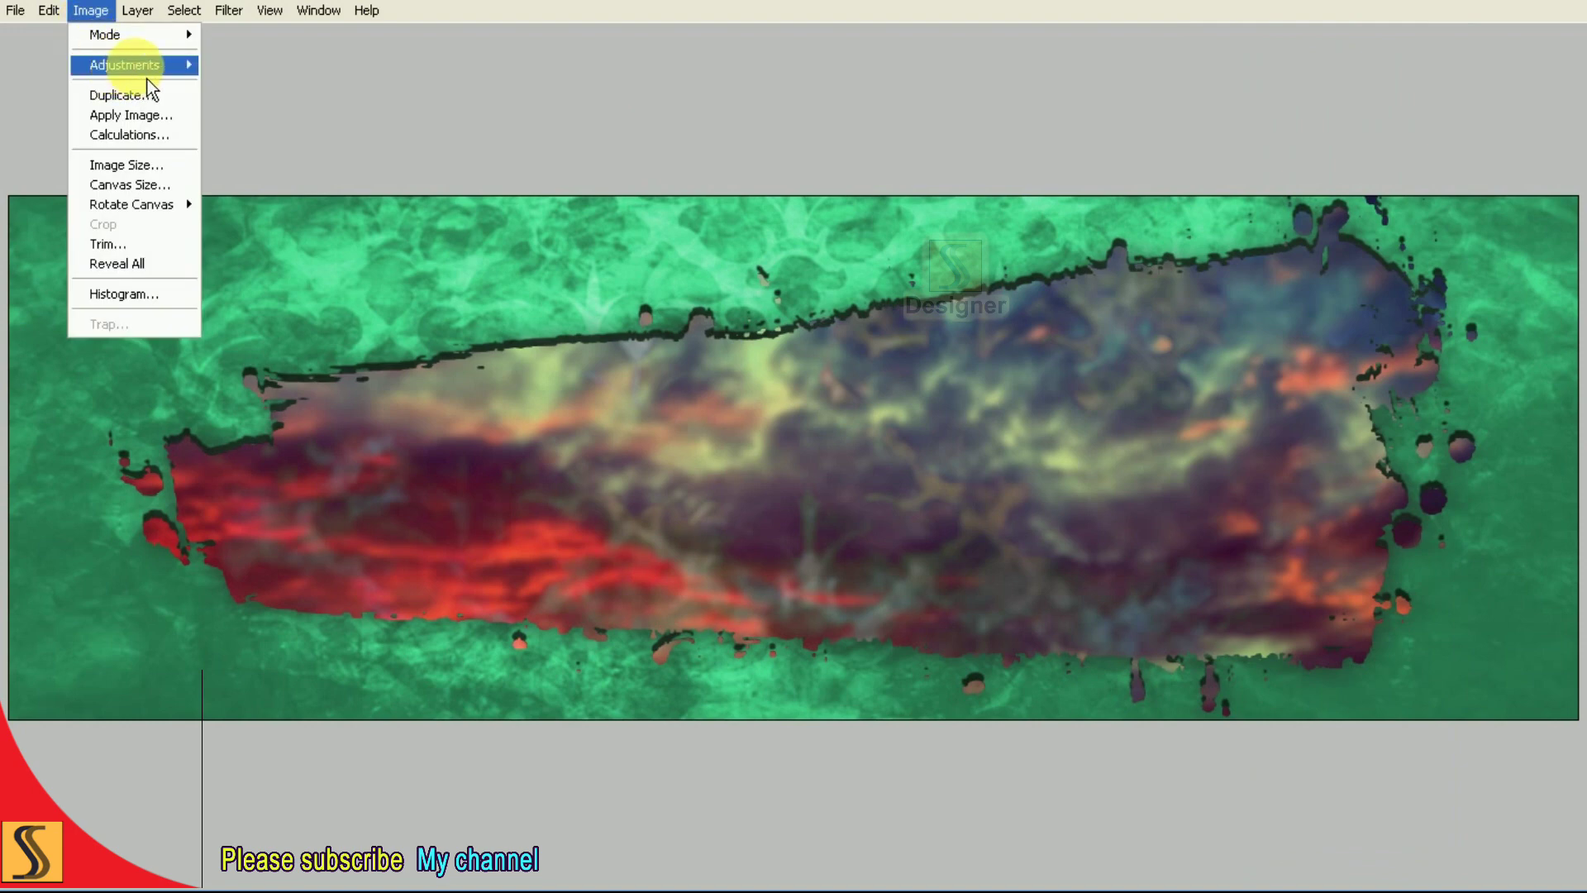
mouse_move(124, 64)
click(326, 213)
click(857, 267)
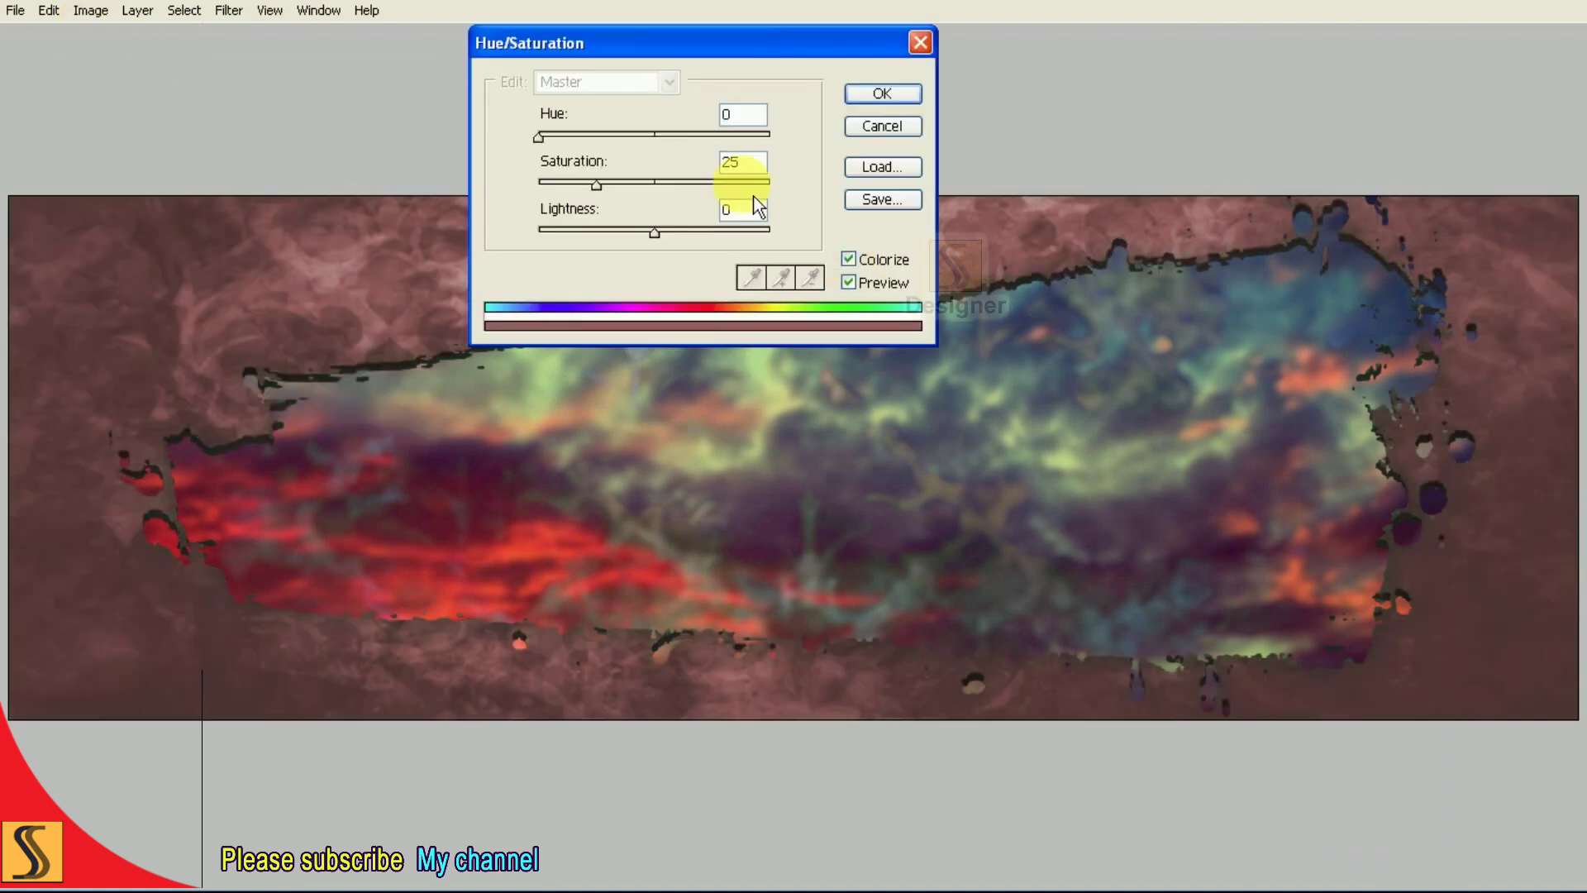
drag(596, 184, 574, 185)
drag(667, 250, 713, 247)
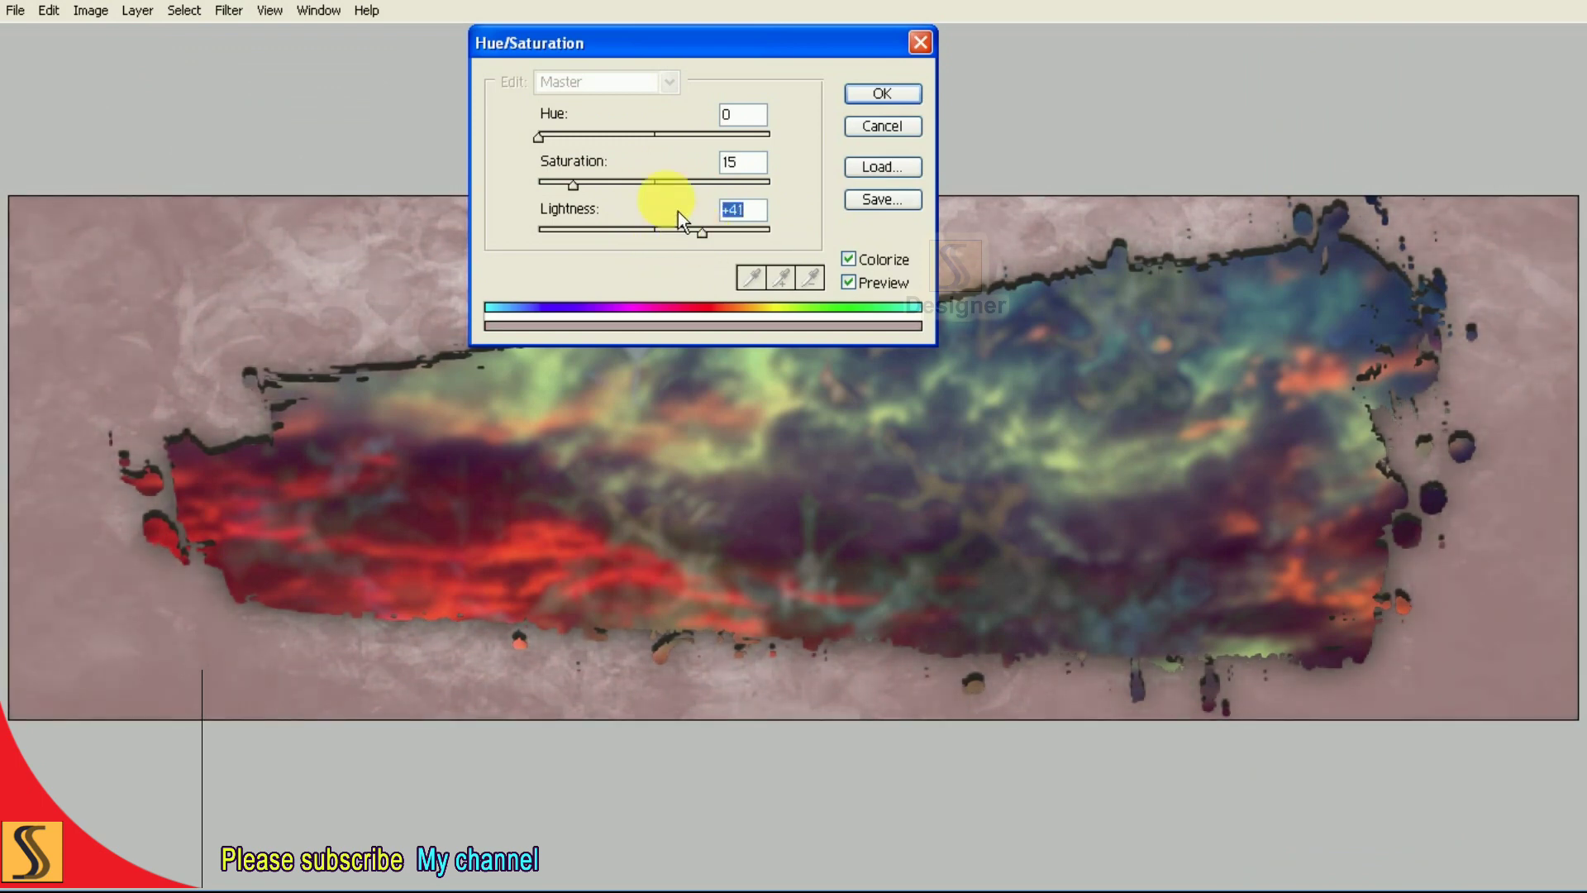
mouse_move(546, 148)
mouse_down()
mouse_move(683, 150)
mouse_move(669, 151)
mouse_up()
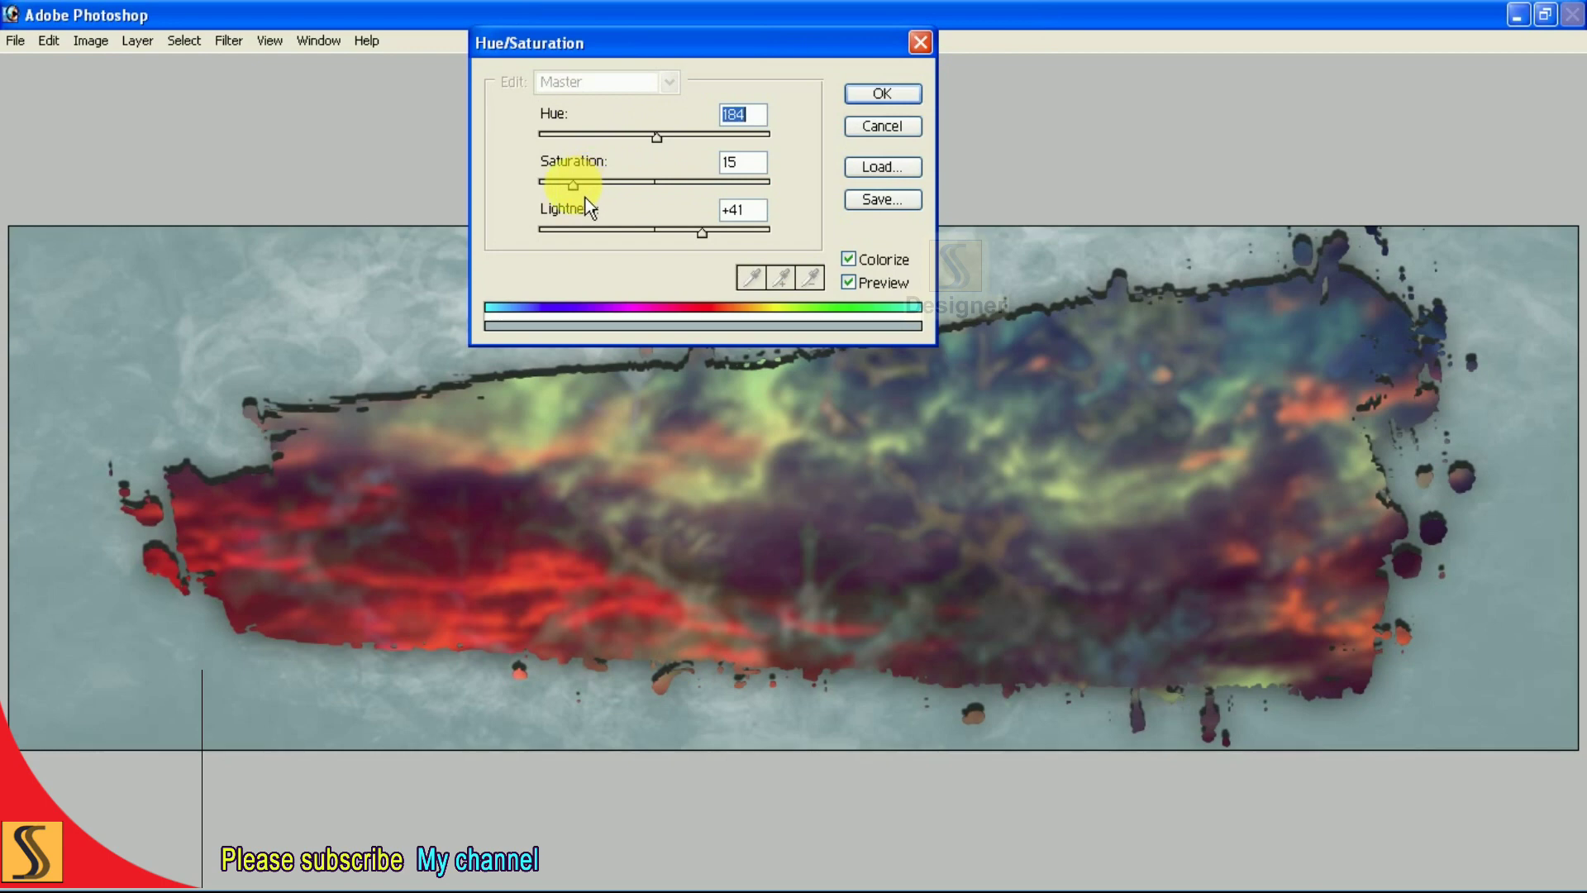
click(759, 165)
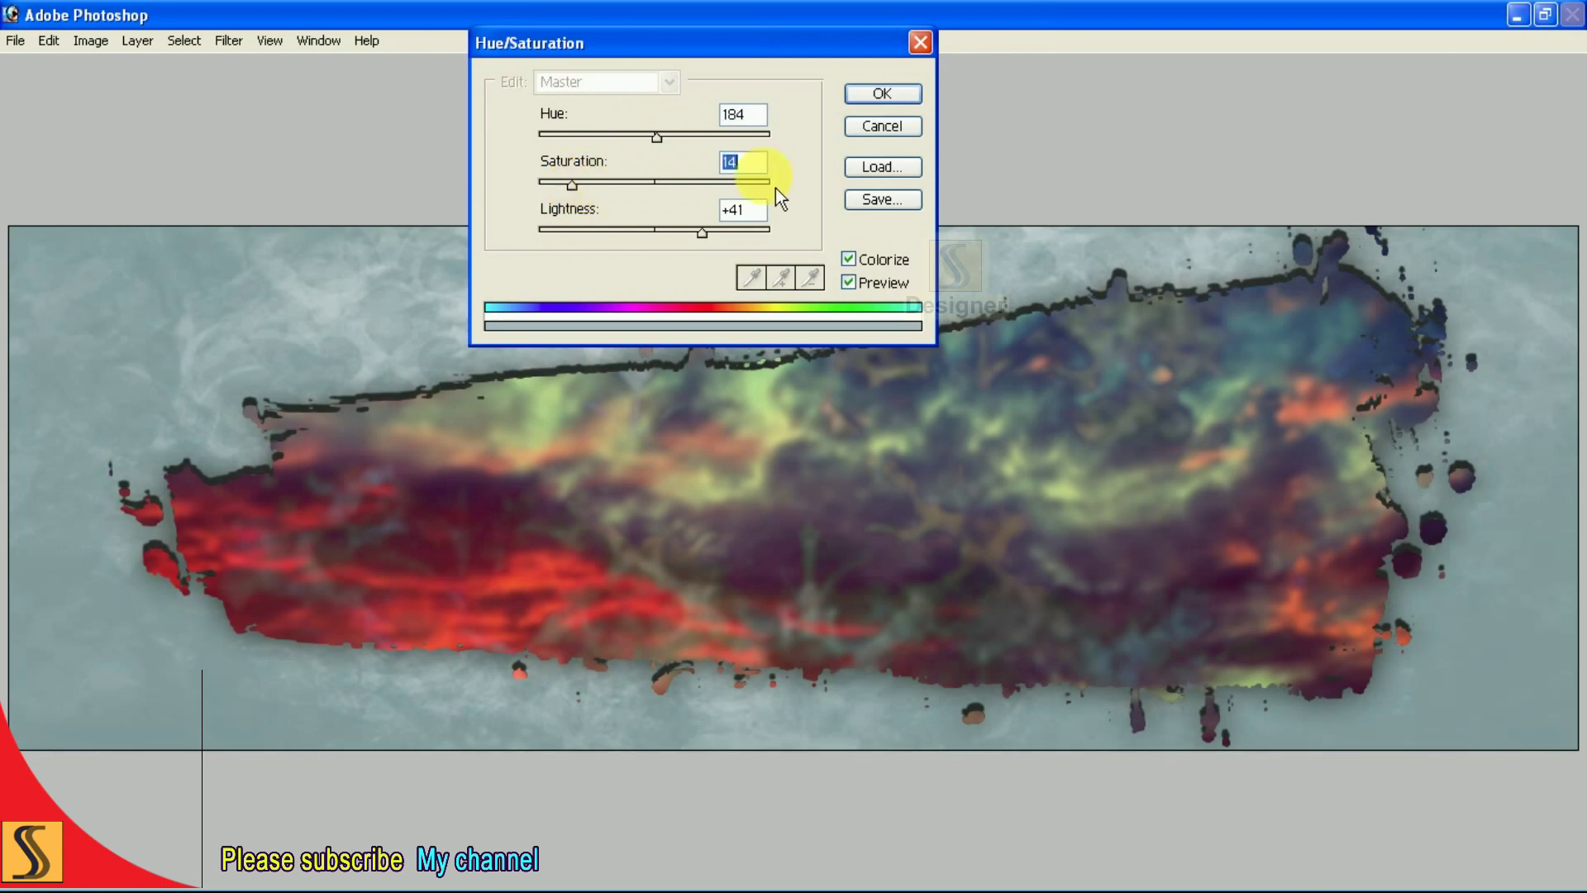
click(882, 94)
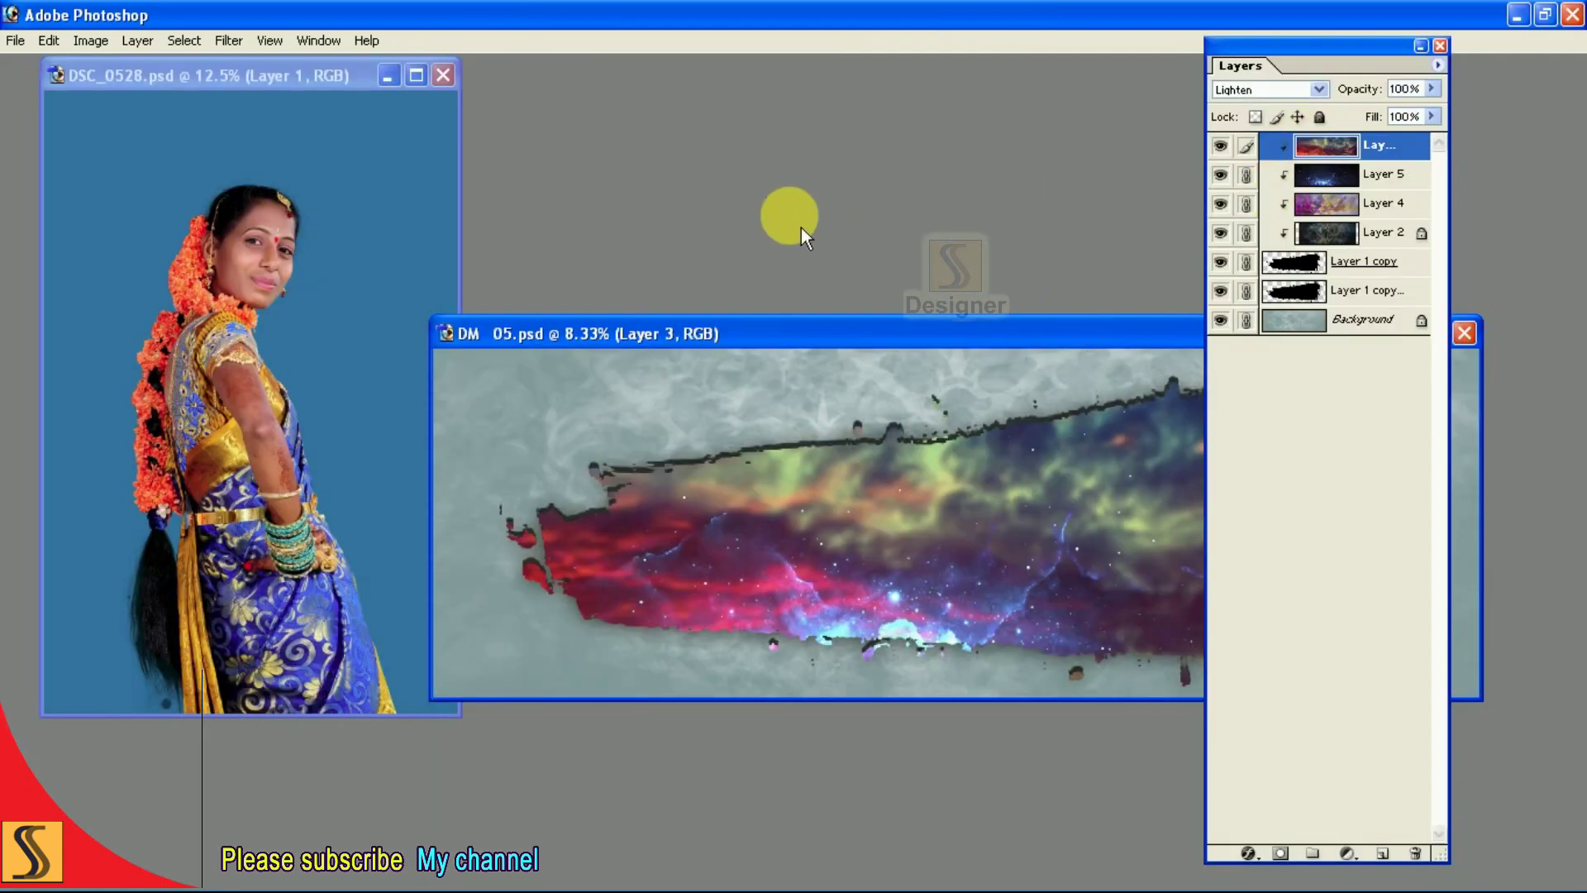
Copy the bride's cut-out Layer 4 from her photo into the banner document.
click(397, 222)
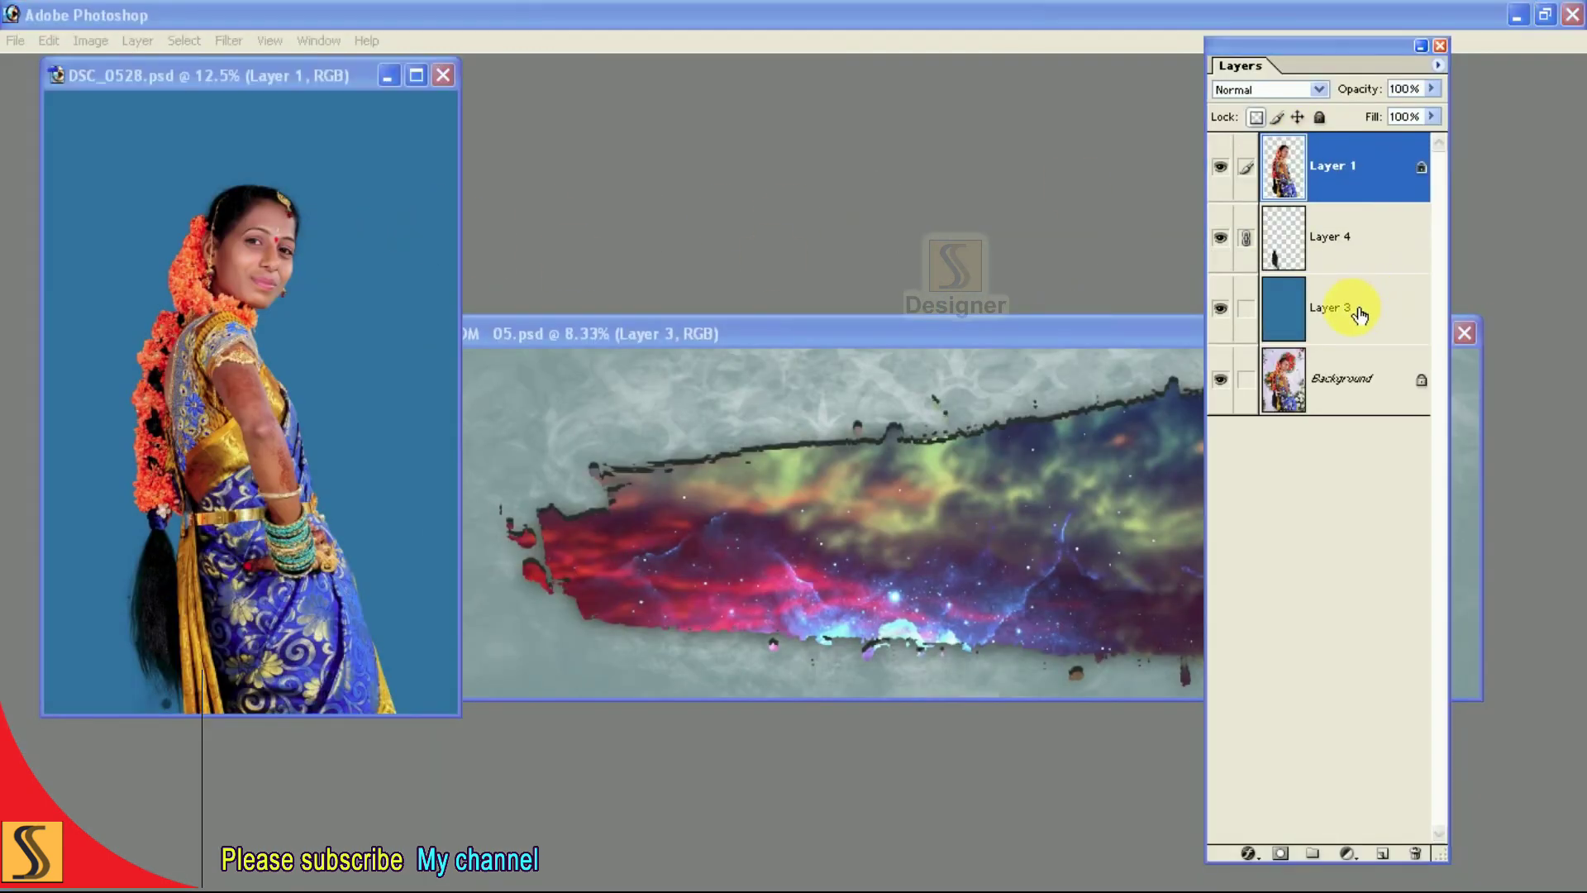
click(1221, 309)
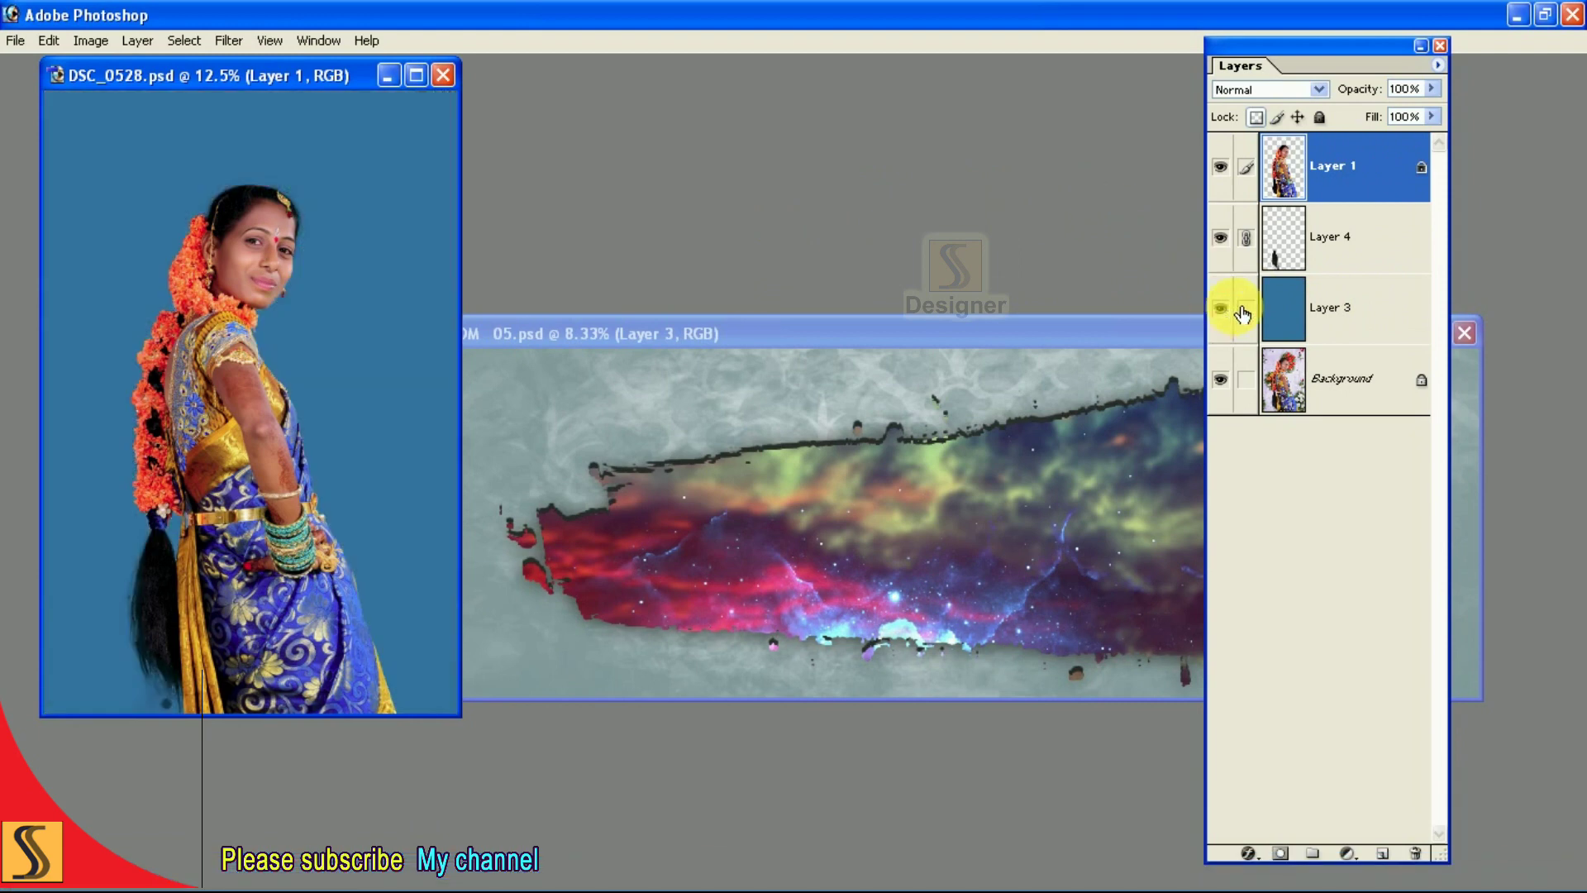
click(1319, 238)
key(Tab)
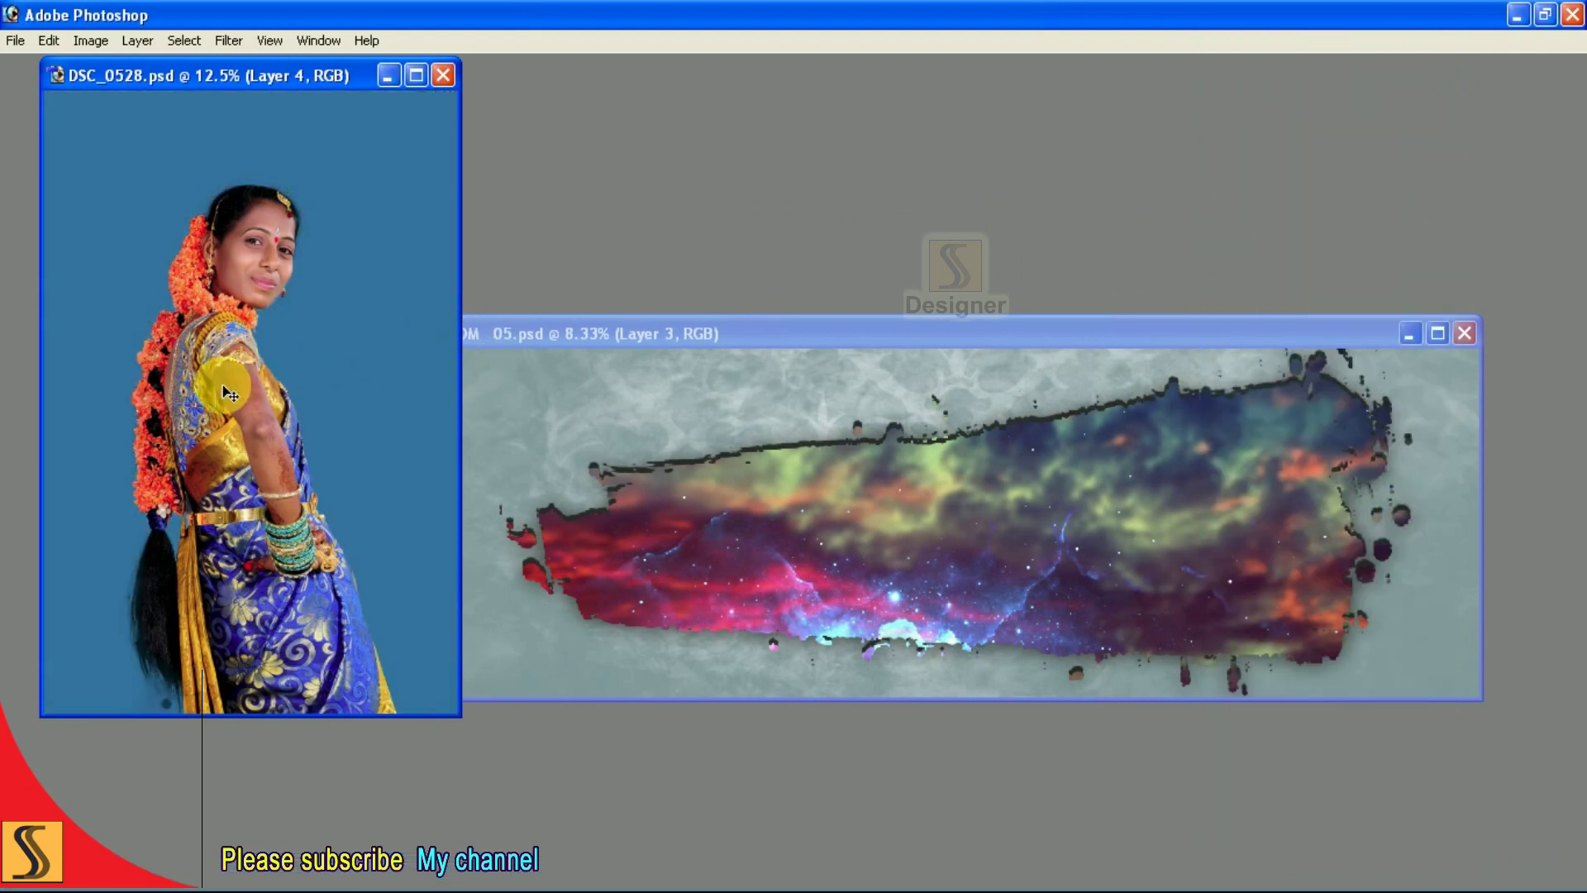
drag(388, 537, 698, 592)
Switch to black full-screen view with guides shown, and move the bride up in the banner.
key(f)
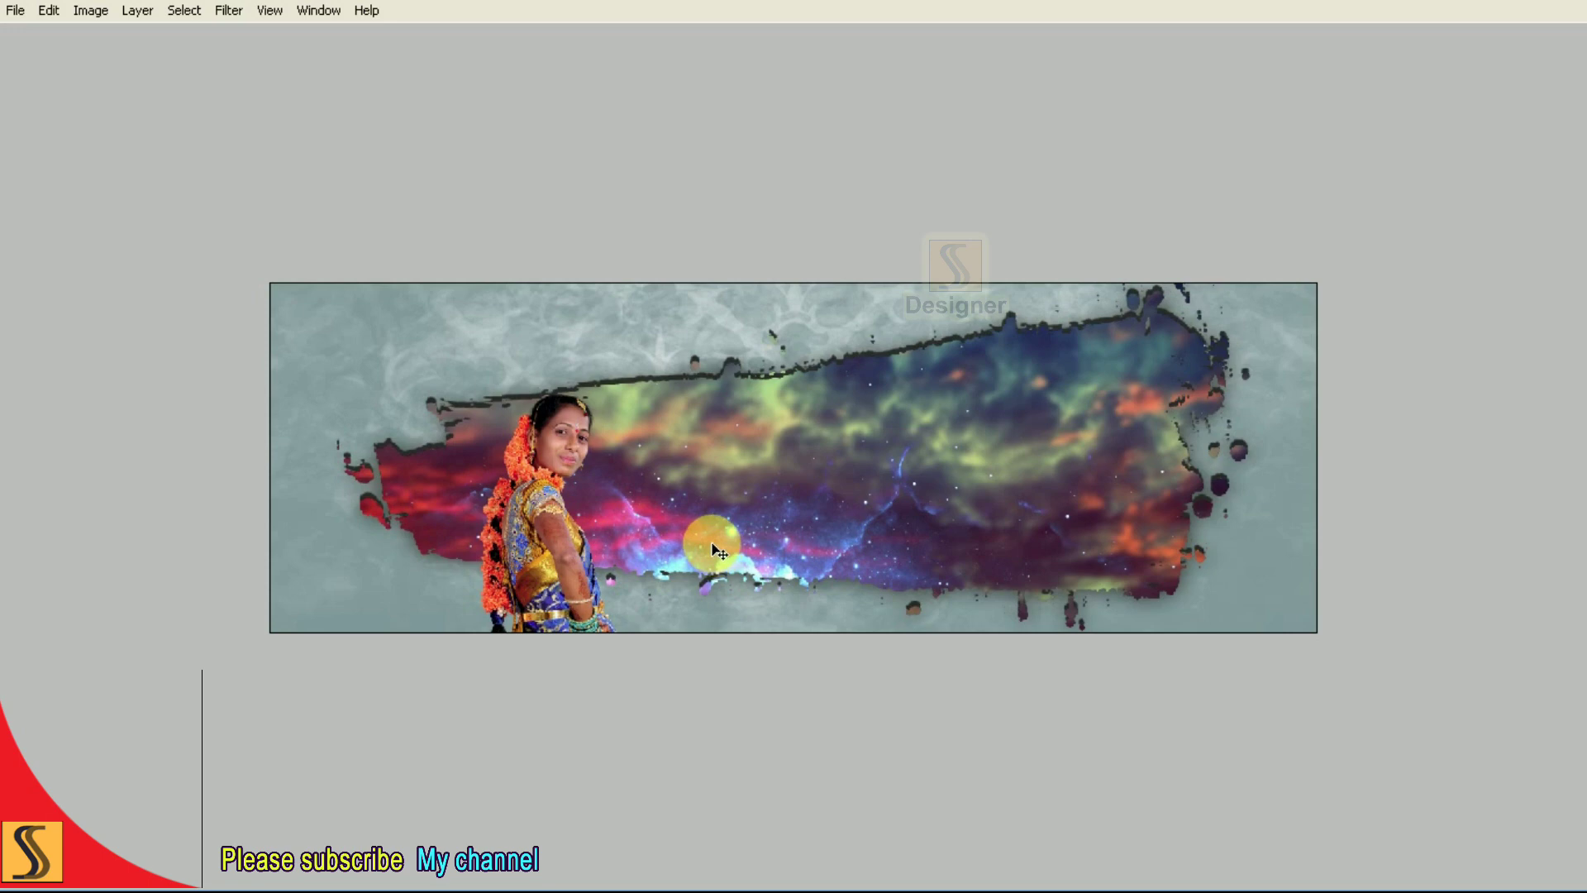
key(f)
key(ctrl+semicolon)
key(ctrl+plus)
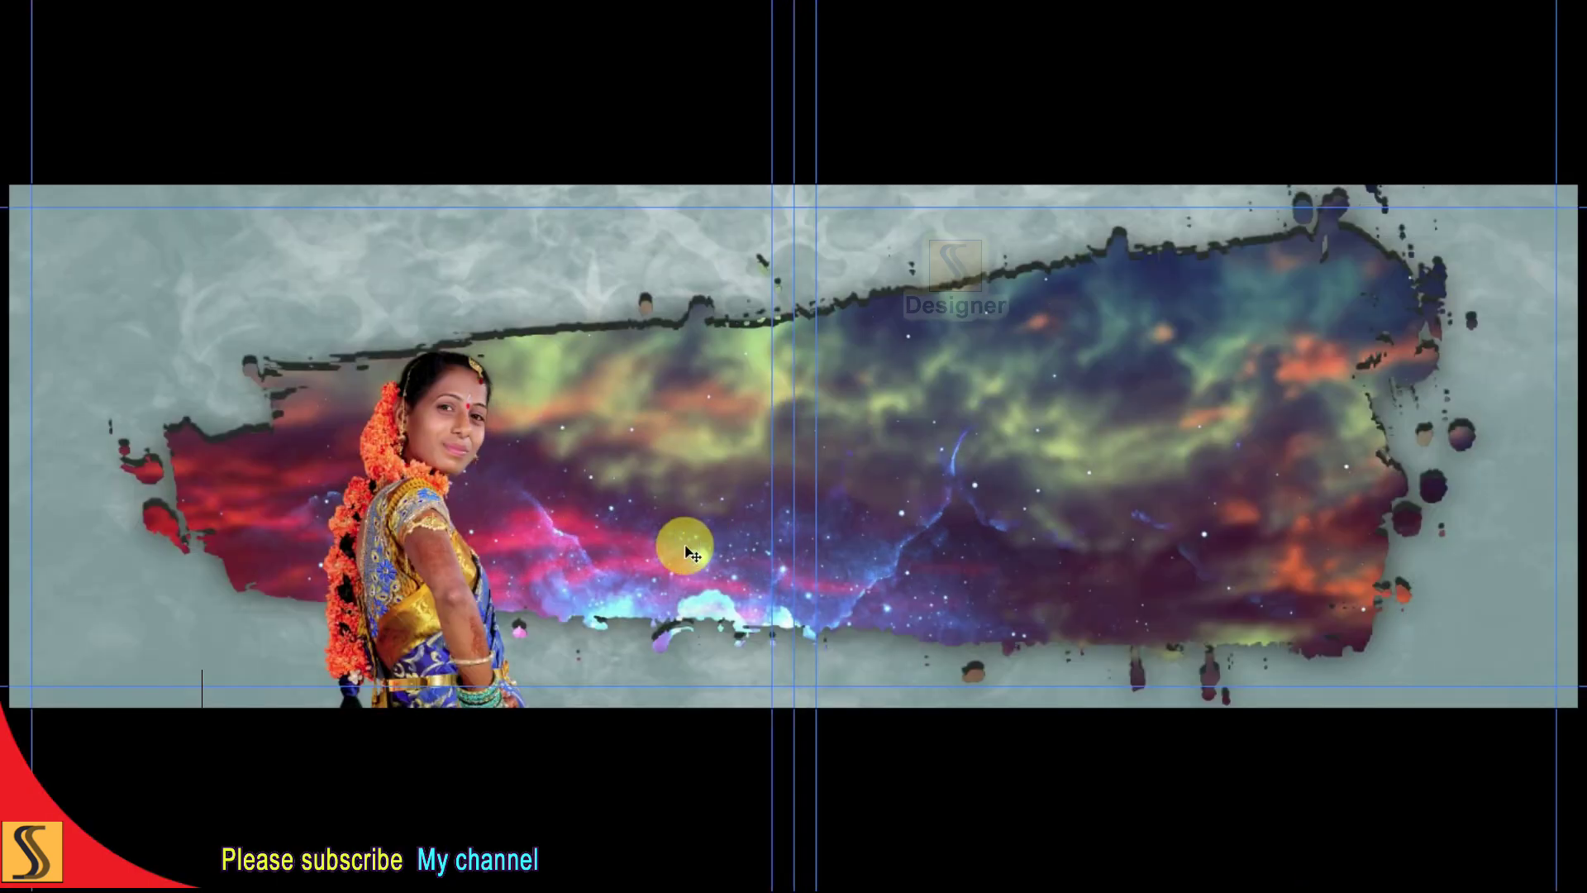
drag(408, 570, 409, 435)
Tilt the bride slightly clockwise and scale her to the frame's height.
key(ctrl+t)
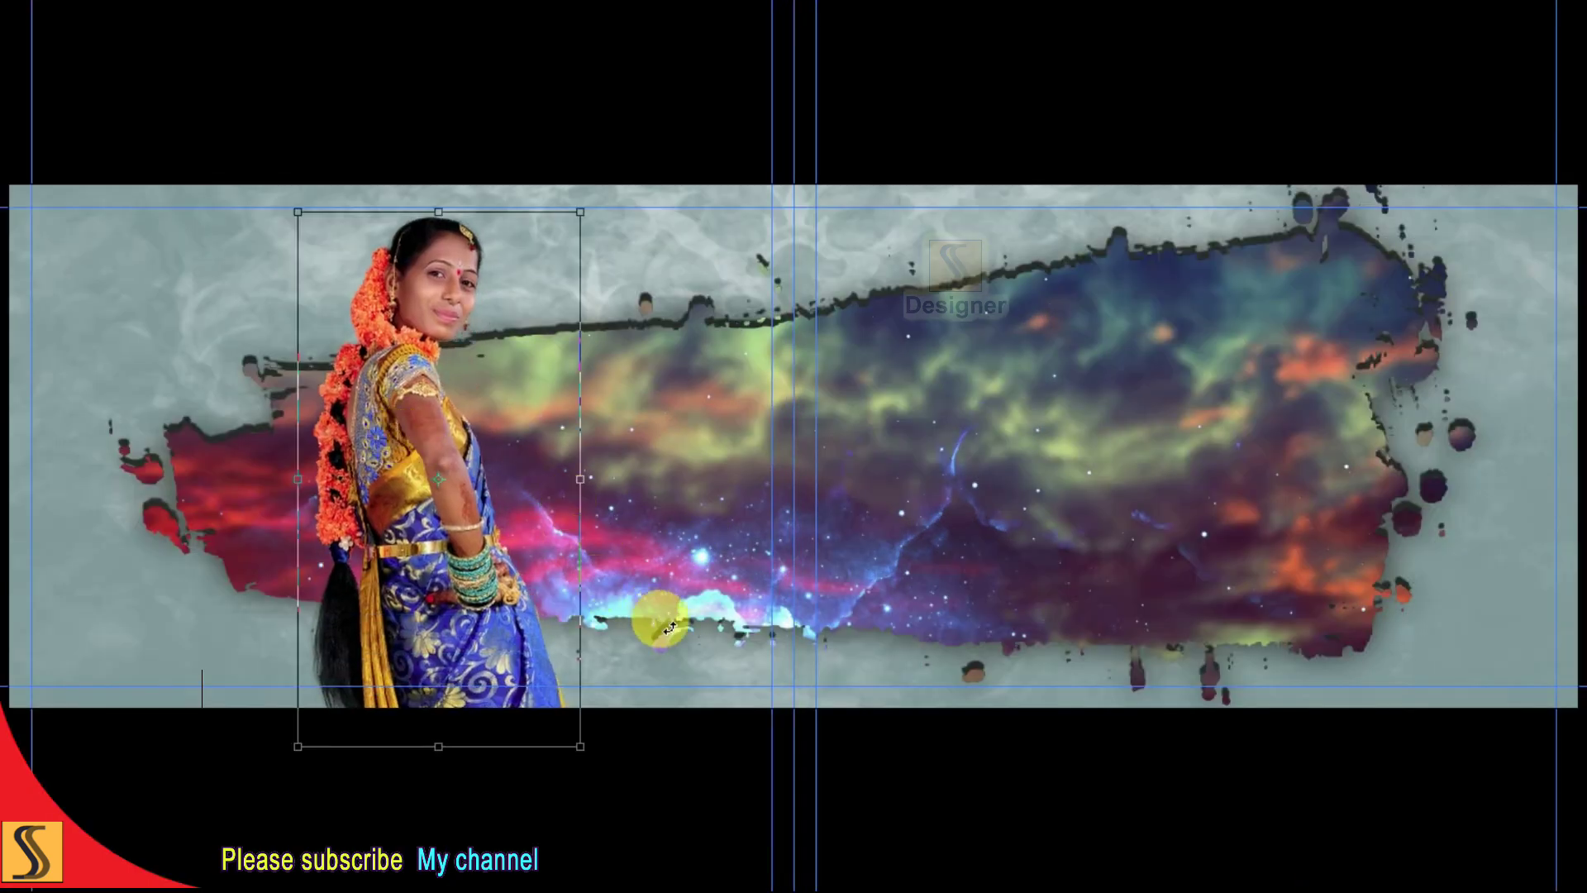
drag(668, 626, 659, 770)
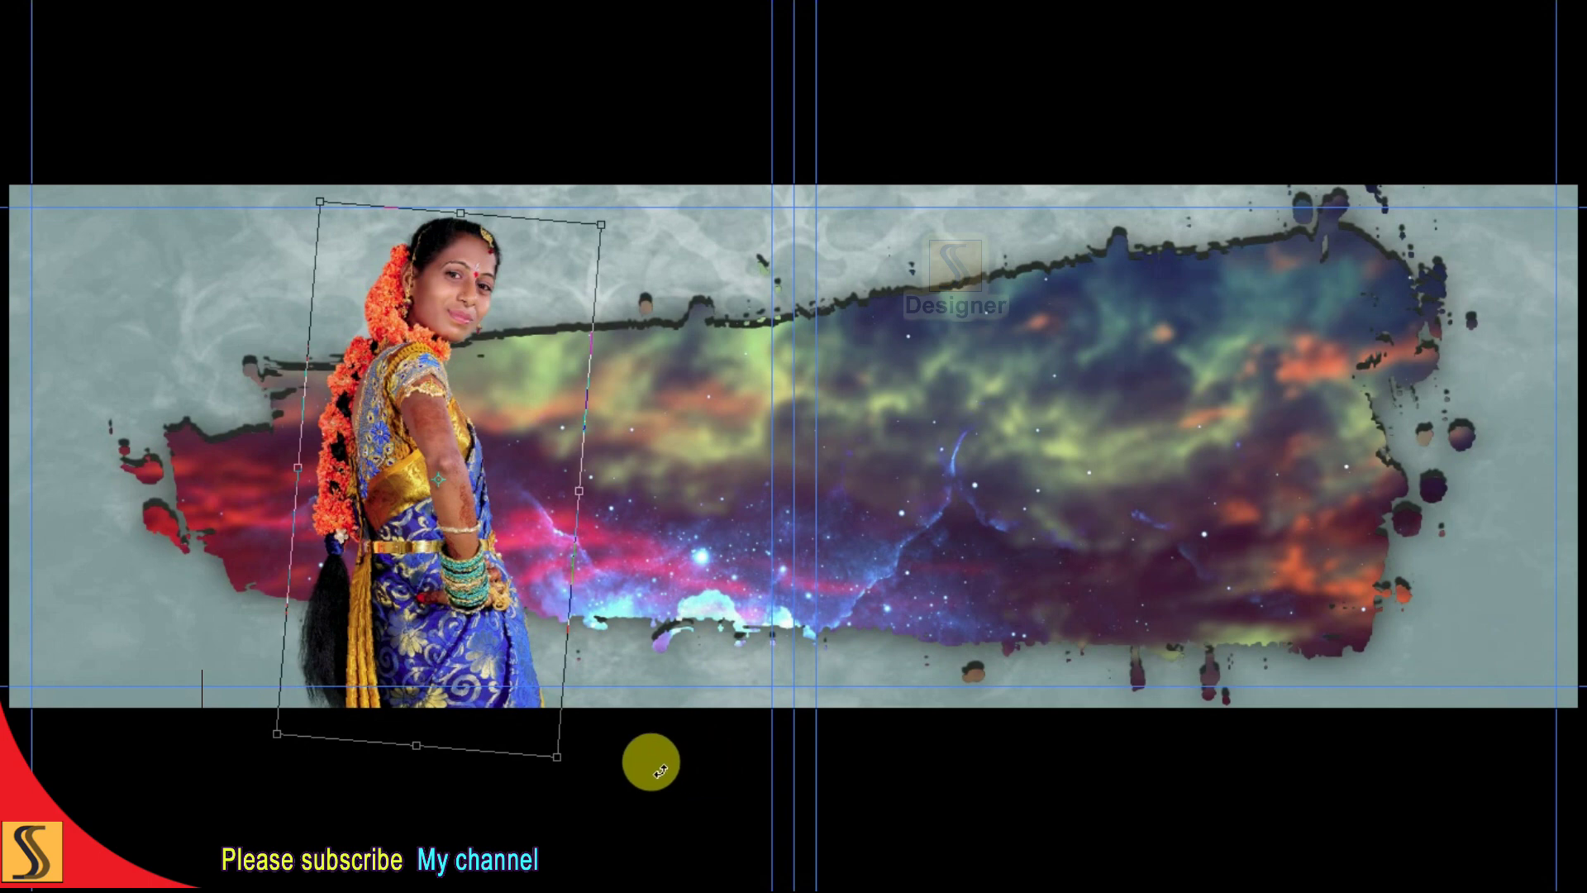
drag(556, 756, 552, 741)
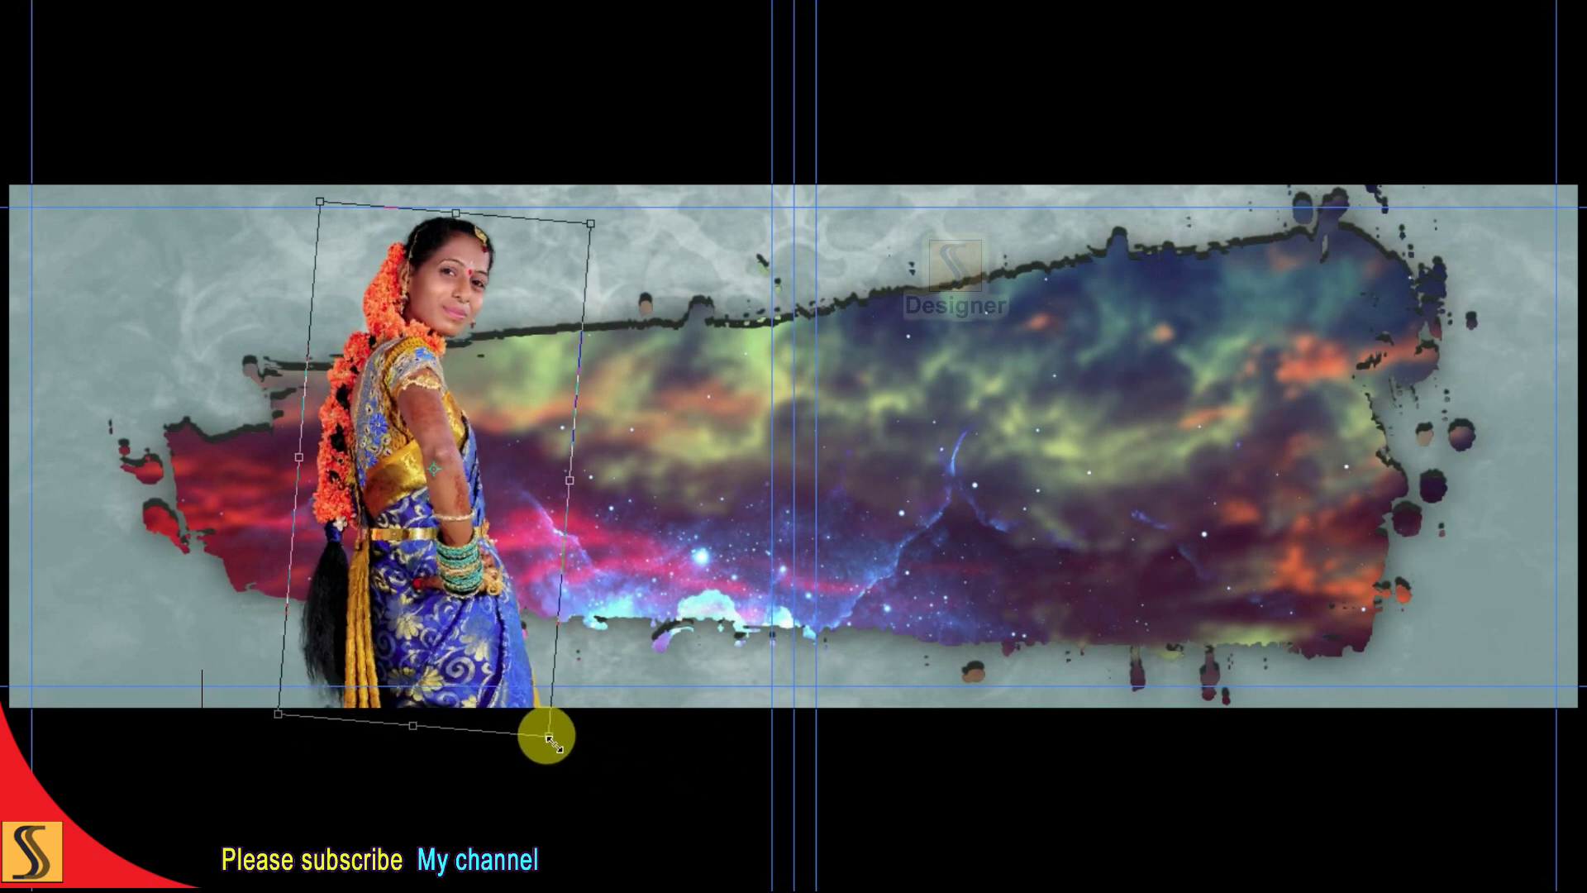
drag(552, 742, 562, 769)
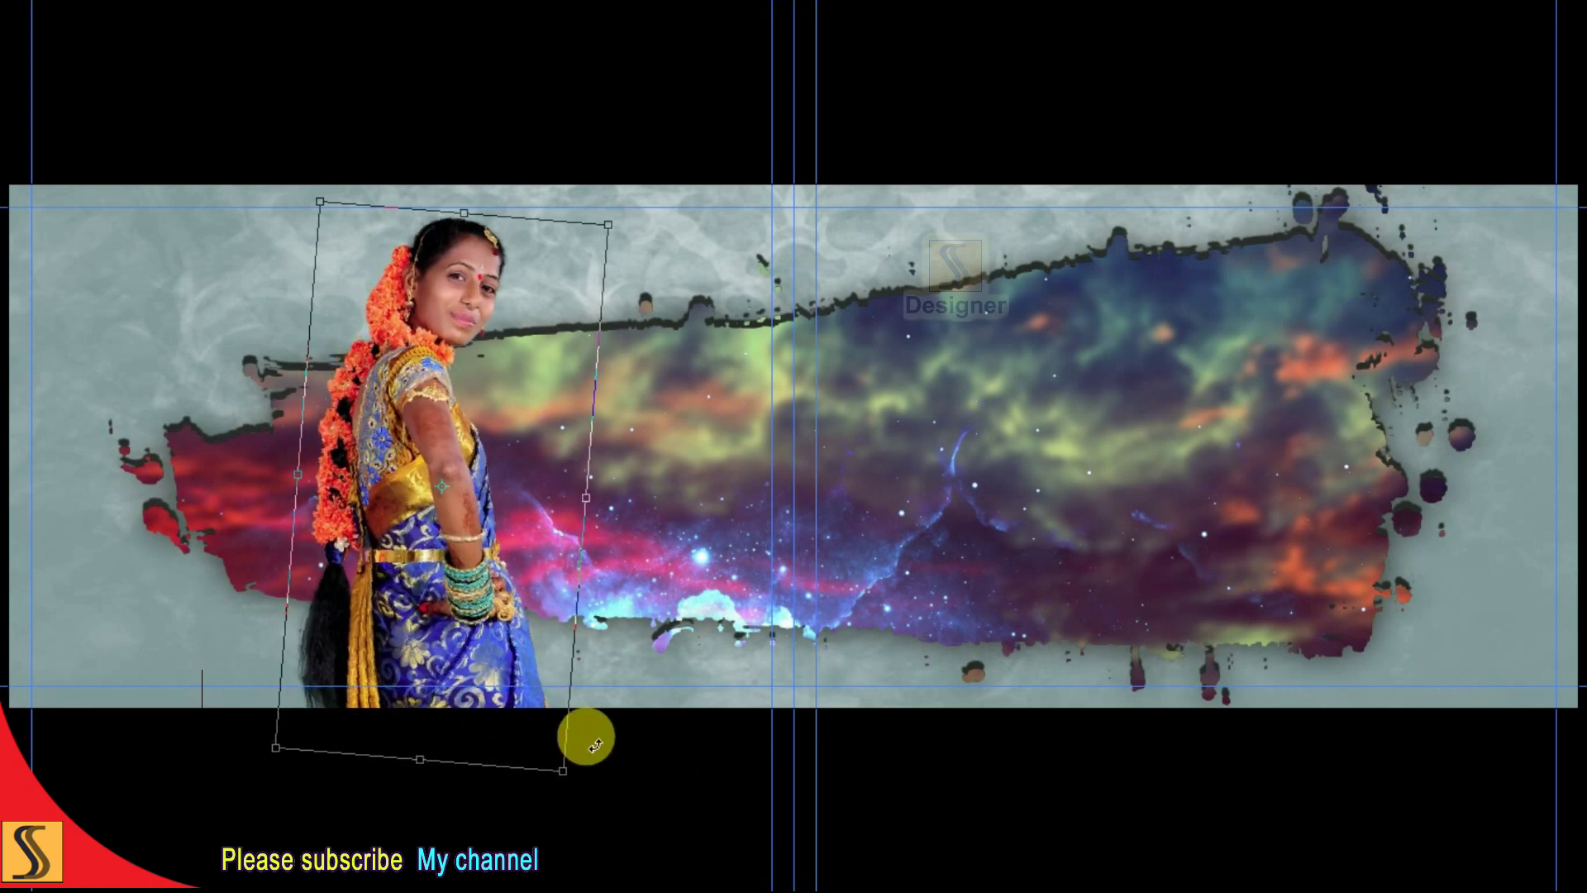
drag(608, 224, 611, 219)
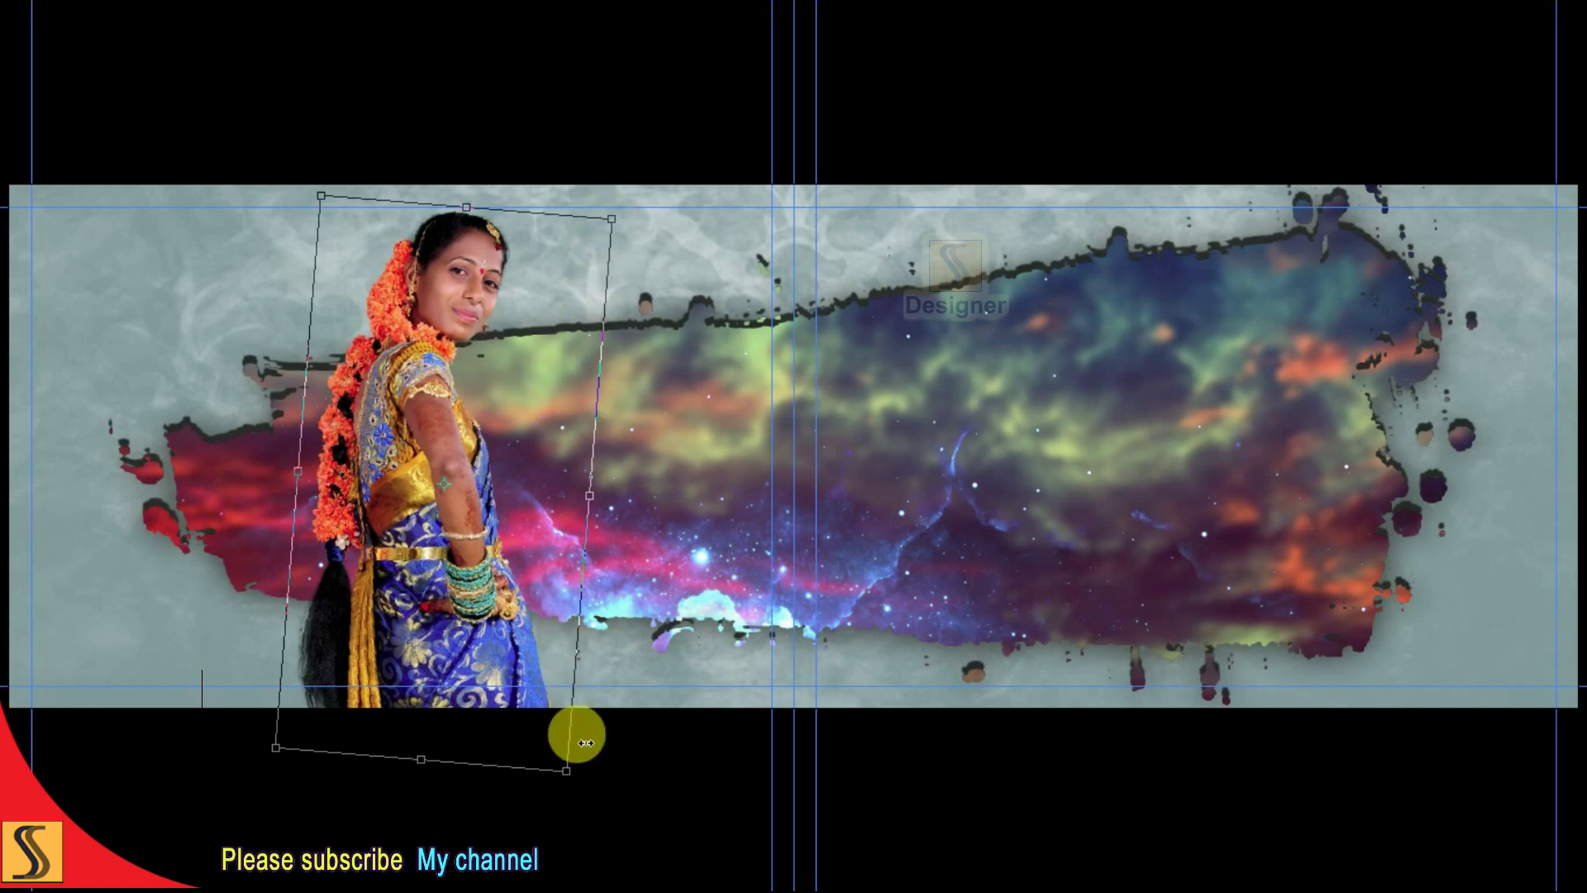
drag(568, 771, 572, 779)
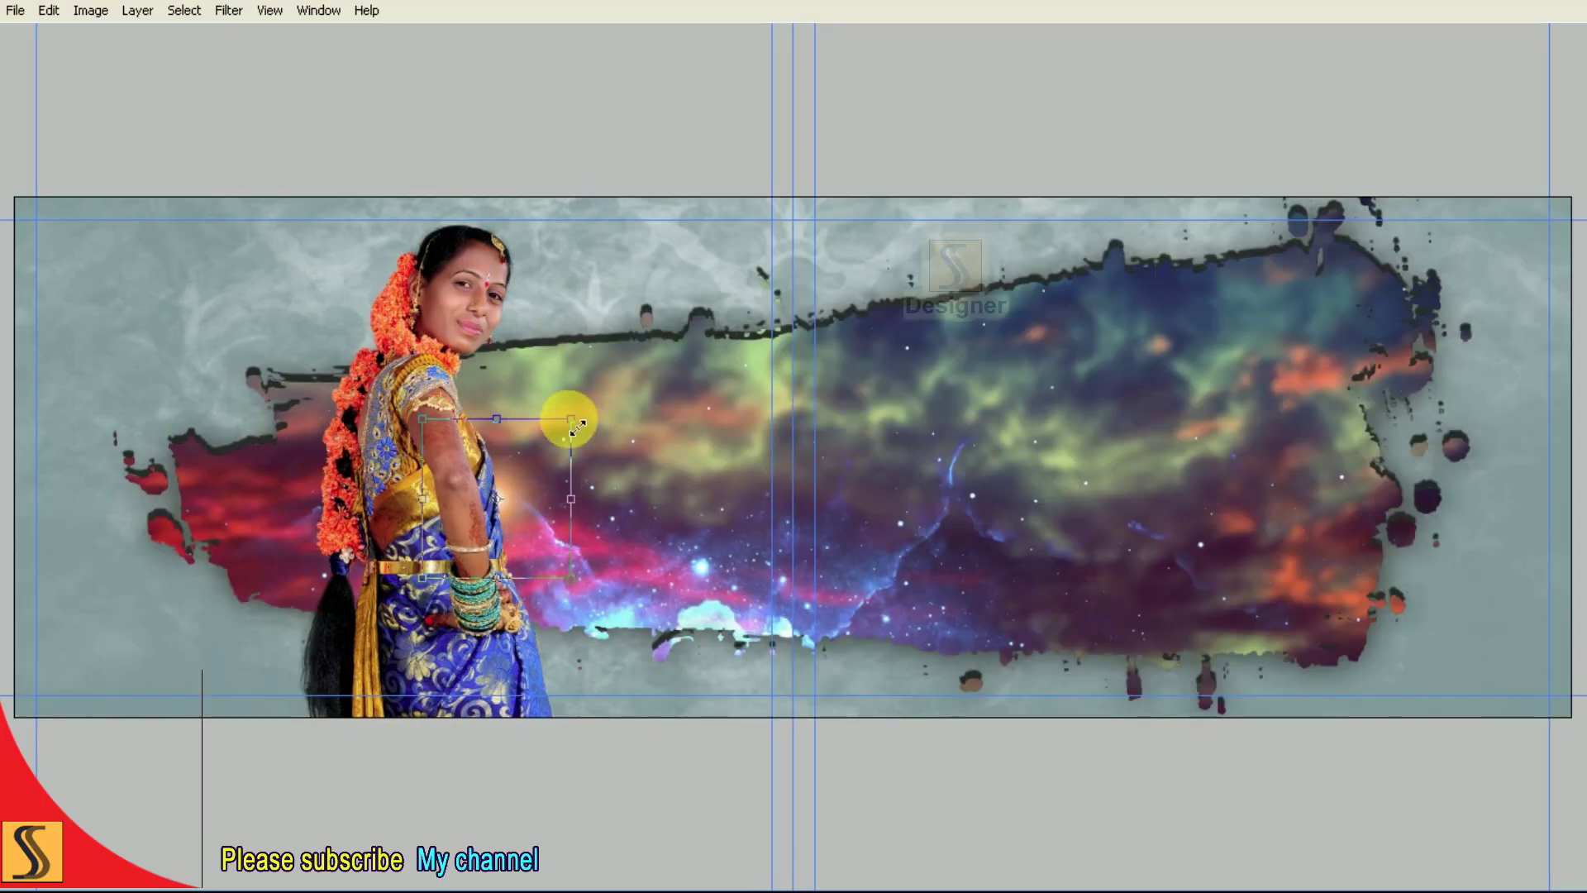
Enlarge the orange glow behind the bride and shift it slightly right.
drag(577, 426, 761, 329)
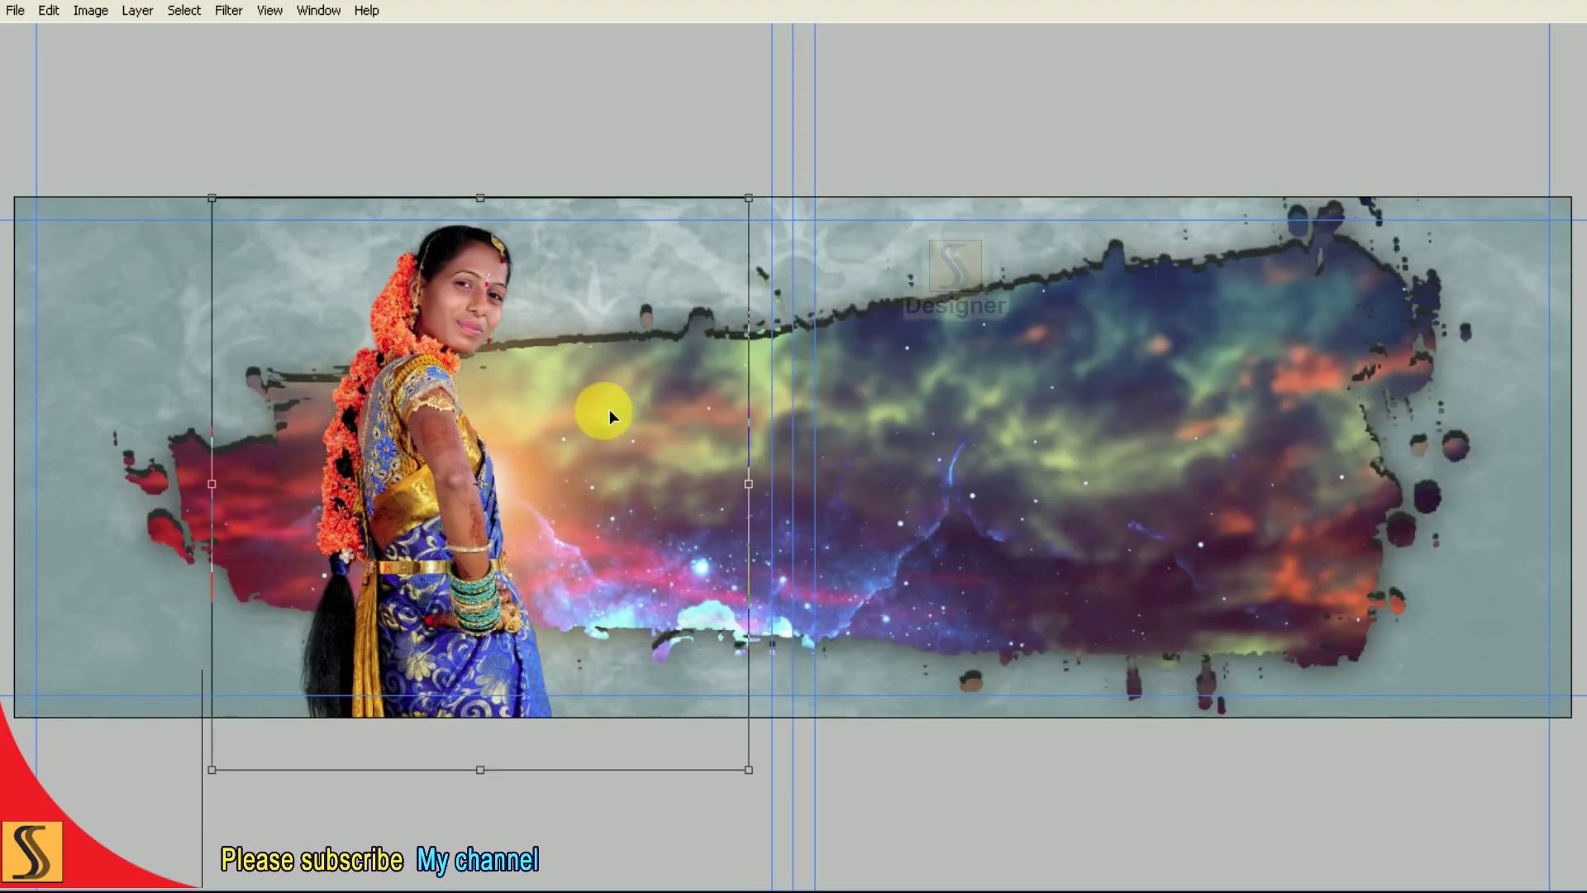
drag(609, 409, 617, 410)
mouse_move(757, 198)
mouse_down()
mouse_move(883, 155)
mouse_move(844, 116)
mouse_up()
key(super)
click(1086, 104)
drag(850, 121, 860, 112)
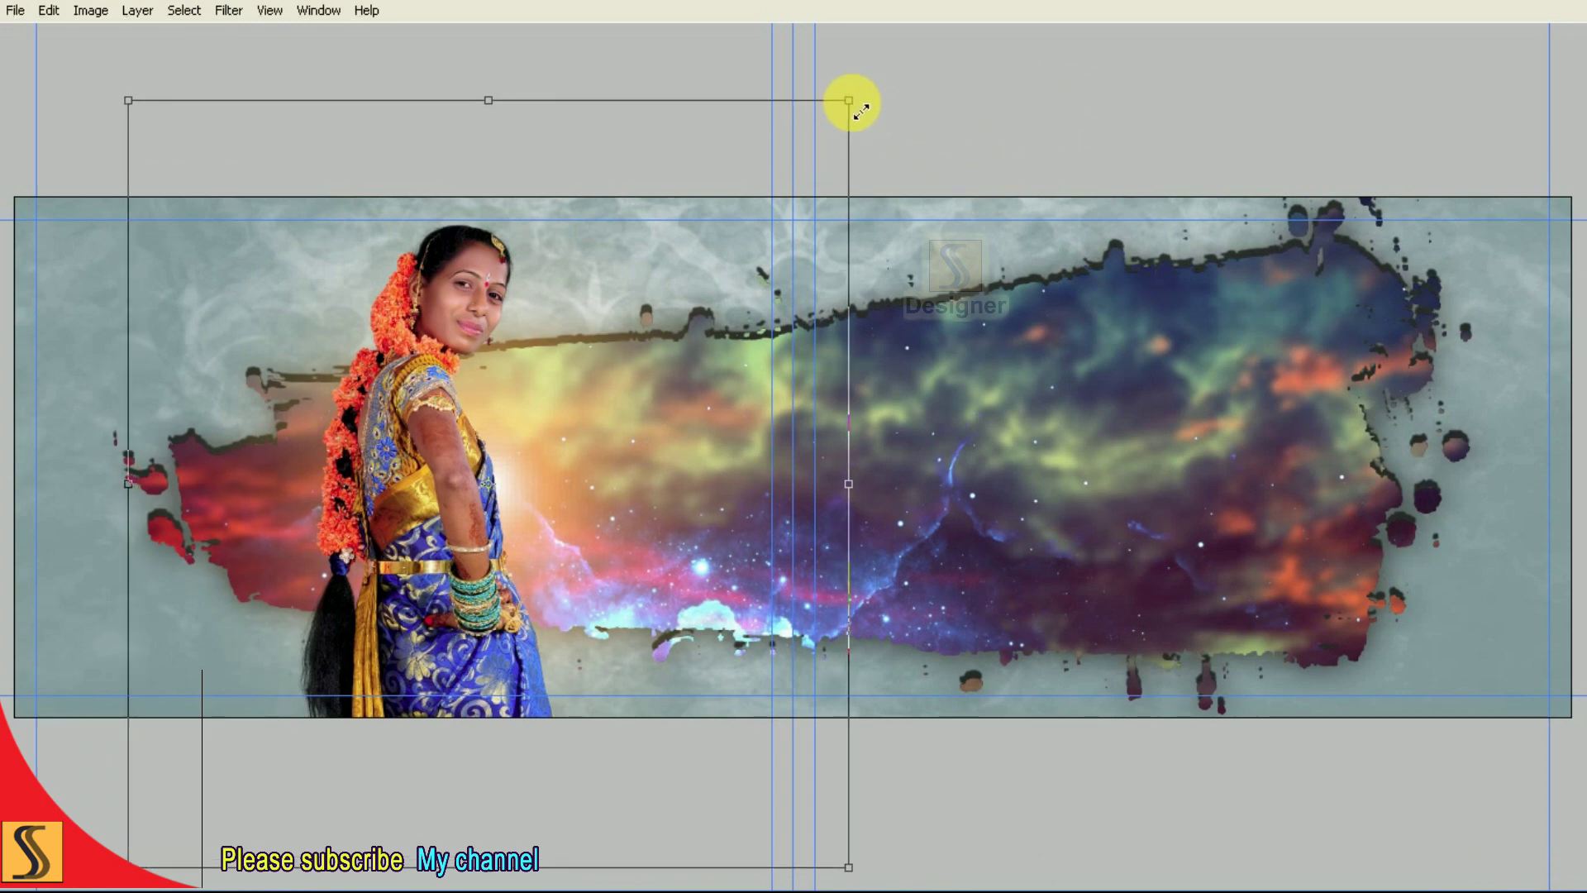
key(Tab)
click(1220, 203)
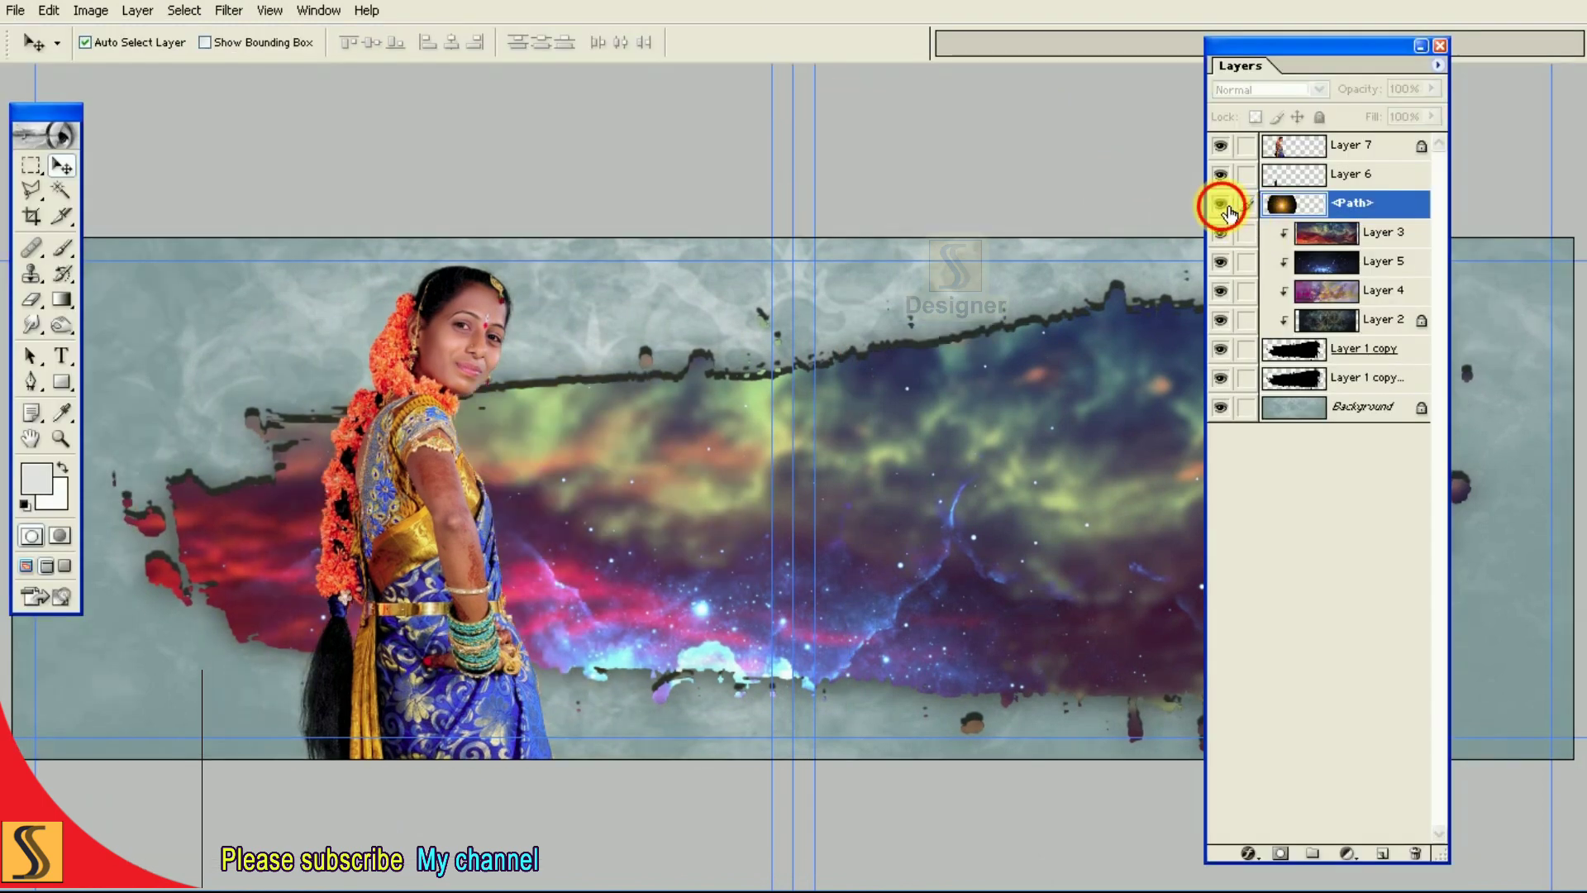
Duplicate the orange glow layer and move the copy above the bride.
click(1439, 65)
click(1337, 142)
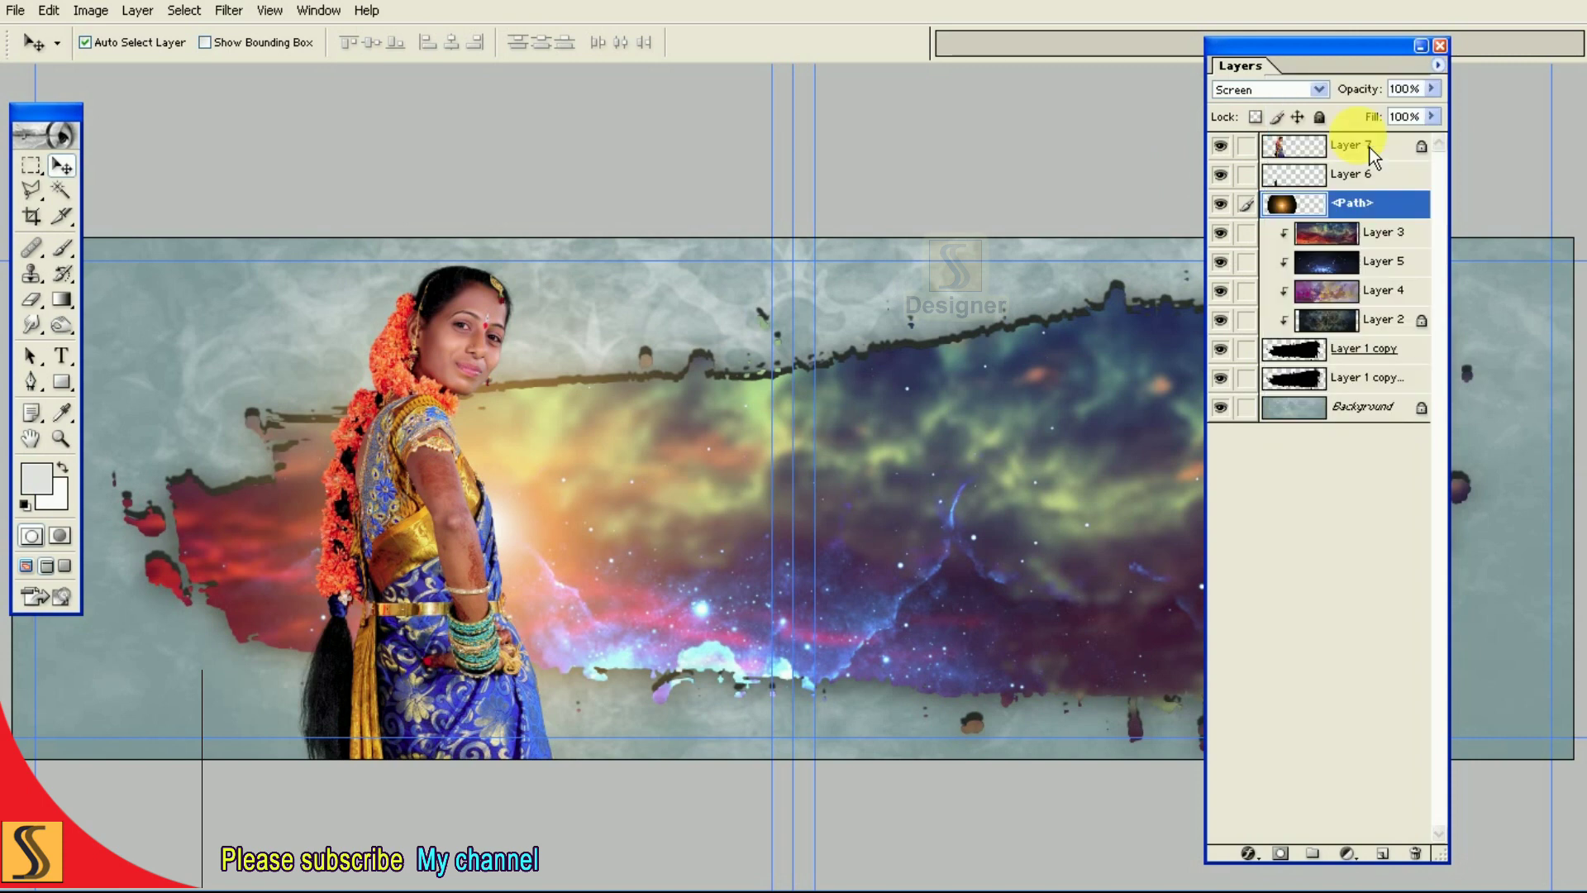
click(1005, 371)
drag(1282, 202, 1287, 142)
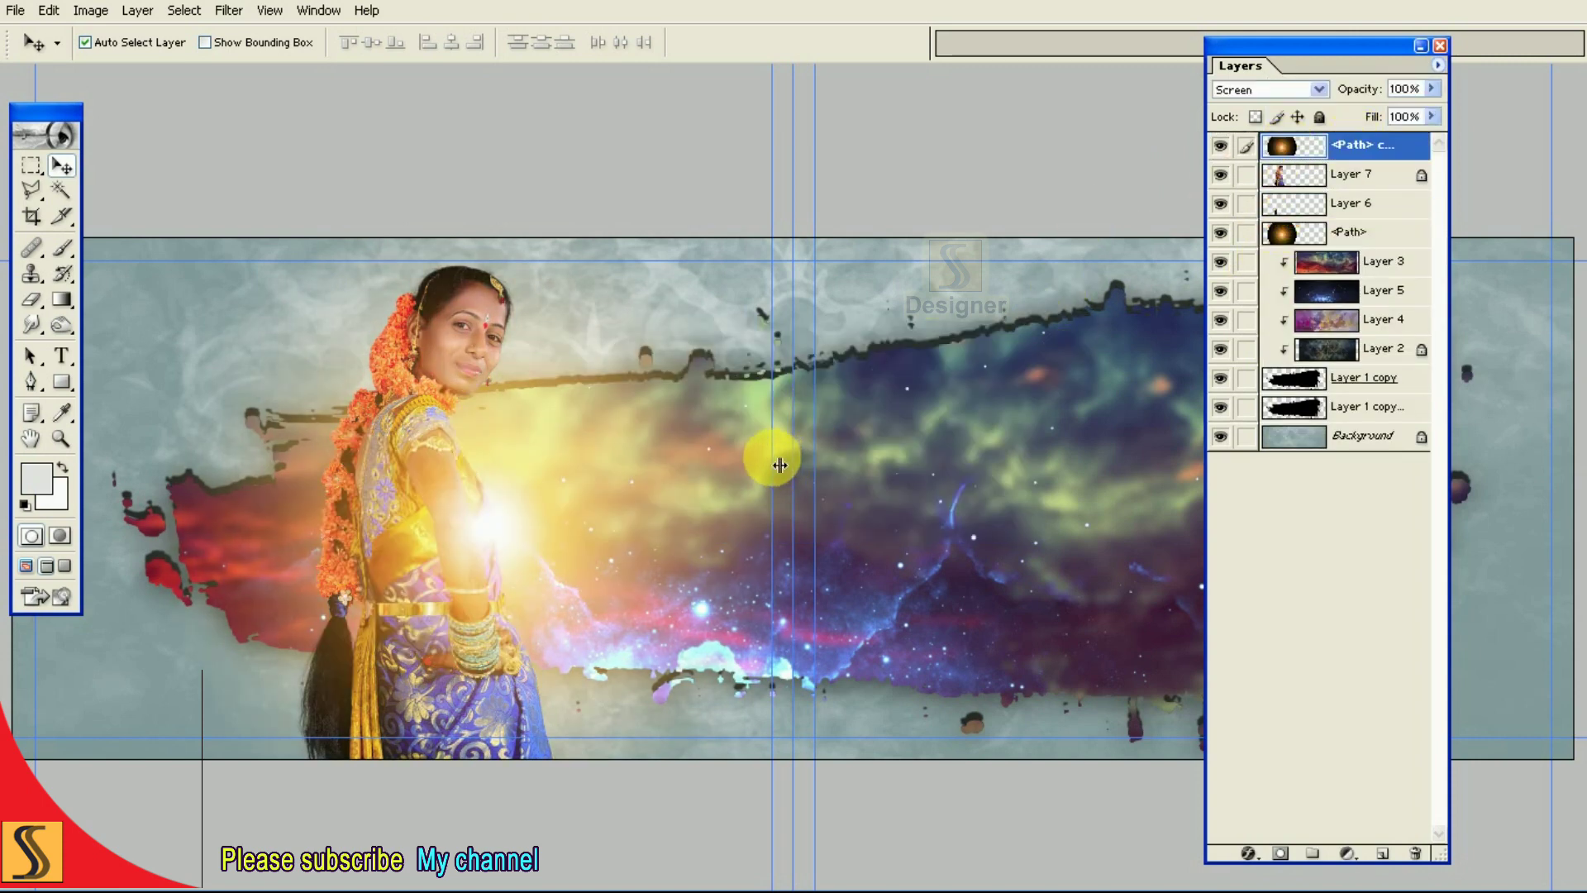
key(Tab)
Shrink the glow copy and position it beside the bride's arm as a bright burst.
key(ctrl+t)
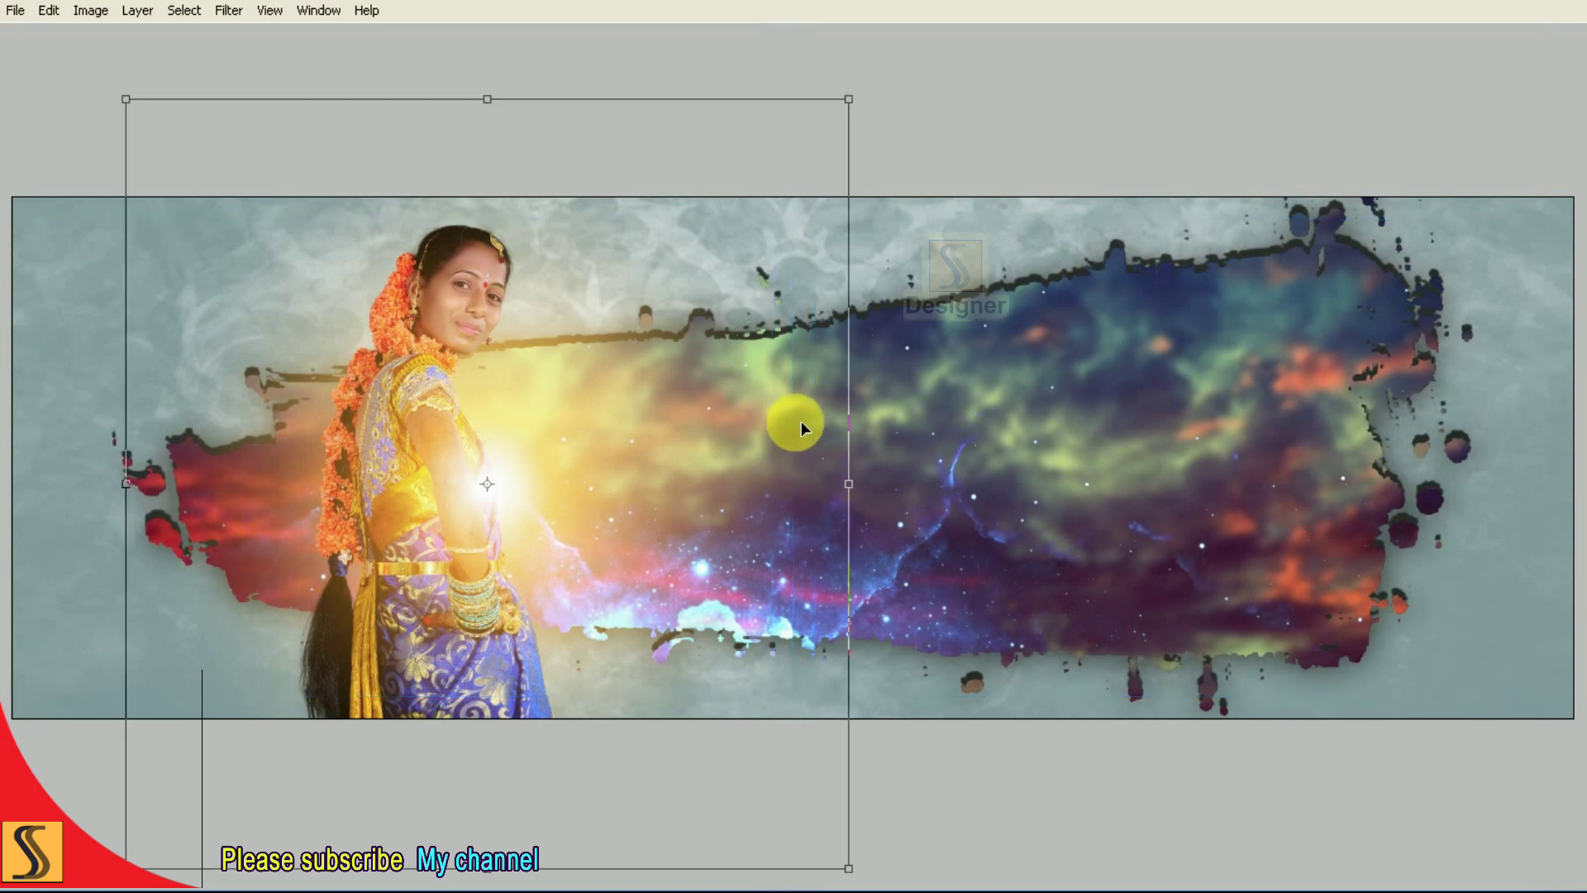
mouse_move(851, 107)
mouse_down()
mouse_move(759, 405)
mouse_move(702, 457)
mouse_up()
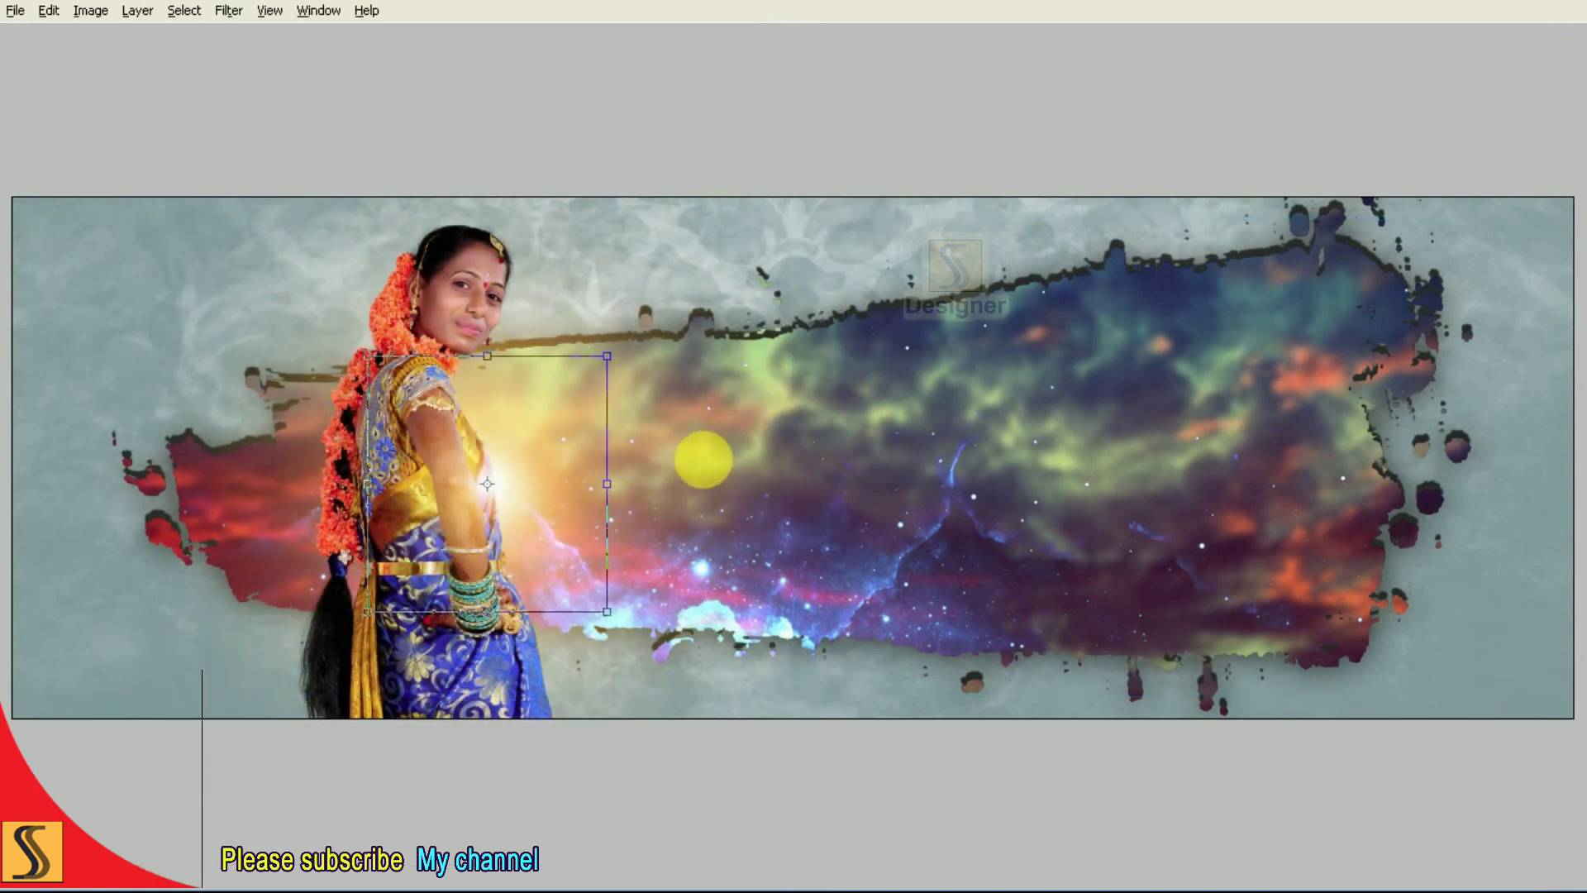
drag(549, 478, 558, 459)
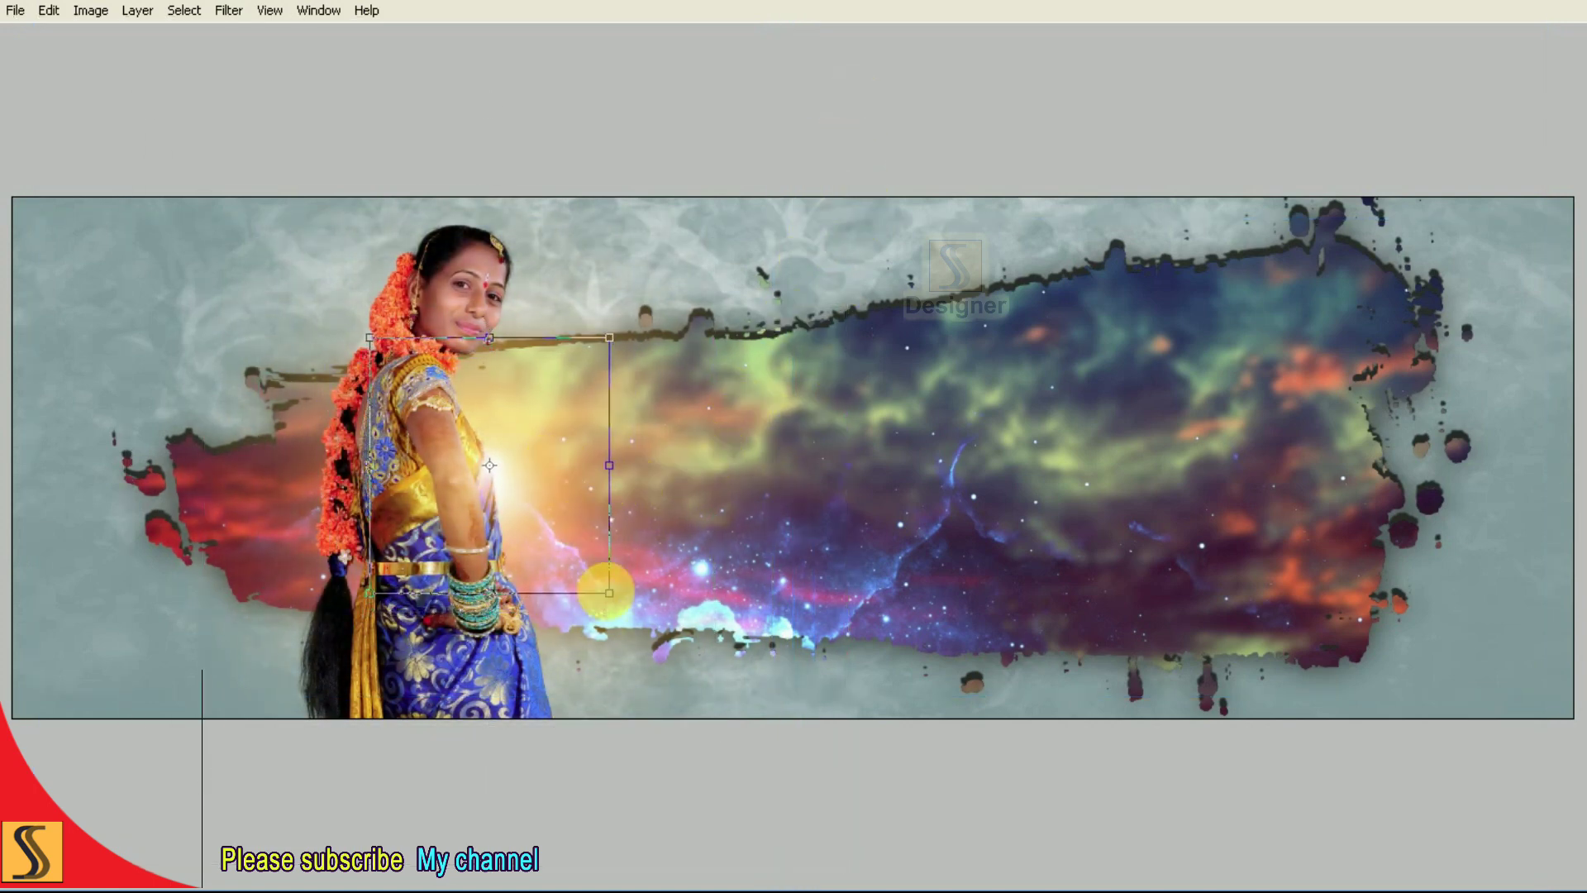
drag(609, 593, 585, 569)
mouse_move(524, 494)
mouse_down()
mouse_move(617, 496)
mouse_move(547, 589)
mouse_up()
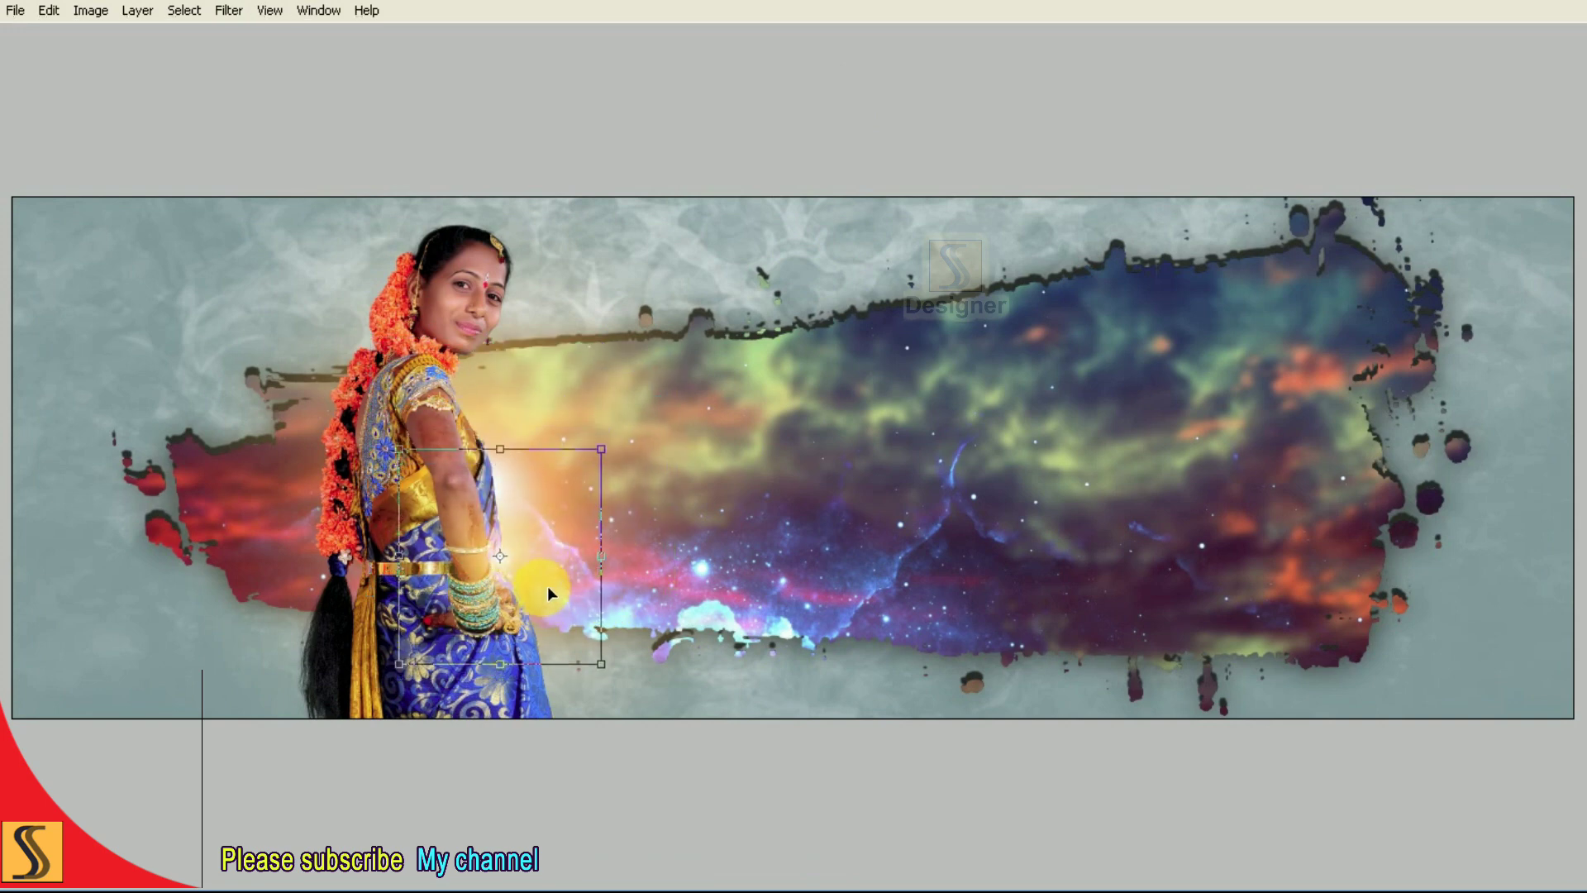
drag(548, 590, 544, 555)
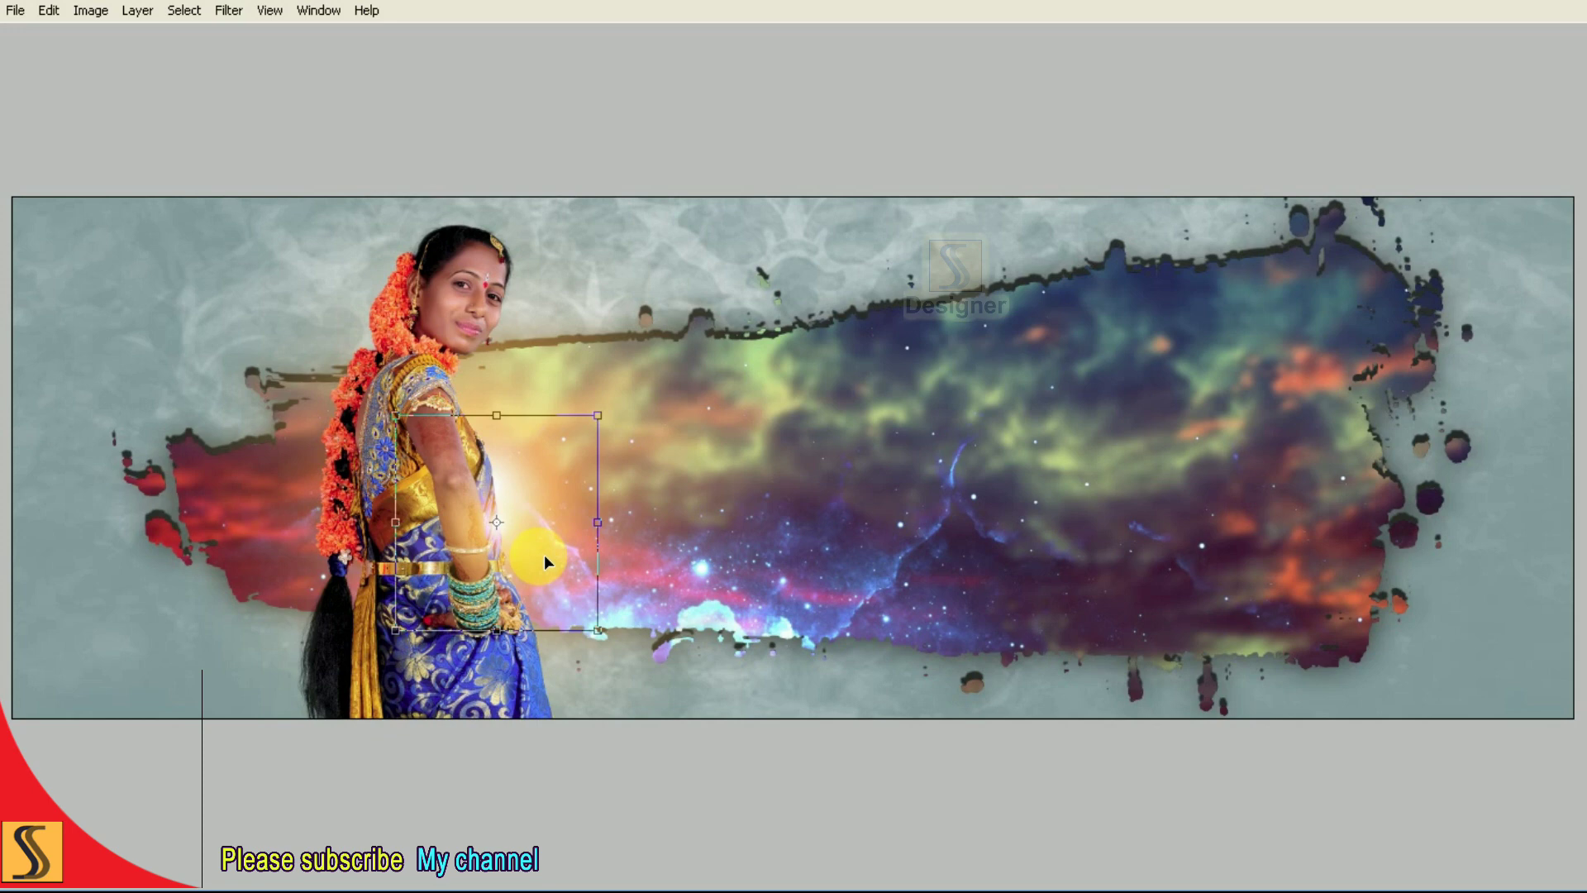
drag(598, 630, 571, 608)
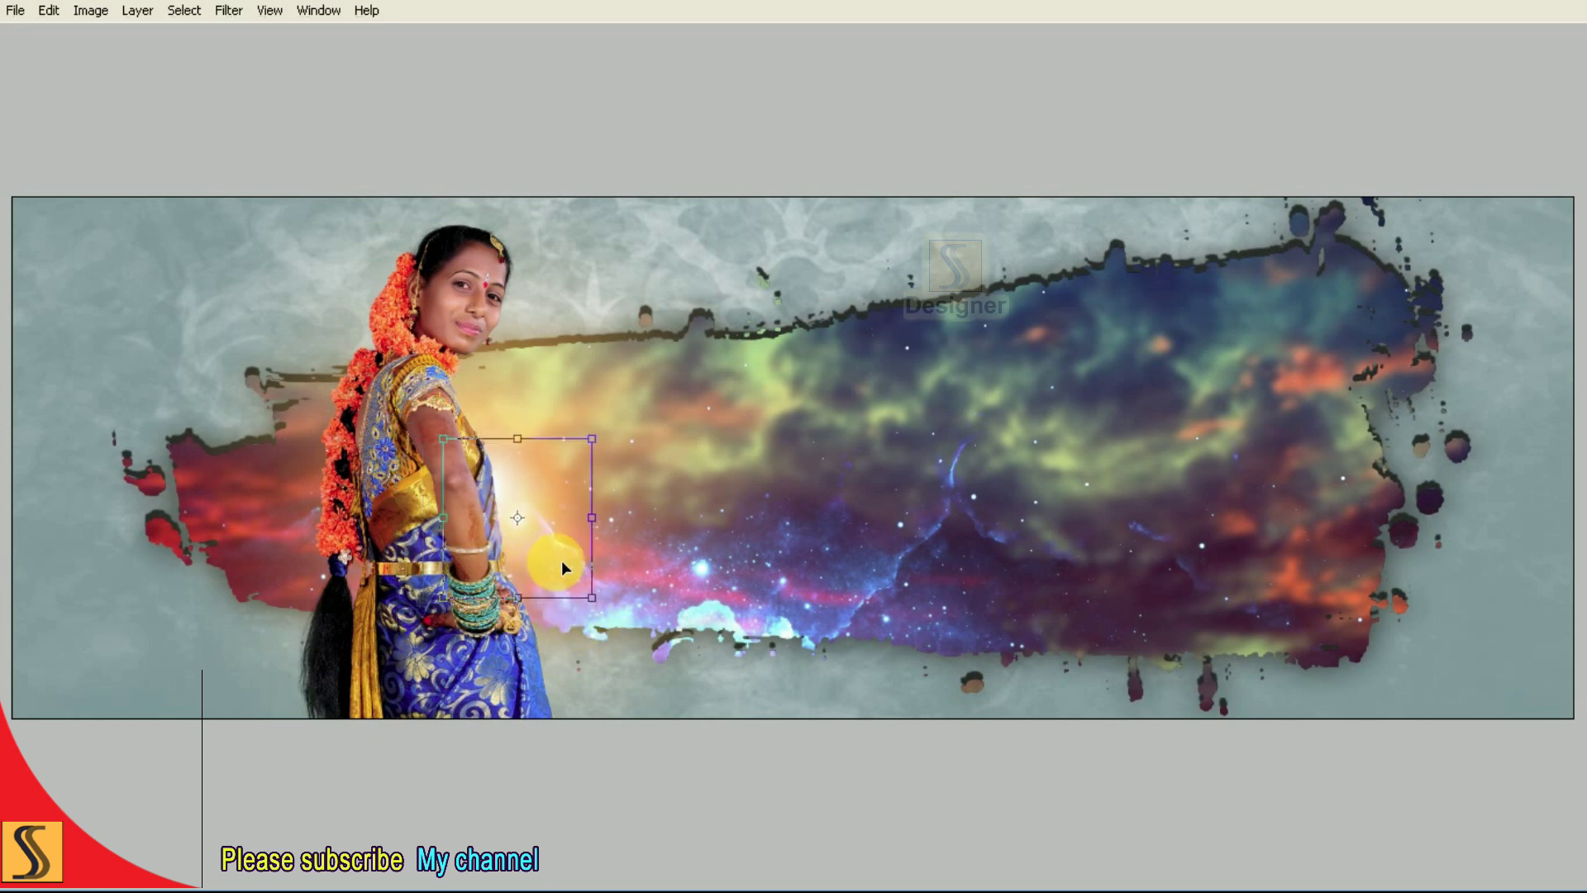
key(Right)
key(Right)
key(Right)
key(Up)
key(Up)
key(Up)
double_click(537, 566)
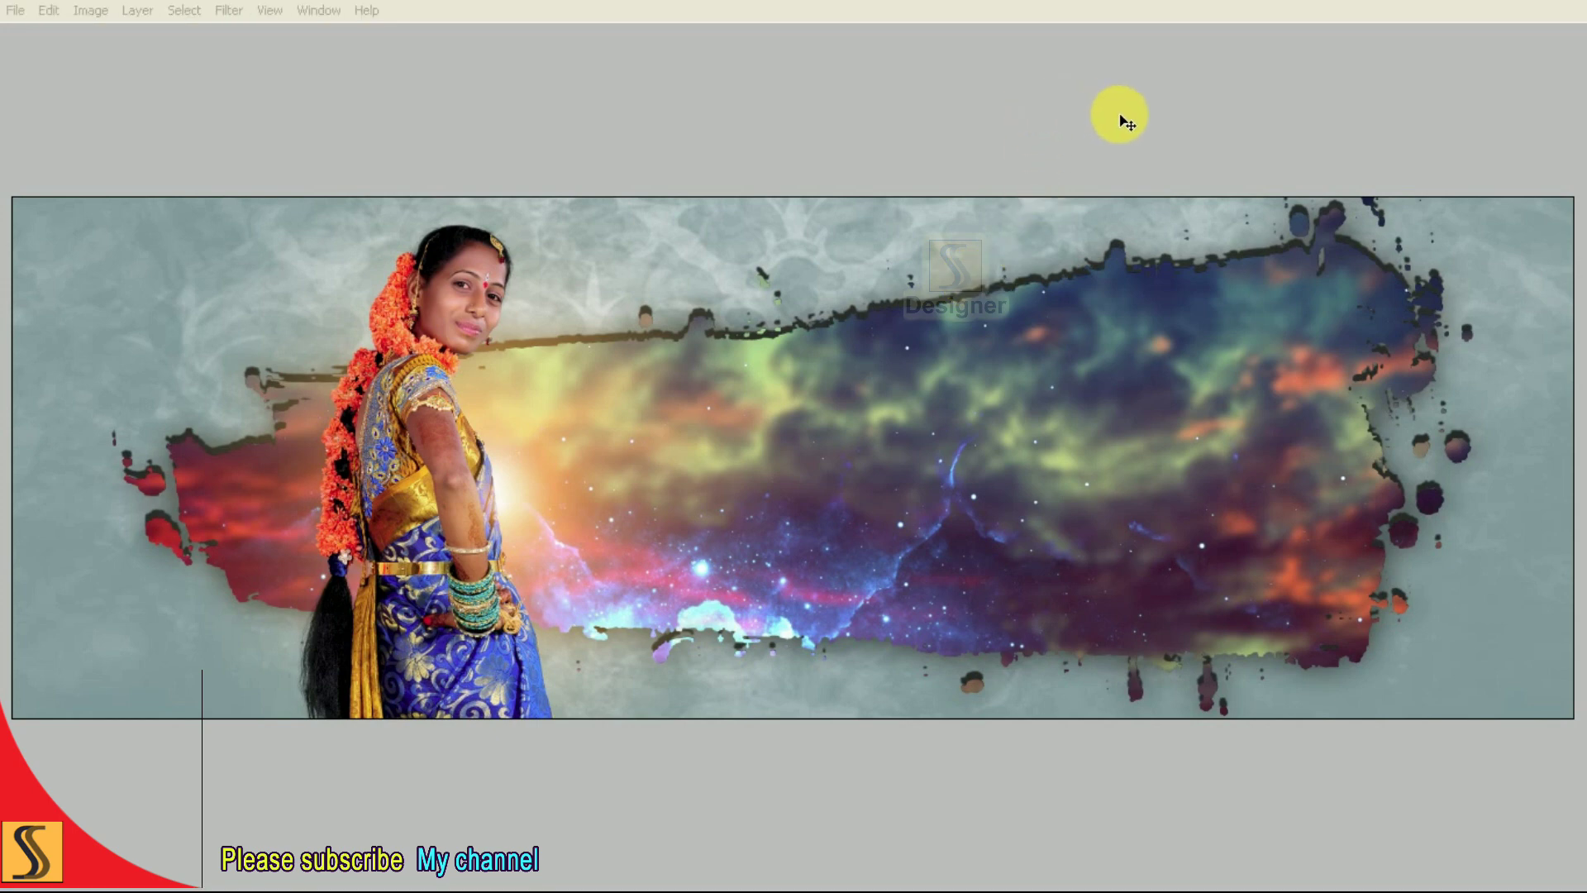
key(f)
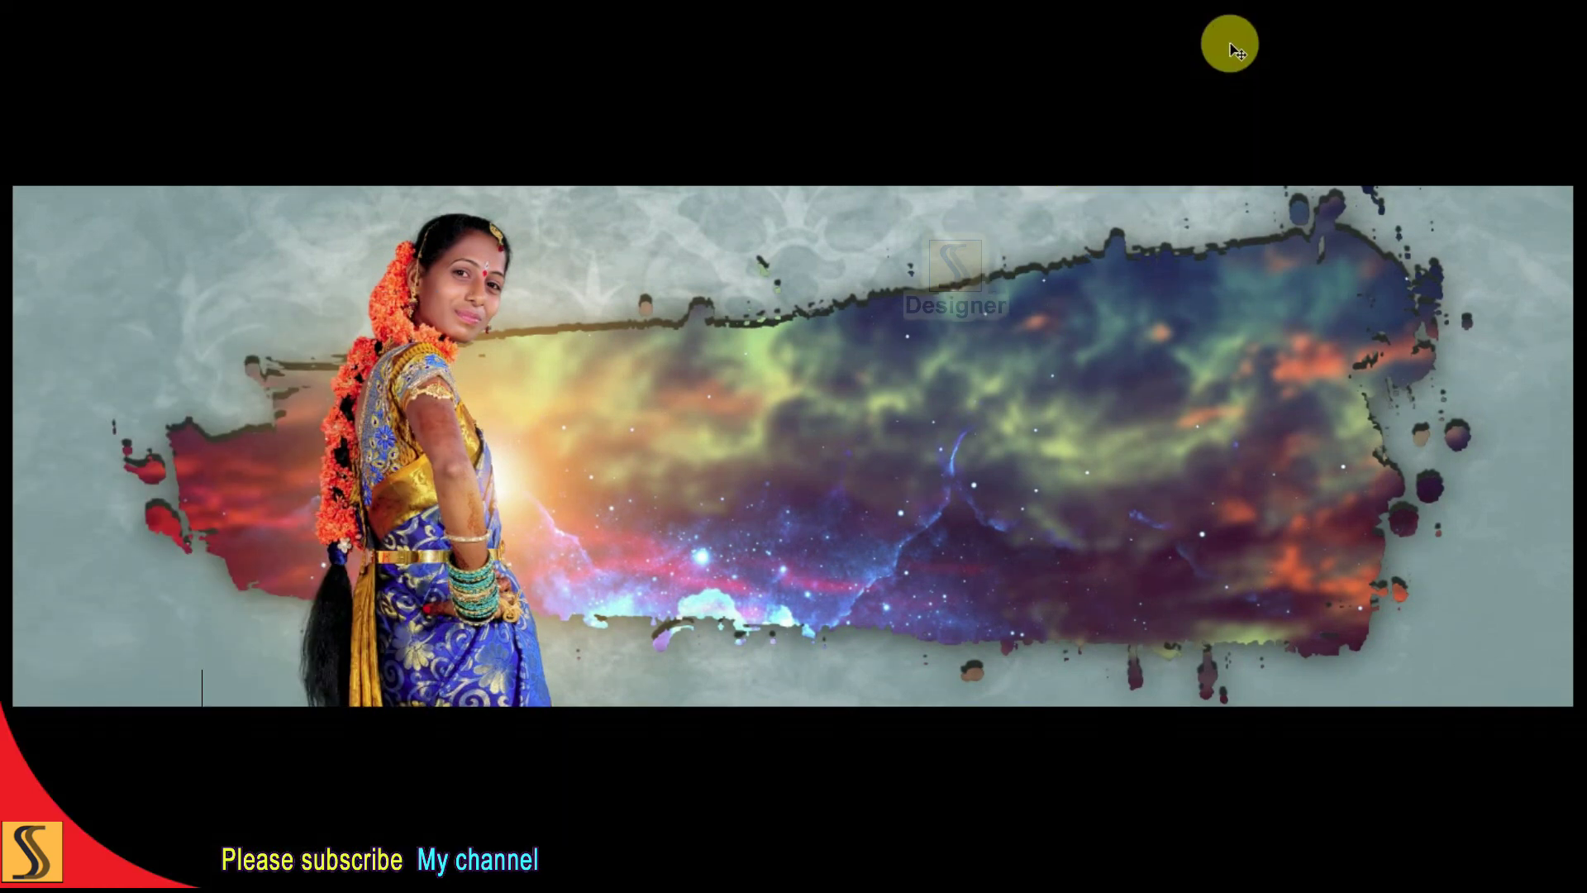
Select the groom's Layer 2 in DSC_0757.psd and drag him onto the banner's right side.
key(f)
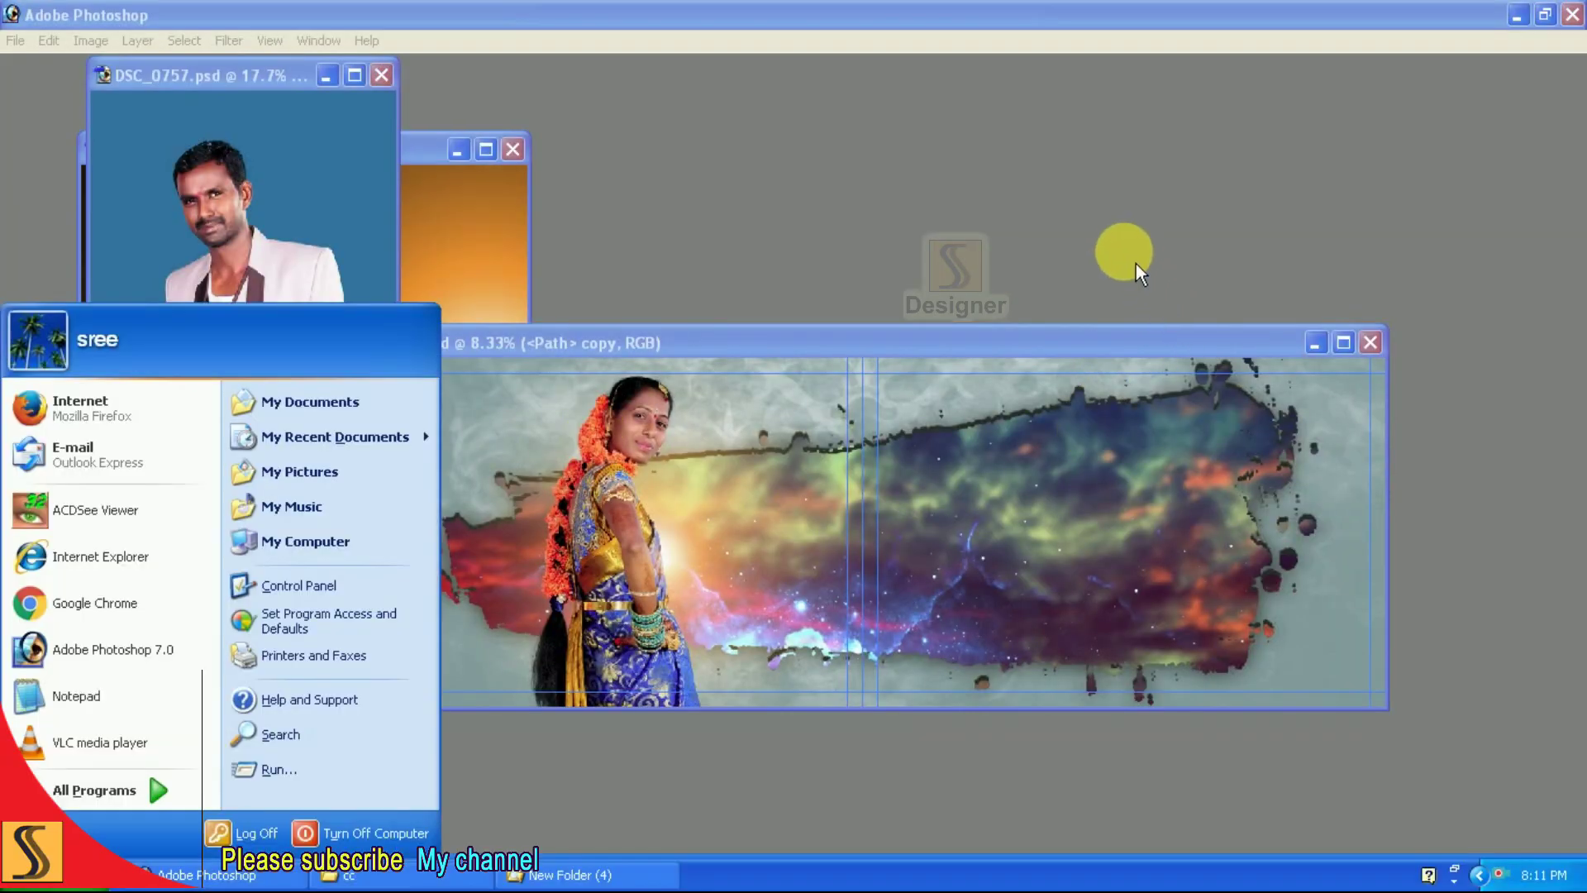
key(F7)
click(1221, 309)
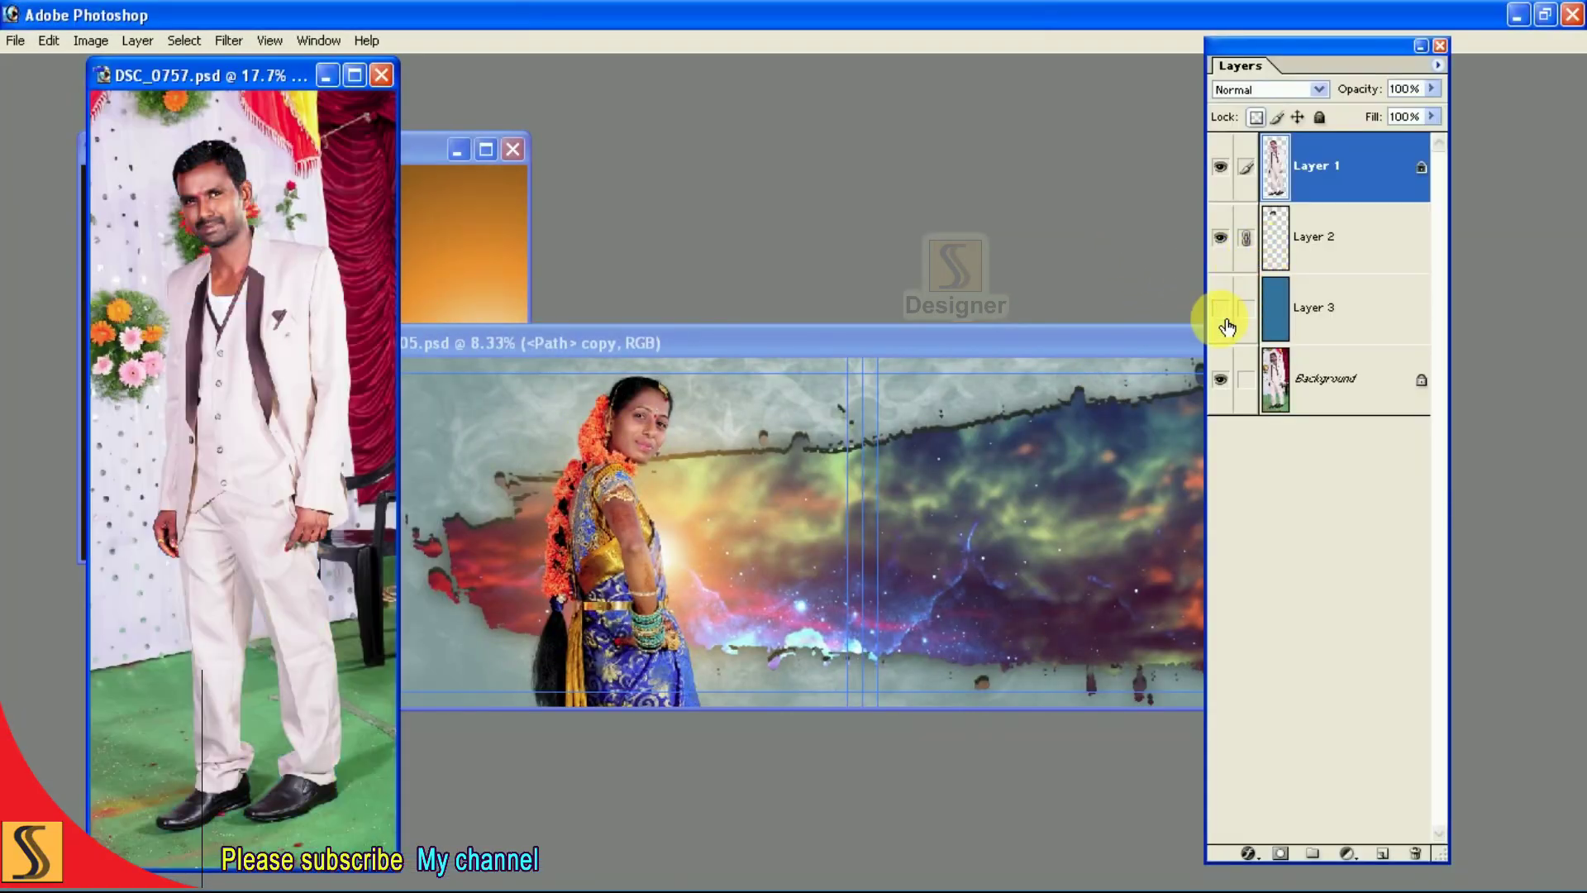
click(1222, 311)
click(1221, 310)
click(1311, 238)
key(F7)
drag(277, 389, 1017, 368)
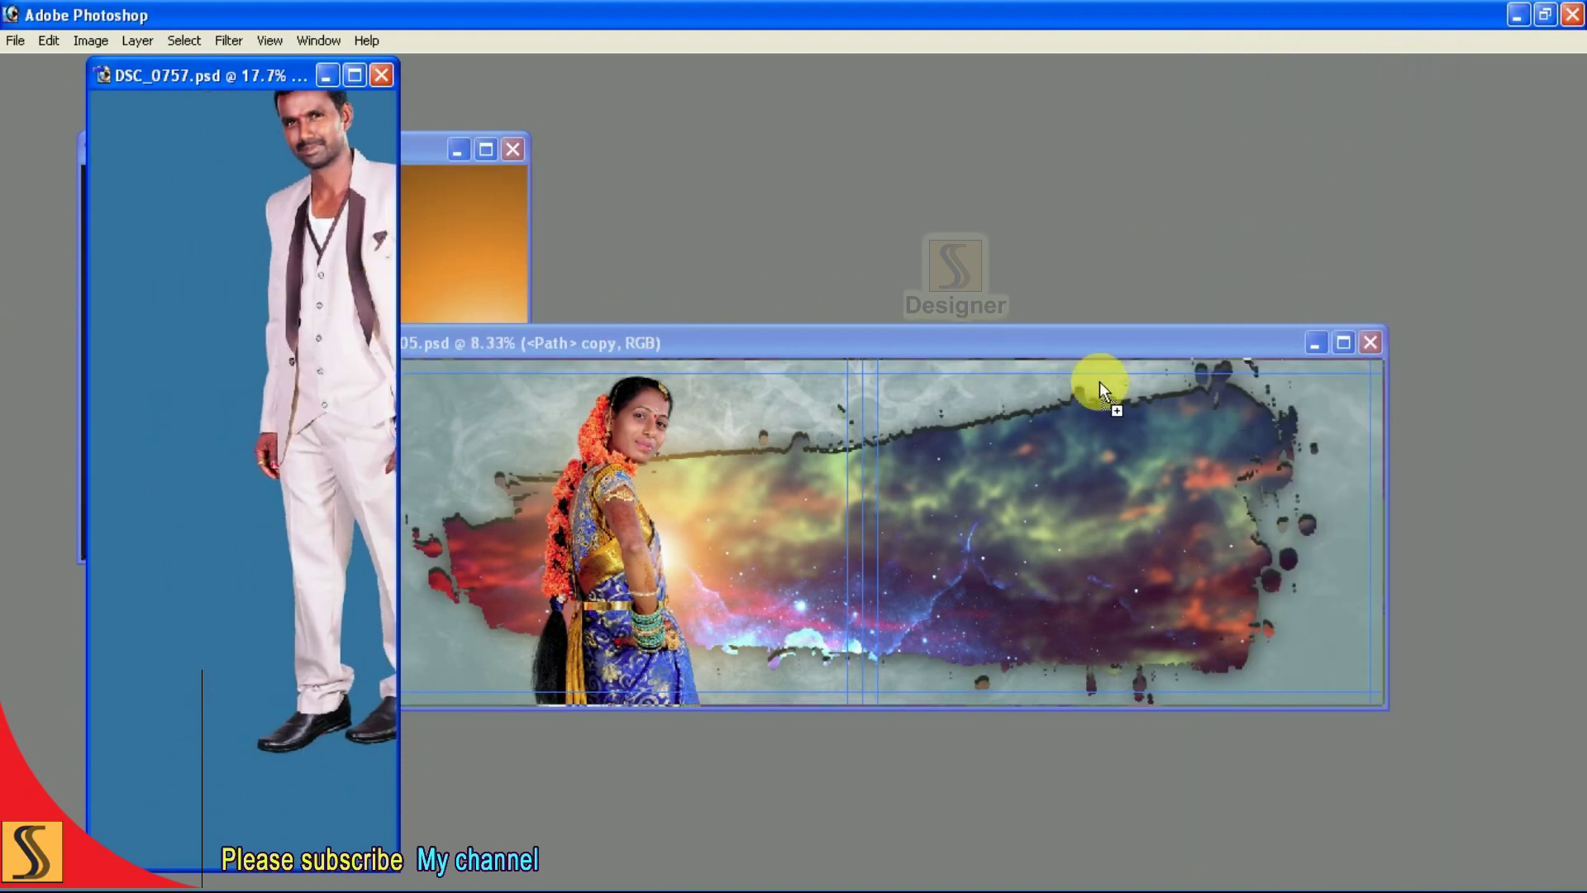
drag(1109, 492, 1108, 494)
Shrink the groom, place him near the banner's centre, and tilt him slightly clockwise.
key(f)
key(f)
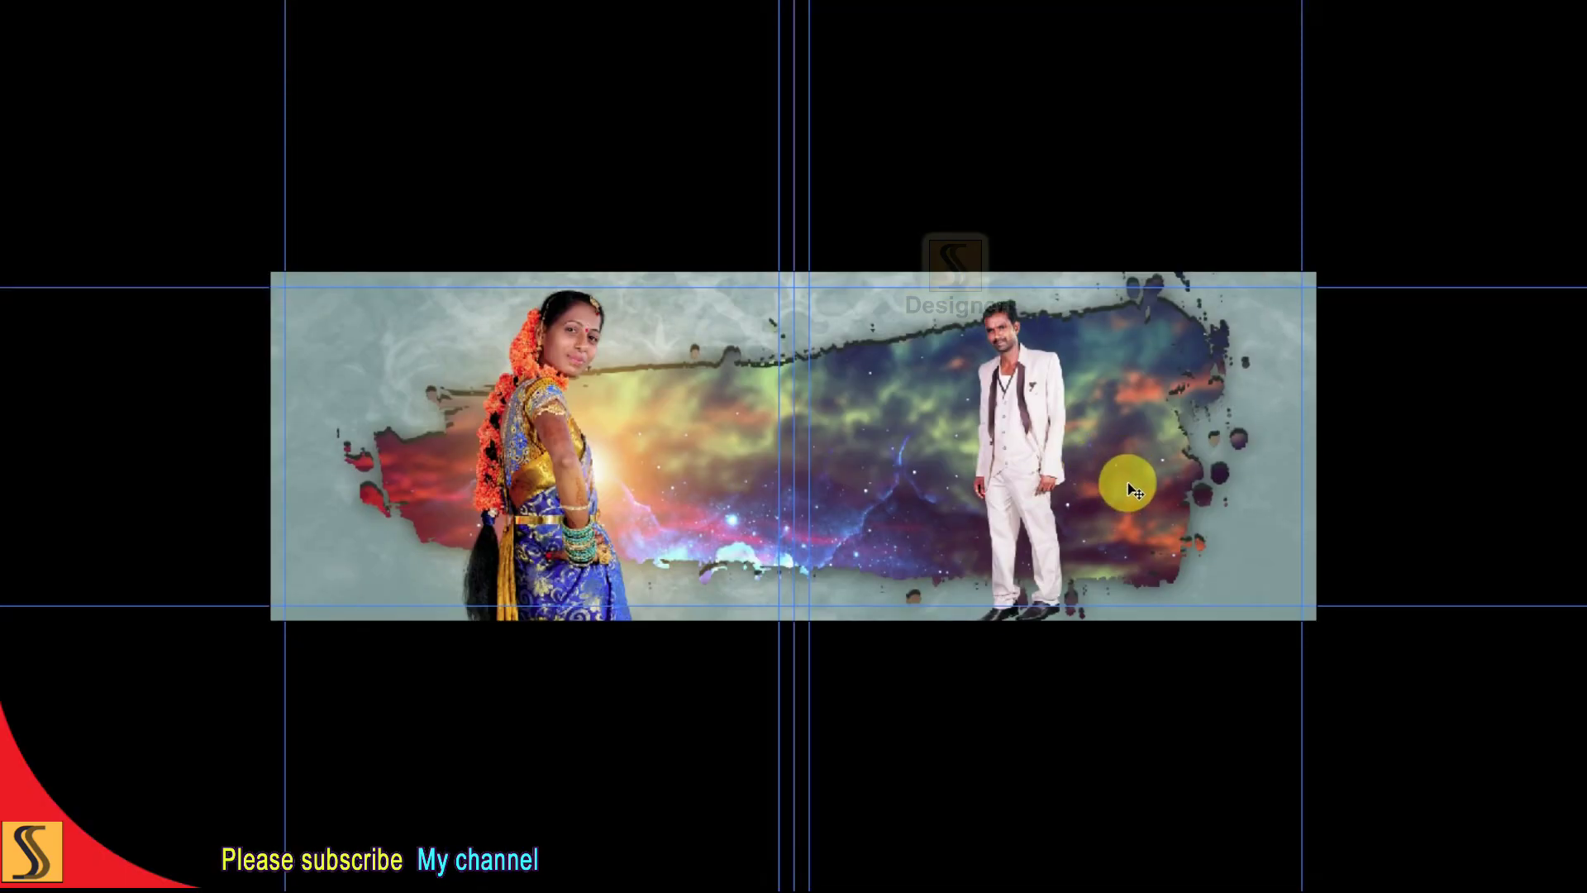
key(ctrl+0)
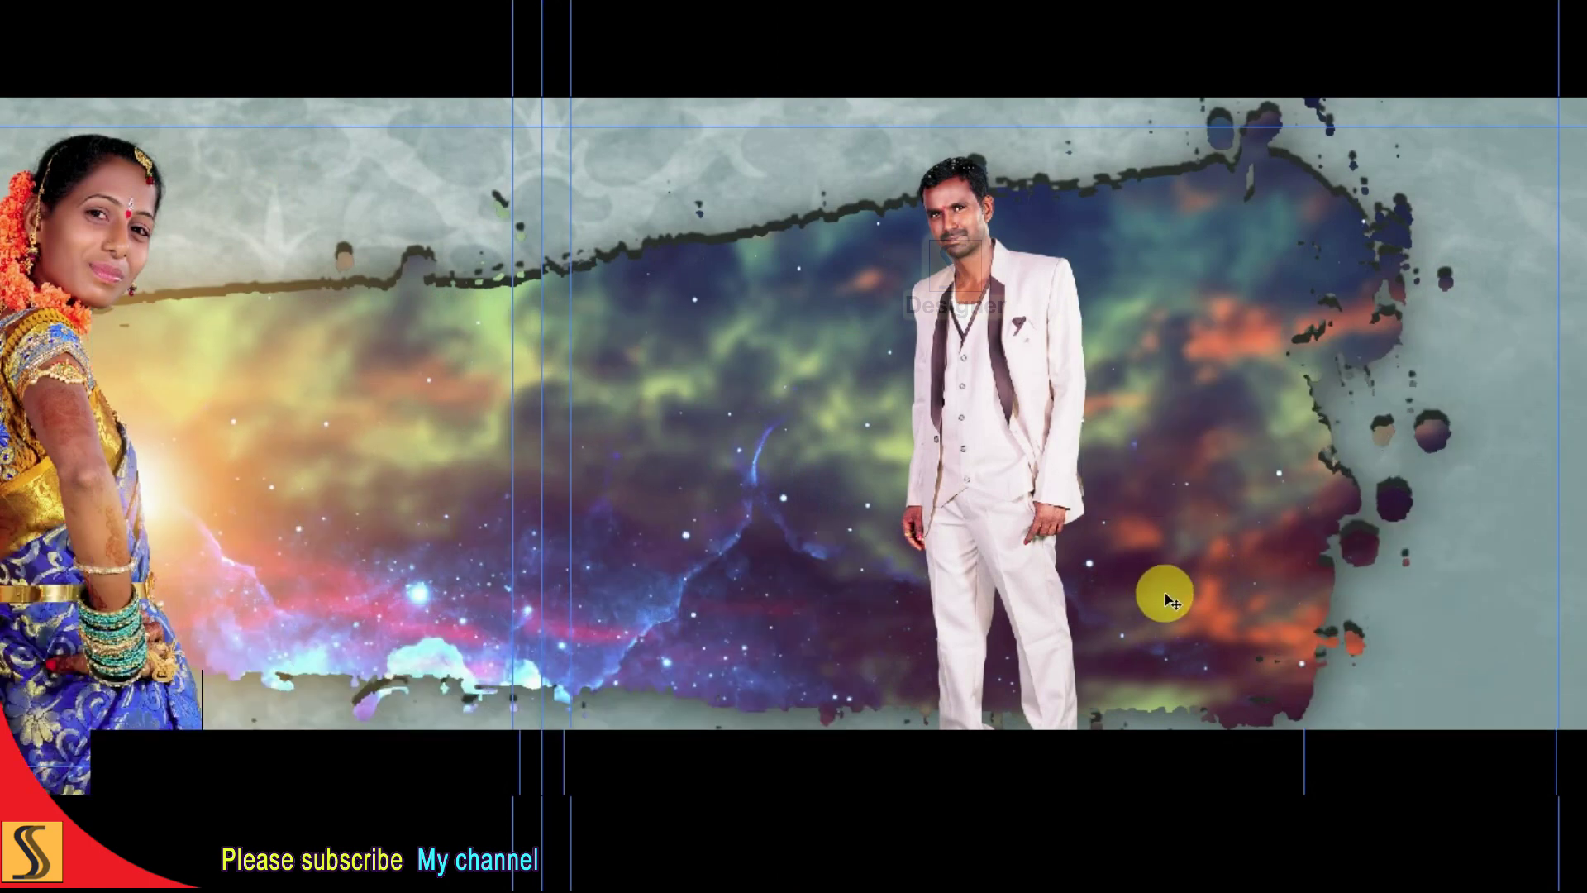
drag(1087, 802, 1028, 638)
mouse_move(1013, 578)
mouse_down()
mouse_move(978, 632)
mouse_move(968, 618)
mouse_up()
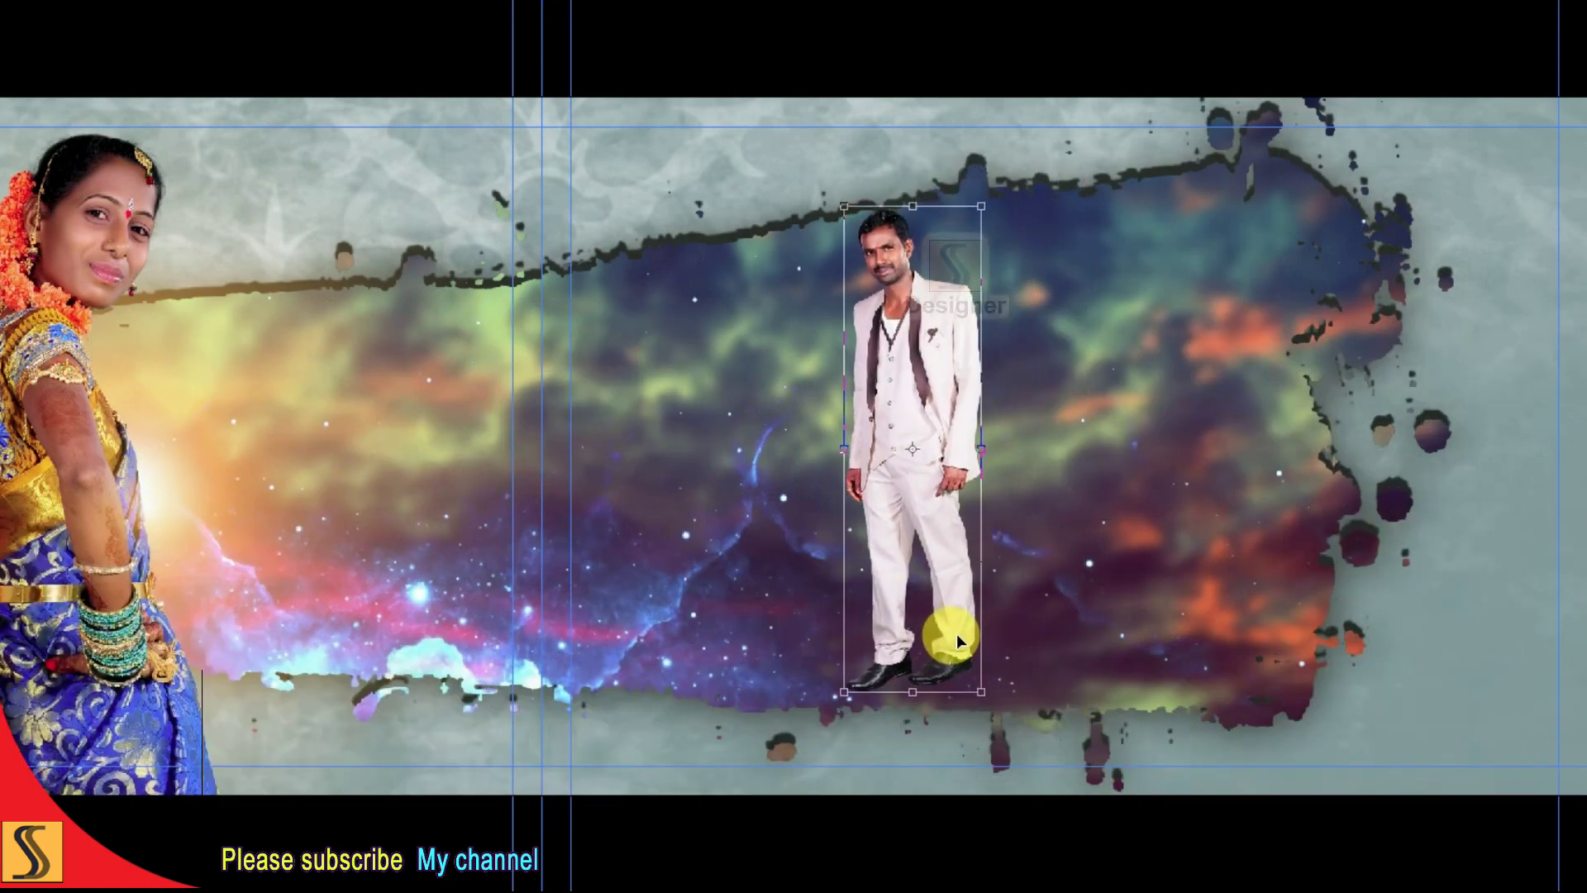
drag(977, 206, 951, 322)
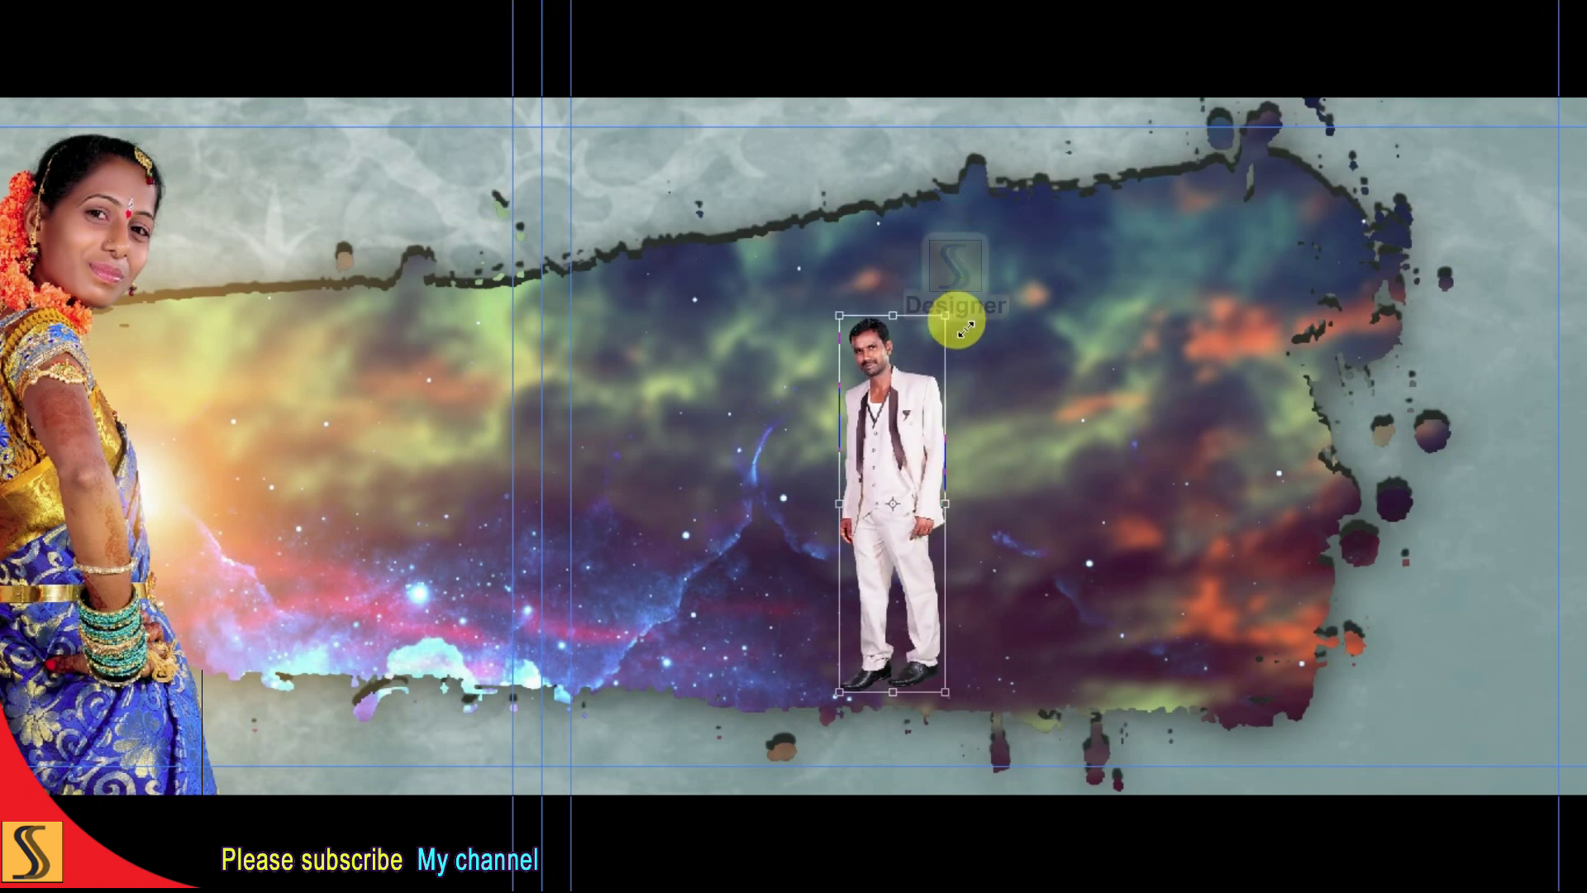
drag(898, 400, 876, 395)
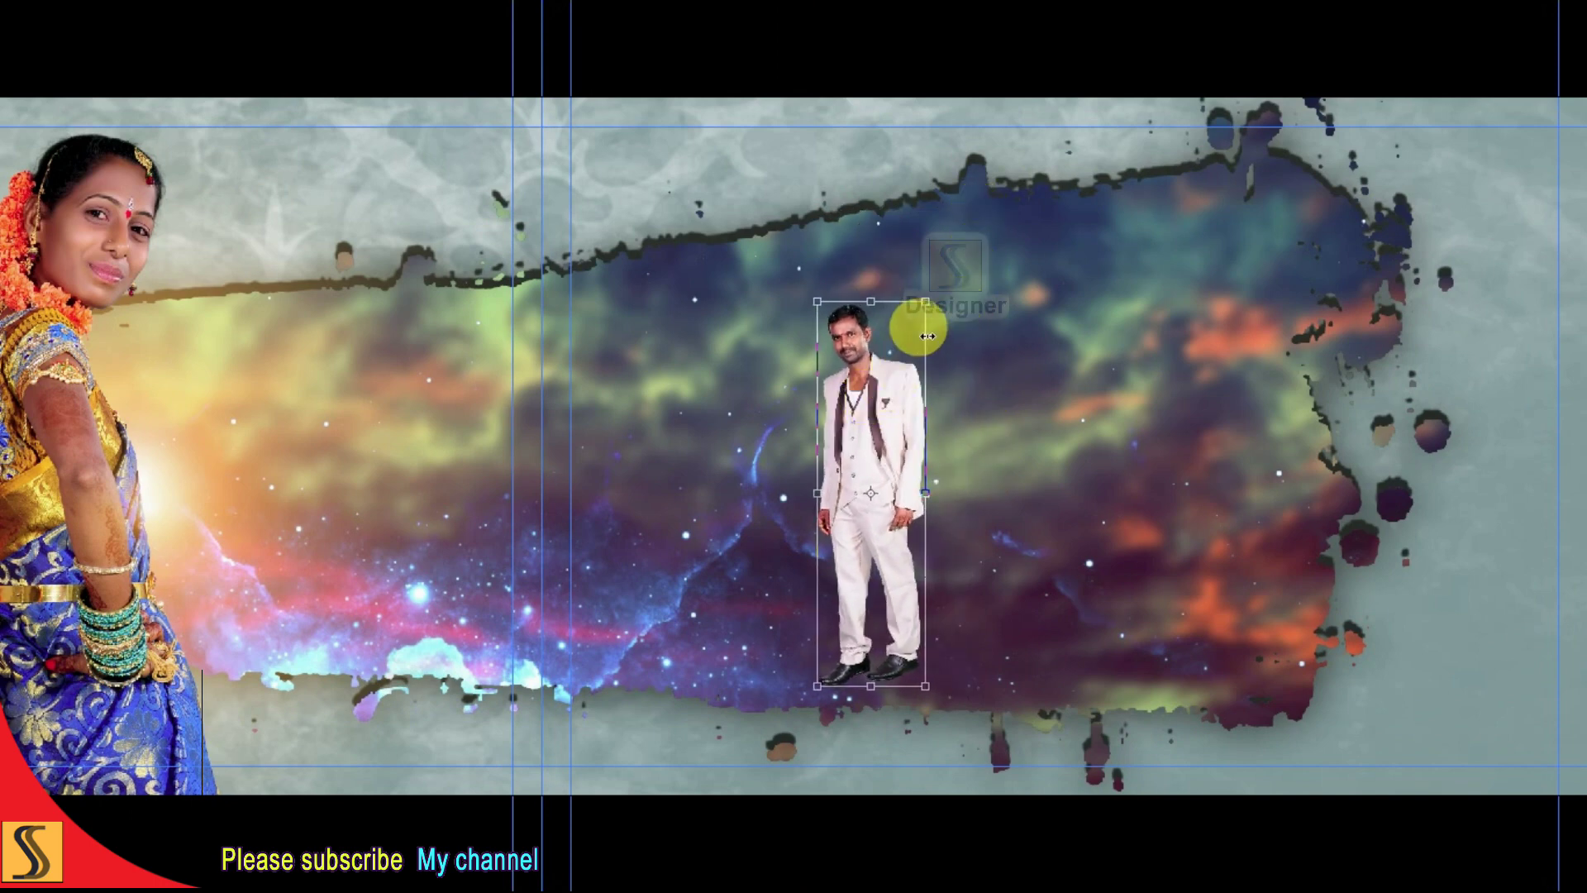
drag(937, 308, 934, 292)
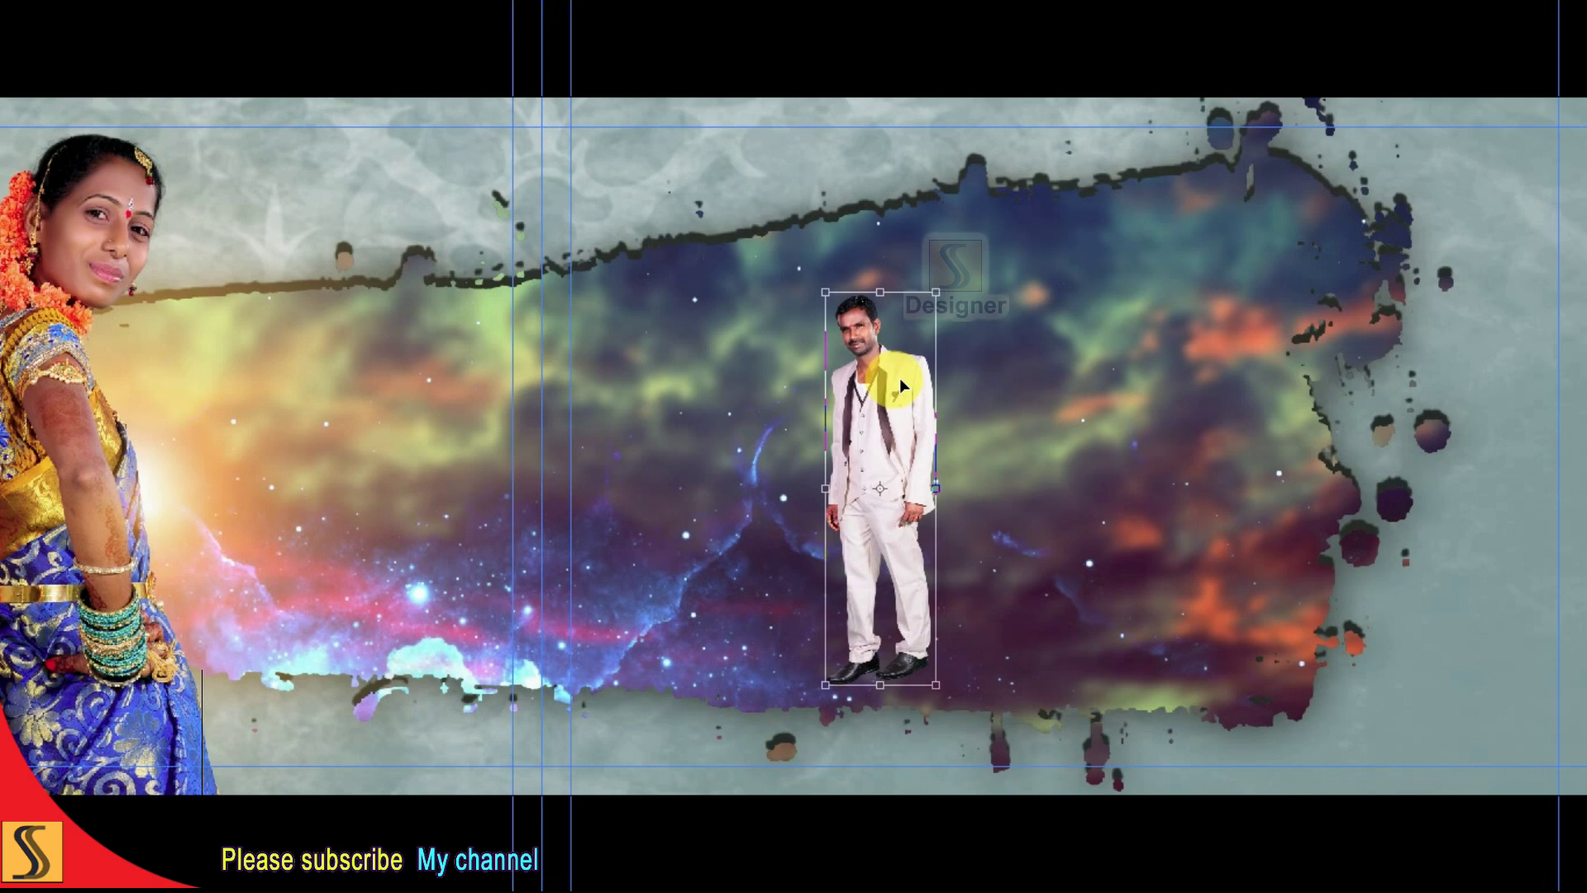
drag(937, 289, 963, 287)
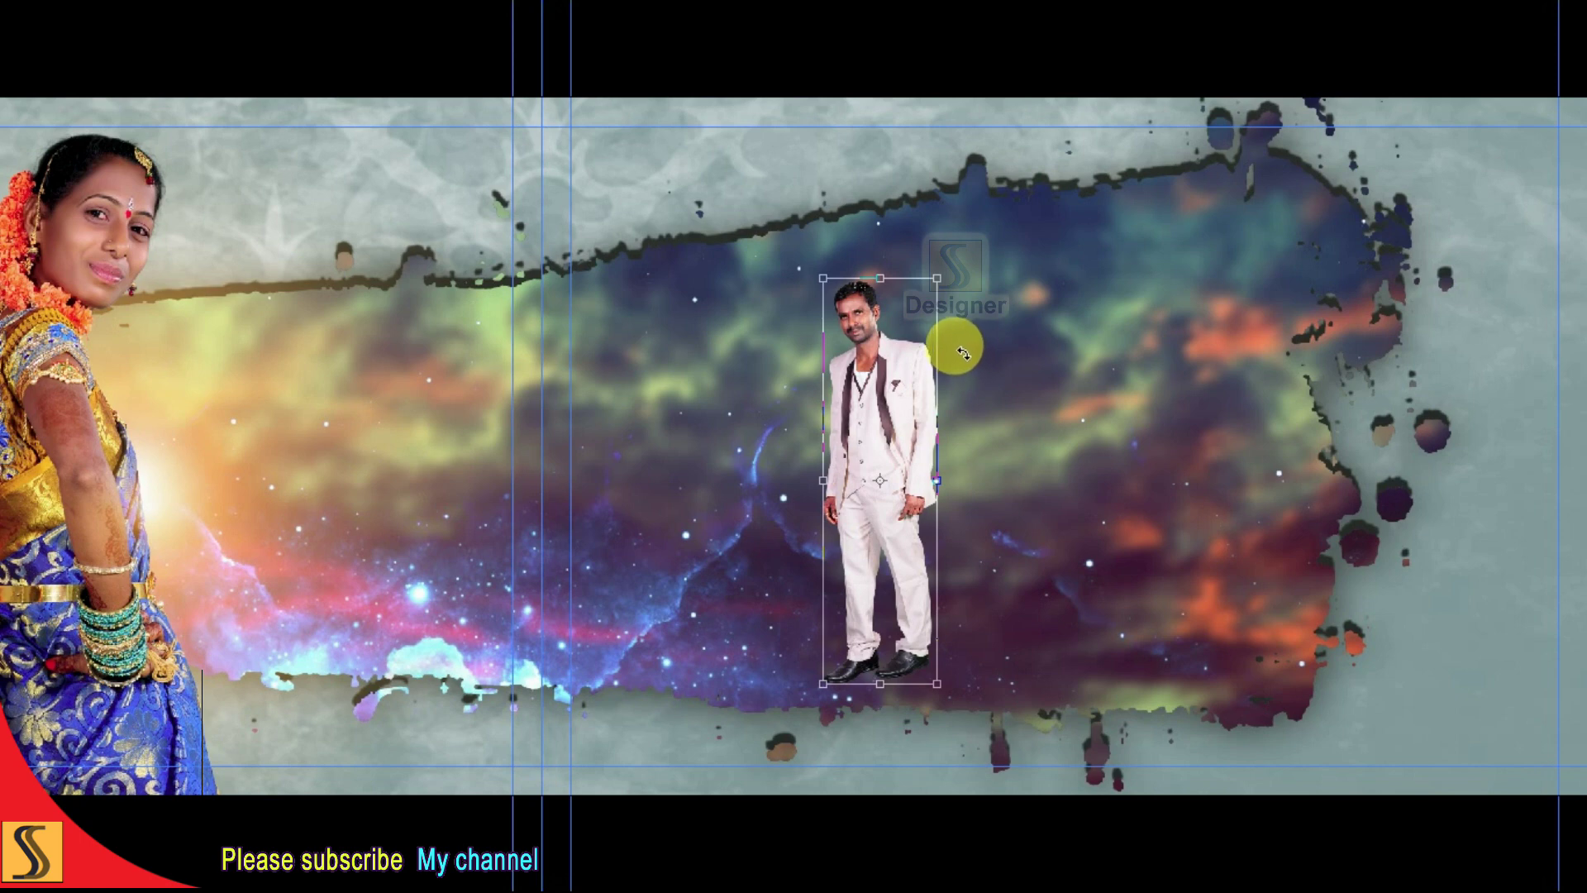
drag(963, 339, 980, 231)
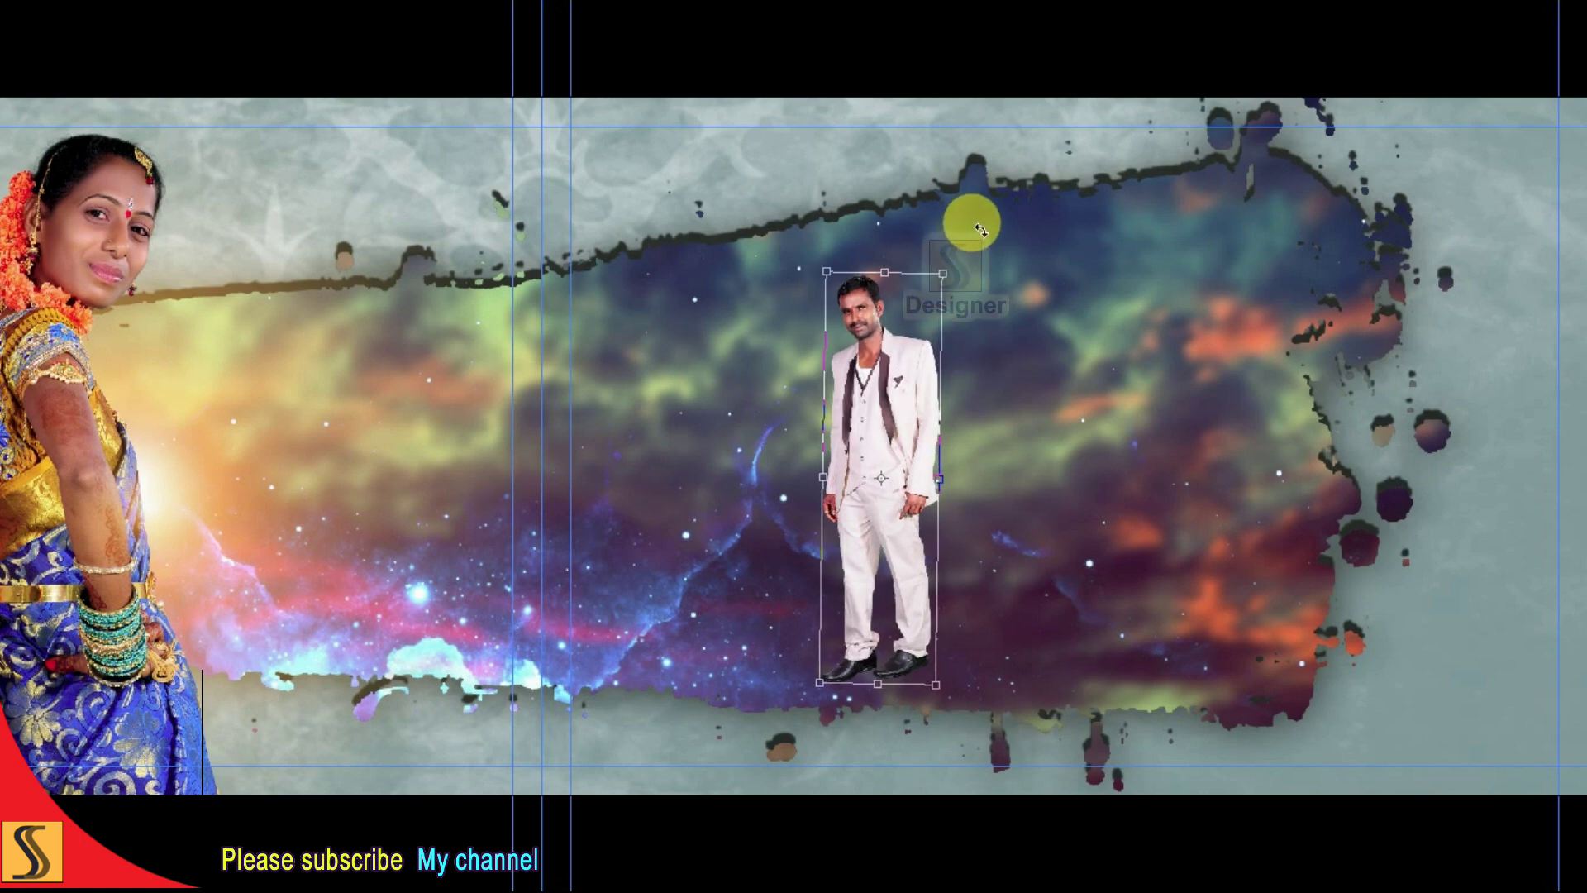
key(F7)
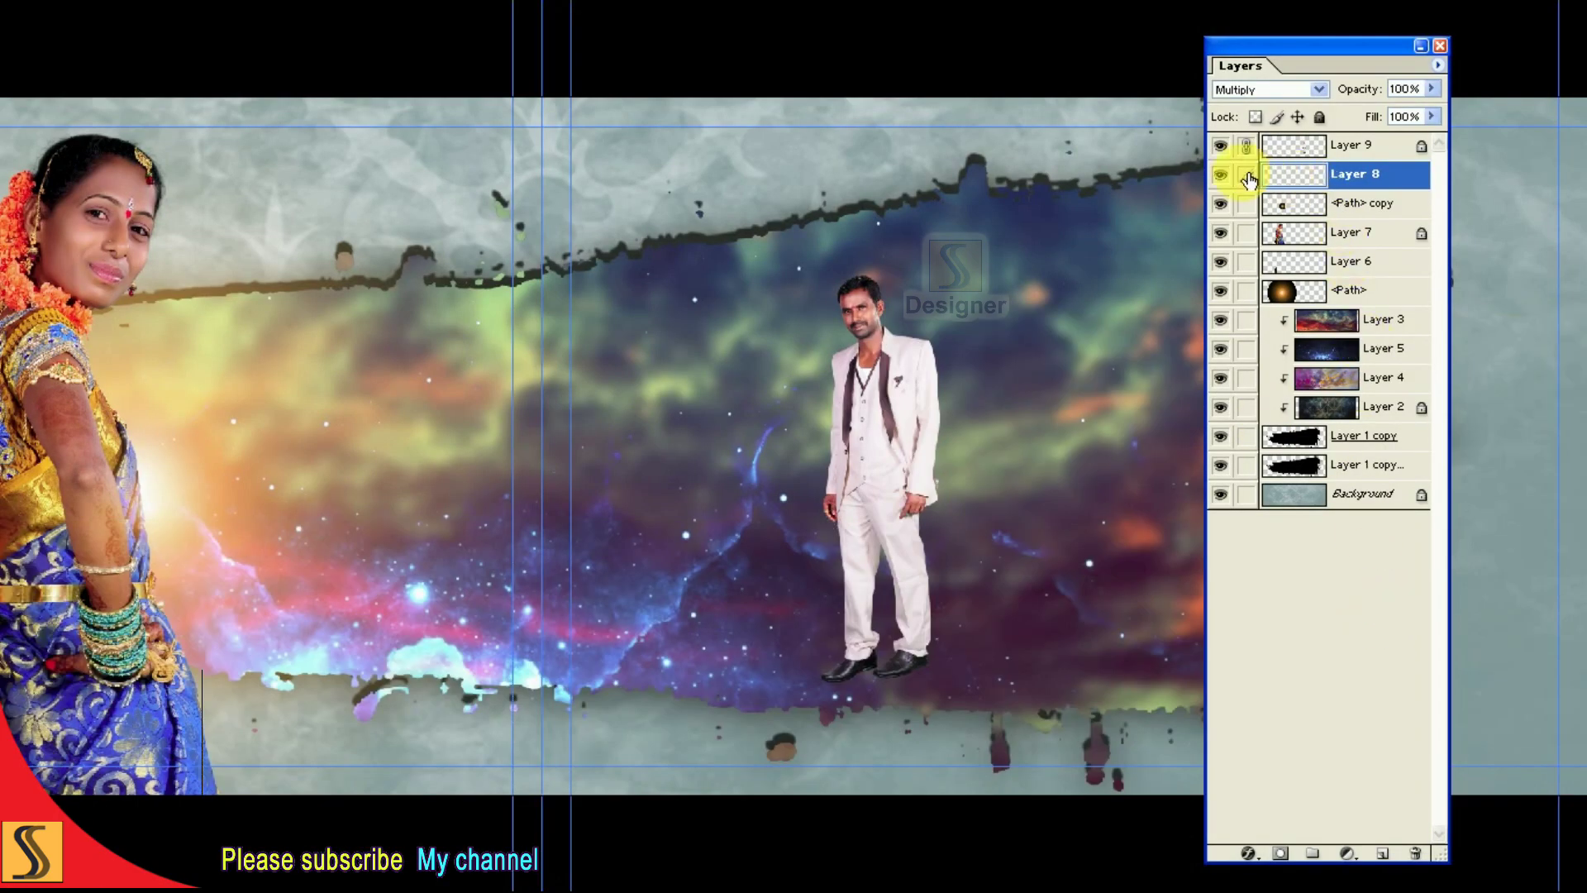
Duplicate the groom's Layer 9 as Layer 9 copy.
click(907, 401)
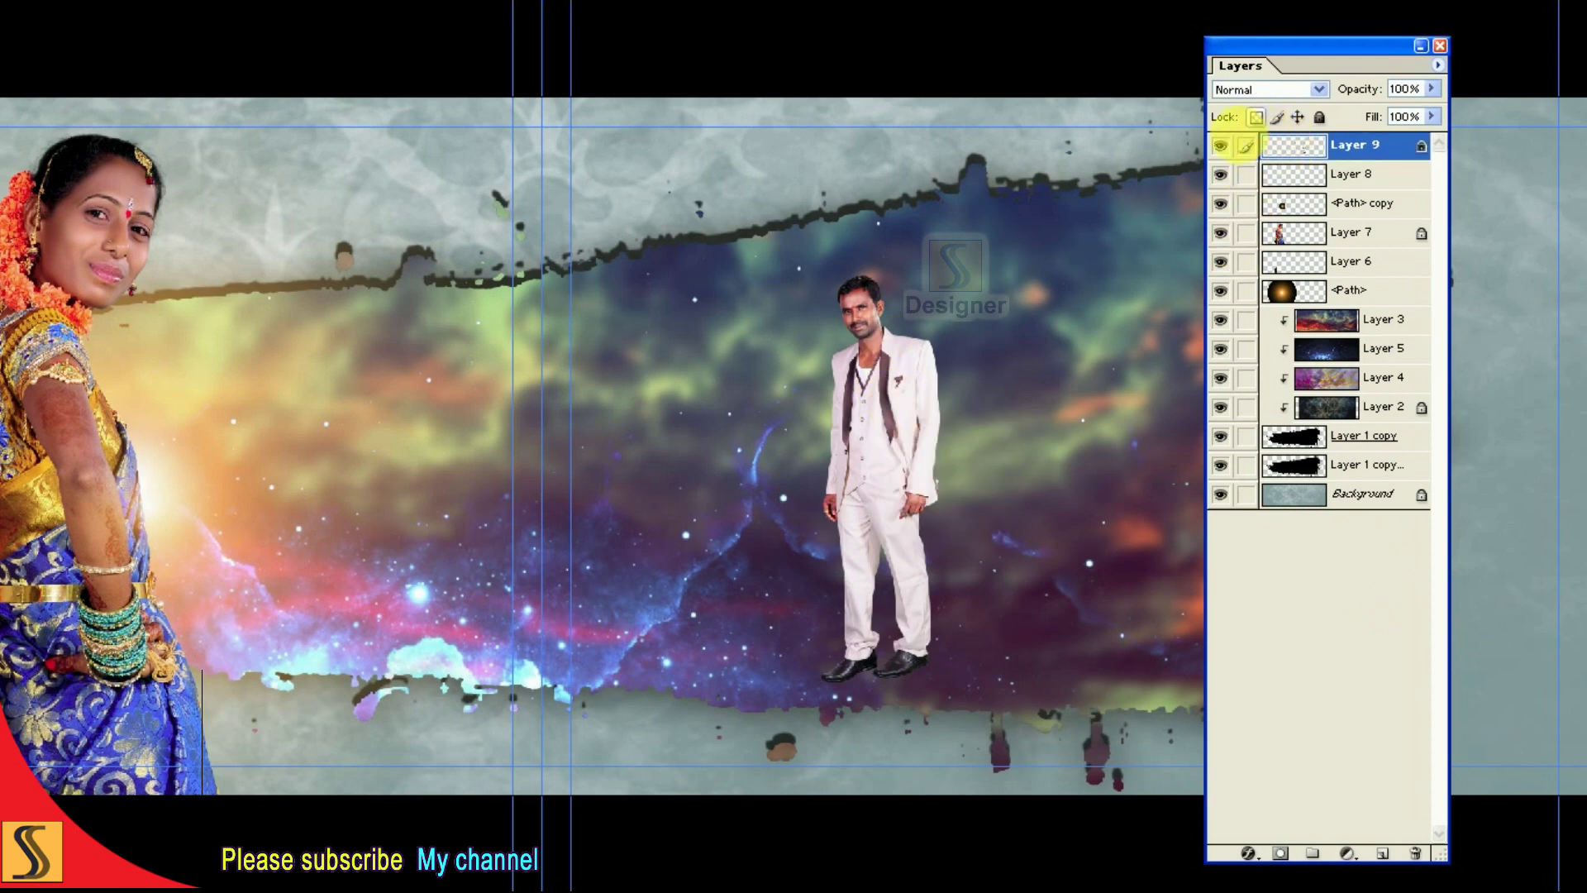
click(1437, 65)
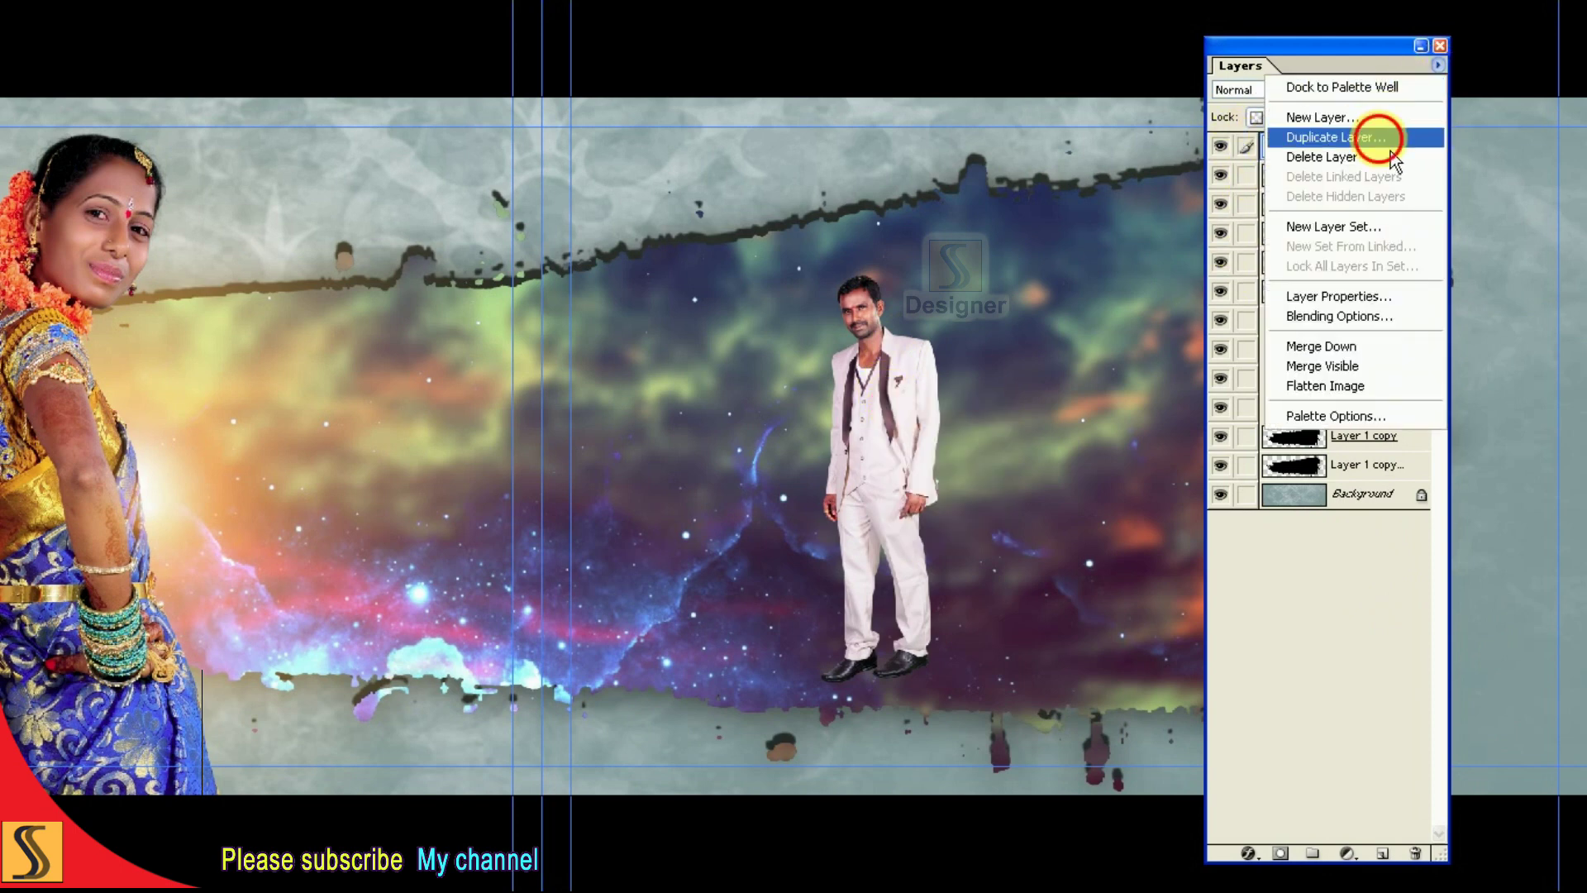
click(1373, 142)
click(1002, 371)
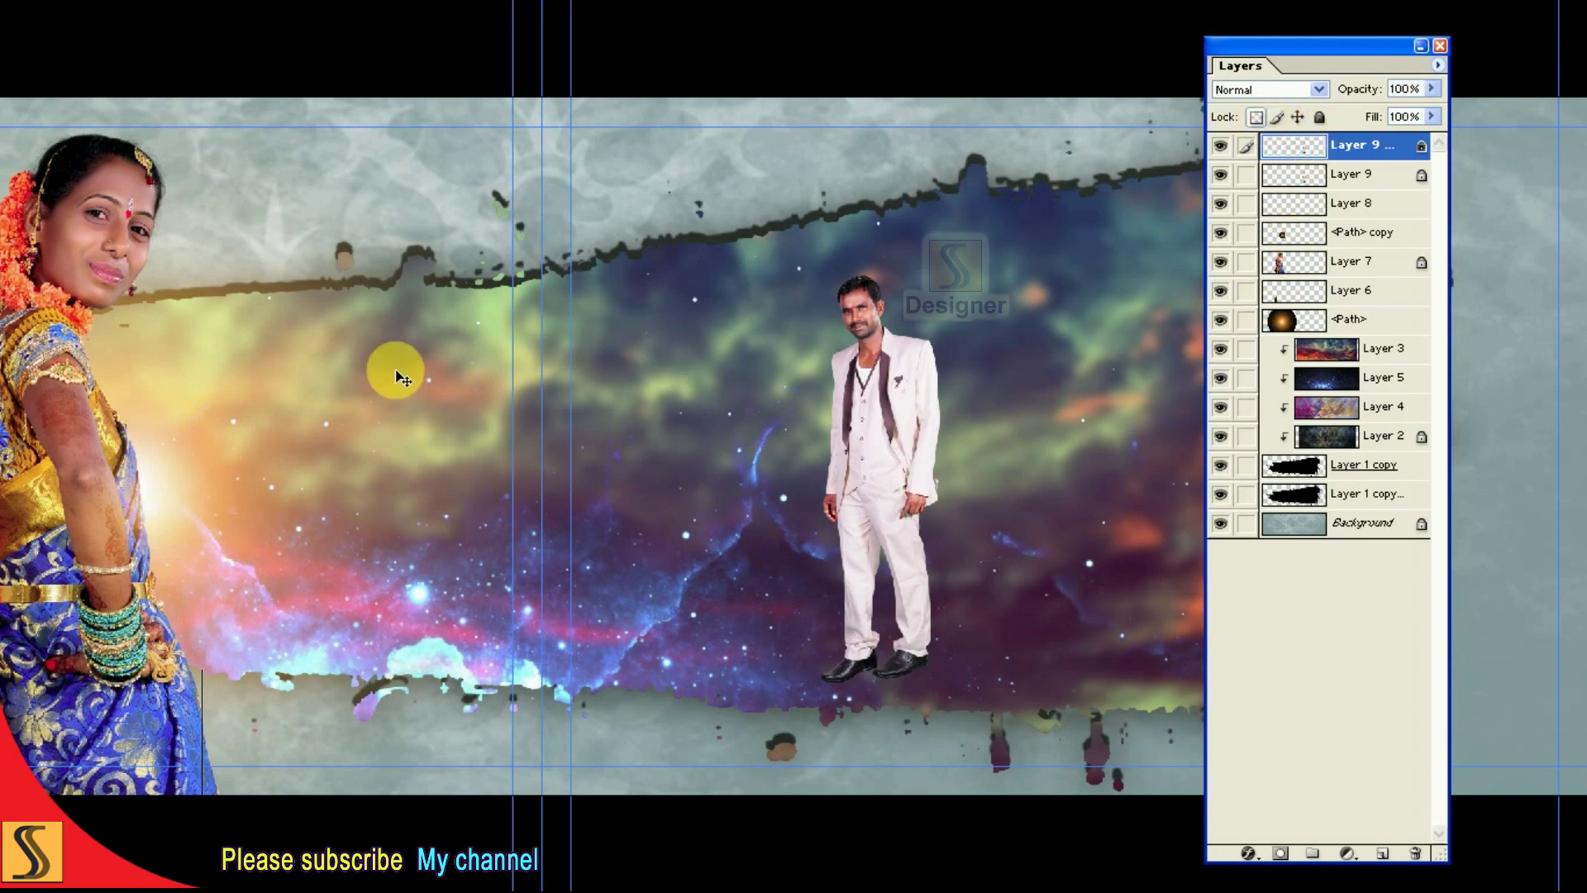
Hide the palettes and switch to the grey windowed view with menus.
key(F7)
key(Tab)
key(Tab)
key(f)
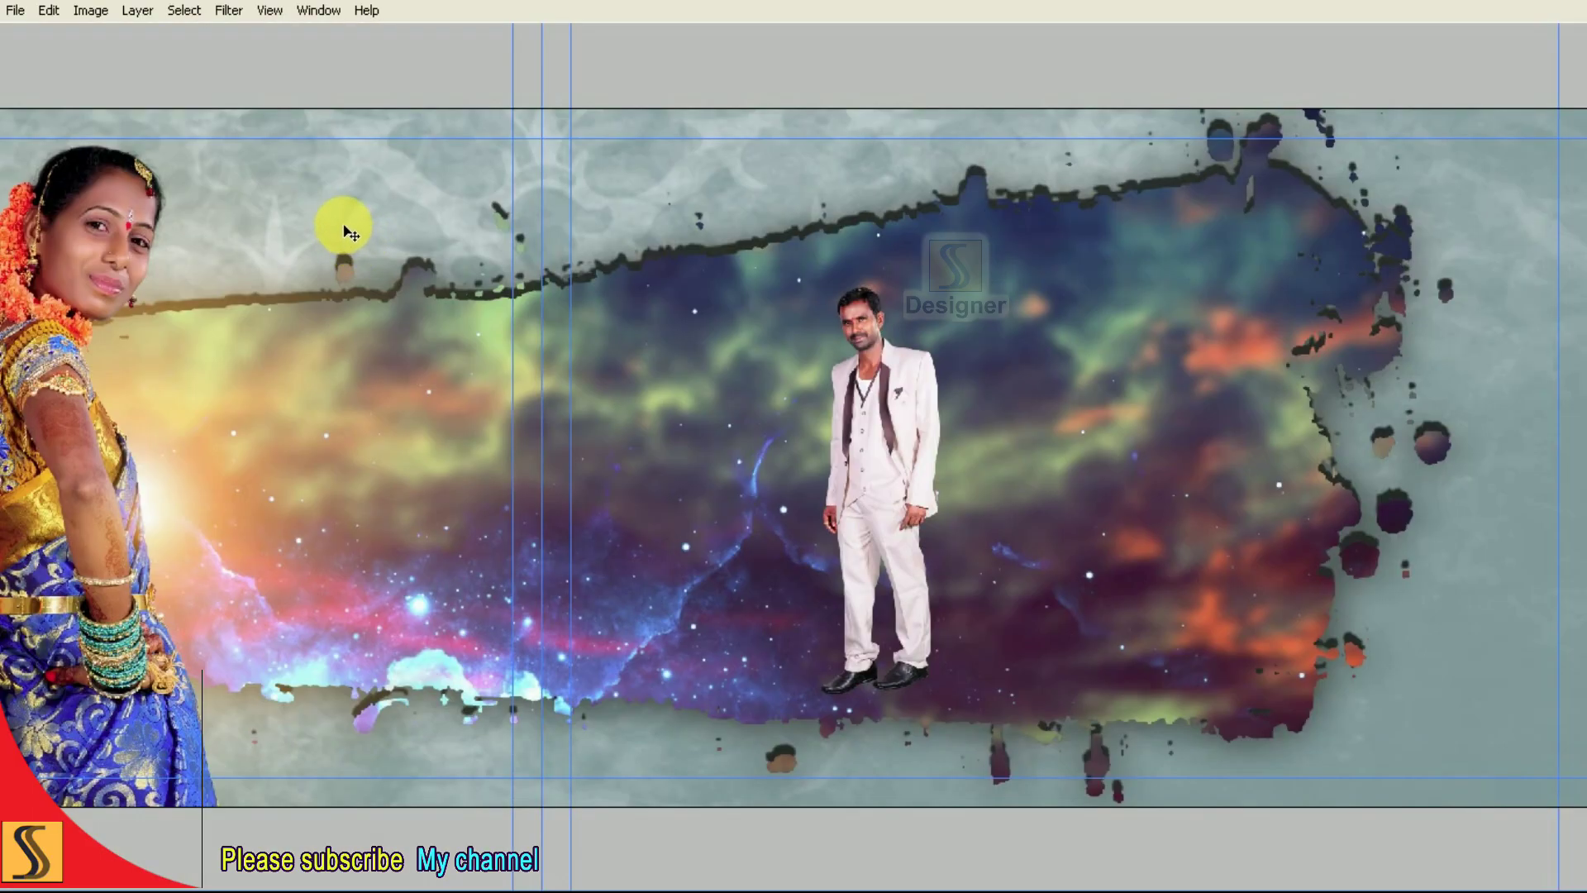
Set the foreground colour to dark grey 302C2C.
key(Tab)
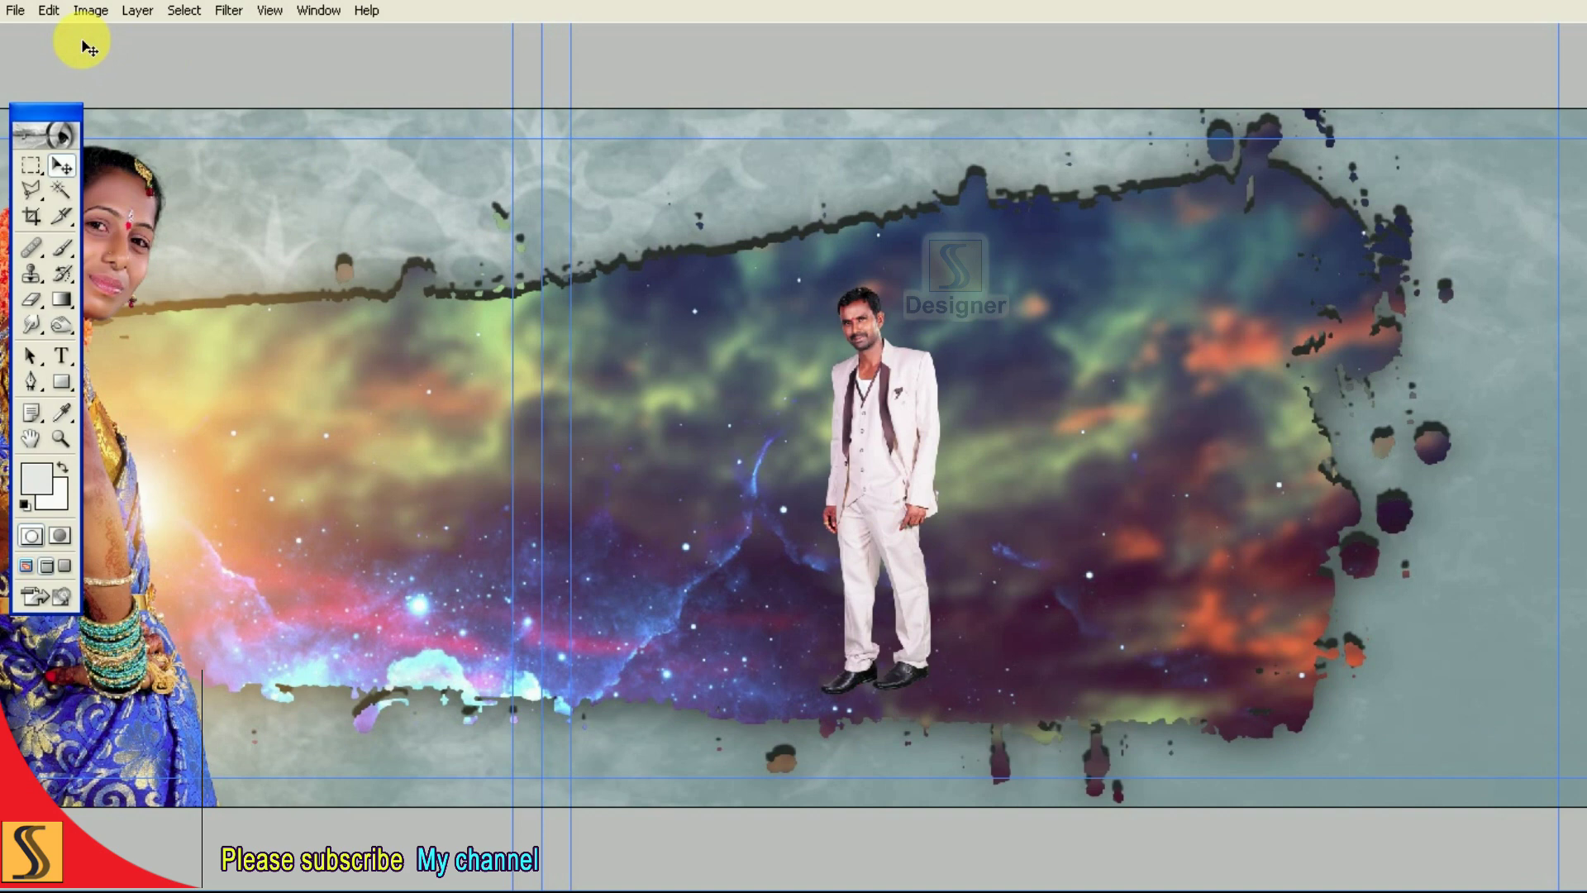
click(47, 10)
click(122, 334)
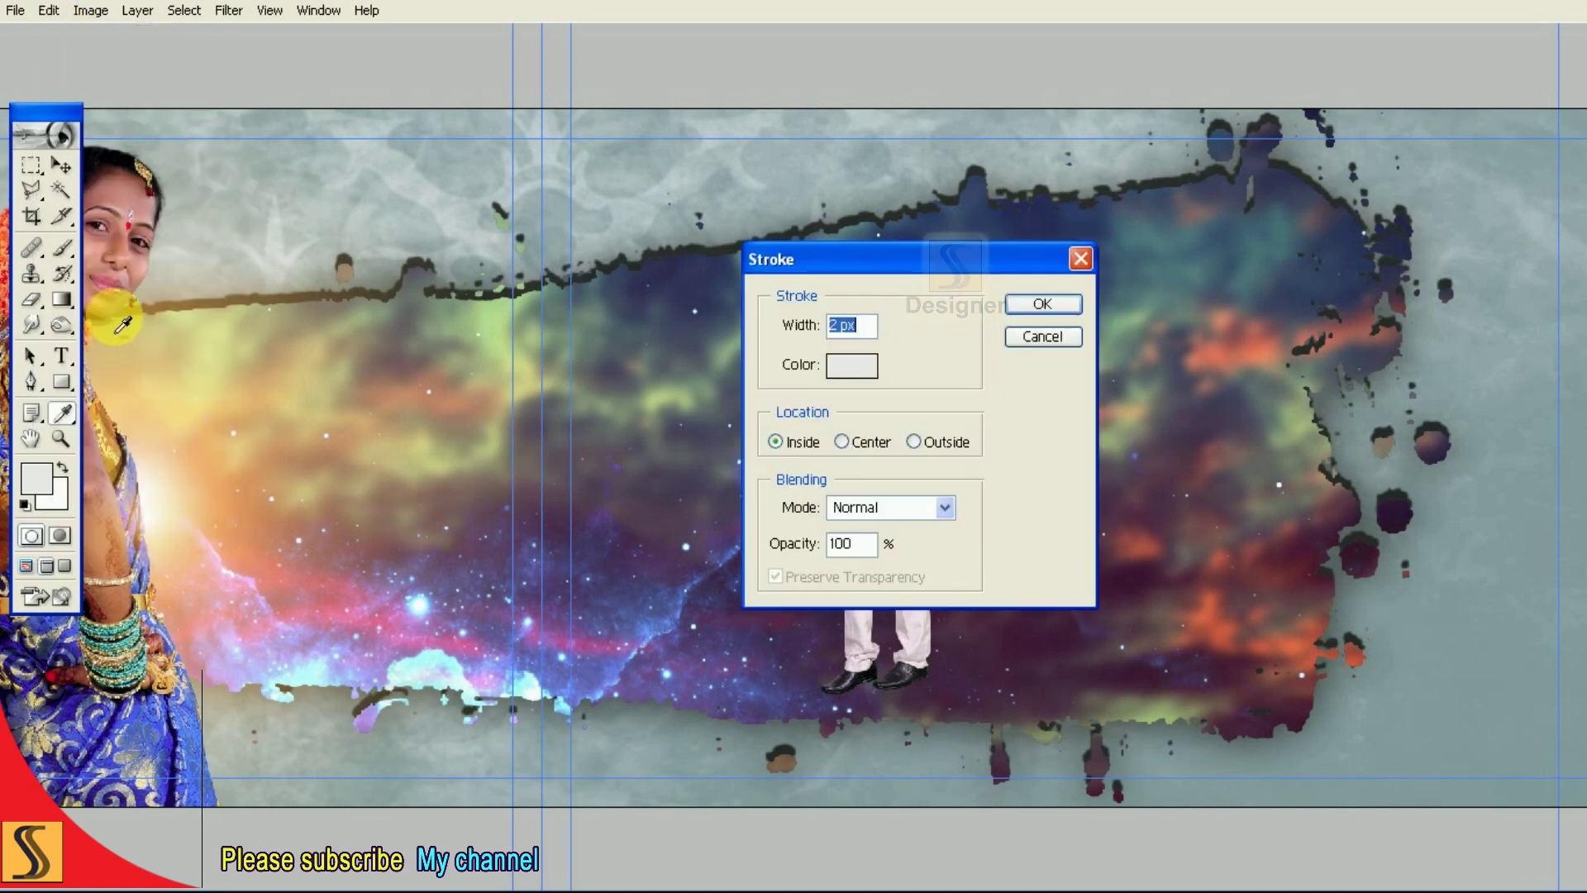
key(Escape)
click(48, 10)
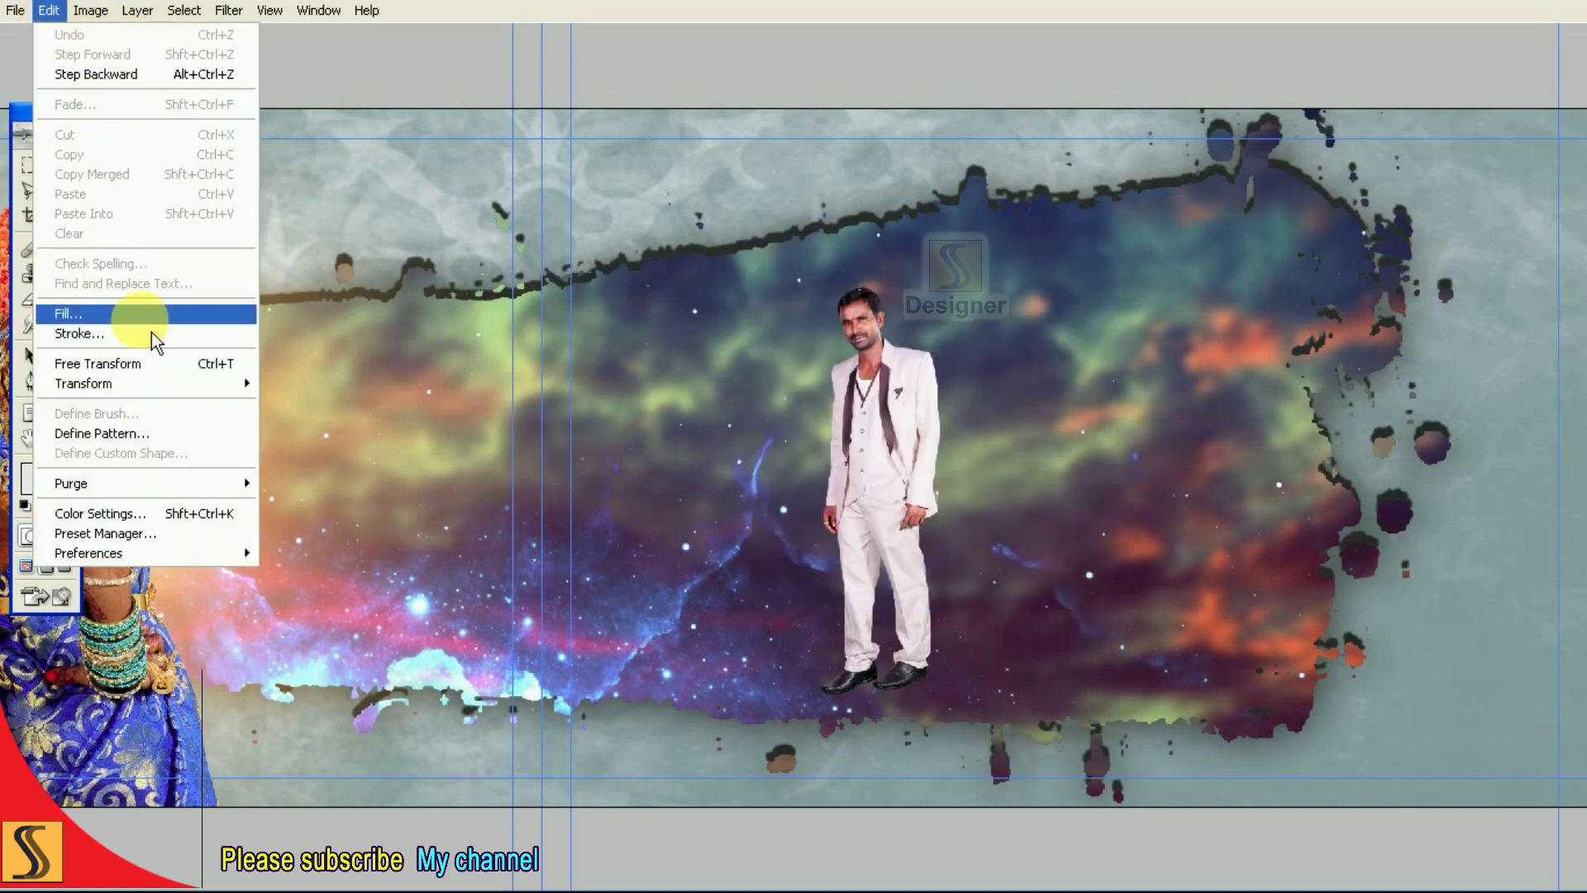
click(144, 315)
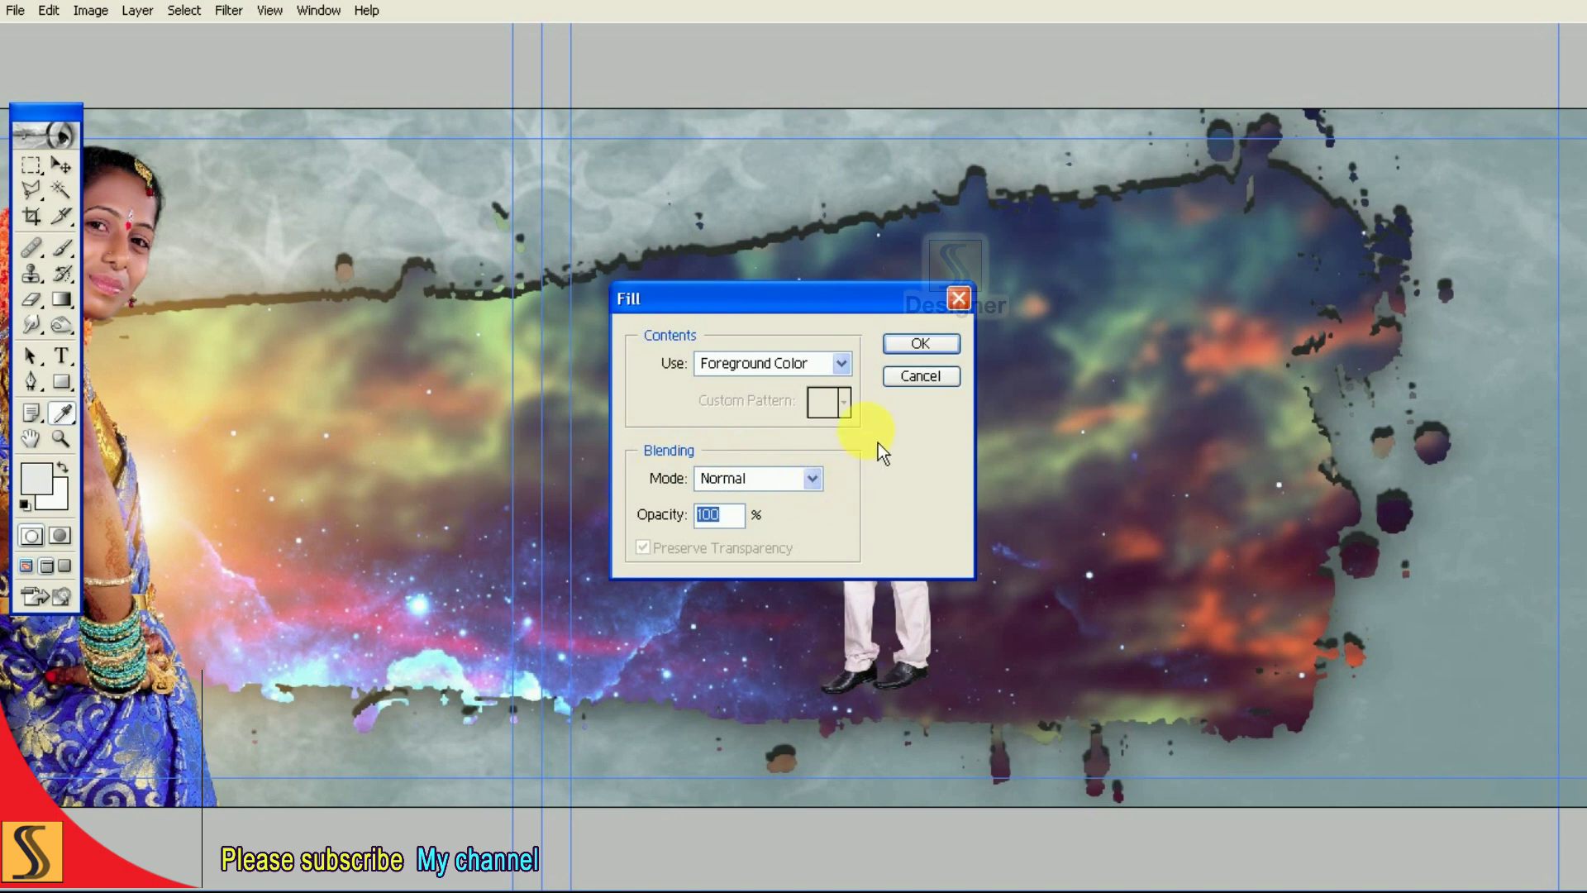
click(951, 380)
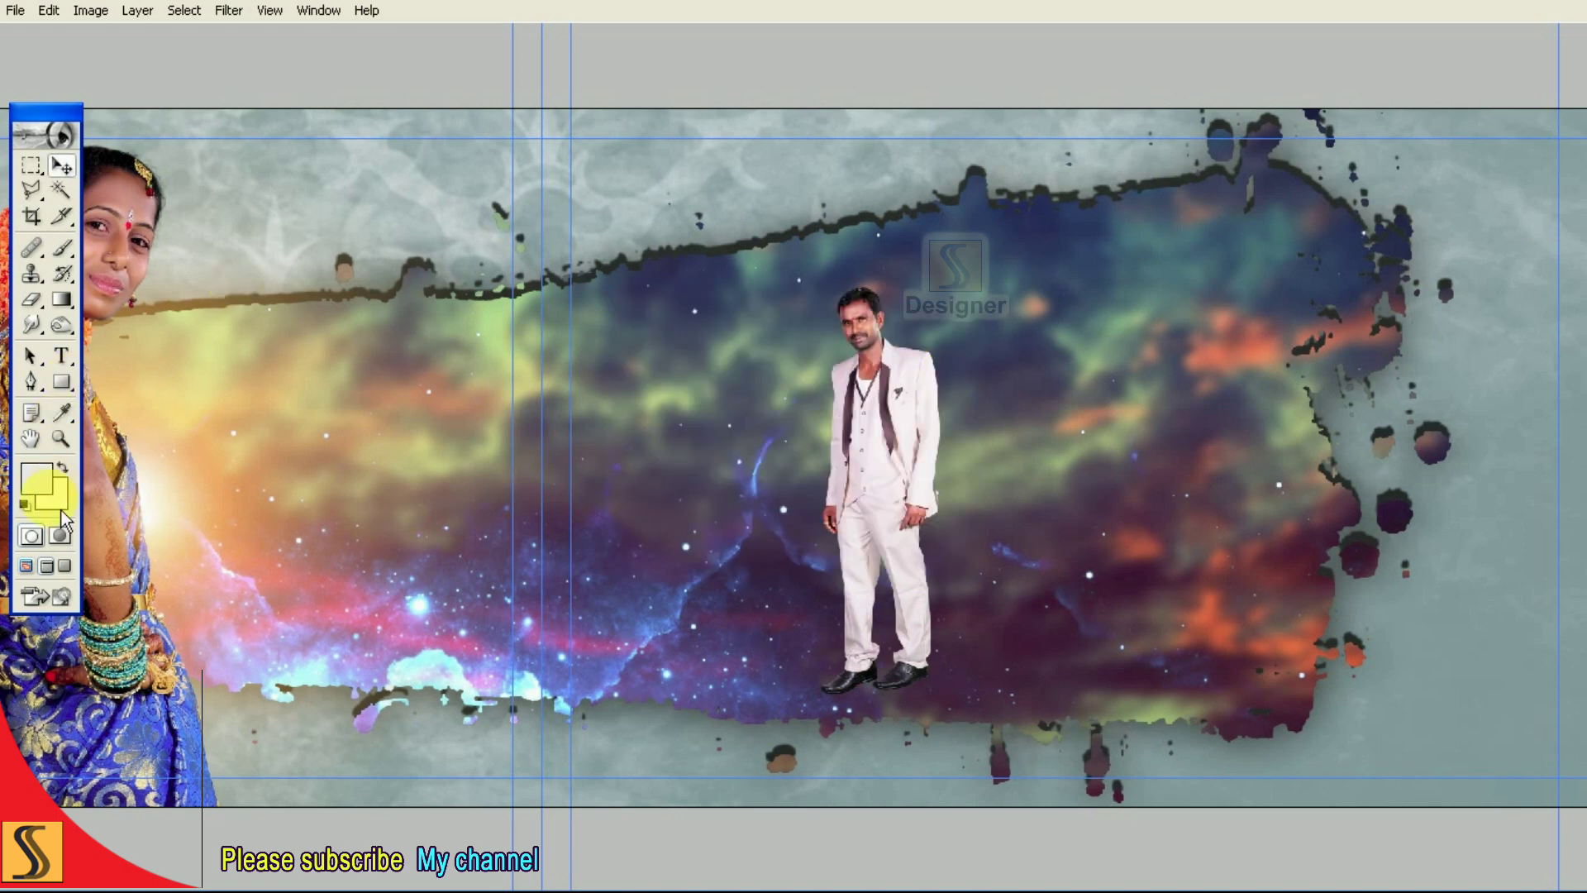
click(38, 477)
drag(777, 276, 782, 297)
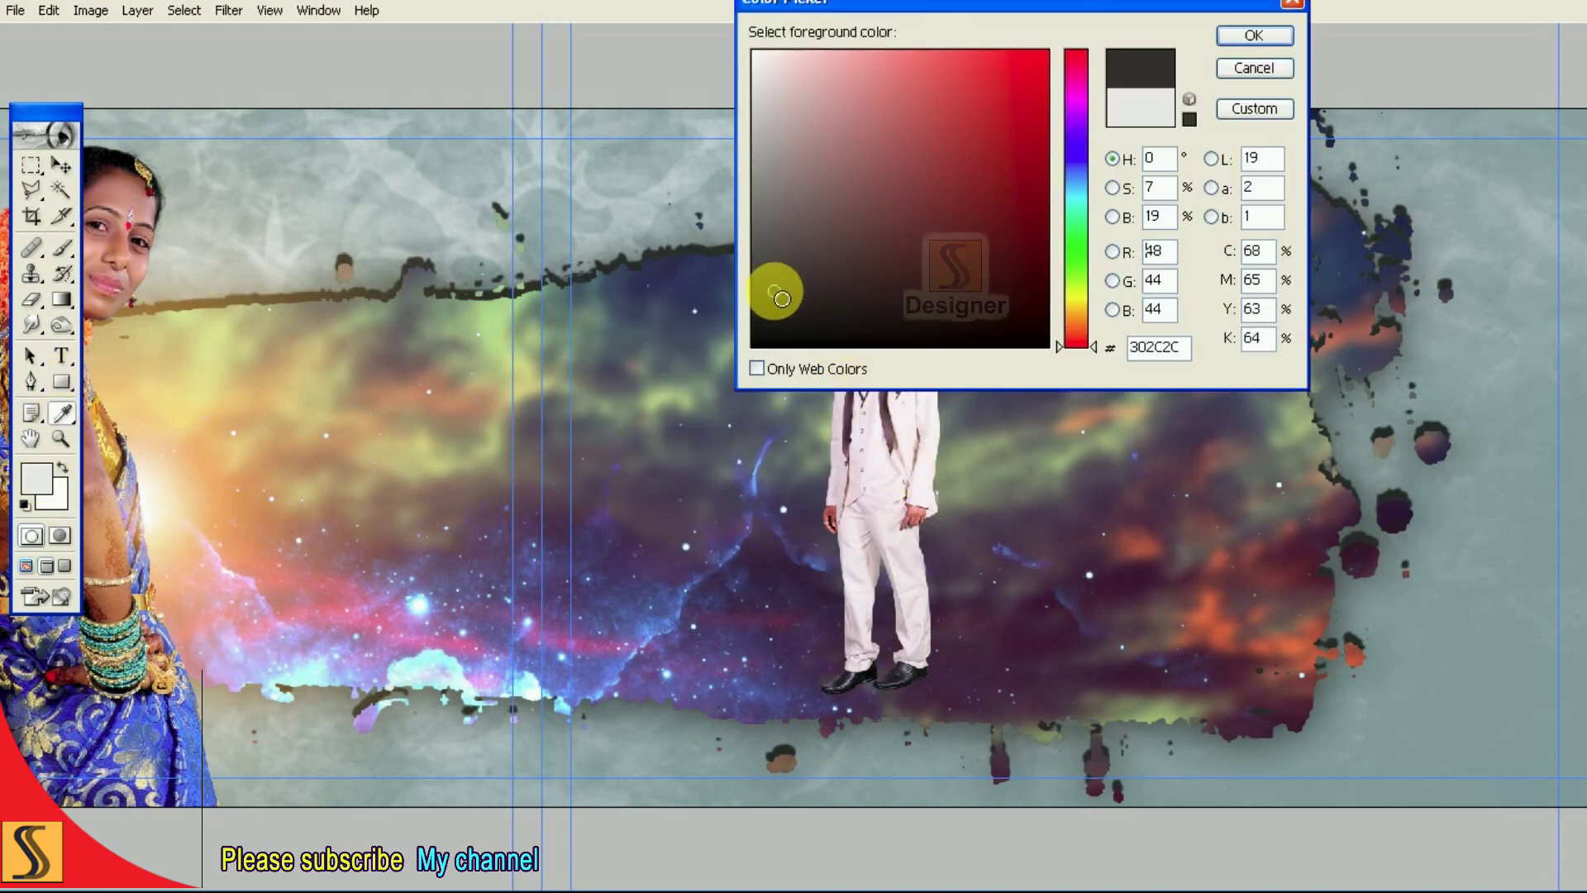
key(Return)
Fill the groom's copy with dark grey and move it below the groom's layer.
click(48, 10)
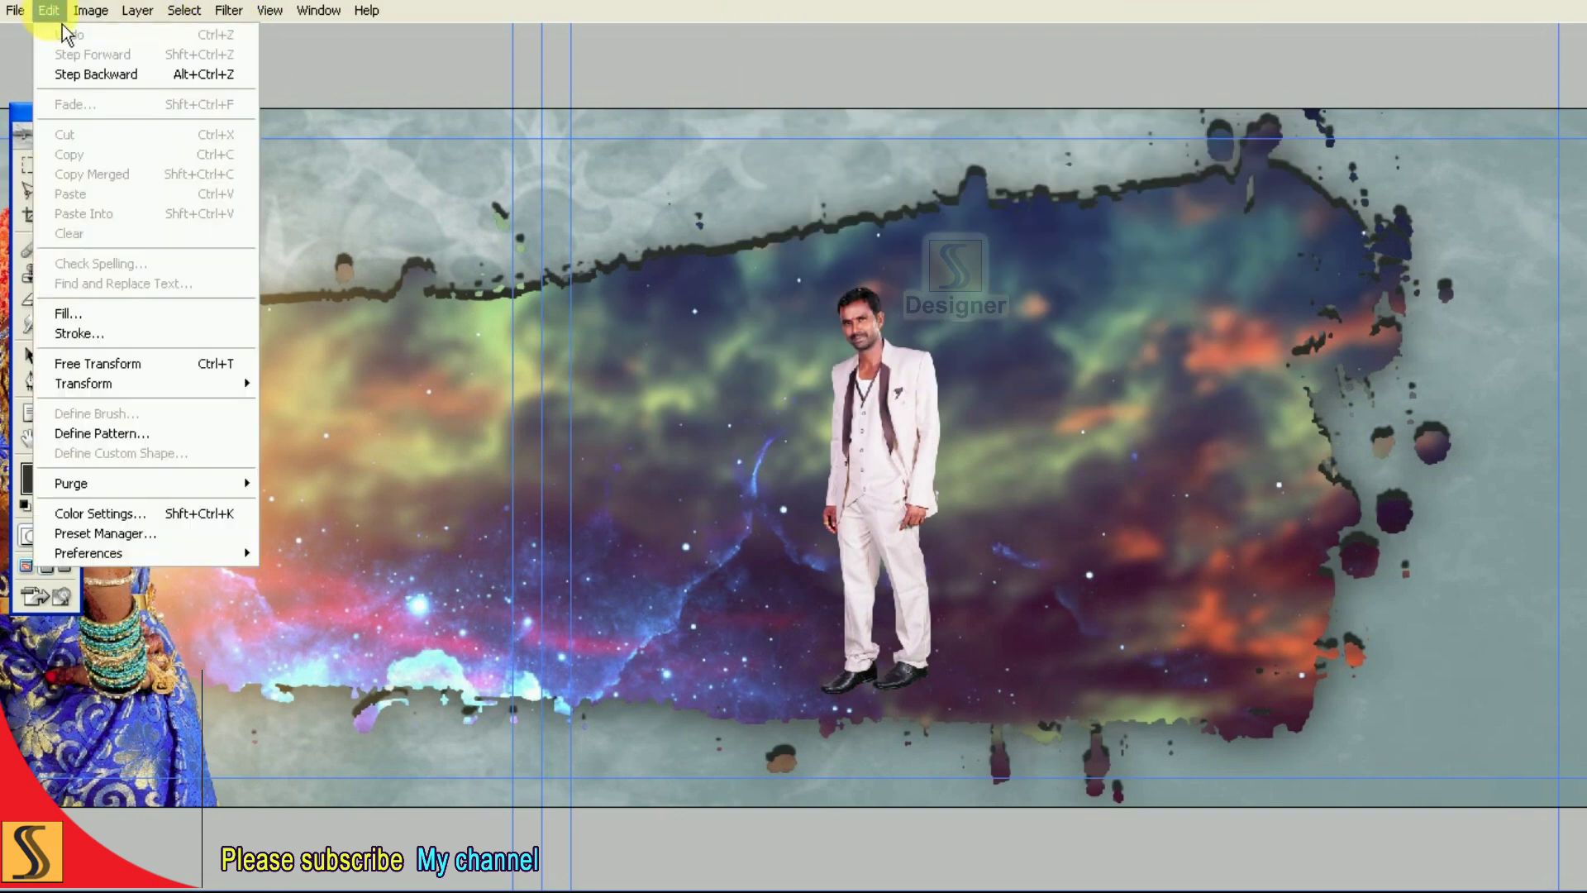
click(102, 320)
click(916, 343)
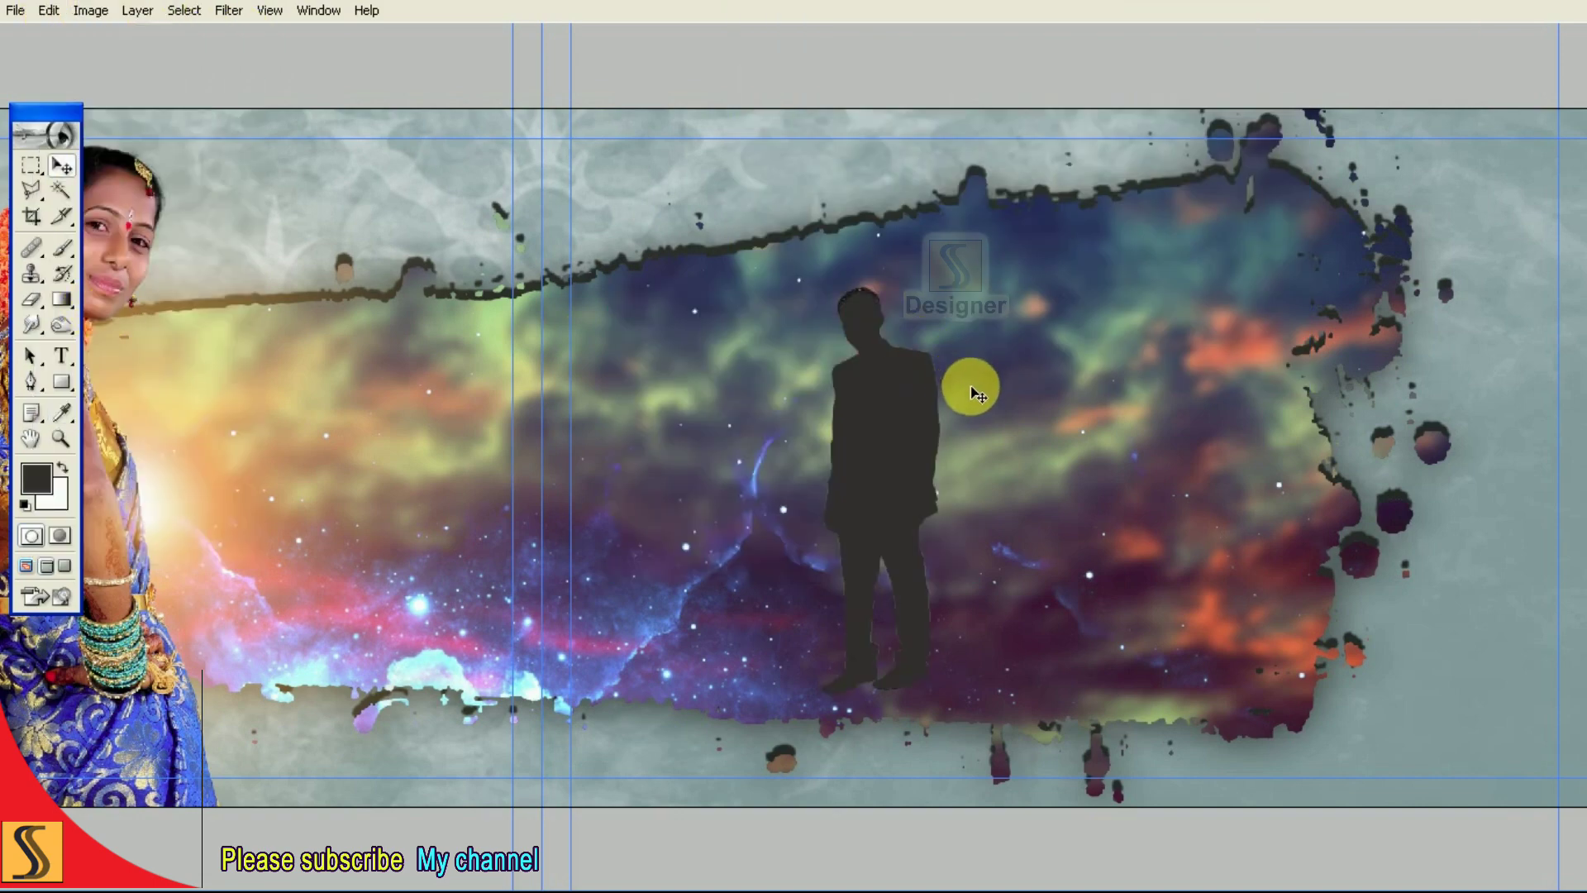
key(F7)
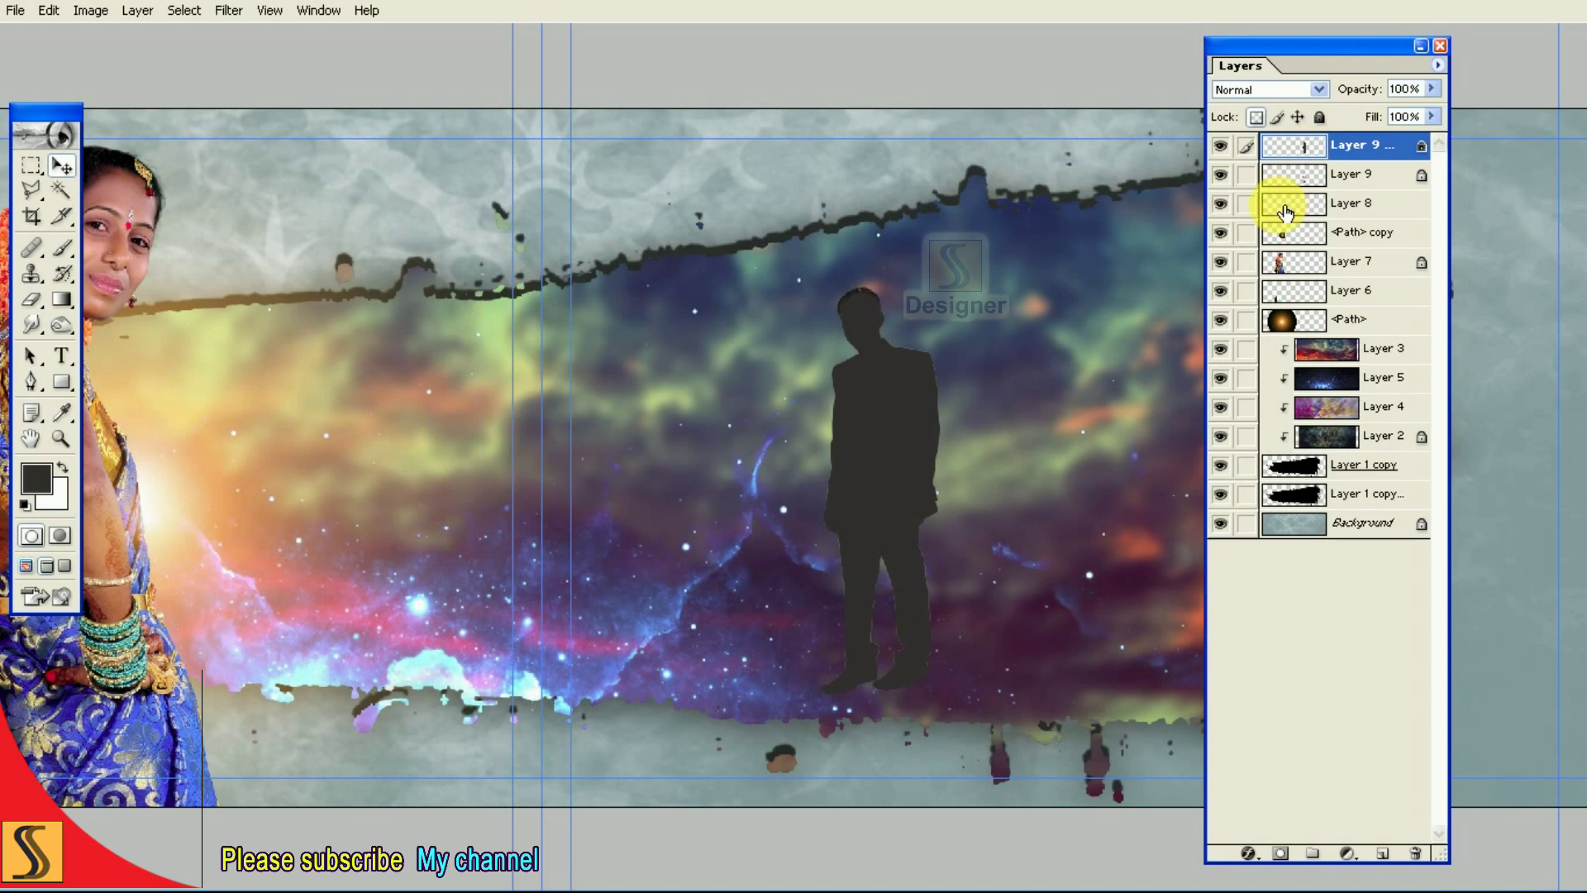
mouse_move(1302, 148)
mouse_down()
mouse_move(1332, 198)
mouse_move(1315, 220)
mouse_up()
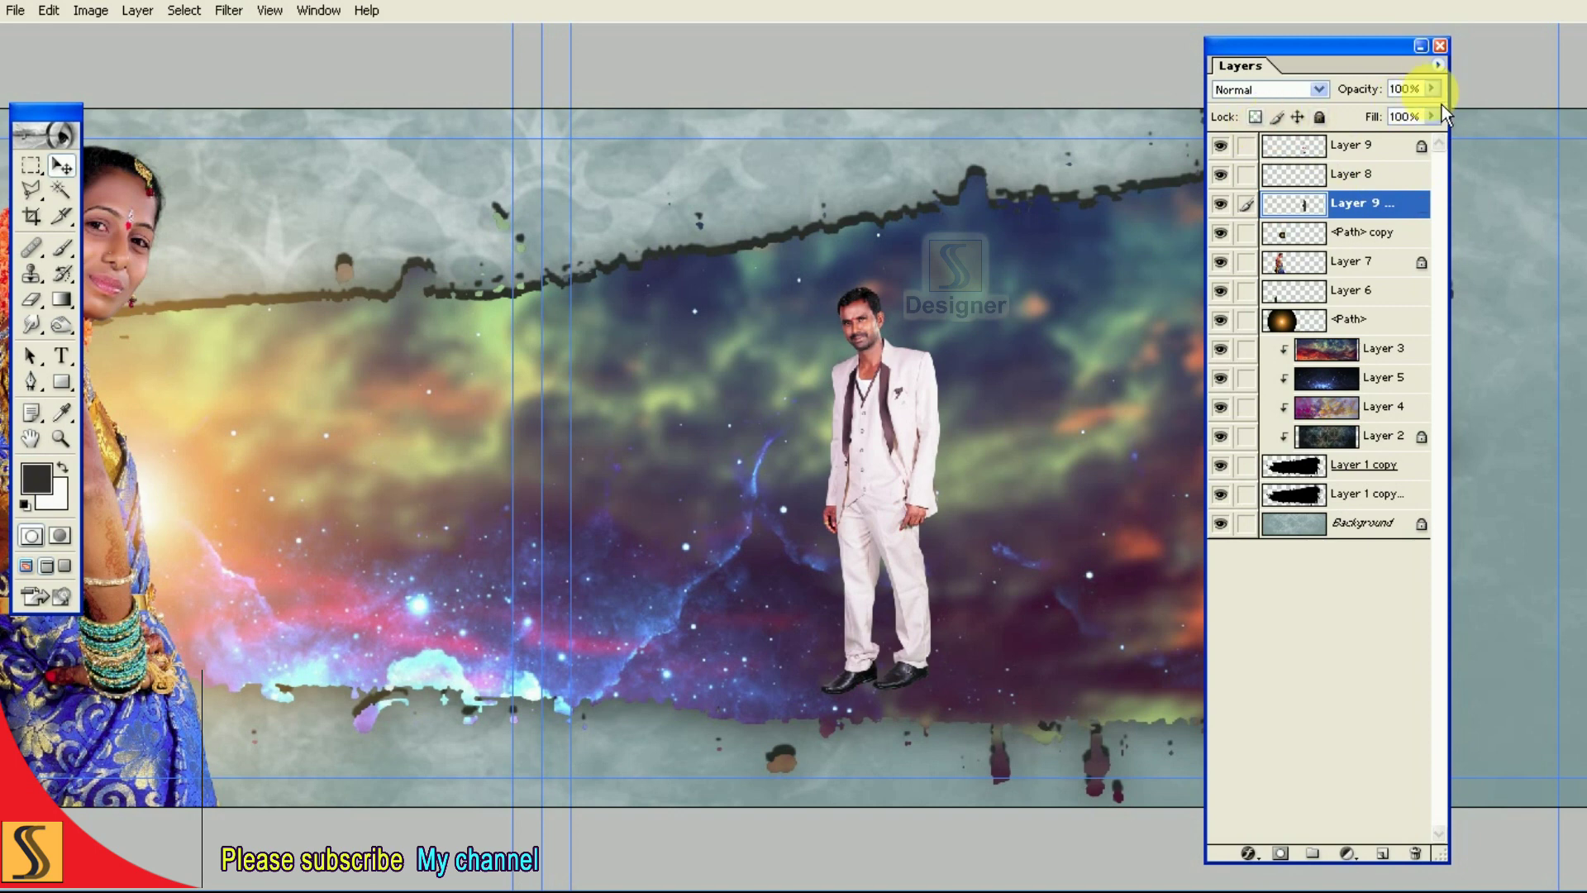
Duplicate the dark silhouette layer as Layer 9 copy 2.
click(1439, 65)
click(1348, 138)
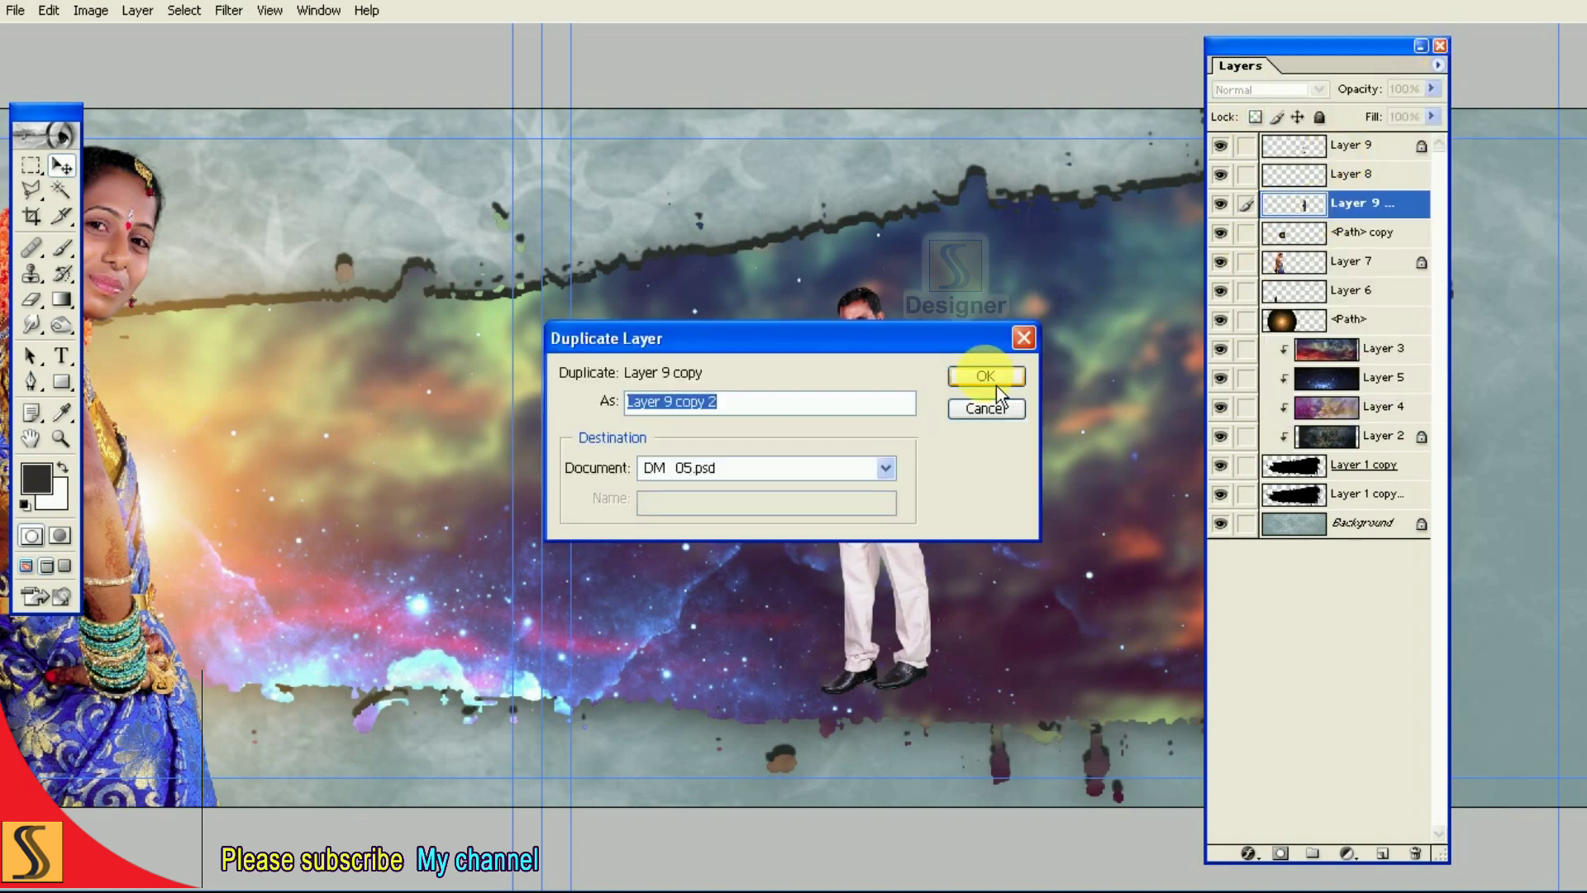
click(1002, 386)
key(F7)
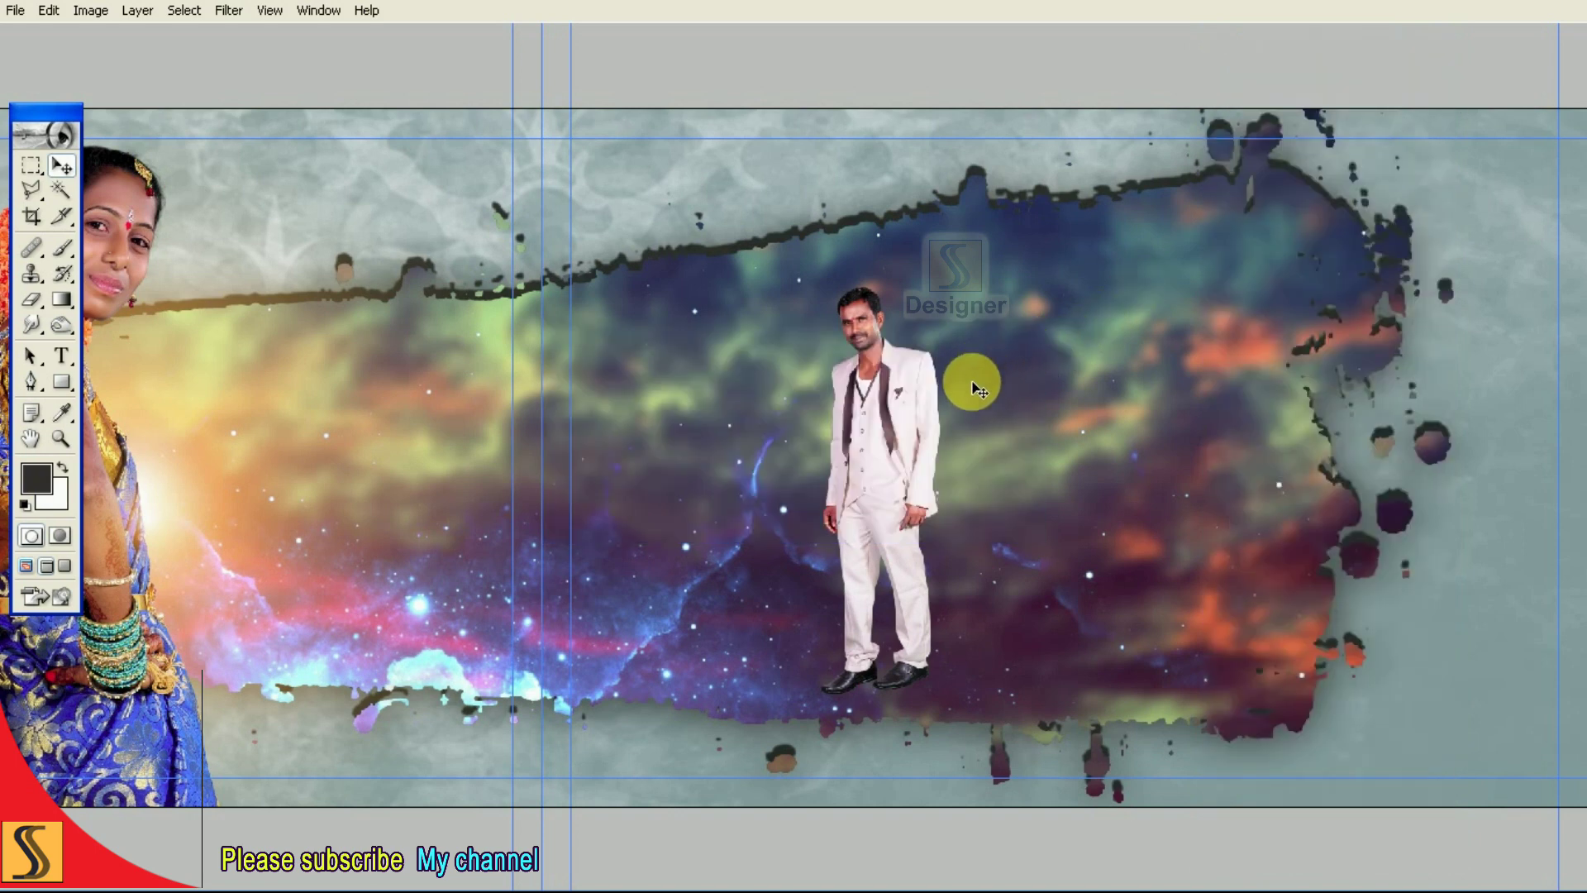
Distort the silhouette copy, flipping it below the groom's feet and slanting it lower left.
key(ctrl+t)
right_click(919, 346)
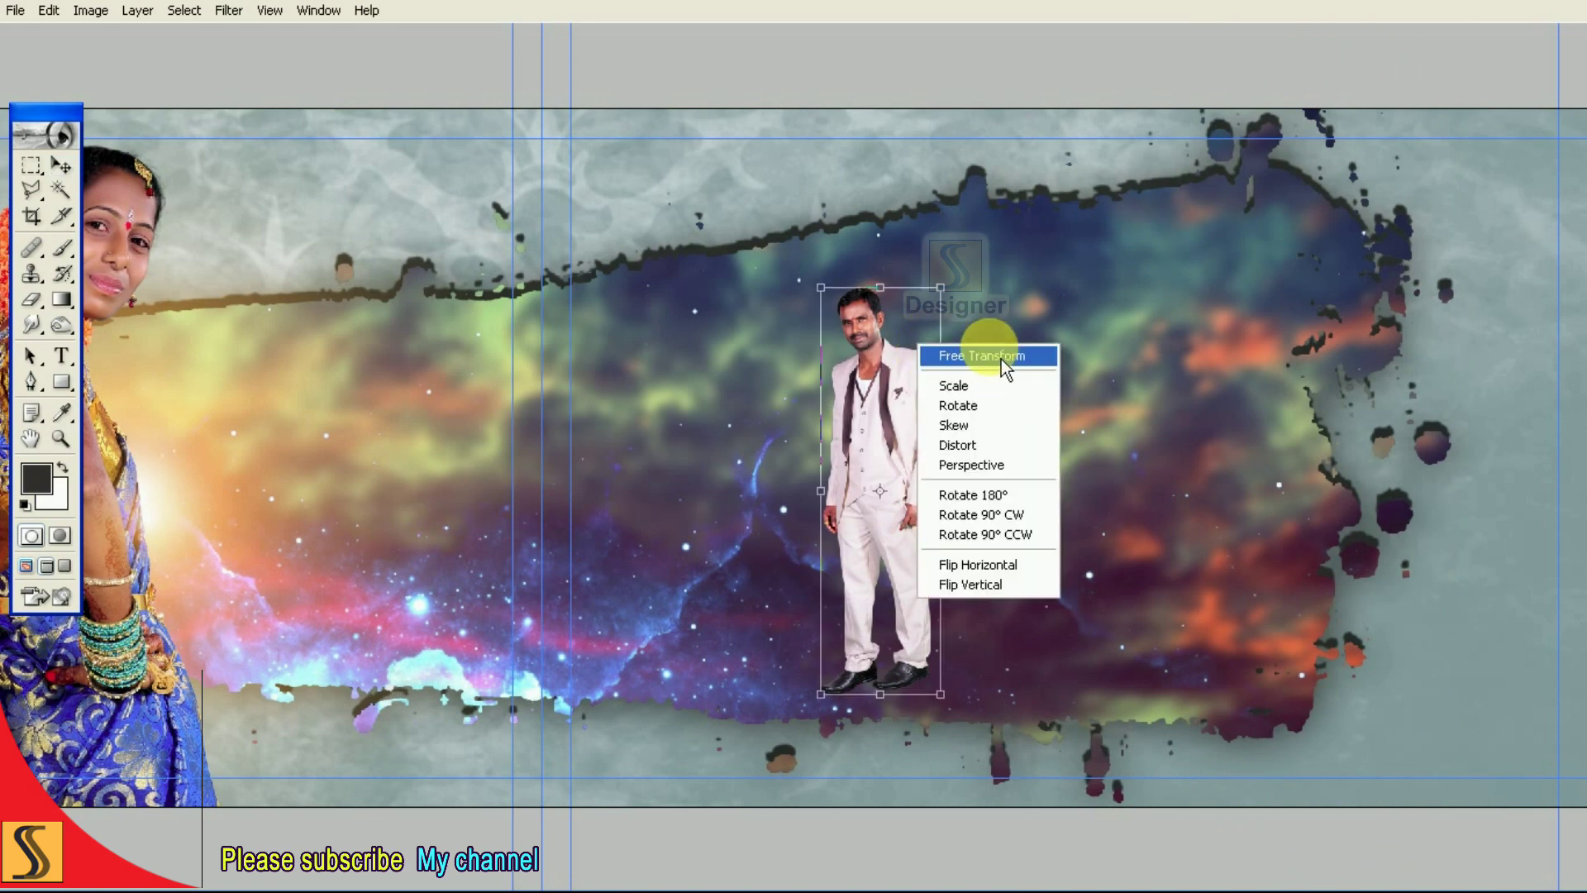
click(984, 447)
drag(880, 289, 872, 820)
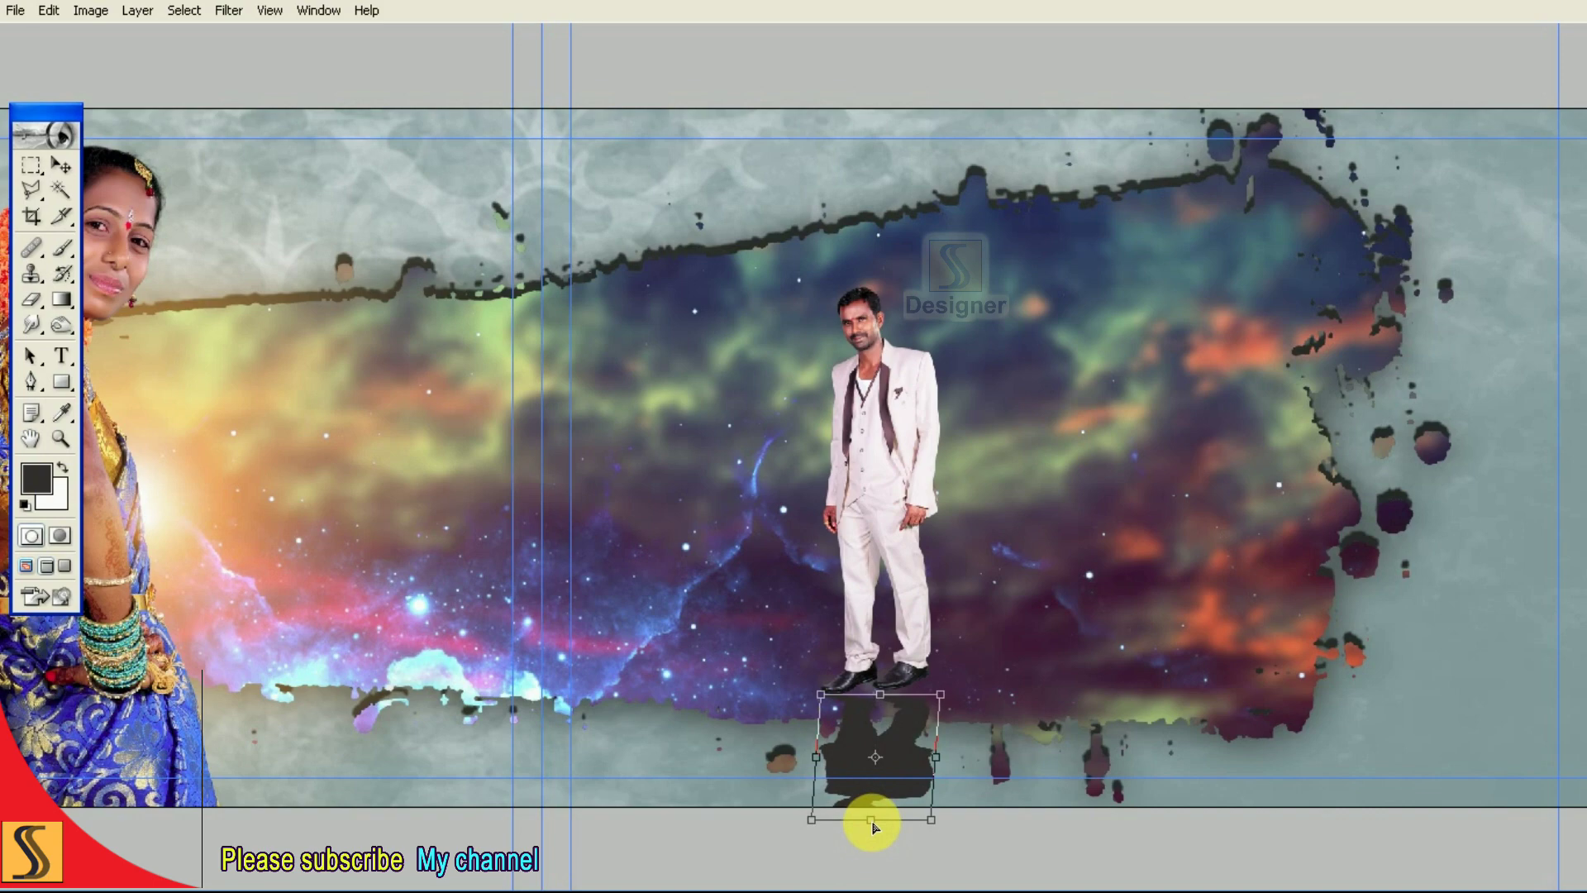
key(ctrl+minus)
mouse_move(1038, 743)
mouse_down()
mouse_move(926, 724)
mouse_move(992, 765)
mouse_up()
key(Return)
Refine the shadow so its top edge meets the shoes, shifted slightly right.
key(ctrl+plus)
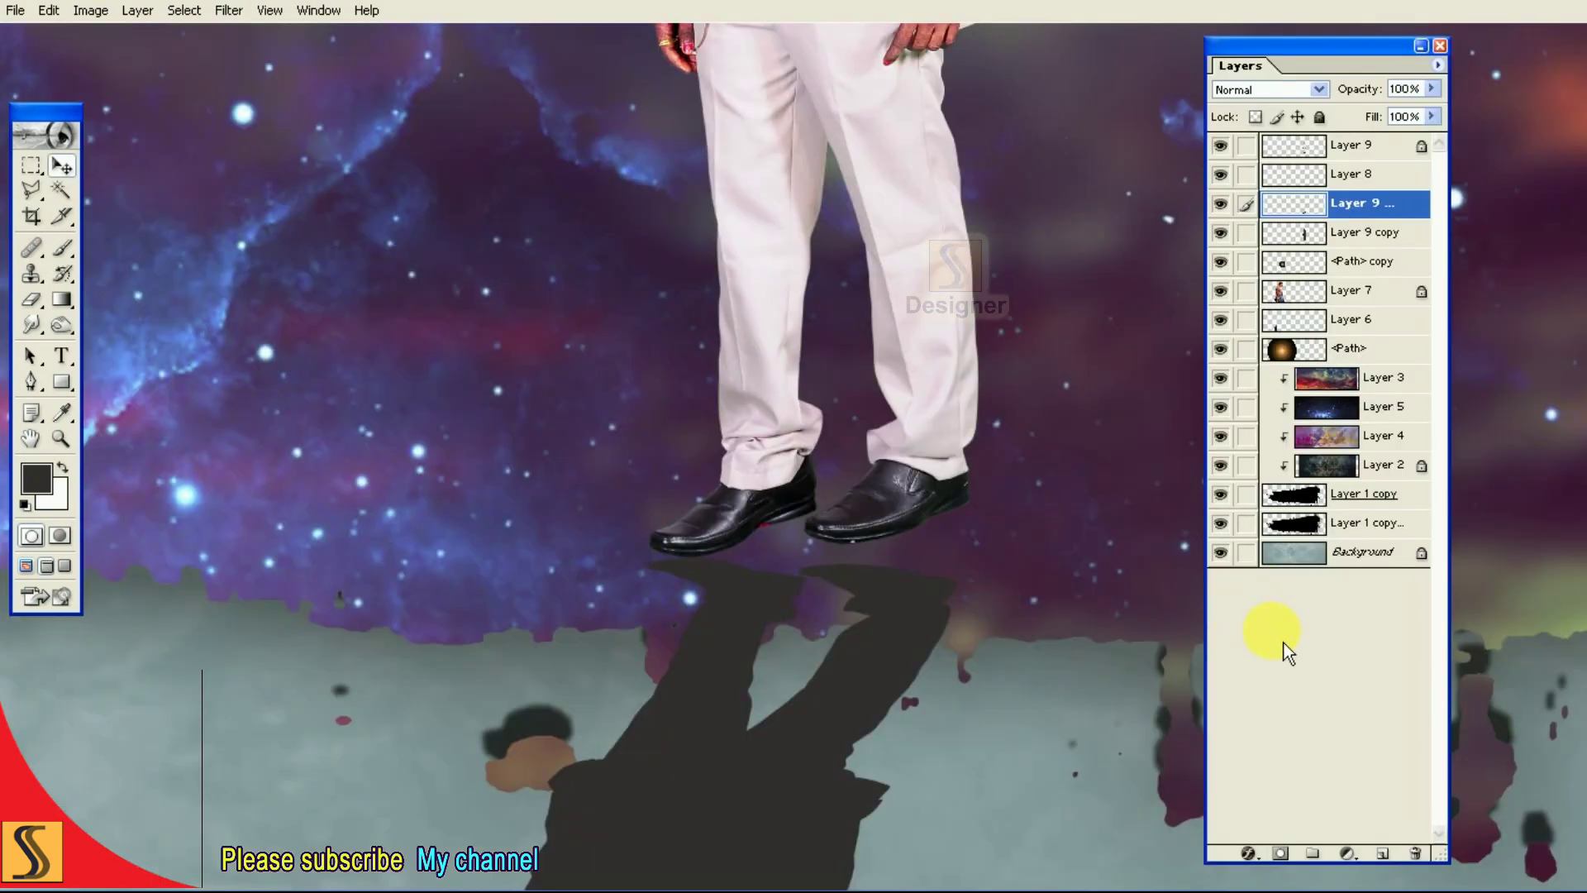
click(1221, 204)
key(ctrl+t)
drag(907, 553, 906, 480)
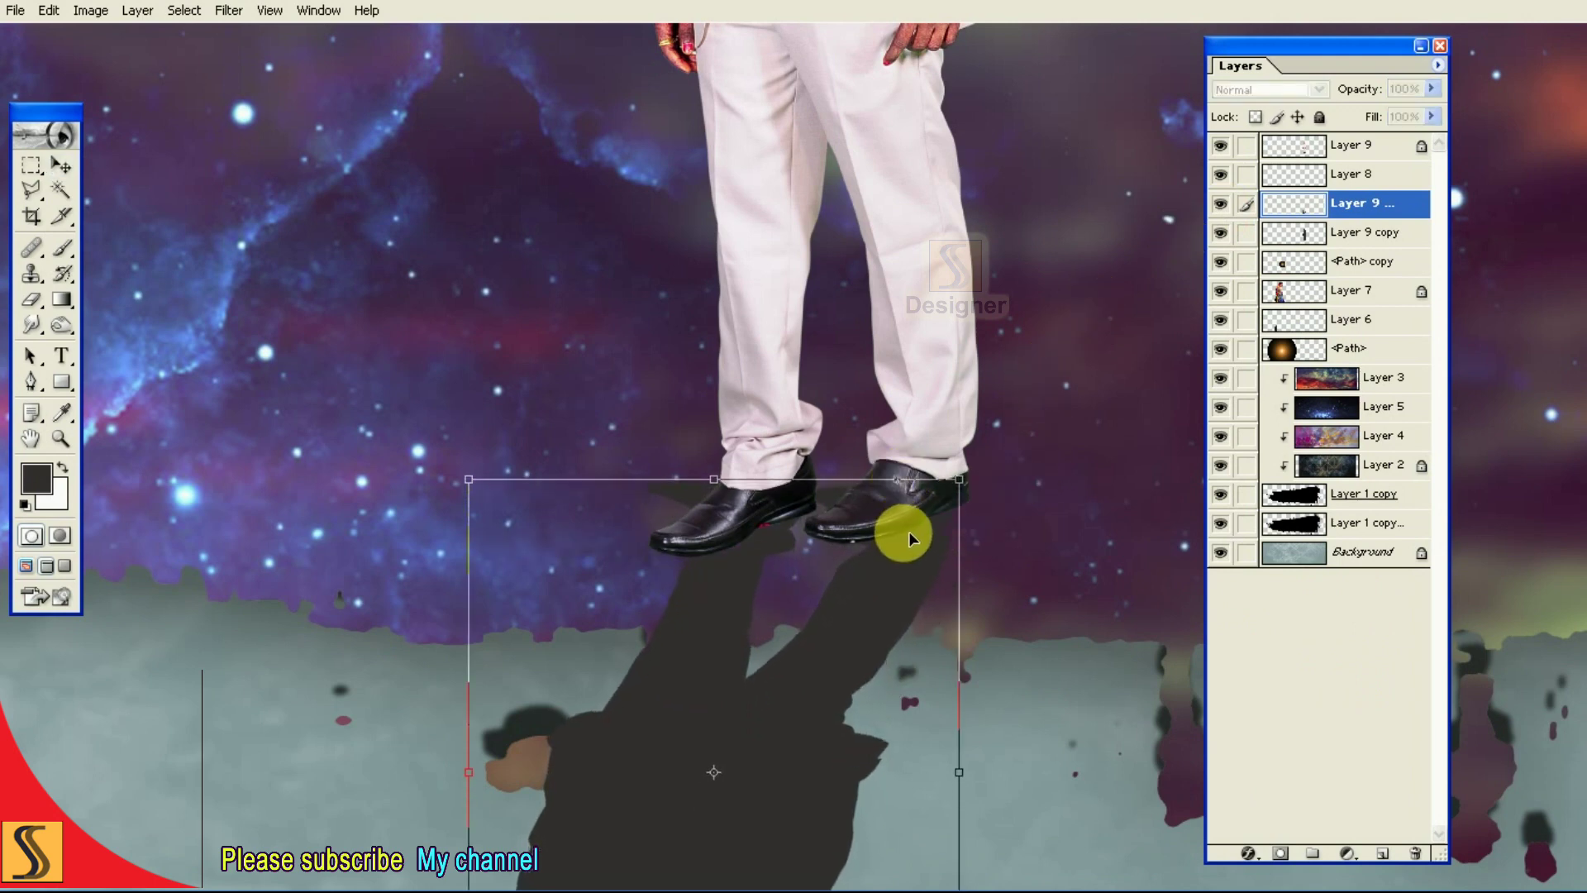
drag(893, 480, 913, 486)
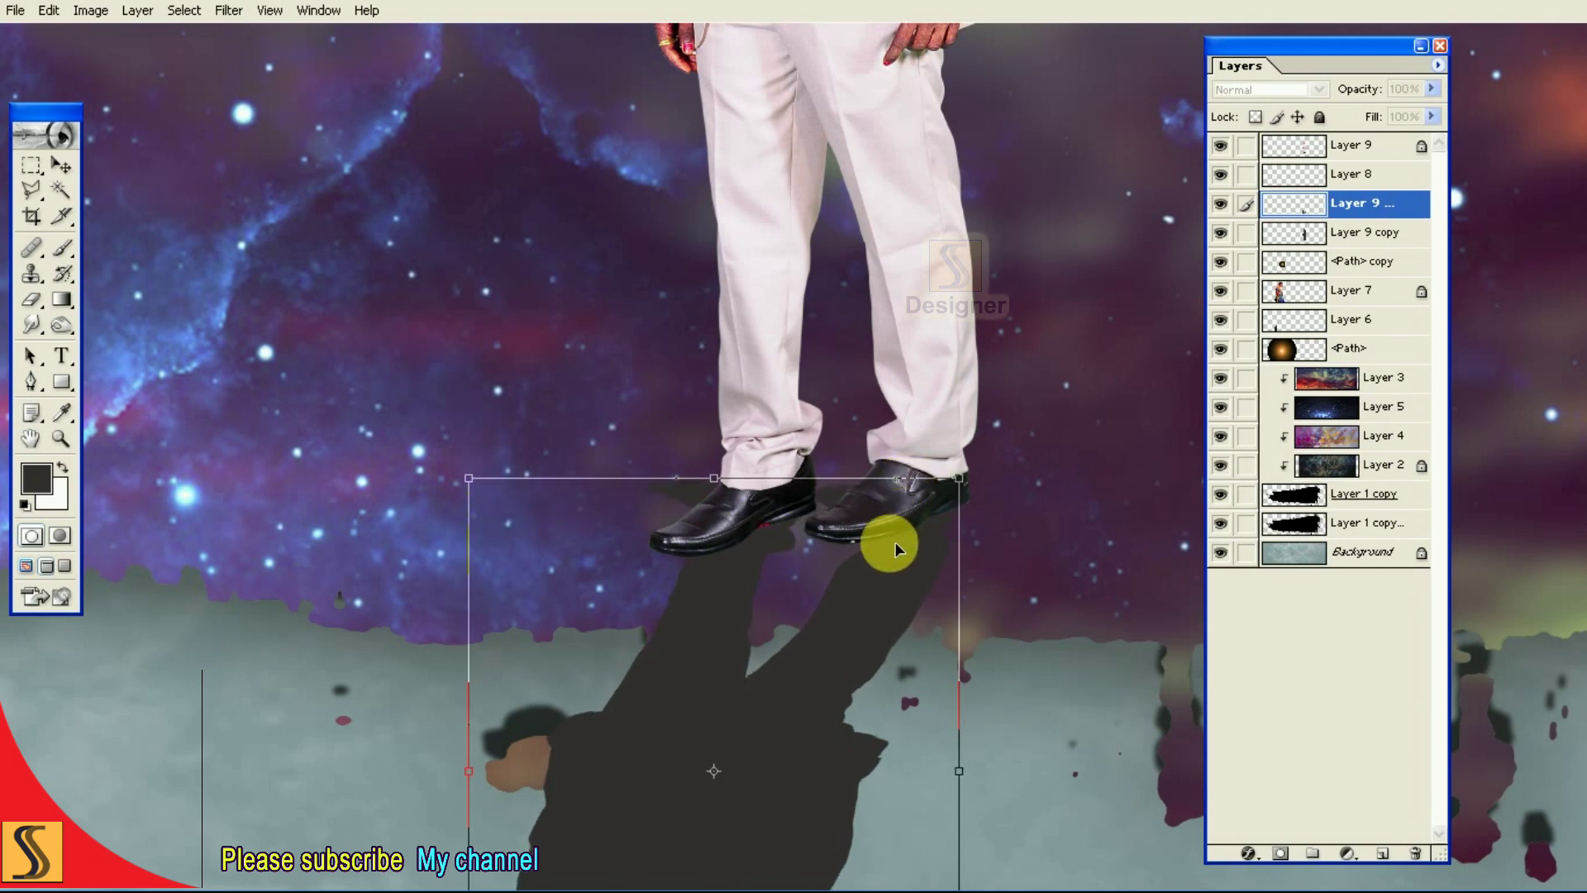
drag(896, 540, 903, 541)
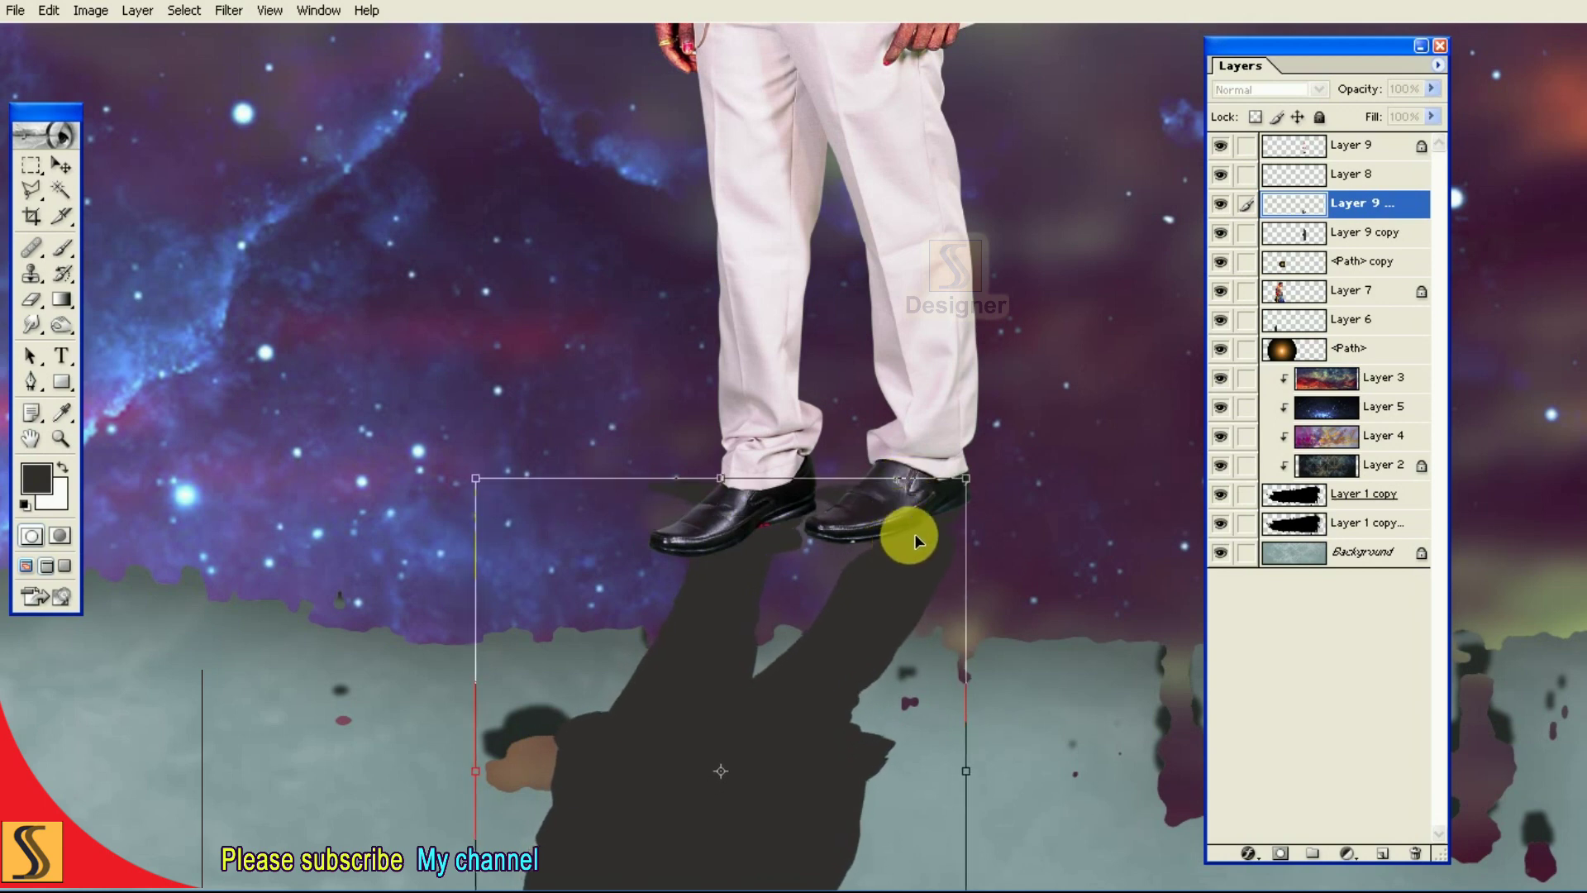
Commit the shadow transform and set its blend mode to Multiply.
key(Return)
click(1278, 91)
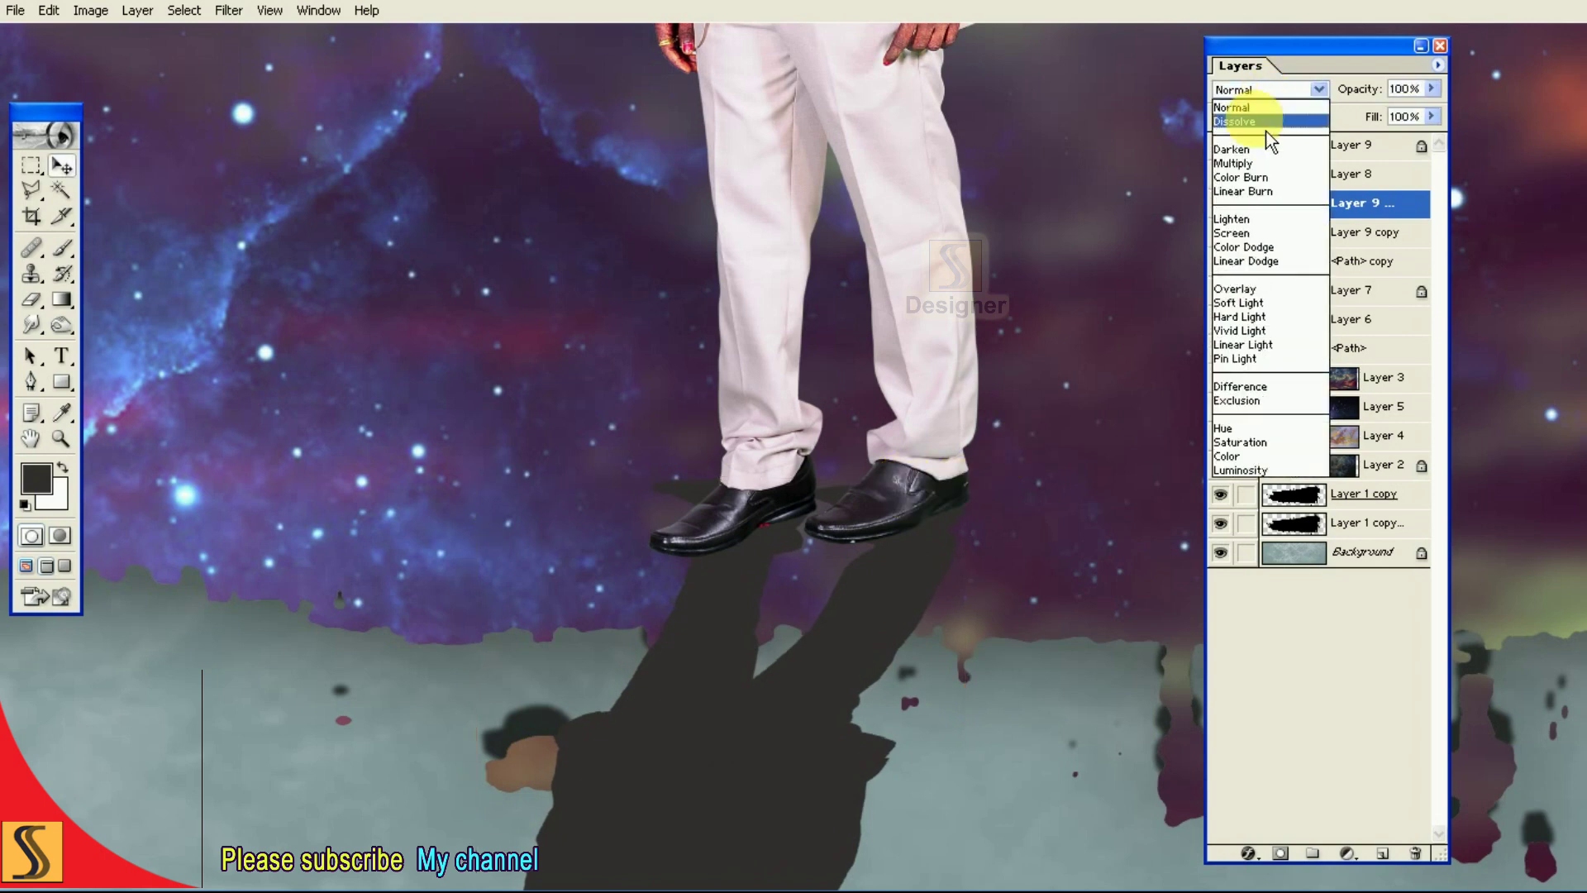
click(1262, 167)
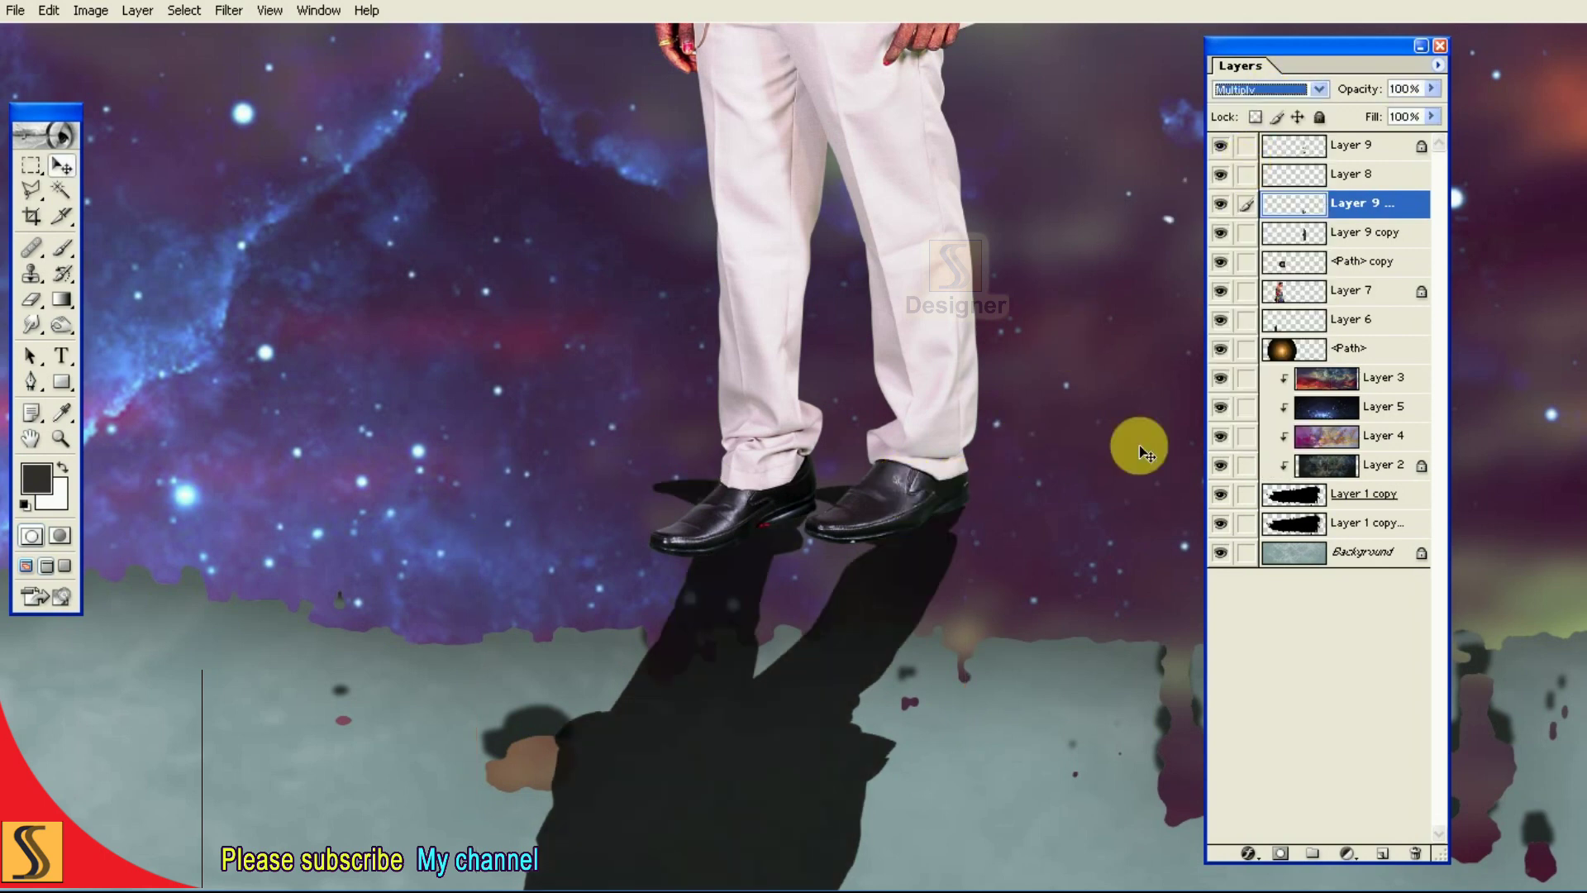
Try a Gaussian Blur radius of 4 on the shadow, then cancel it.
click(228, 10)
click(554, 194)
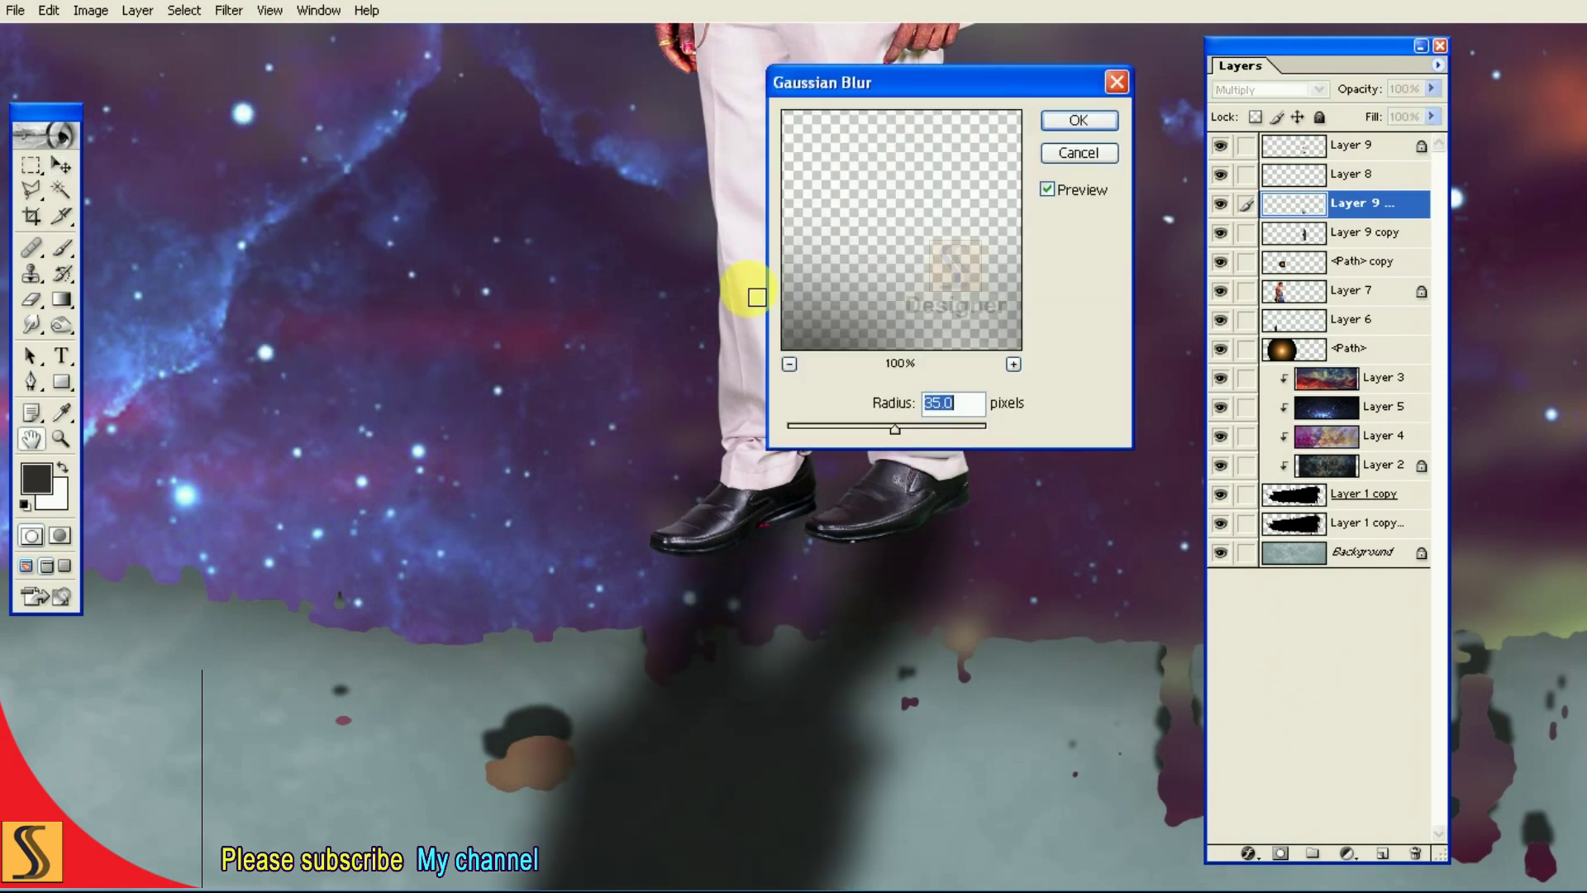
text(4)
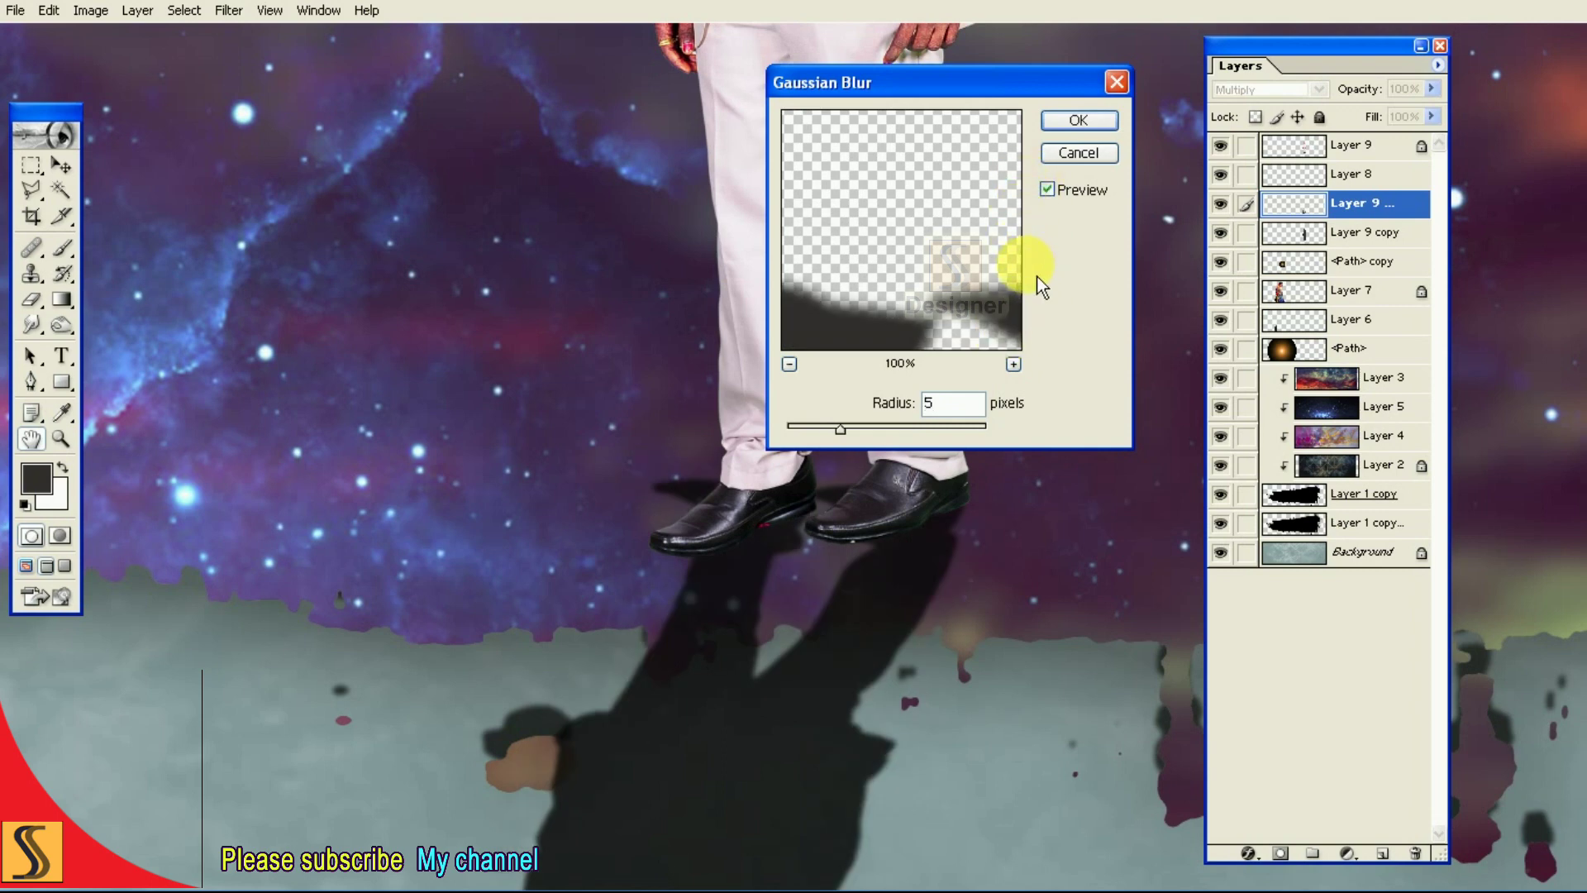
key(BackSpace)
text(4)
click(1078, 164)
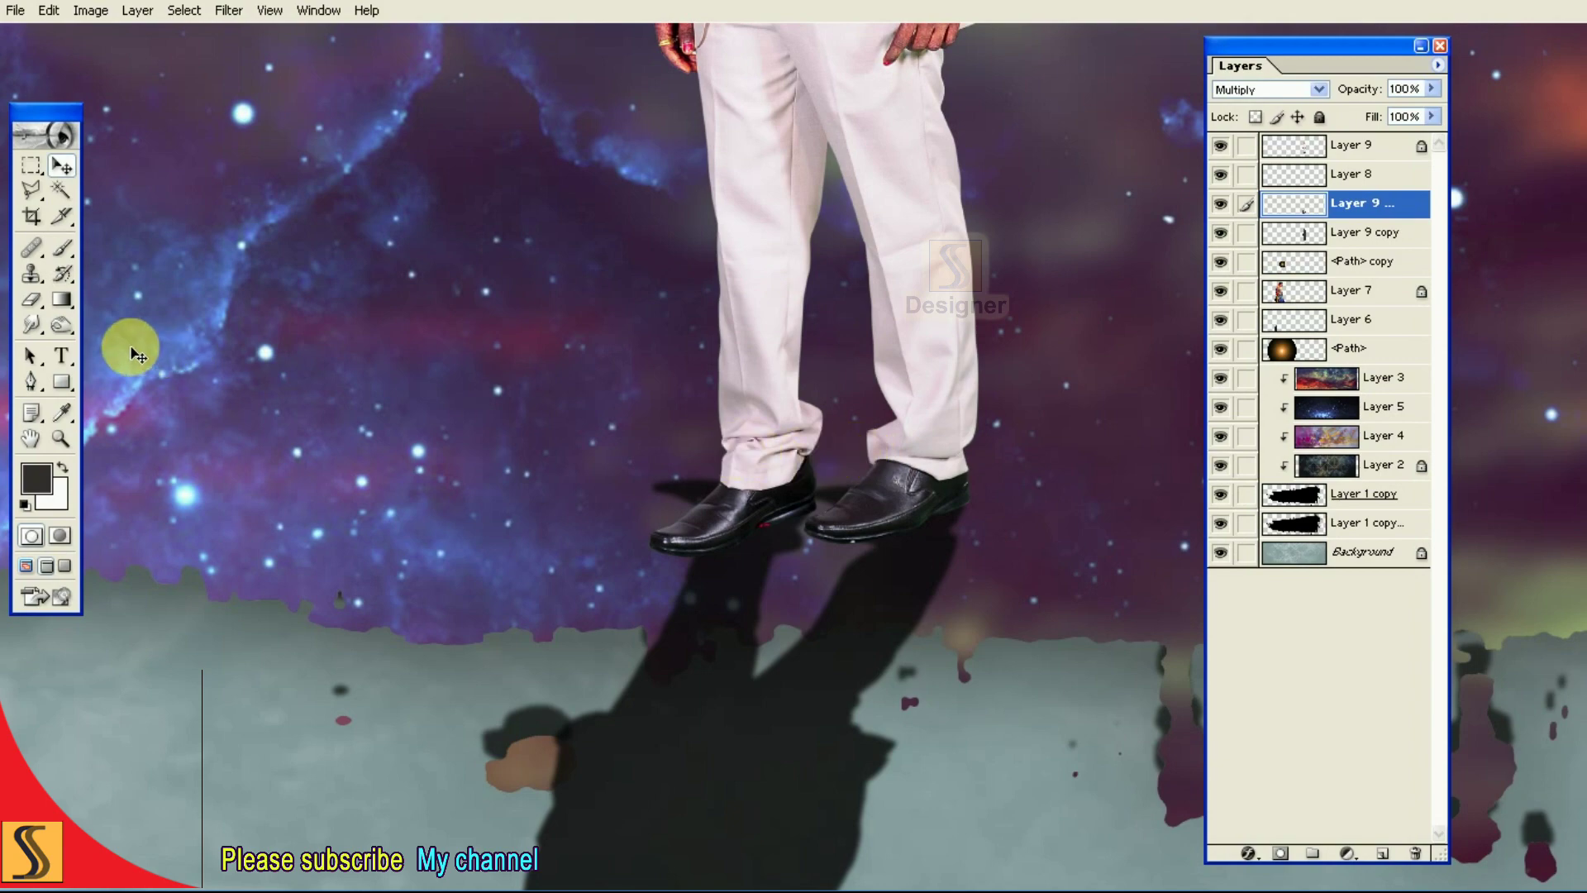
key(Tab)
key(Tab)
Show the tool options bar and size up the Eraser brush for the shadow's tail.
click(318, 10)
click(339, 102)
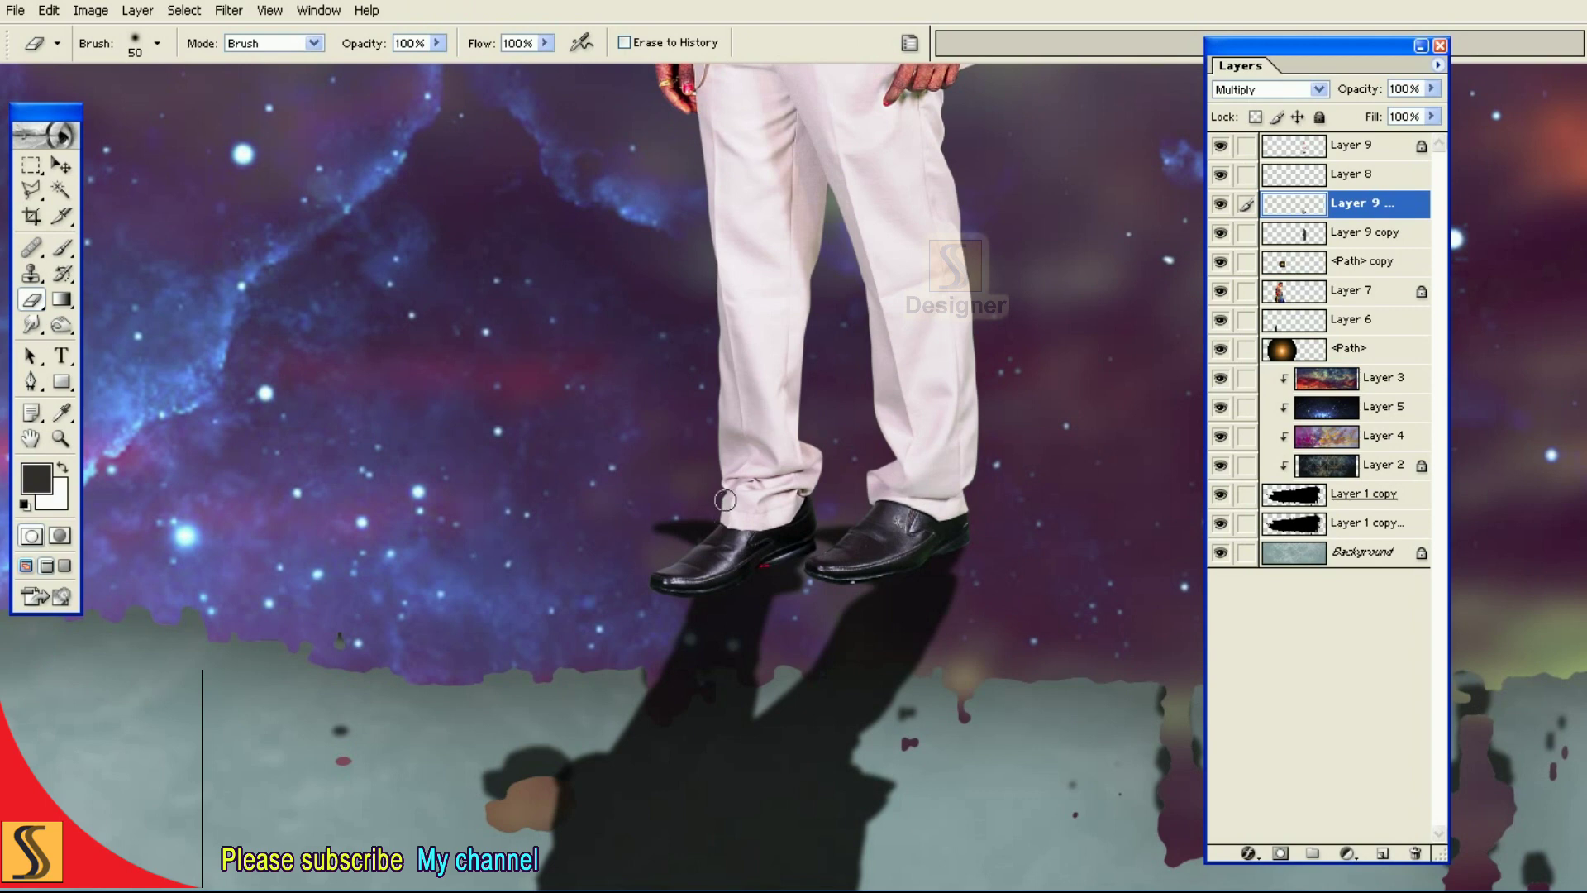
key(bracketright)
key(bracketright)
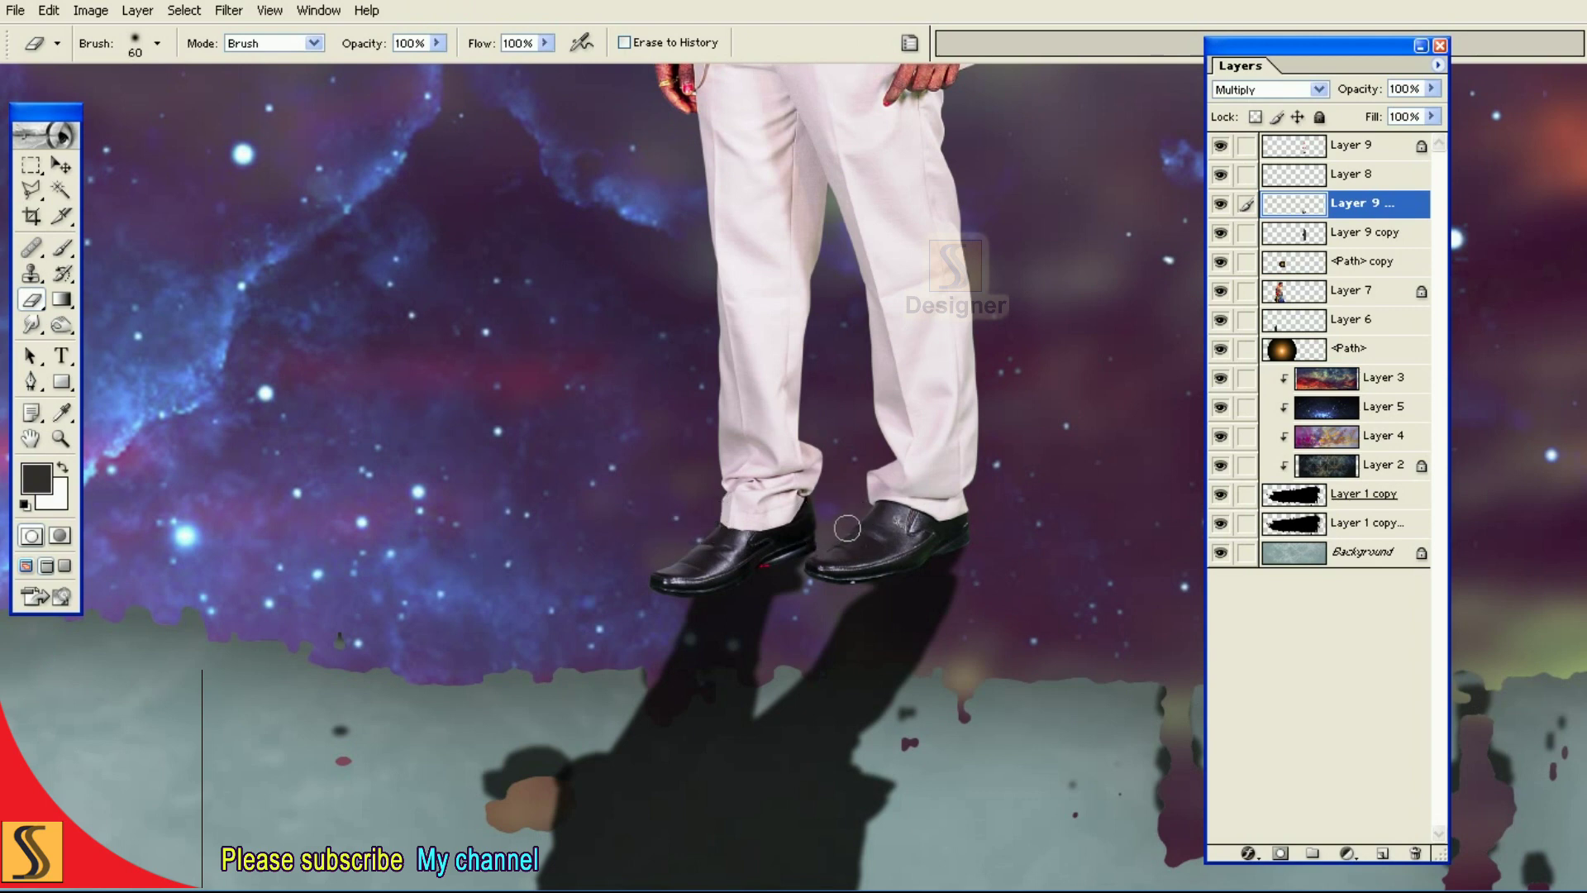
scroll(1098, 513, down, 1)
scroll(1052, 560, down, 2)
scroll(1048, 607, down, 1)
scroll(1040, 633, down, 1)
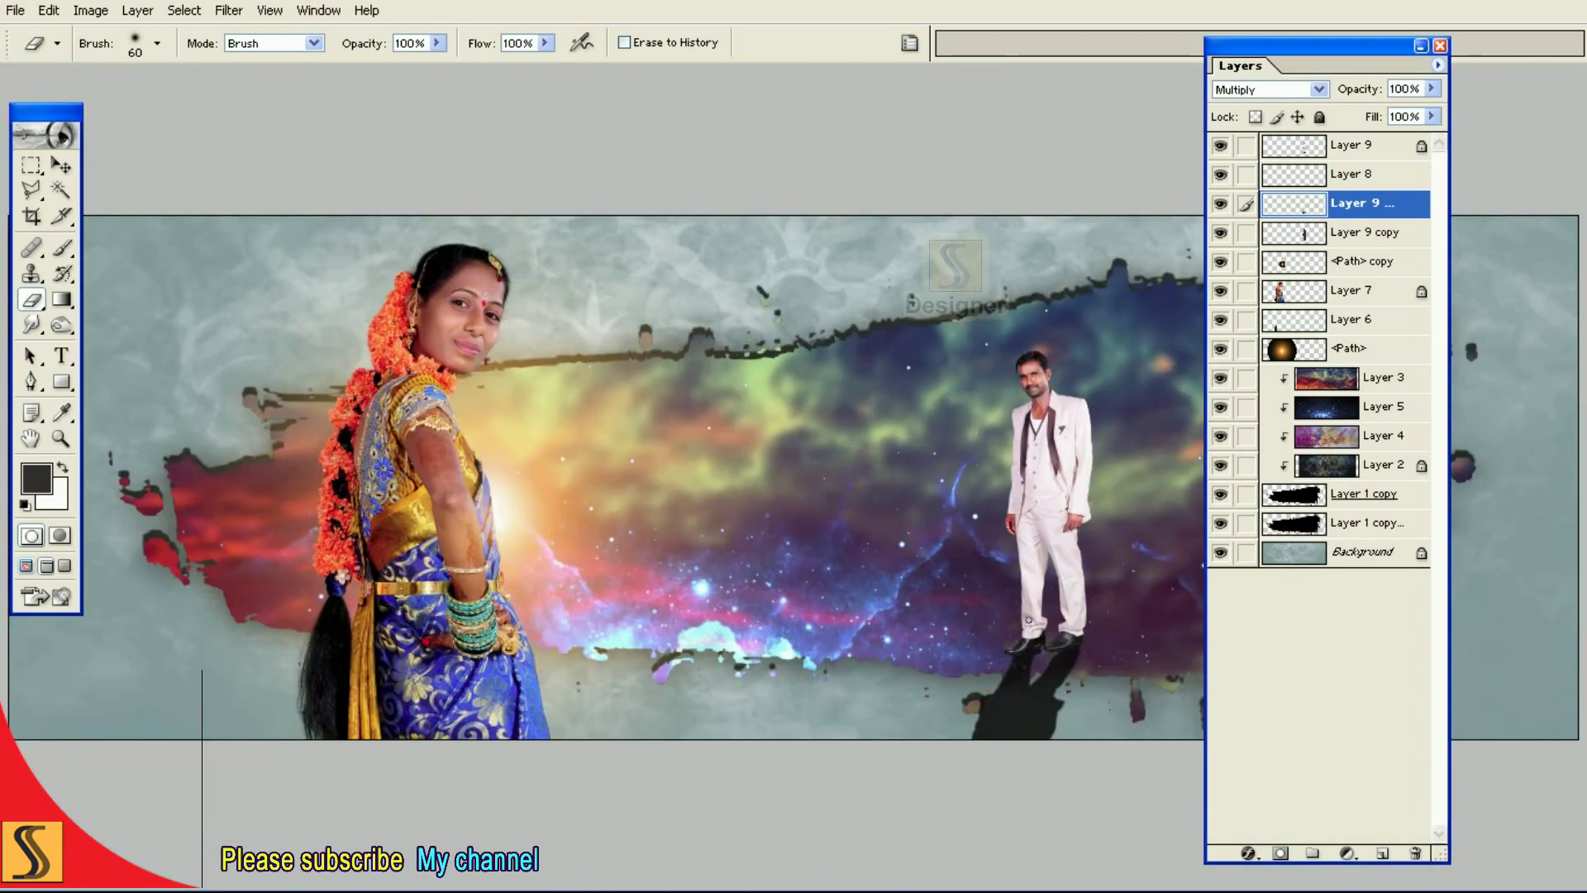
Enlarge the eraser to about 1100 px, then zoom in on the groom with the Move tool.
key(F7)
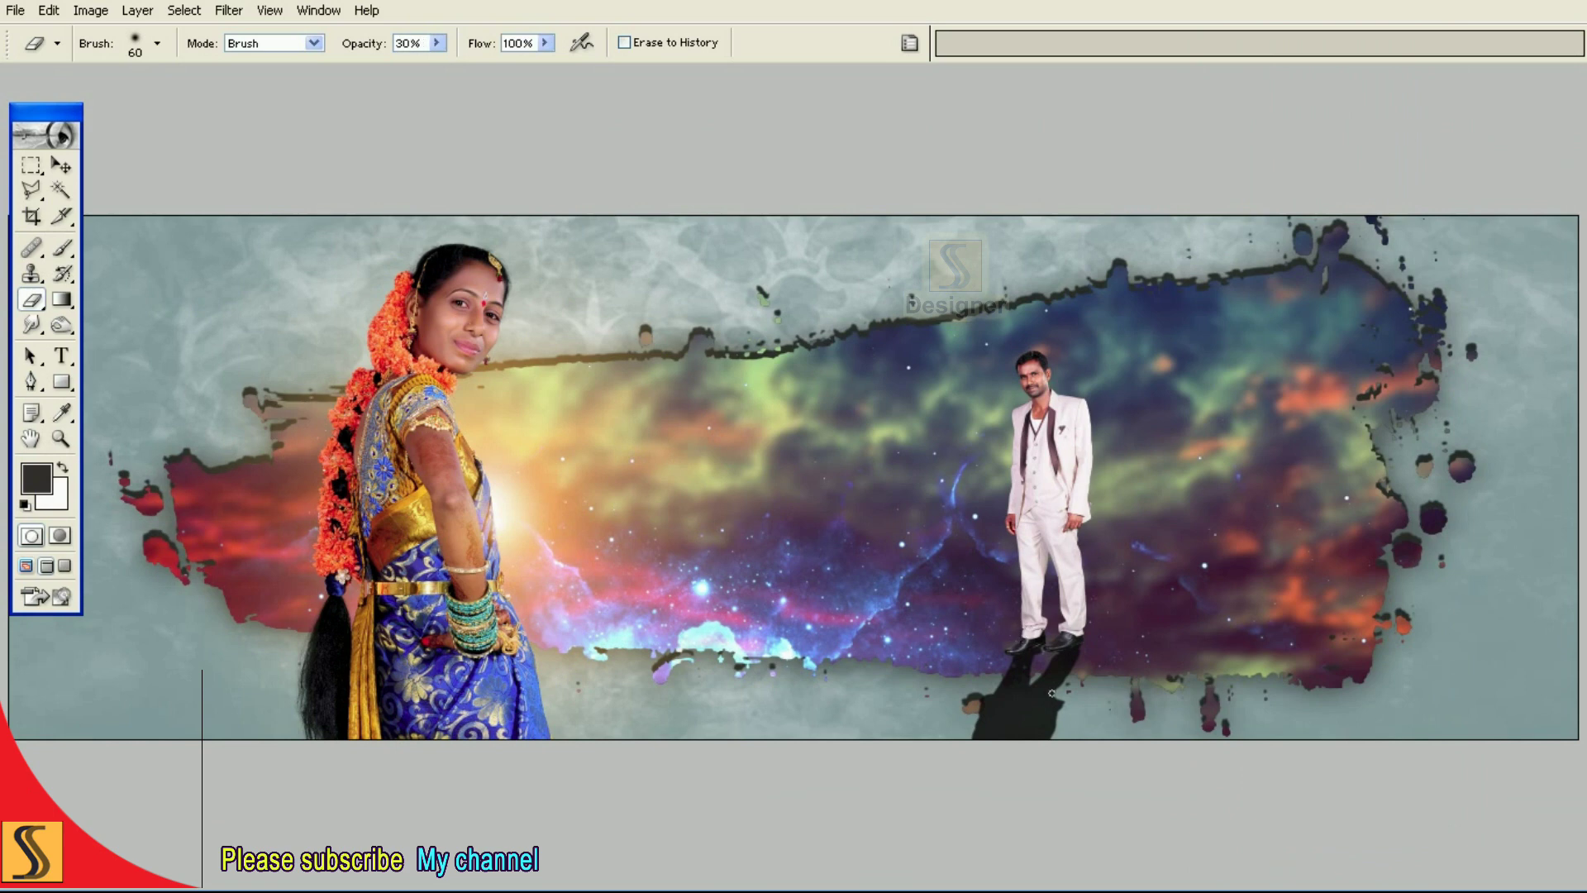
key(bracketright)
key(bracketright)
key(bracketright)
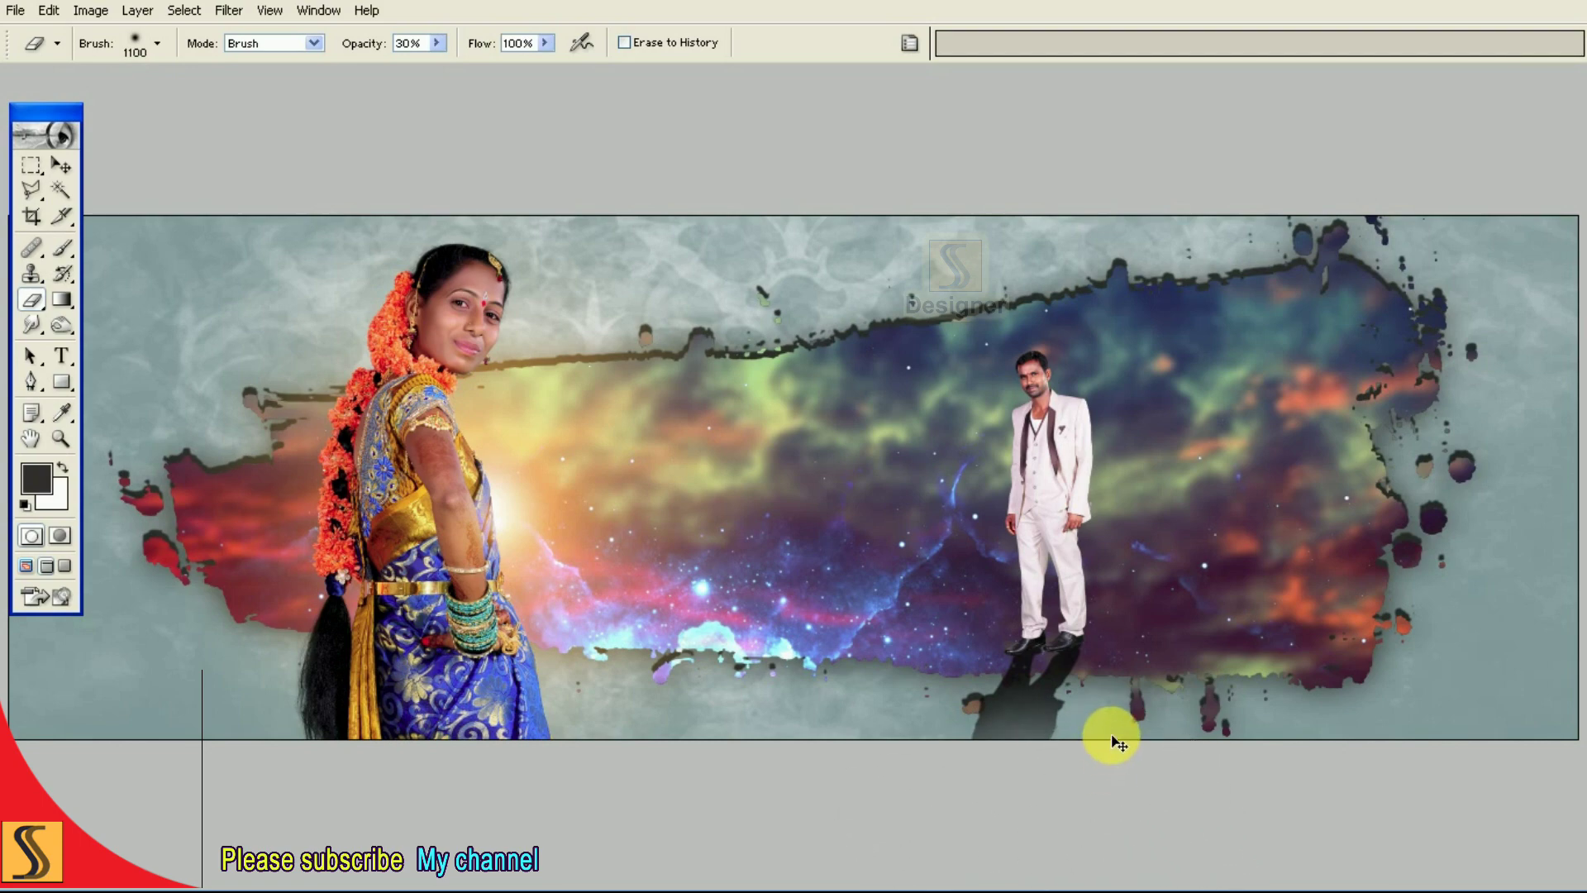
key(ctrl+plus)
scroll(1099, 711, right, 5)
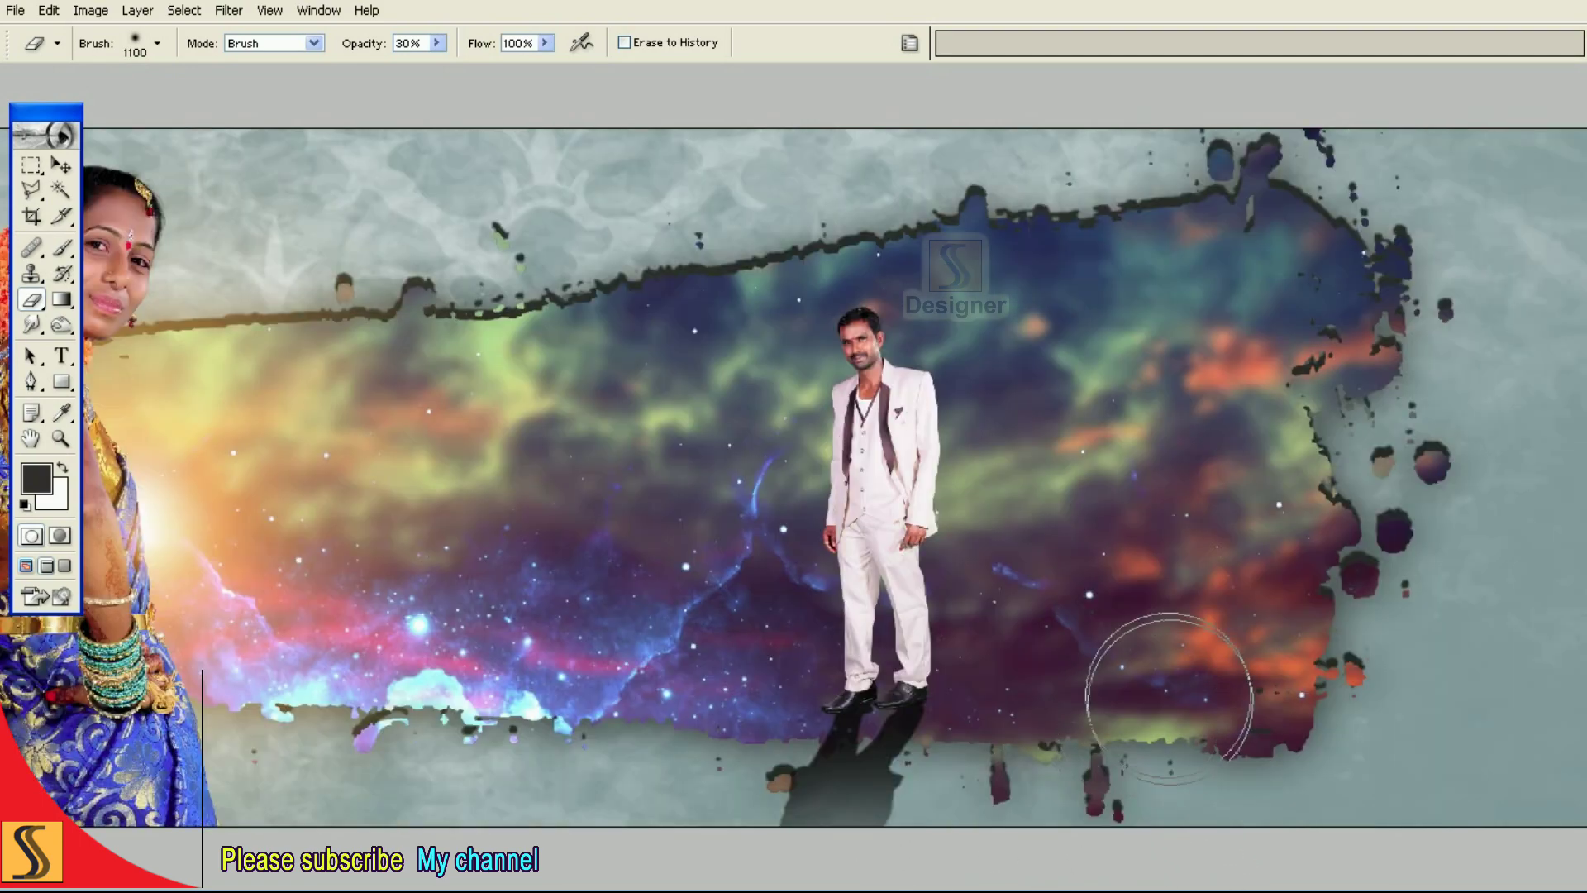
key(v)
key(F7)
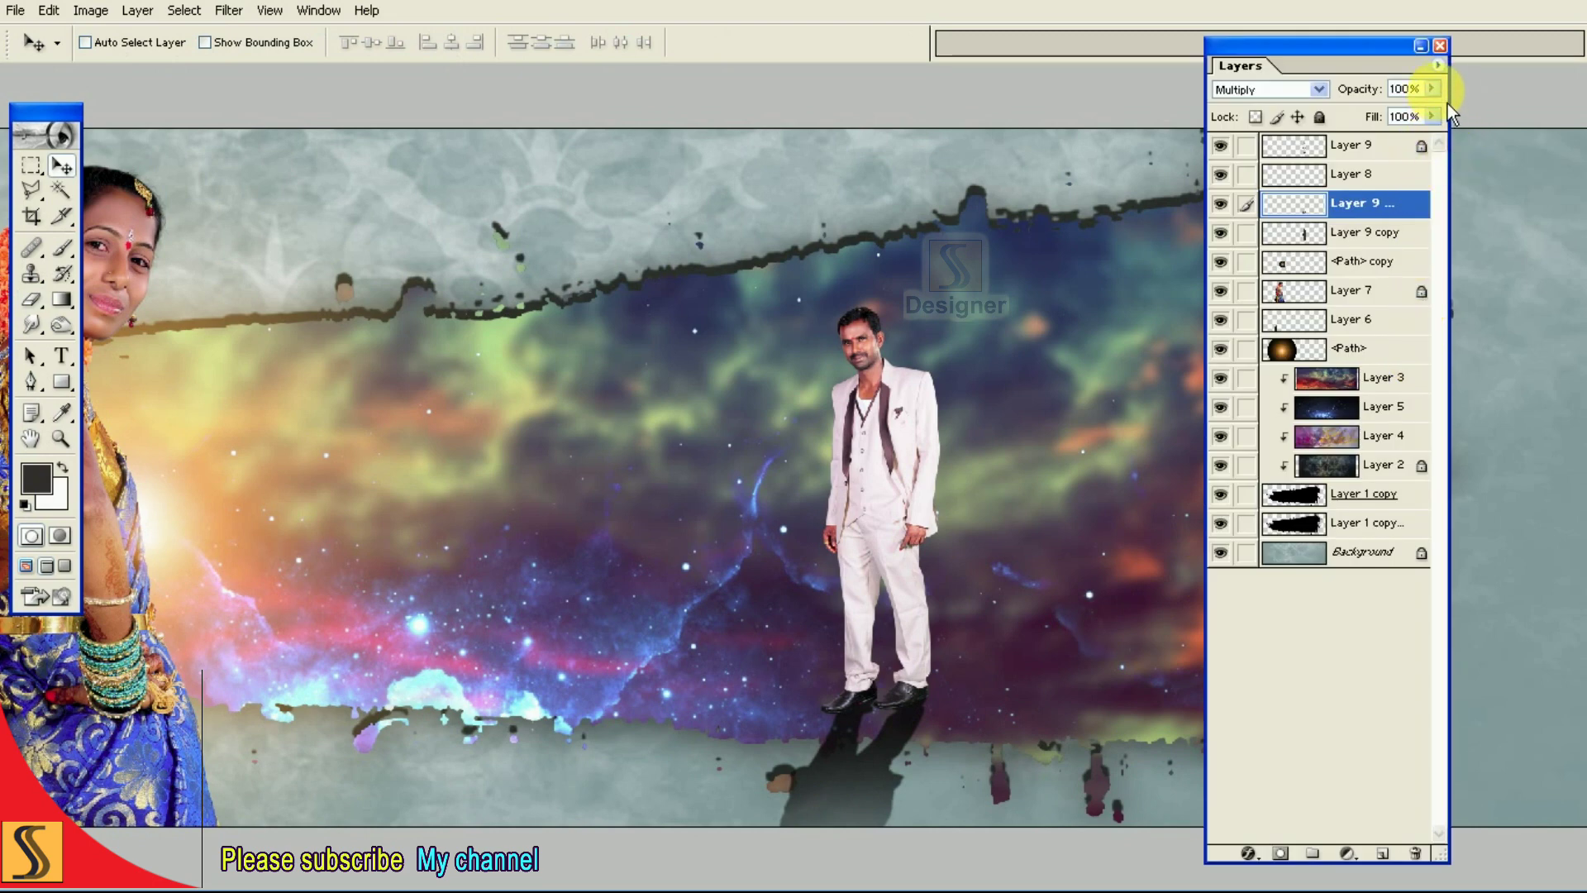
Lower Layer 9's opacity and set the shoe shadow layer to Multiply.
key(8)
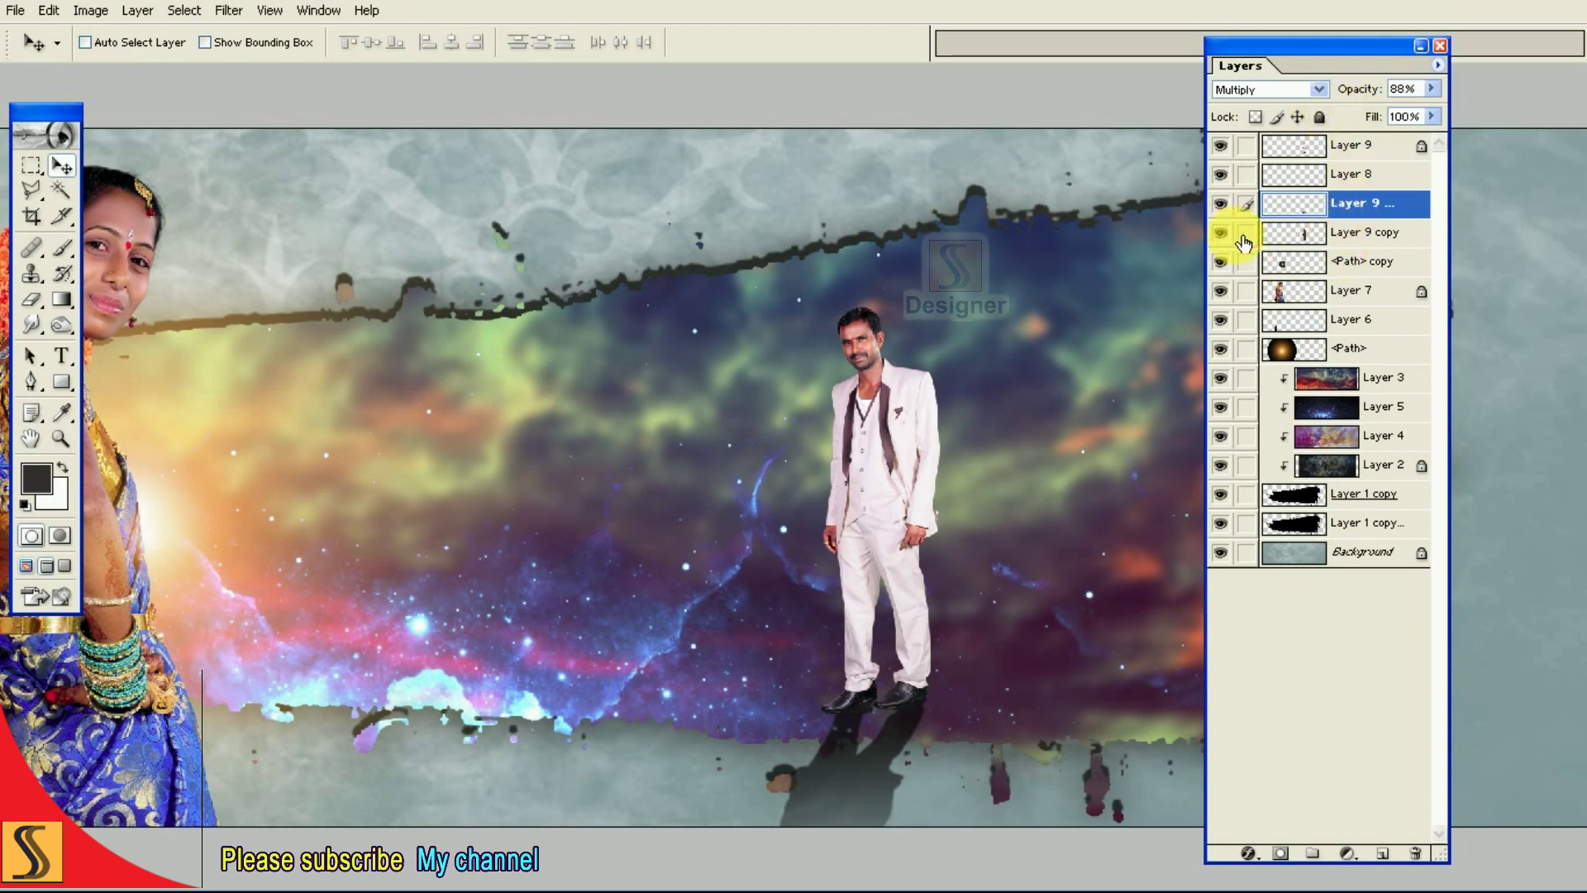
click(1290, 235)
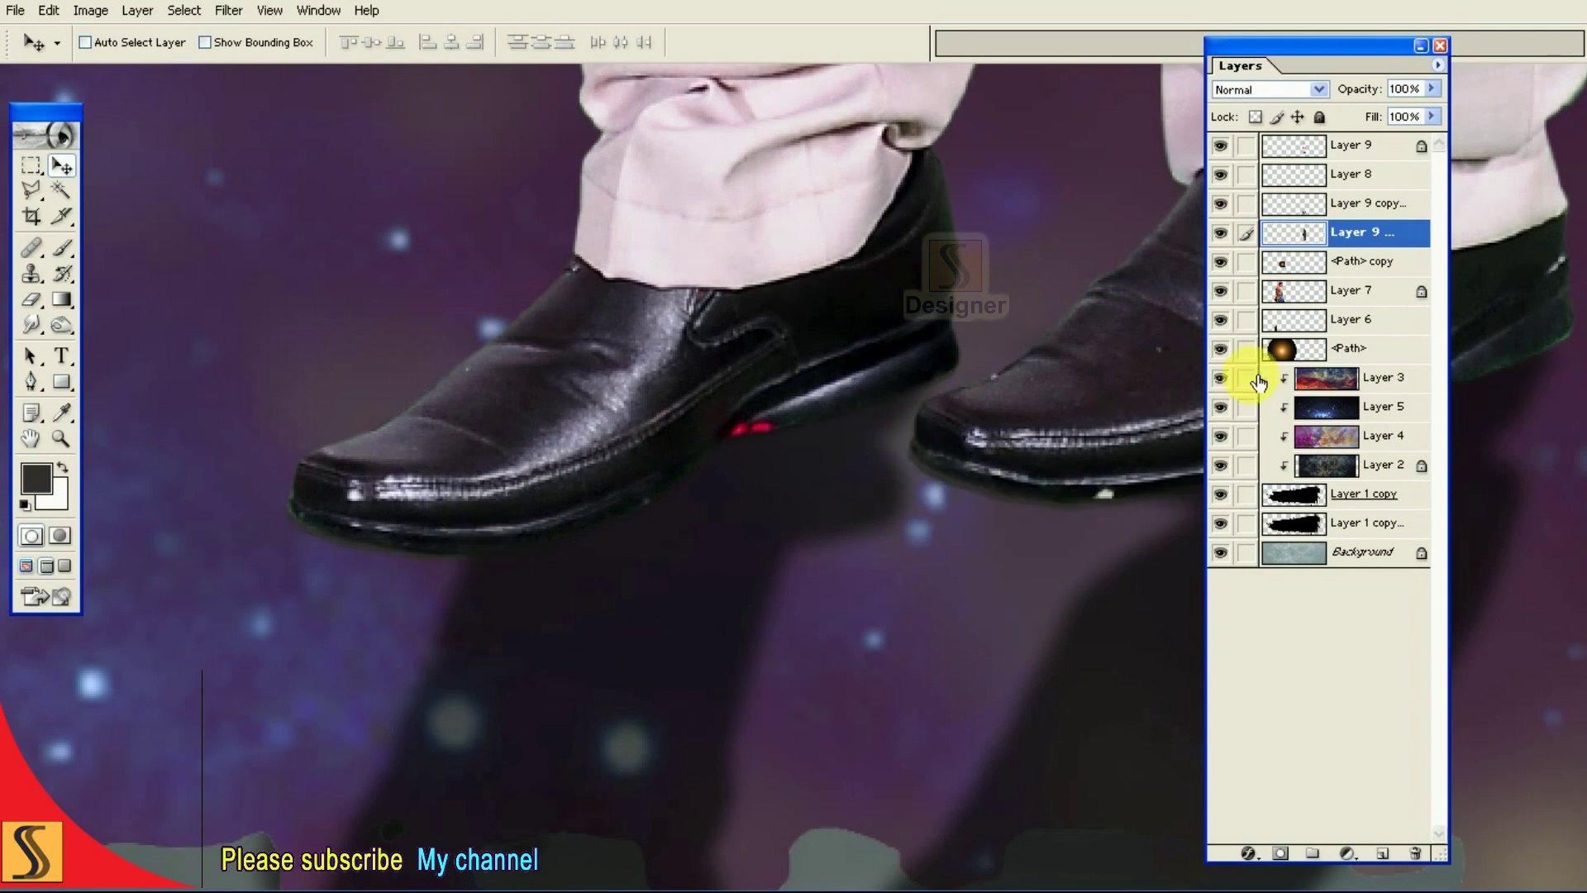
click(1290, 91)
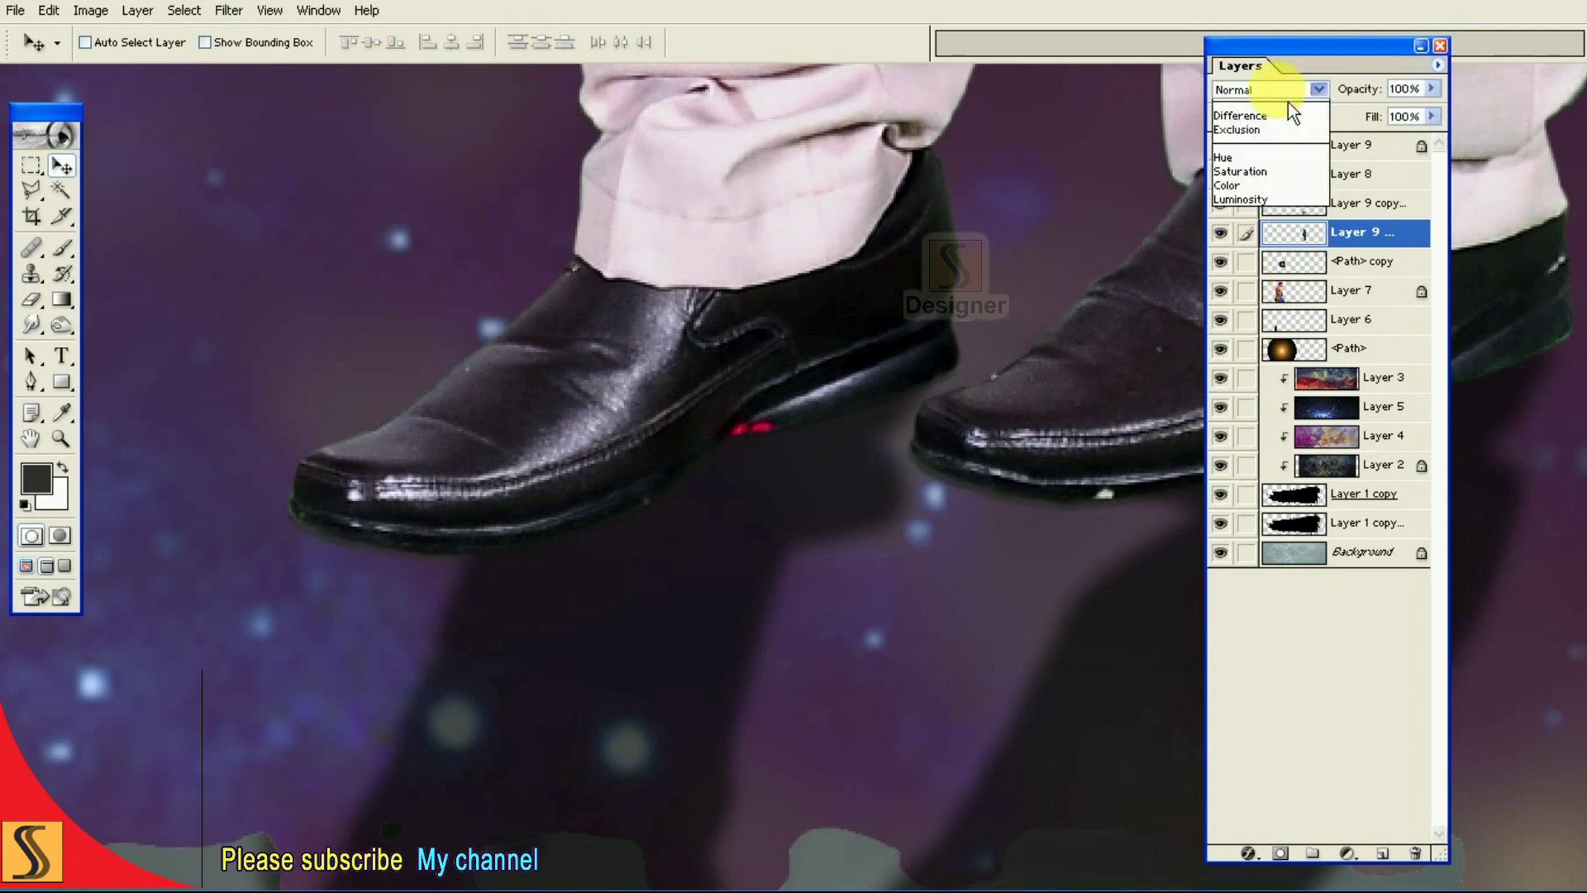
click(1273, 171)
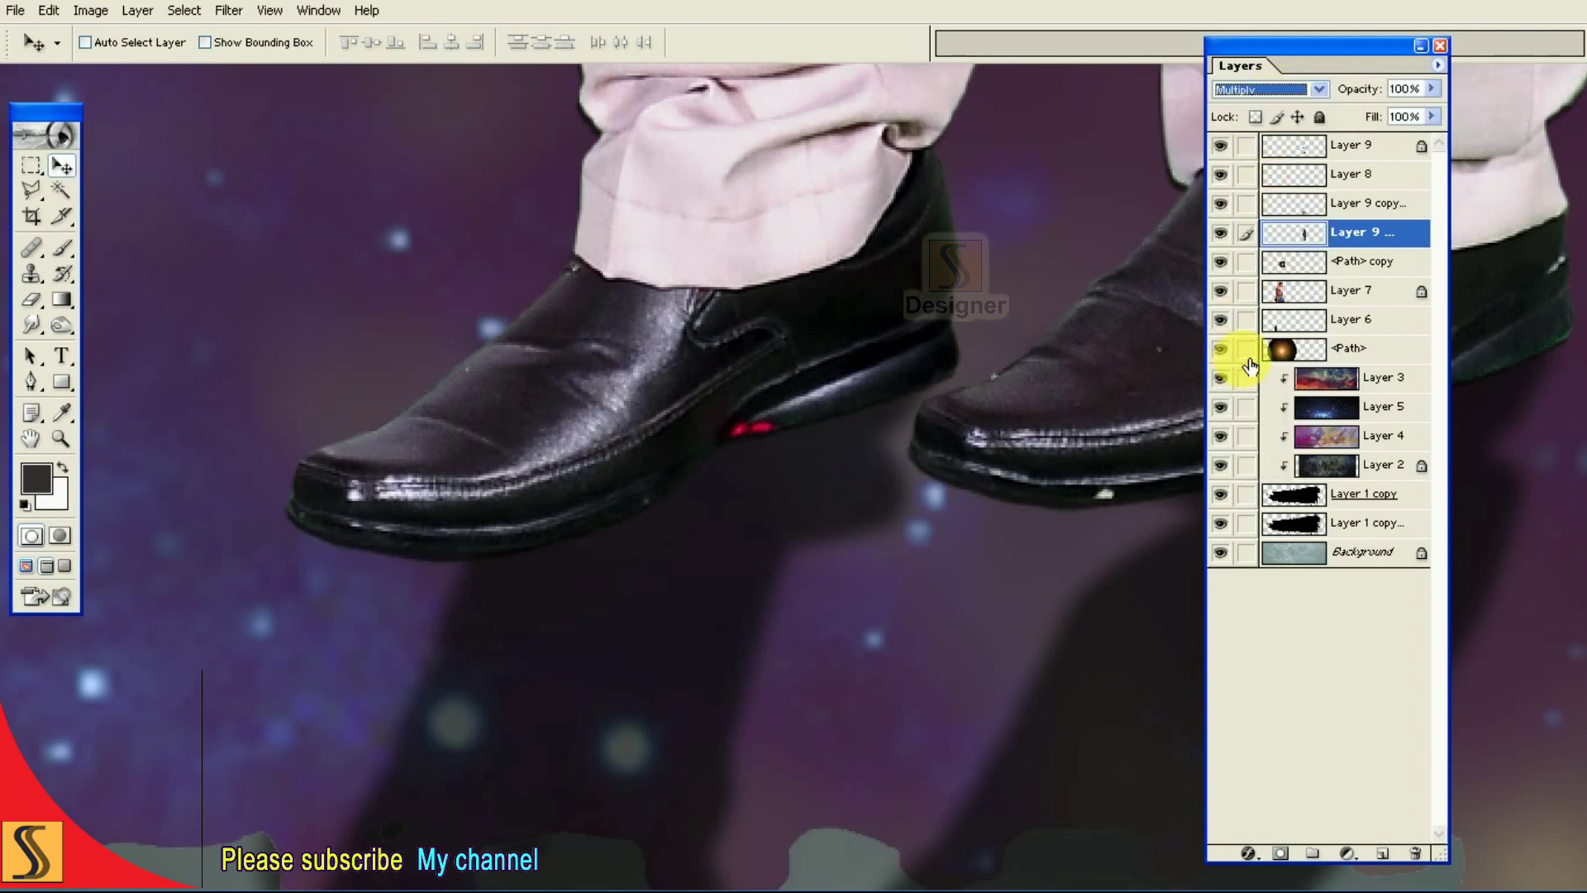
click(1266, 239)
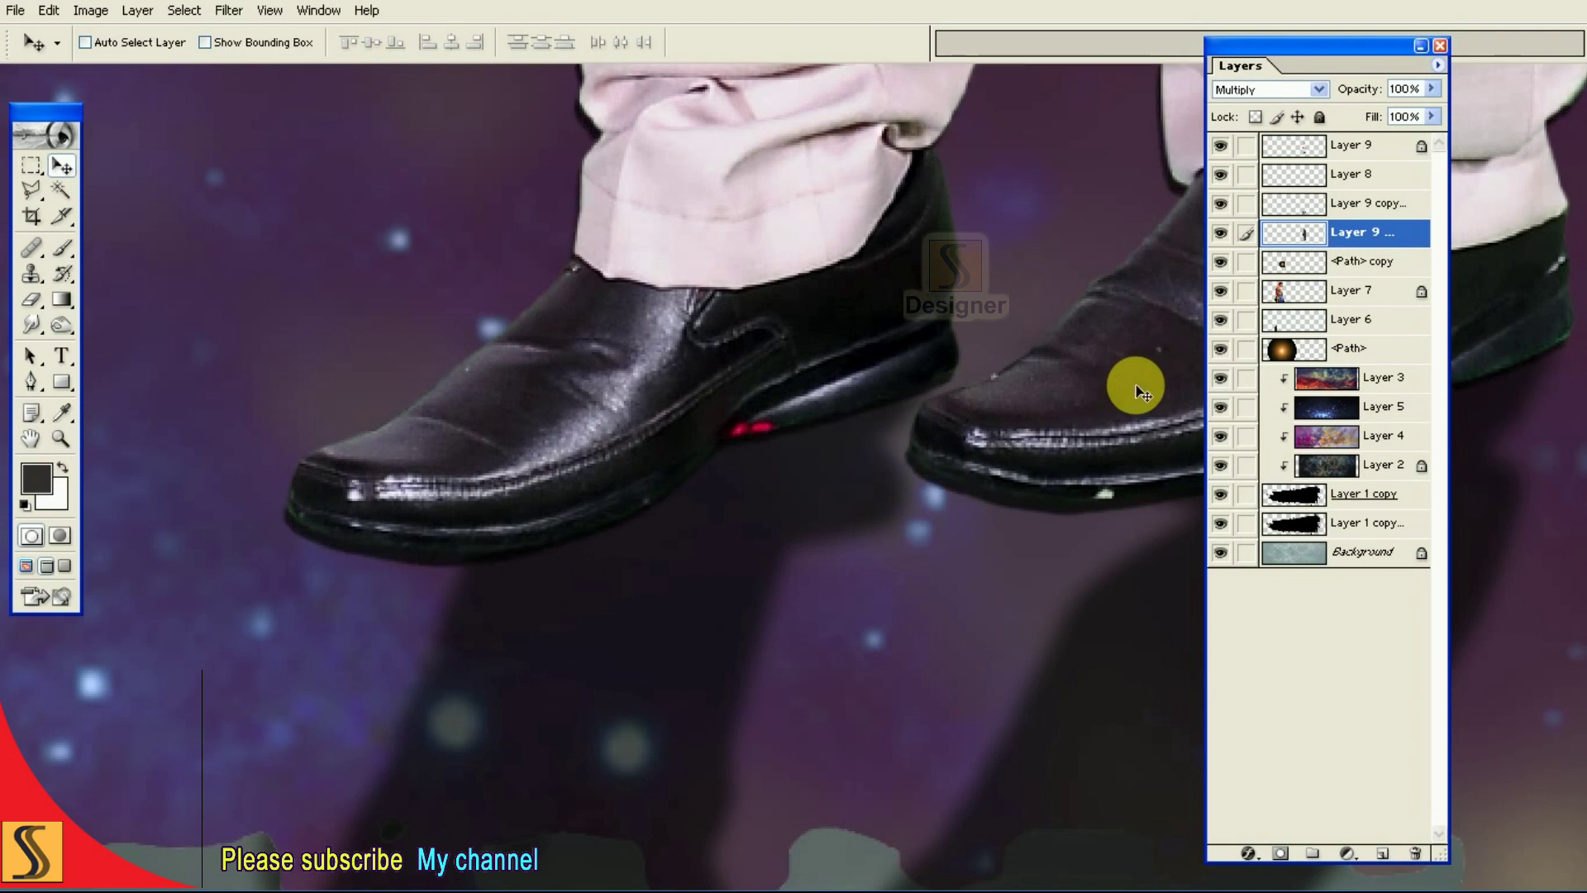
Apply a 2-pixel Gaussian Blur to the shoe shadow layer.
key(ctrl+alt+f)
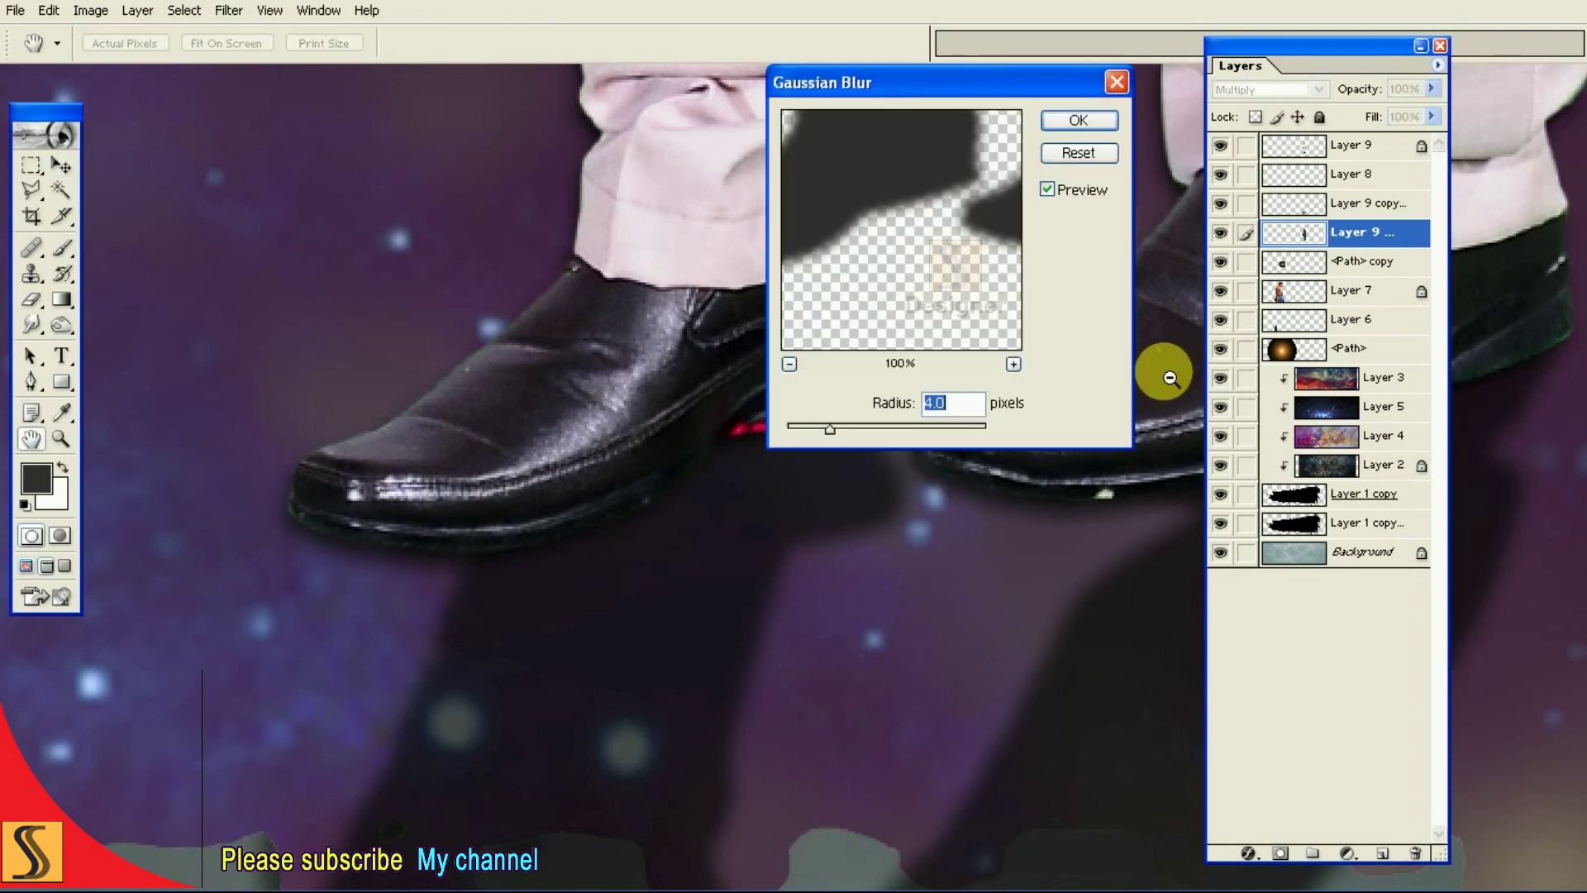
text(2)
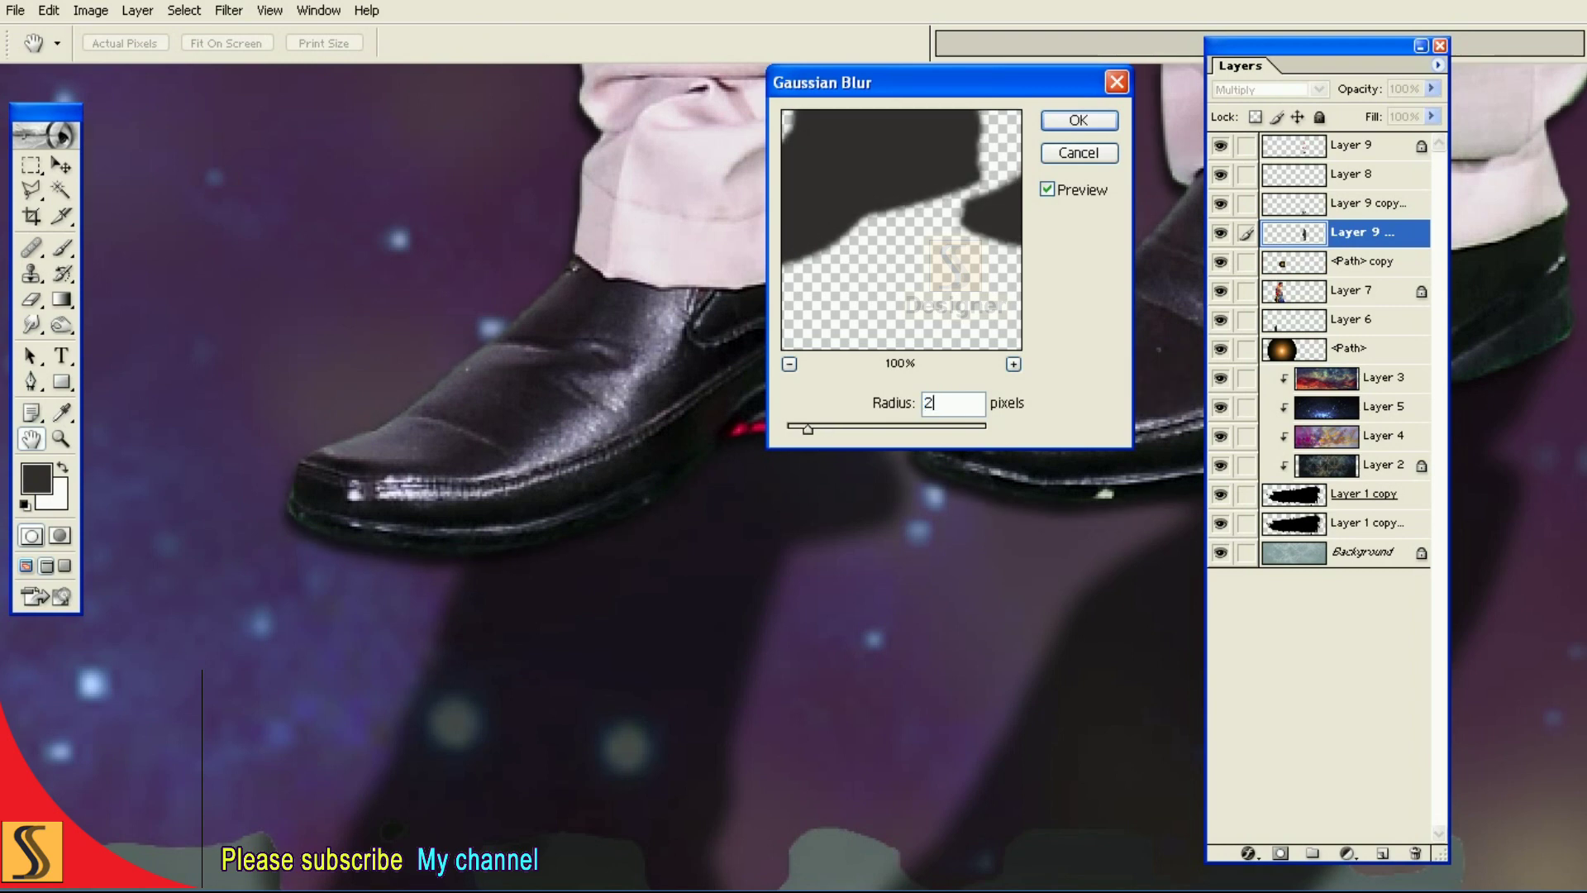
click(1075, 137)
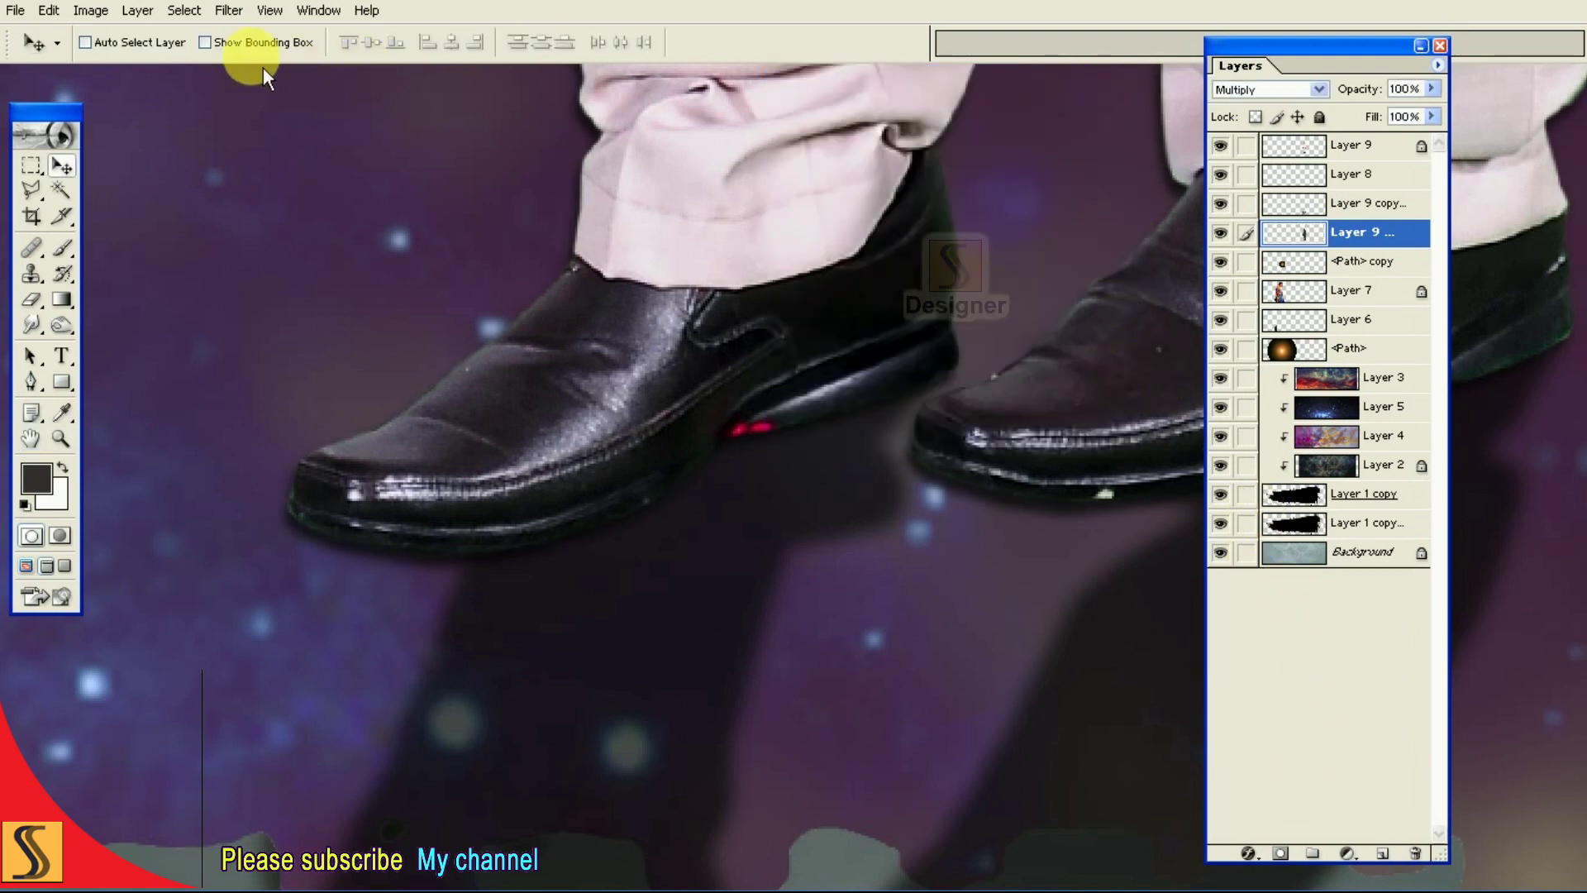
click(149, 11)
mouse_move(182, 313)
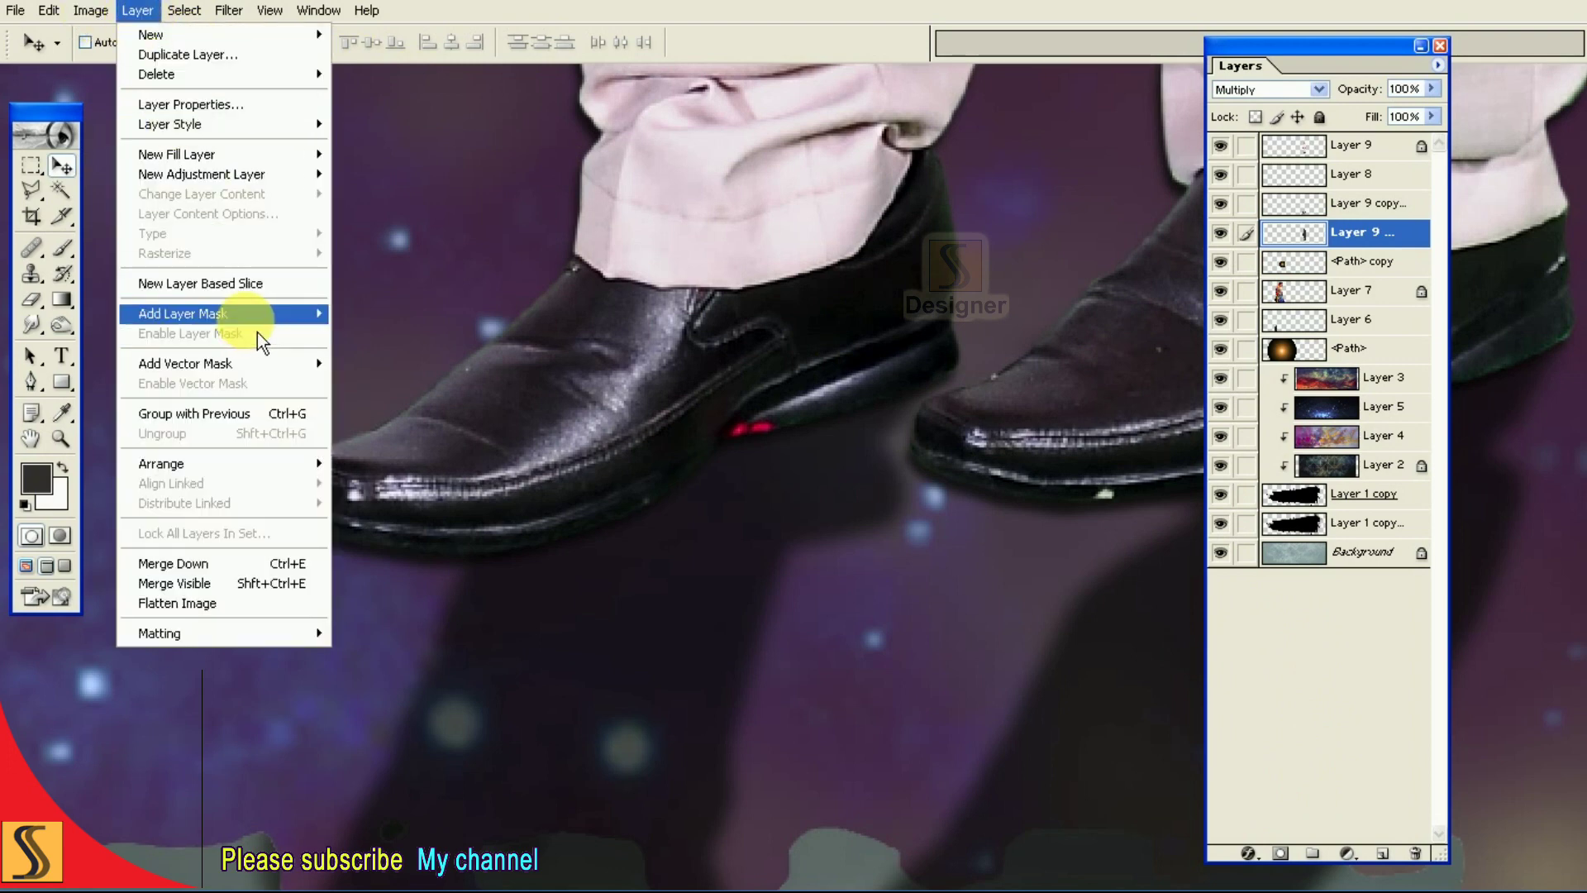
Add a Hide All mask to the shadow layer and reveal it along both shoe soles.
click(413, 334)
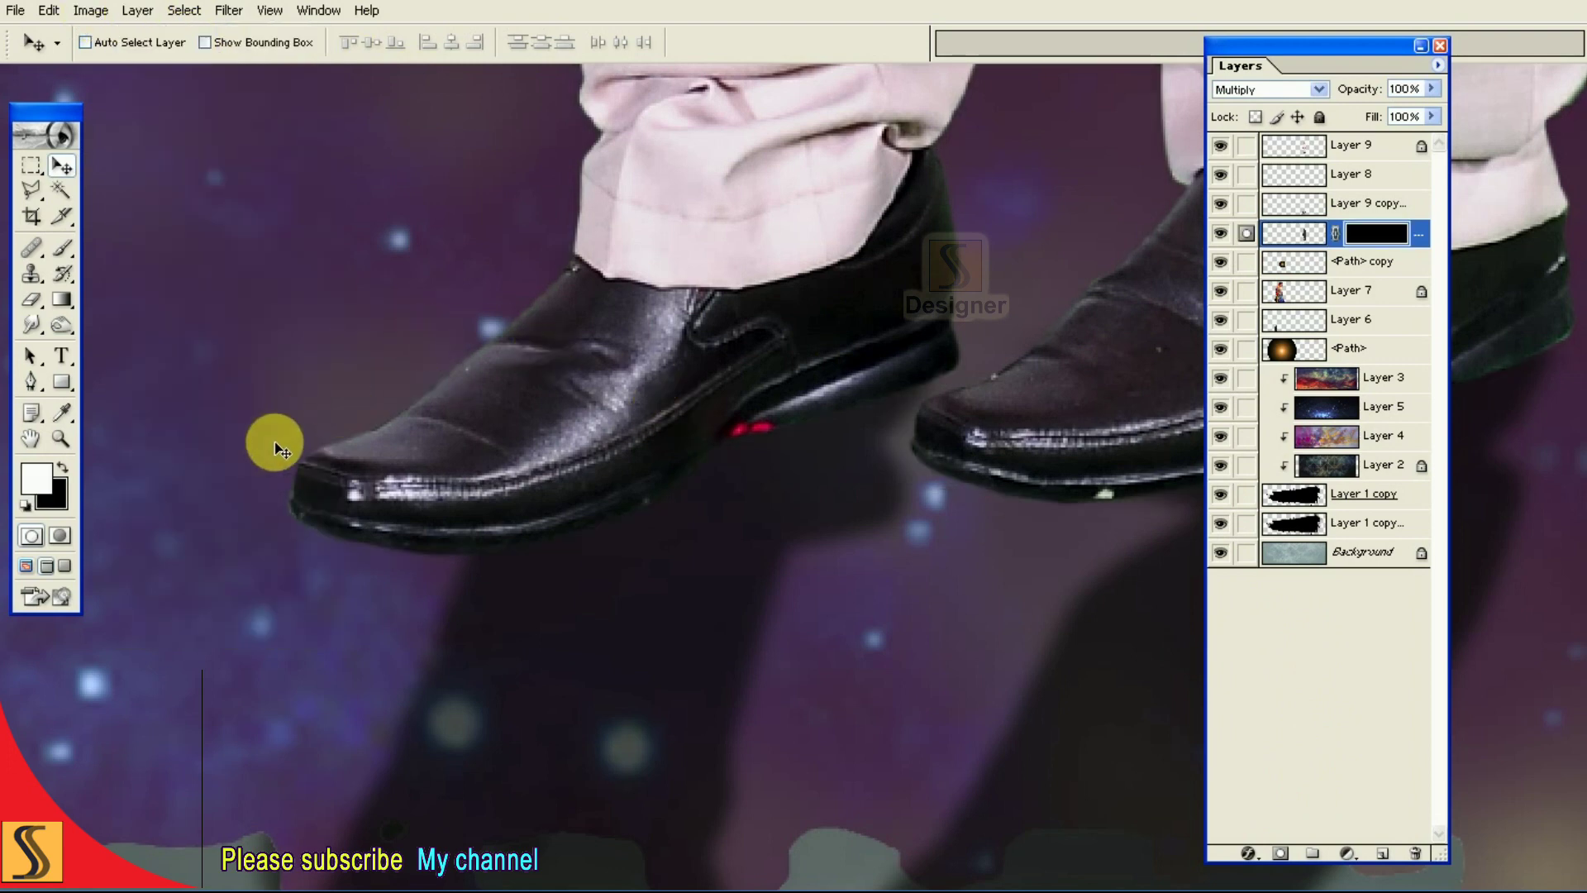
click(32, 299)
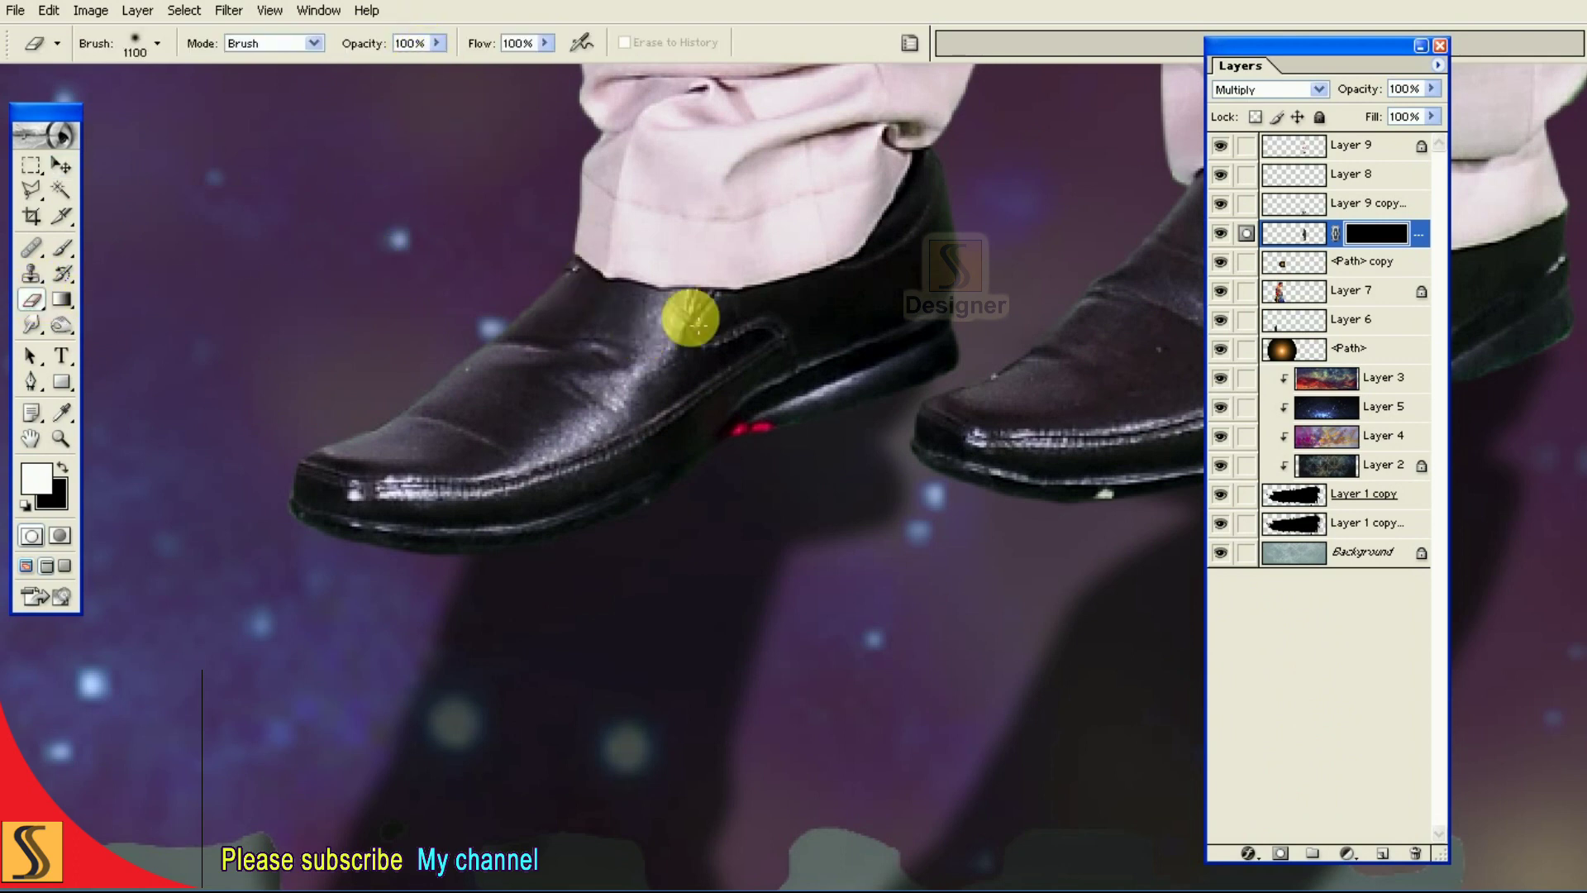
key(bracketleft)
key(bracketleft)
key(bracketleft)
key(bracketleft)
key(bracketleft)
key(bracketleft)
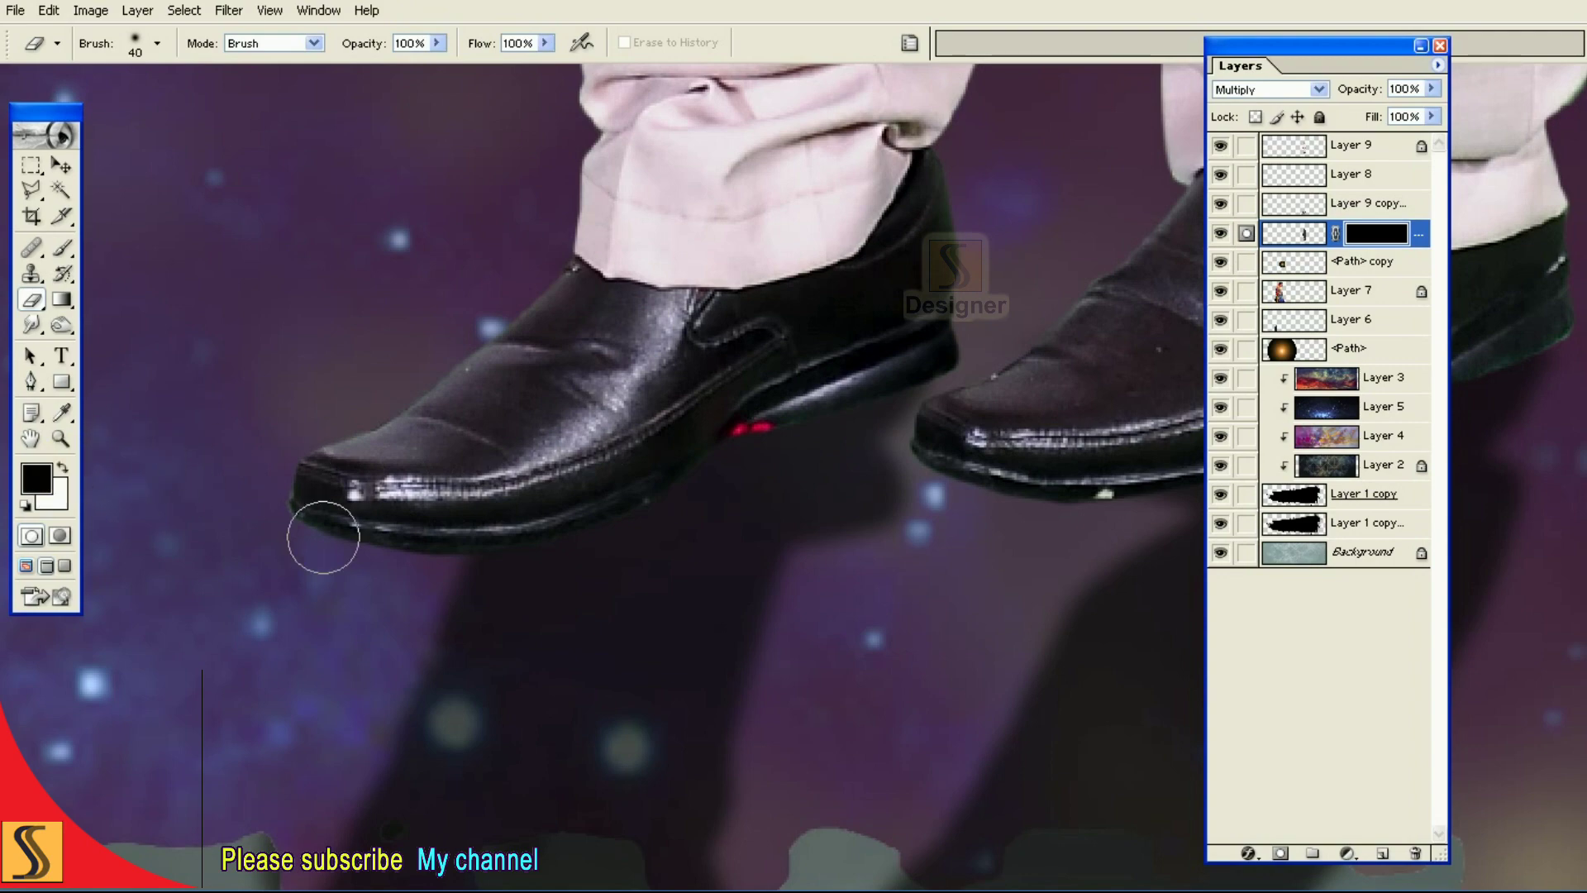
mouse_move(514, 546)
mouse_down()
mouse_move(816, 397)
mouse_move(955, 364)
mouse_up()
mouse_move(883, 523)
mouse_down()
mouse_move(638, 531)
mouse_move(489, 428)
mouse_up()
mouse_move(941, 449)
mouse_down()
mouse_move(681, 514)
mouse_move(859, 434)
mouse_up()
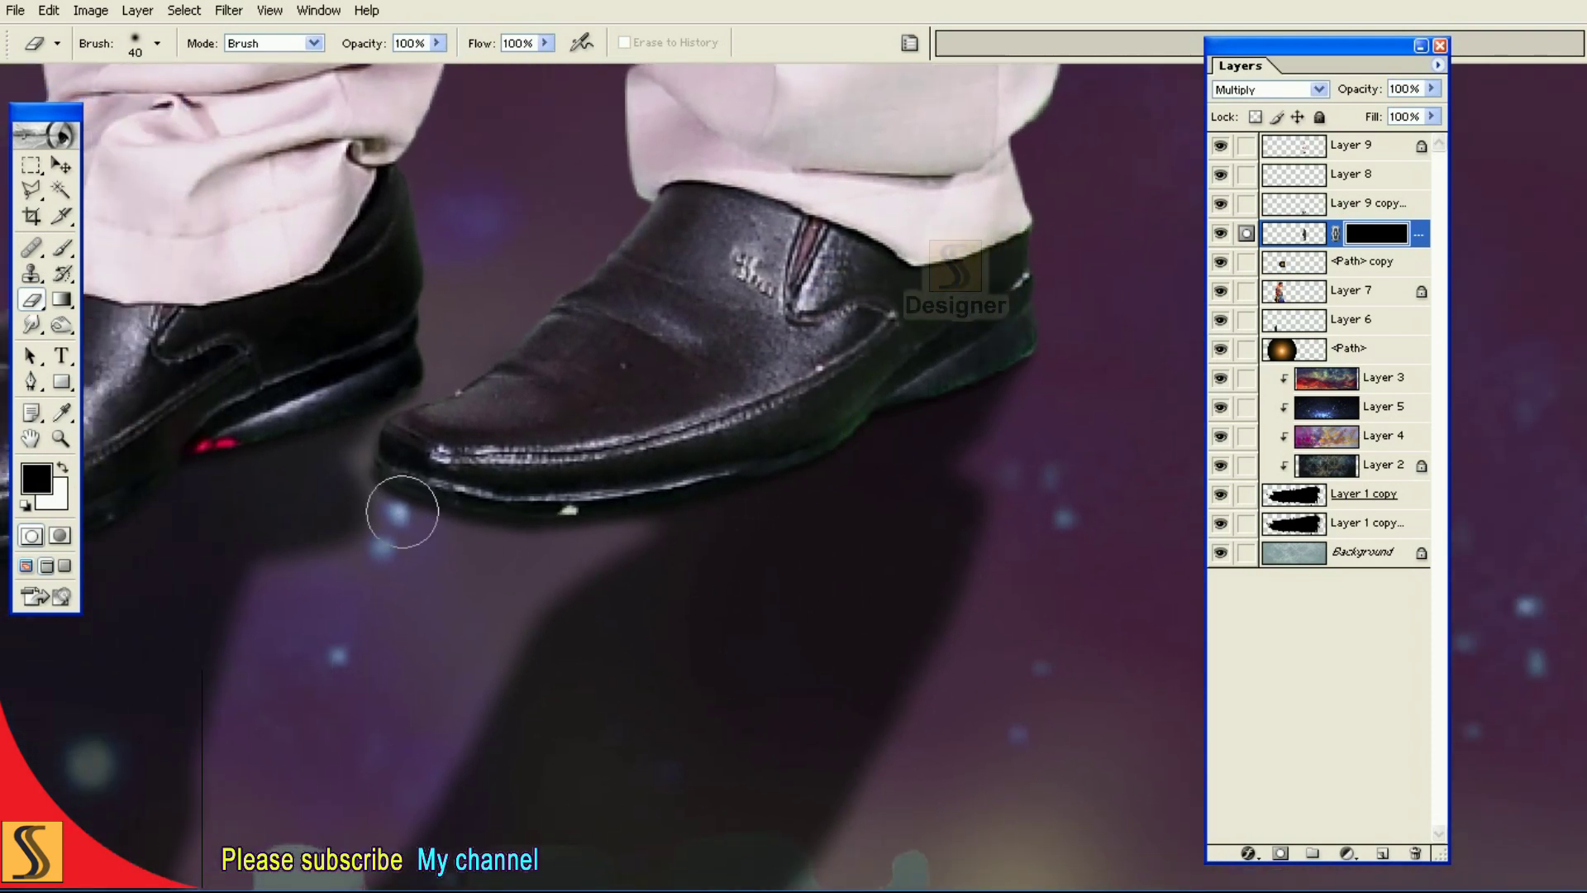
alt+click(886, 454)
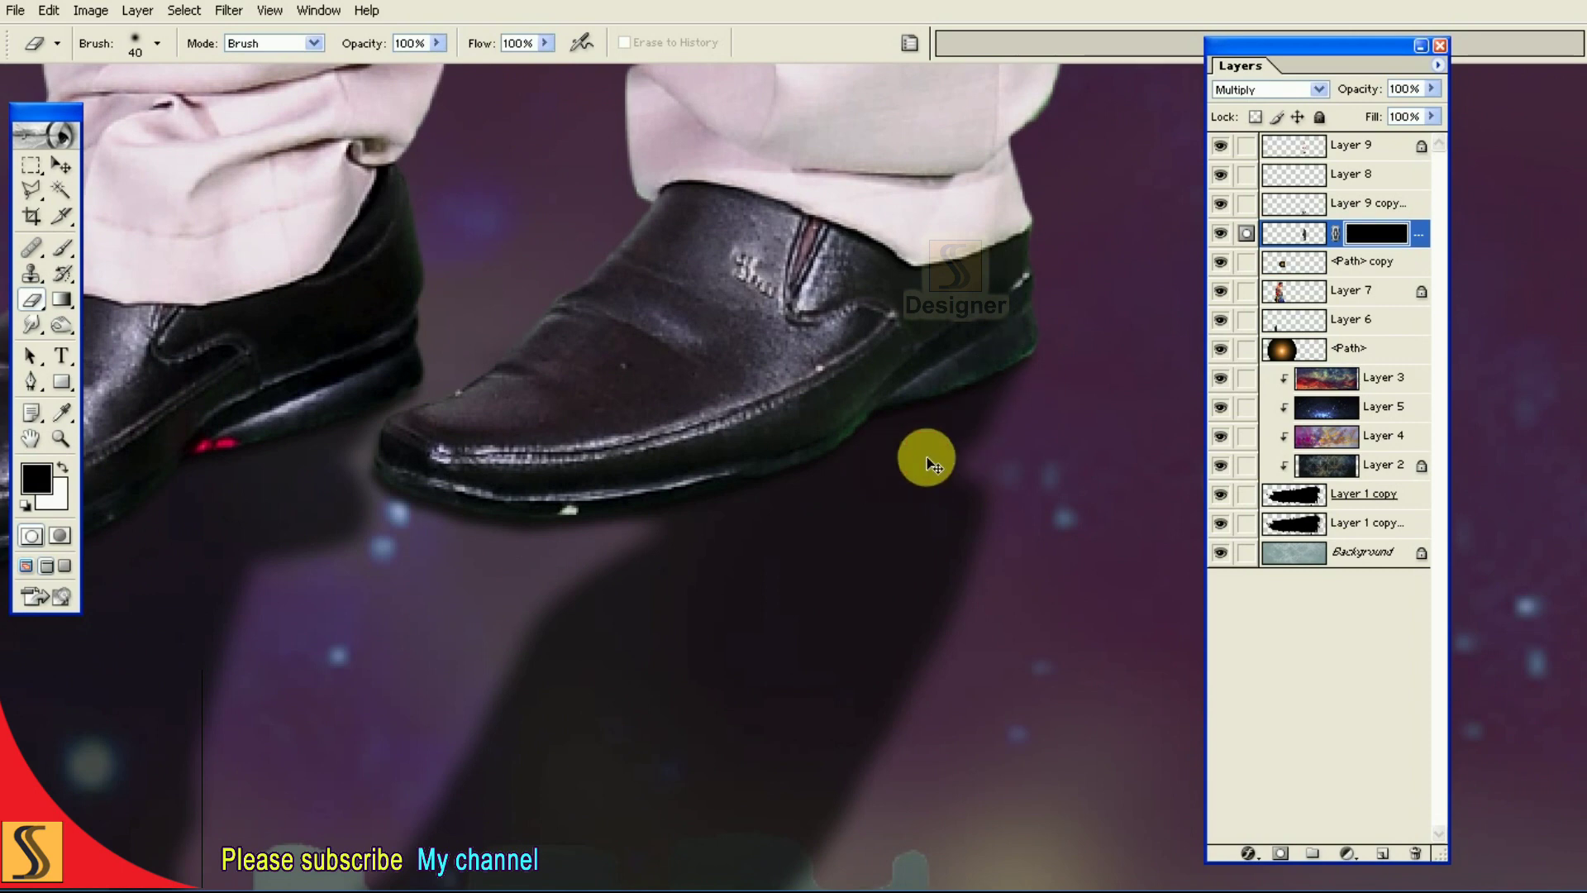
Apply the layer mask, then compare the shadow with the layer hidden and shown.
click(1380, 237)
right_click(1372, 236)
click(1239, 400)
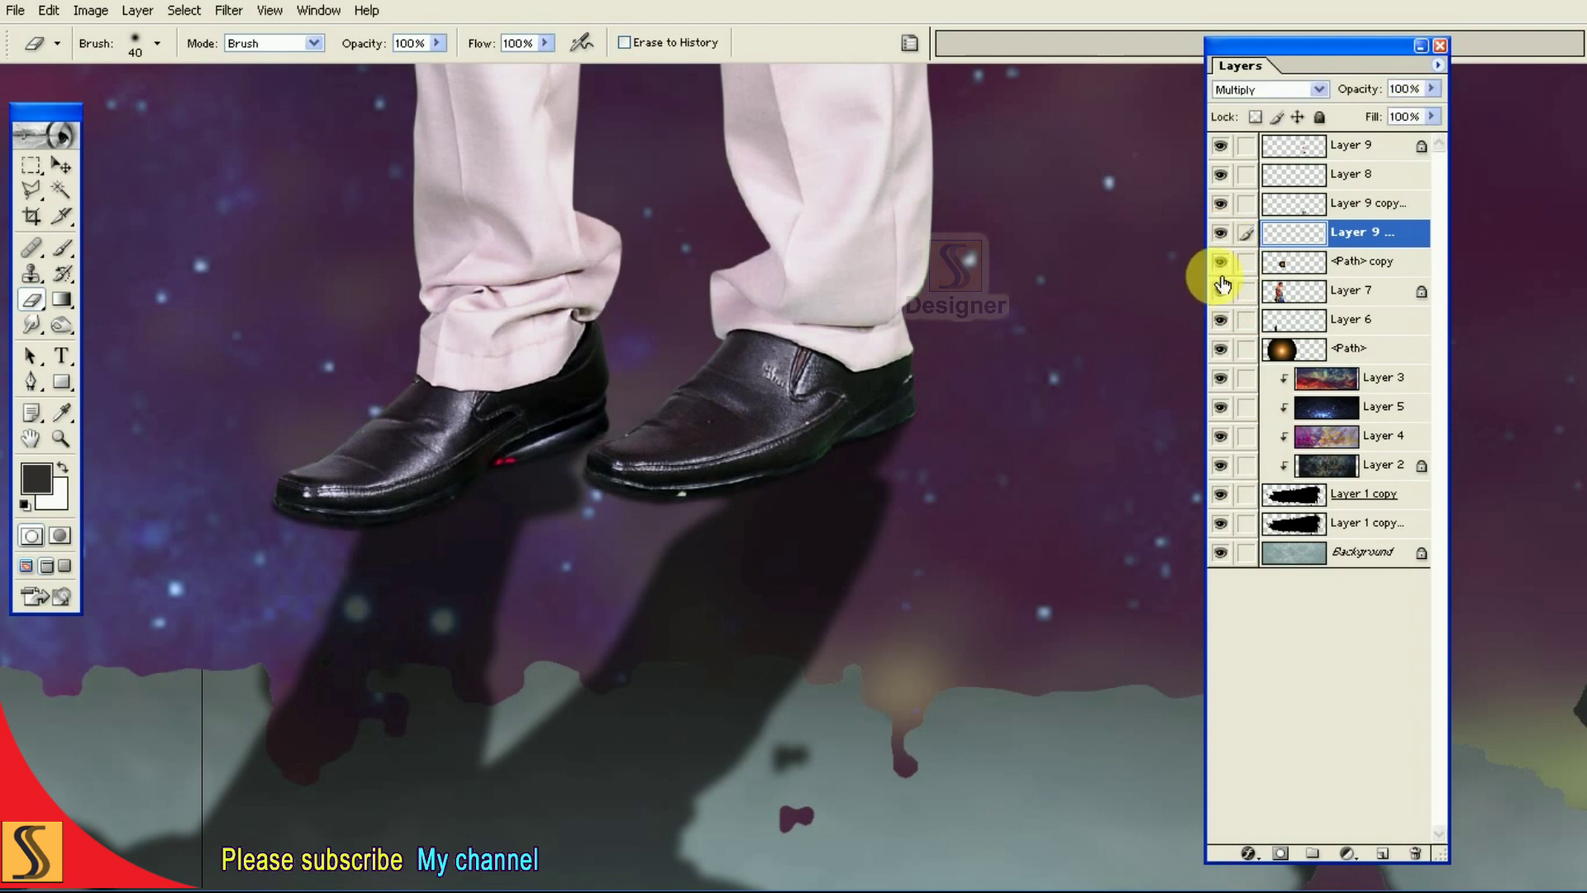
click(1221, 232)
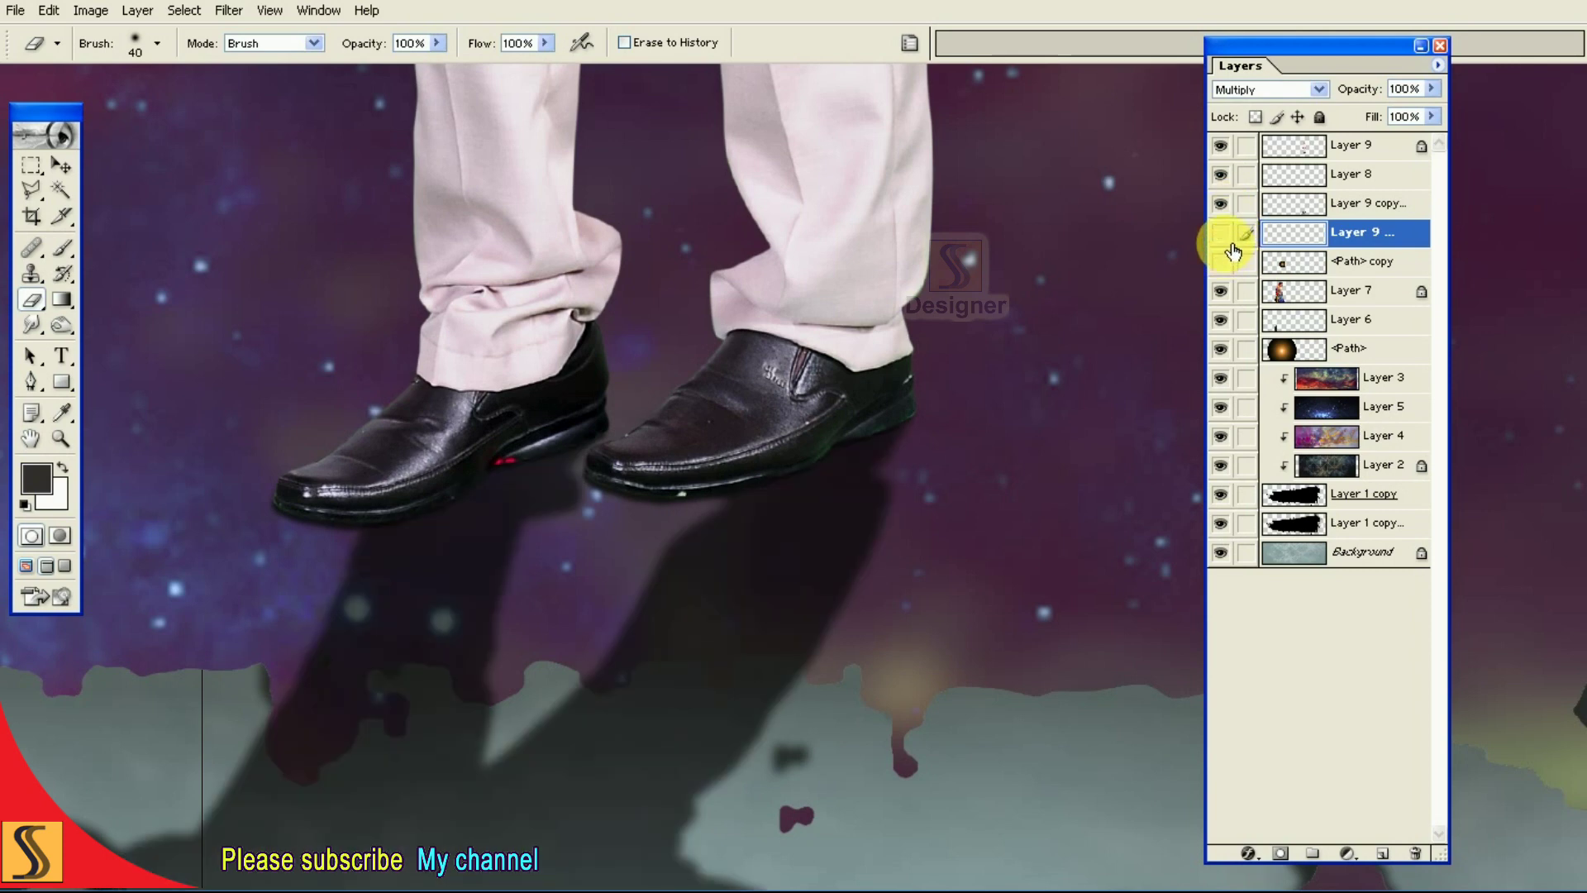
drag(1222, 236, 1233, 261)
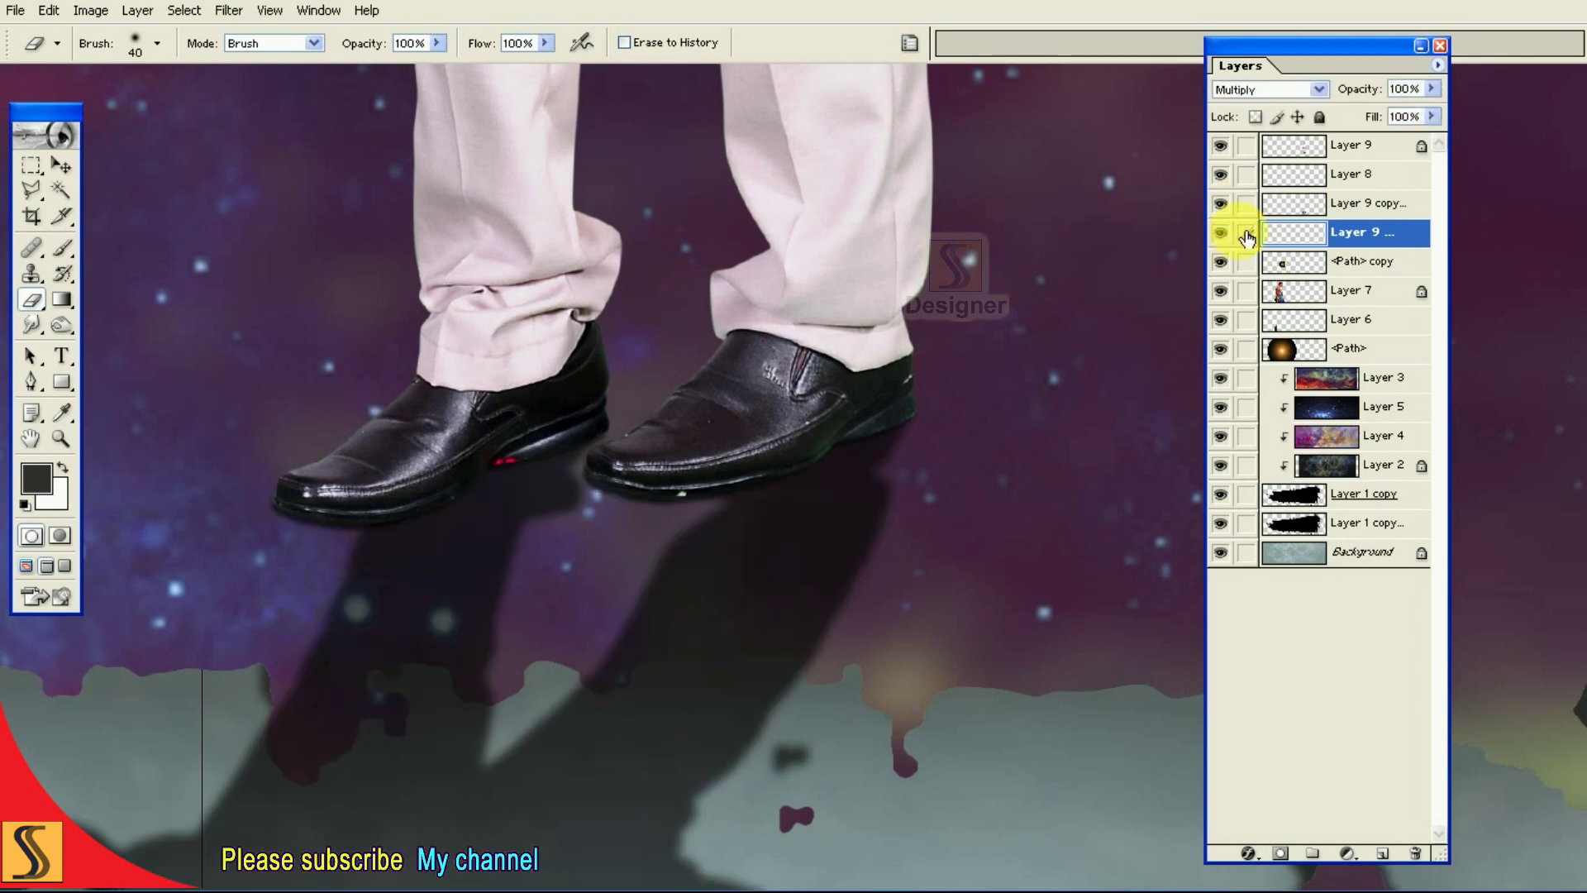
click(1221, 232)
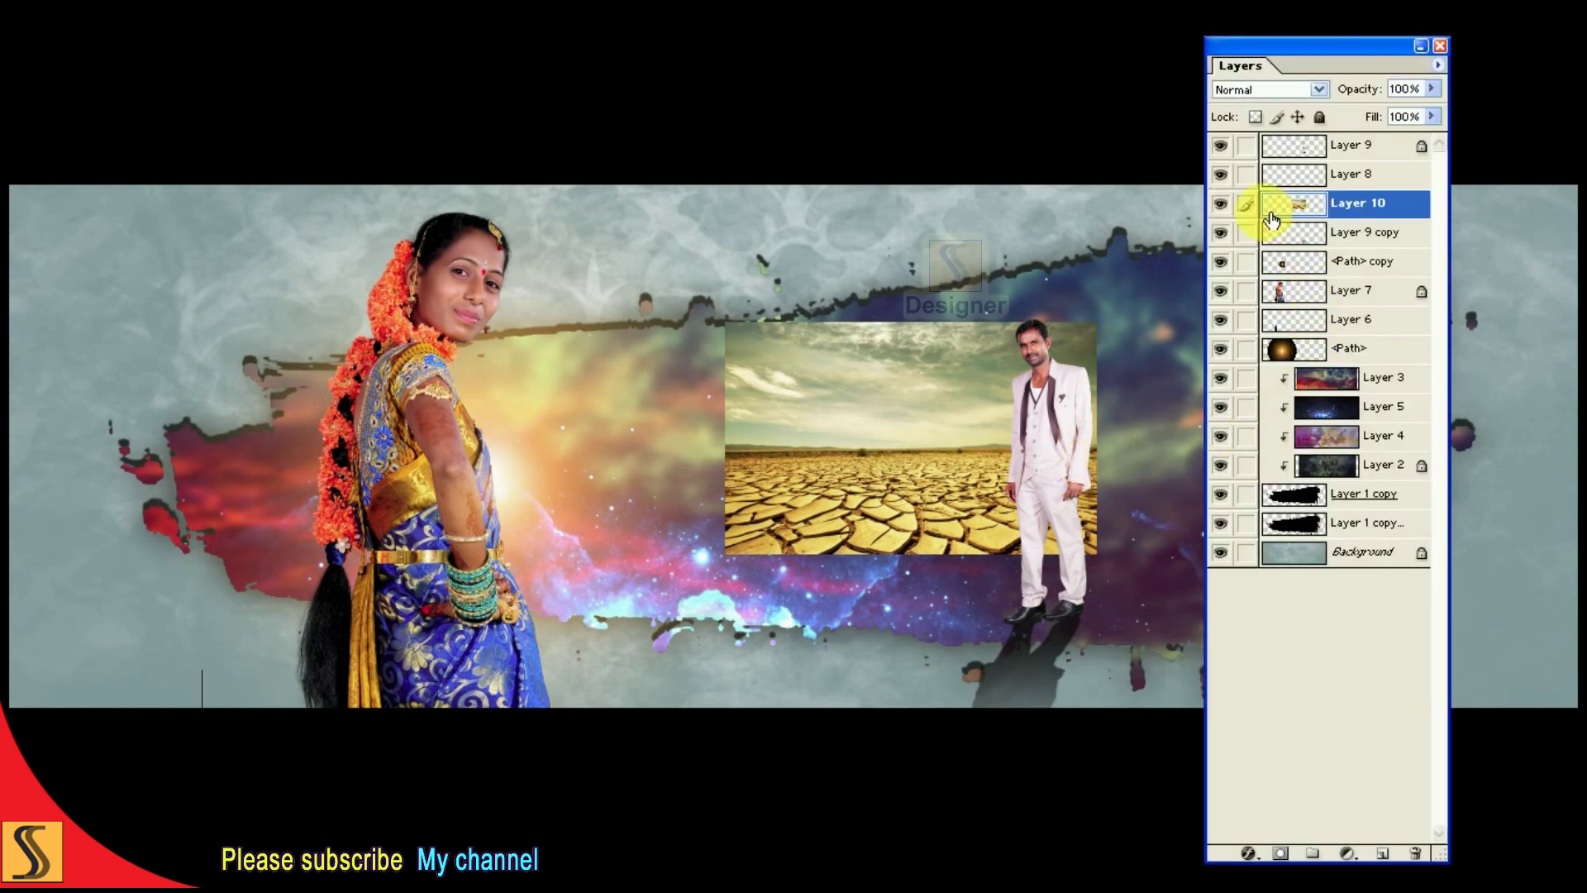
Move the desert photo down and reorder Layer 10 beneath the groom's shadow layers.
click(1222, 203)
click(1222, 203)
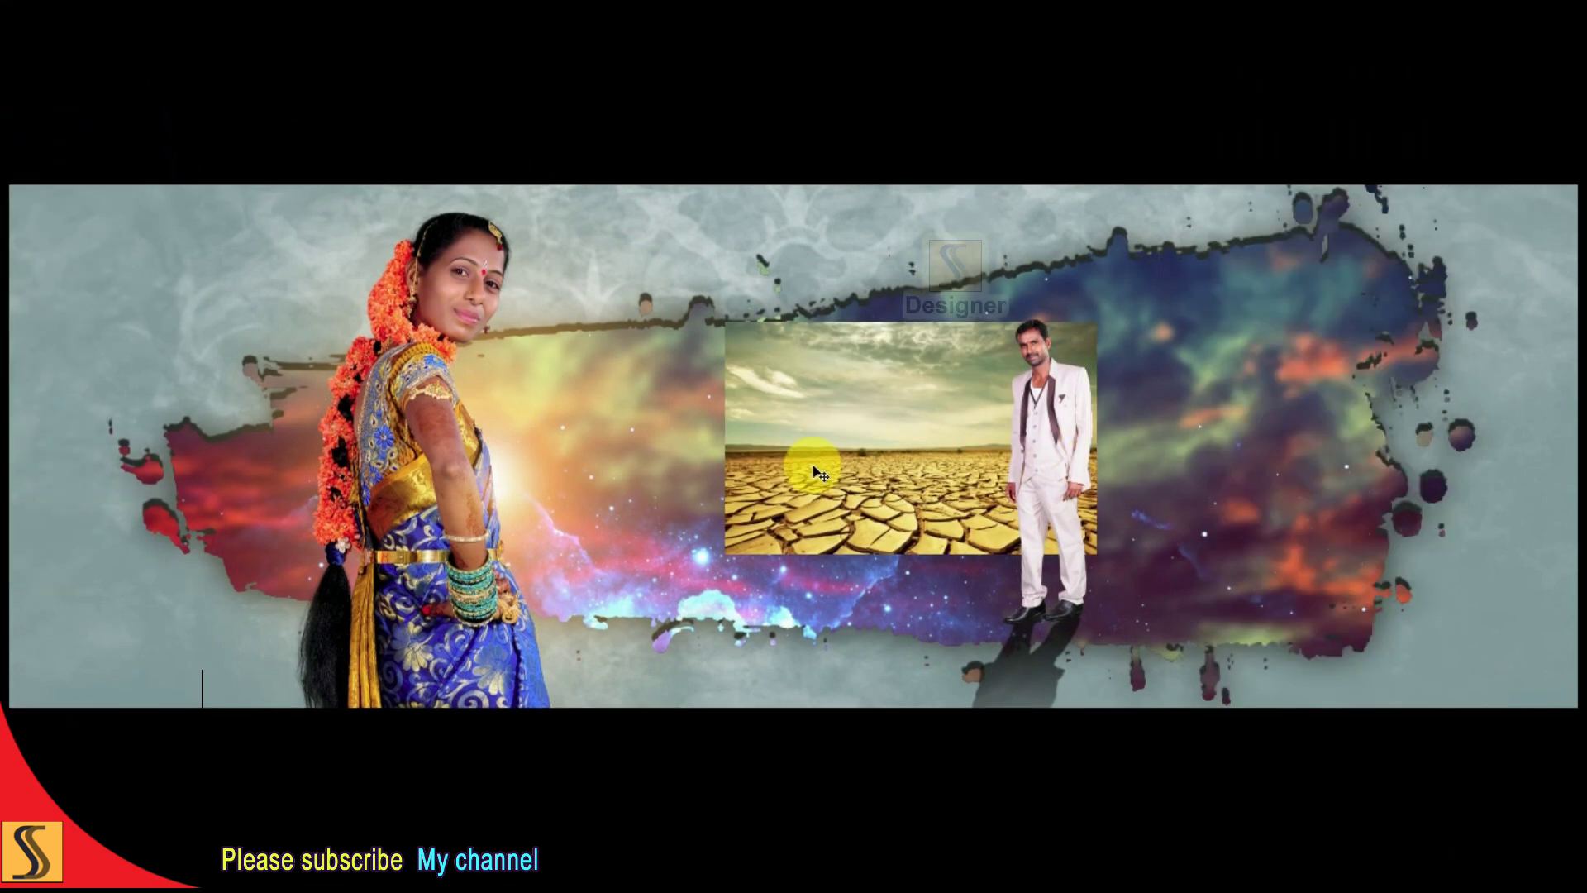
mouse_move(862, 501)
mouse_down()
mouse_move(974, 606)
mouse_move(964, 633)
mouse_up()
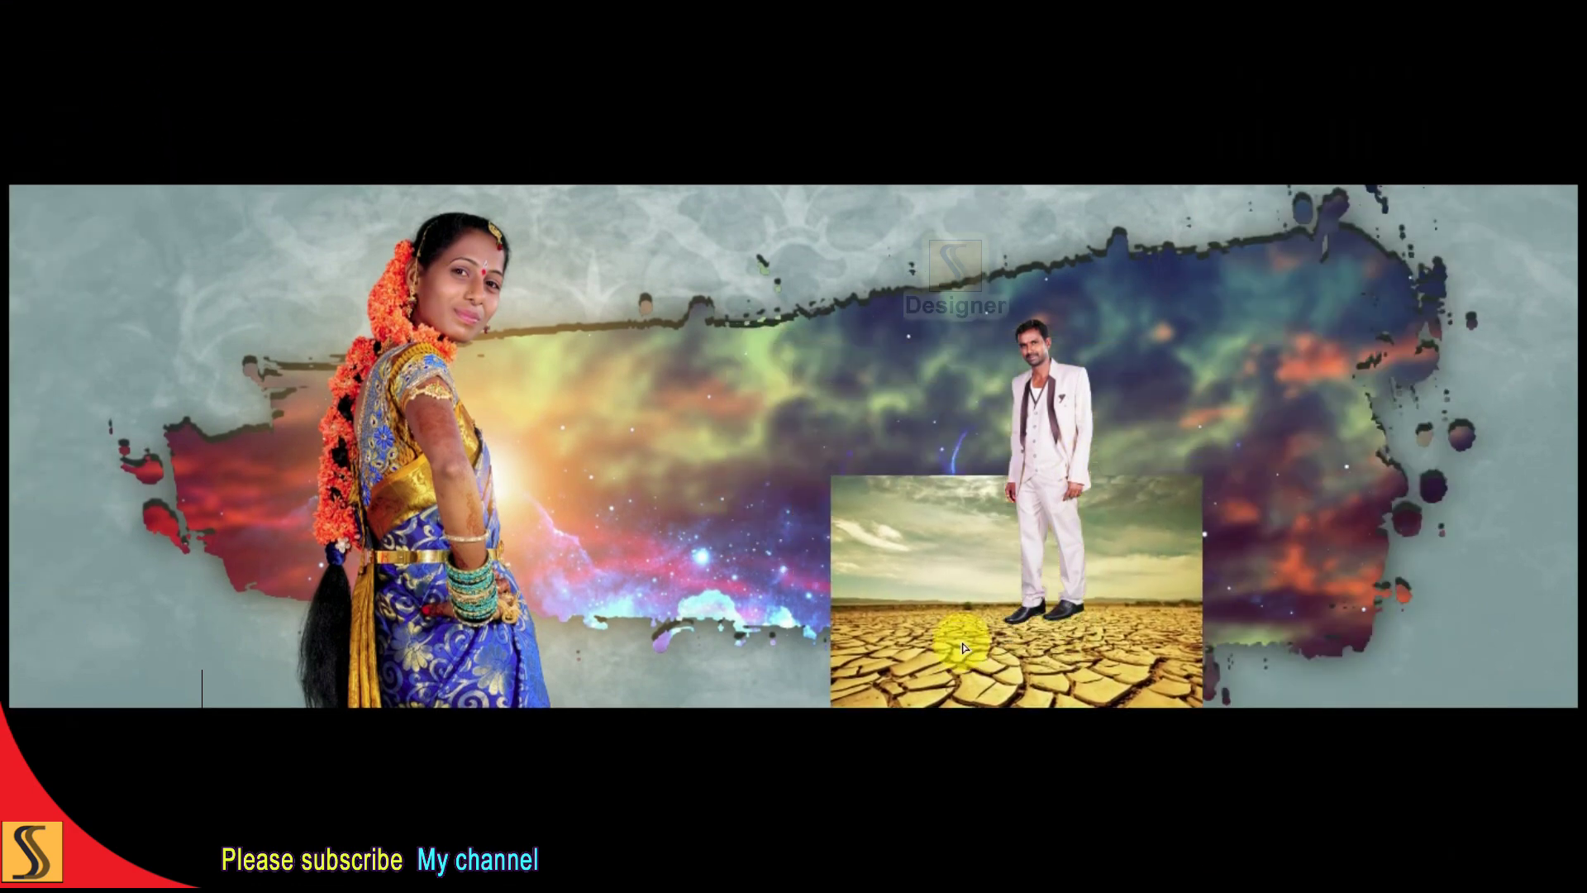
key(ctrl+plus)
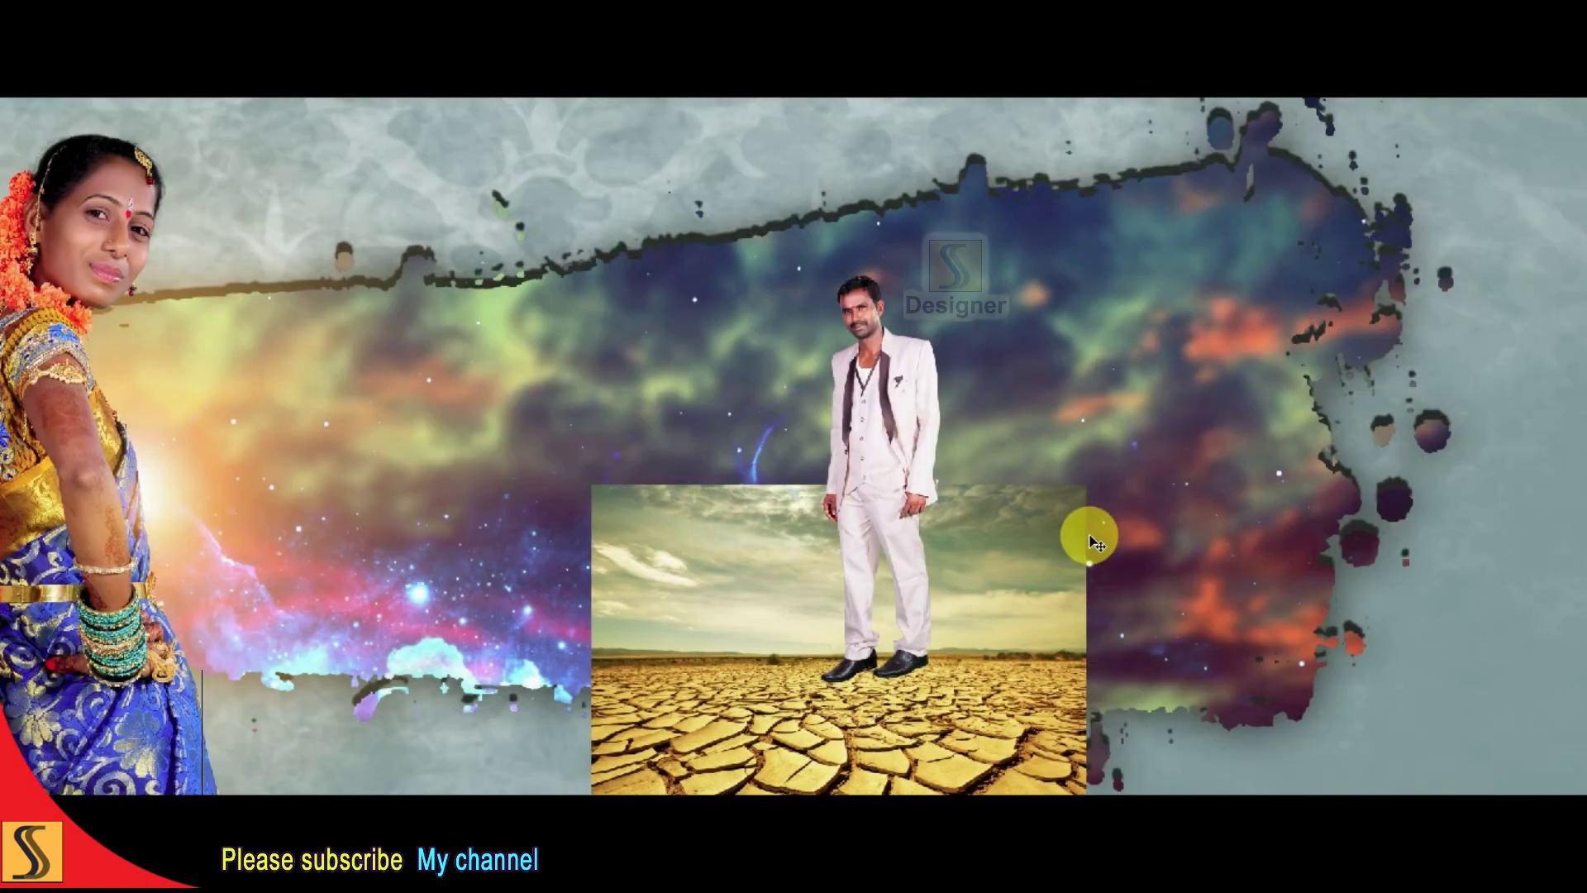
key(F7)
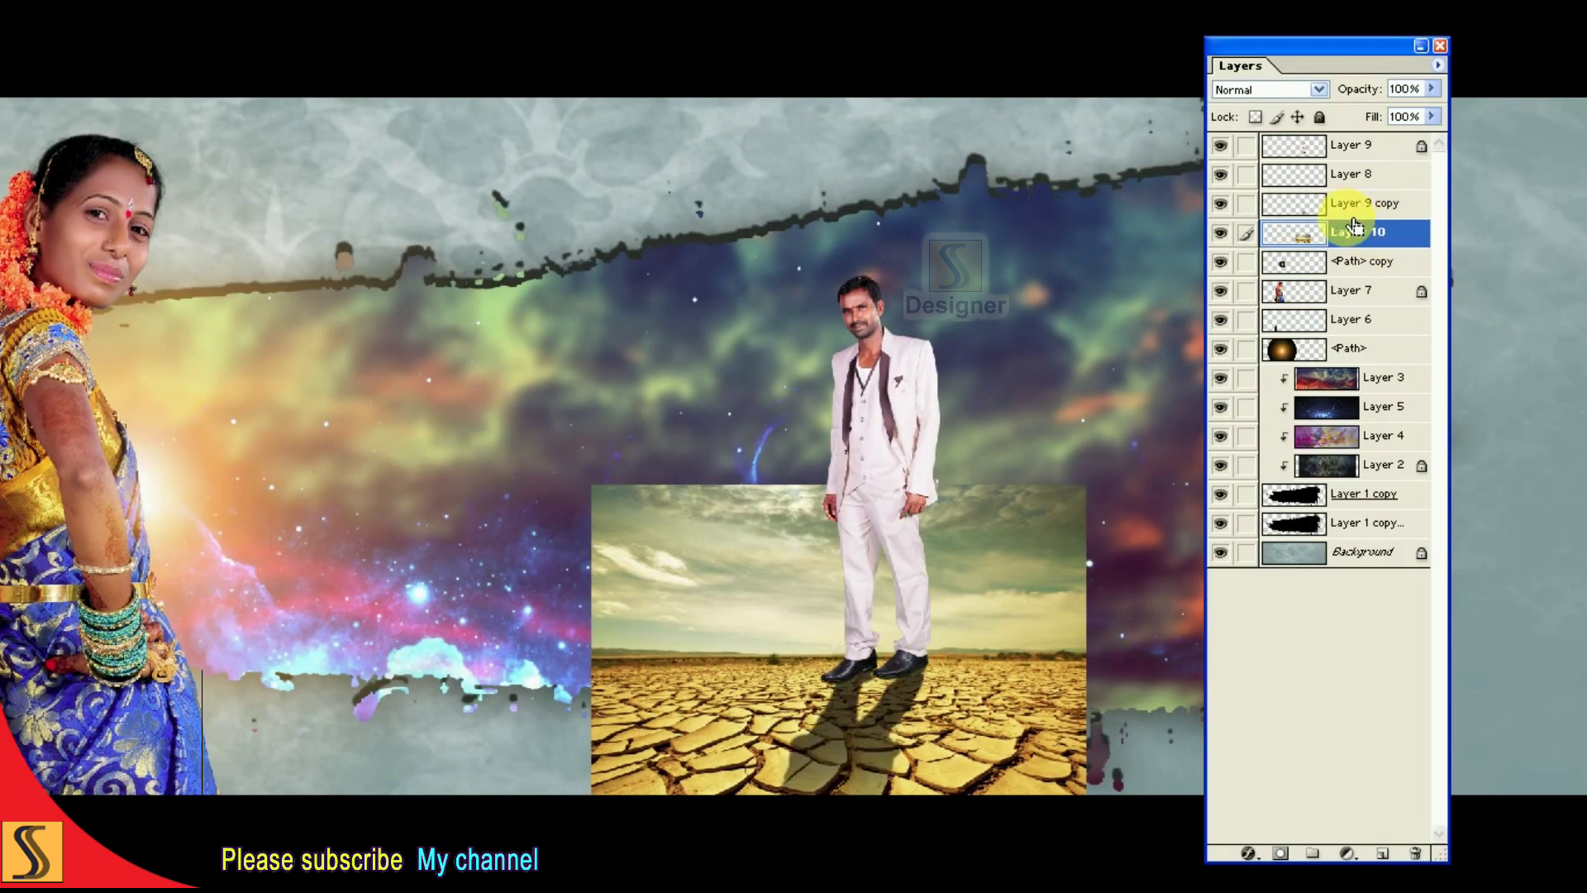
drag(1362, 230, 1348, 277)
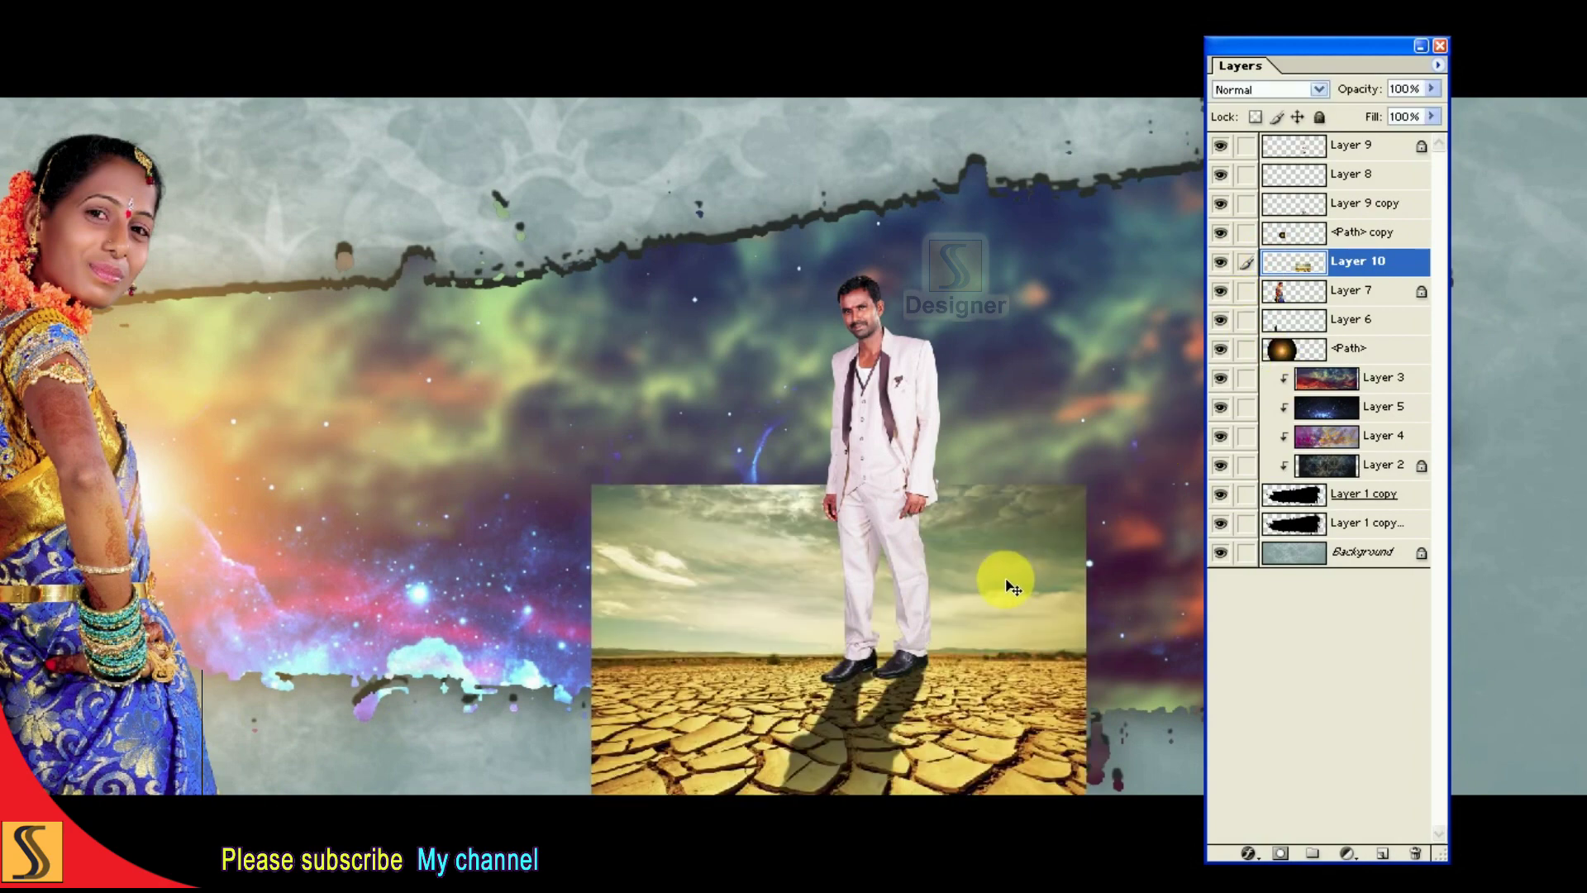
key(F7)
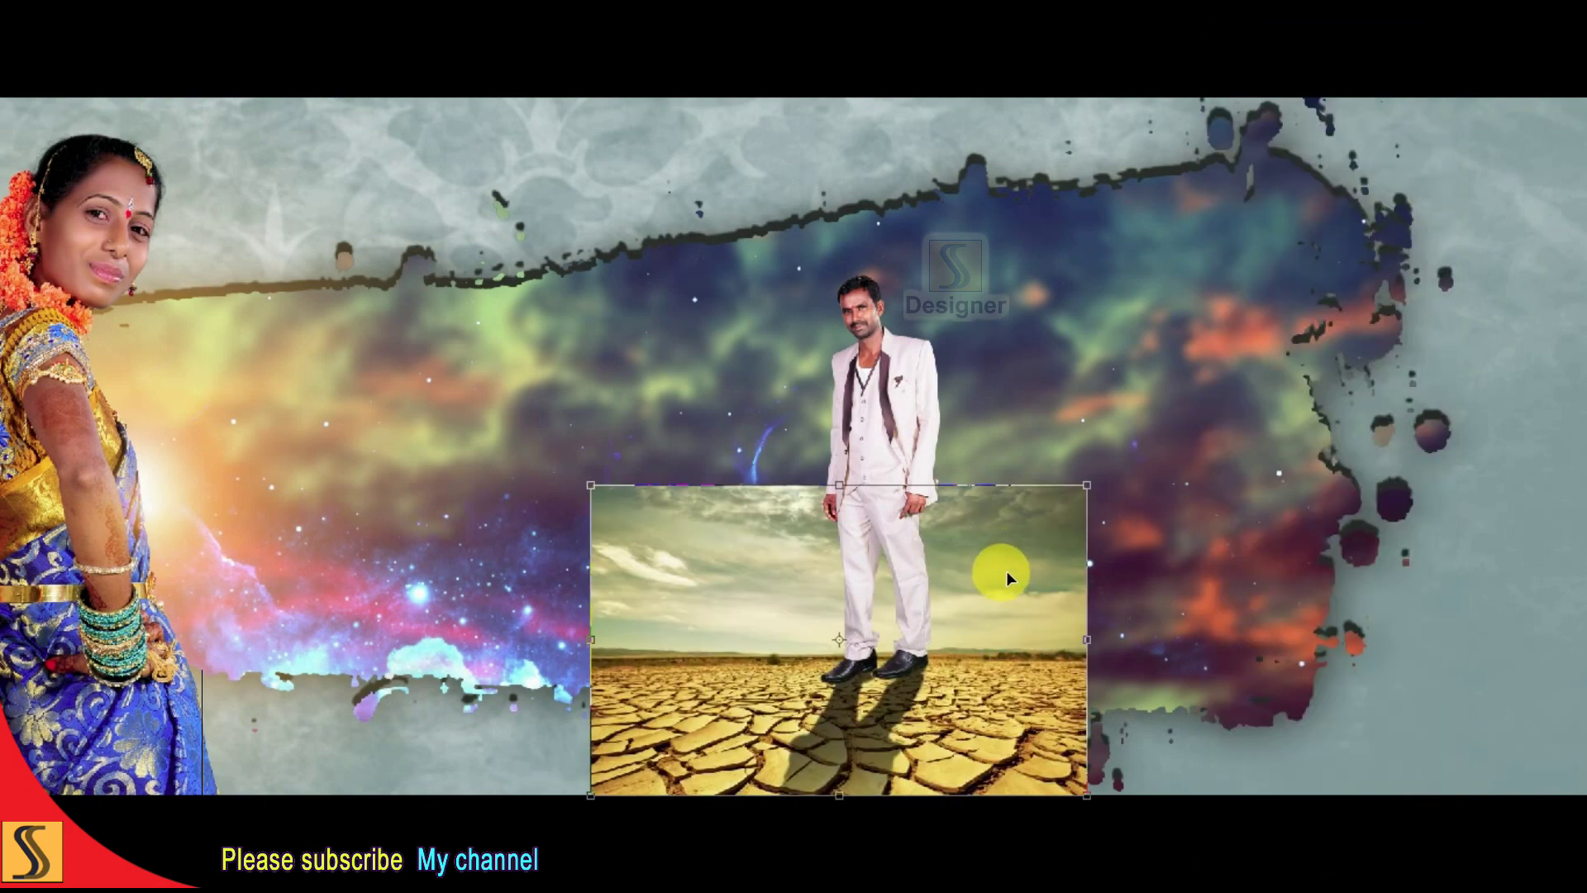
Position and slightly enlarge the desert photo under the groom's feet.
drag(1007, 568, 1037, 544)
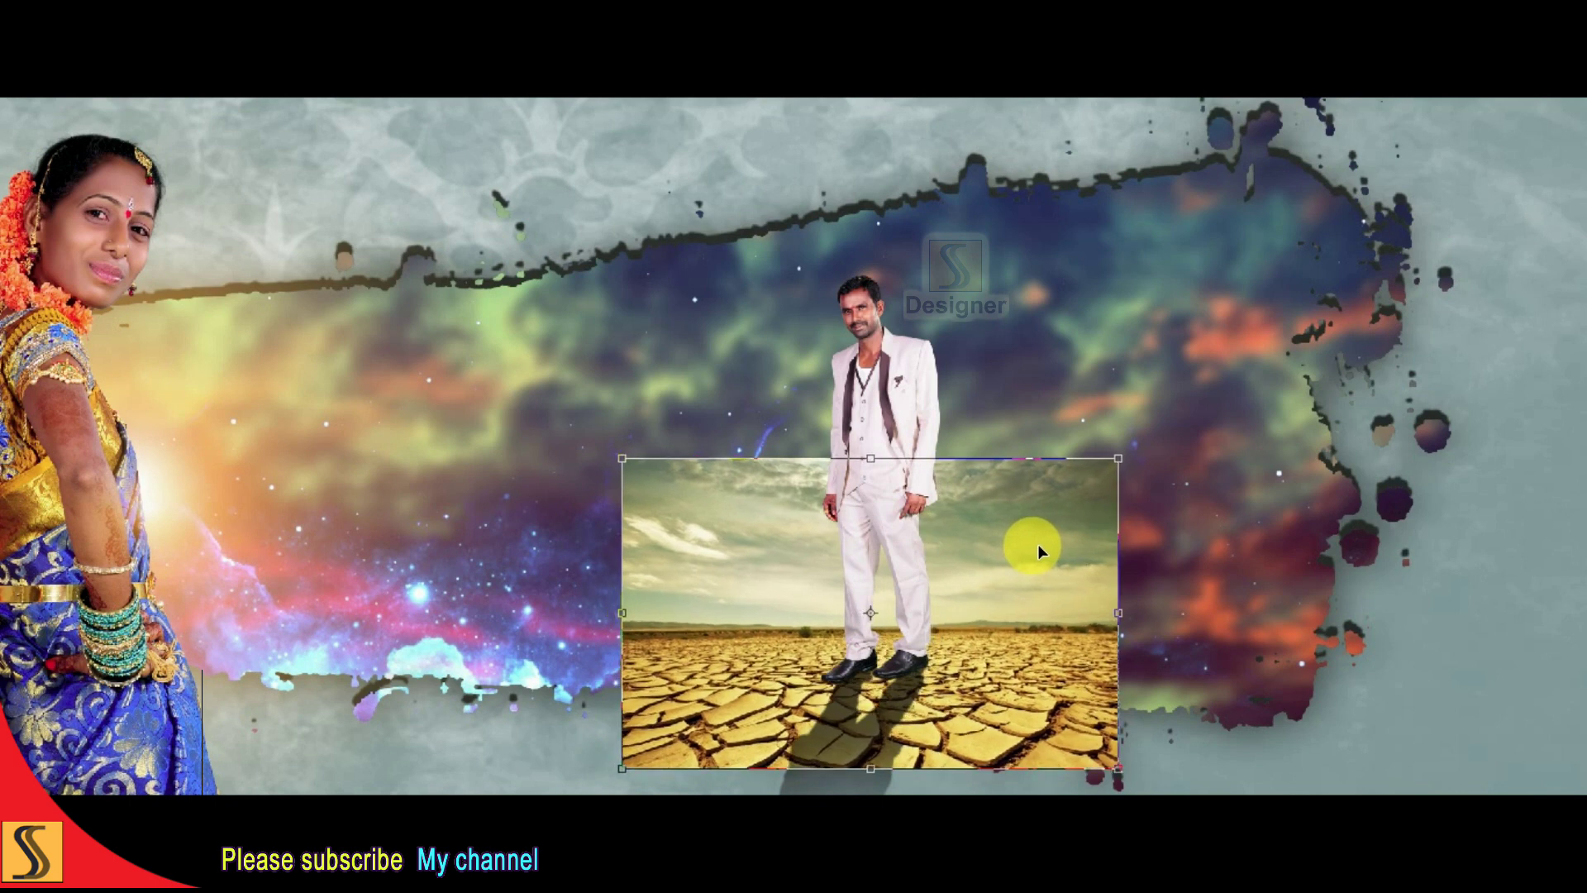
drag(1117, 459, 1143, 448)
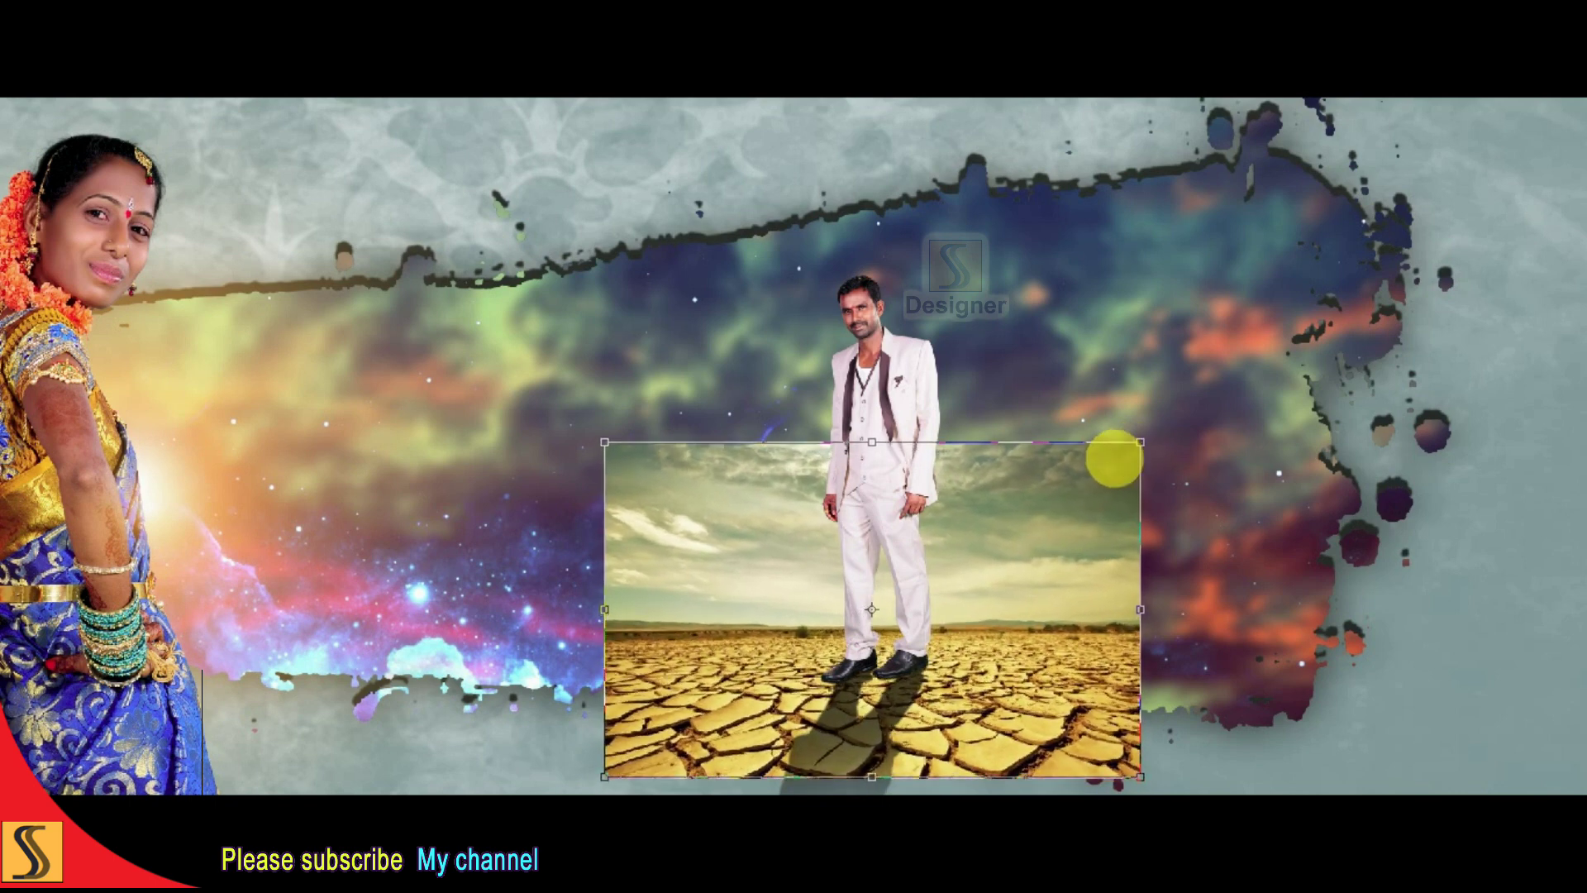
key(Return)
key(F7)
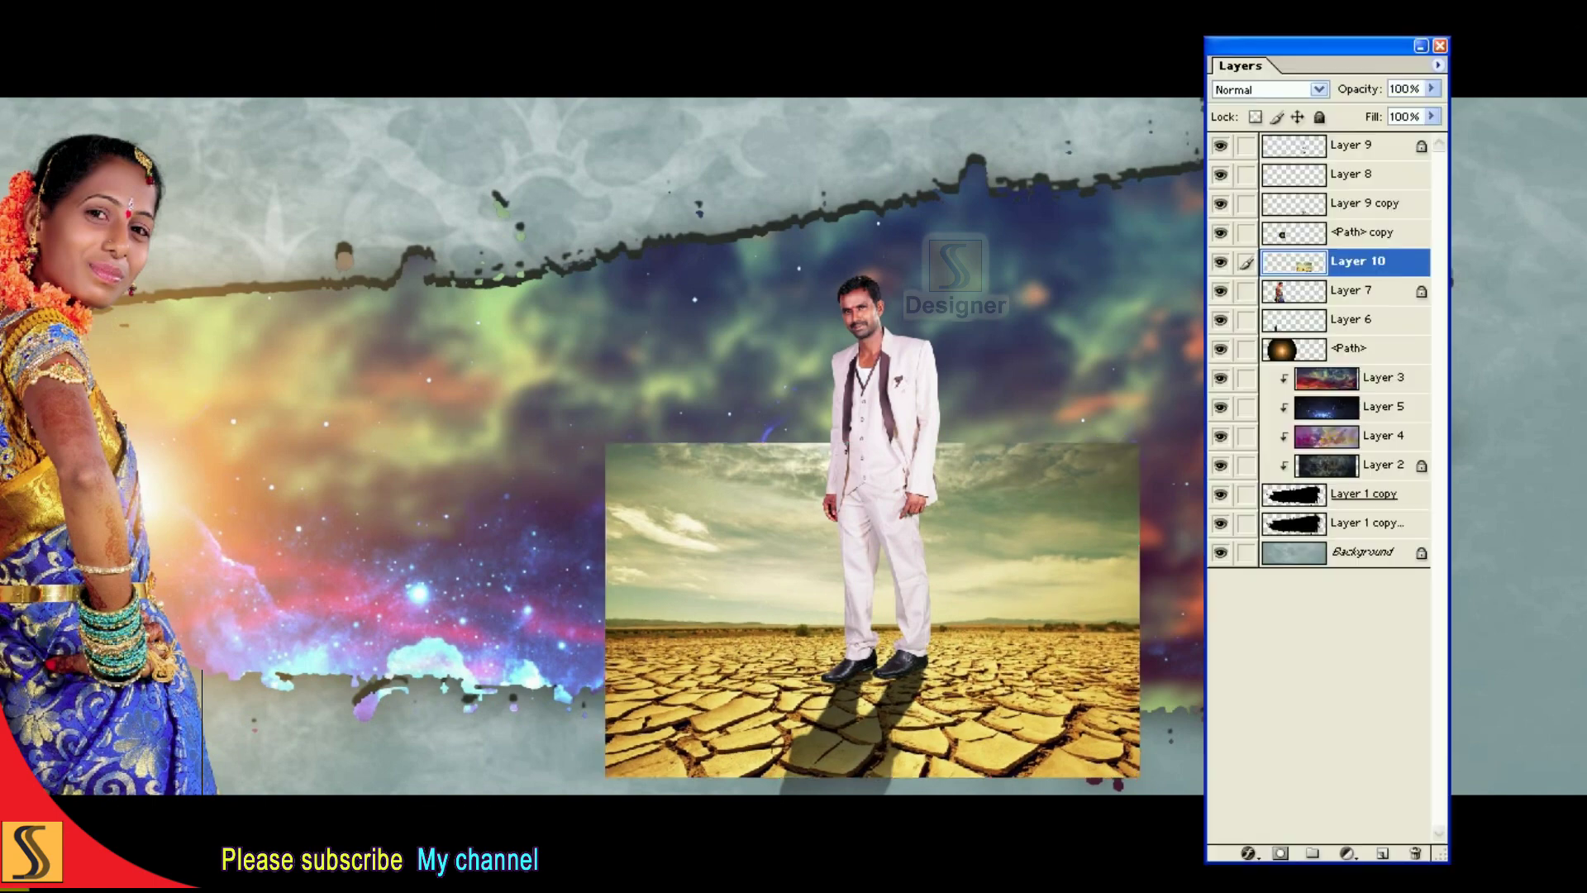
key(f)
key(f)
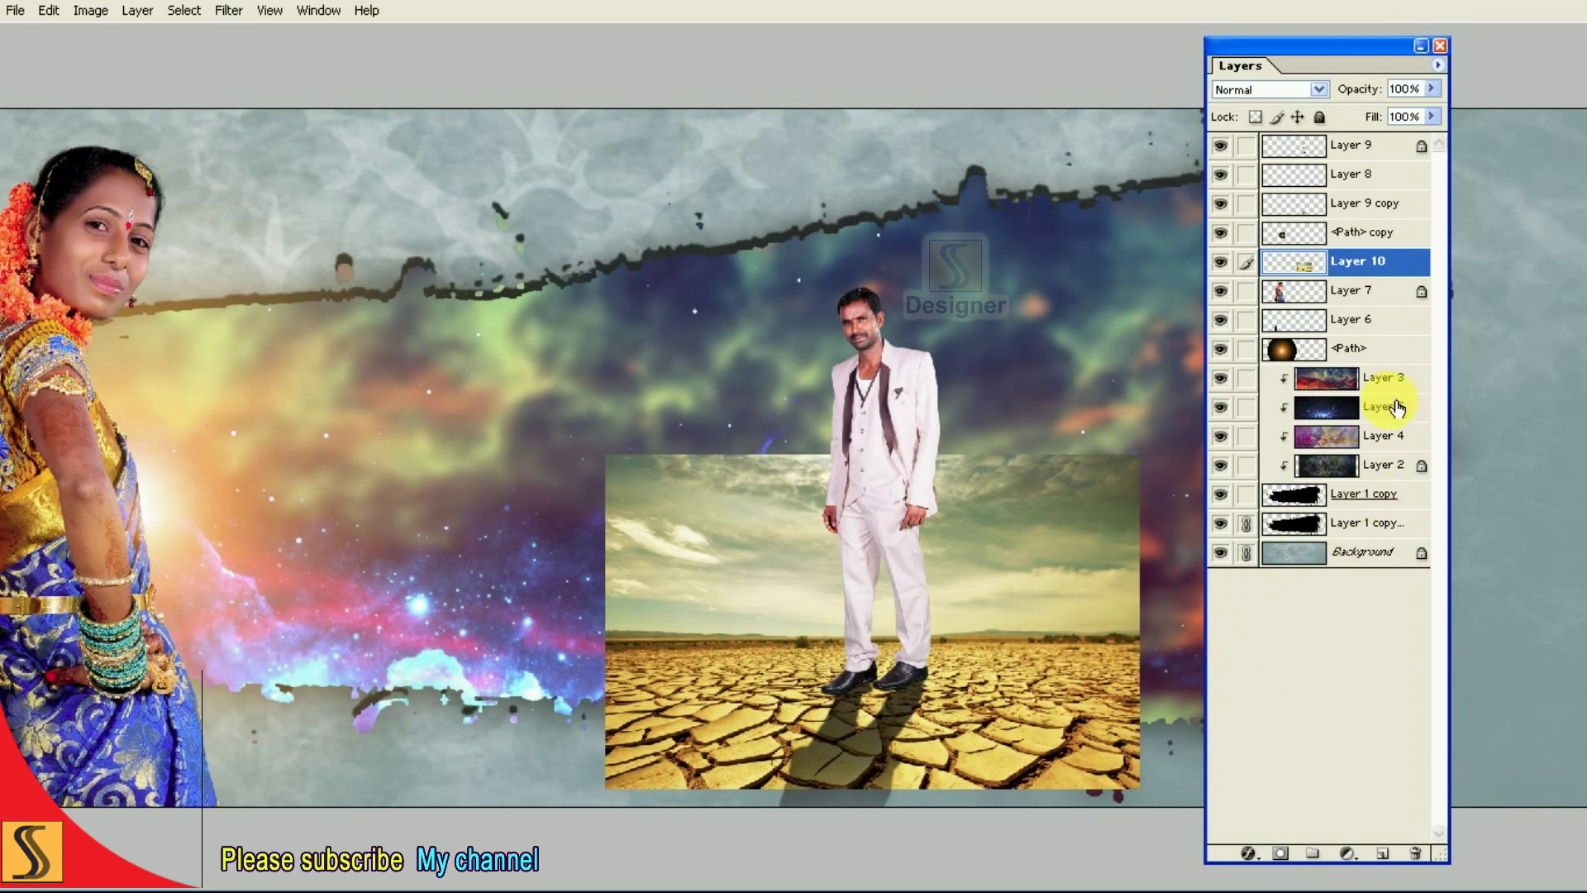
Add a Hide All mask to the desert layer, Layer 10.
key(super)
click(1222, 262)
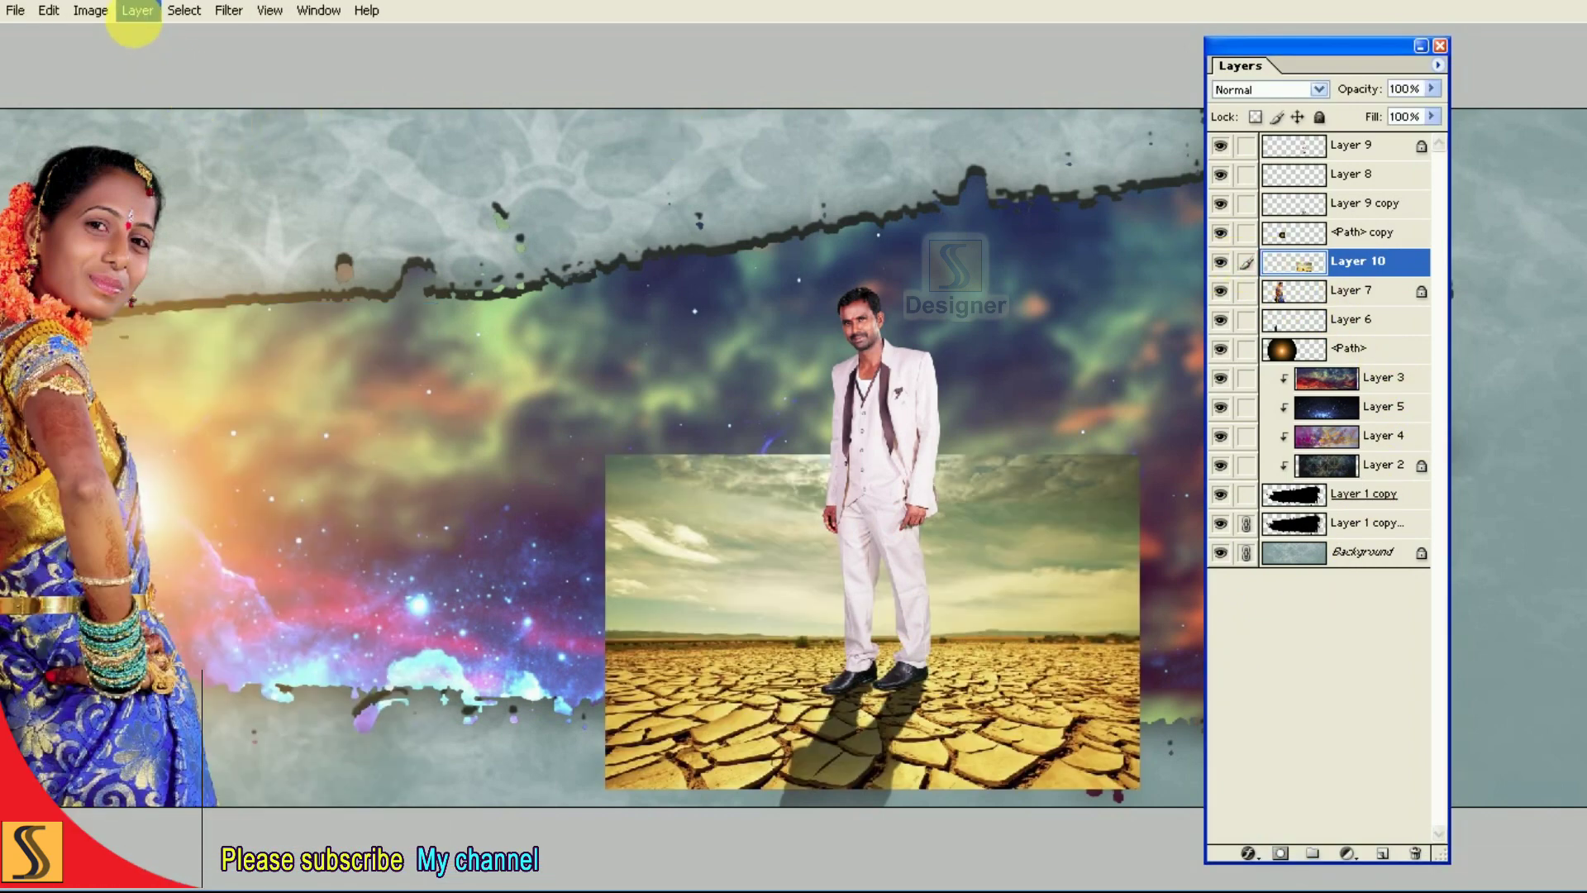
click(135, 12)
mouse_move(370, 400)
click(368, 386)
Reset colours to black and white and set the Eraser to about 400 px.
key(Tab)
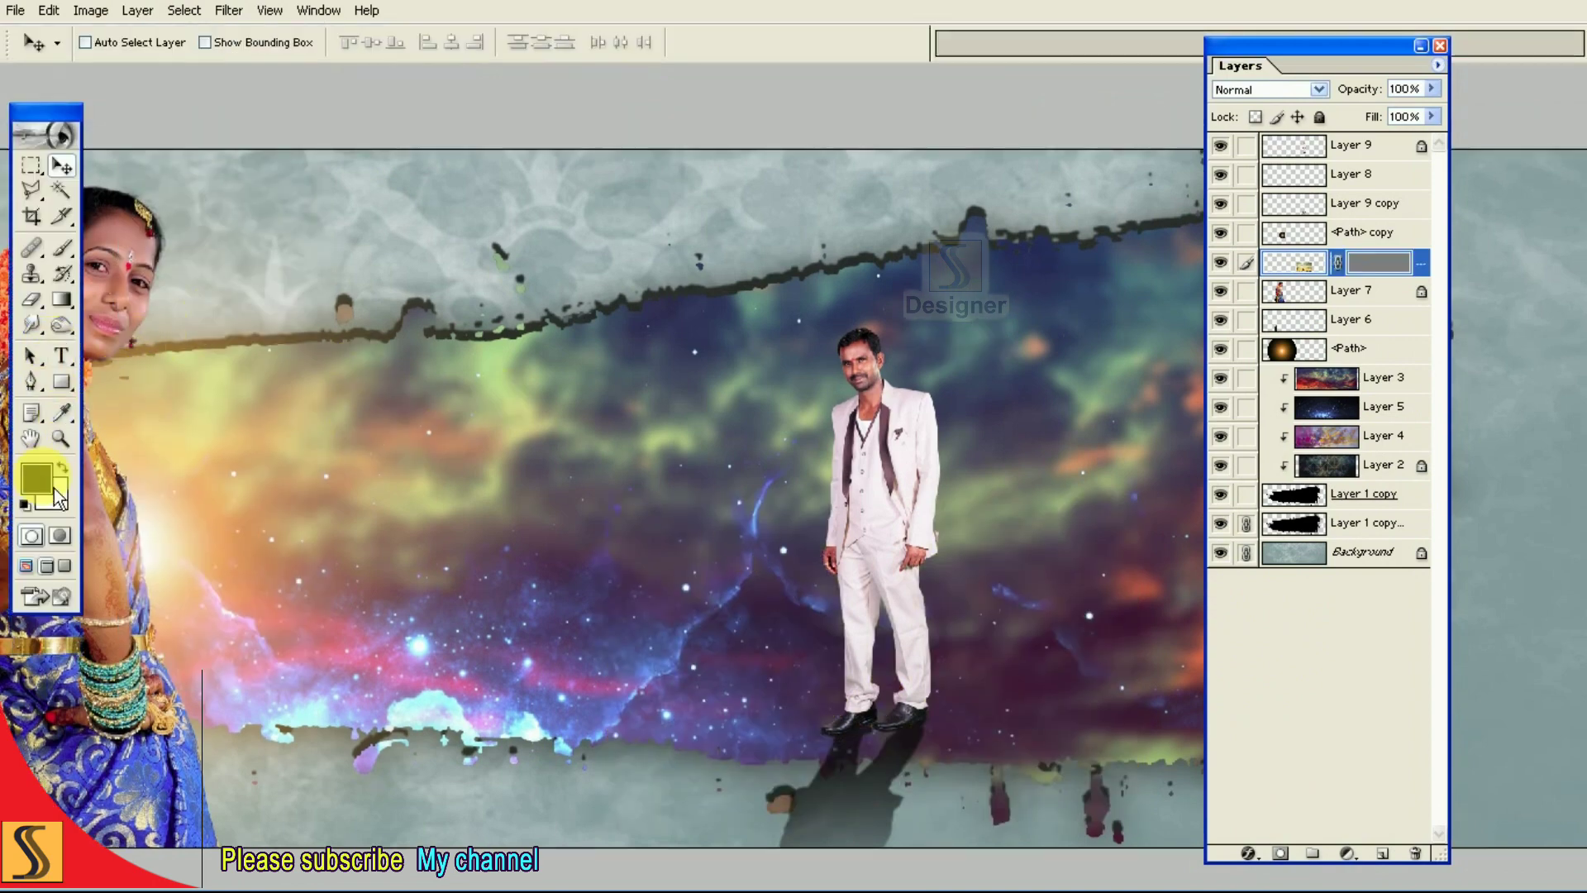
click(50, 484)
click(829, 417)
click(622, 472)
key(Return)
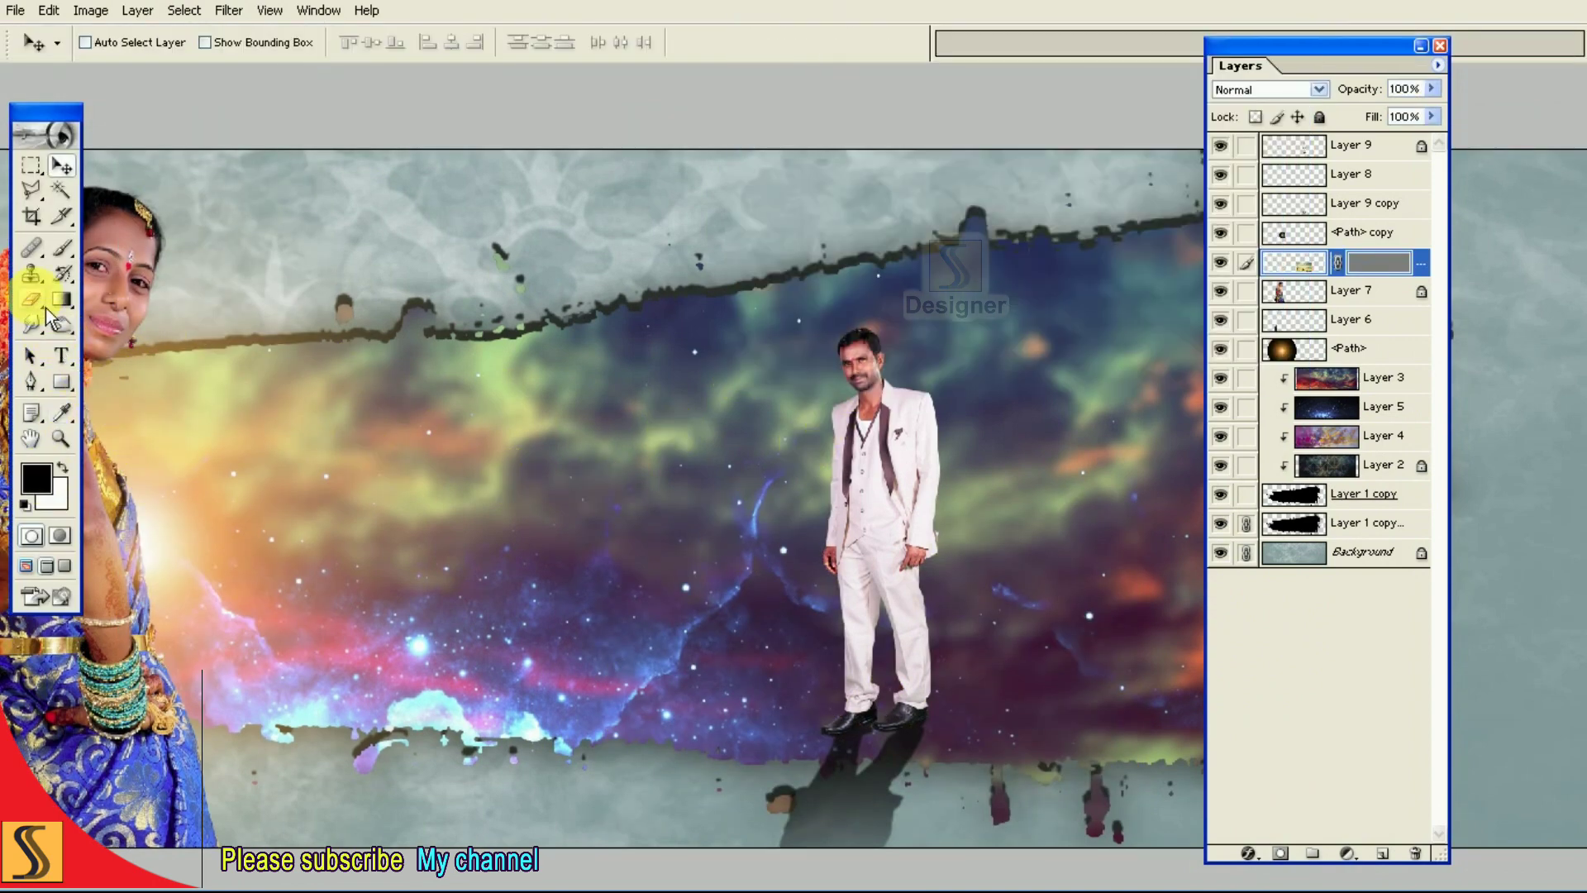
click(40, 305)
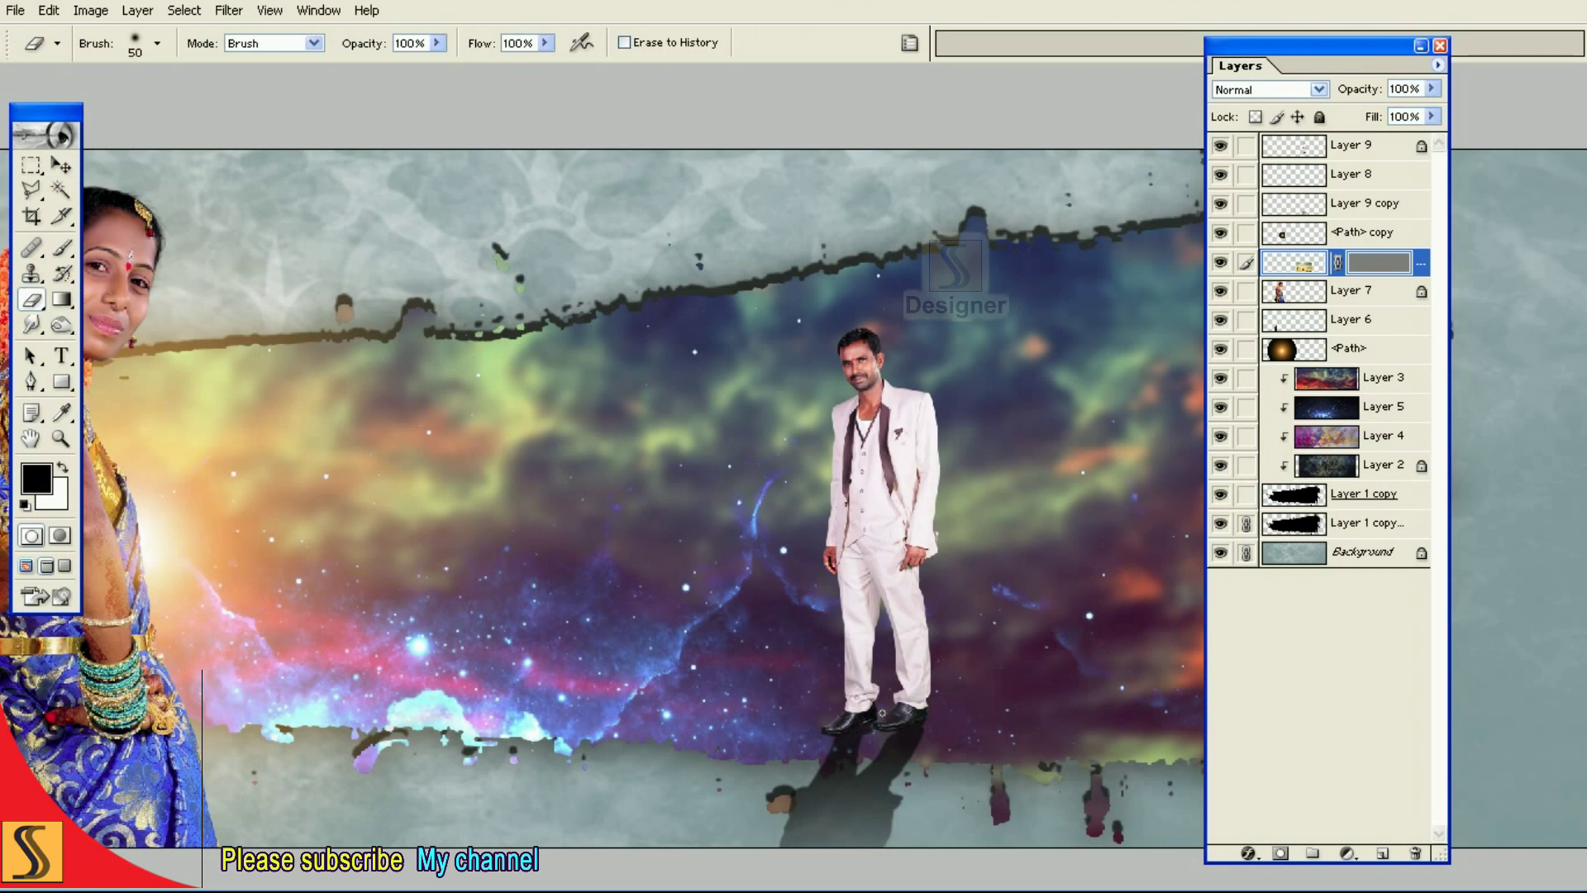
key(bracketright)
click(62, 468)
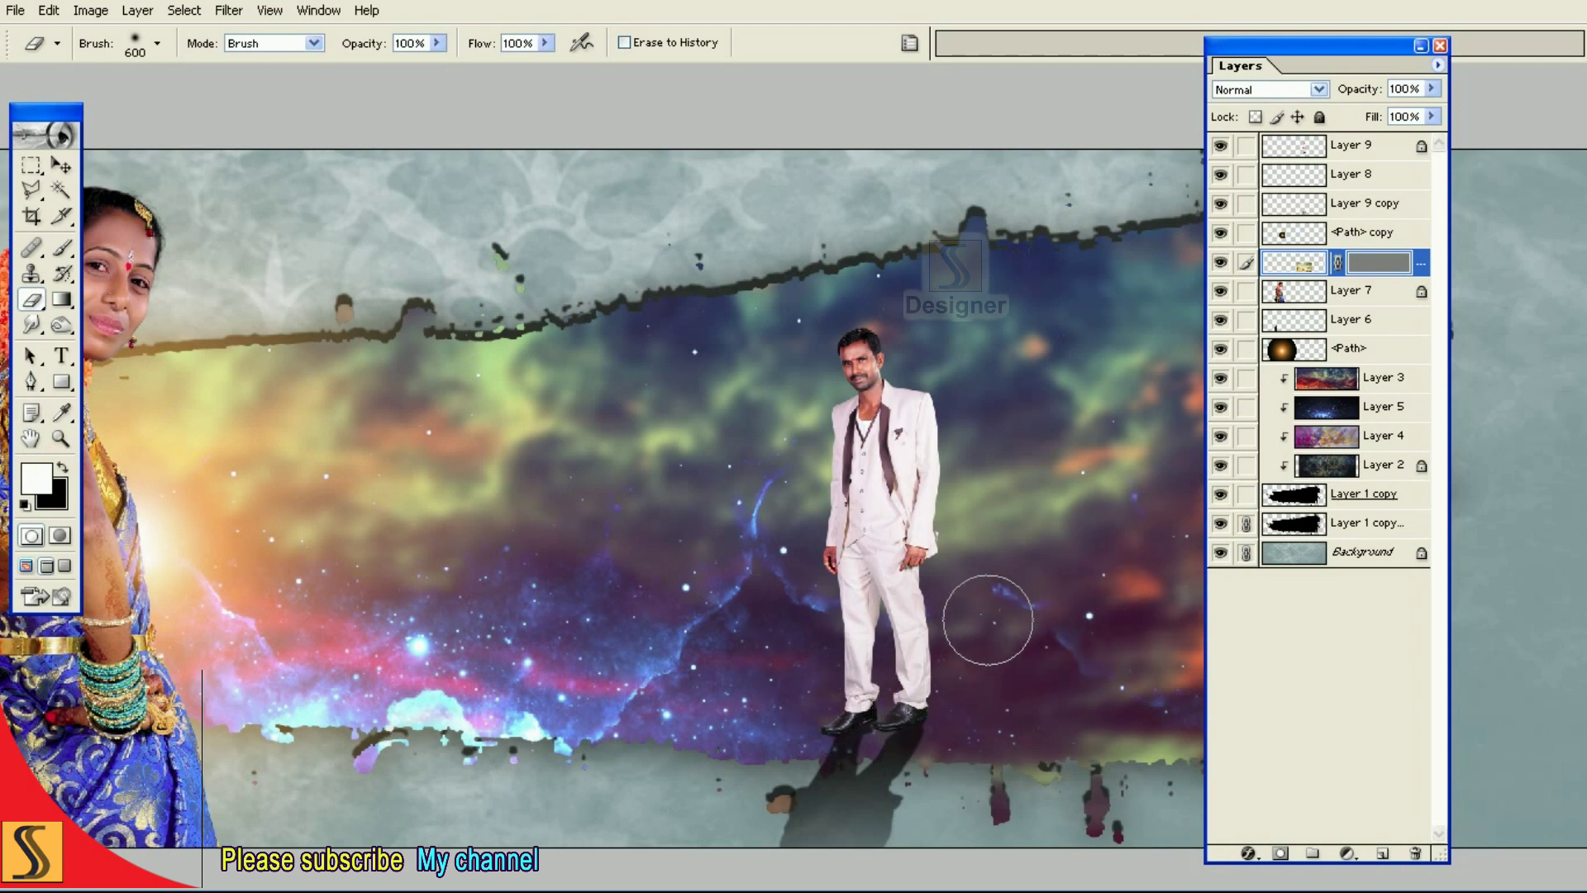
key(x)
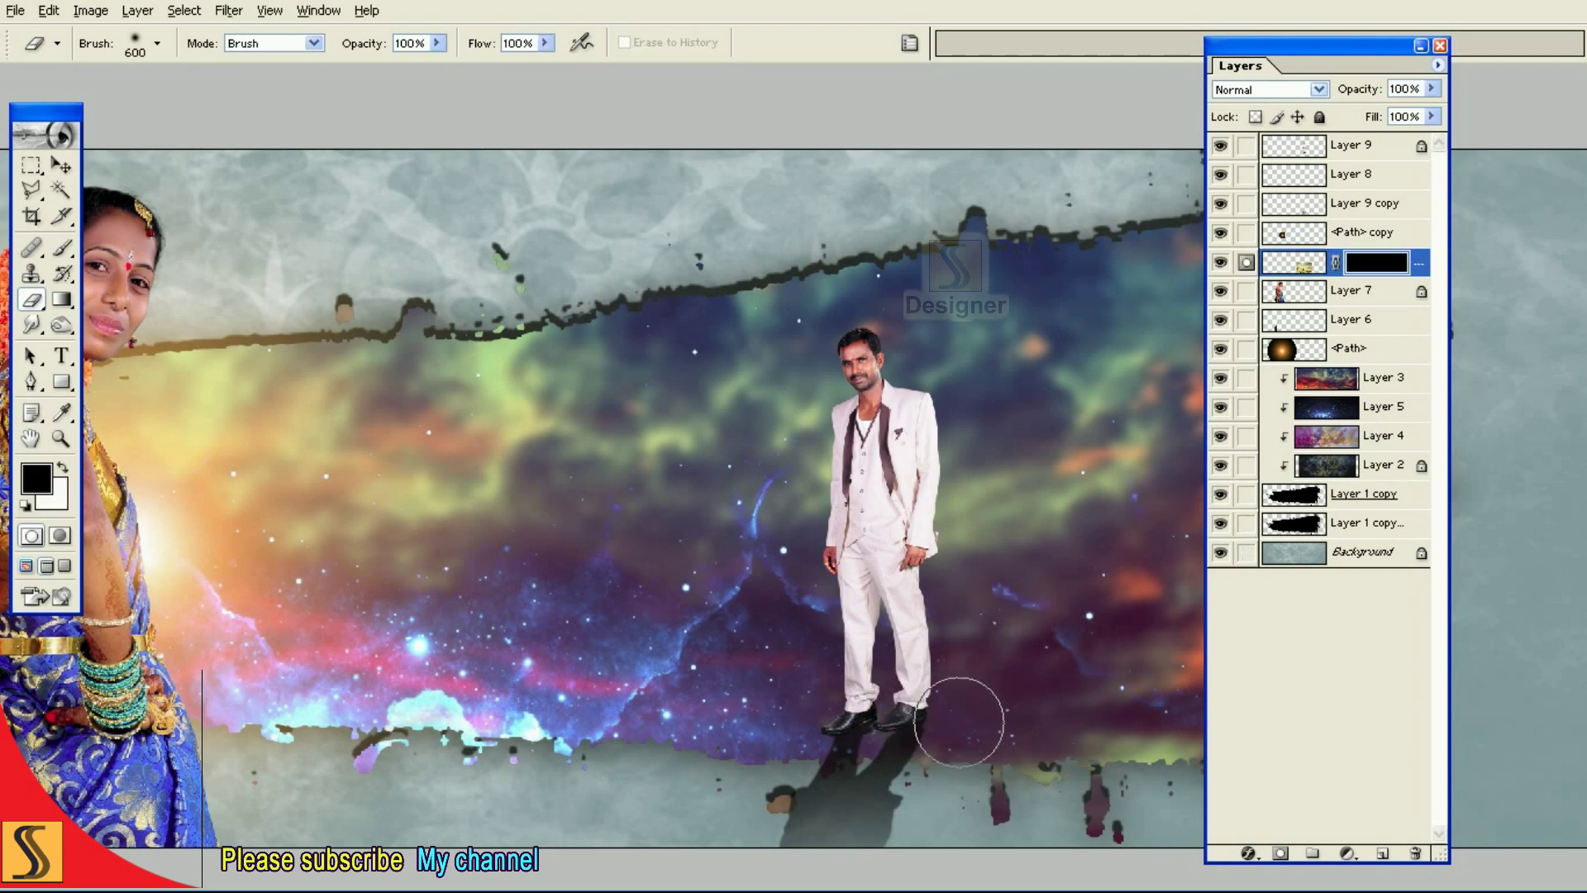
key(bracketleft)
At 20% opacity, softly reveal the cracked ground around the shoes and blend the horizon.
click(916, 717)
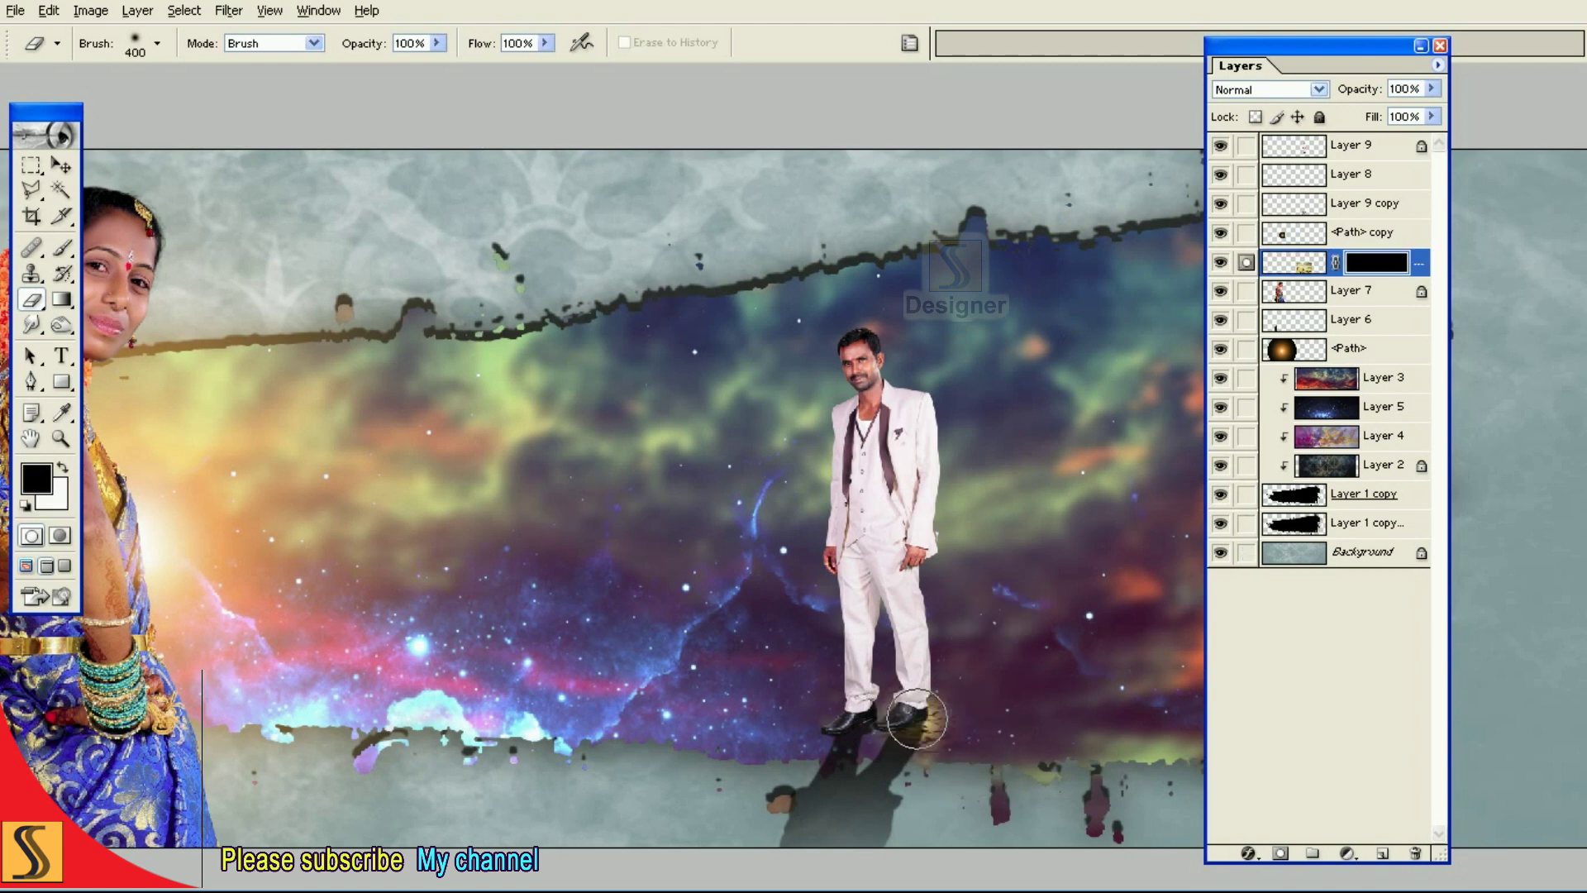
mouse_move(888, 733)
mouse_down()
mouse_move(851, 724)
mouse_move(879, 725)
mouse_up()
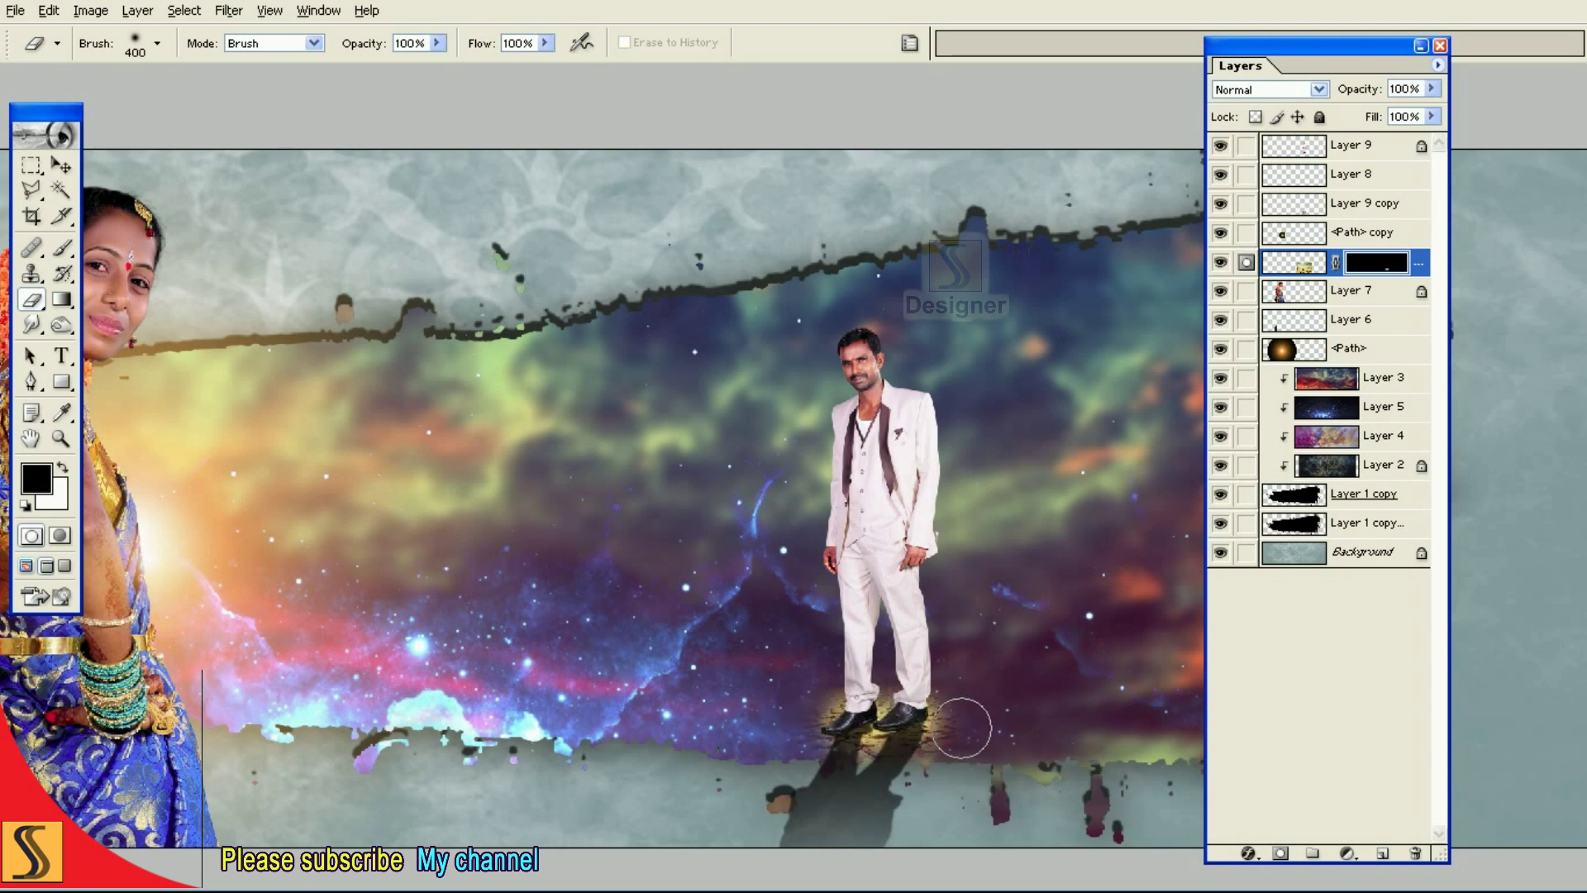
key(2)
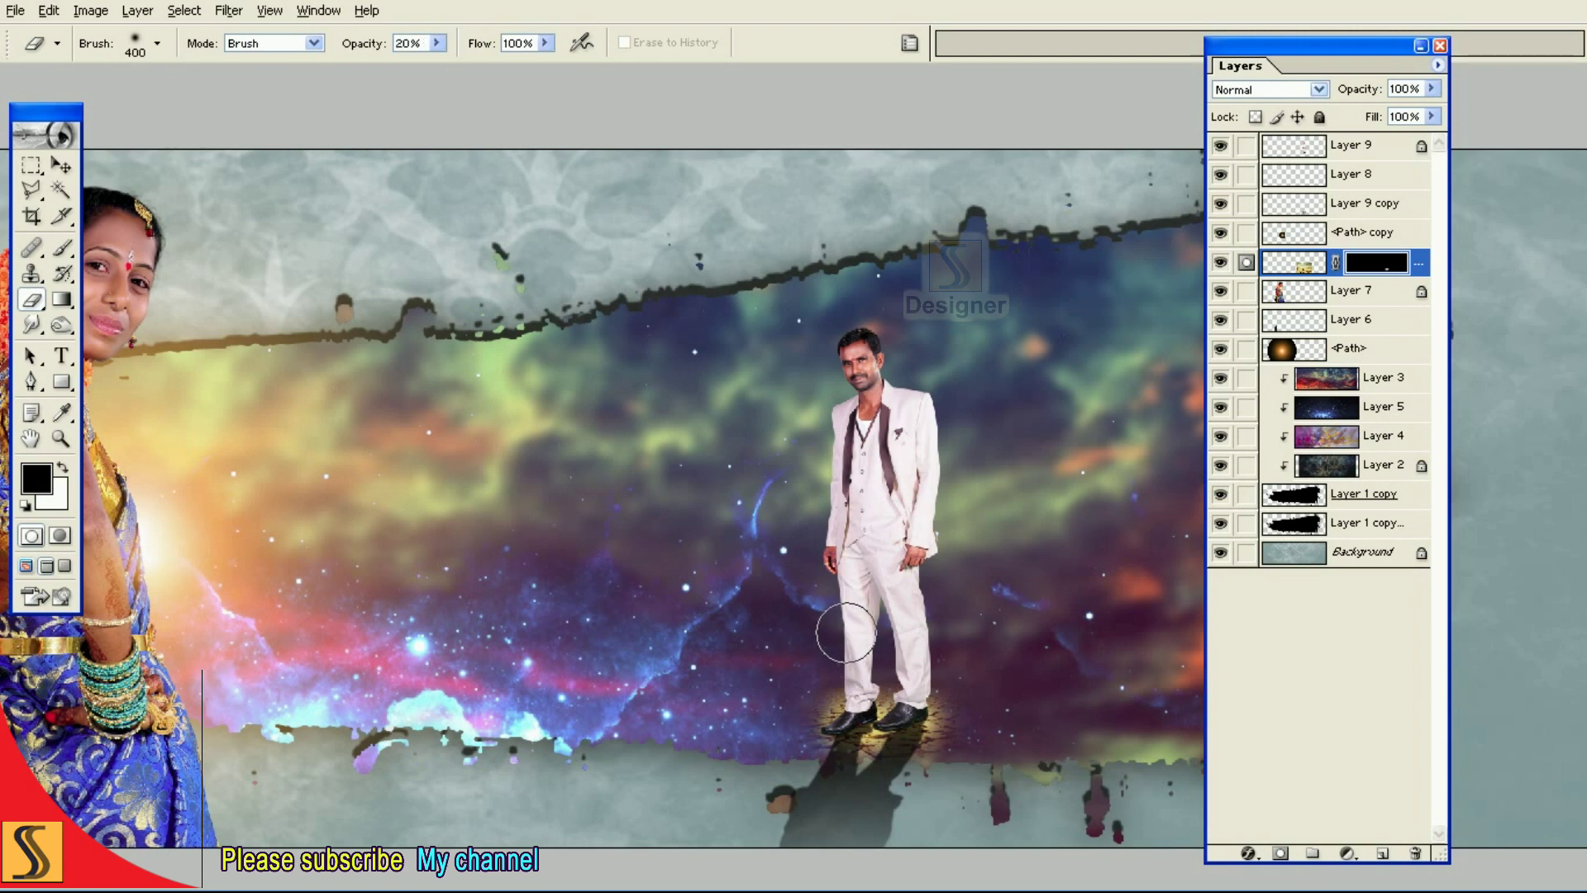
drag(930, 724, 1003, 724)
mouse_move(823, 726)
mouse_down()
mouse_move(759, 727)
mouse_move(1050, 727)
mouse_move(876, 736)
mouse_up()
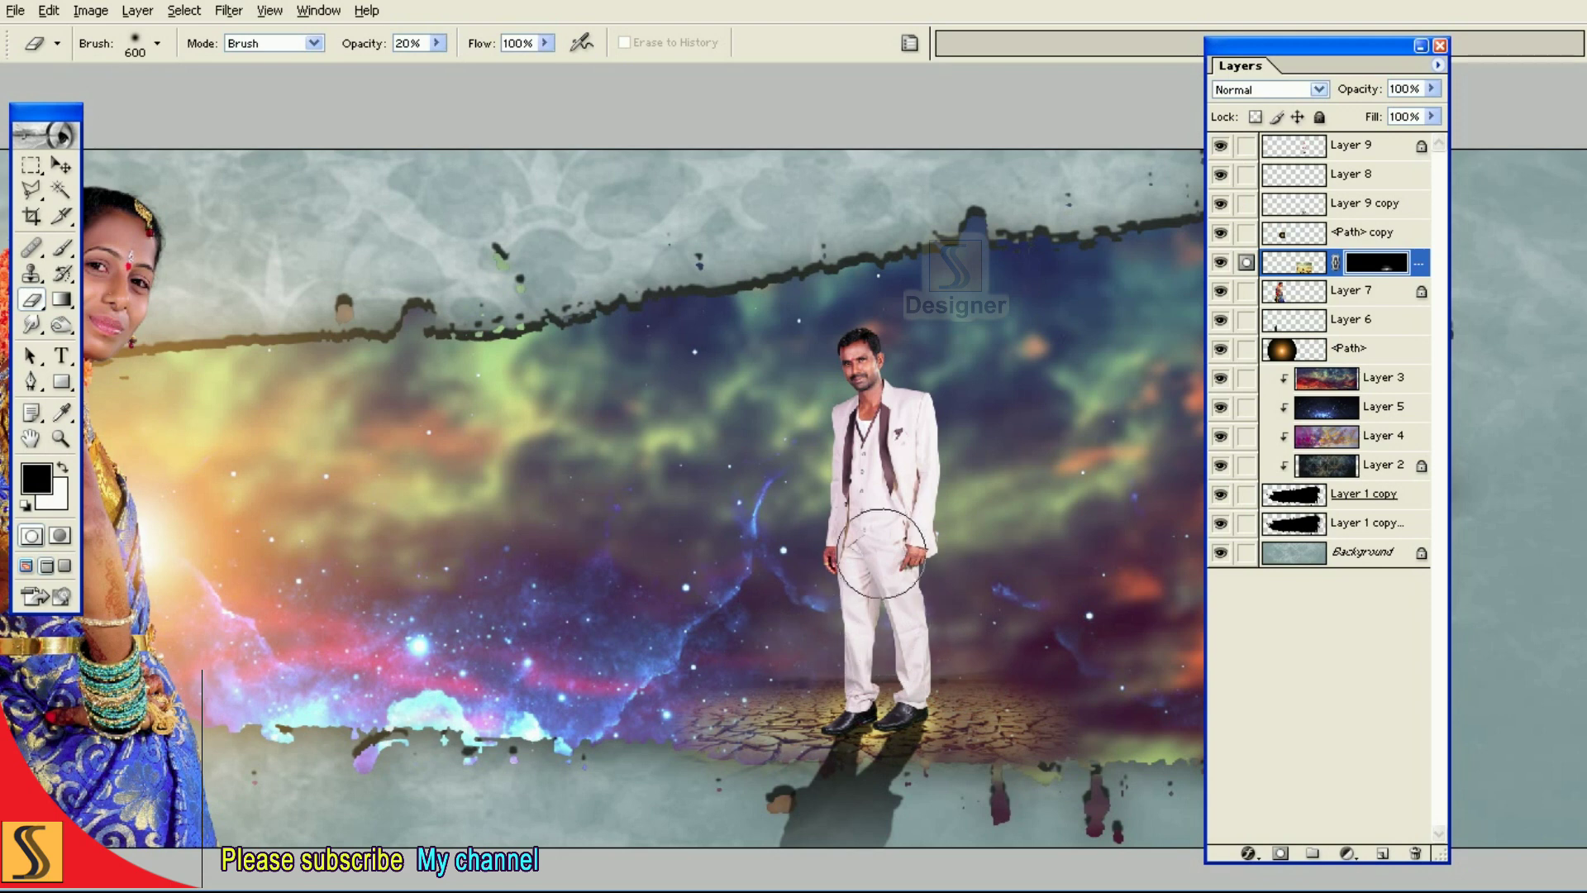
drag(936, 646, 670, 657)
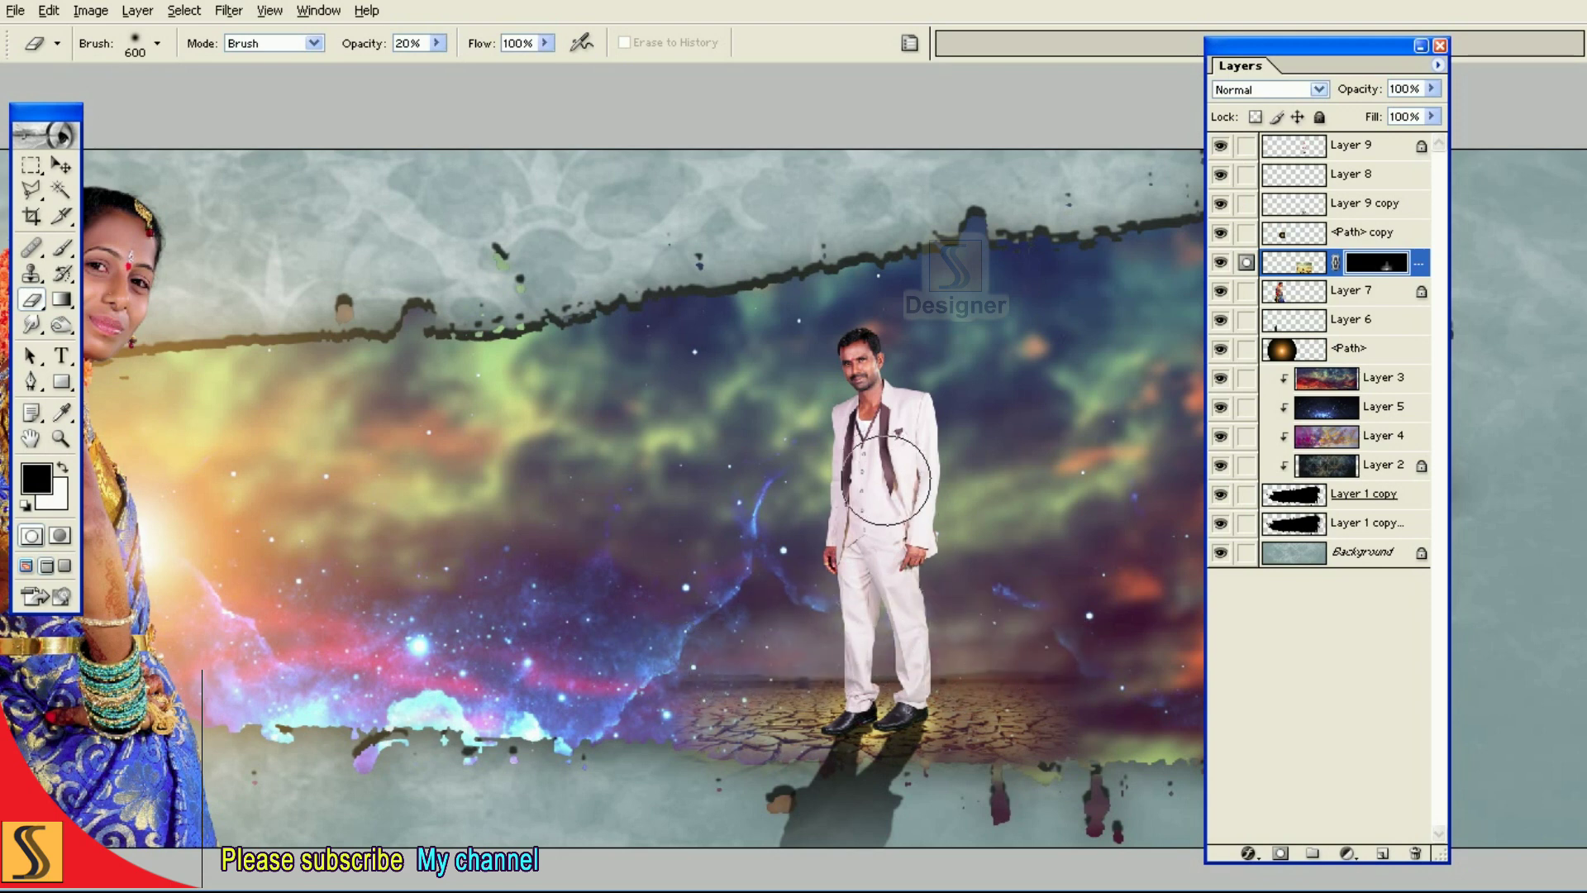
drag(1004, 650, 909, 595)
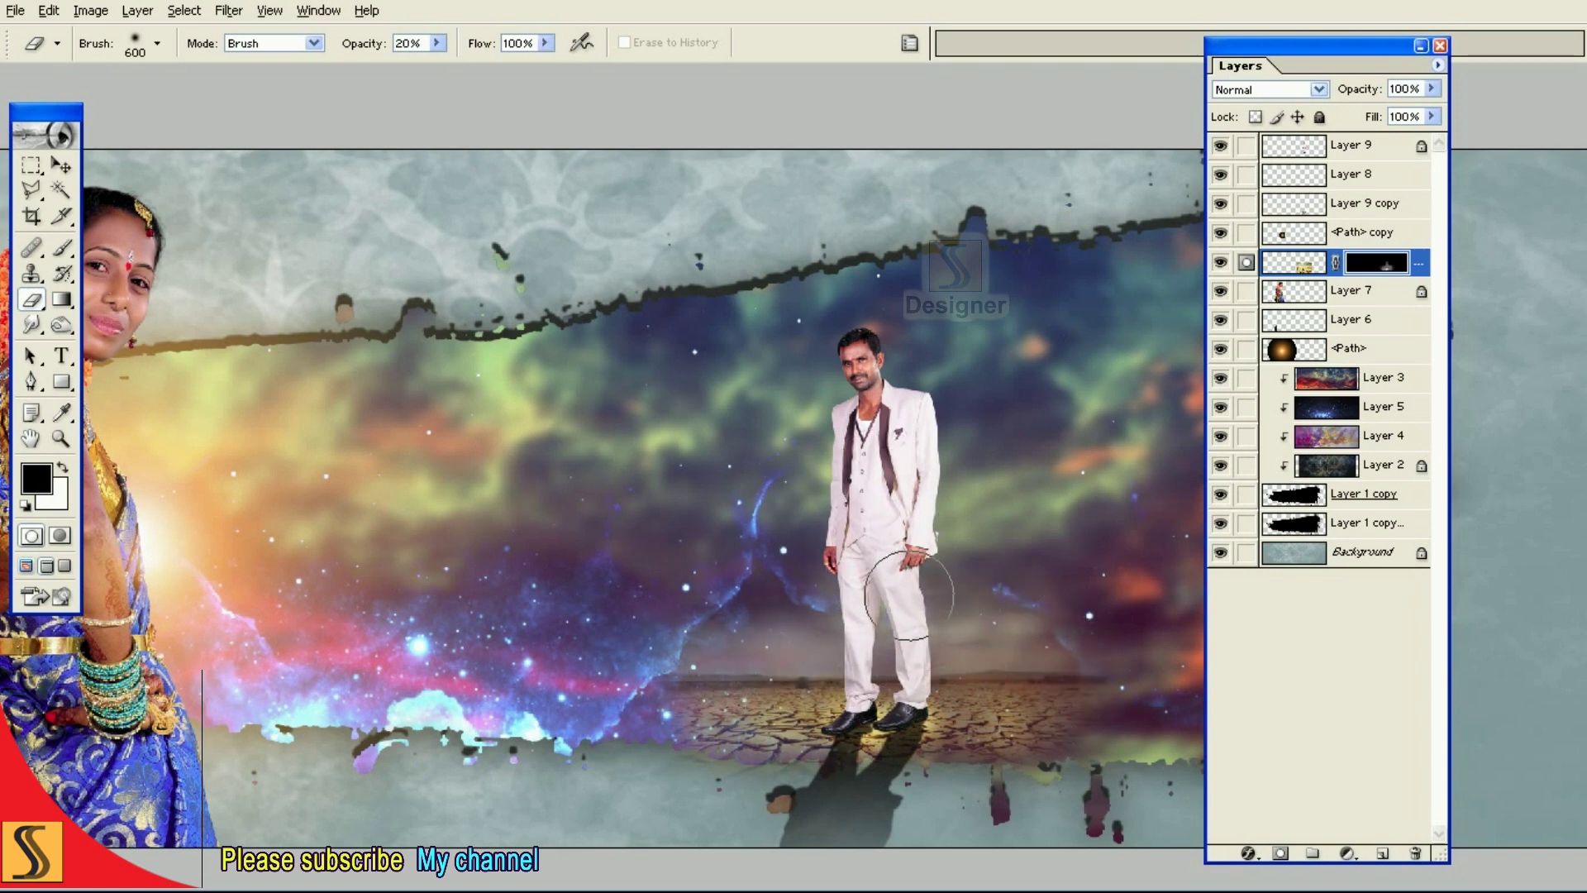
right_click(1376, 263)
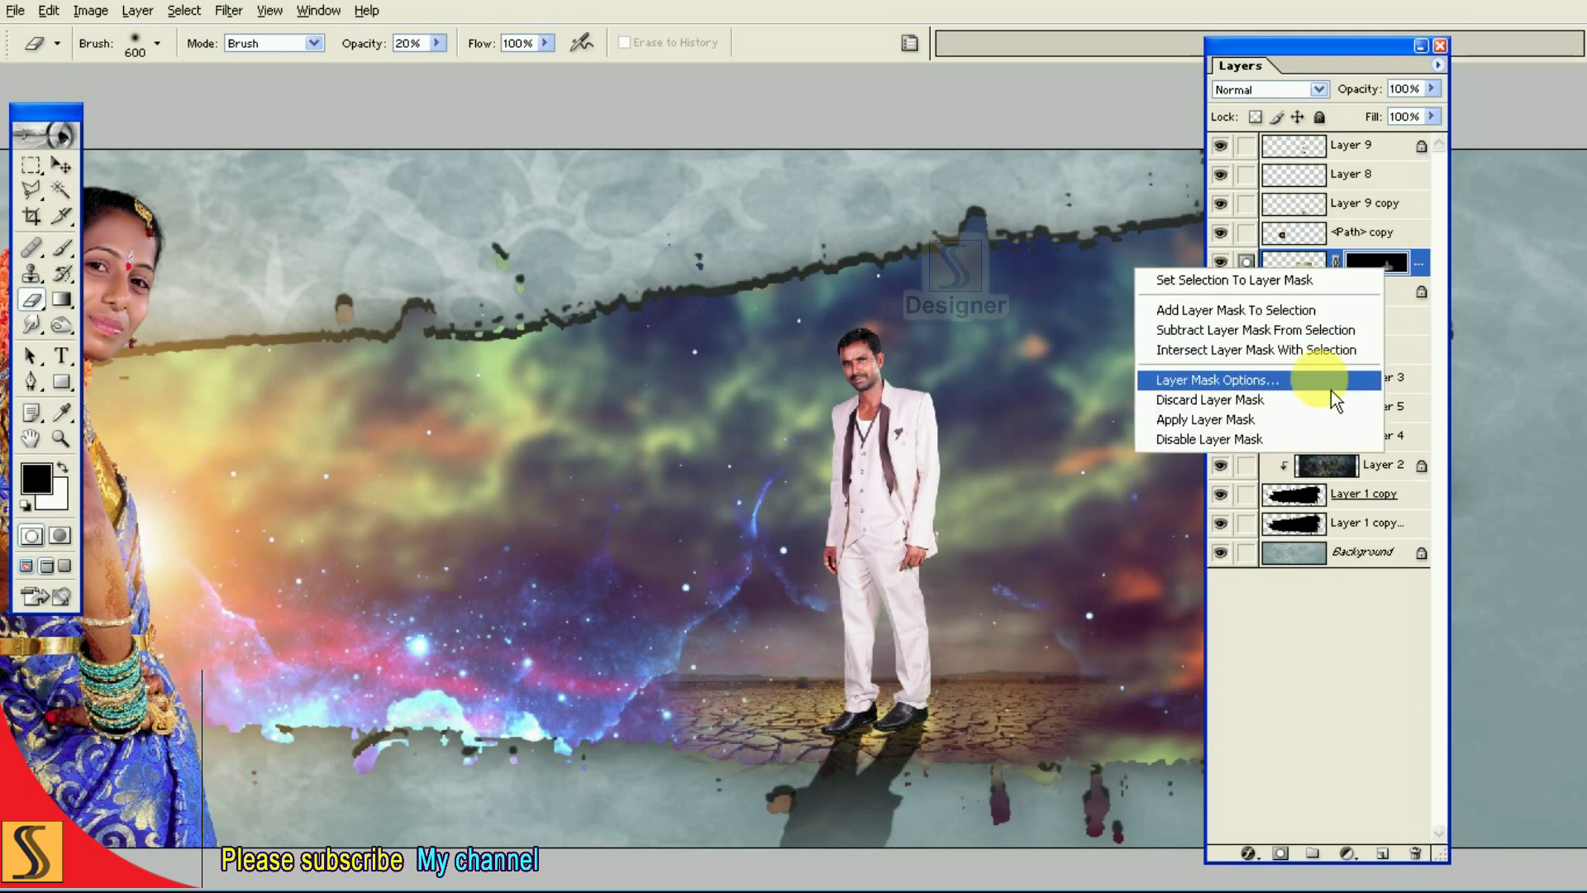
Apply the desert layer's mask and scale the layer to about 114%.
click(1268, 415)
key(F7)
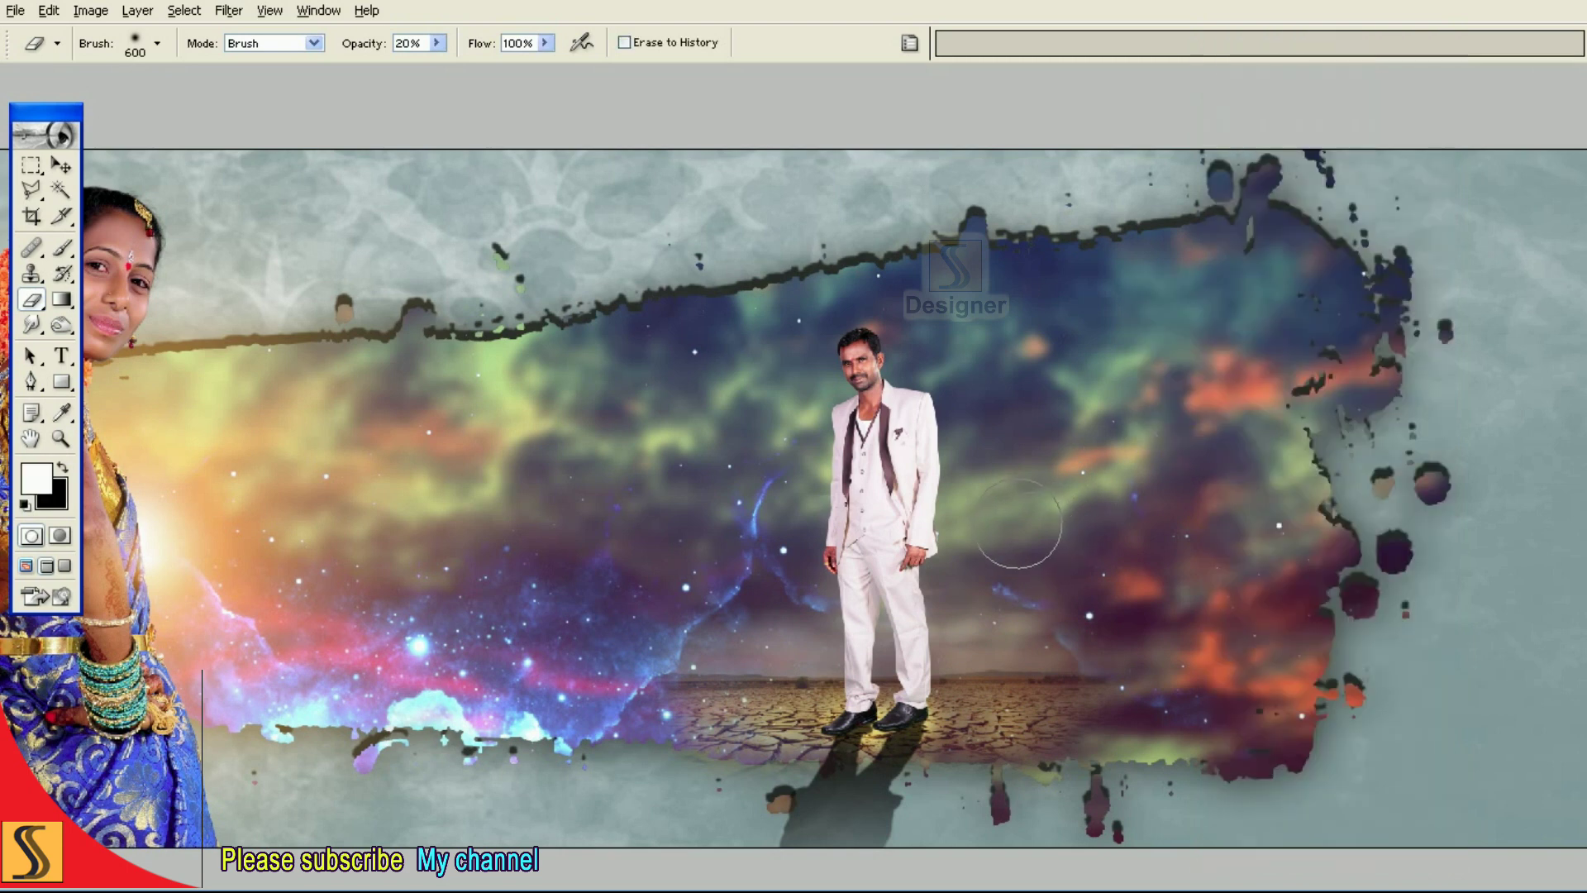
key(v)
key(ctrl+t)
drag(1137, 495, 1169, 471)
drag(1084, 542, 1074, 542)
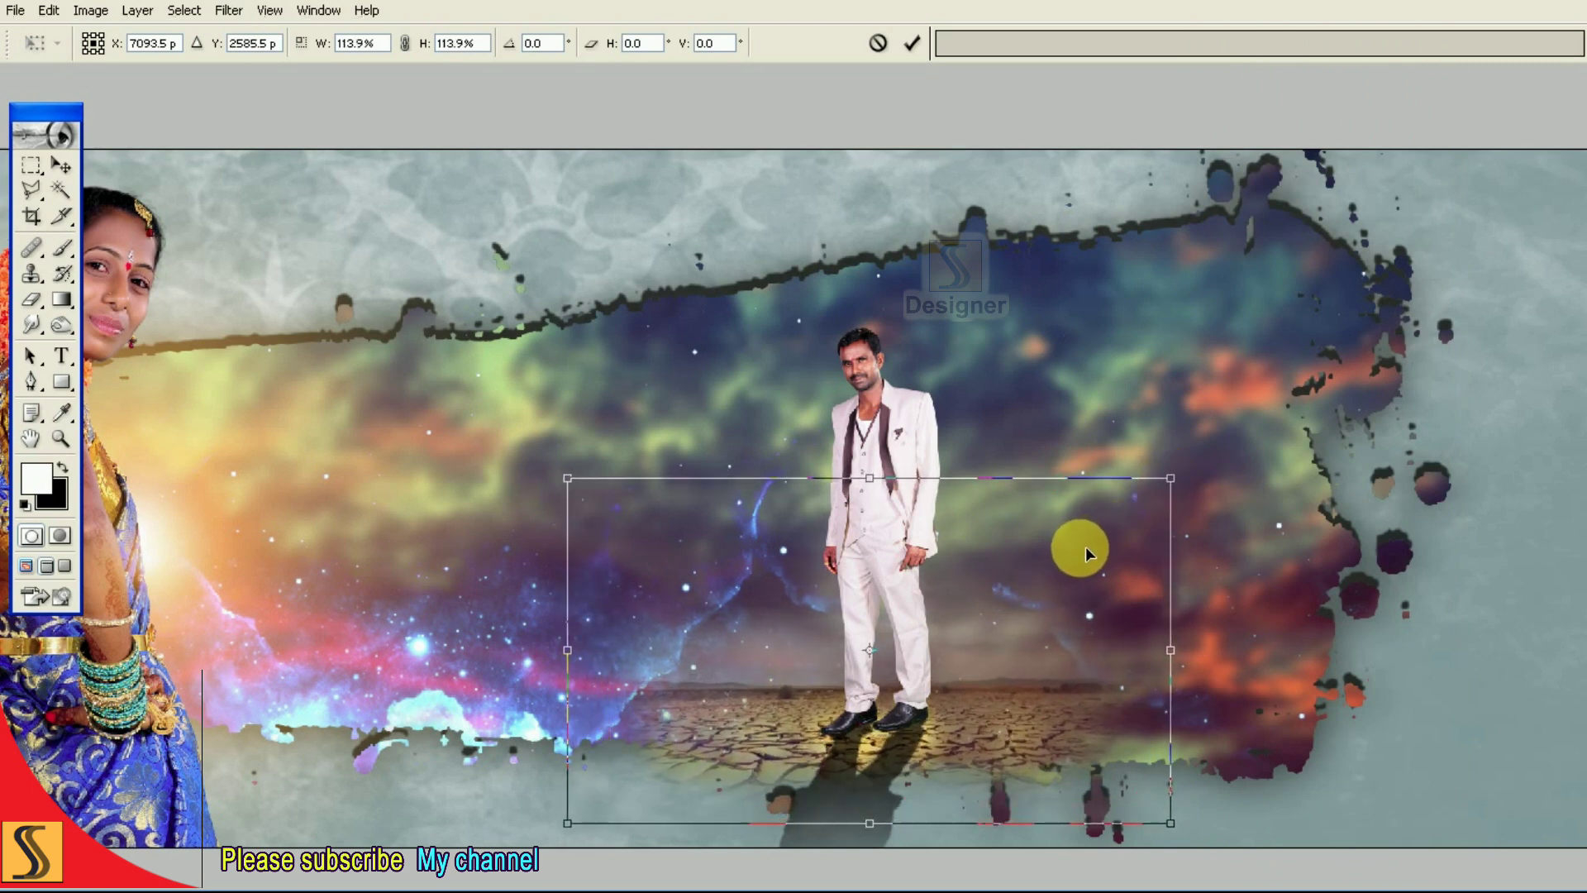
click(912, 43)
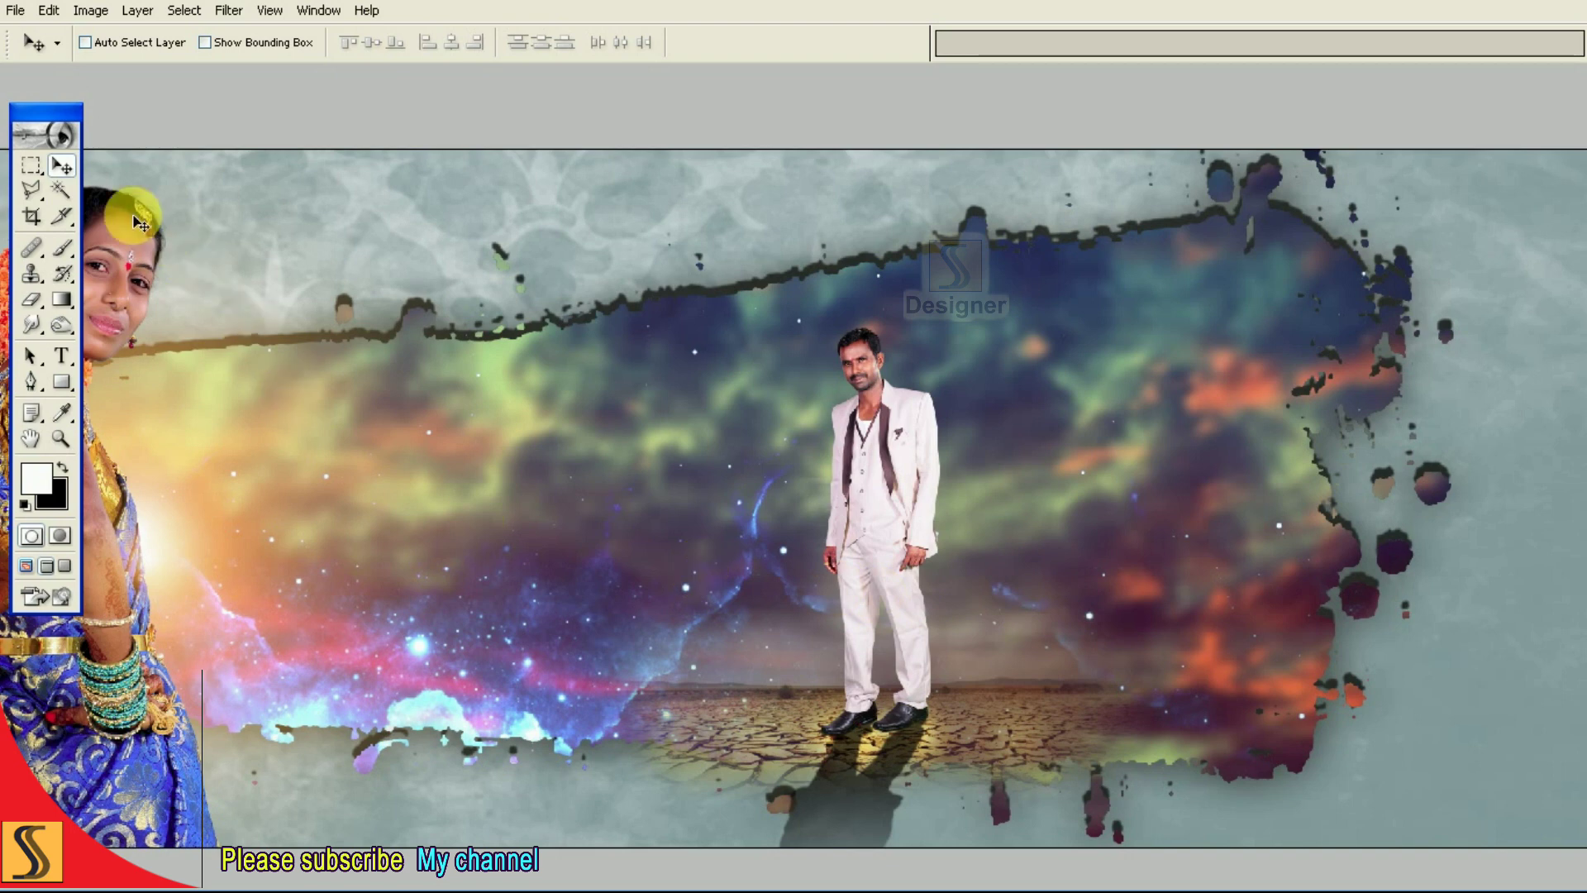
Draw a Polygonal Lasso selection around the ground below the horizon.
click(30, 190)
click(387, 722)
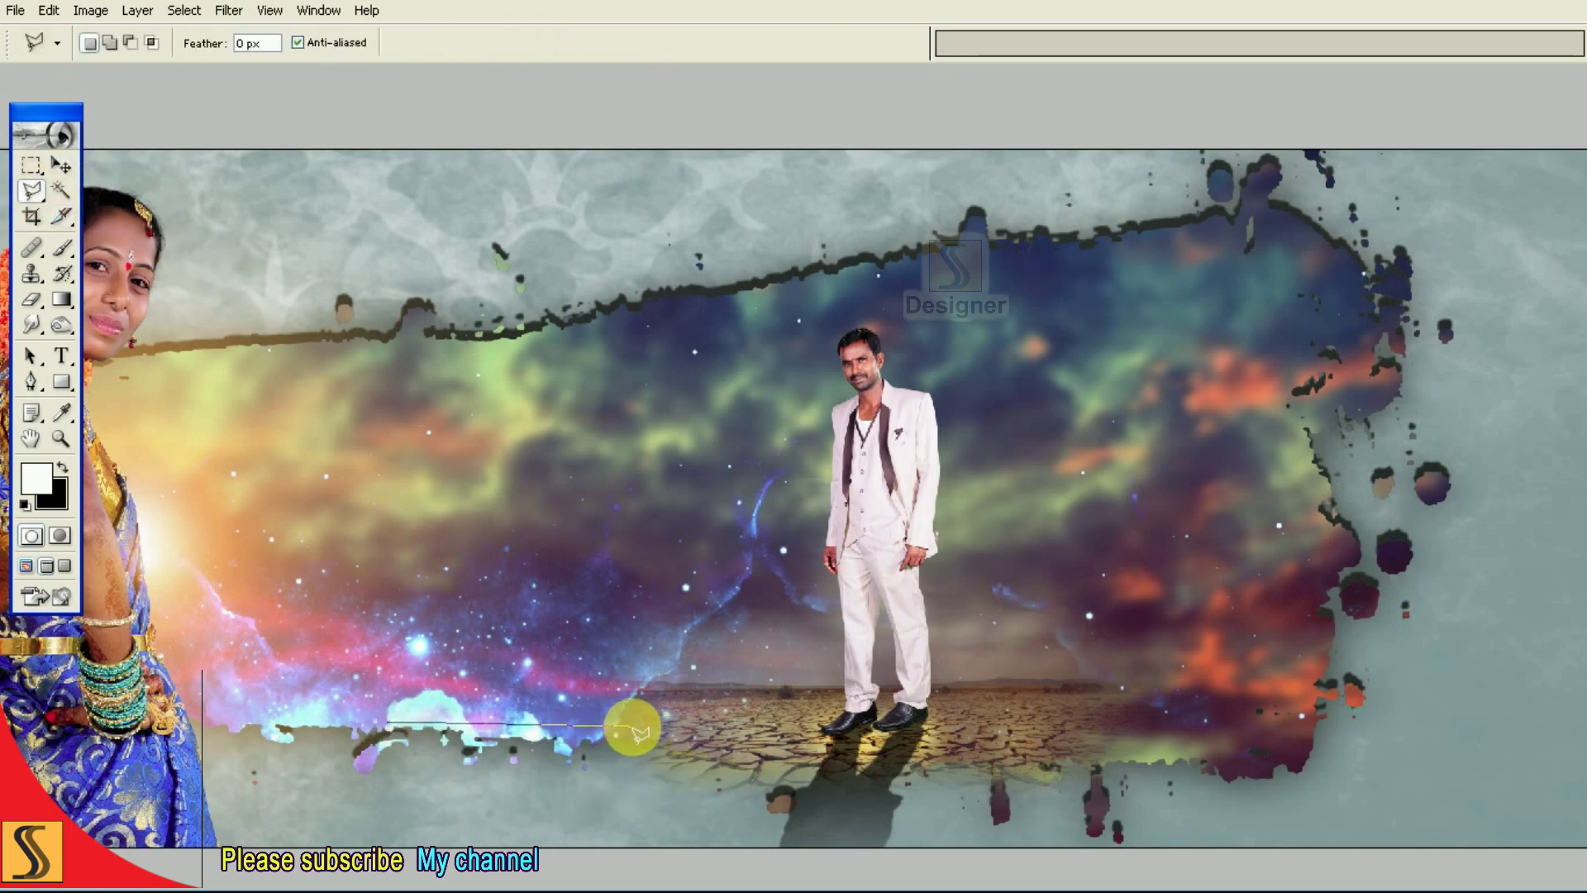
click(843, 701)
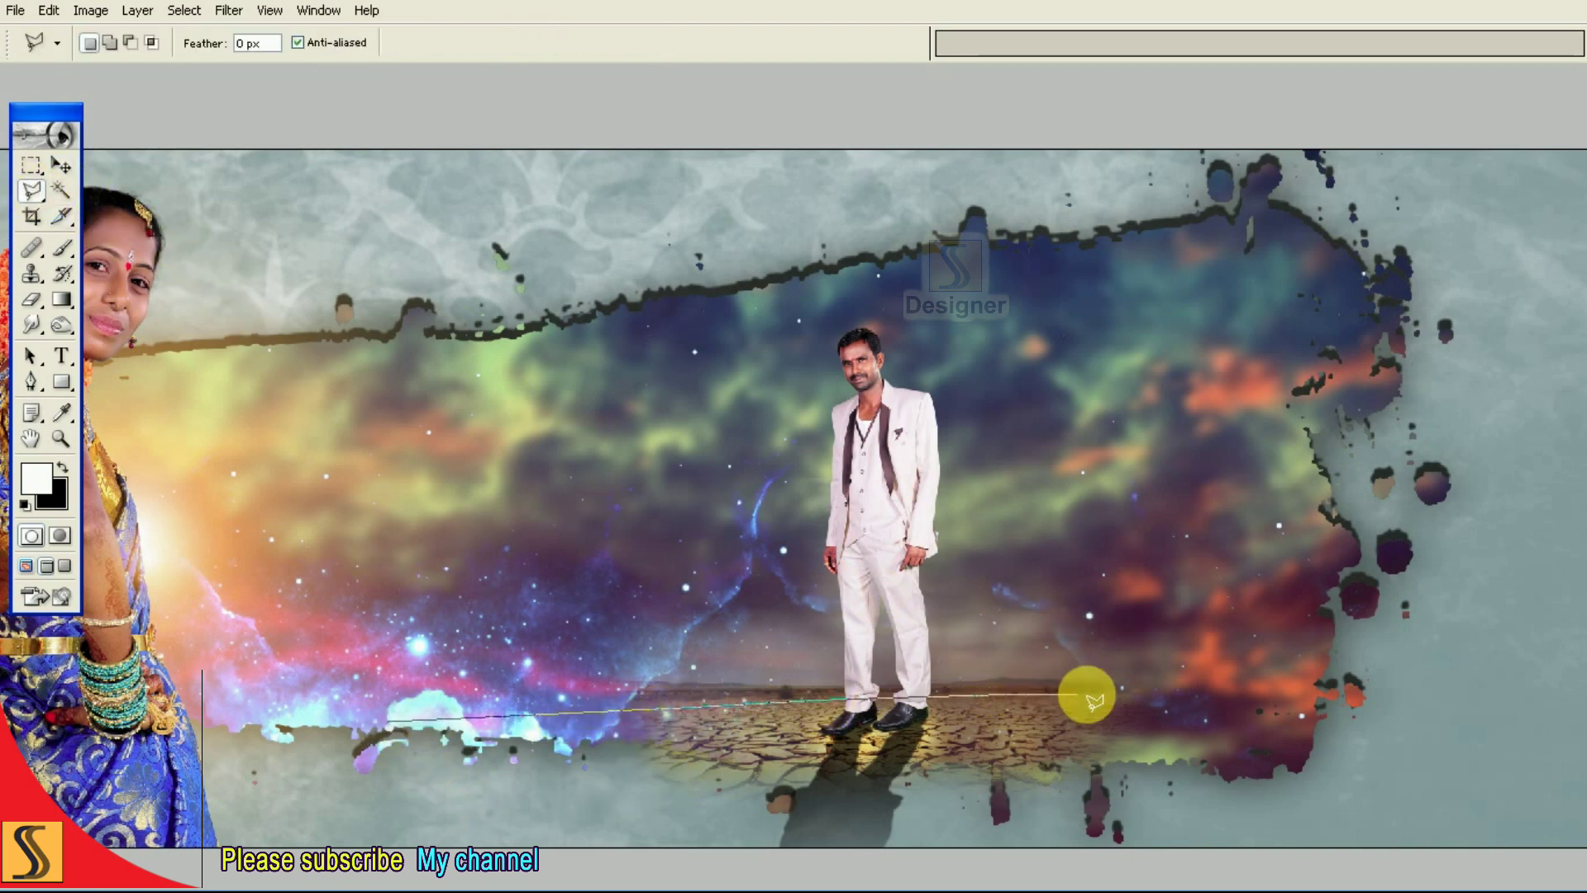
click(1457, 659)
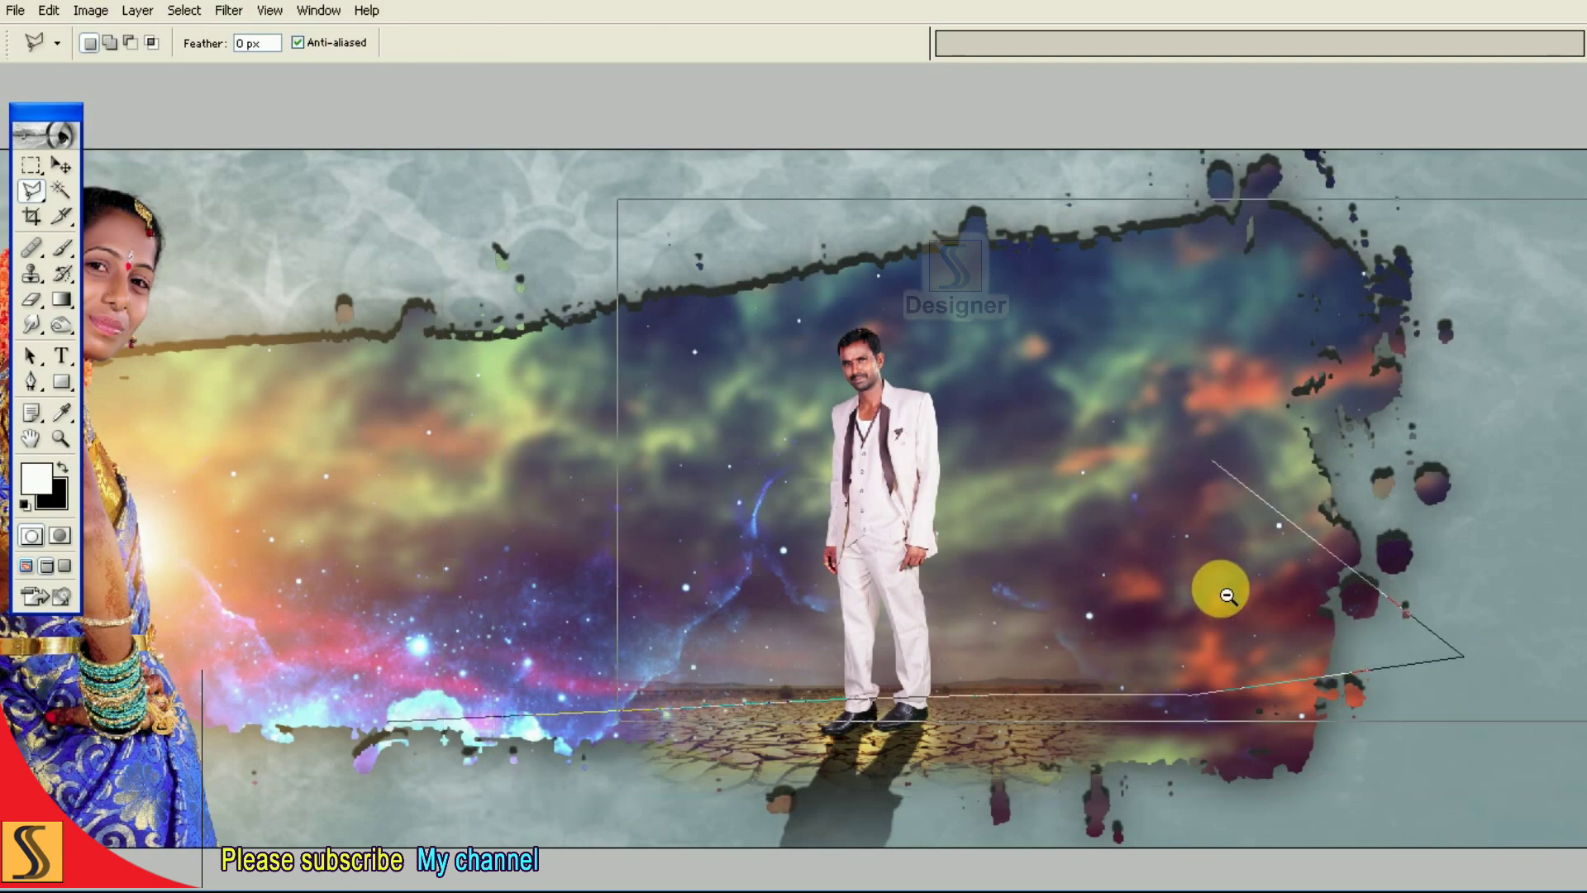
key(ctrl+minus)
click(1360, 781)
click(1152, 807)
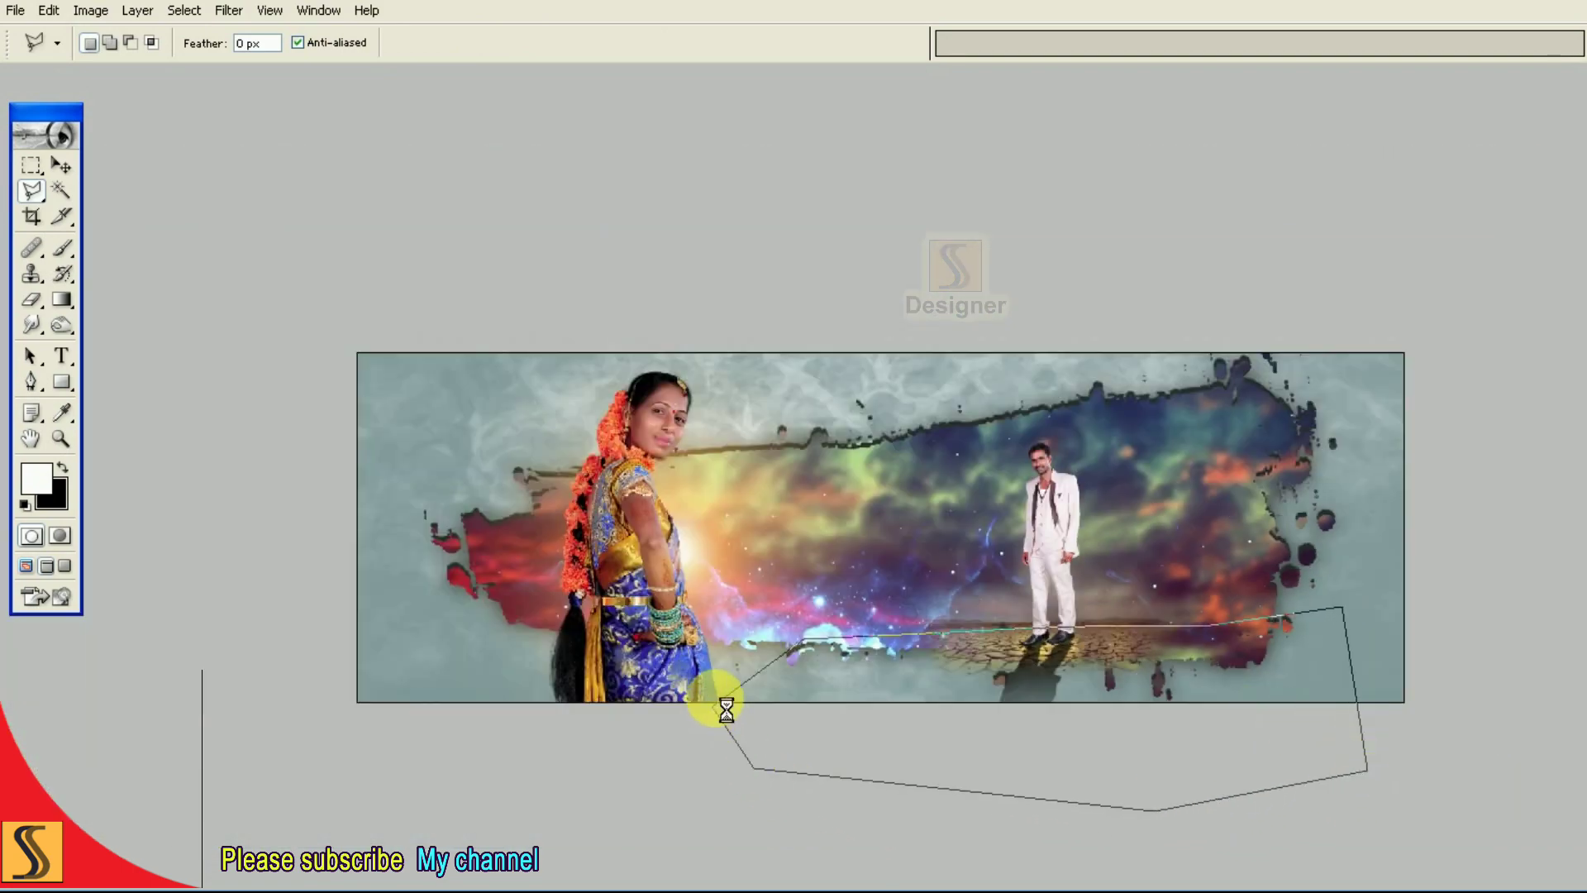
double_click(709, 708)
Feather the ground selection by 10 pixels.
right_click(957, 646)
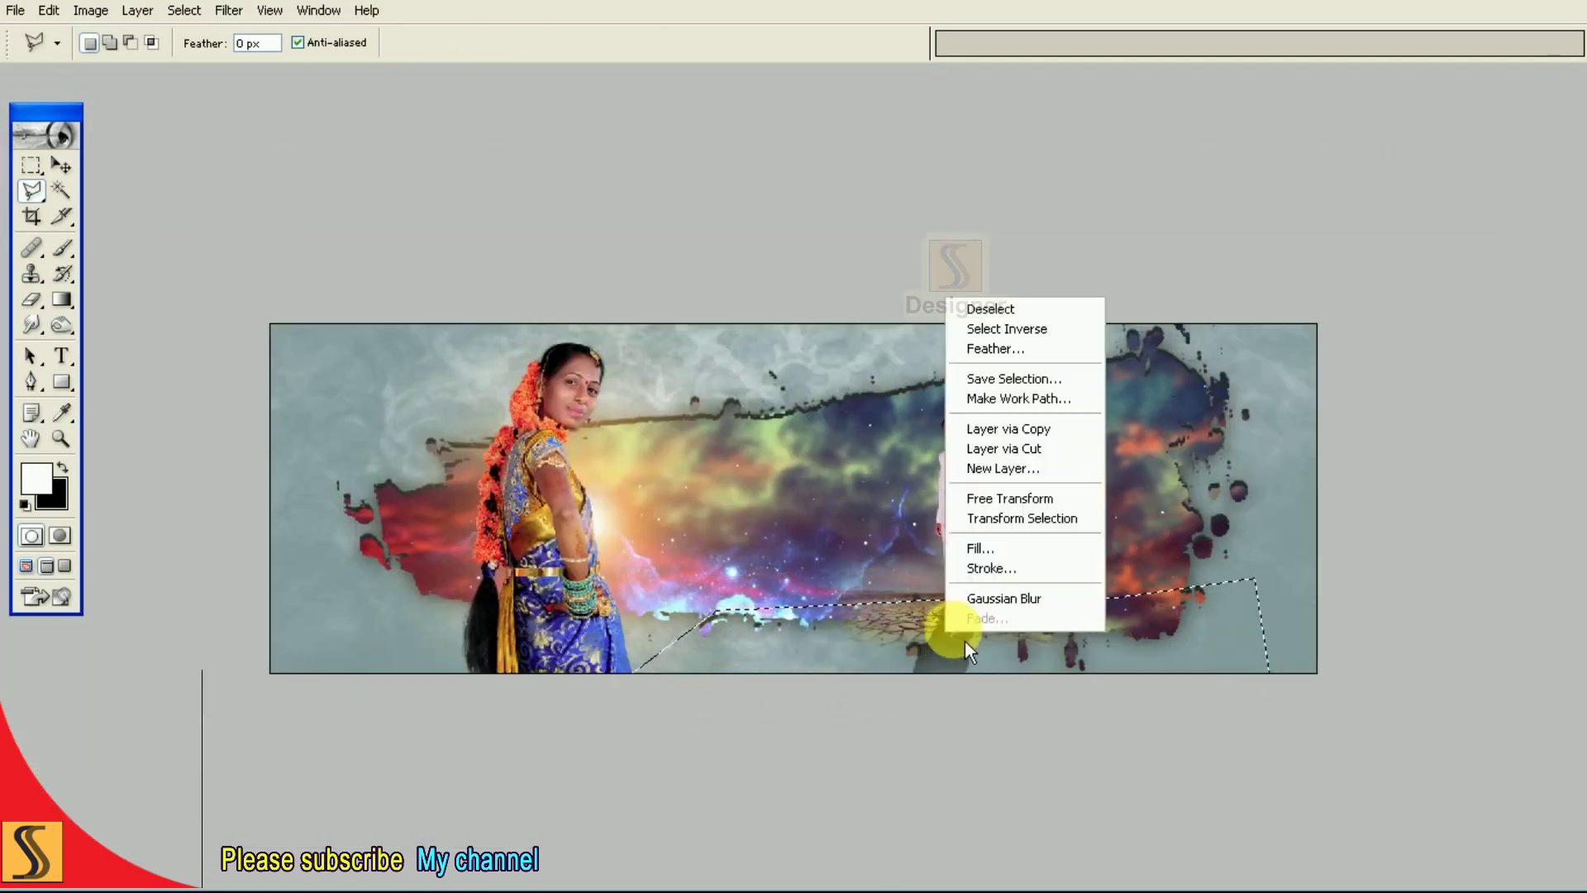
click(1010, 347)
text(10)
click(883, 430)
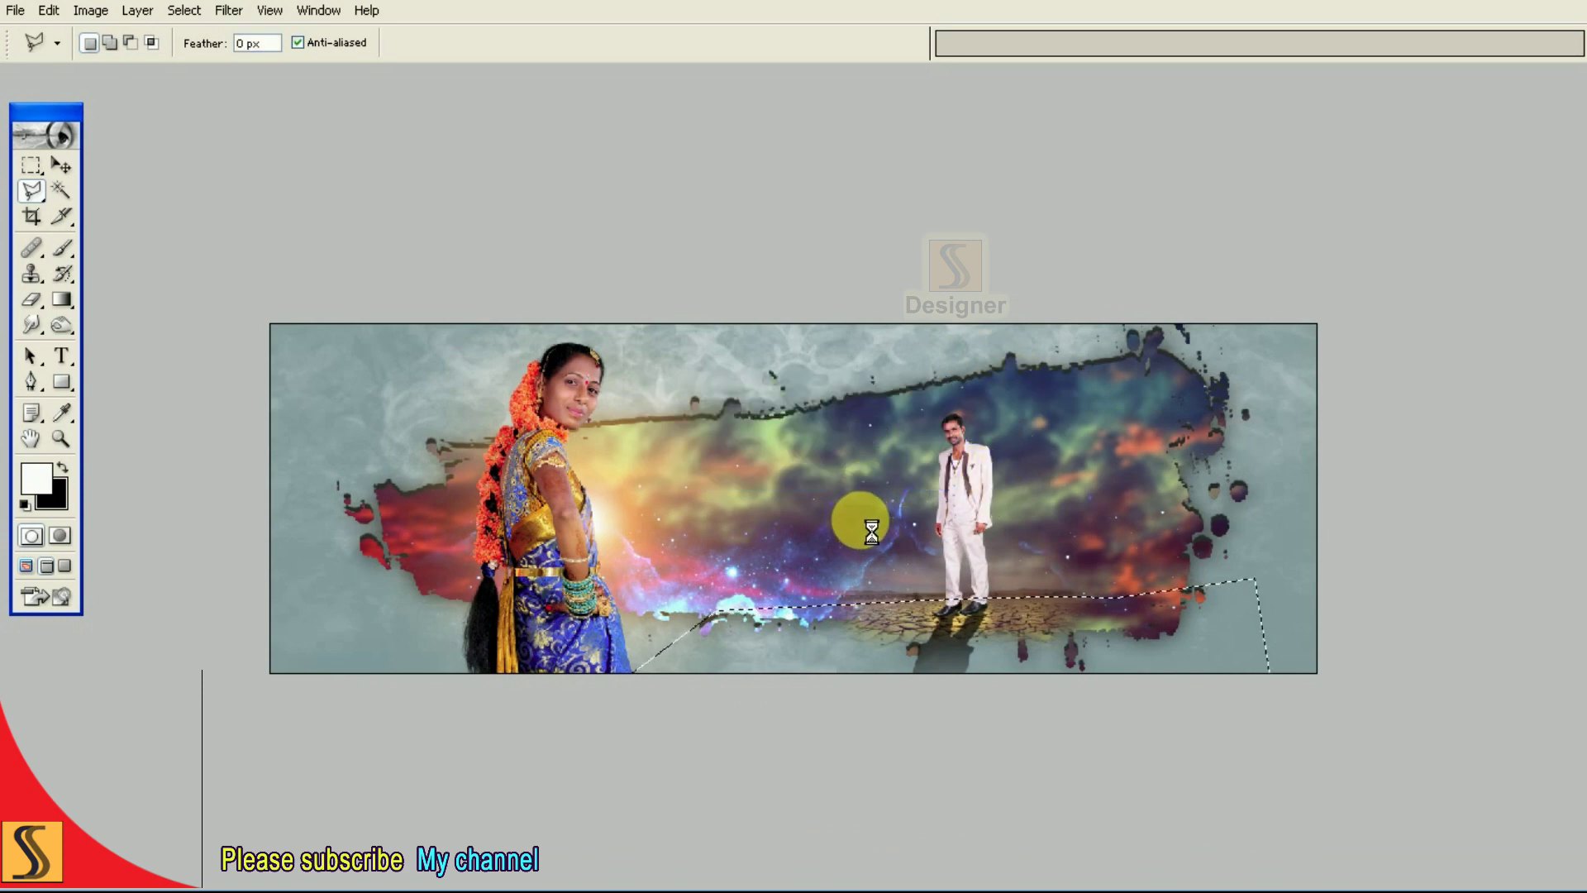
key(ctrl+plus)
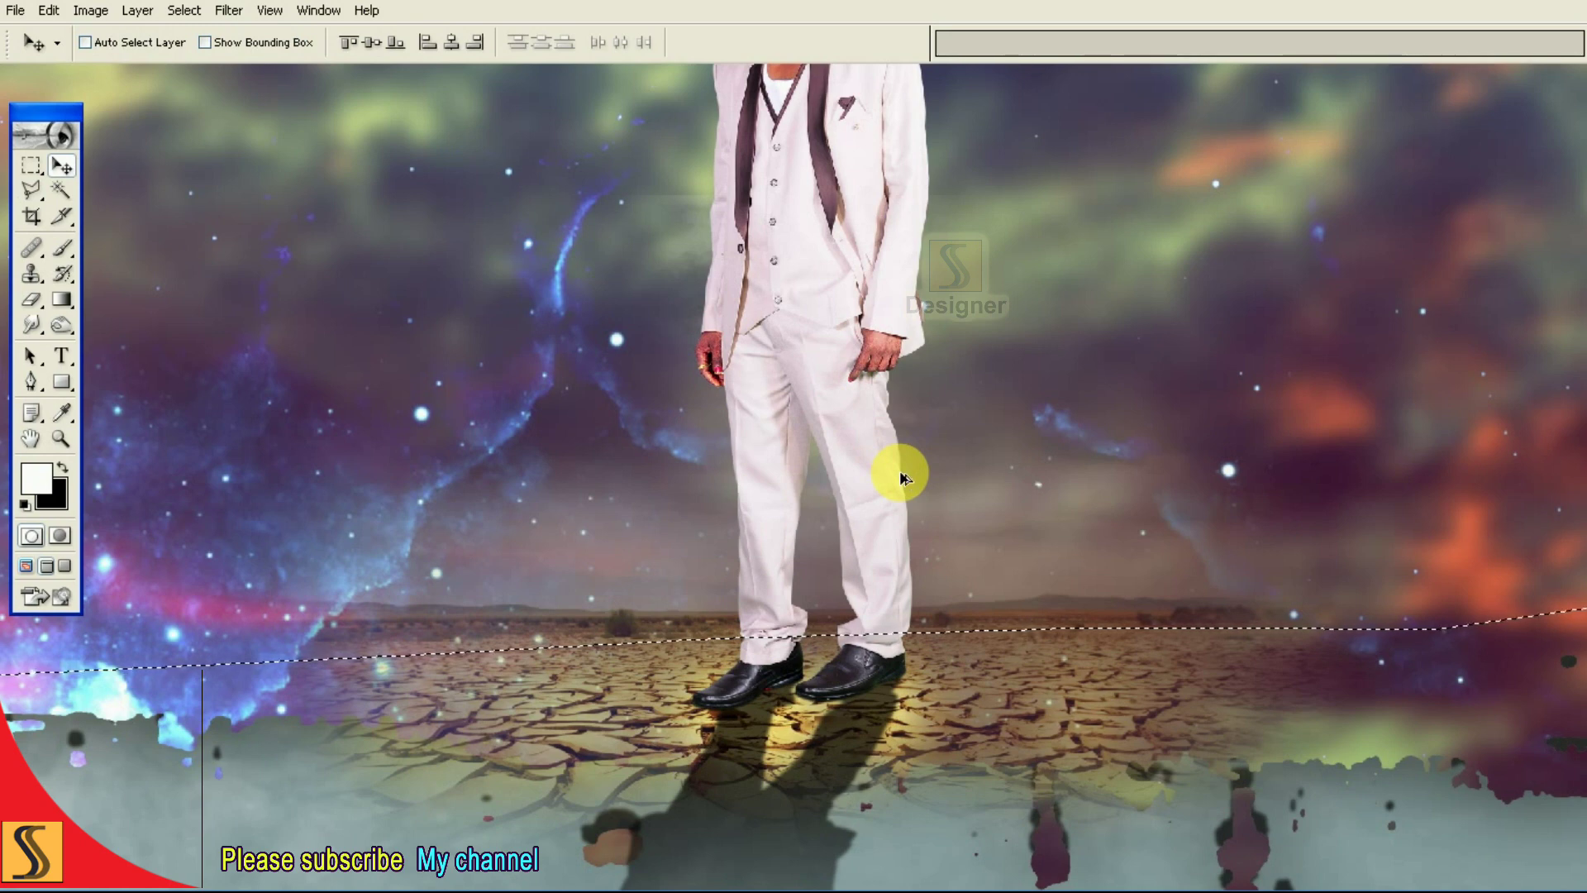
Blur the selected ground with a 7.5-pixel Gaussian Blur, then view the whole composition.
key(ctrl+alt+f)
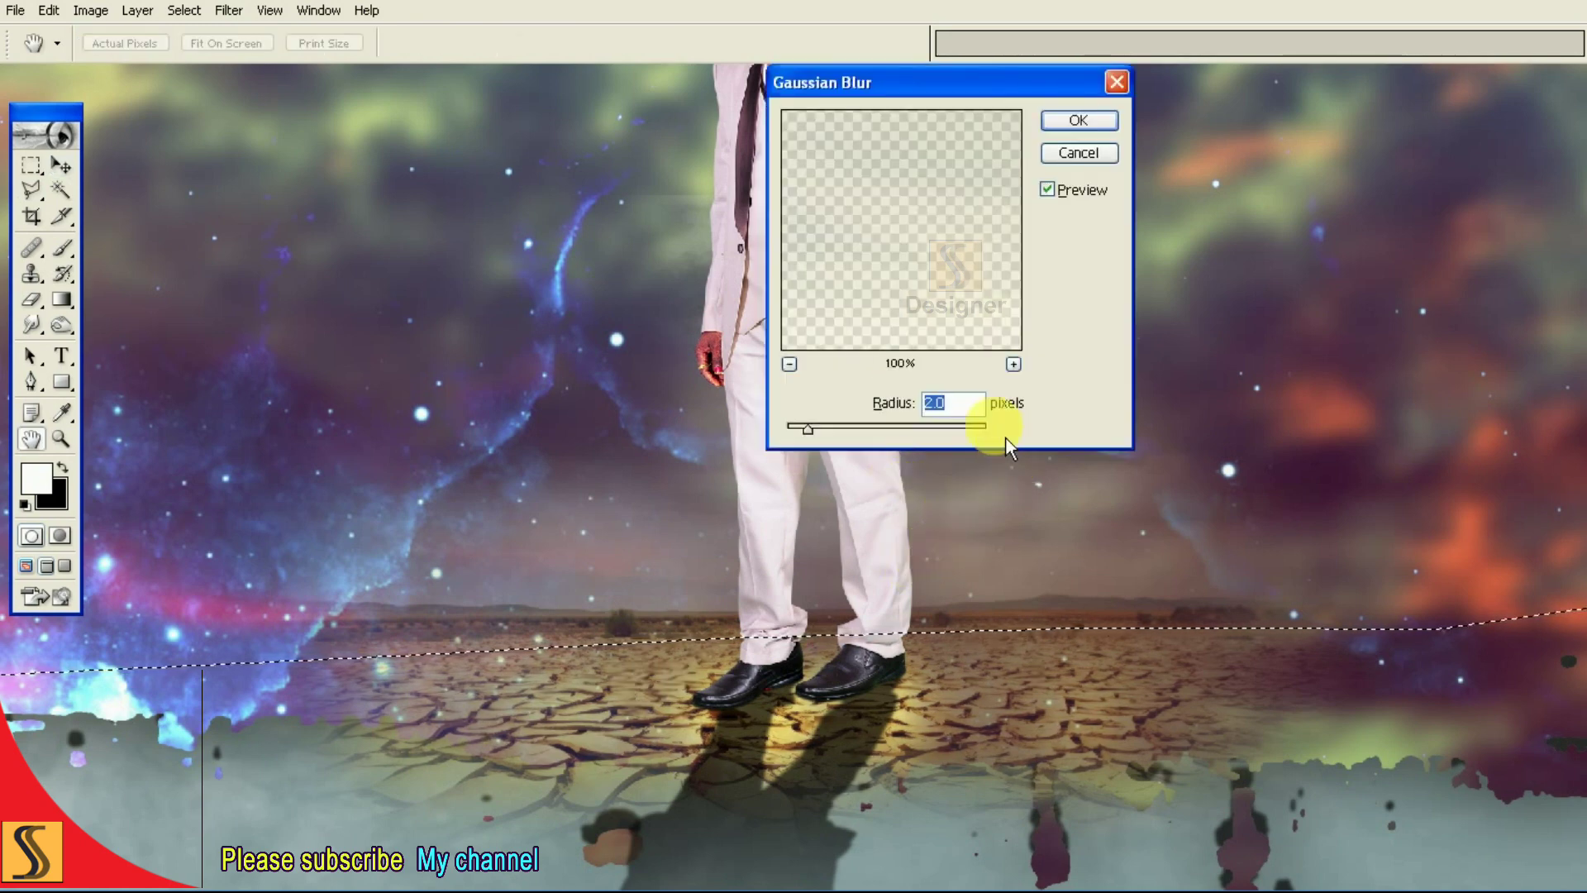
text(6)
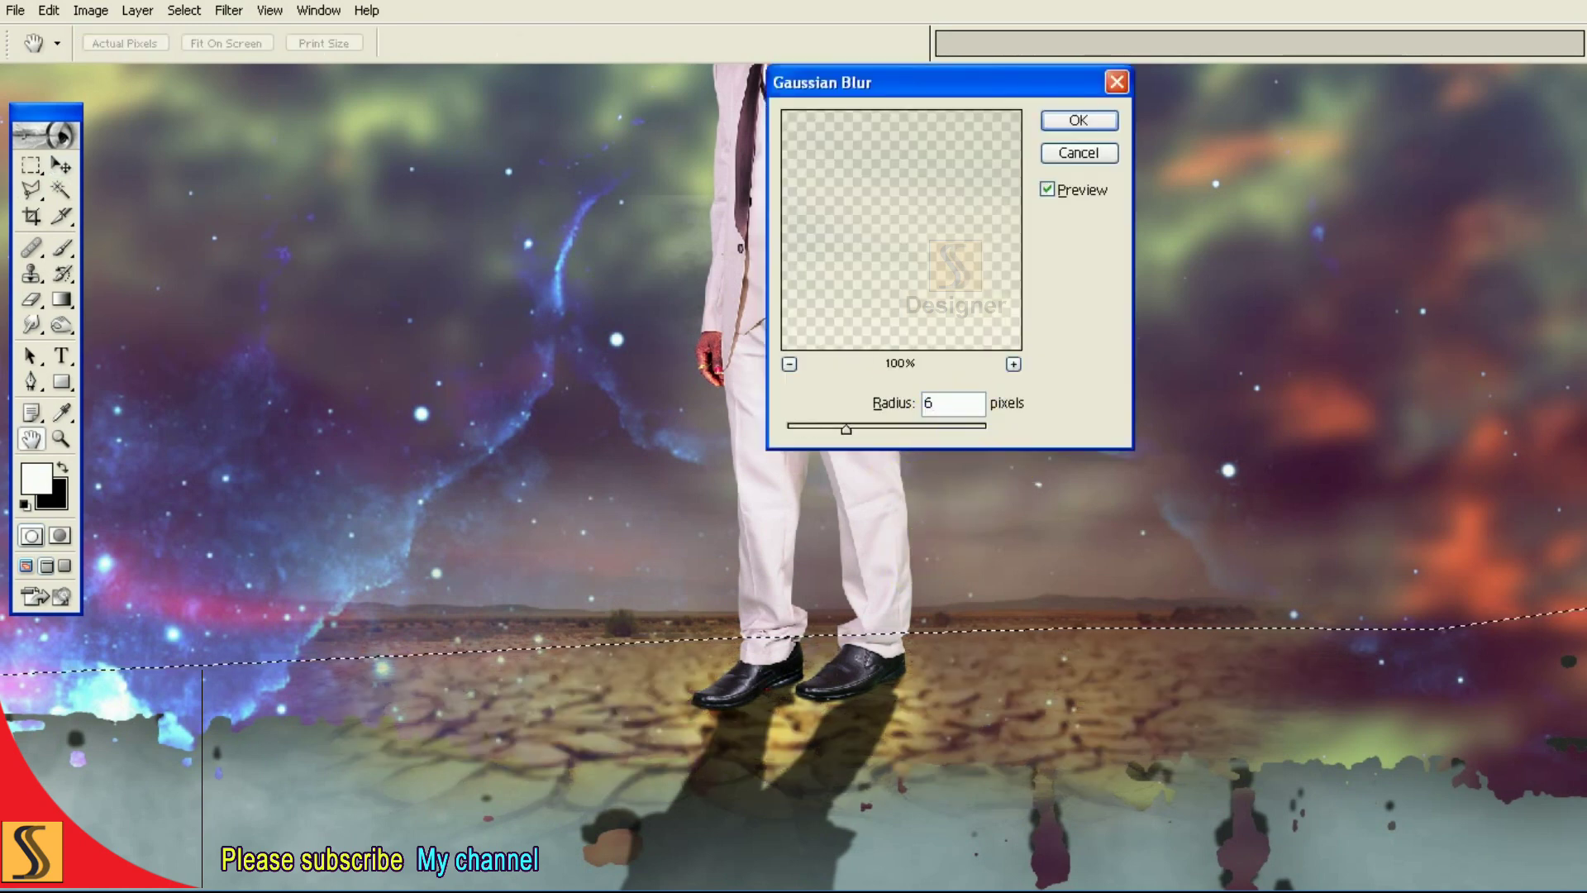
double_click(953, 402)
text(10)
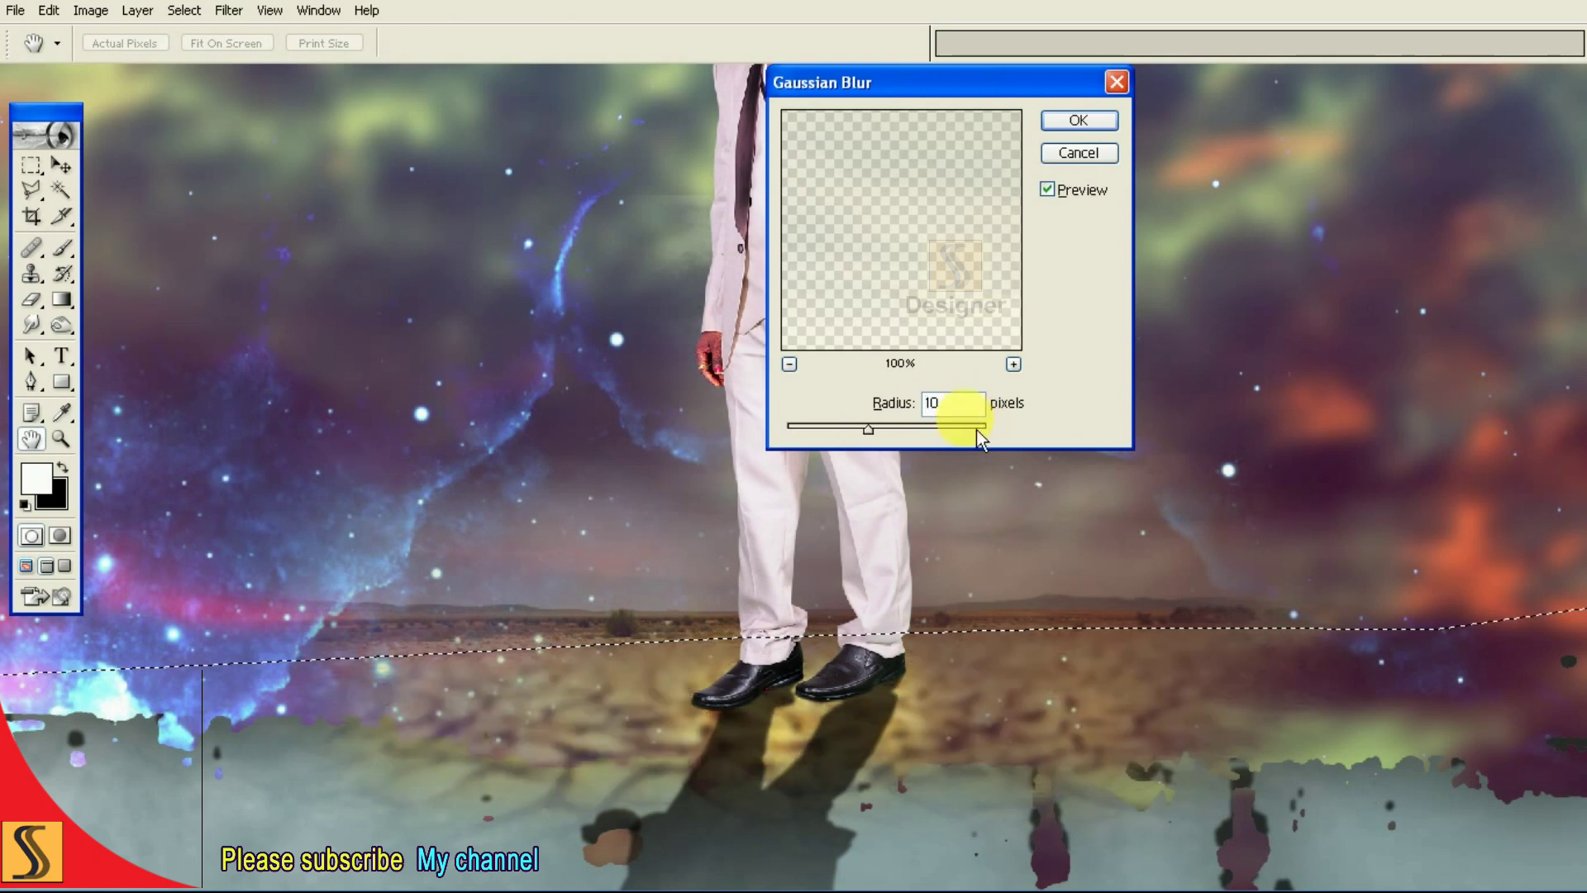
key(BackSpace)
text(8)
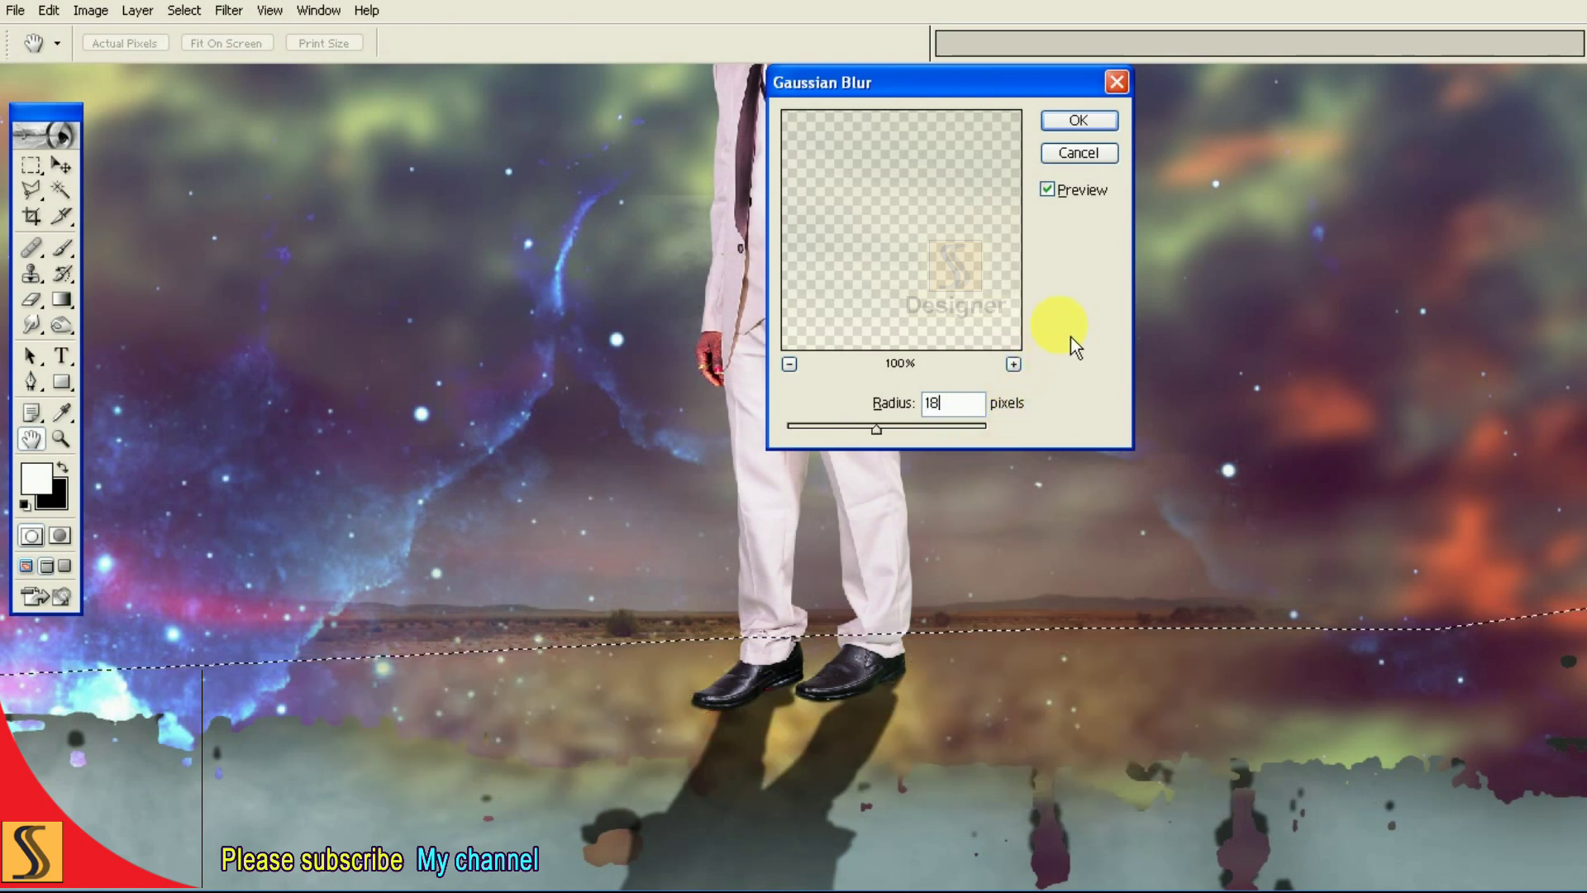
key(BackSpace)
key(BackSpace)
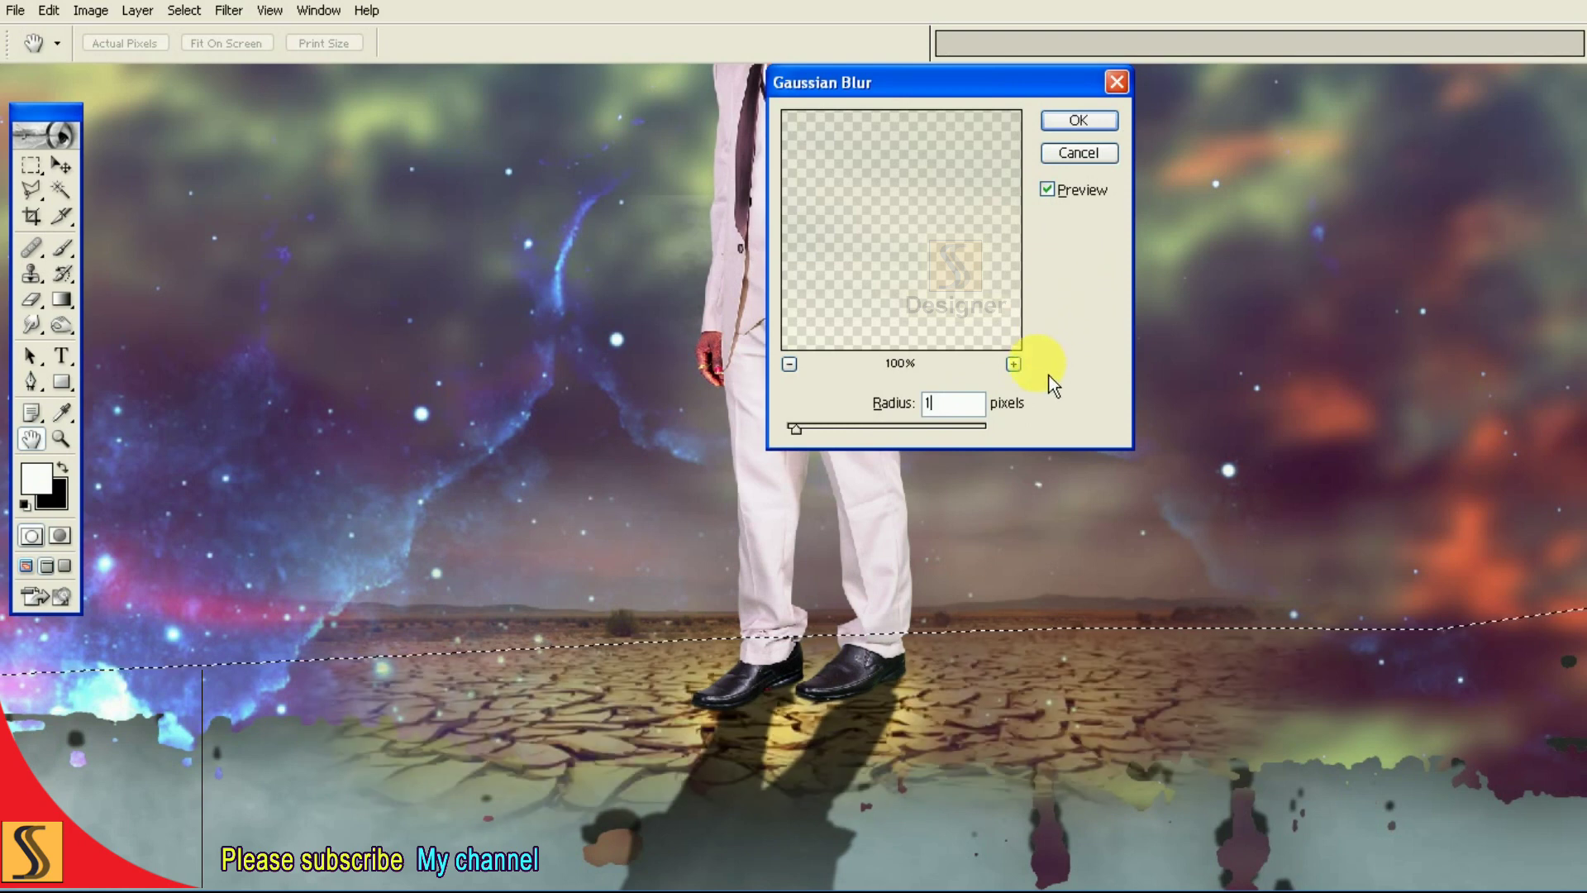
text(7.5)
key(Return)
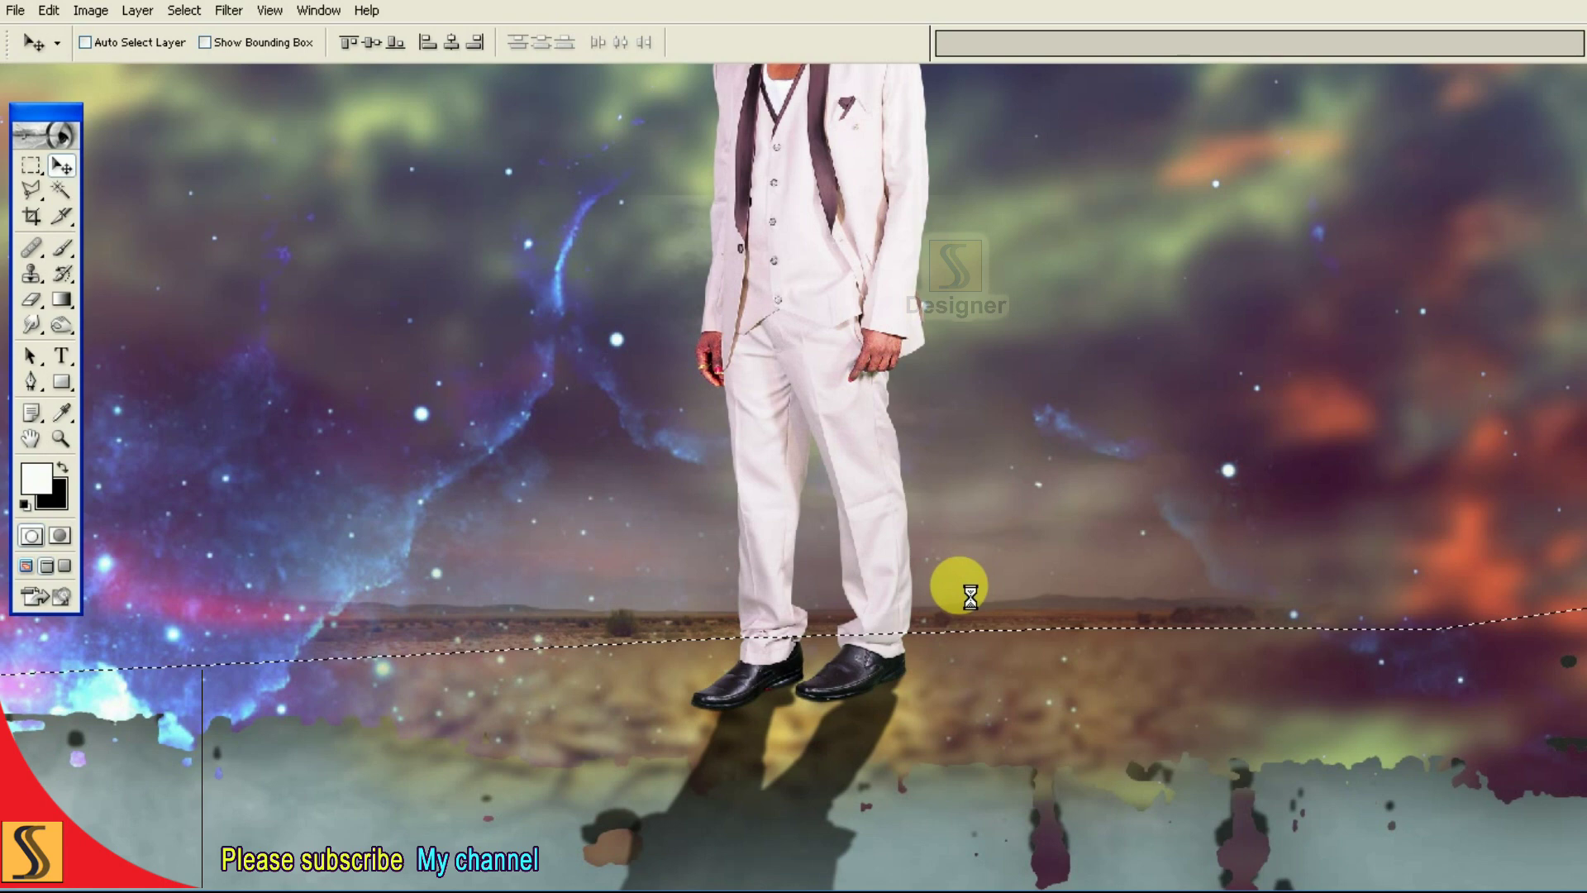
key(ctrl+0)
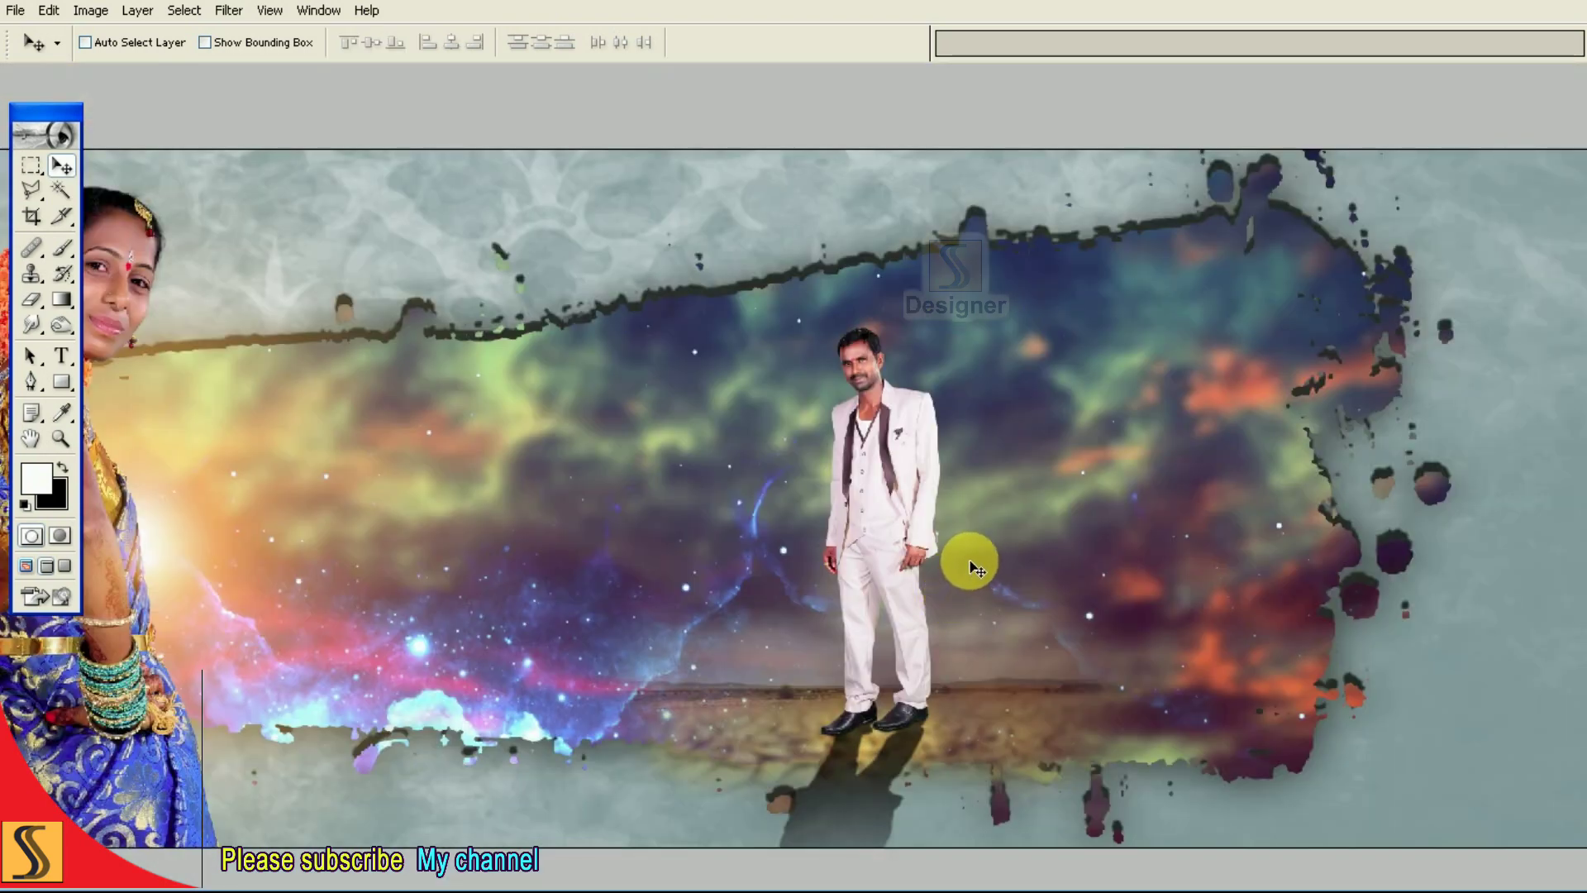
Select the groom's Layer 9 with Auto Select and toggle its visibility to check it.
key(F7)
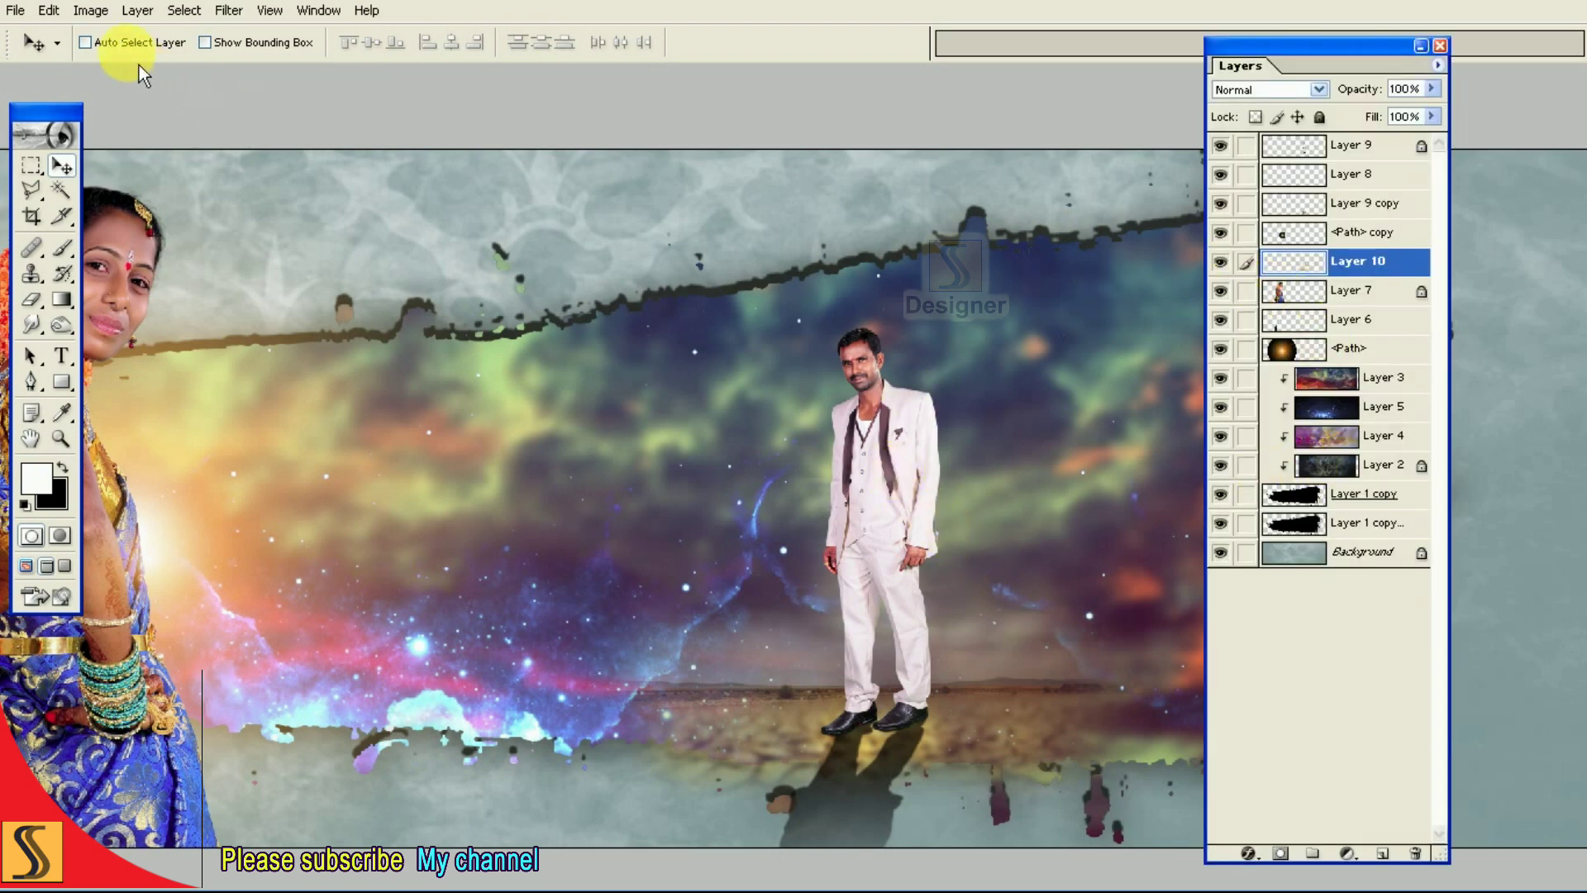
click(86, 42)
click(897, 442)
click(1222, 147)
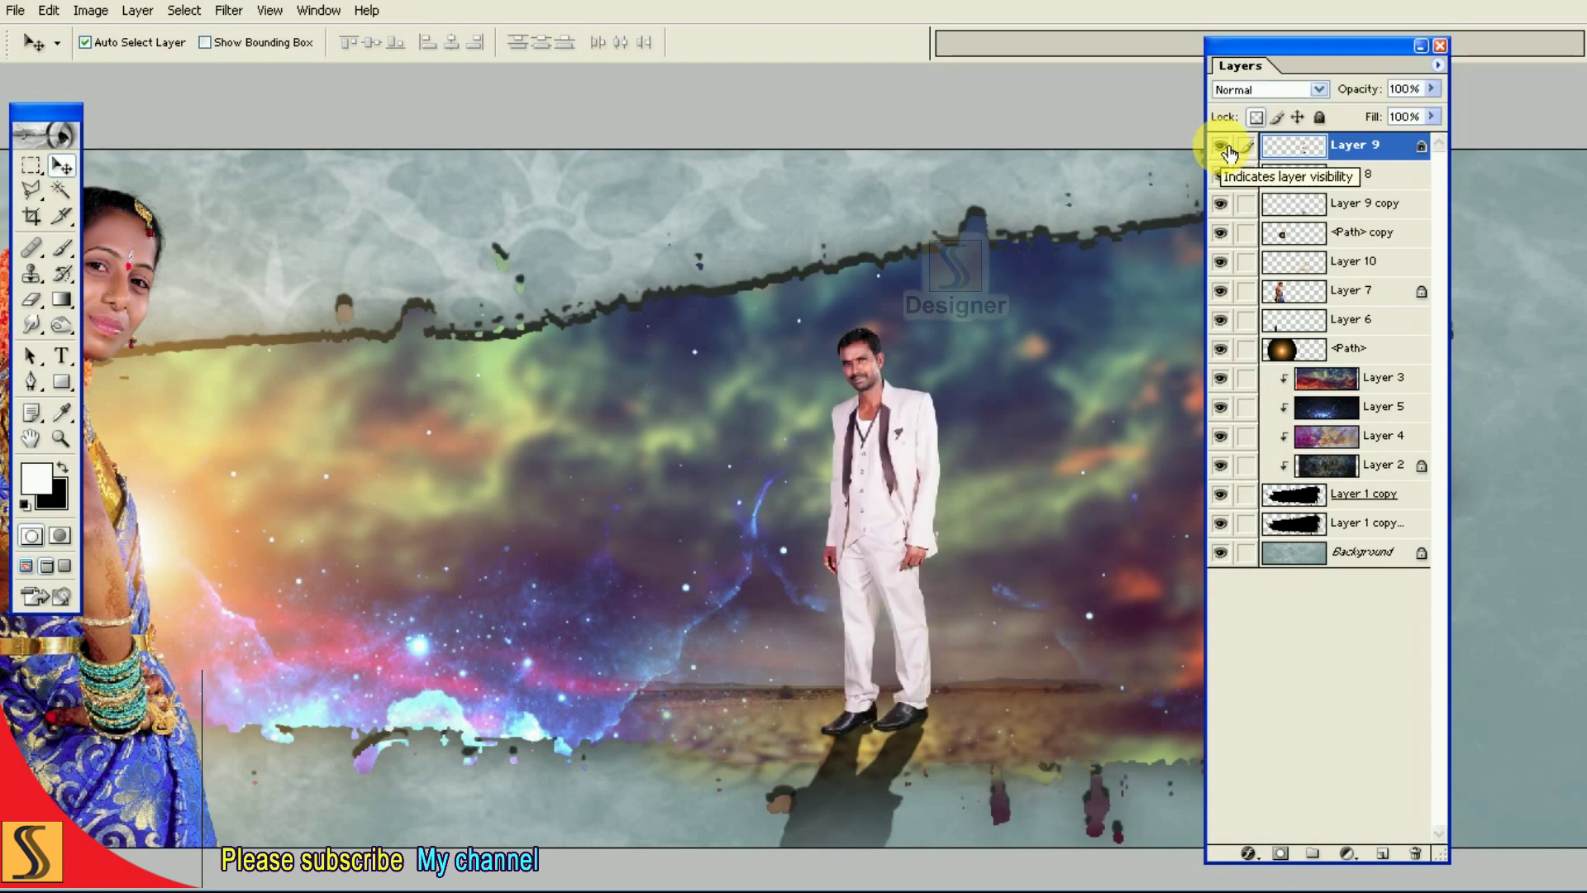
click(1227, 149)
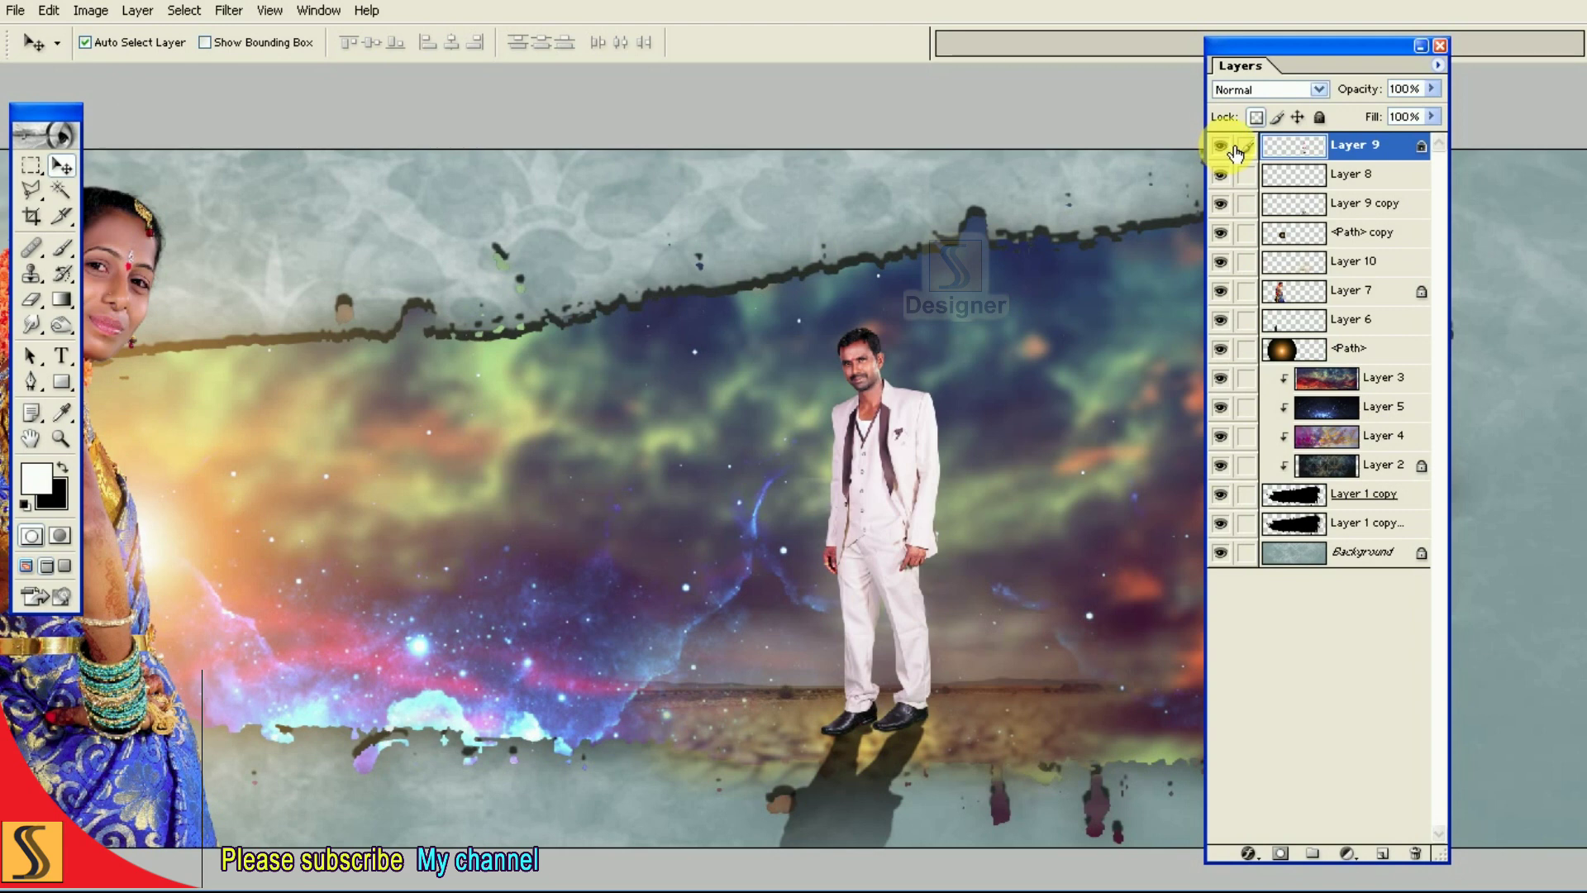
click(1228, 149)
Add a Hue/Saturation adjustment layer with Lightness -45 clipped to Layer 9.
click(1354, 855)
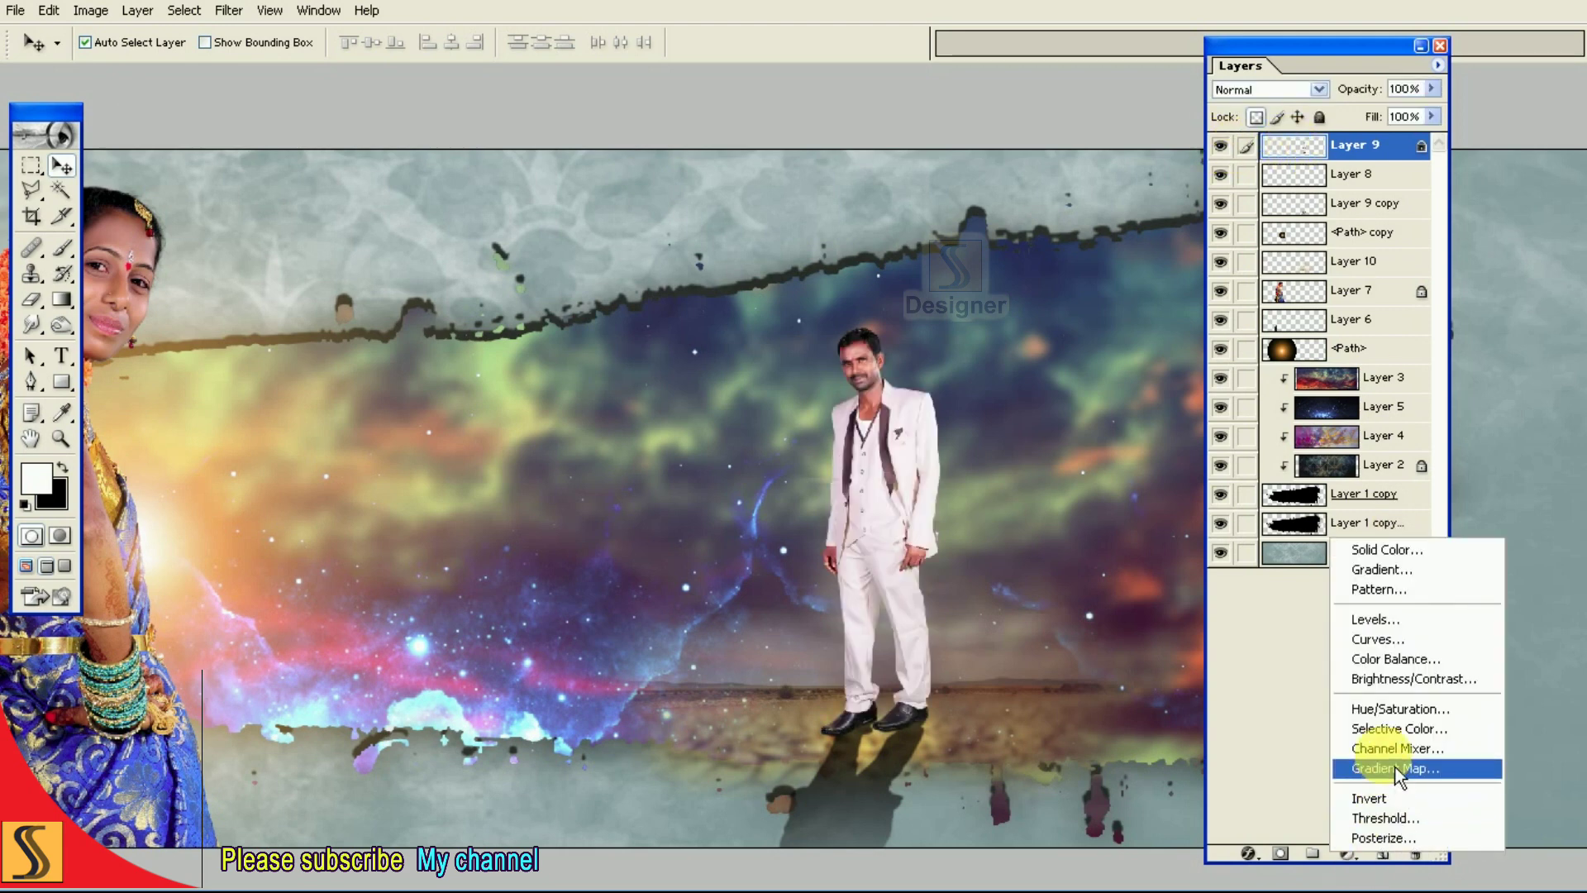
click(1410, 709)
drag(1144, 554, 1174, 468)
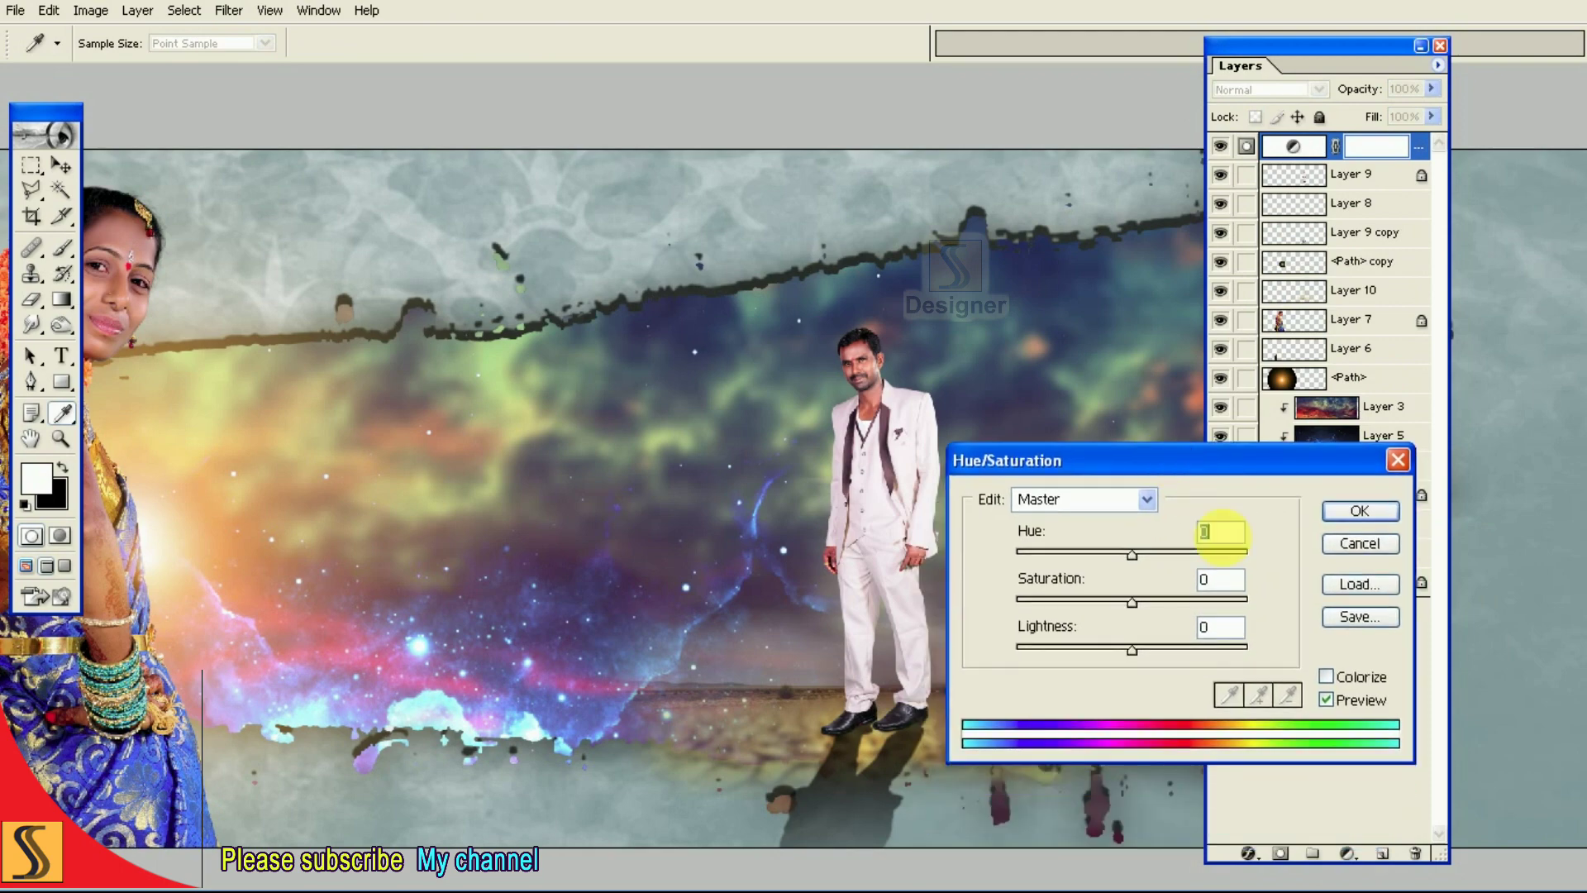
text(-4)
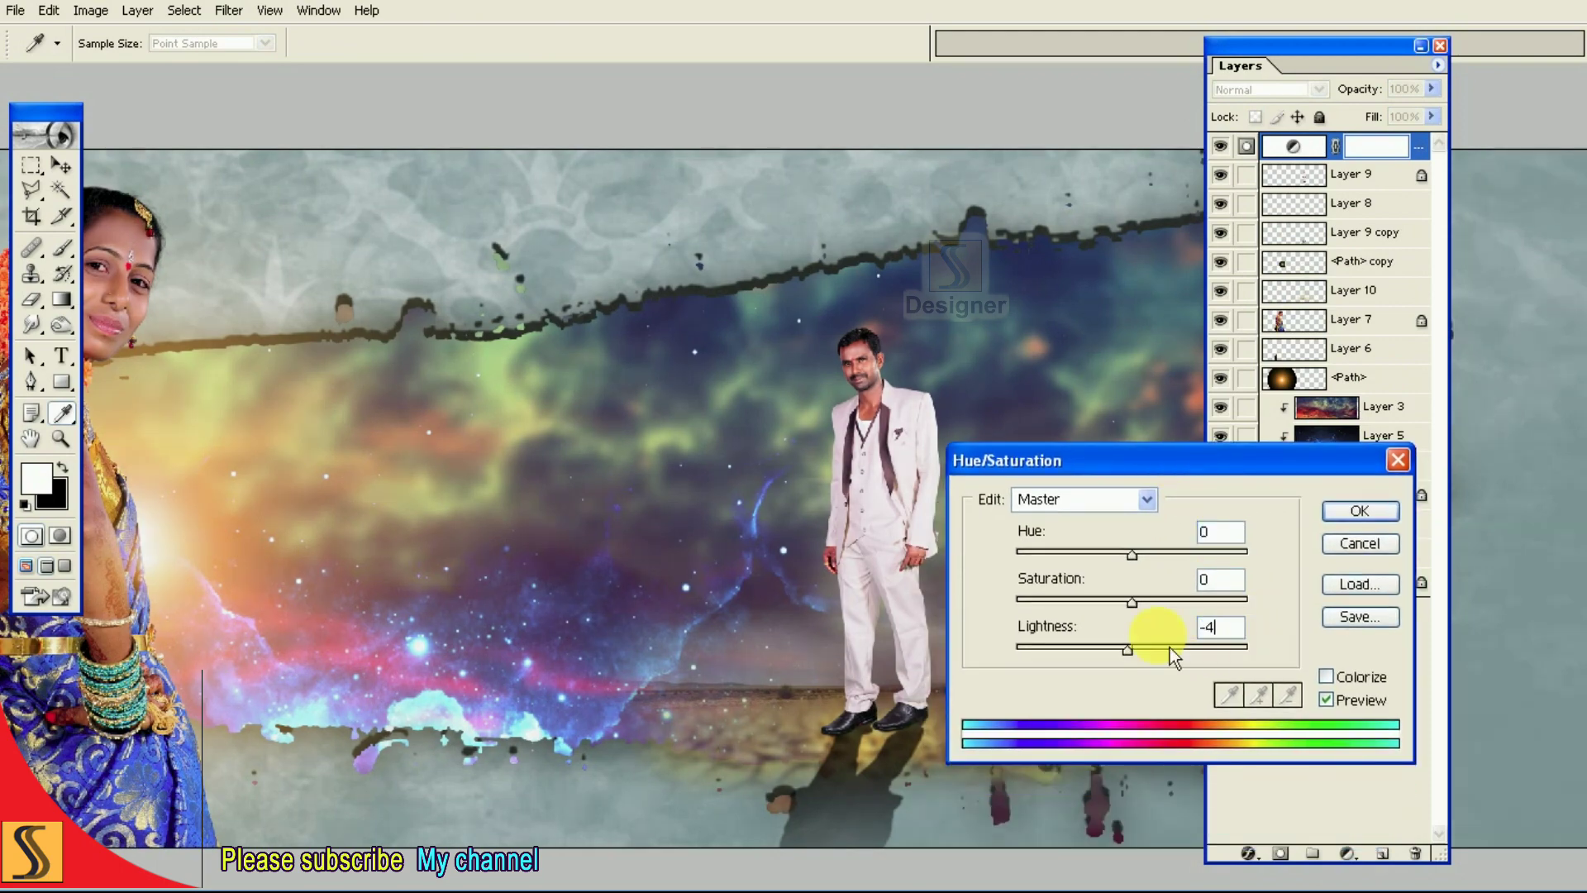
text(5)
click(1360, 511)
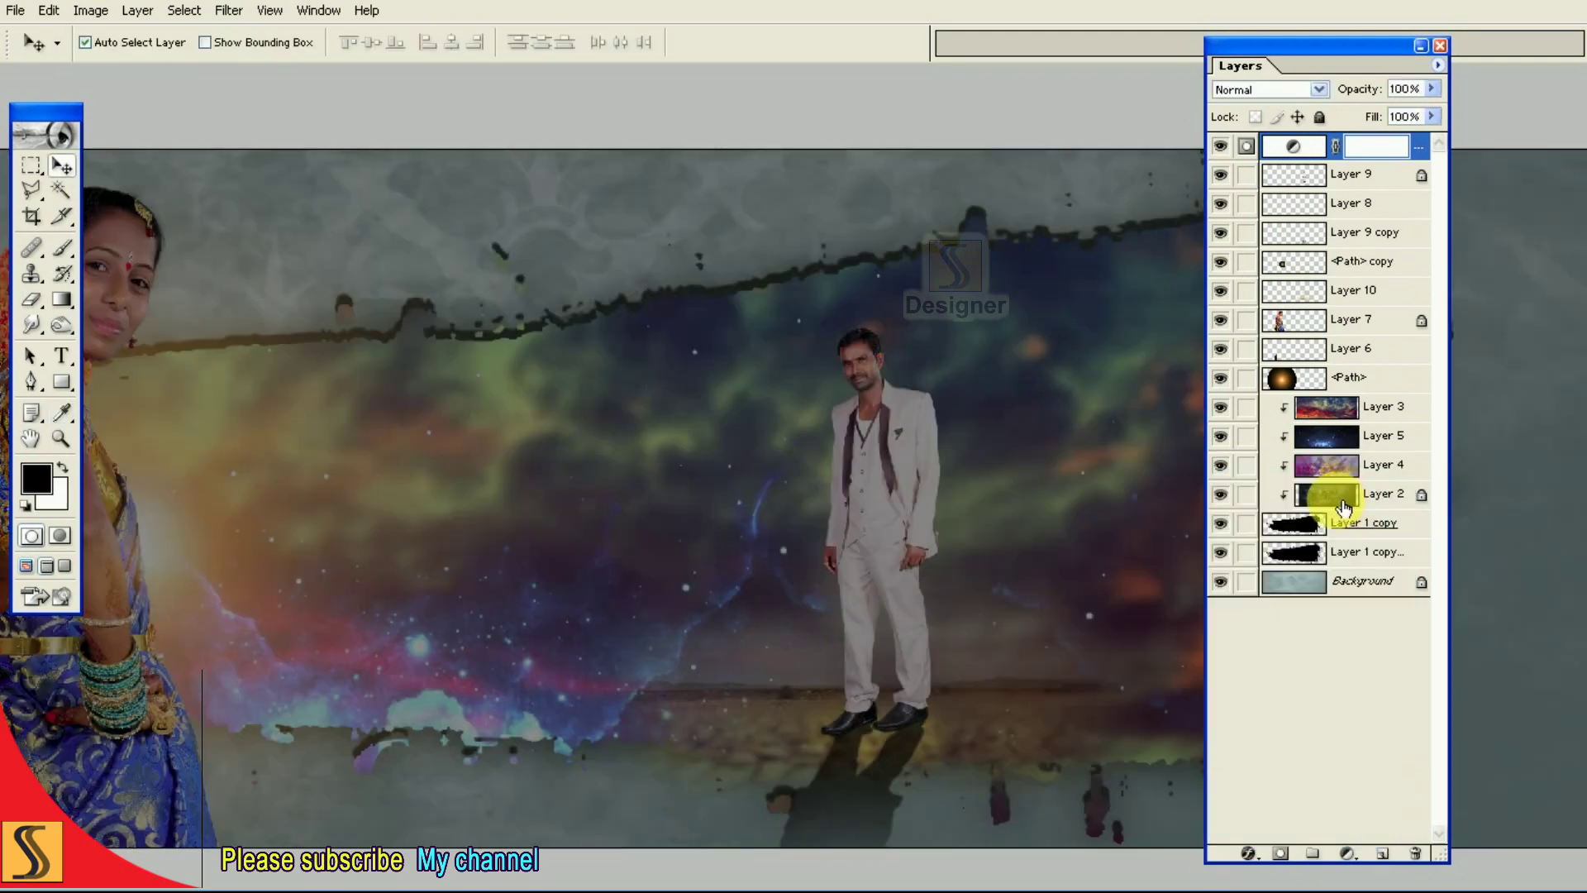
alt+click(1364, 171)
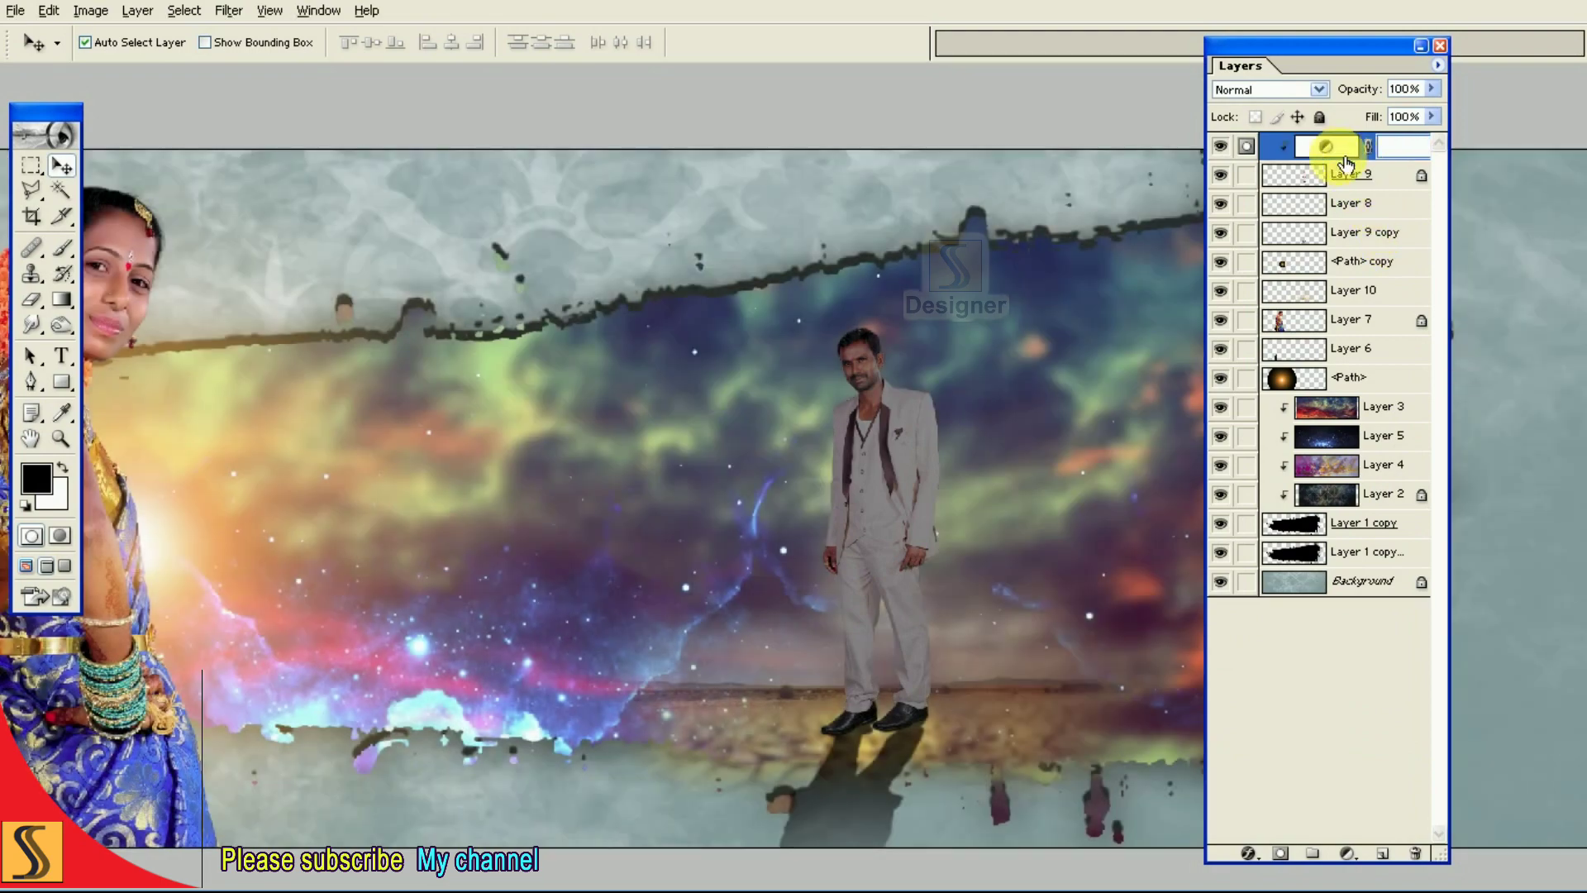
Set the adjustment to Multiply and erase it from the groom's white suit with a 900 px brush.
click(1319, 90)
click(1252, 164)
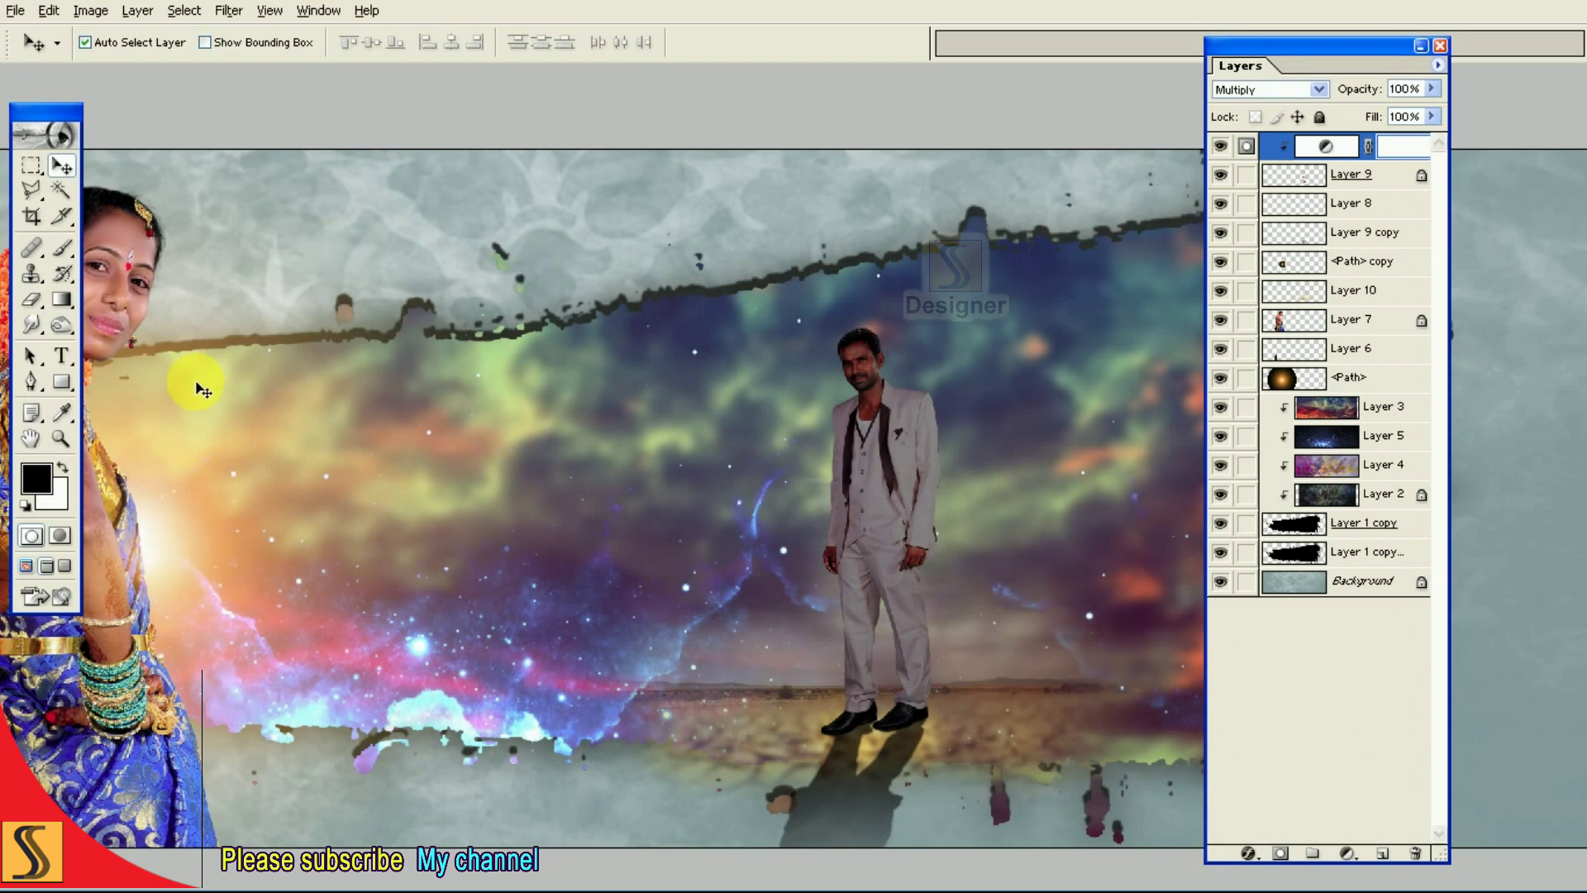
click(32, 300)
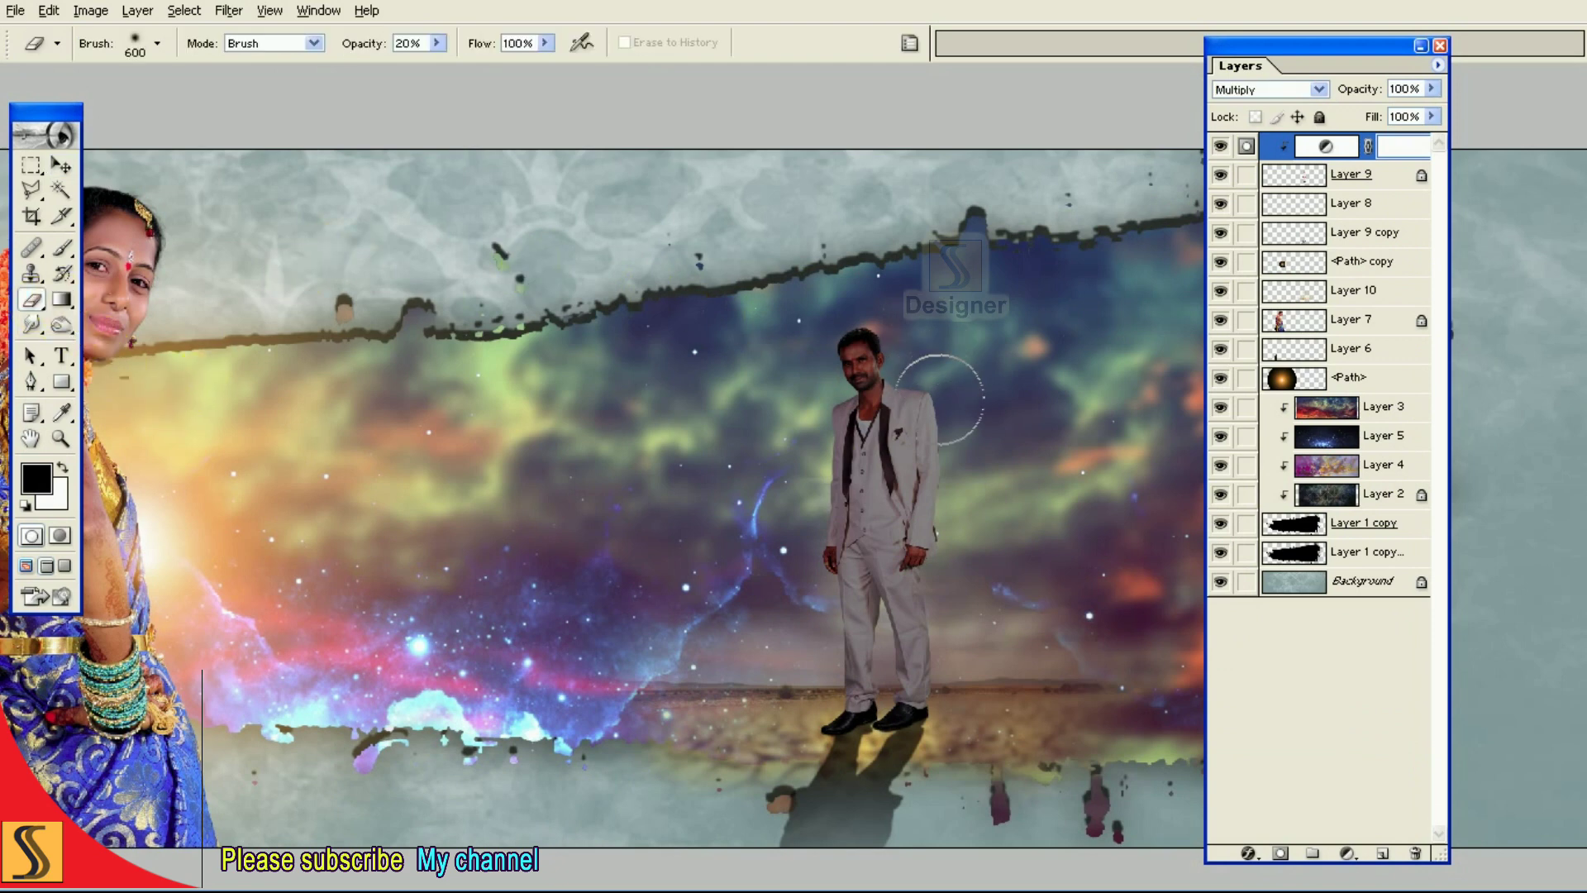
key(bracketright)
key(bracketright)
key(bracketright)
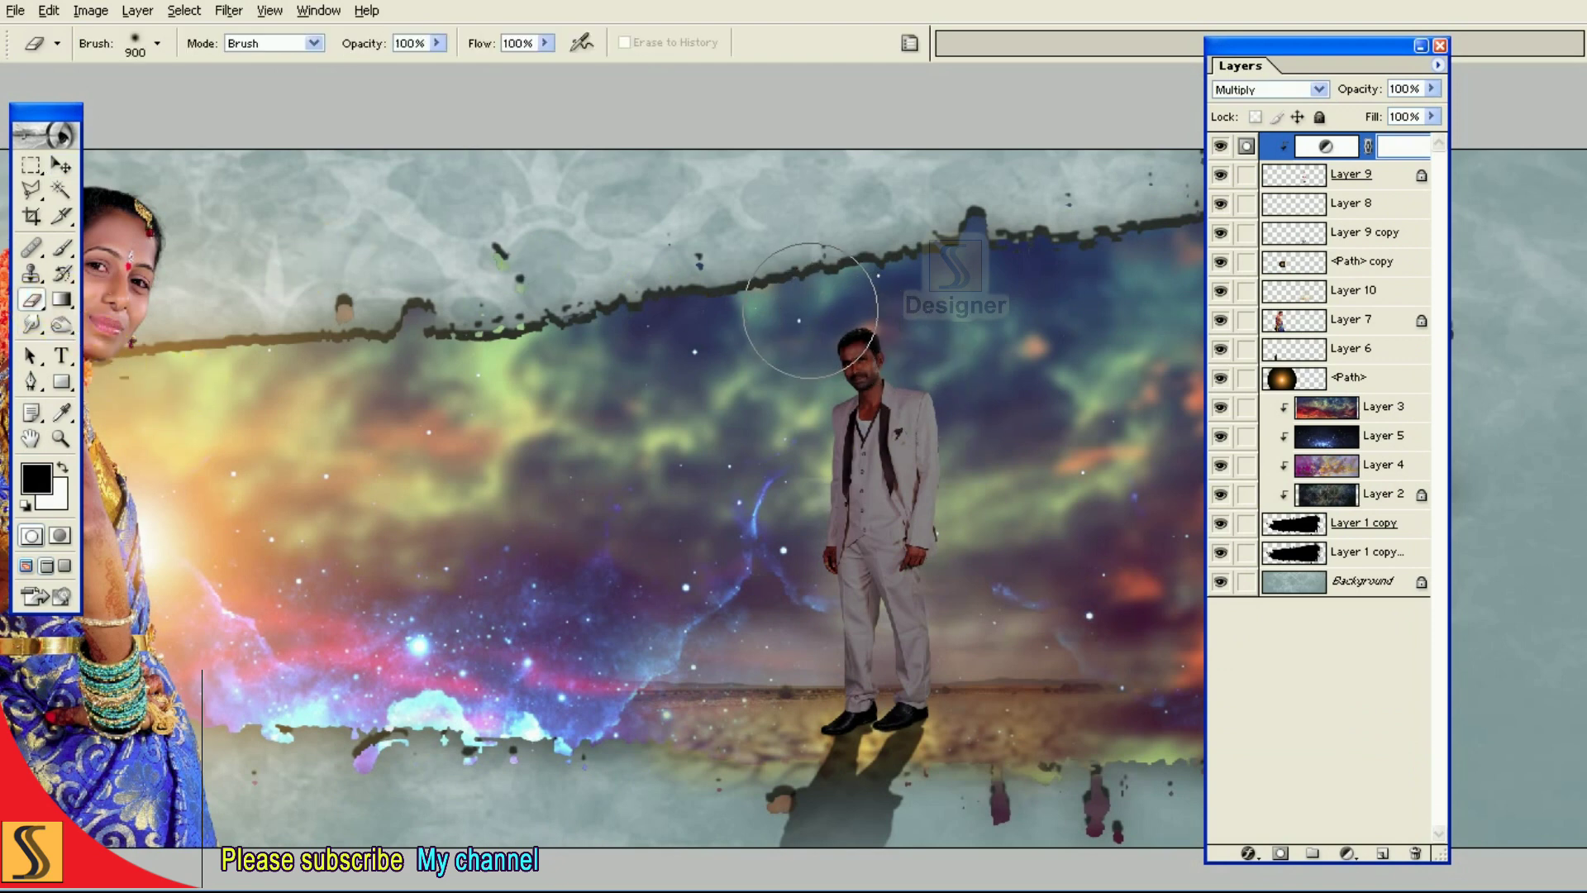
click(63, 468)
mouse_move(876, 364)
mouse_down()
mouse_move(902, 592)
mouse_move(874, 624)
mouse_up()
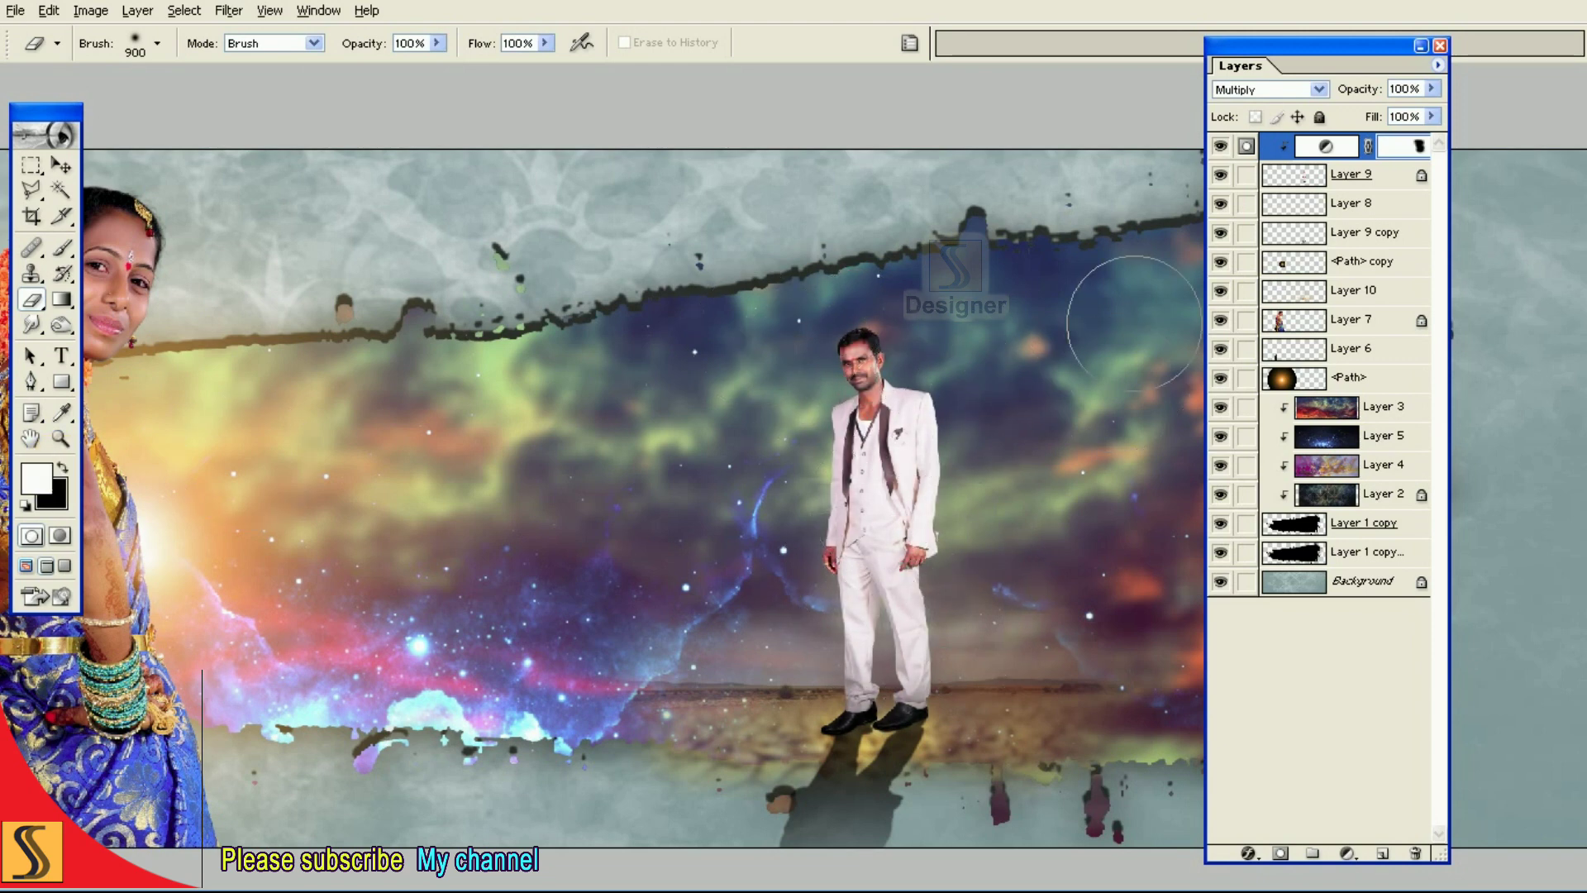
click(1221, 147)
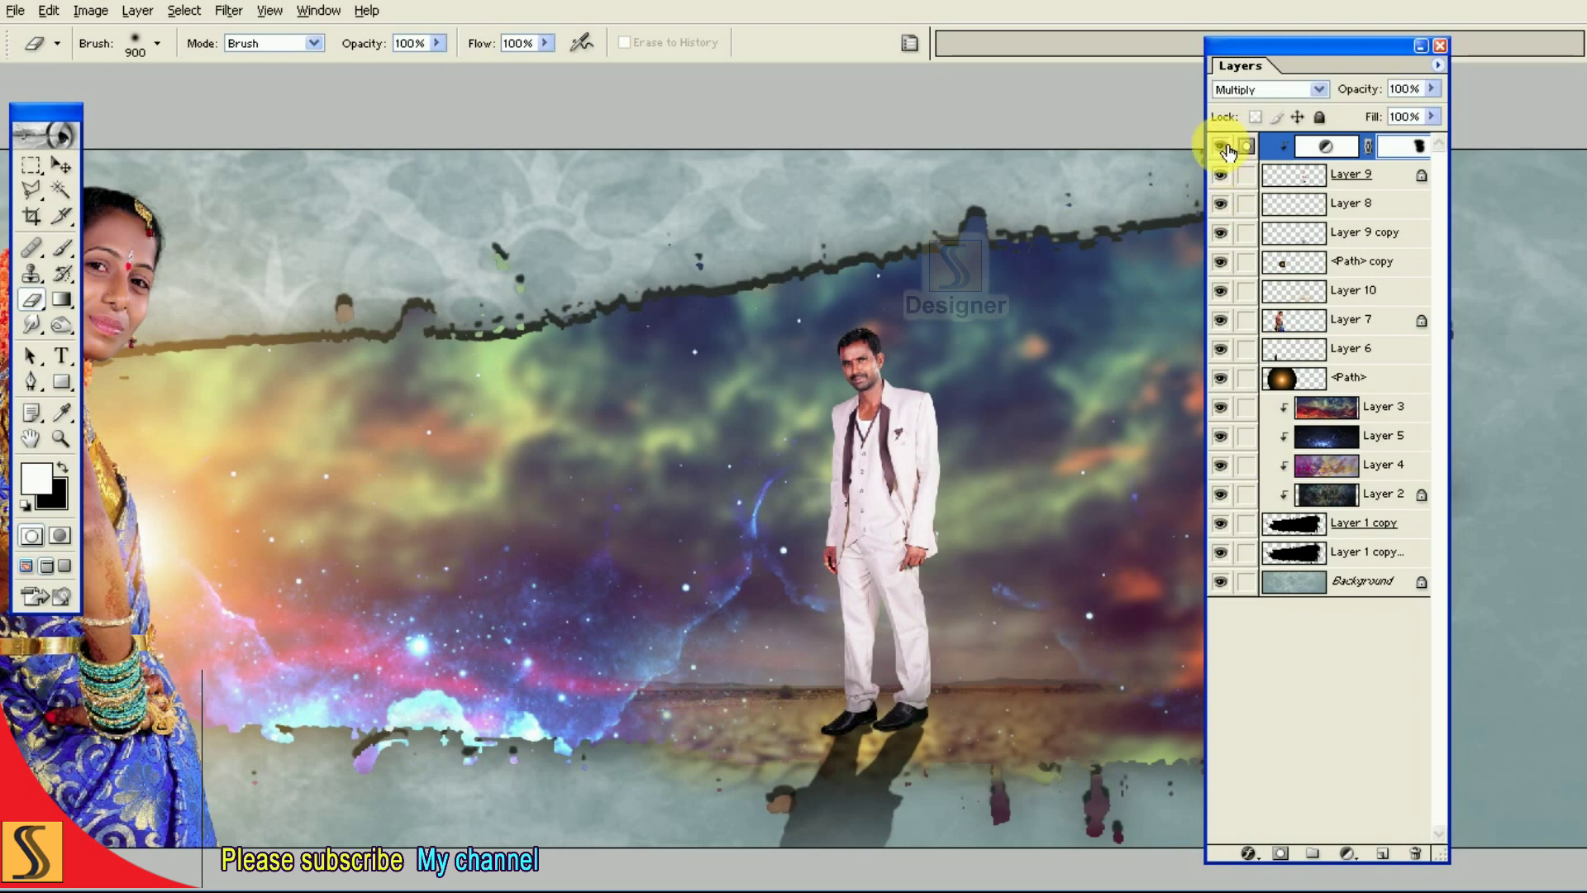
Merge the linked groom layer and adjustment layer, then hide the guides.
key(v)
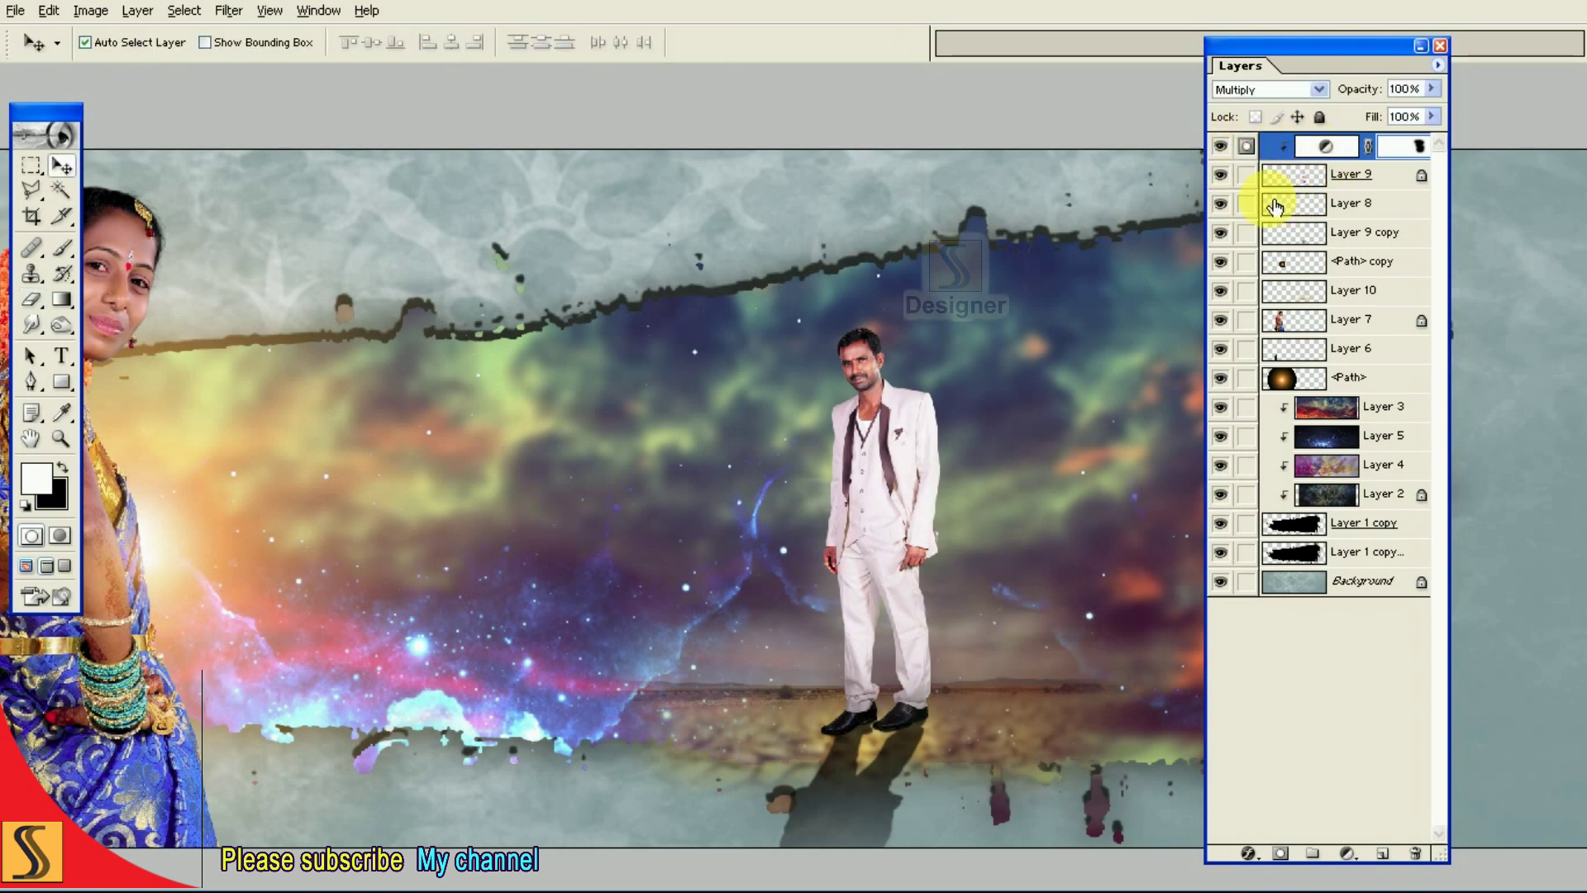
text(88)
click(1246, 176)
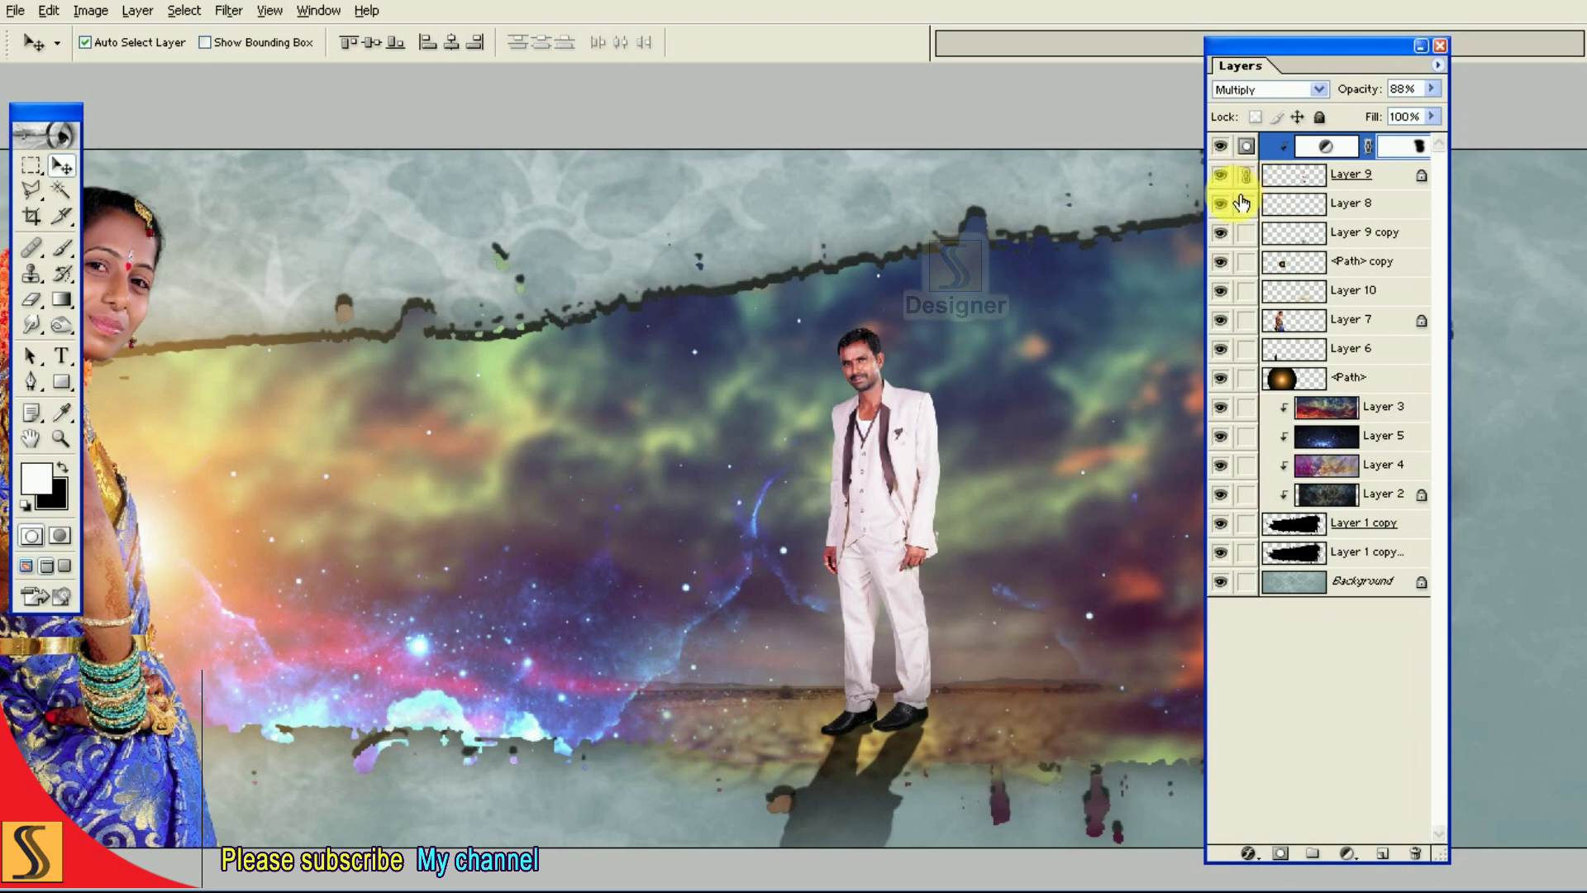
click(1439, 65)
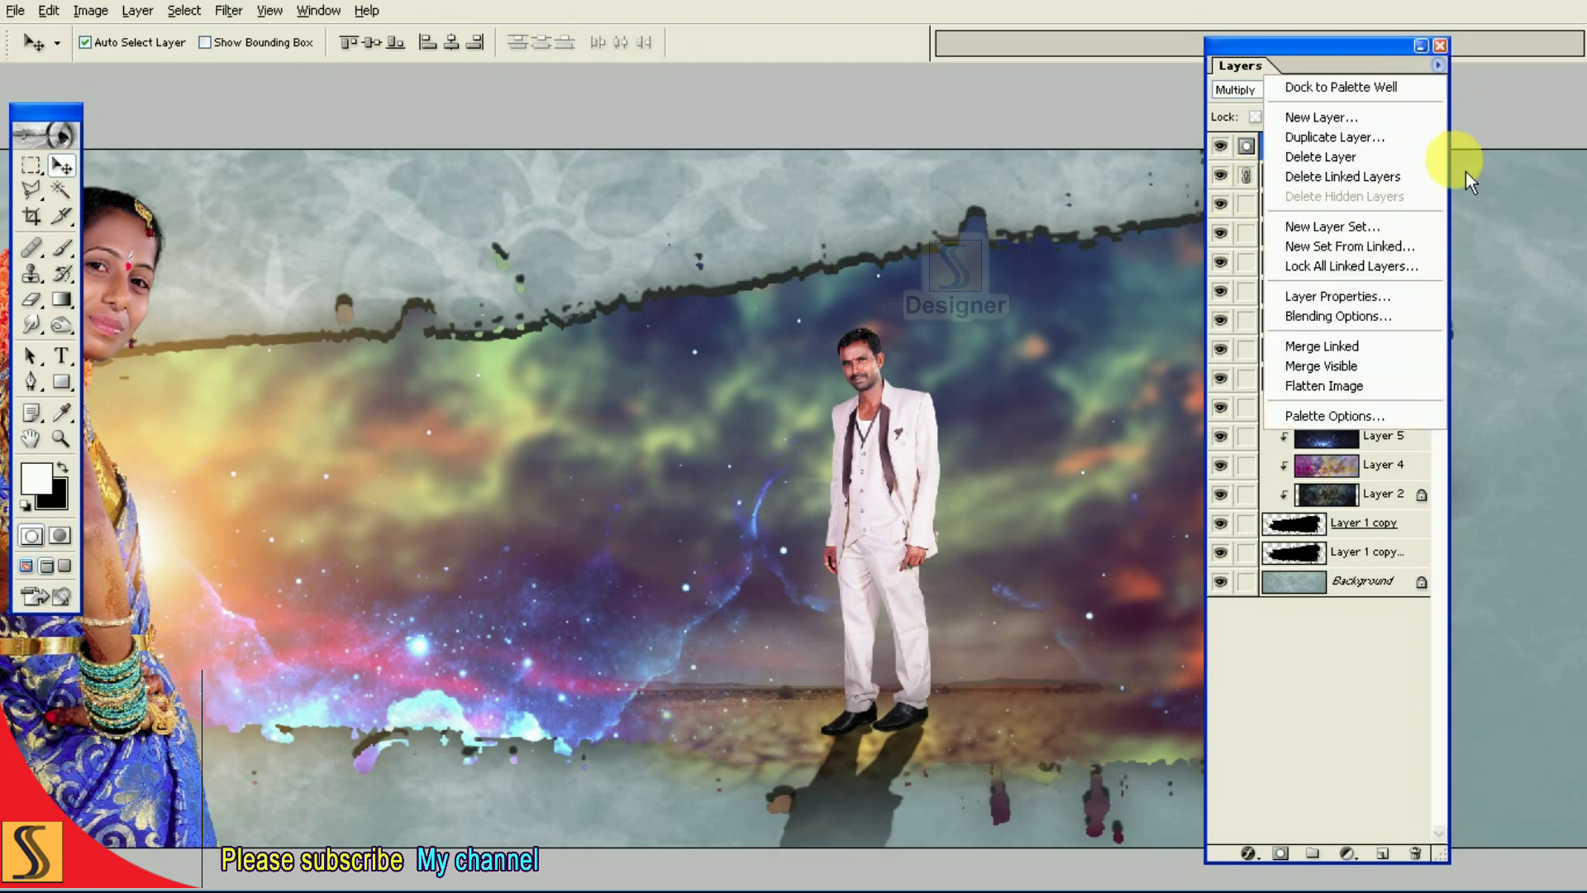
click(1377, 344)
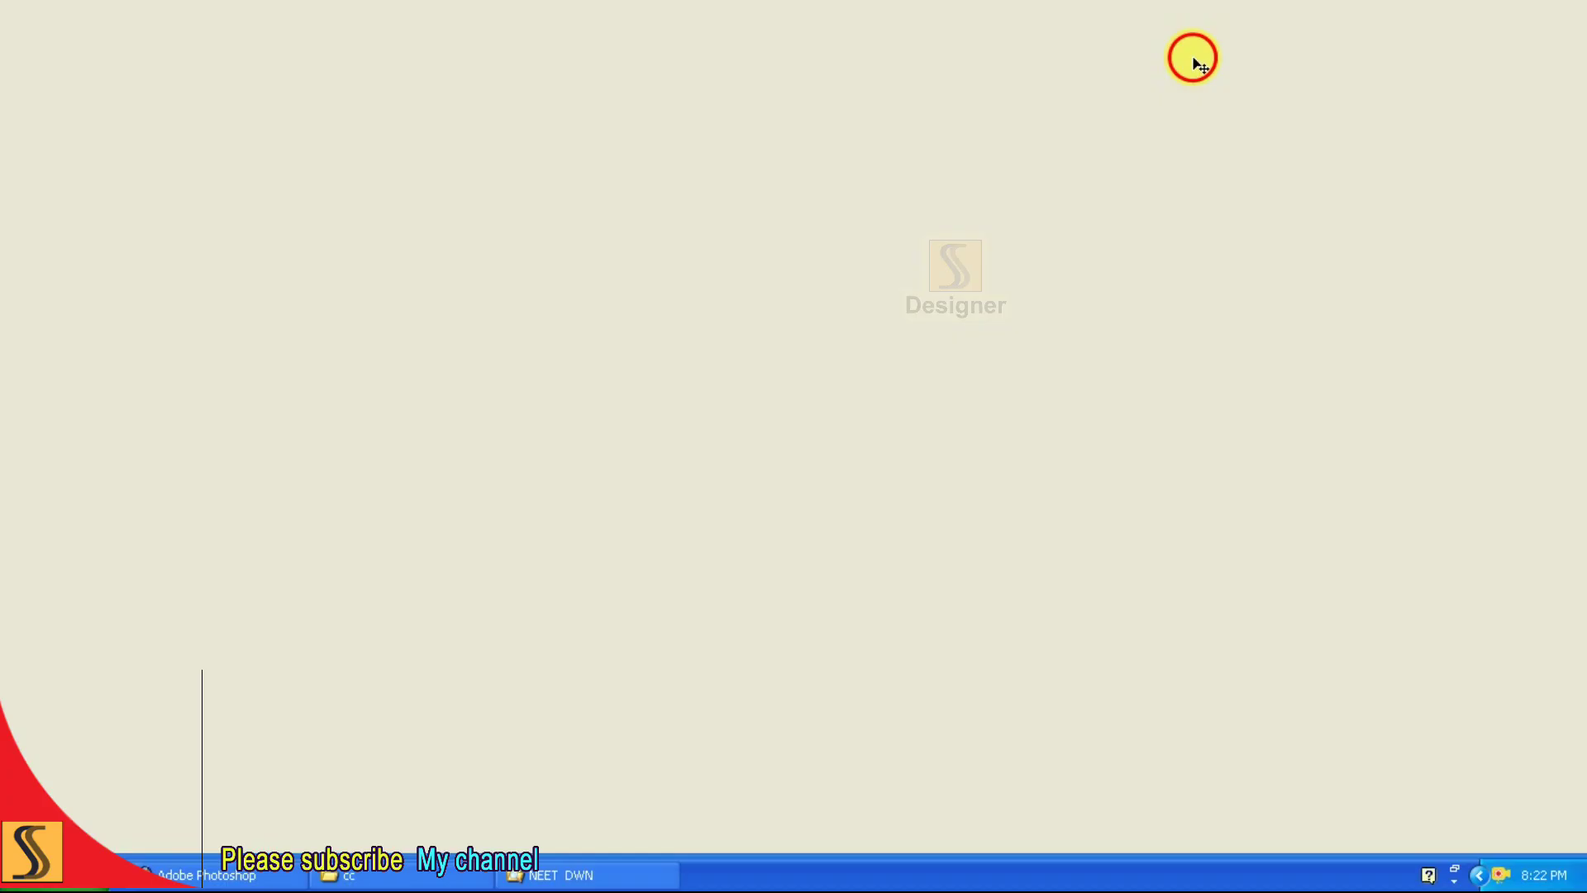
key(ctrl+semicolon)
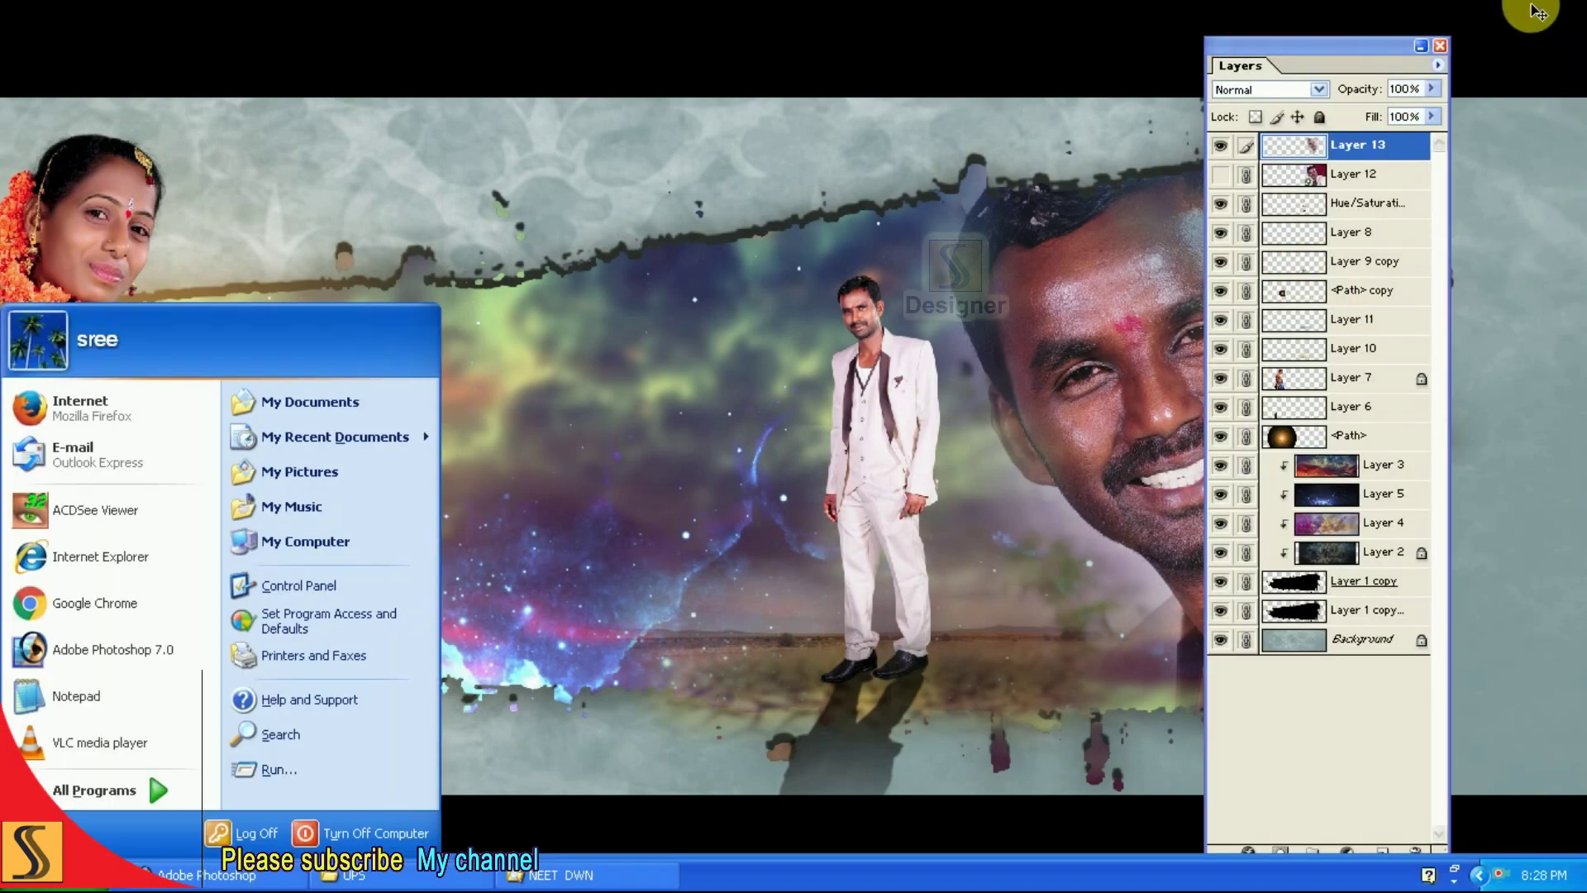
Toggle the groom's large face layer, fit the whole banner on screen and cycle screen modes.
drag(1328, 46, 1436, 44)
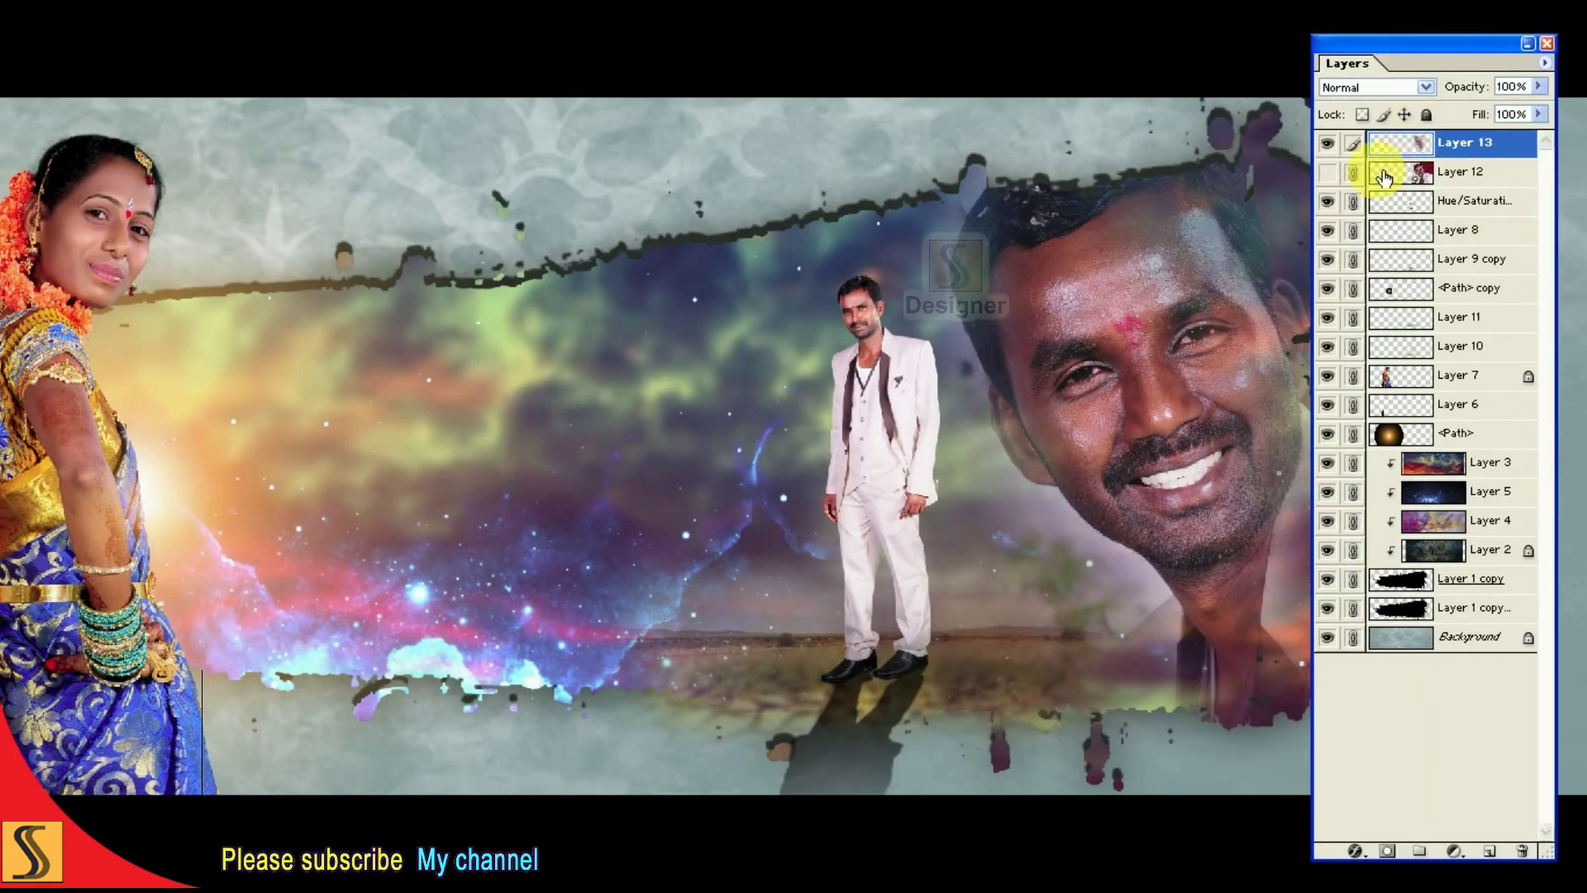
click(1327, 147)
key(Tab)
key(ctrl+0)
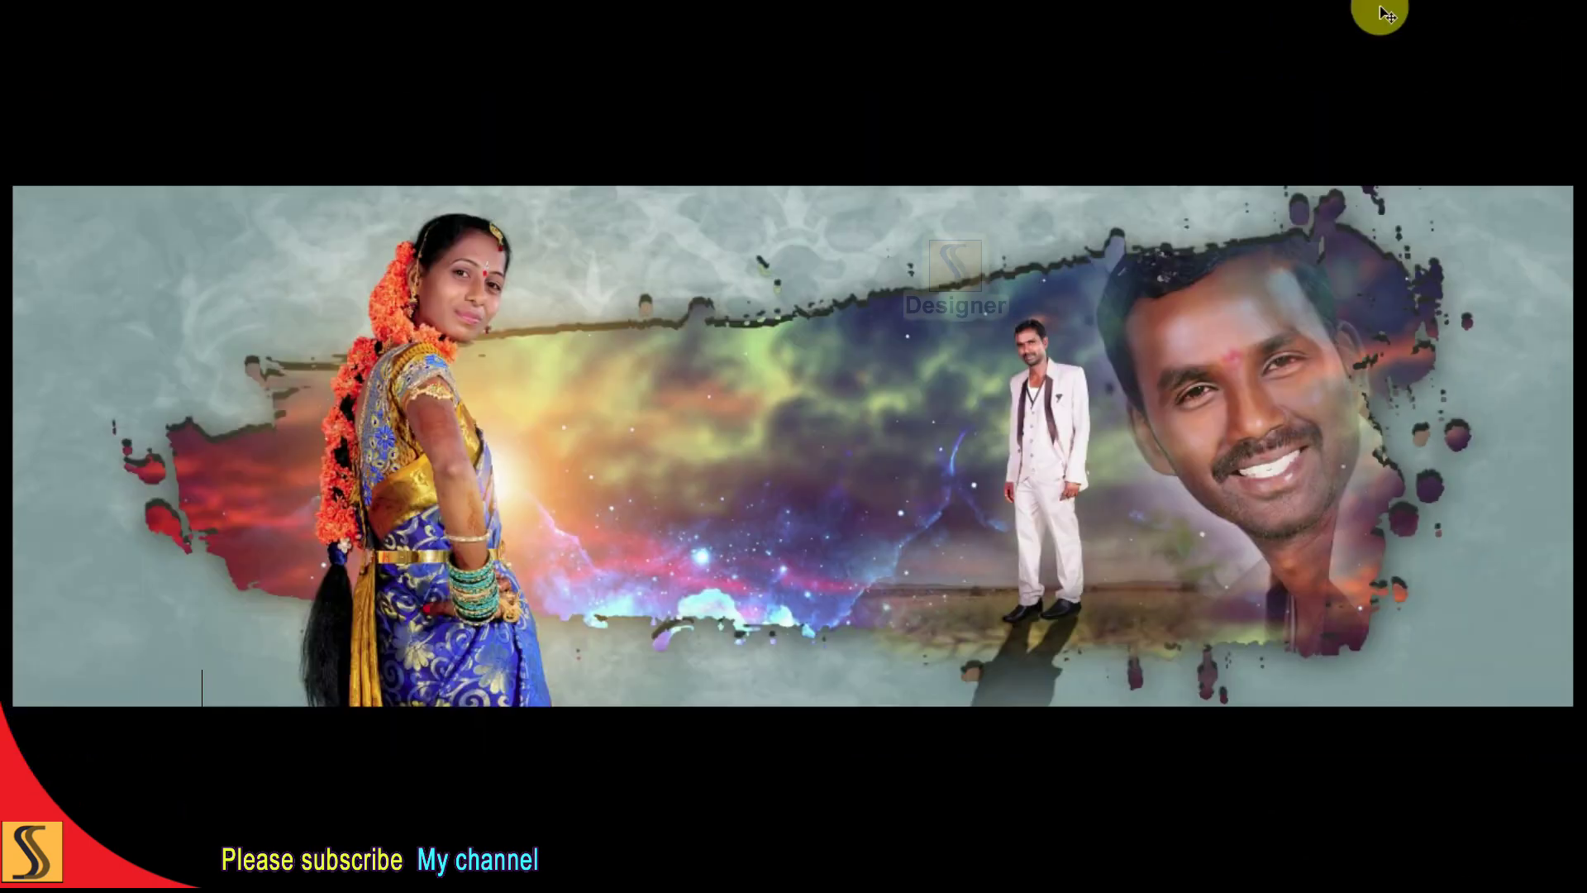
key(f)
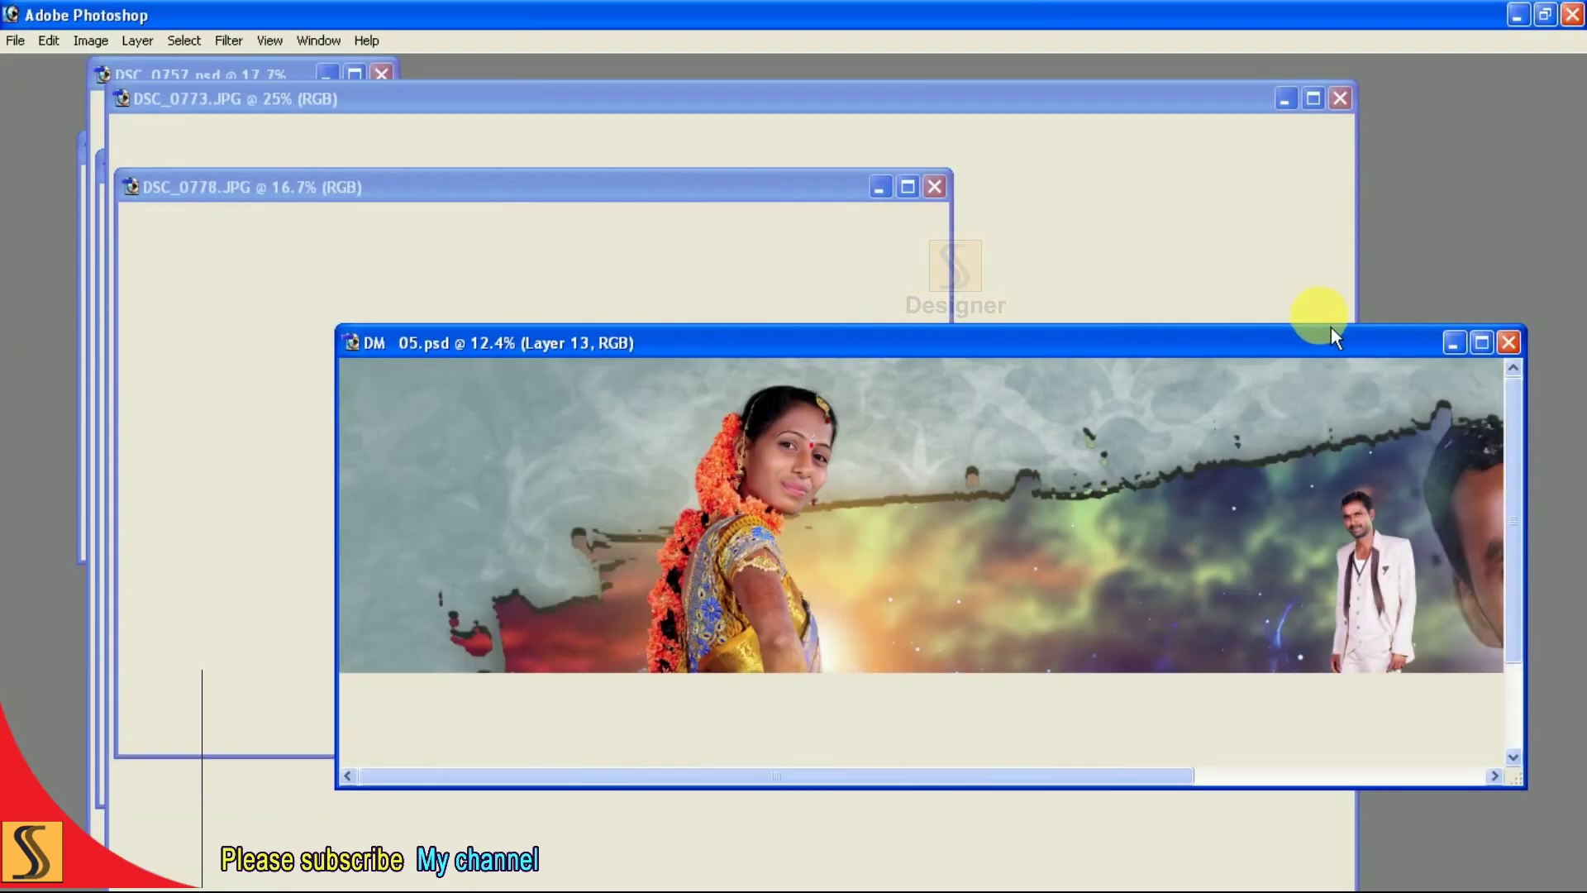
key(f)
Duplicate the groom's face layer (Layer 13) and hide the palettes to view the full banner.
key(super)
key(Escape)
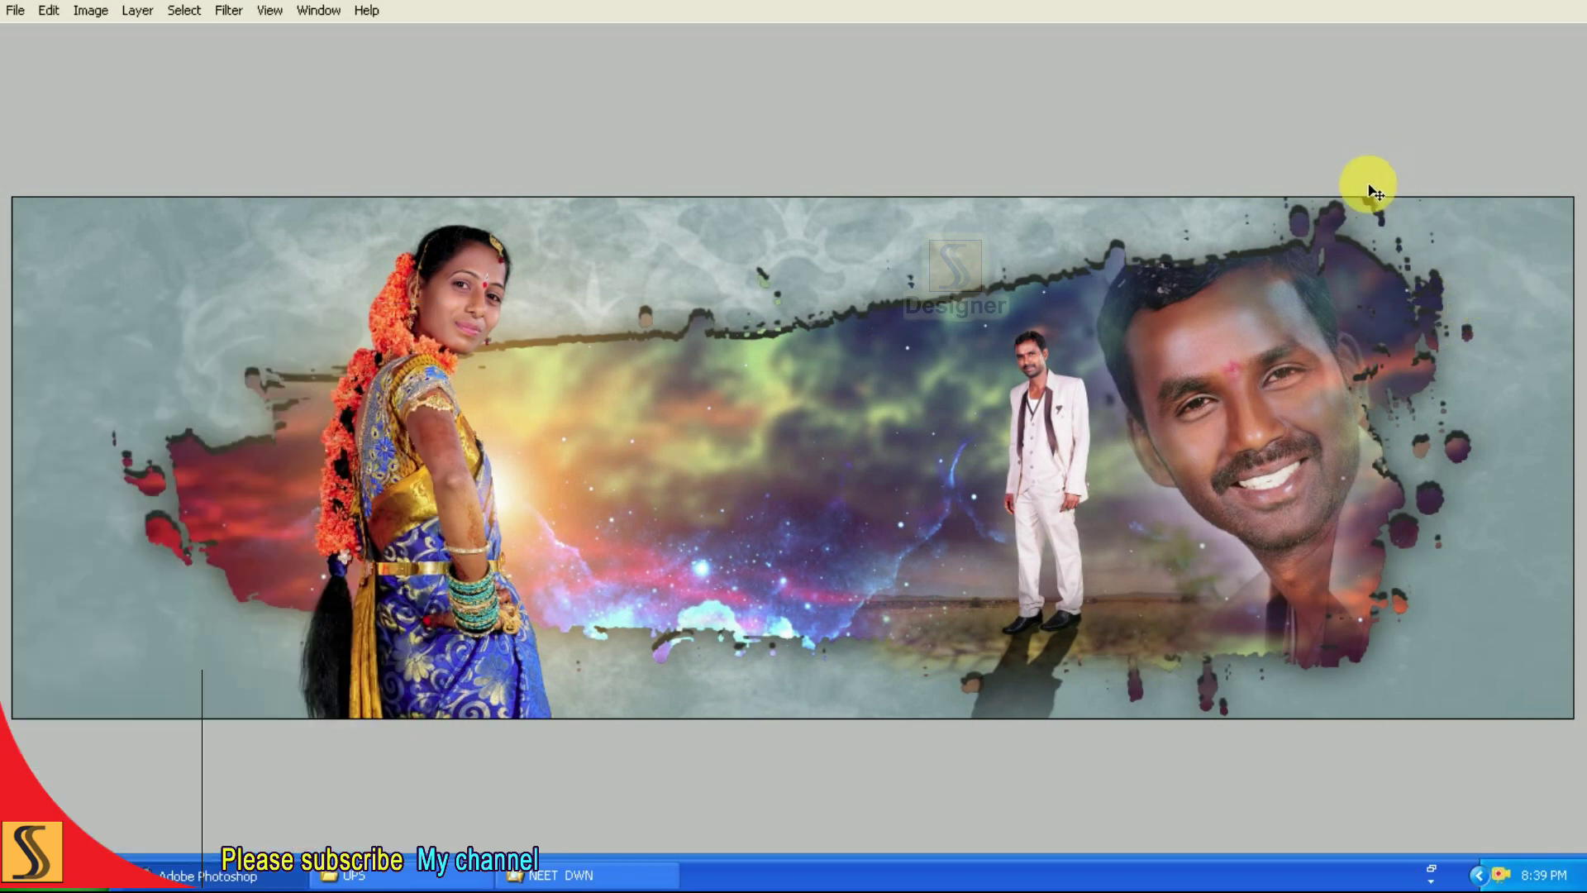
key(F7)
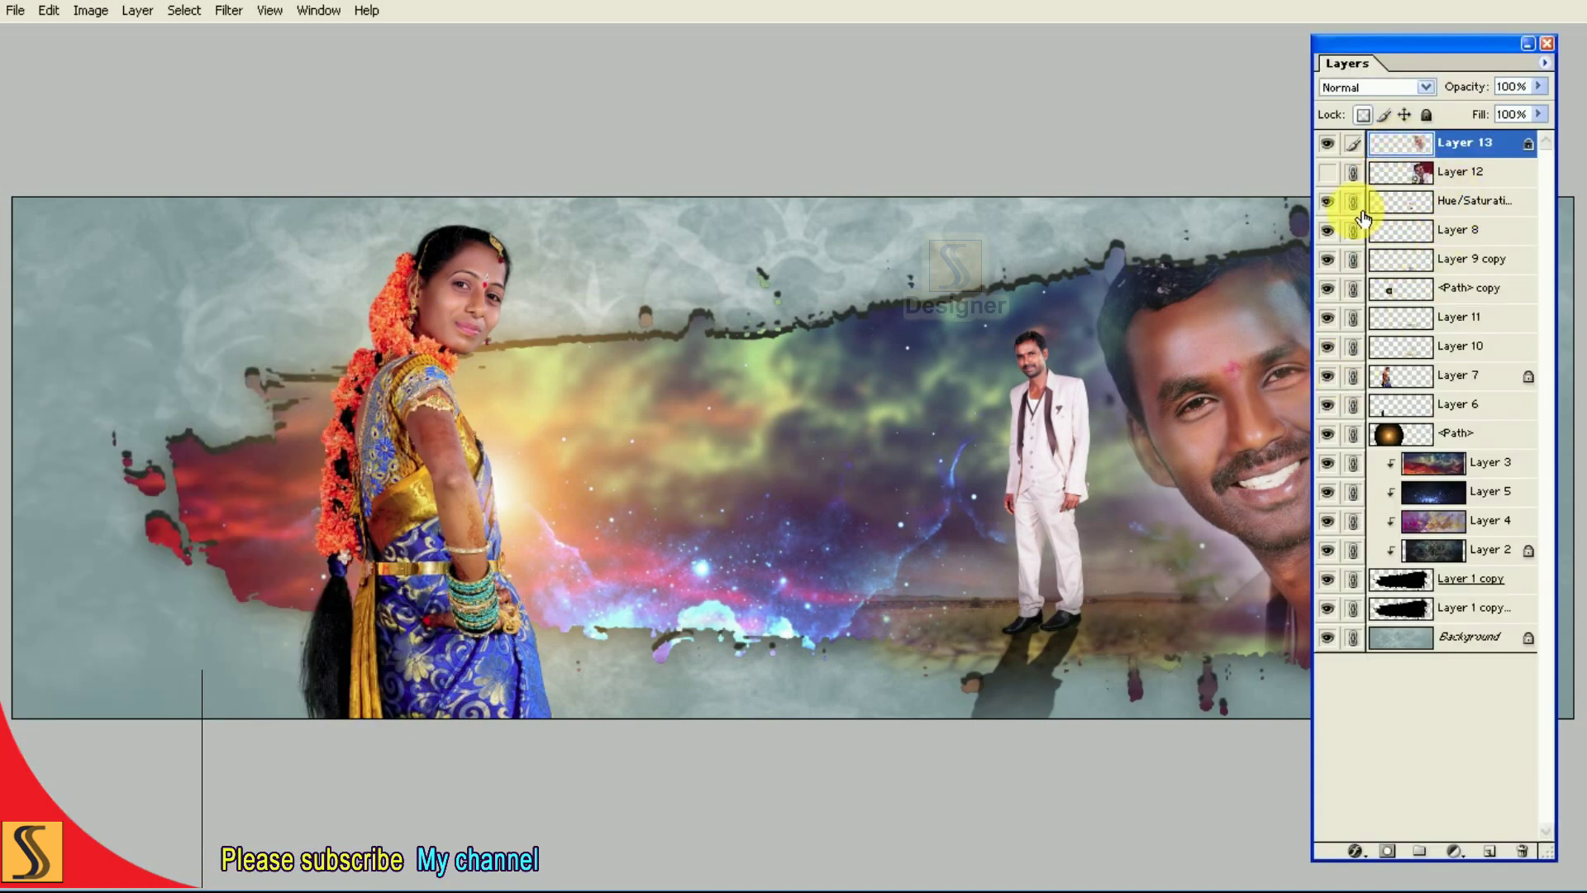
key(ctrl+alt+e)
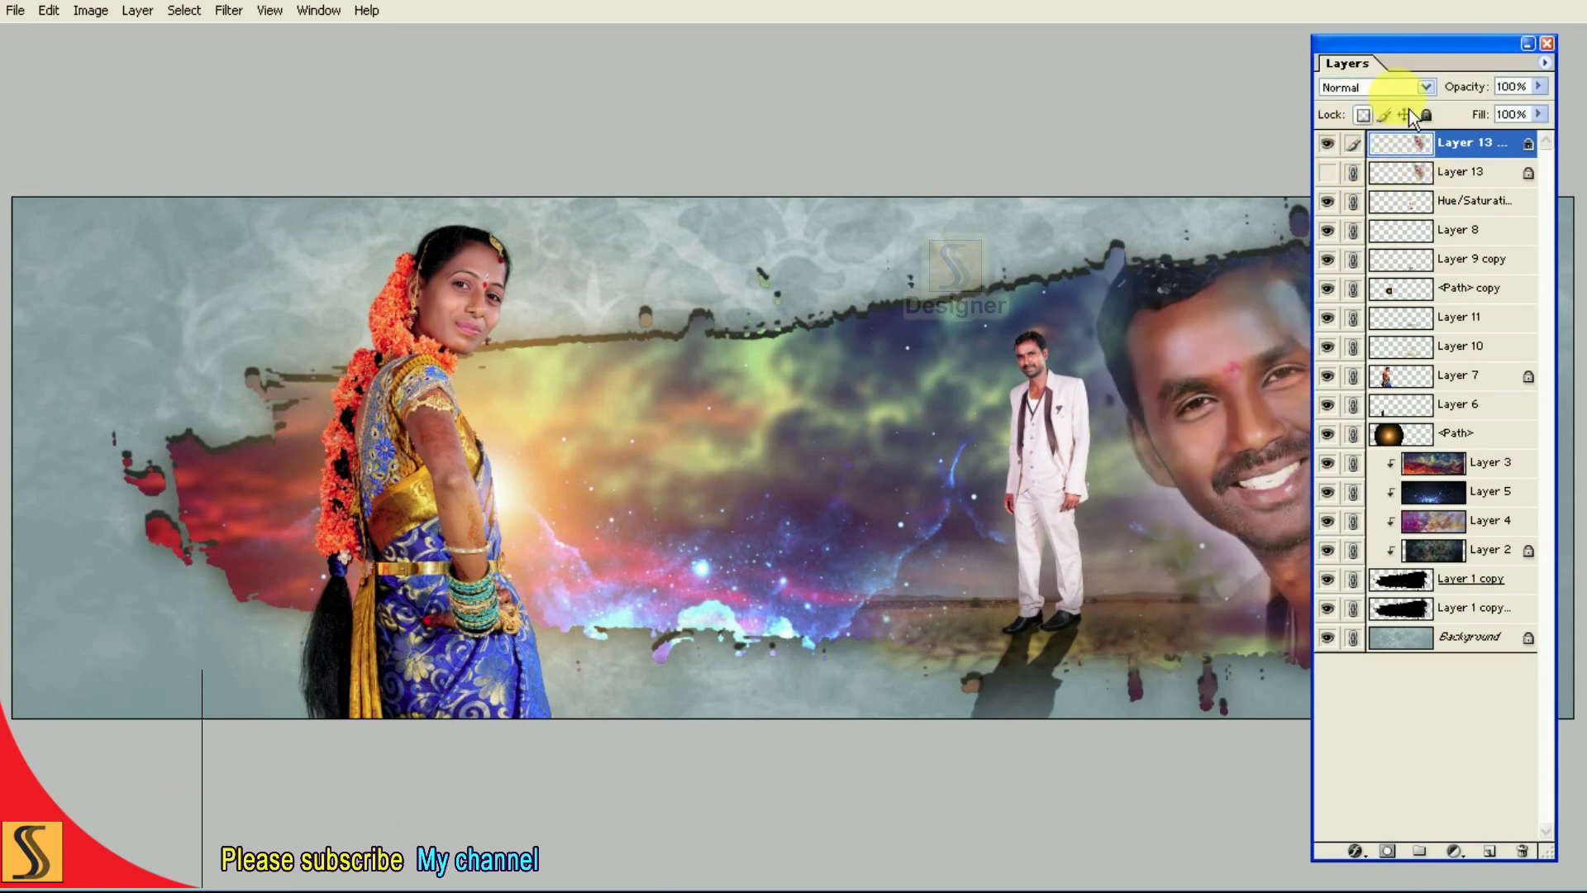
key(Tab)
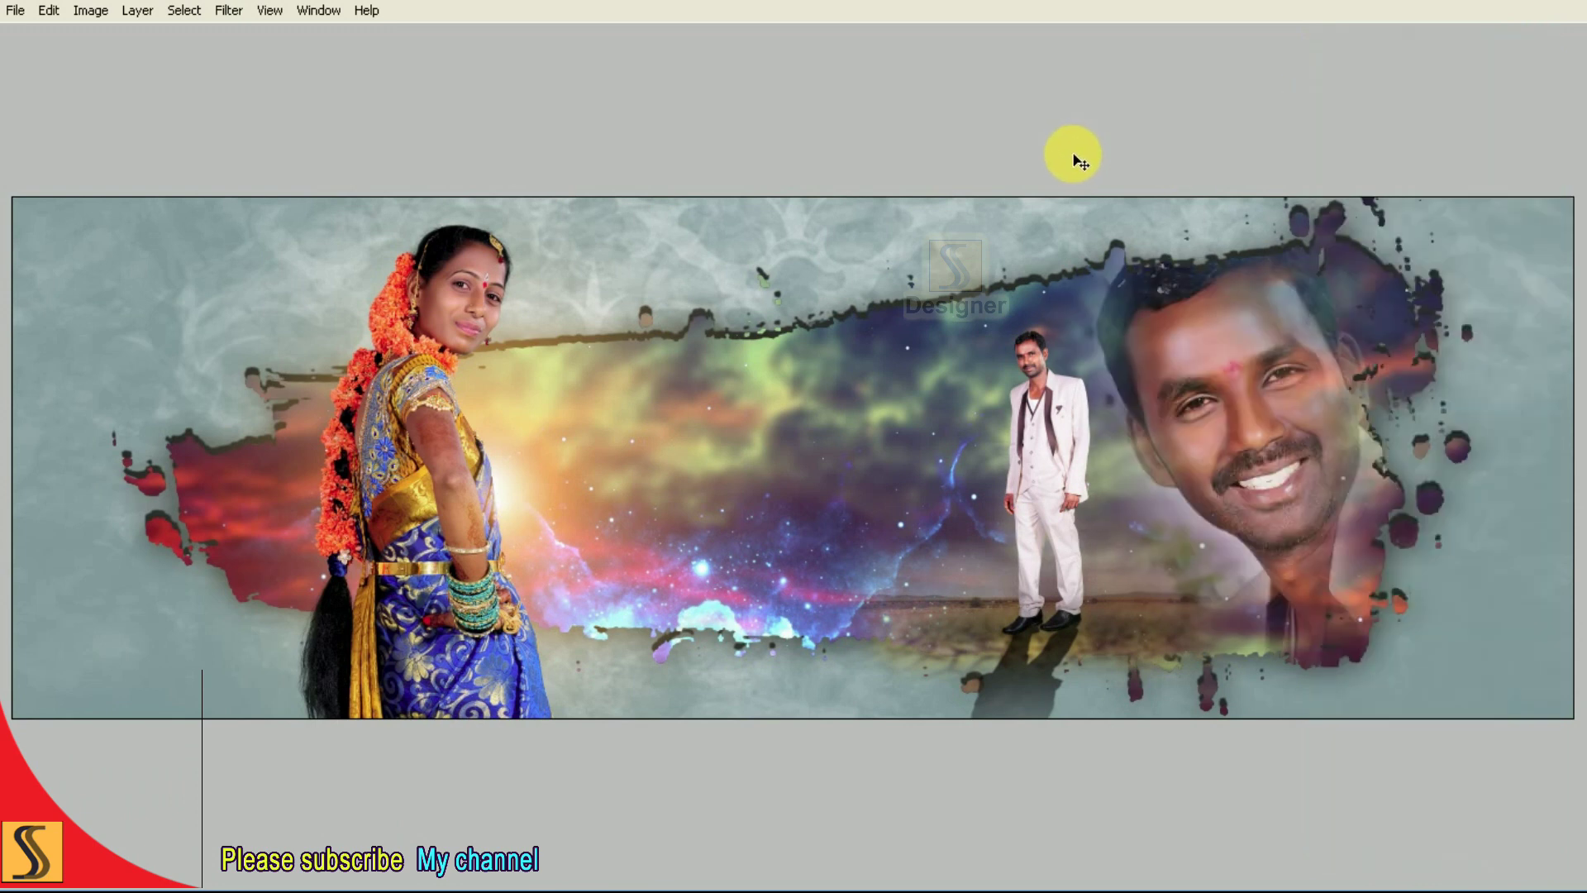
click(93, 15)
mouse_move(124, 64)
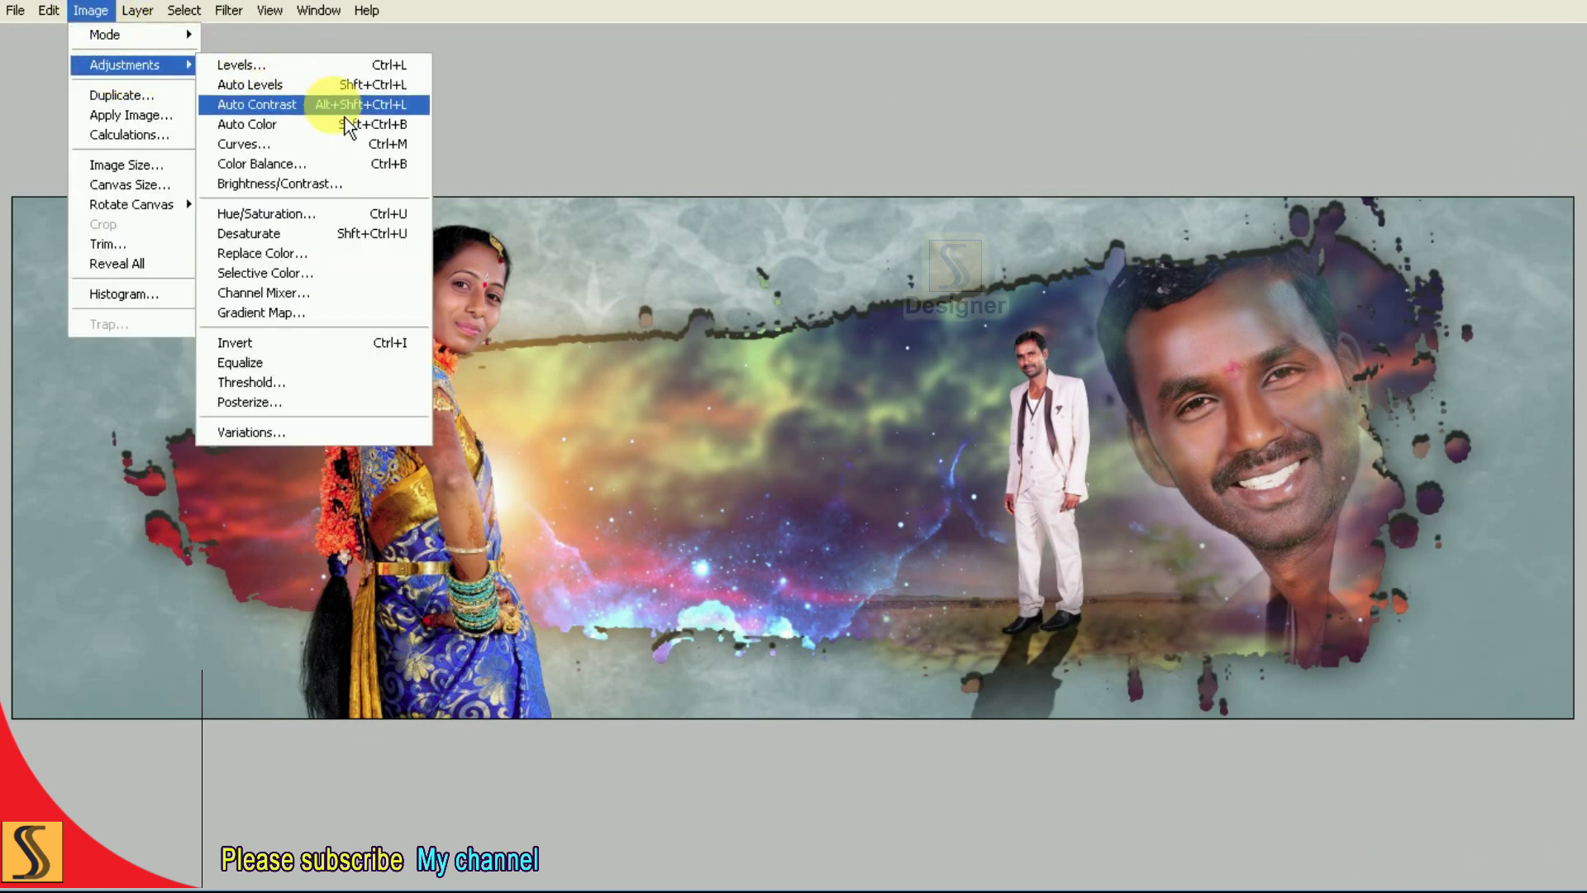
Apply a Color Balance with midtones cyan about -67, magenta–green near zero and blue +100.
click(343, 170)
mouse_move(732, 43)
mouse_down()
mouse_move(919, 612)
mouse_move(726, 505)
mouse_up()
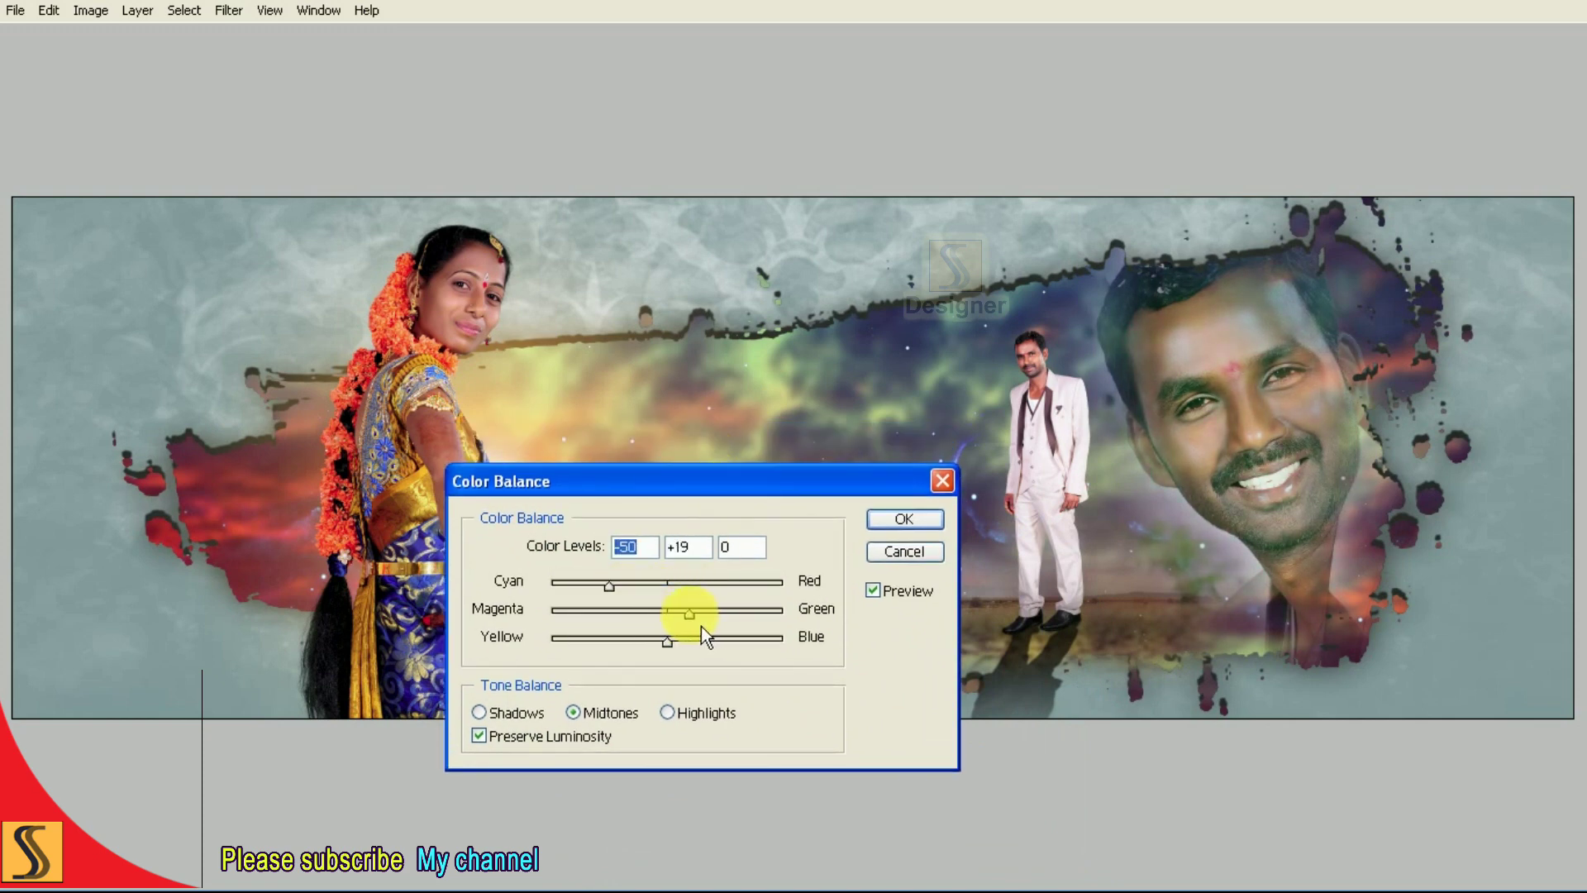
mouse_move(728, 656)
mouse_down()
mouse_move(716, 628)
mouse_move(647, 625)
mouse_up()
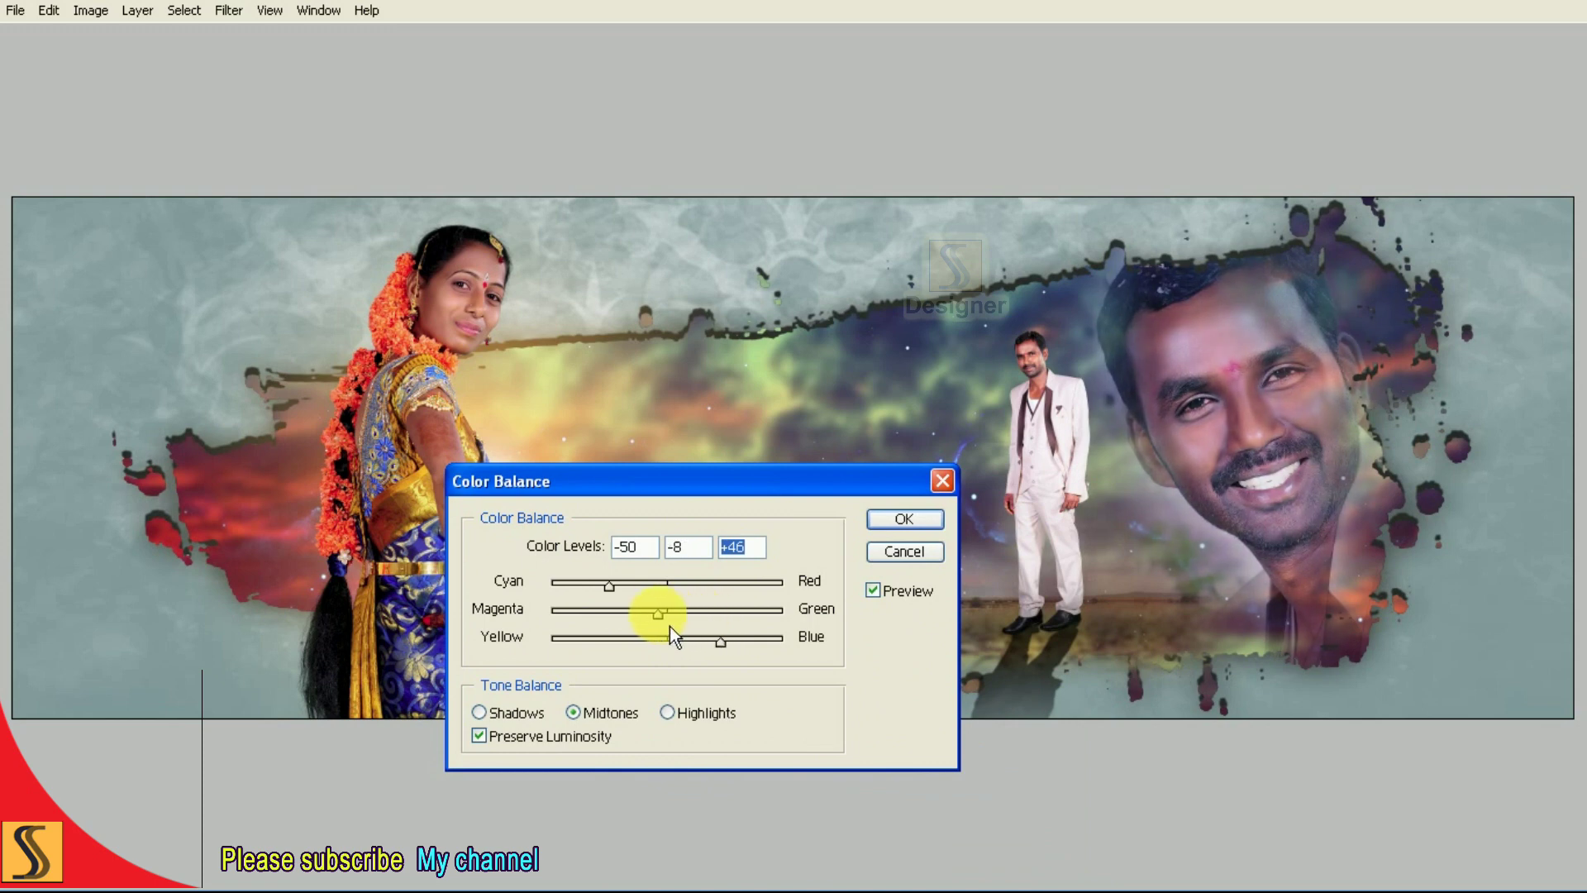
drag(609, 585, 568, 594)
drag(731, 652, 754, 653)
drag(646, 625, 644, 620)
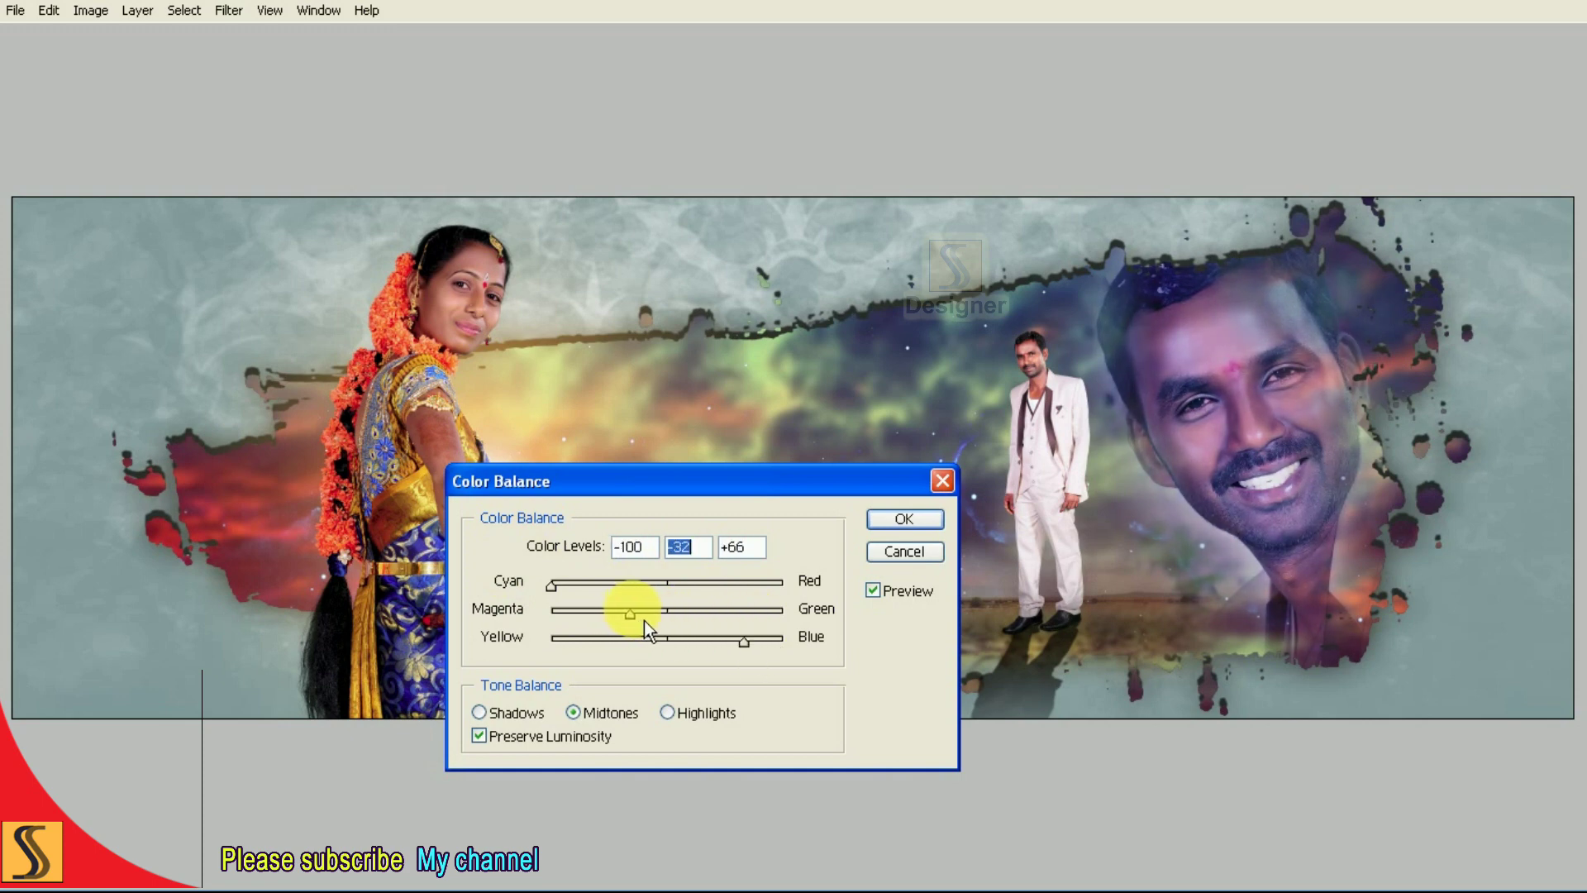
drag(746, 642, 838, 653)
mouse_move(642, 623)
mouse_down()
mouse_move(721, 622)
mouse_move(578, 612)
mouse_move(742, 612)
mouse_move(707, 613)
mouse_up()
click(798, 652)
mouse_move(708, 630)
mouse_down()
mouse_move(638, 617)
mouse_move(732, 617)
mouse_move(706, 619)
mouse_up()
drag(580, 597, 602, 599)
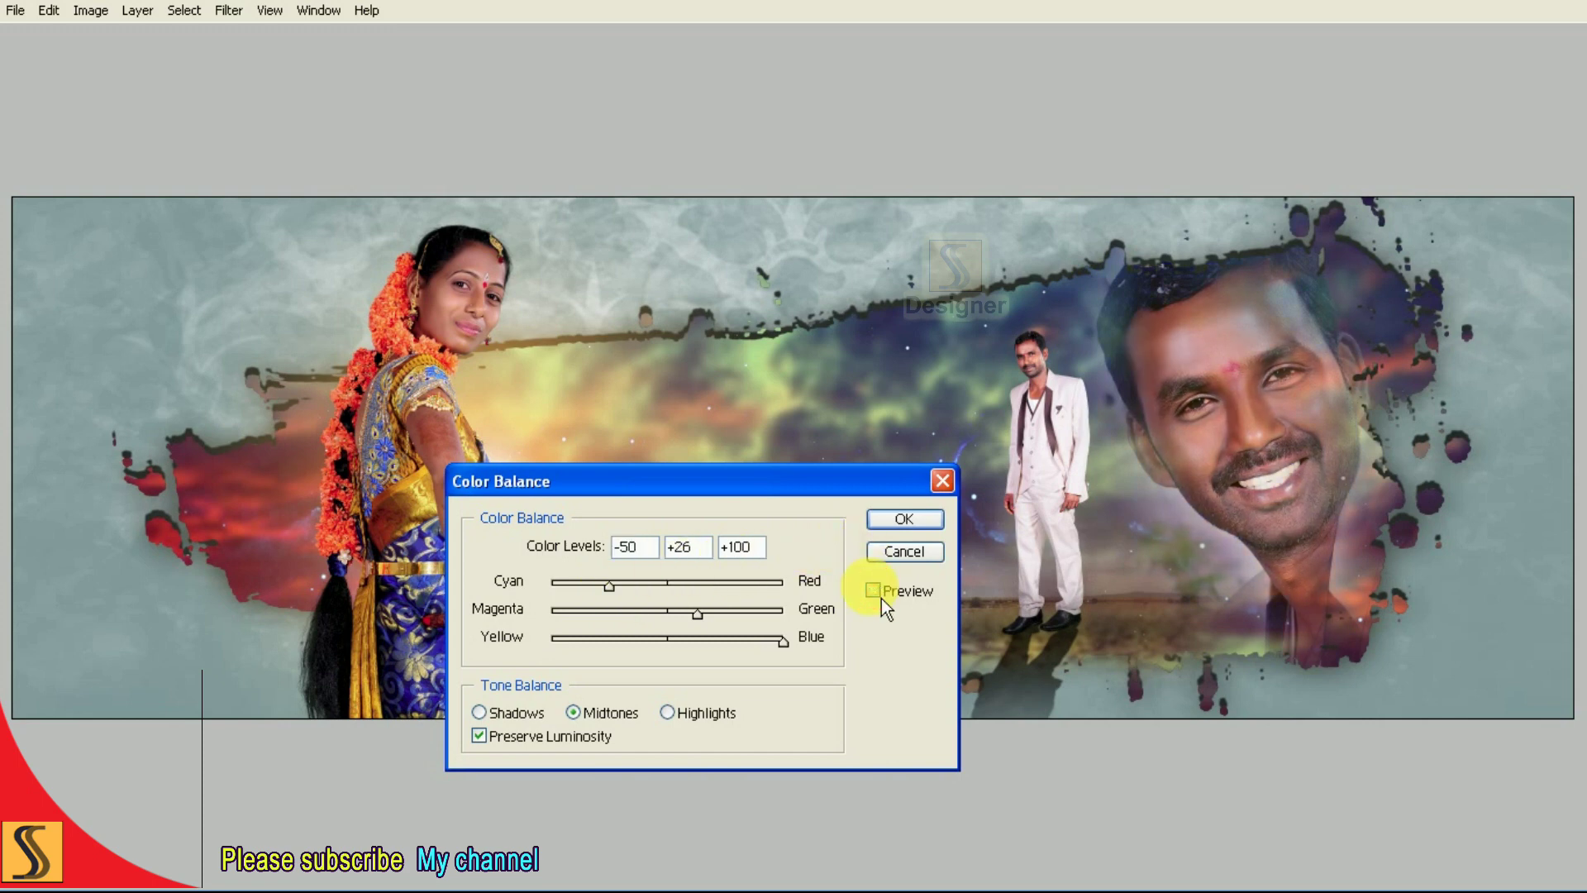
click(908, 521)
Raise the banner's contrast to +6 with Brightness/Contrast.
click(90, 10)
mouse_move(124, 65)
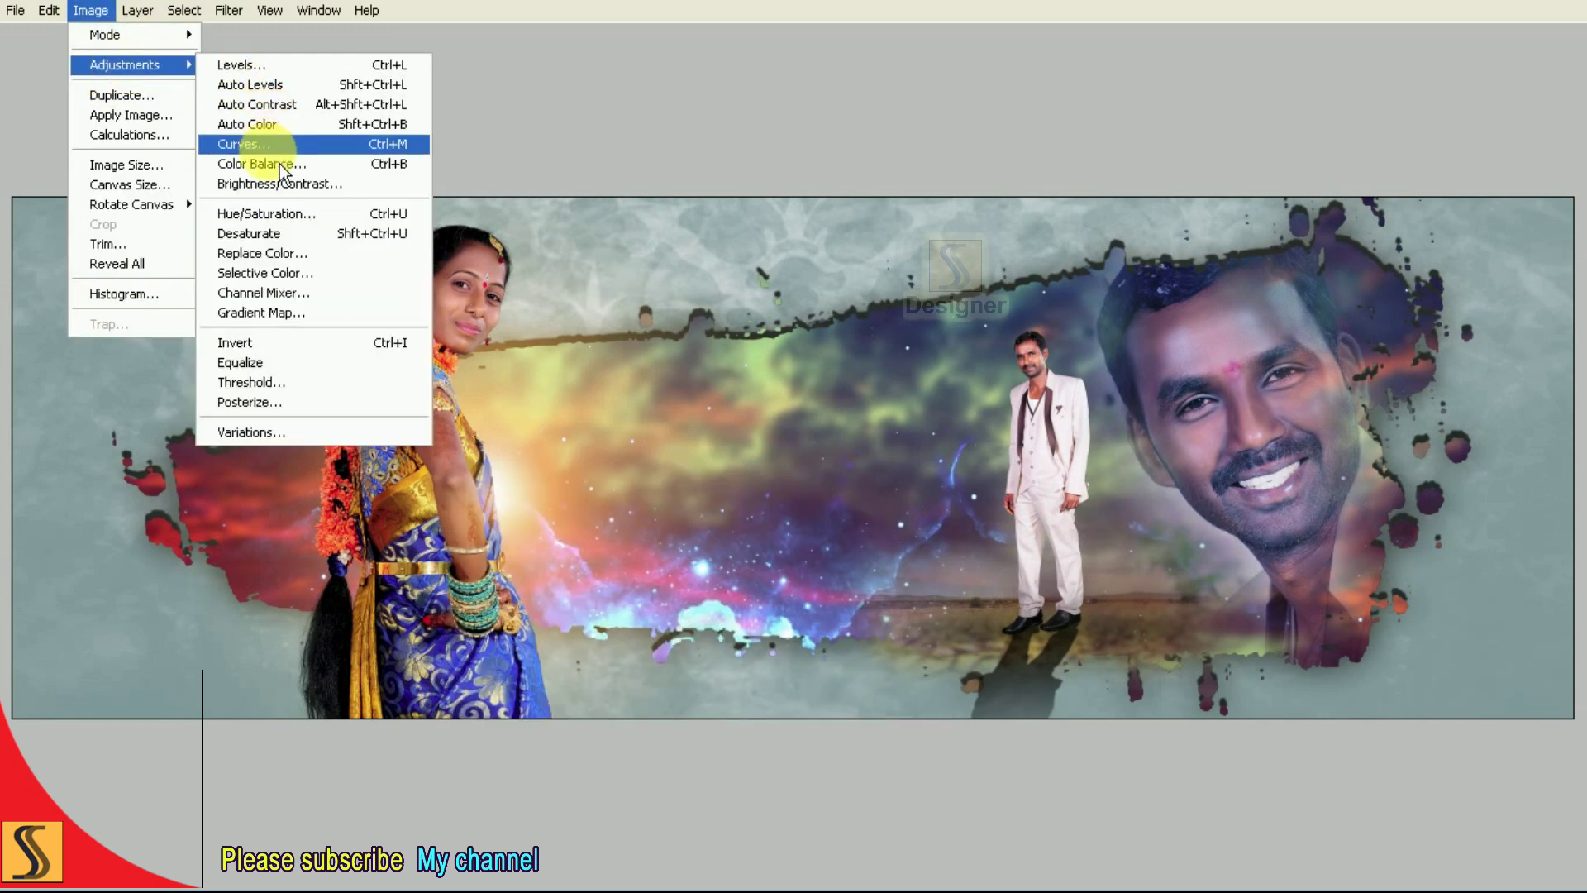
click(297, 164)
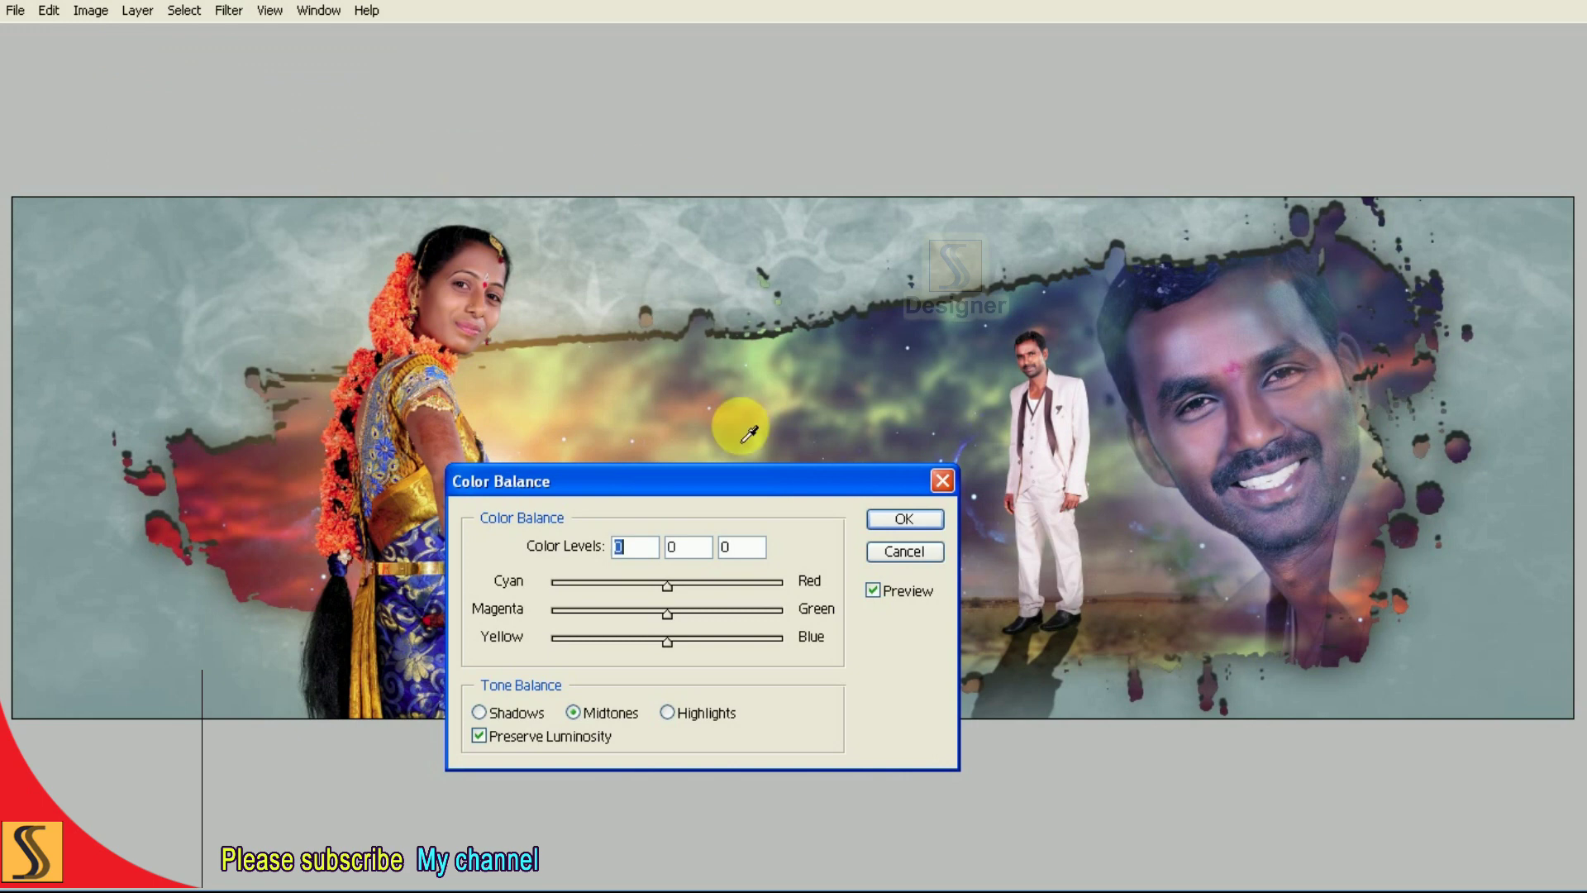
click(903, 552)
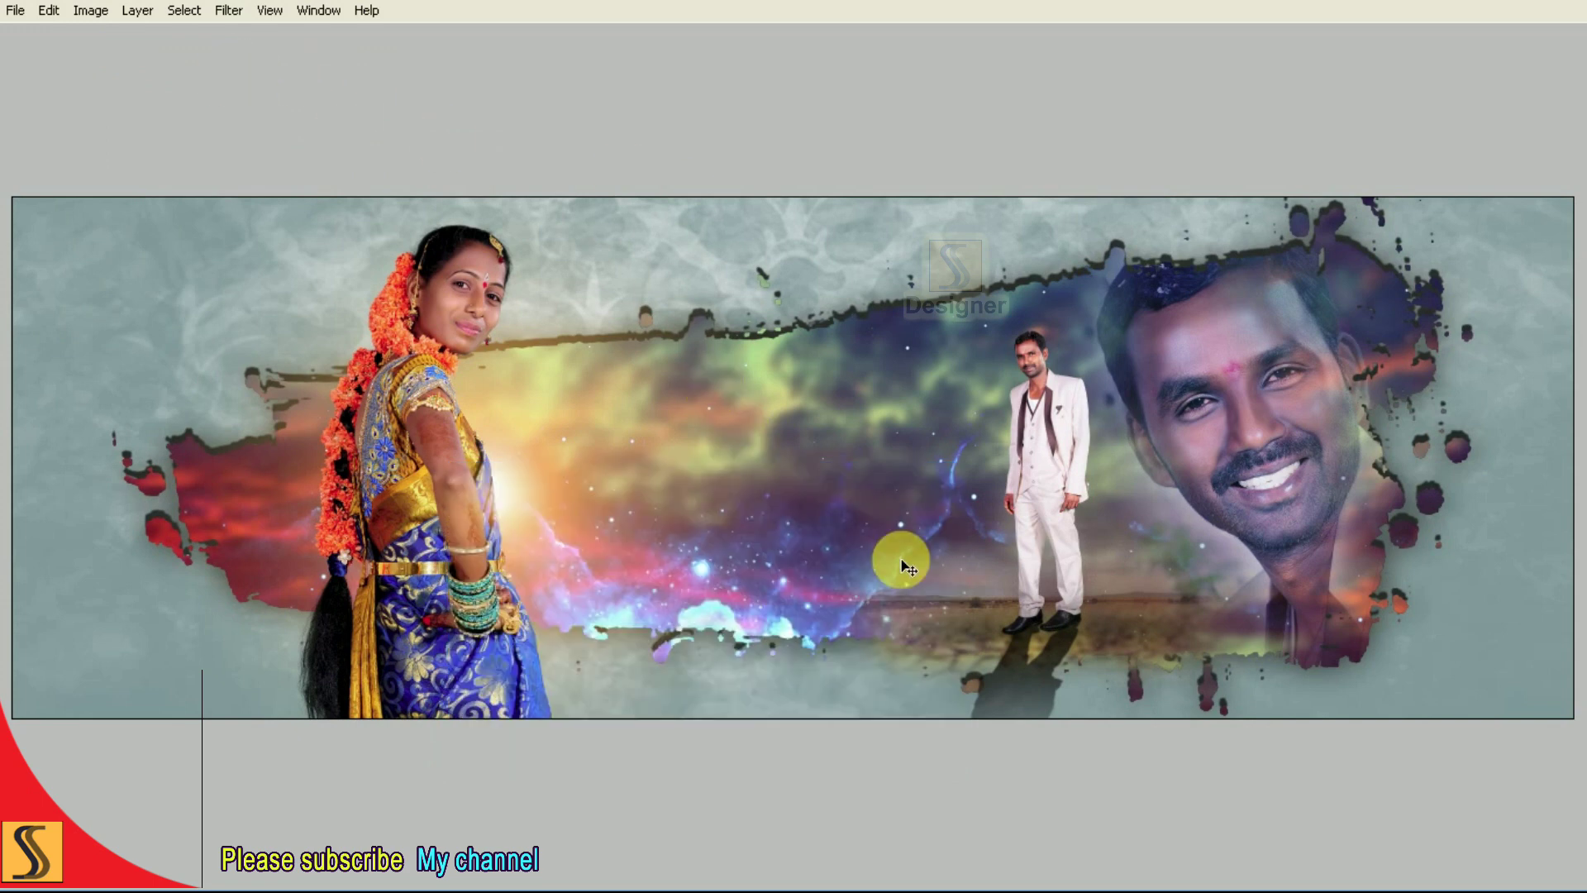
click(90, 11)
mouse_move(124, 65)
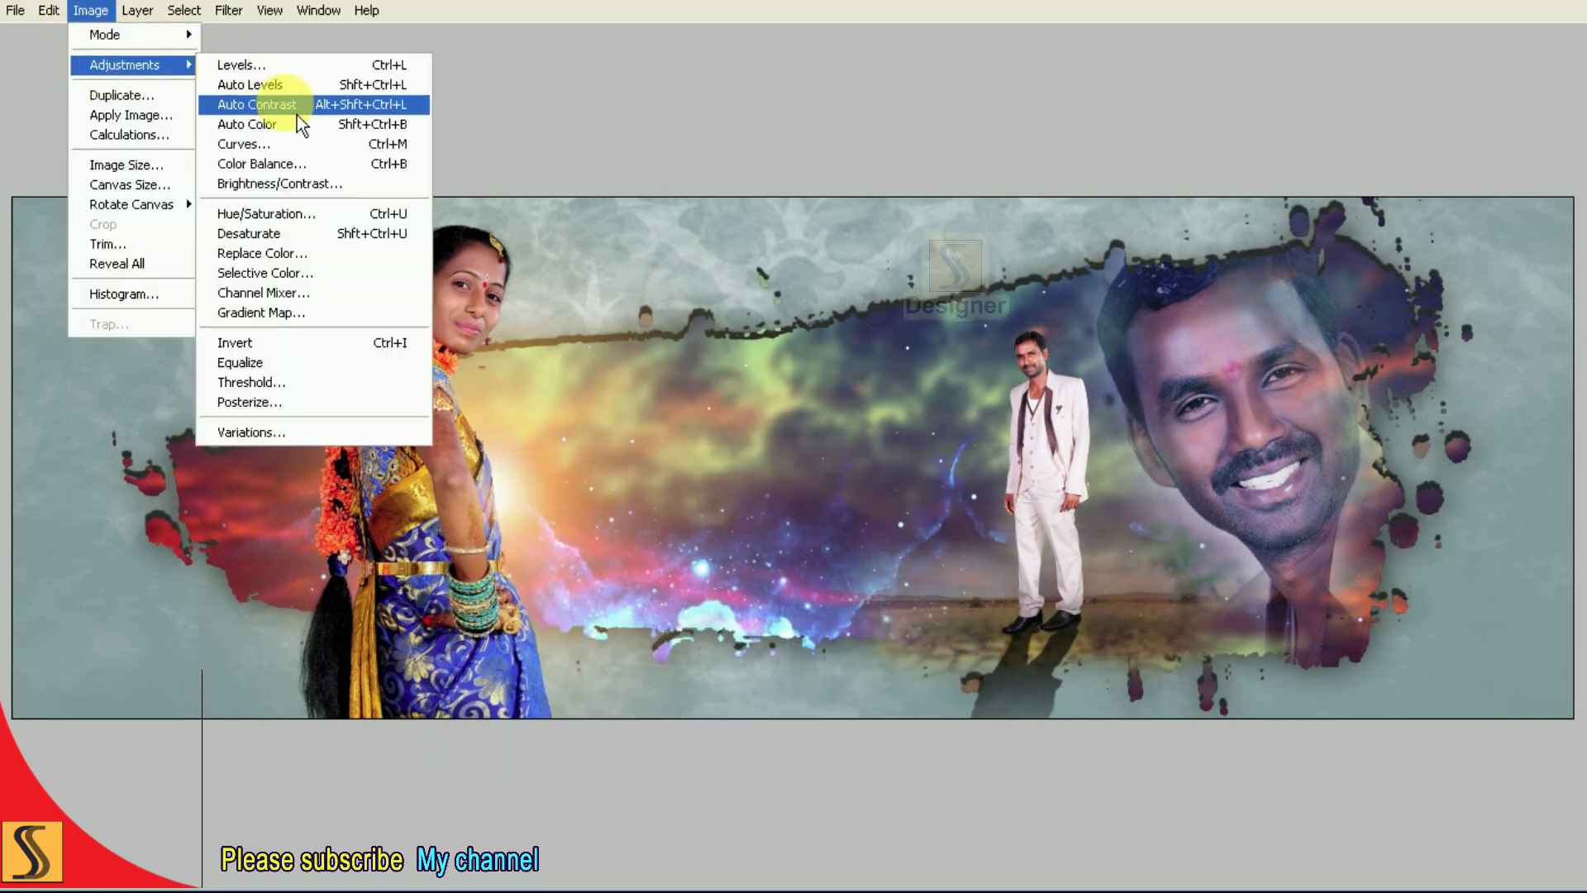
click(314, 183)
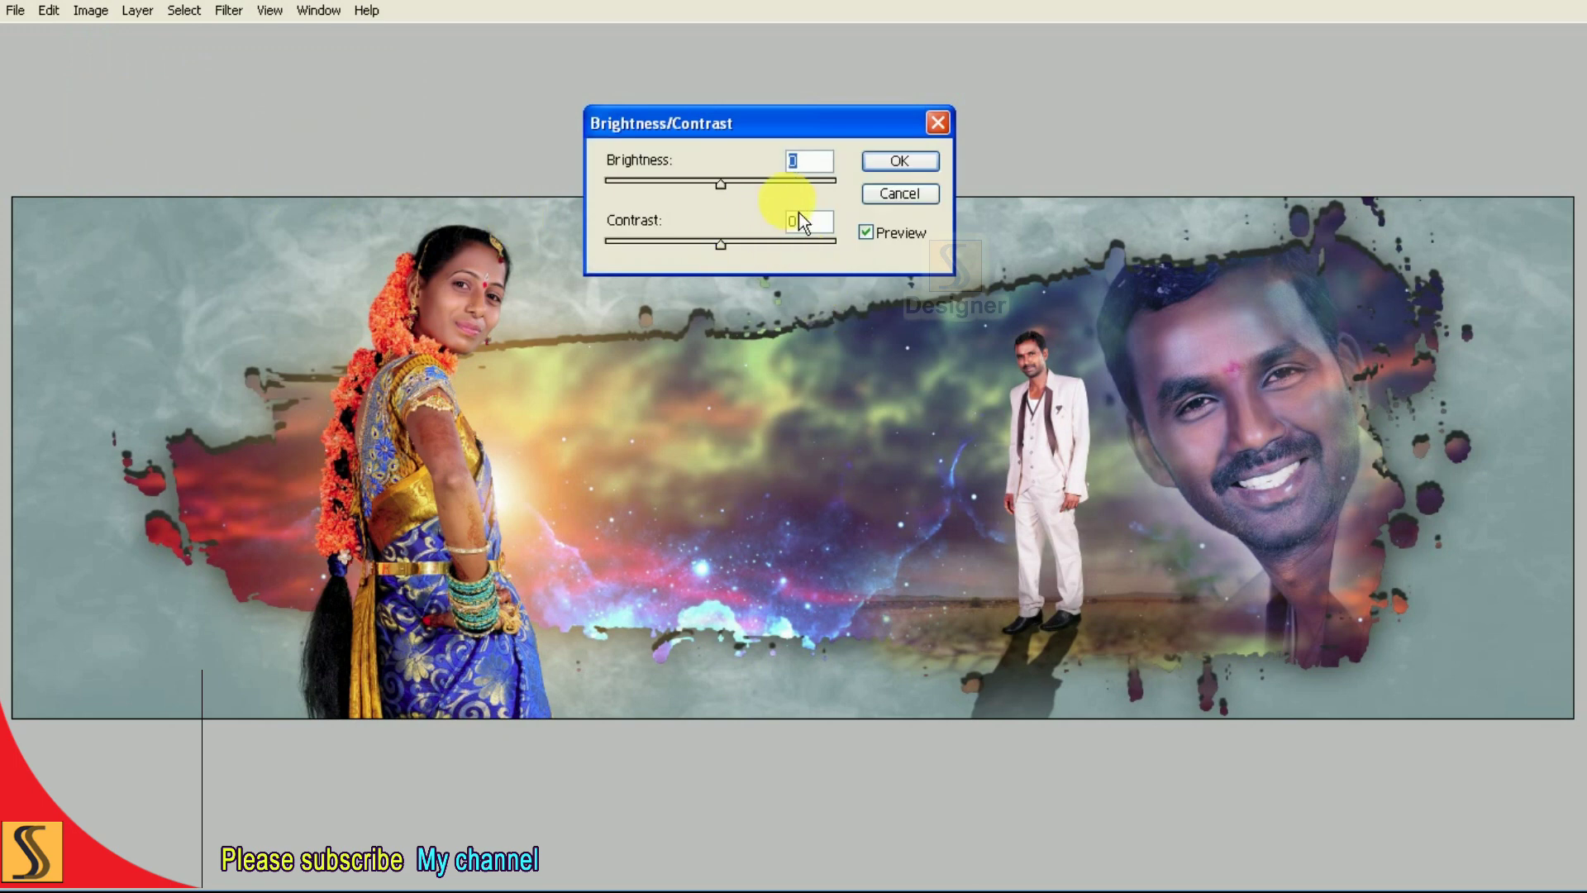
text(+6)
click(882, 160)
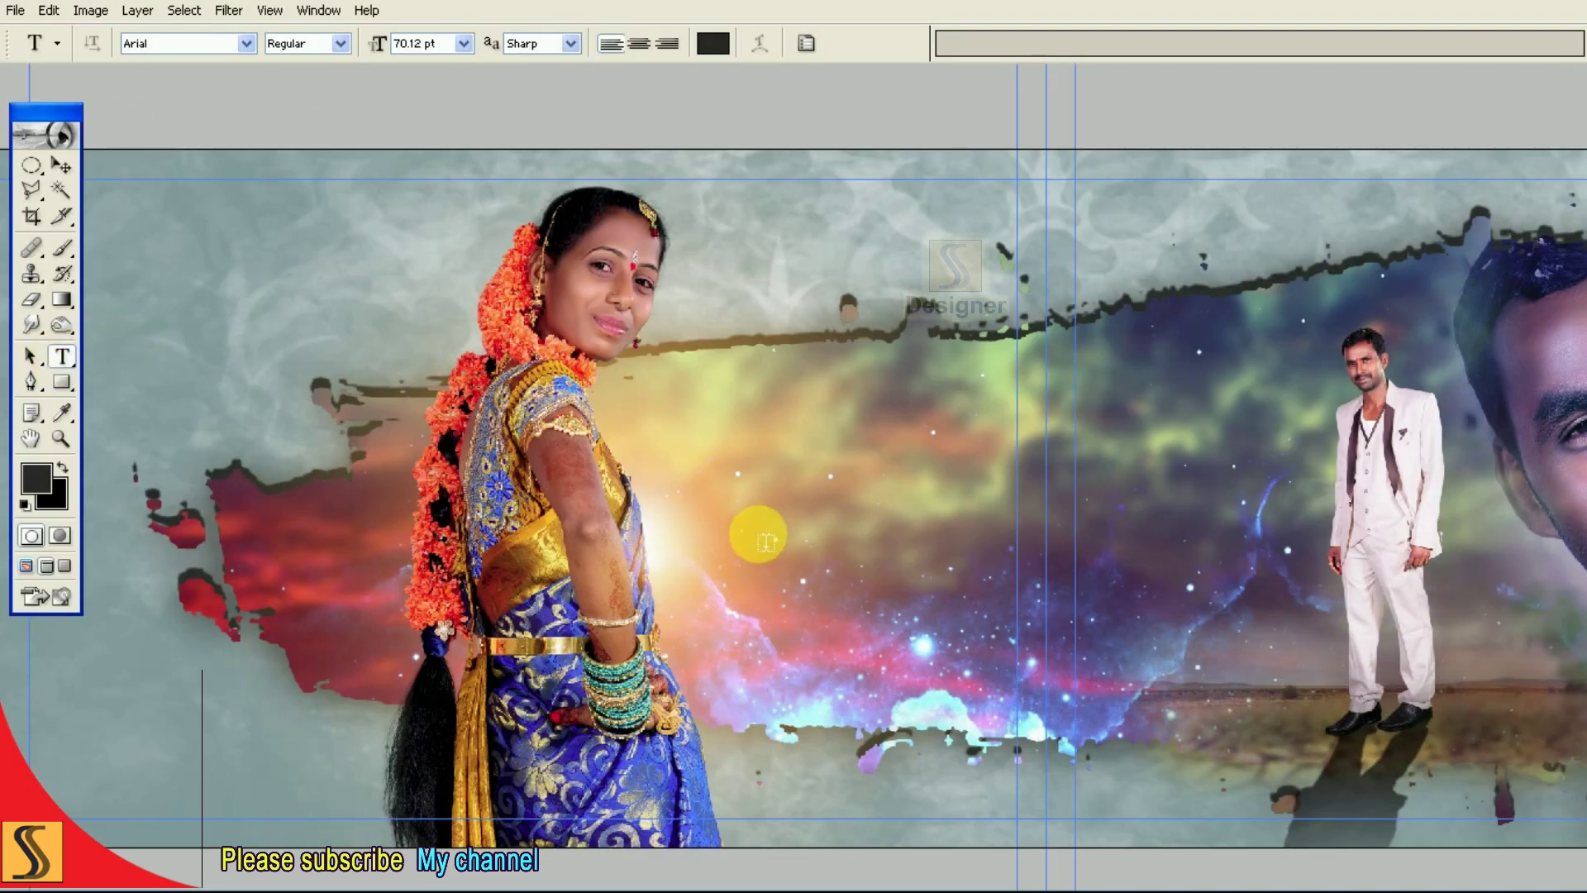
Type the 'Reception' title mid-galaxy and set it in the Asenine Wide font.
click(810, 545)
text(Re)
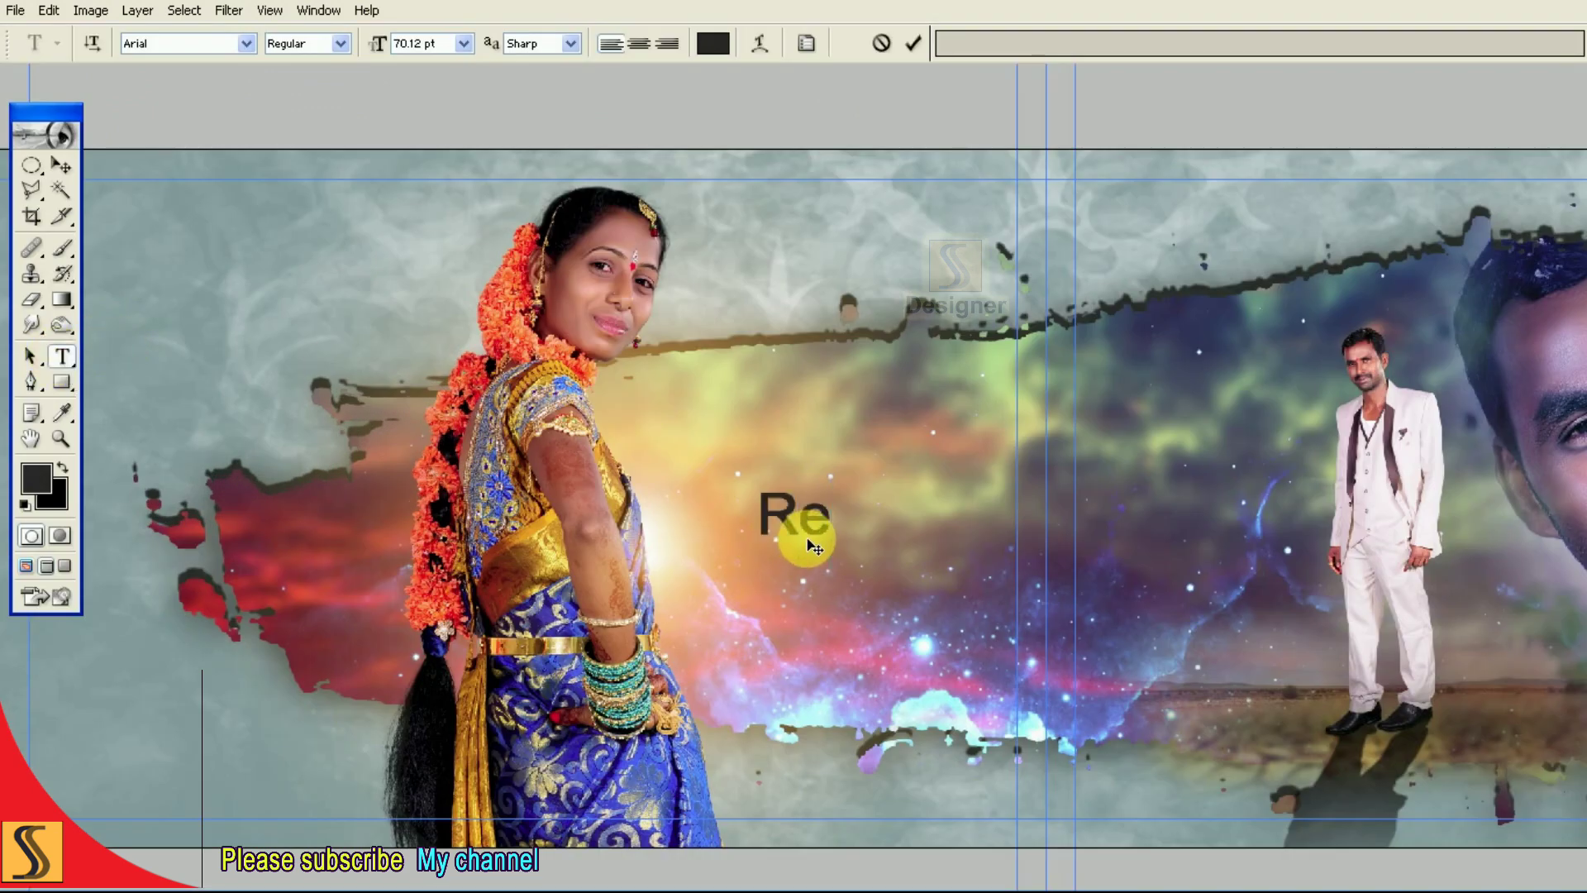
text(ception)
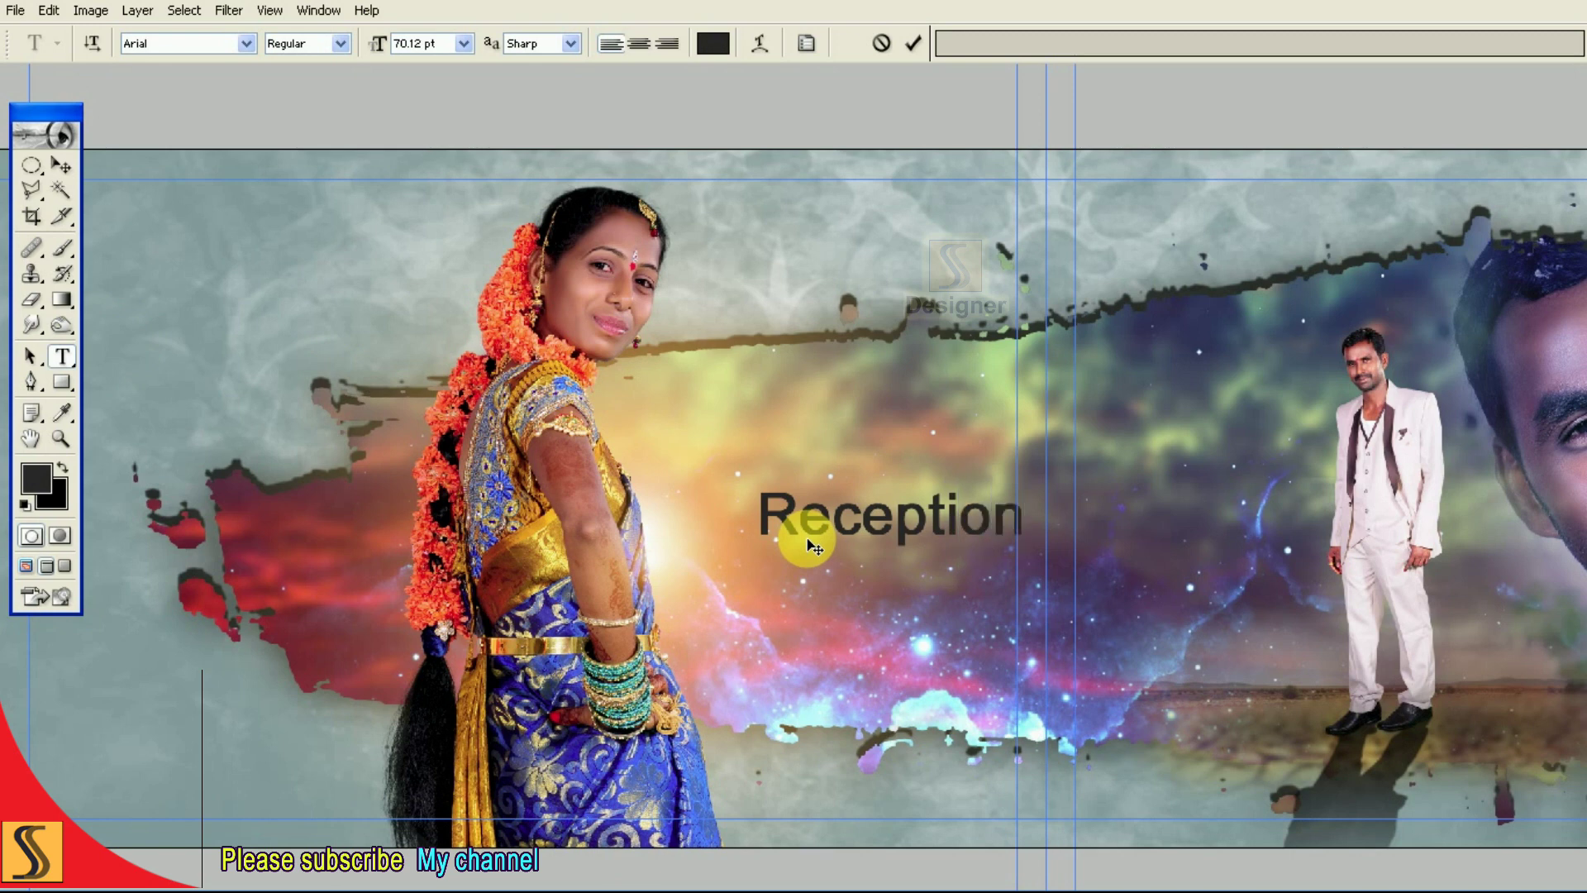
key(ctrl+Return)
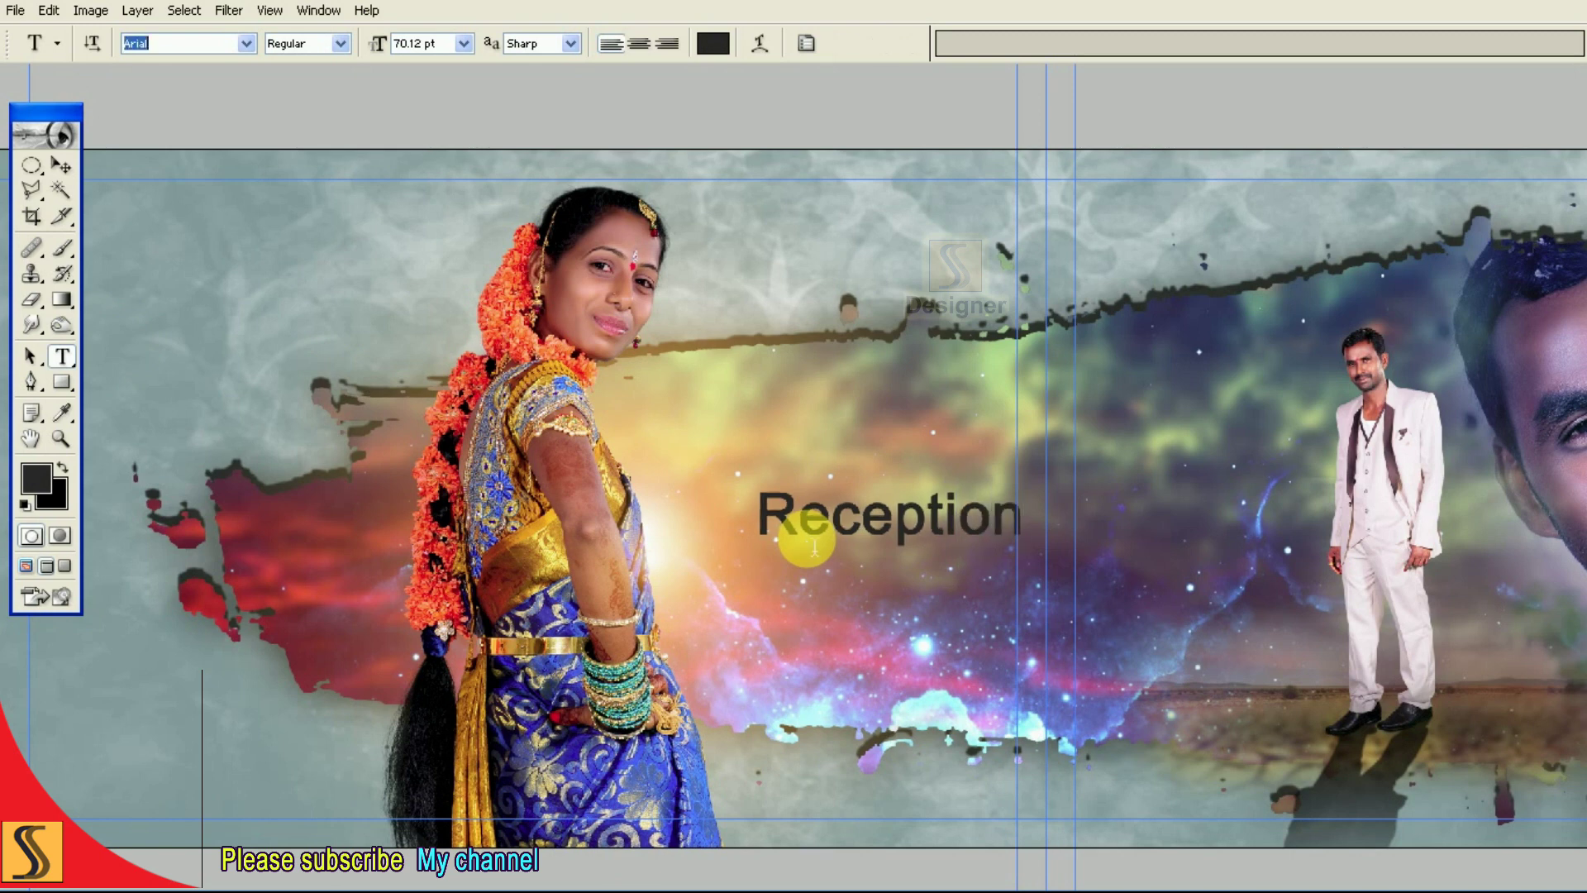
key(Down)
key(Down)
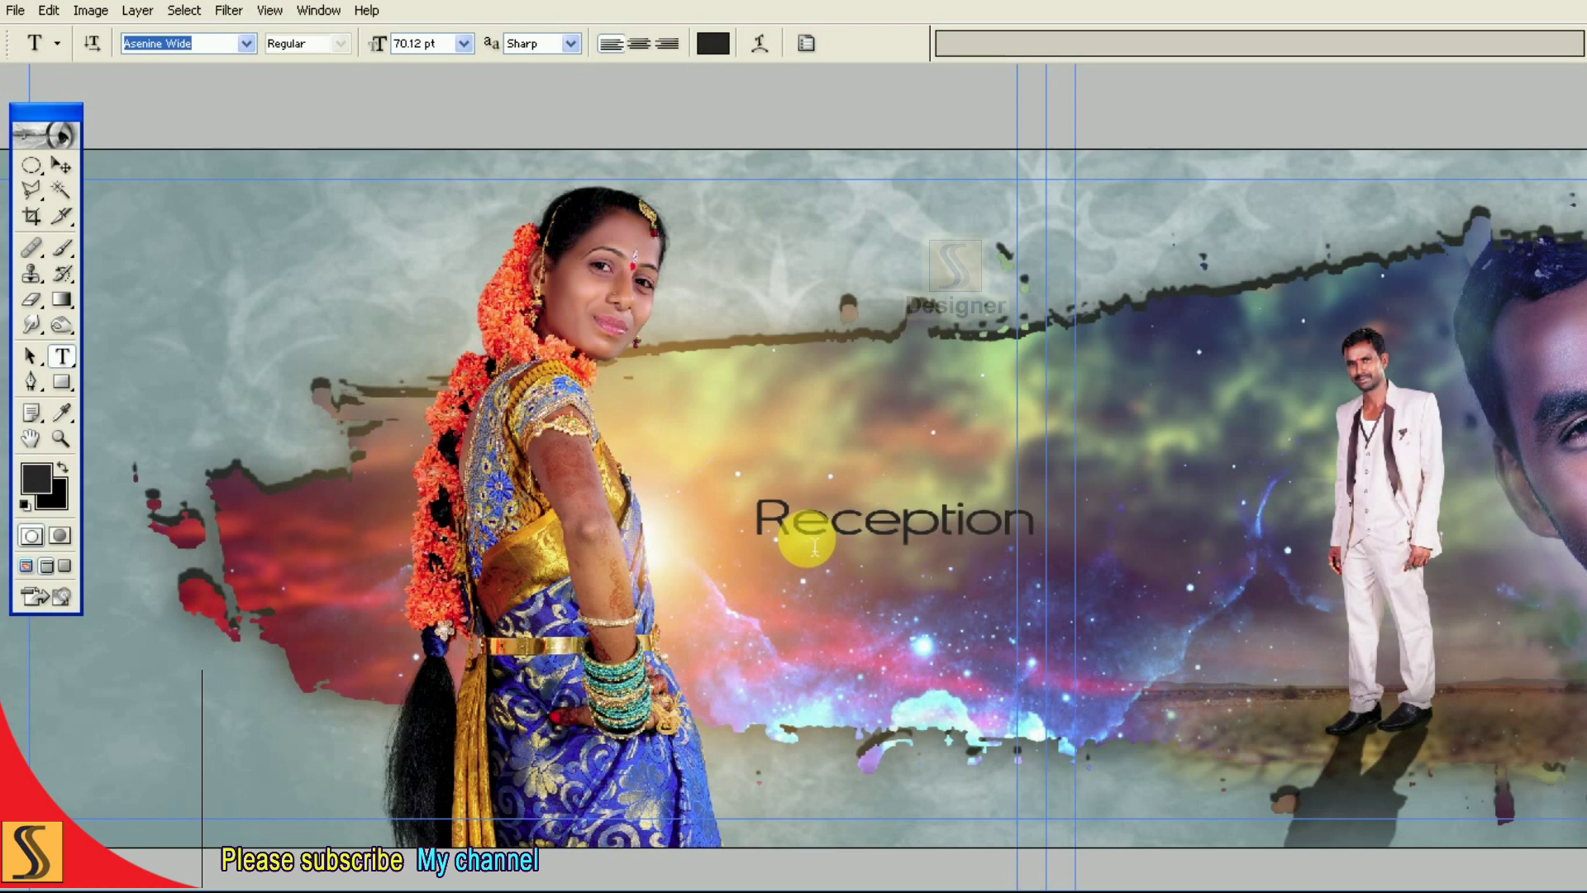
key(Down)
key(Up)
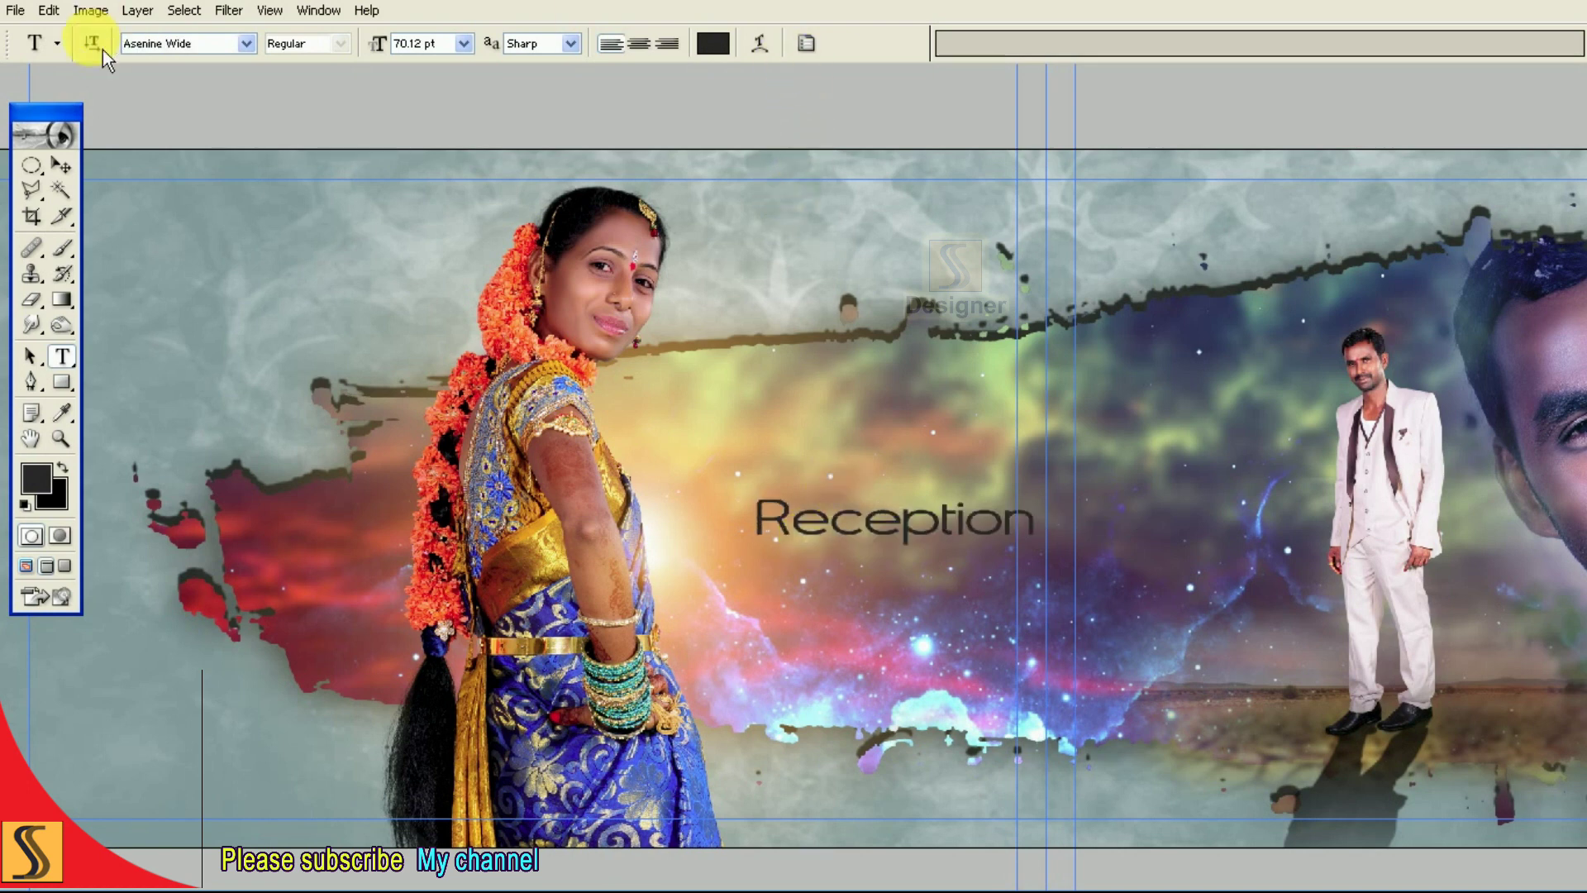
Move the Reception title slightly left and narrow it from both sides.
click(60, 166)
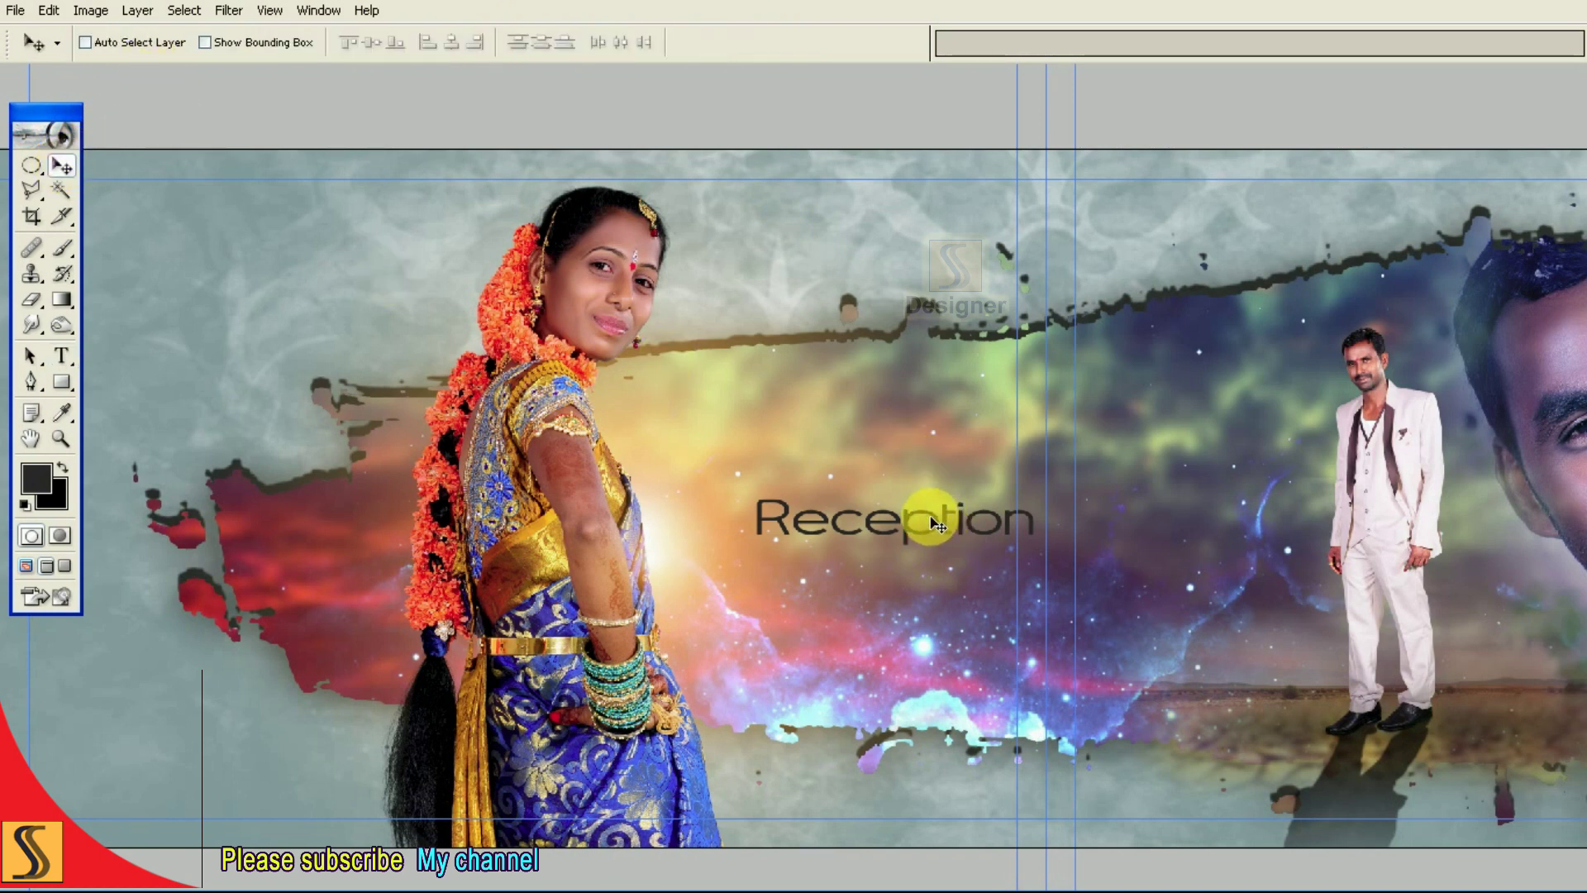
drag(929, 518, 900, 524)
key(ctrl+t)
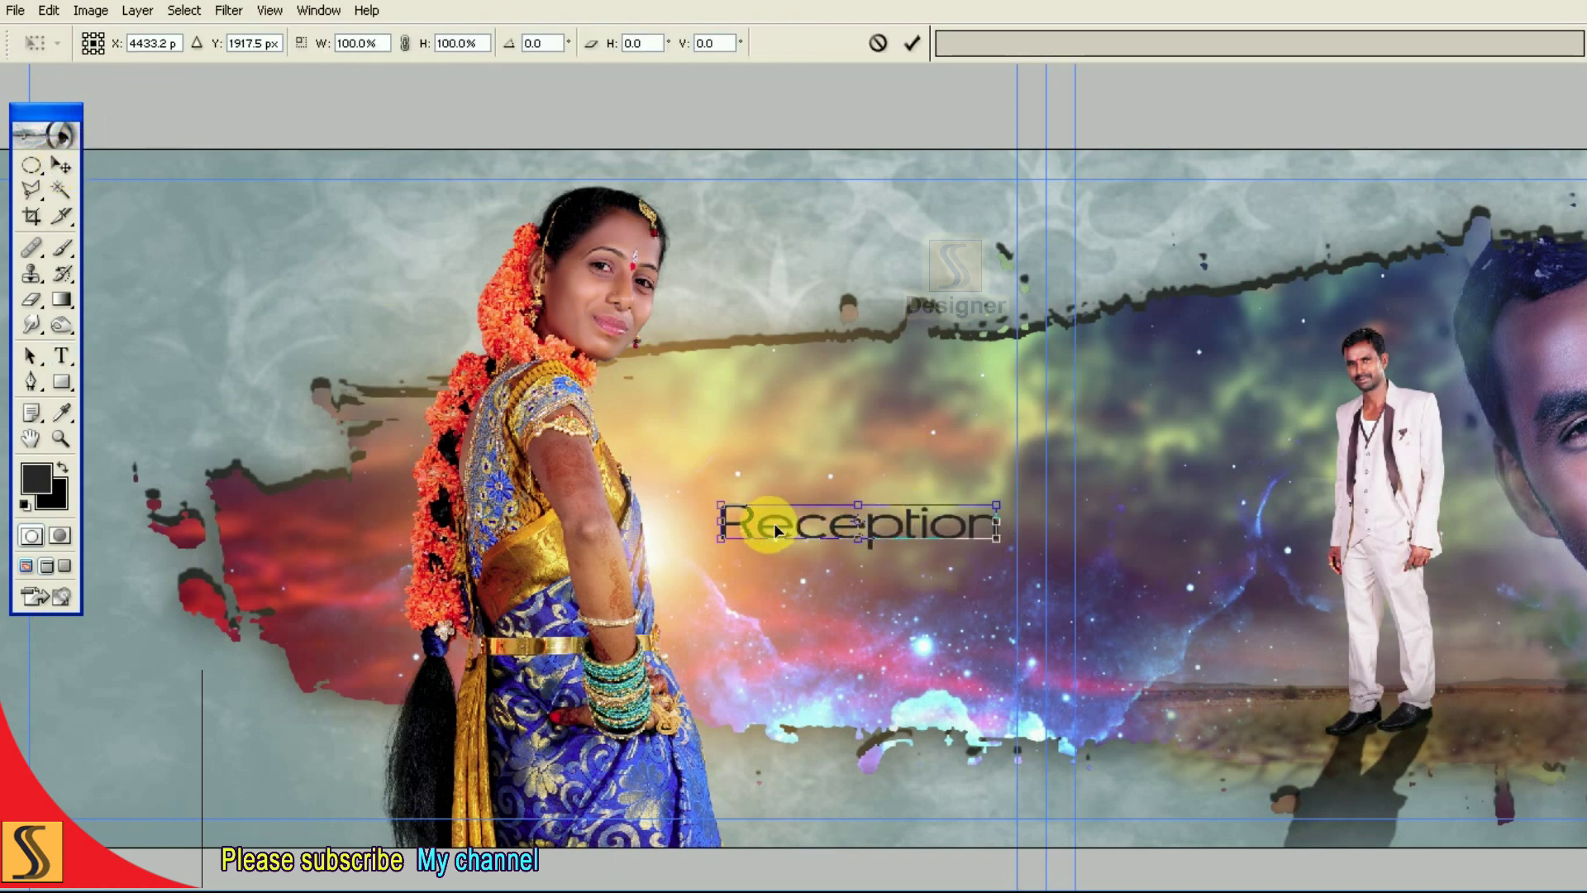
drag(732, 533, 753, 533)
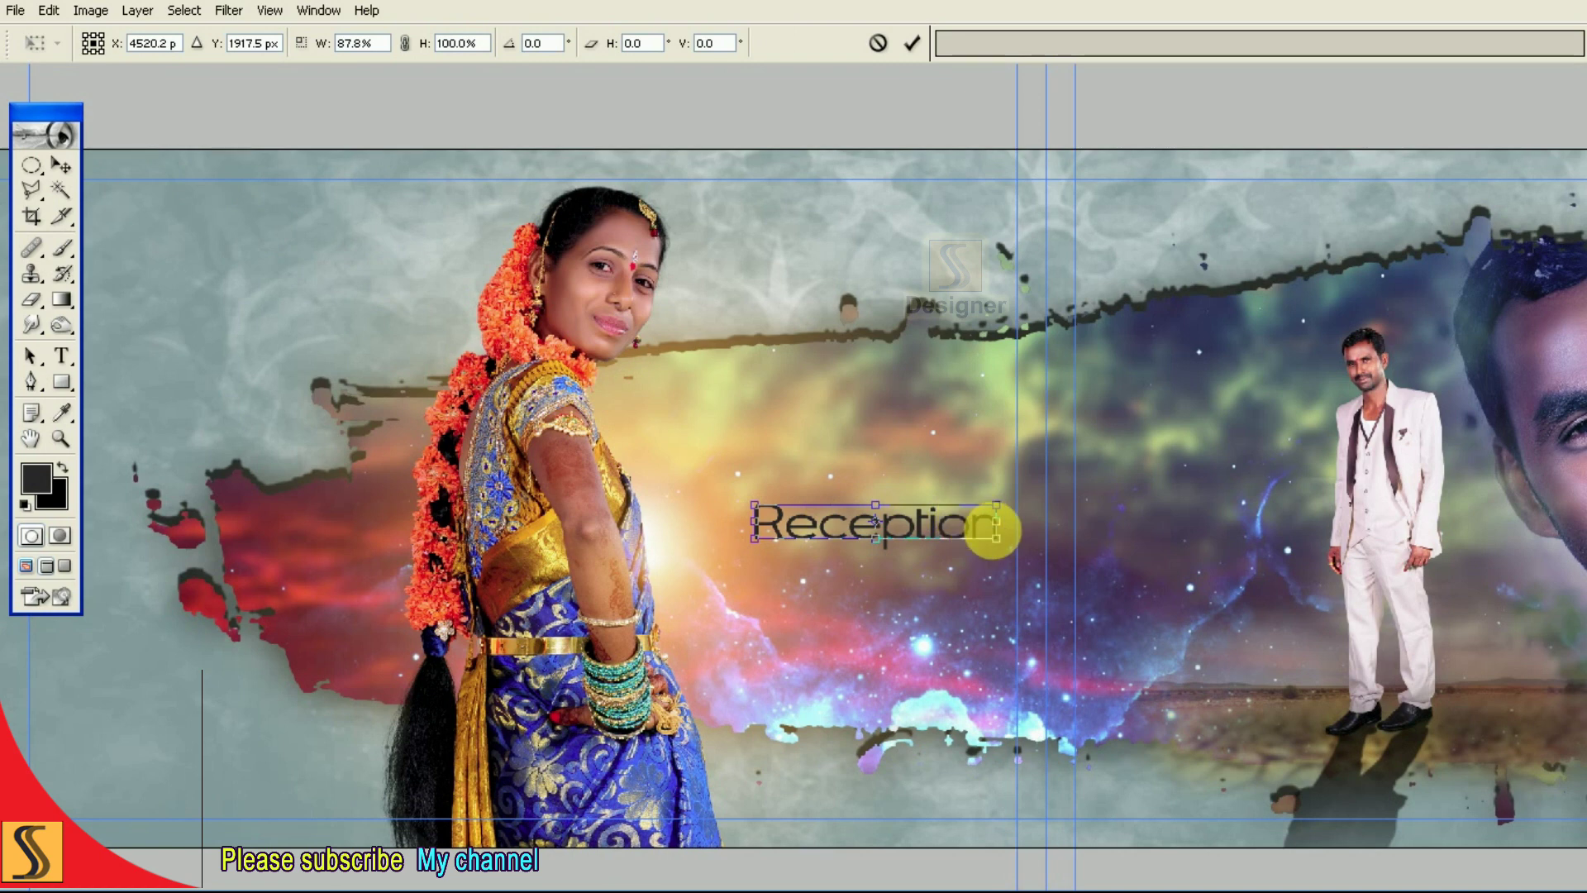
drag(997, 534, 945, 550)
key(Return)
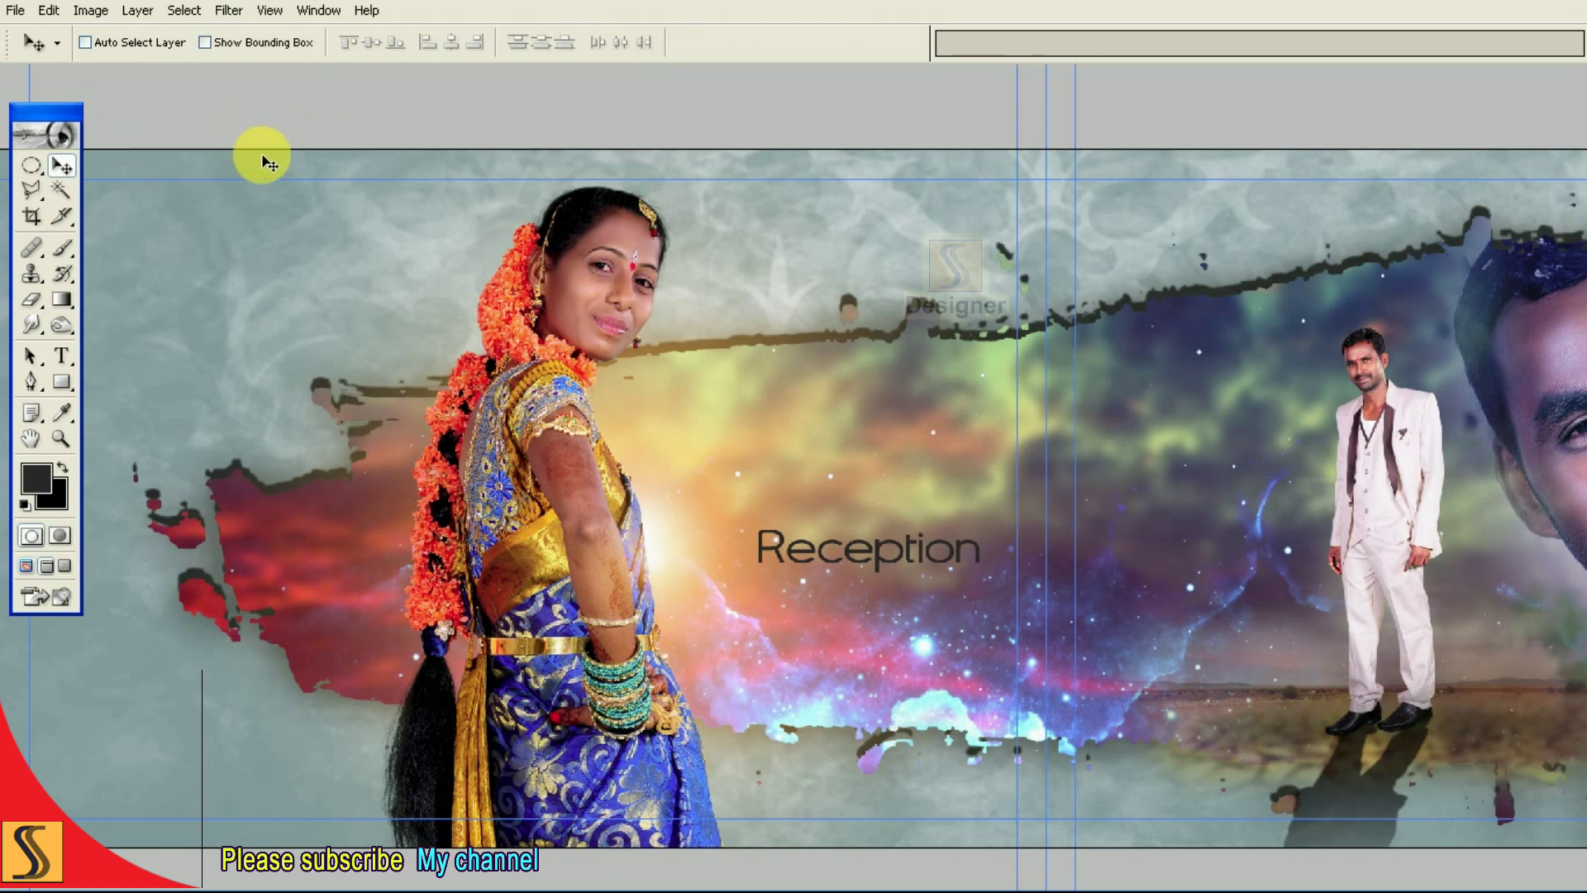
Colour the Reception title dark navy blue (#061B60).
key(t)
click(713, 43)
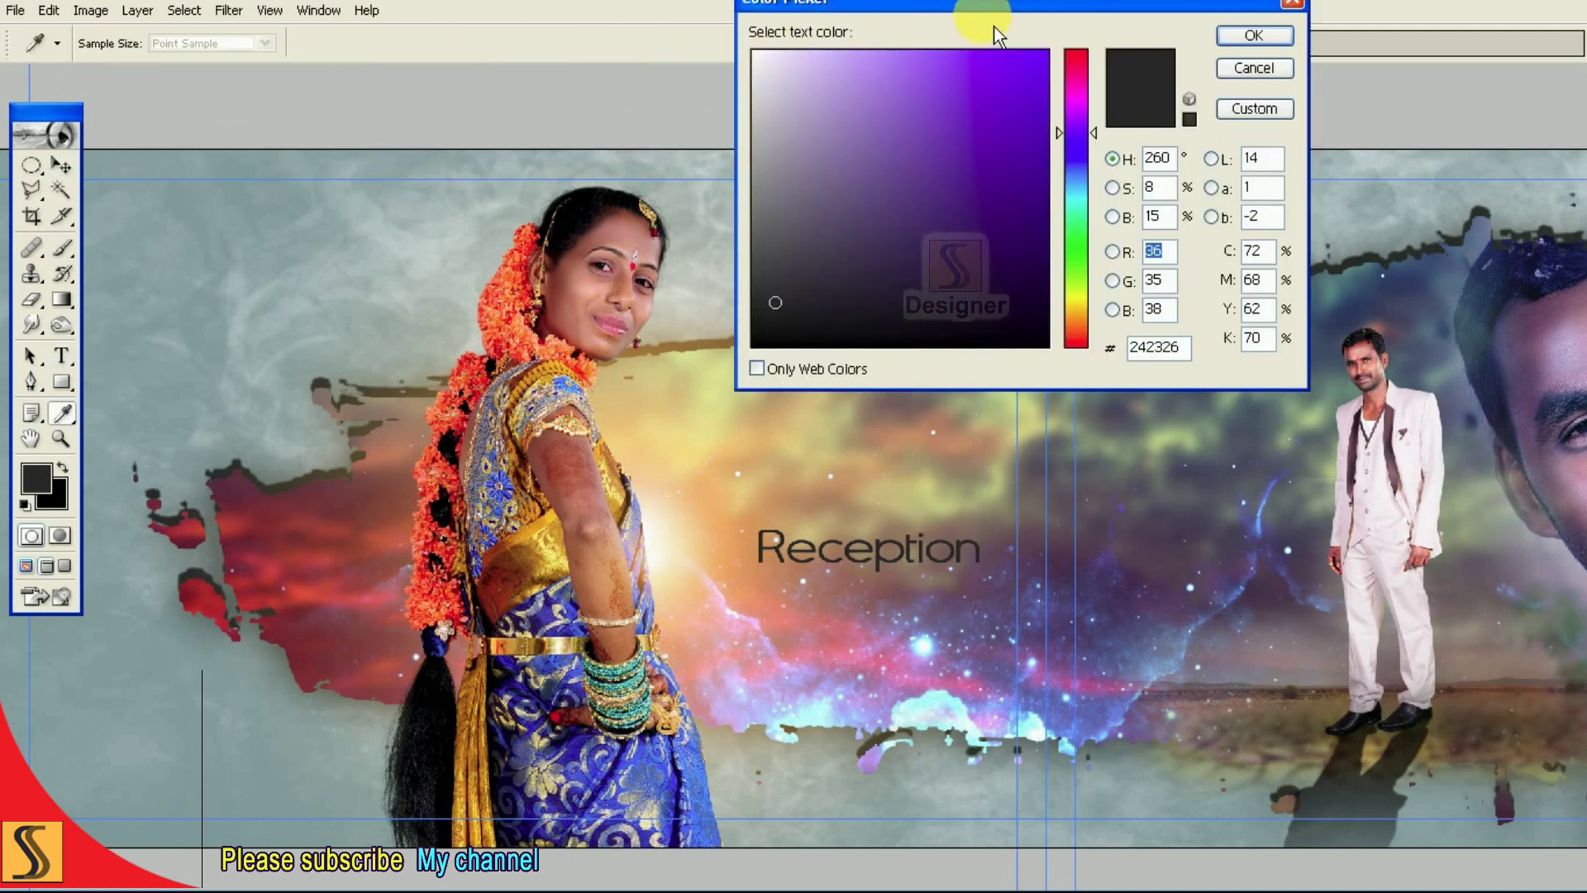
drag(995, 29, 1240, 37)
drag(1269, 230, 1282, 247)
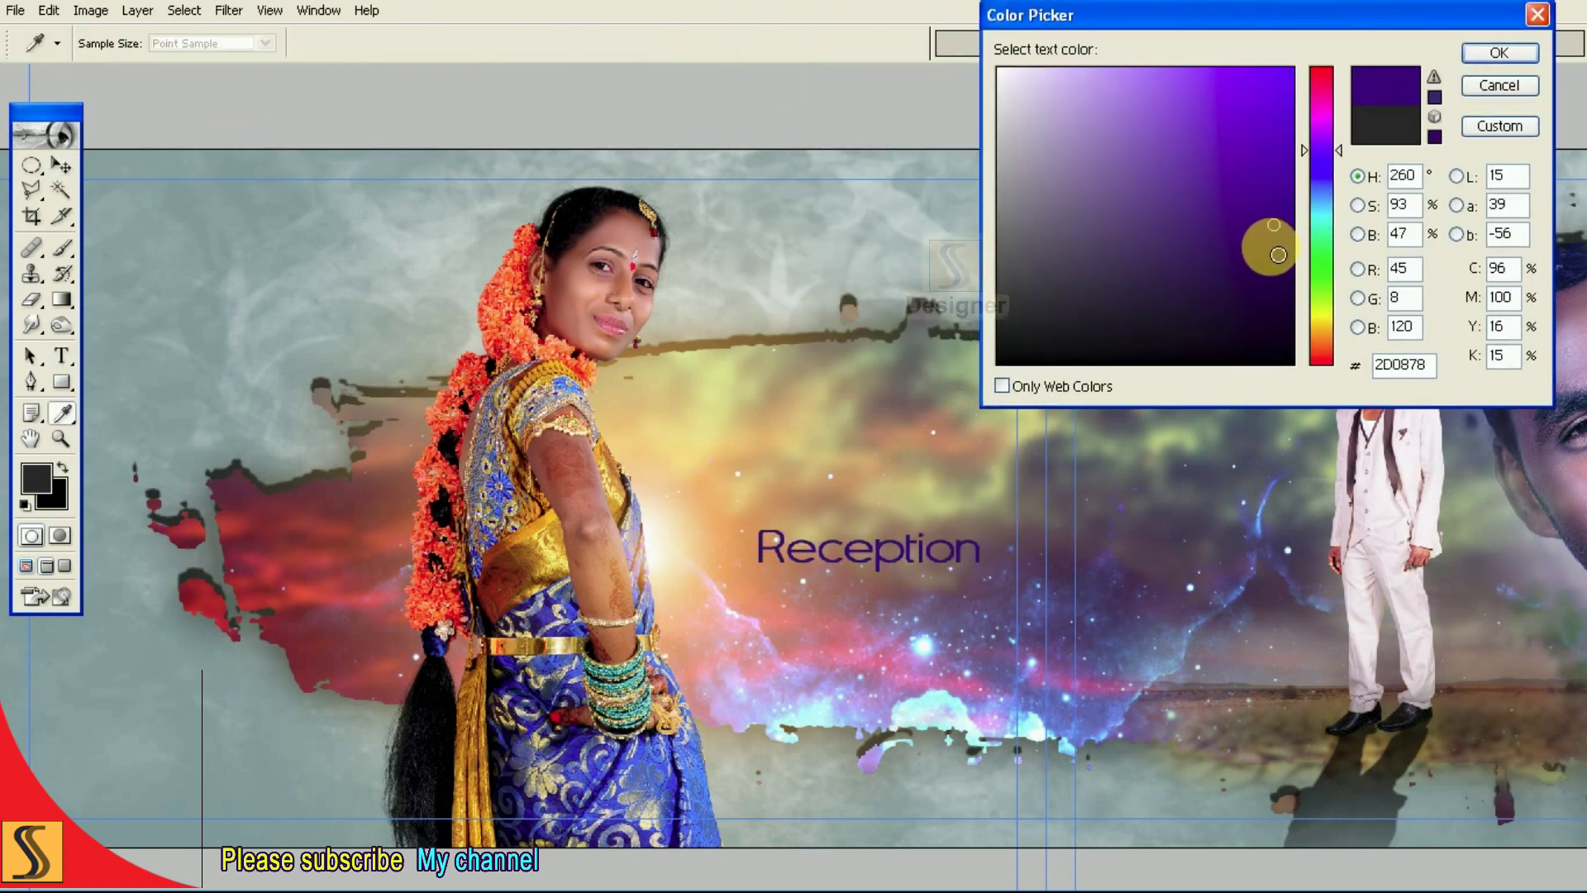
drag(1331, 120, 1332, 78)
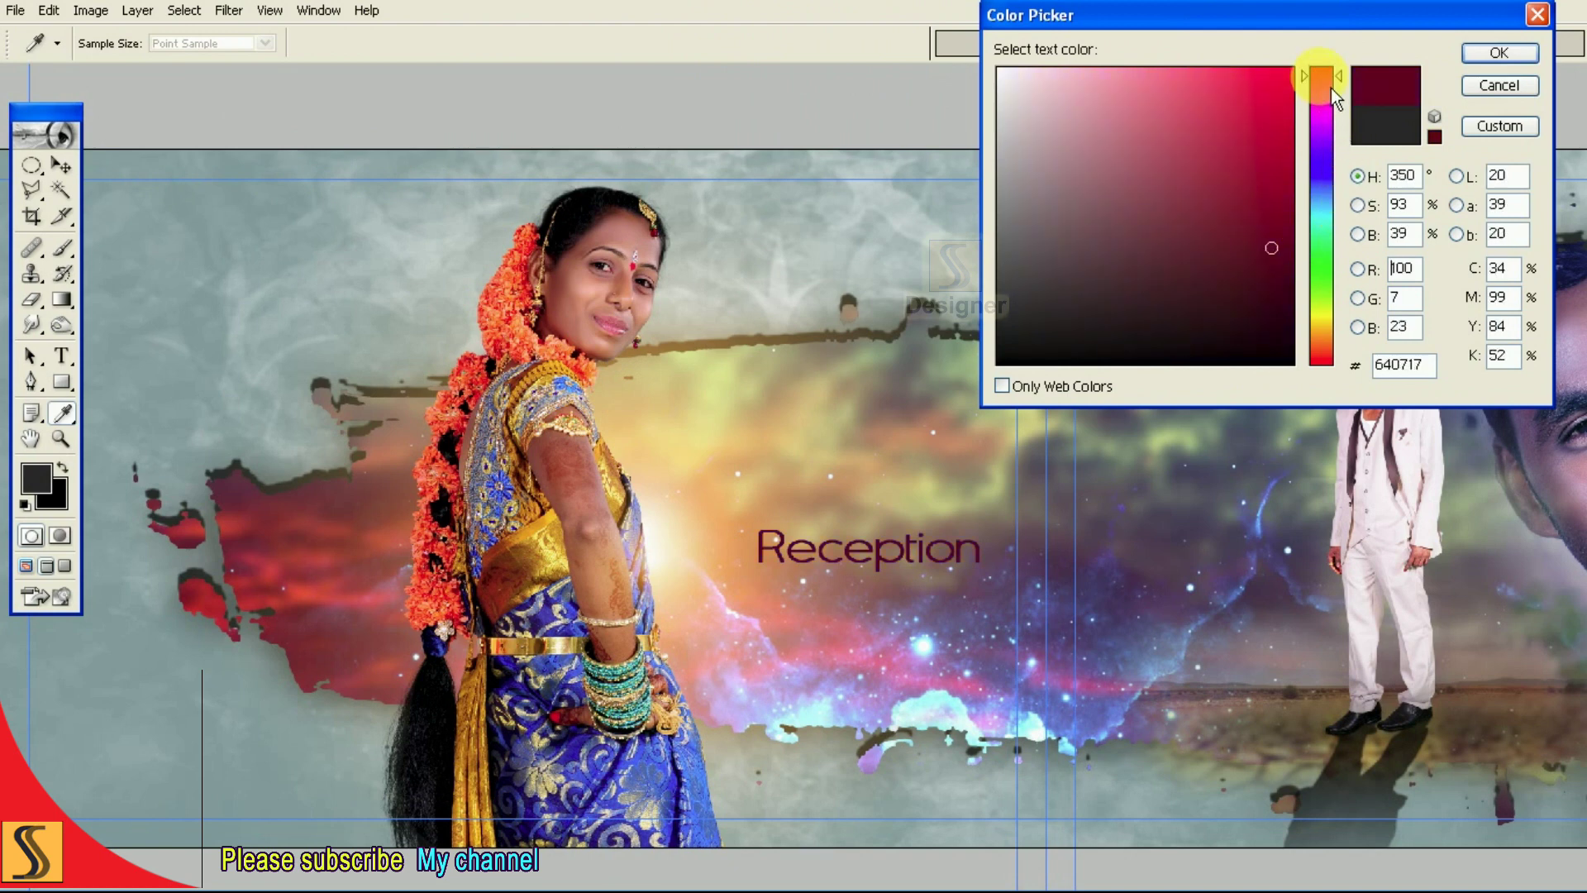
click(1261, 174)
drag(1265, 177, 1282, 269)
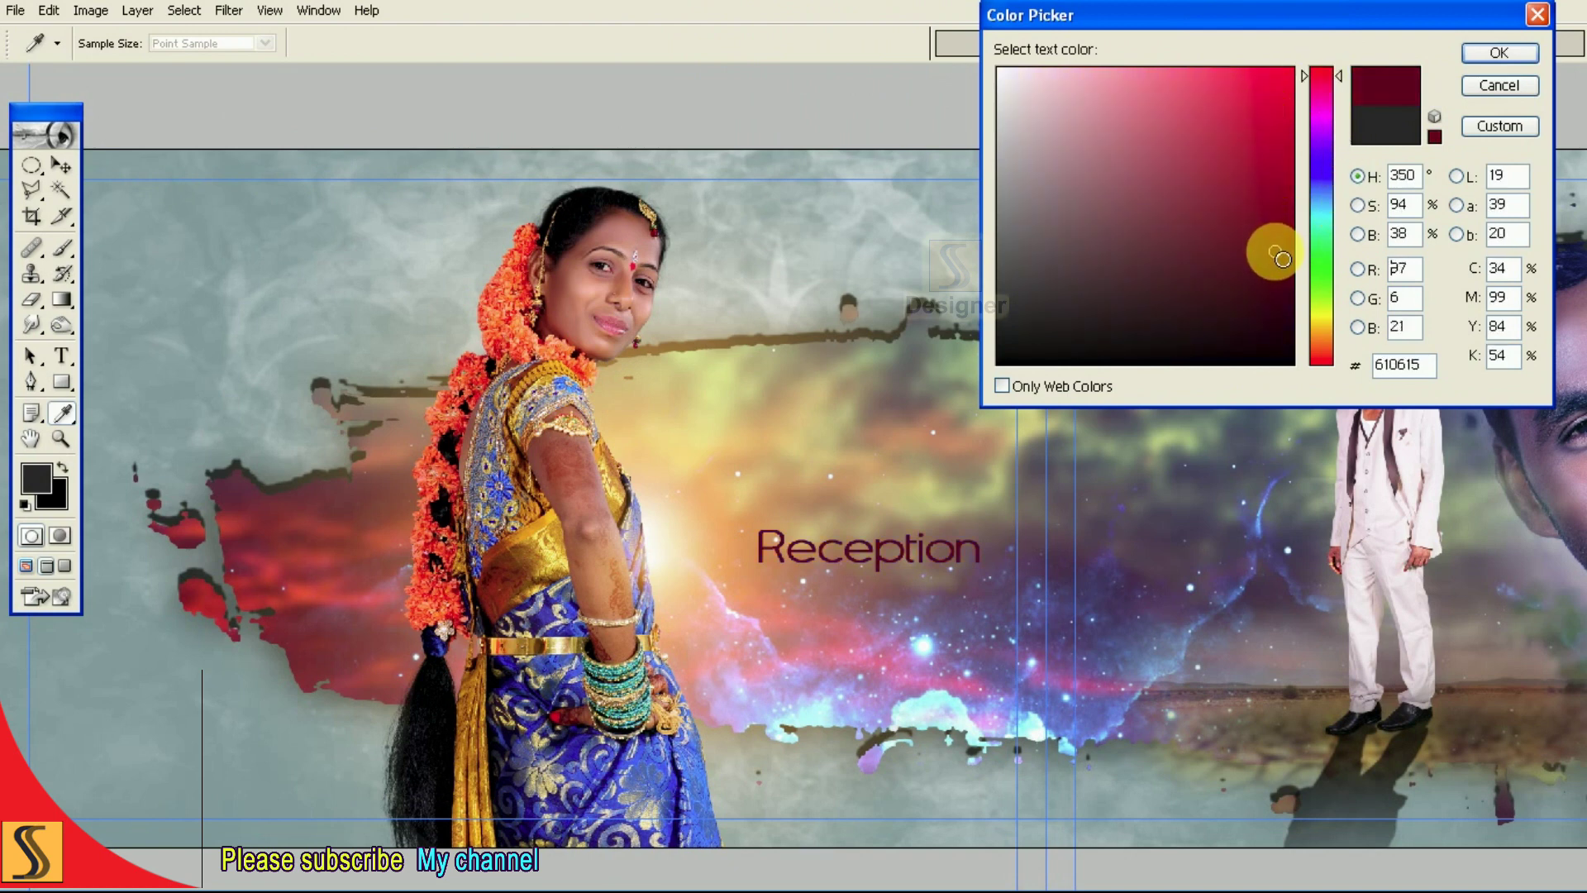
drag(1321, 157, 1321, 178)
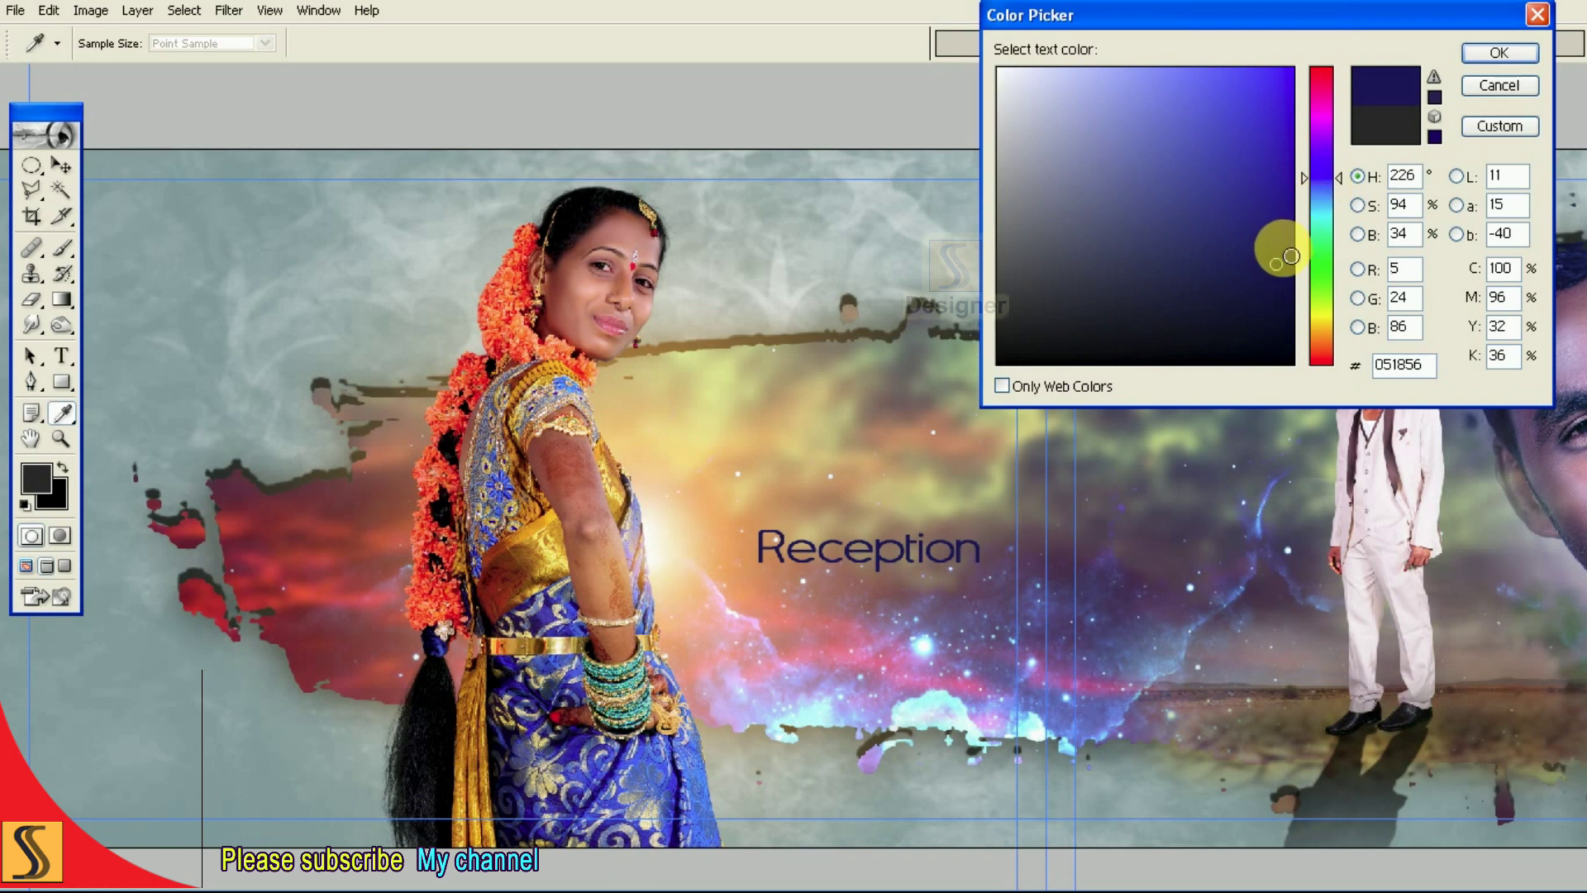
click(1499, 52)
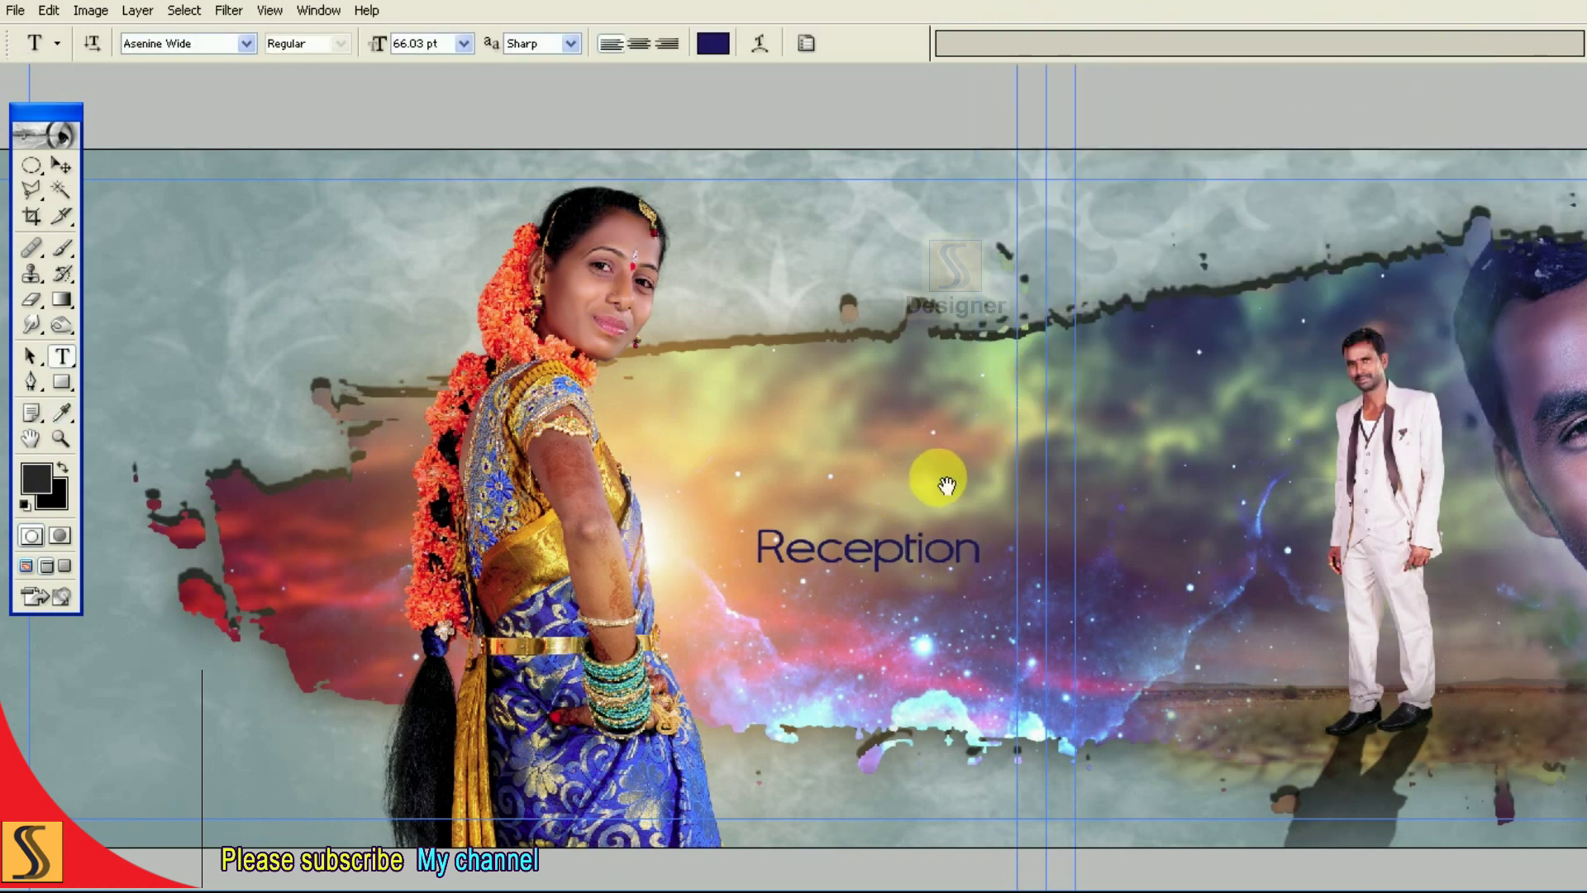
drag(945, 467, 762, 467)
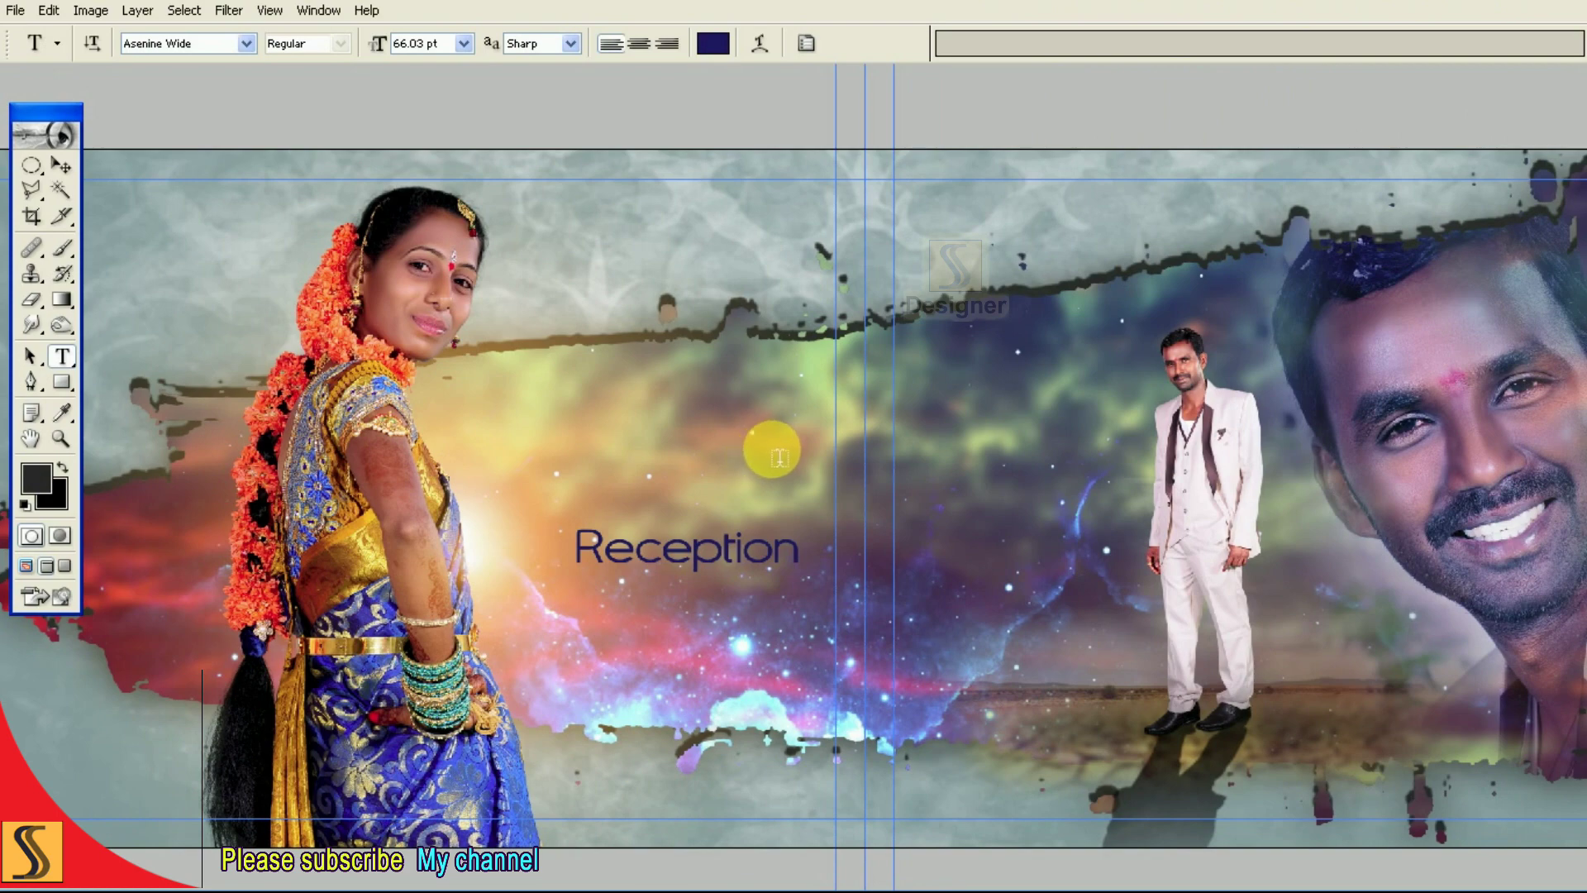
Drag the lens-flare image into the banner and set its layer blend mode to Screen.
key(v)
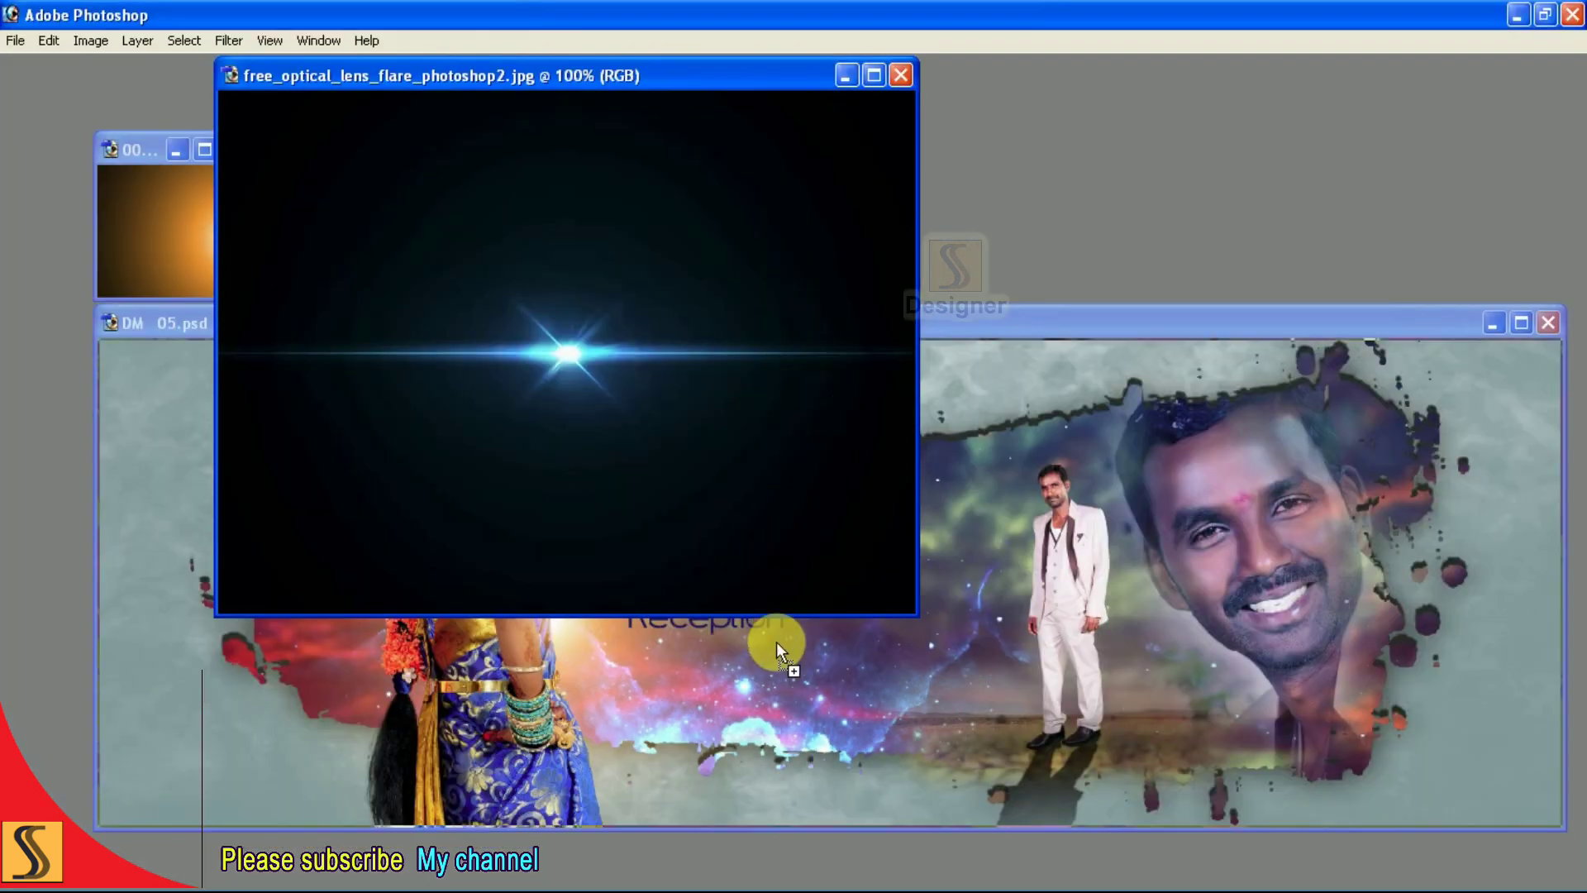
drag(776, 641, 822, 603)
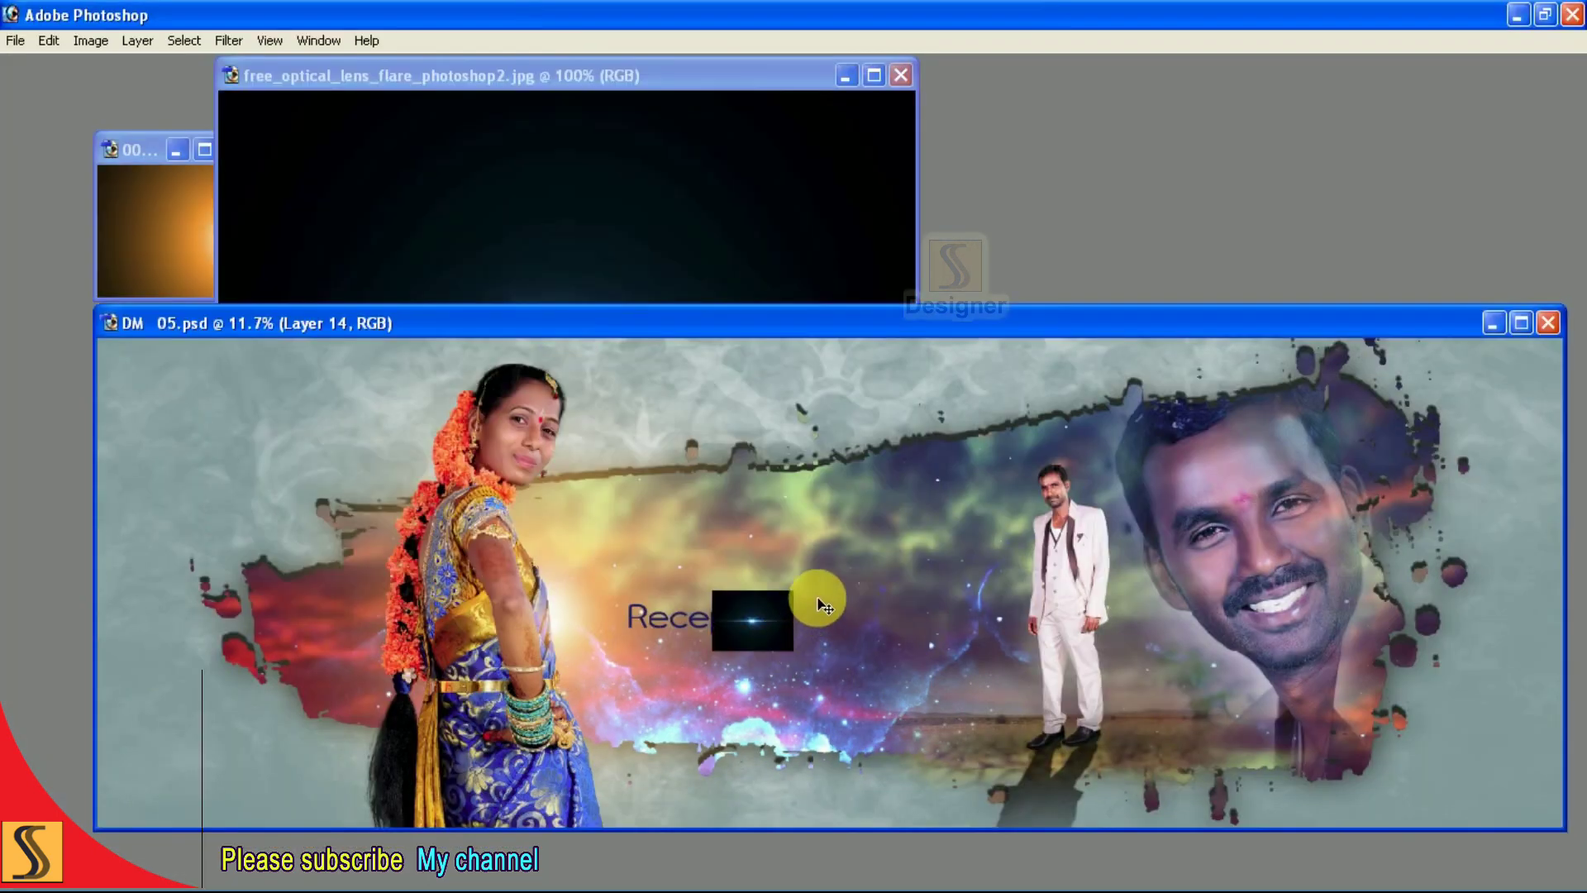
key(f)
key(ctrl+equal)
key(ctrl+equal)
key(F7)
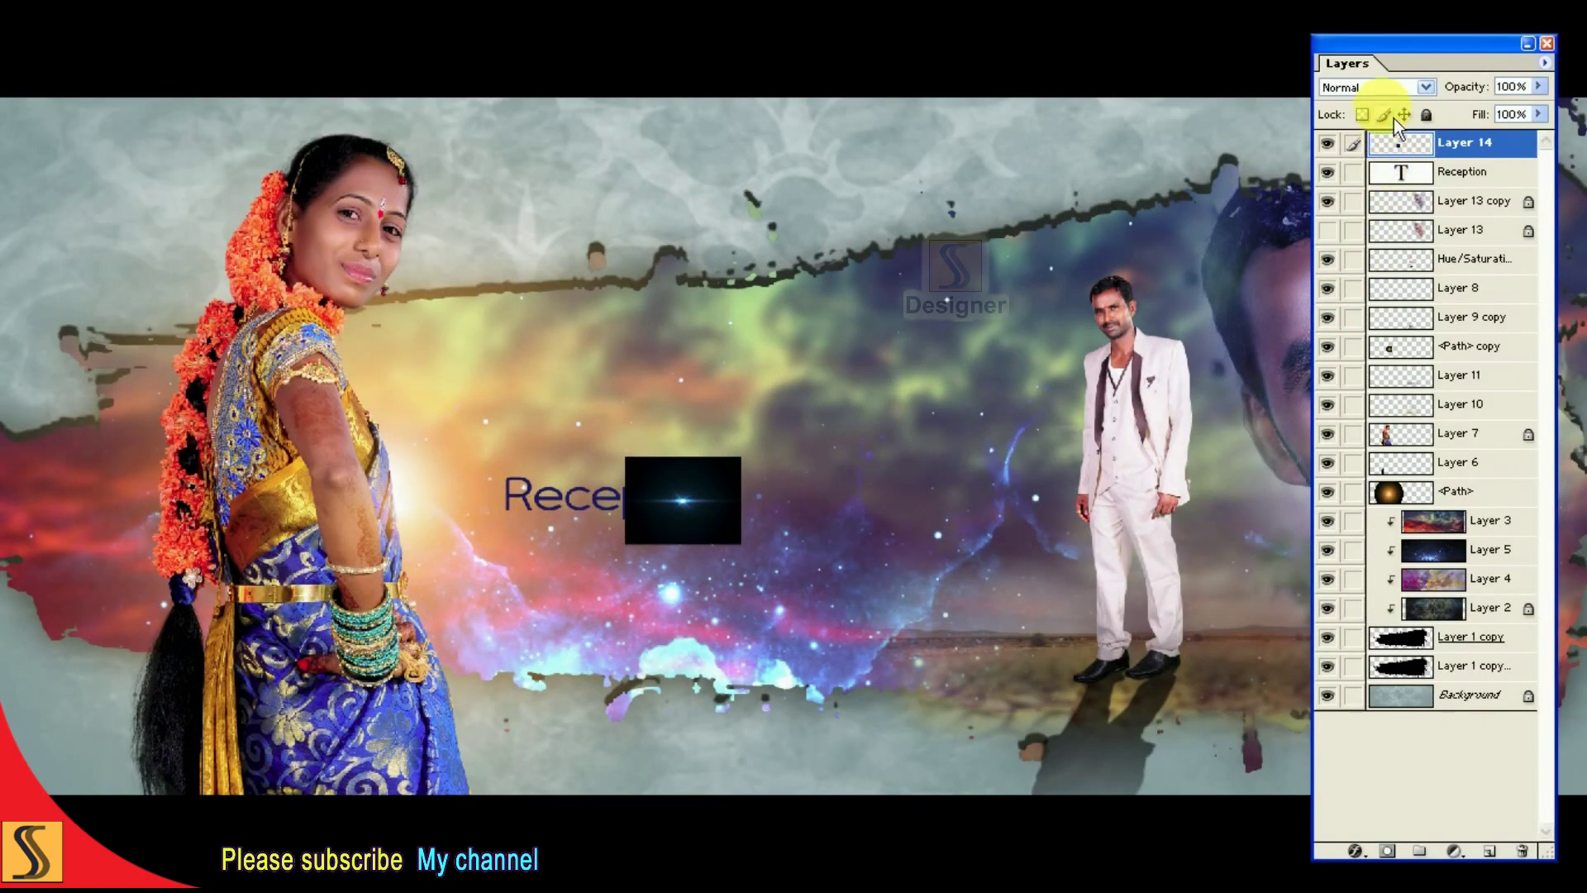
click(1377, 88)
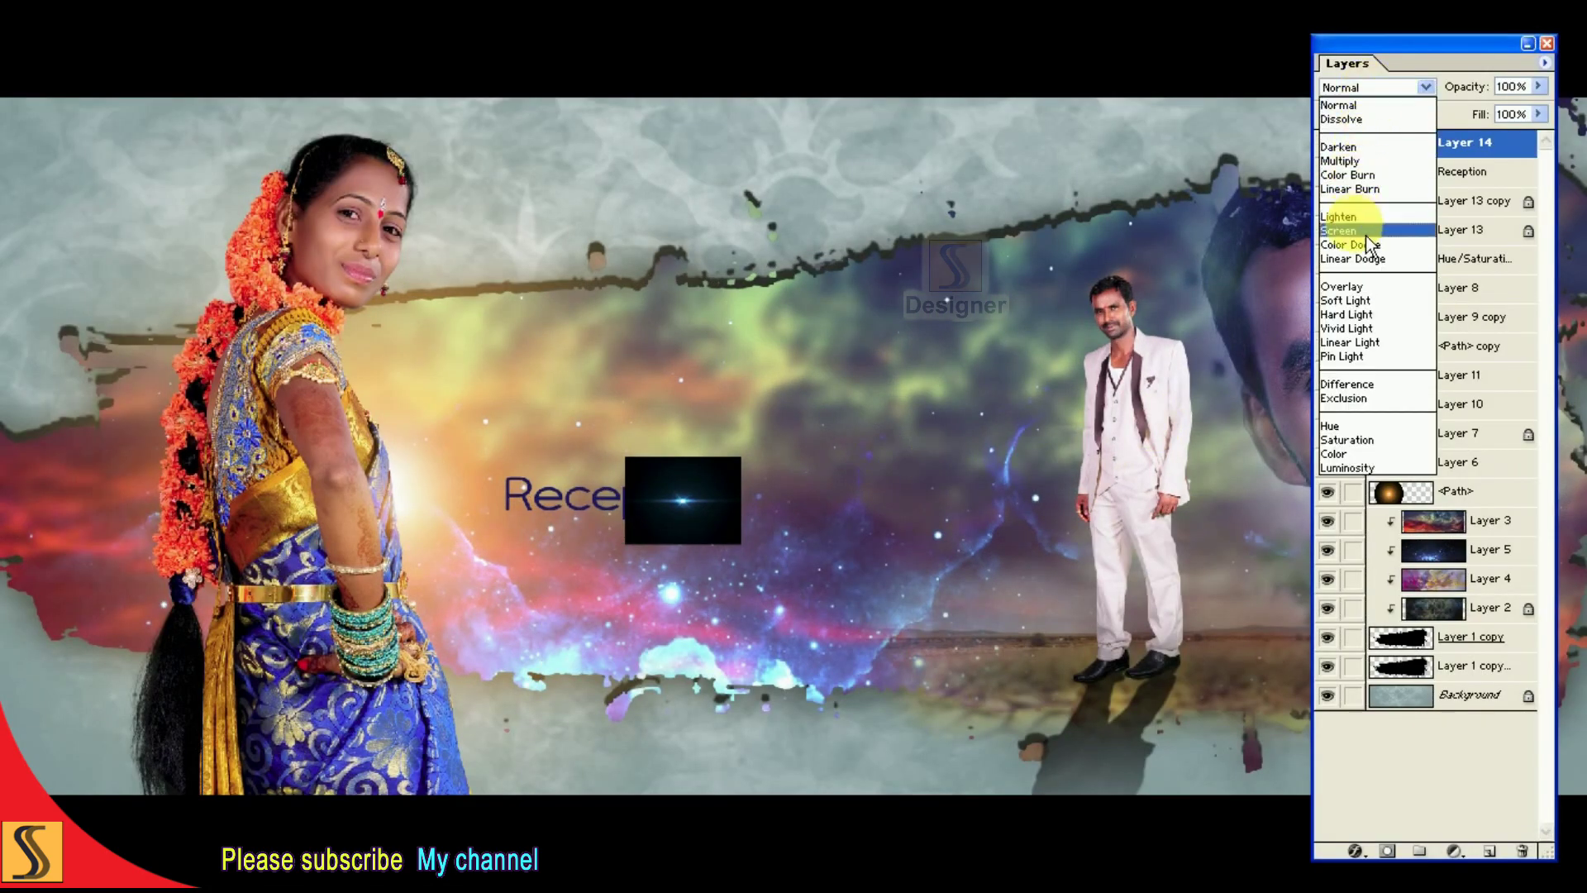
click(1366, 234)
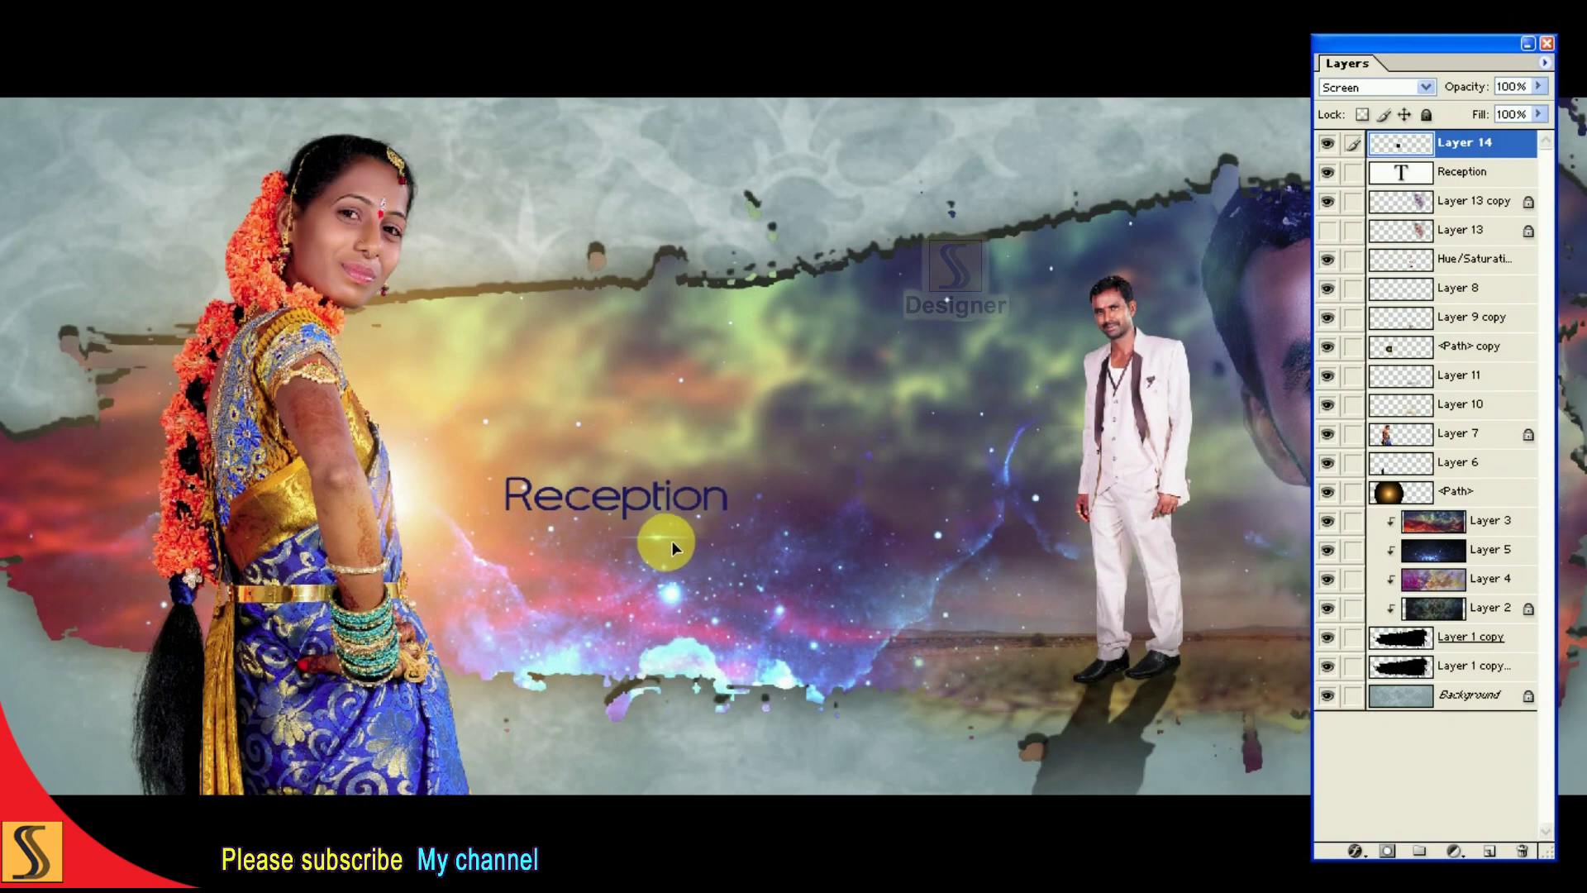
key(Tab)
Enlarge the lens flare and stretch it into a wide, flat streak.
key(ctrl+equal)
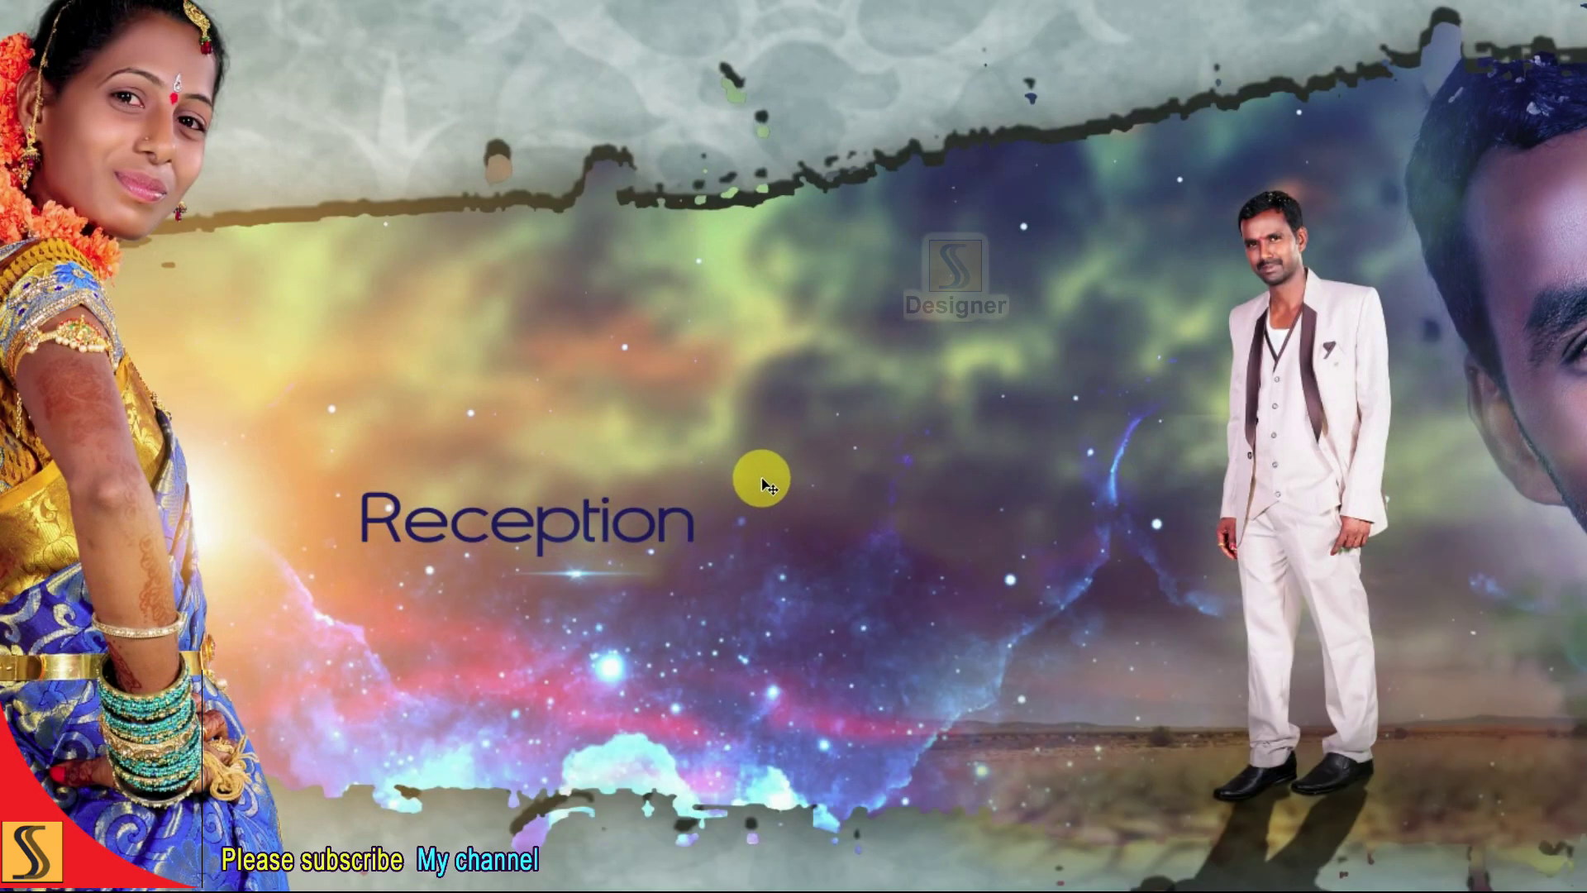
key(ctrl+t)
mouse_move(666, 530)
mouse_down()
mouse_move(750, 488)
mouse_move(762, 432)
mouse_up()
drag(656, 533, 626, 544)
mouse_move(729, 415)
mouse_down()
mouse_move(755, 390)
mouse_move(716, 425)
mouse_move(723, 452)
mouse_move(776, 468)
mouse_up()
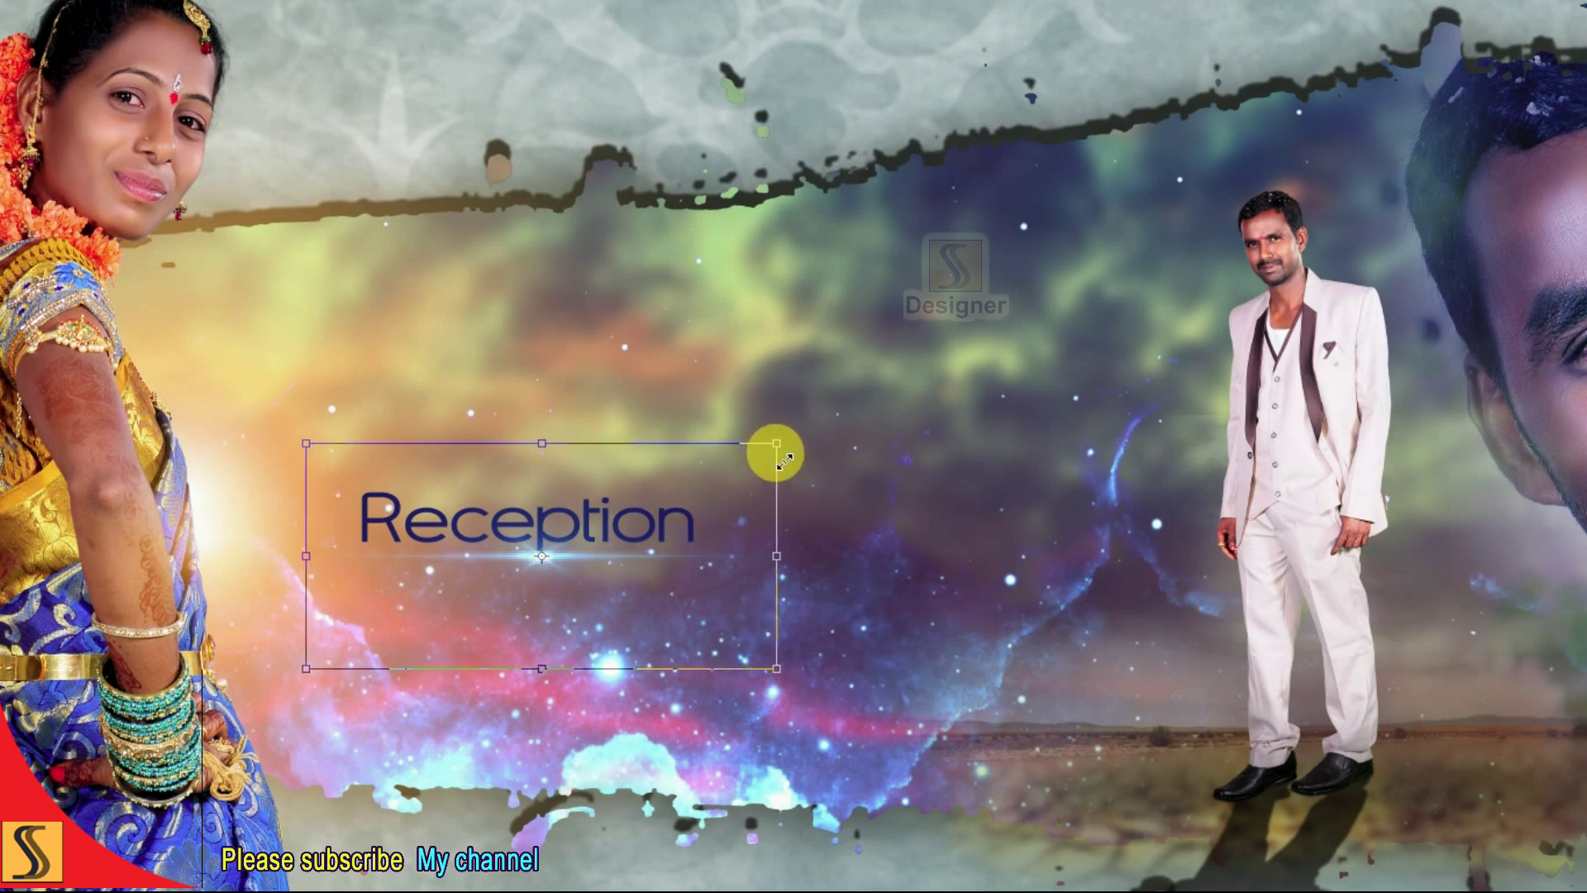
drag(779, 519, 814, 533)
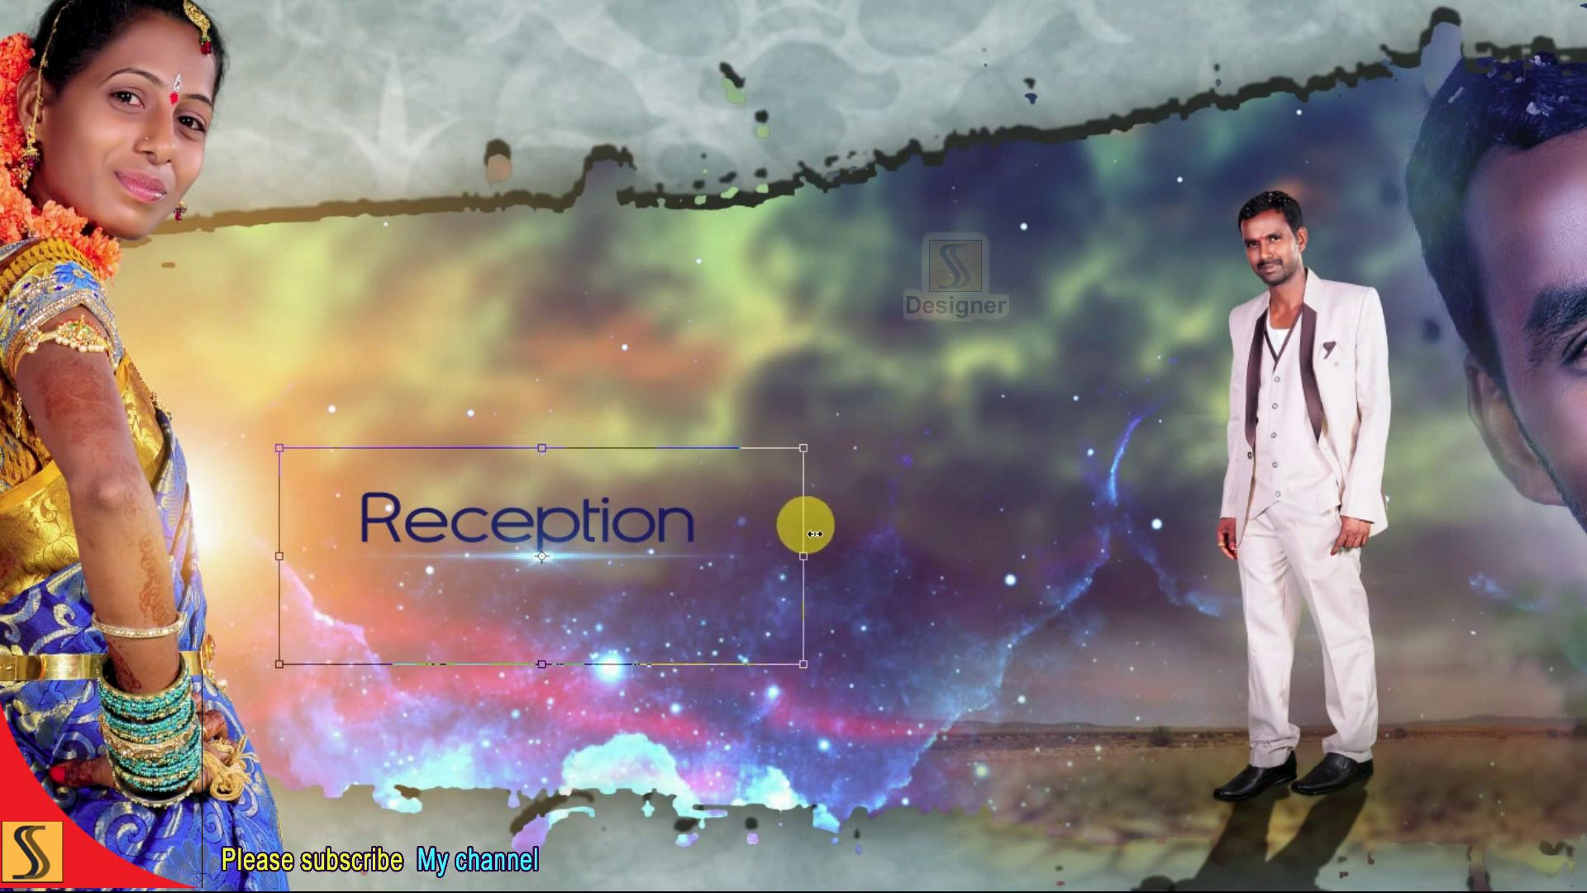
key(Return)
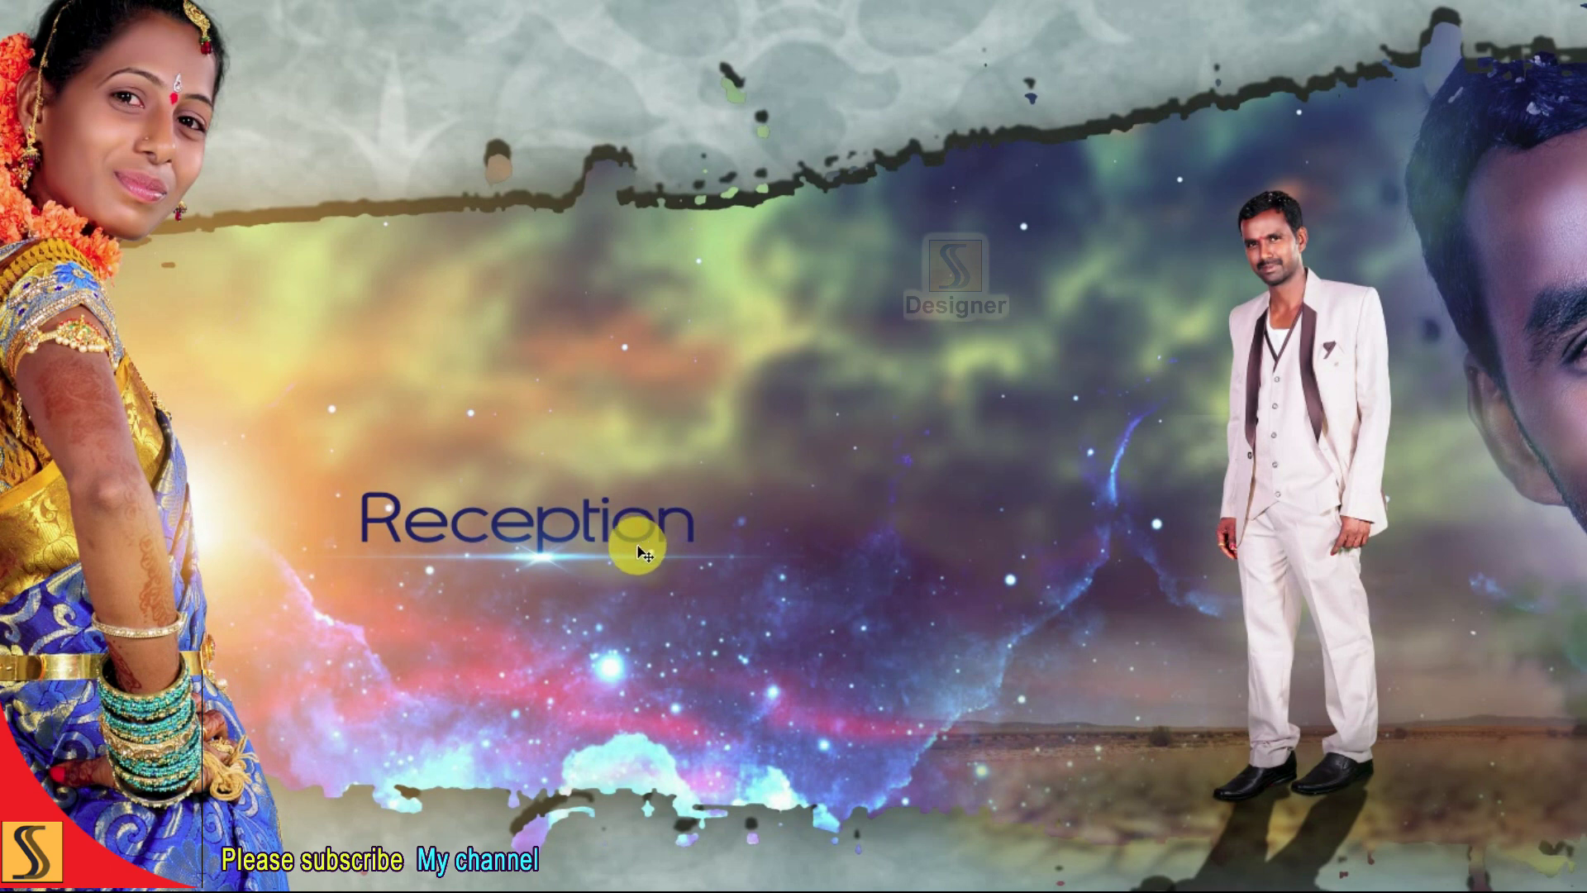
Place the flare streak along the Reception title's baseline and shrink it slightly to fit.
mouse_move(644, 554)
mouse_down()
mouse_move(617, 549)
mouse_move(688, 468)
mouse_move(742, 496)
mouse_up()
key(ctrl+t)
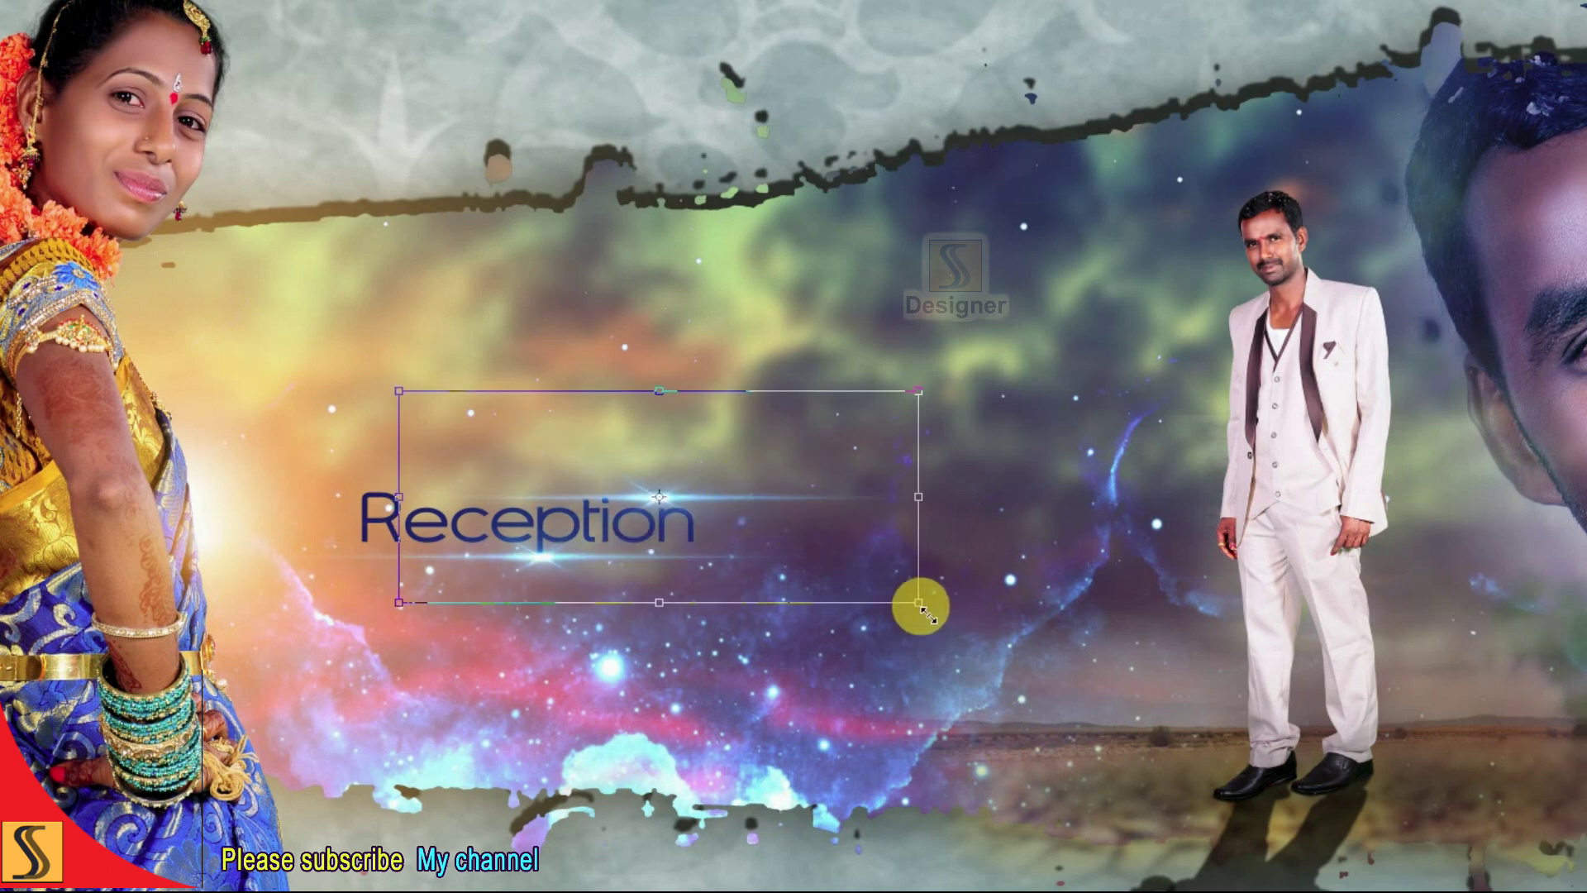
drag(794, 552, 772, 542)
drag(709, 496, 658, 500)
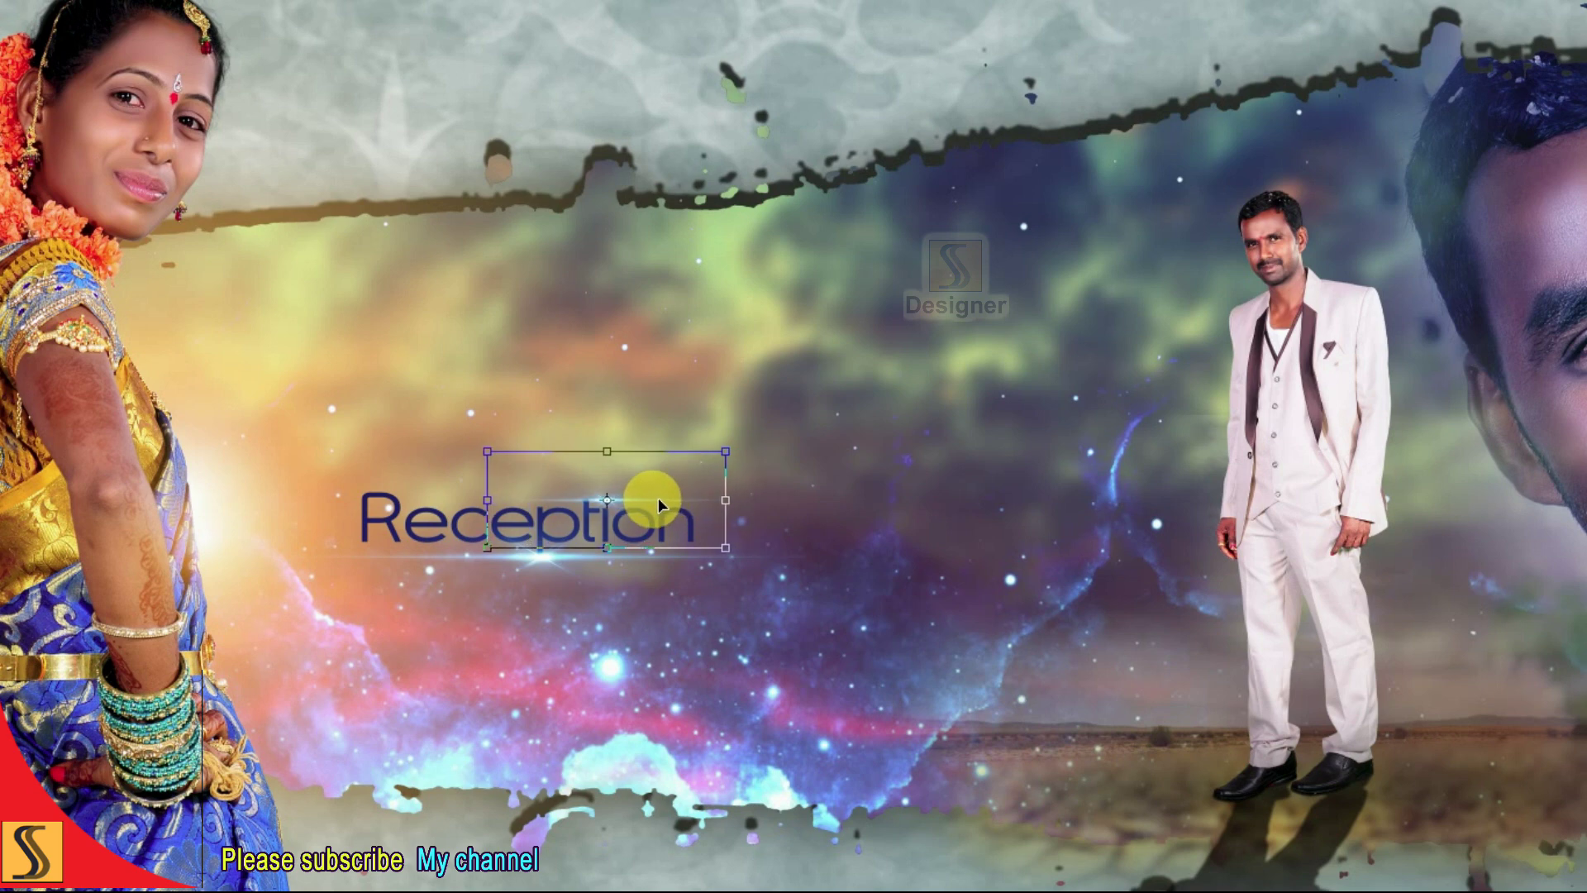
drag(717, 565, 698, 465)
key(Return)
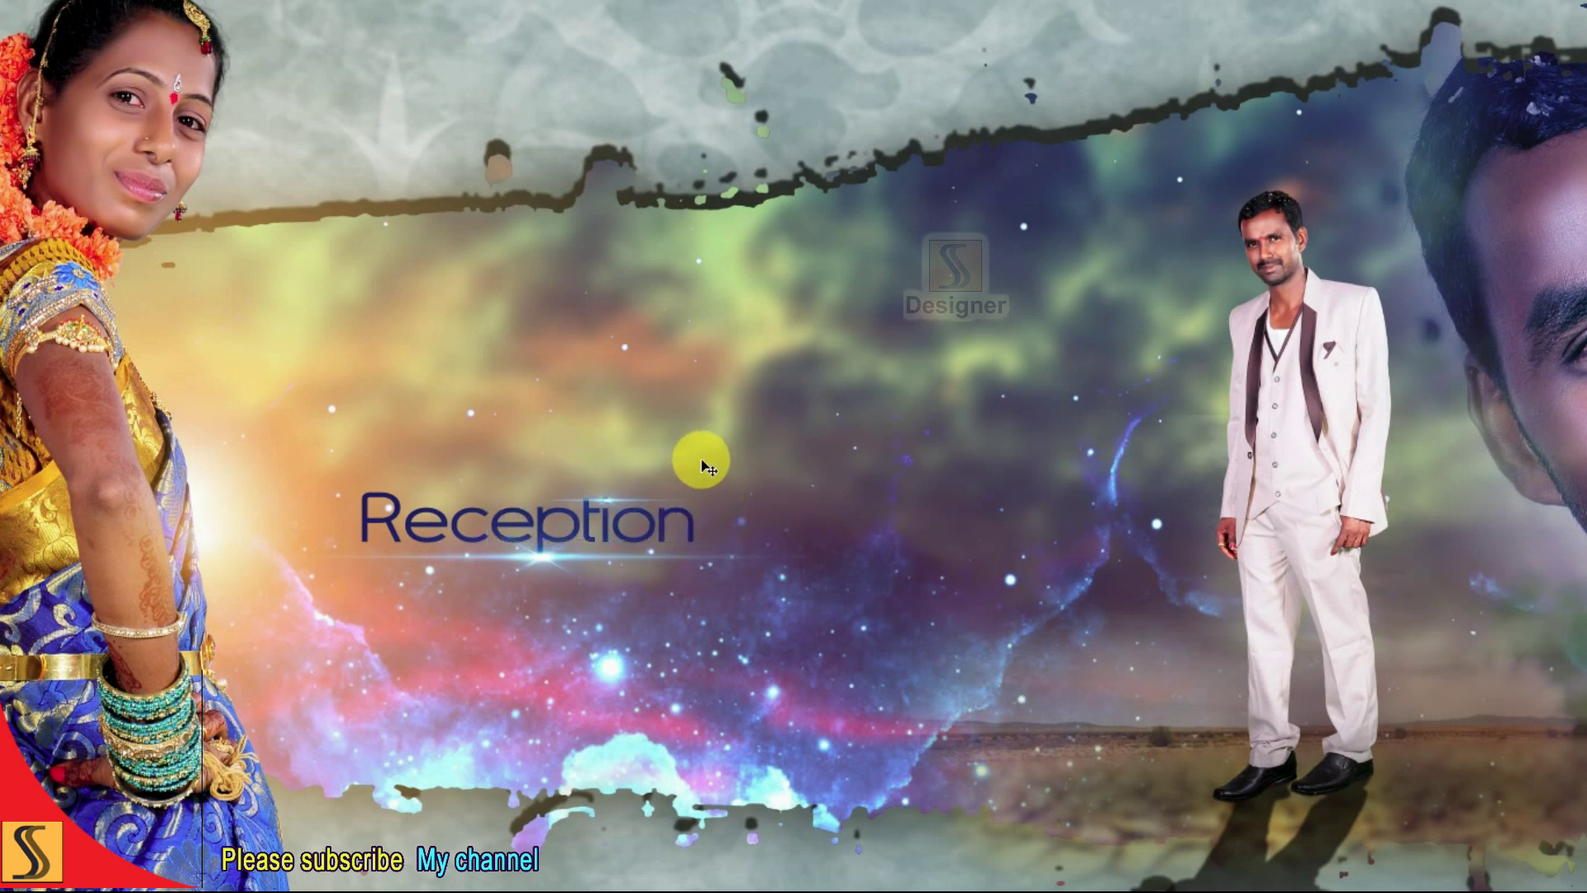
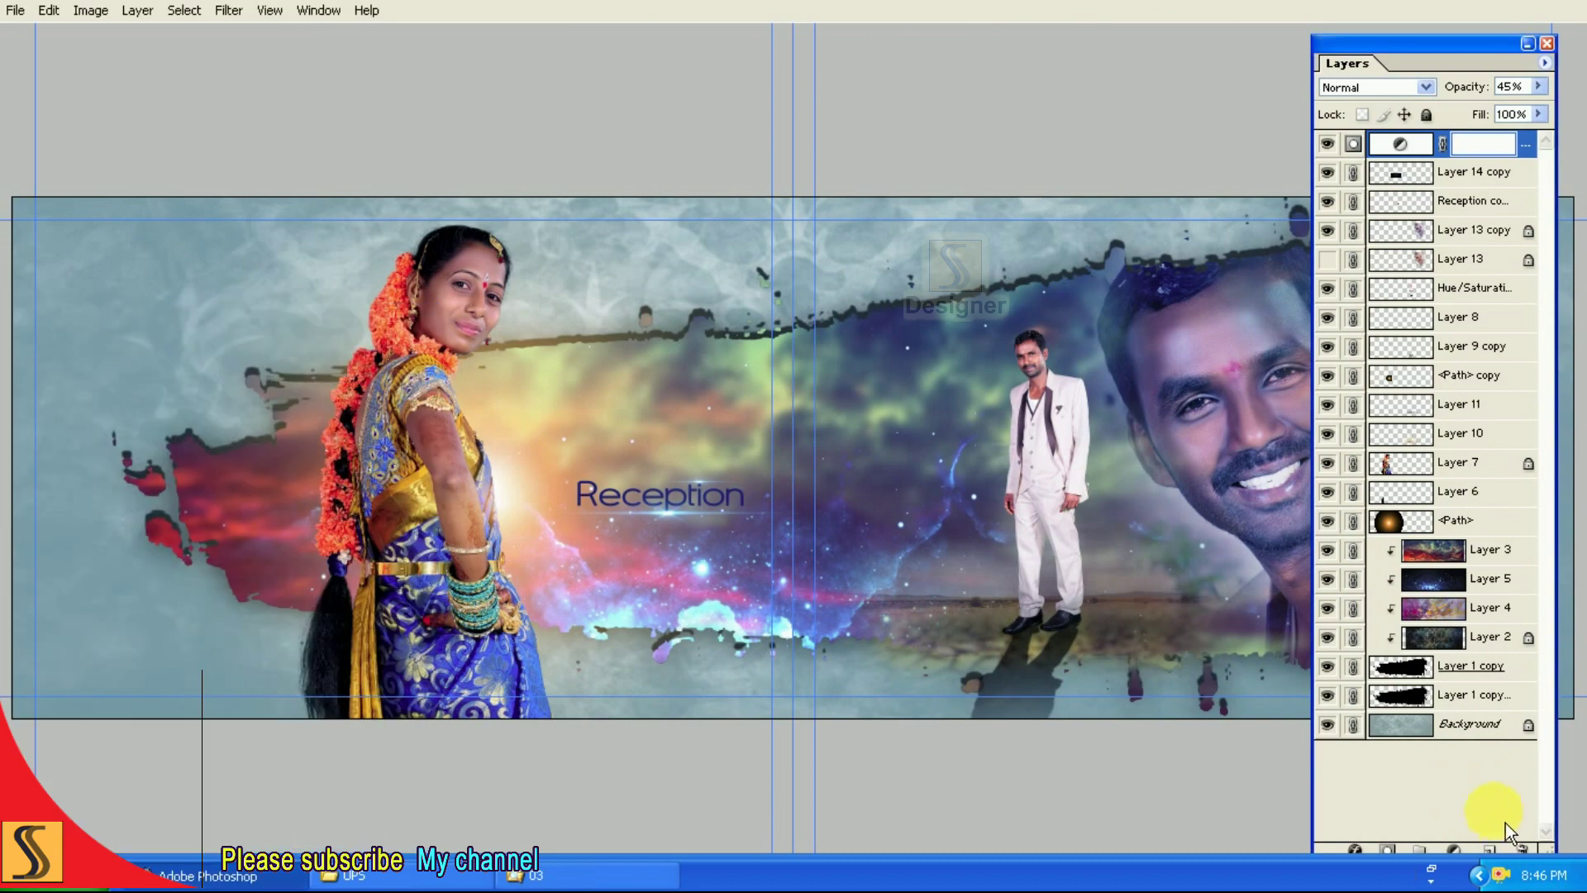
Add a Hue/Saturation adjustment layer with Lightness -60 to darken the whole reception spread.
click(1464, 853)
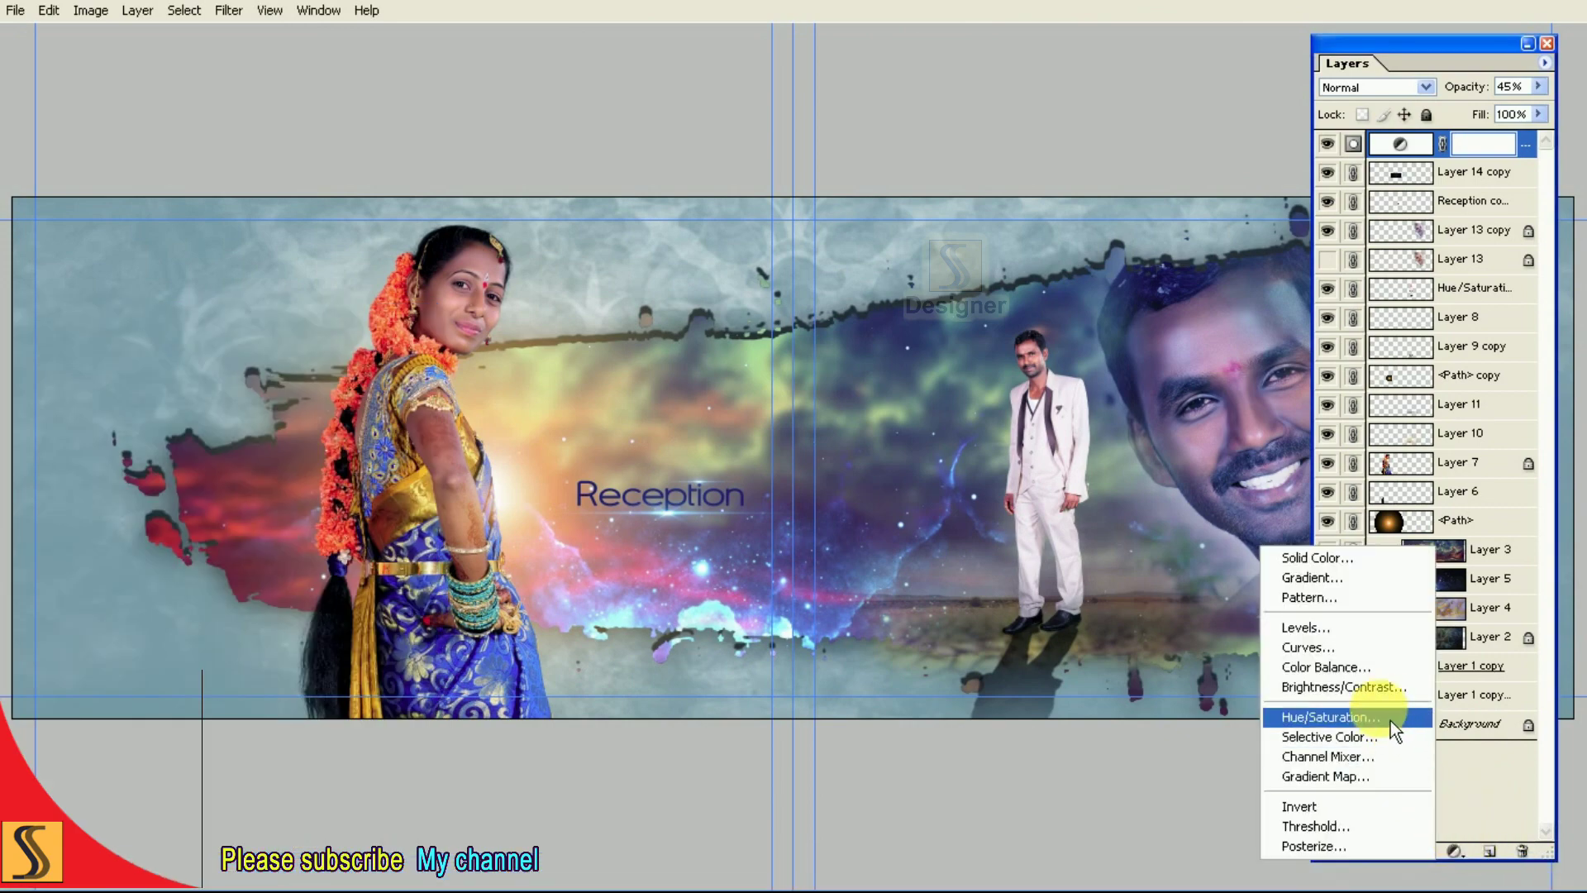
click(1390, 721)
text(-)
text(50)
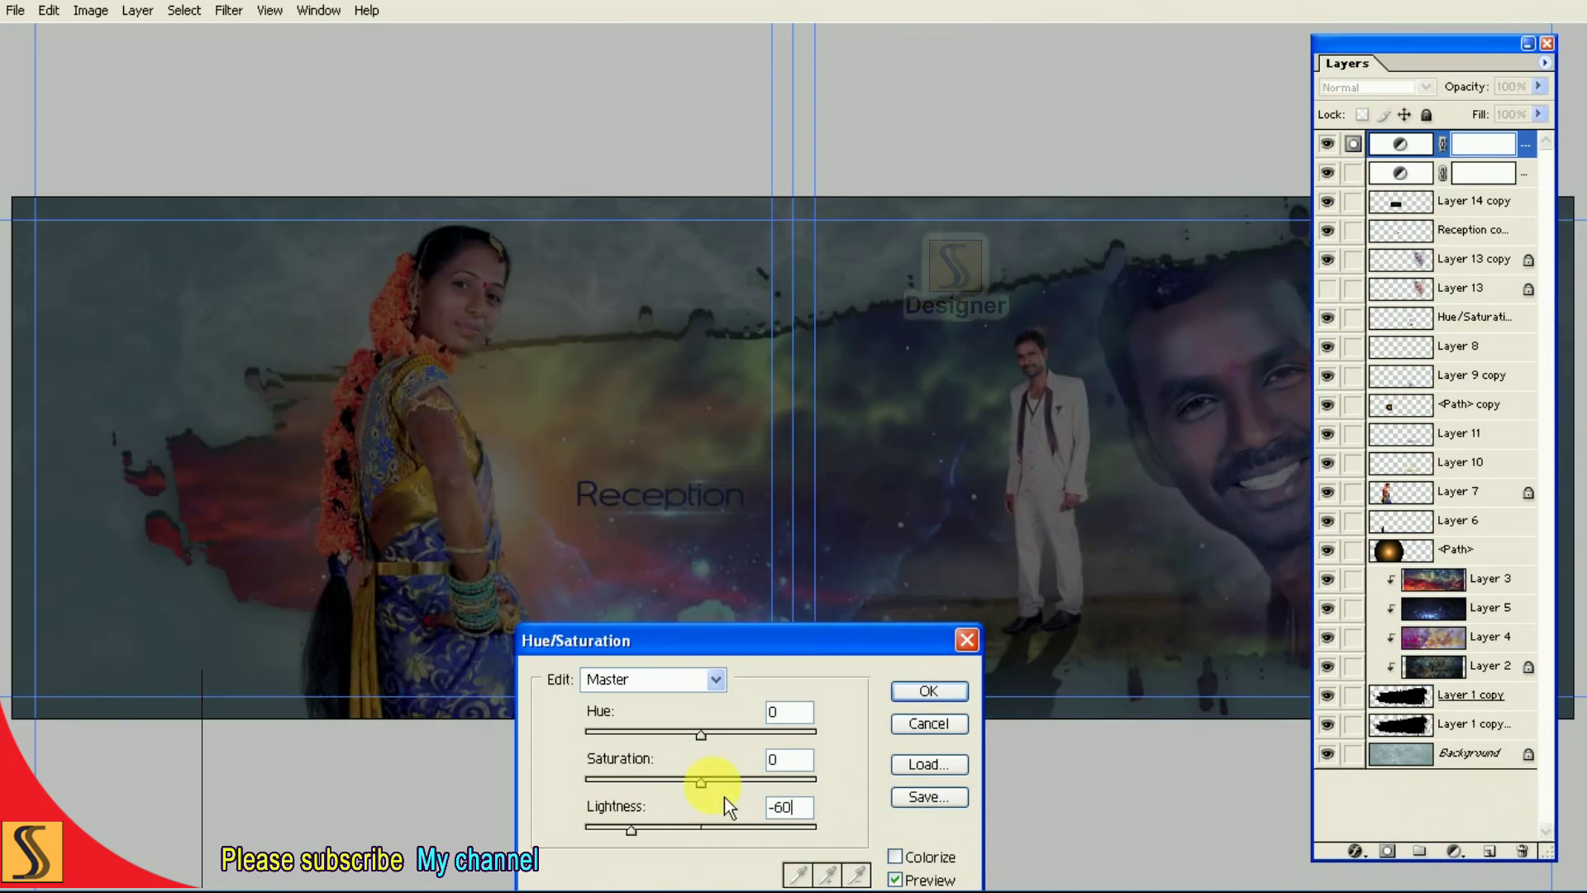
key(Return)
click(1398, 202)
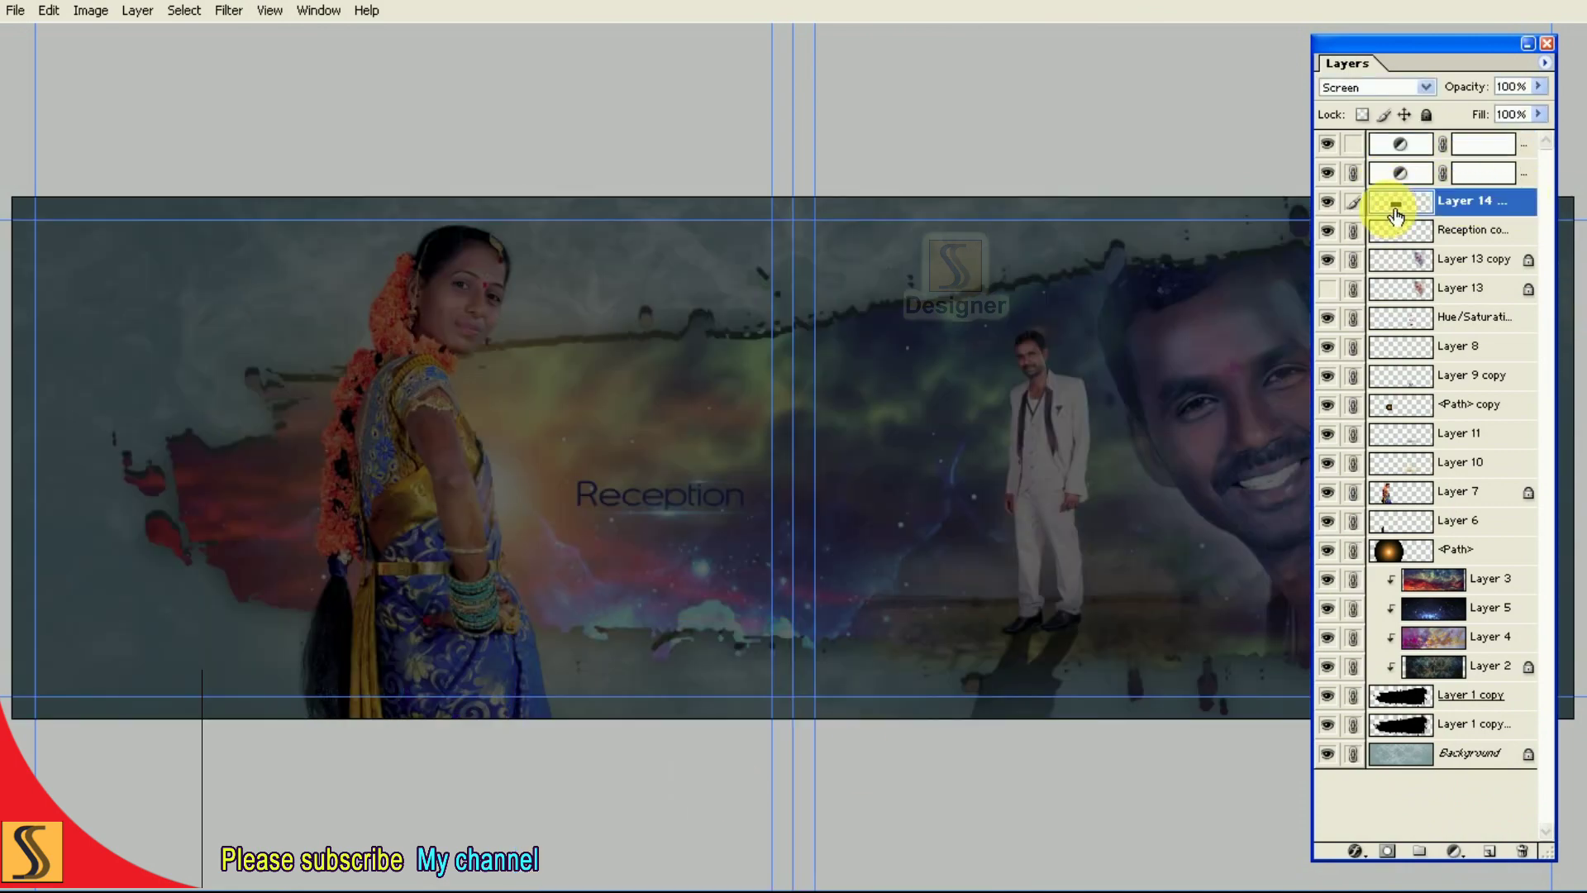
Set the Hue/Saturation adjustment layer's blend mode to Multiply and switch to the Eraser tool.
click(1401, 149)
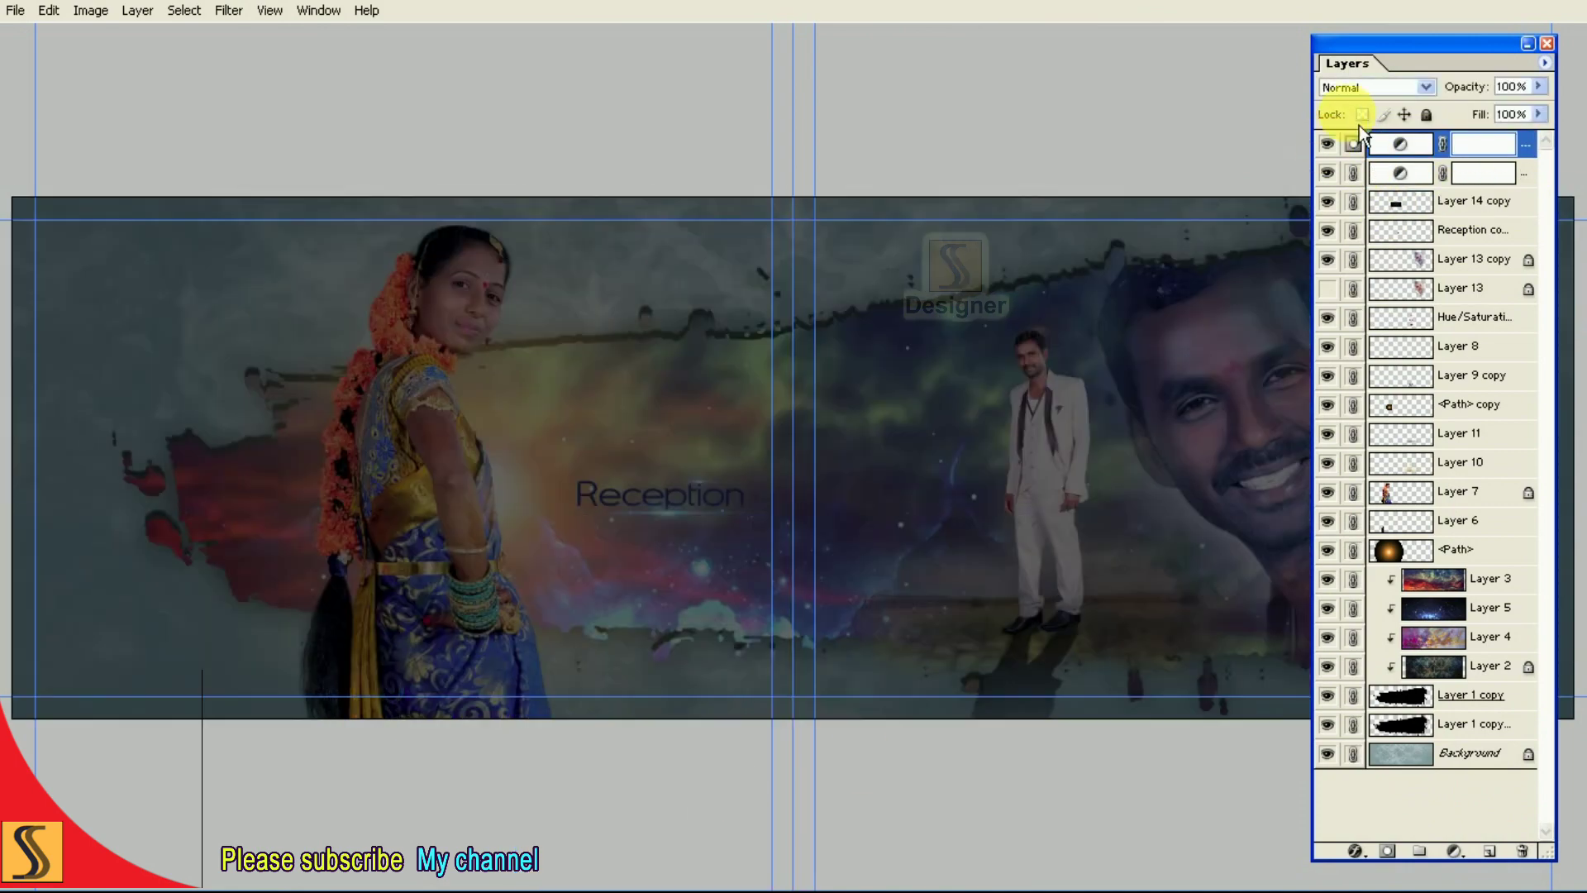
click(1364, 87)
click(1343, 160)
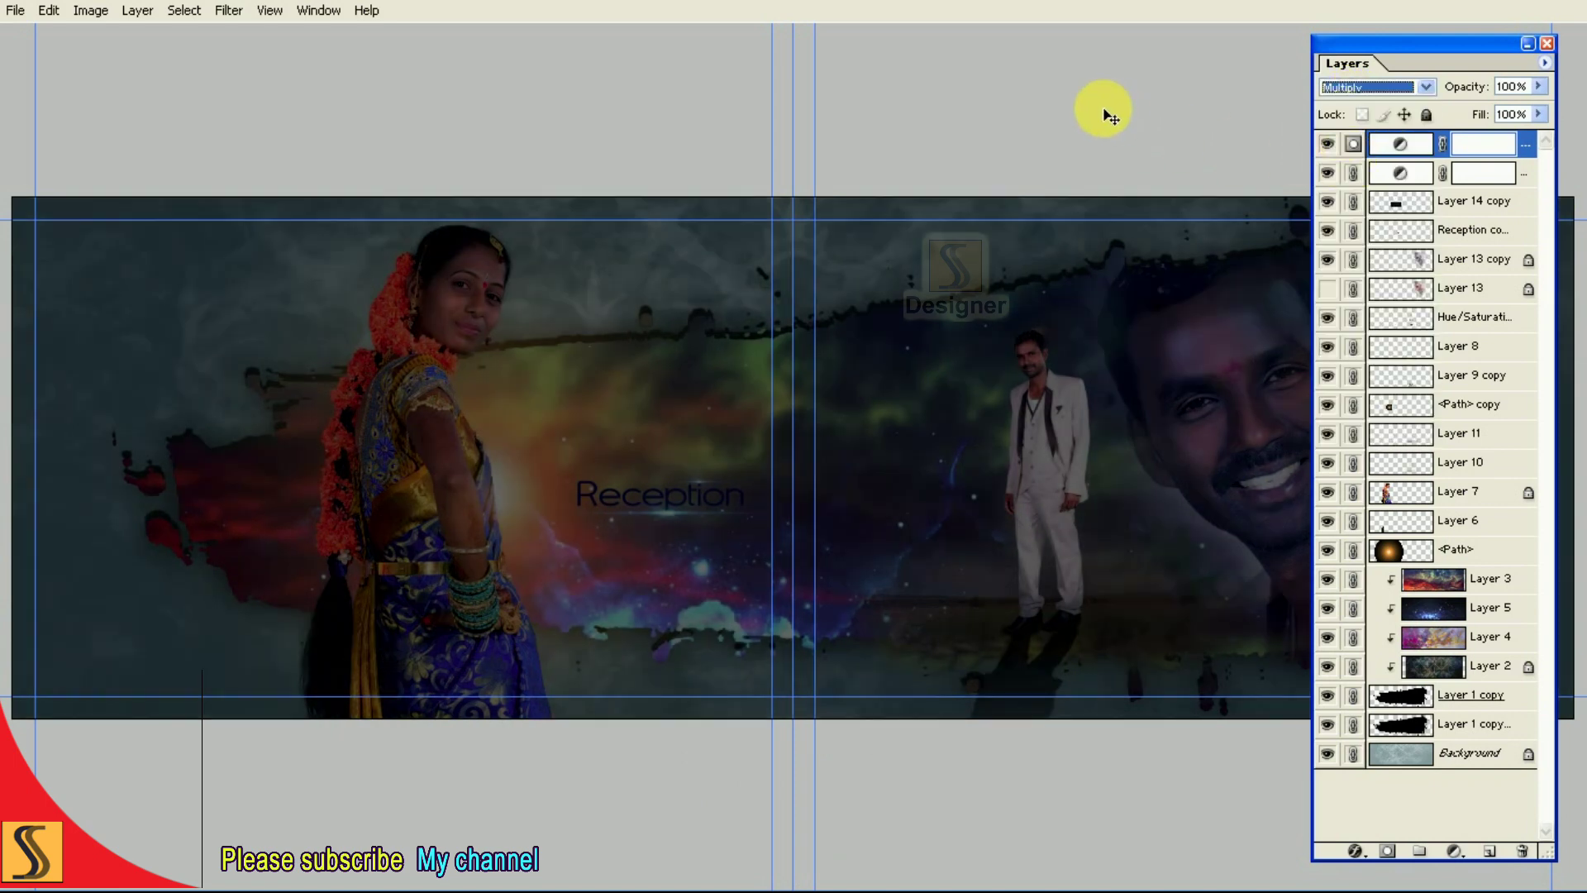
key(Tab)
key(Tab)
click(31, 301)
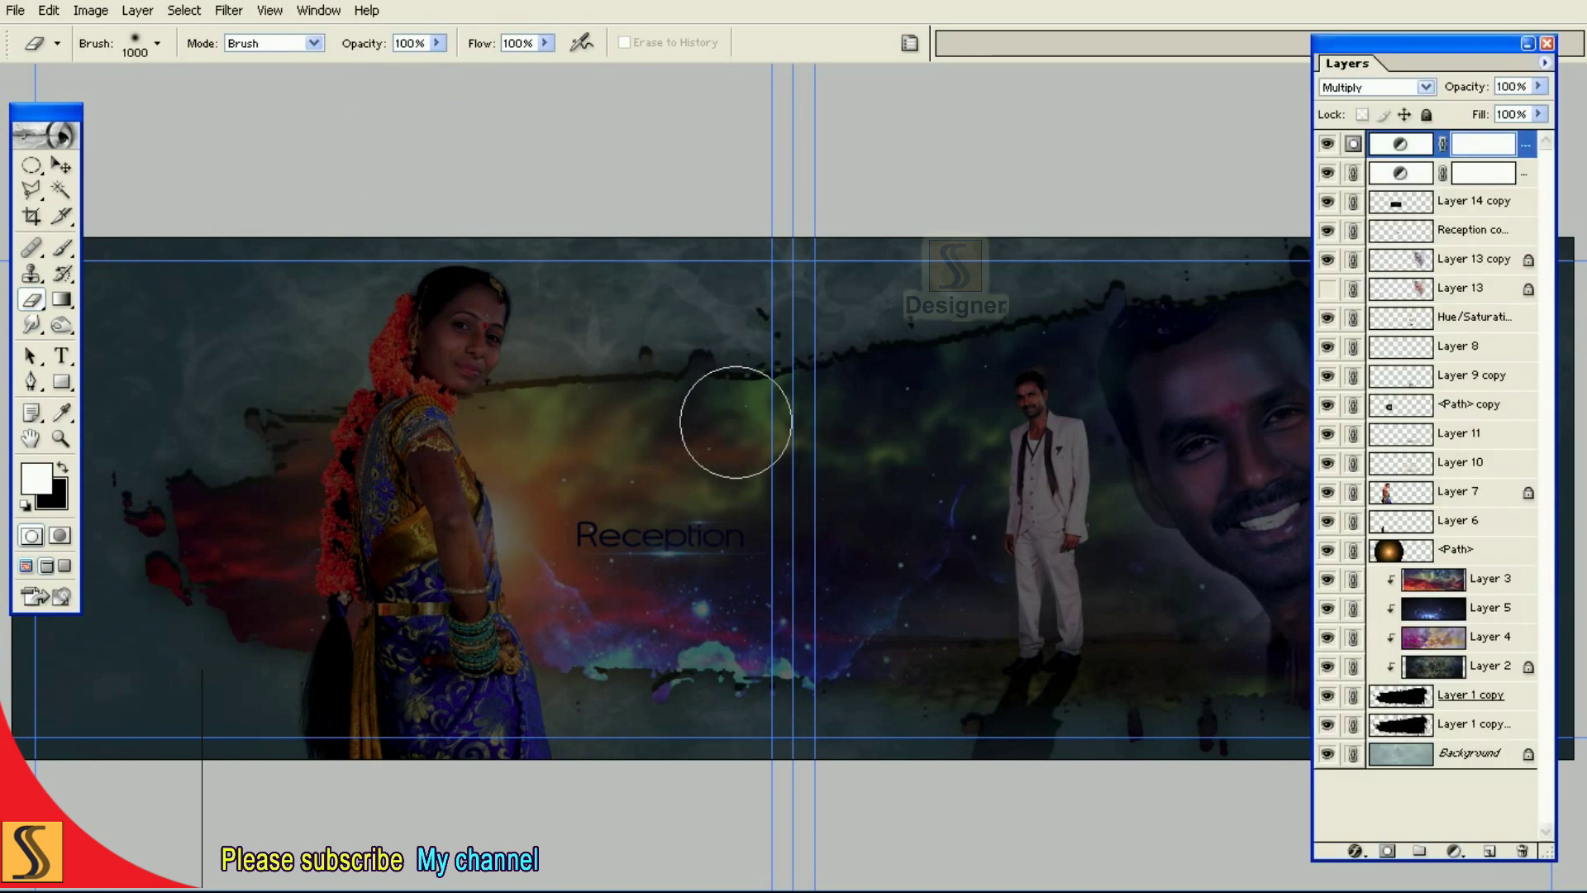
With an enlarged eraser, erase the darkening over the bride and across the centre to the man's face.
key(Tab)
key(bracketright)
key(bracketright)
key(bracketright)
key(bracketright)
key(bracketright)
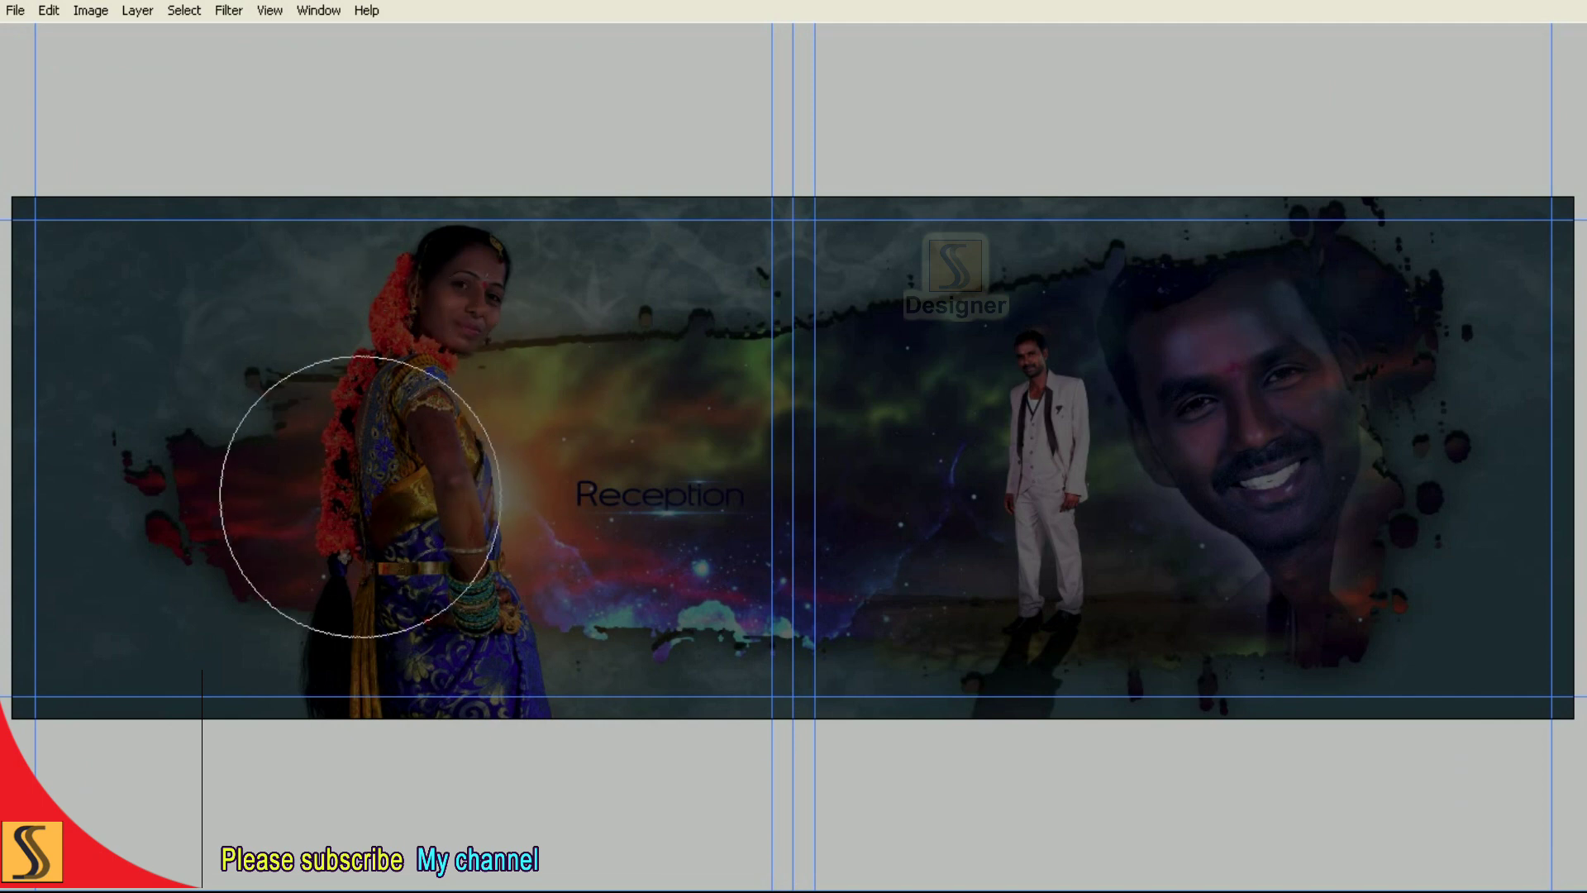
drag(312, 443, 465, 393)
mouse_move(620, 390)
mouse_down()
mouse_move(1227, 385)
mouse_move(1269, 496)
mouse_move(1350, 415)
mouse_move(1372, 513)
mouse_move(1042, 373)
mouse_move(529, 289)
mouse_move(158, 463)
mouse_move(264, 579)
mouse_move(585, 478)
mouse_move(1325, 434)
mouse_move(1412, 468)
mouse_move(248, 513)
mouse_move(330, 314)
mouse_move(248, 529)
mouse_move(484, 501)
mouse_up()
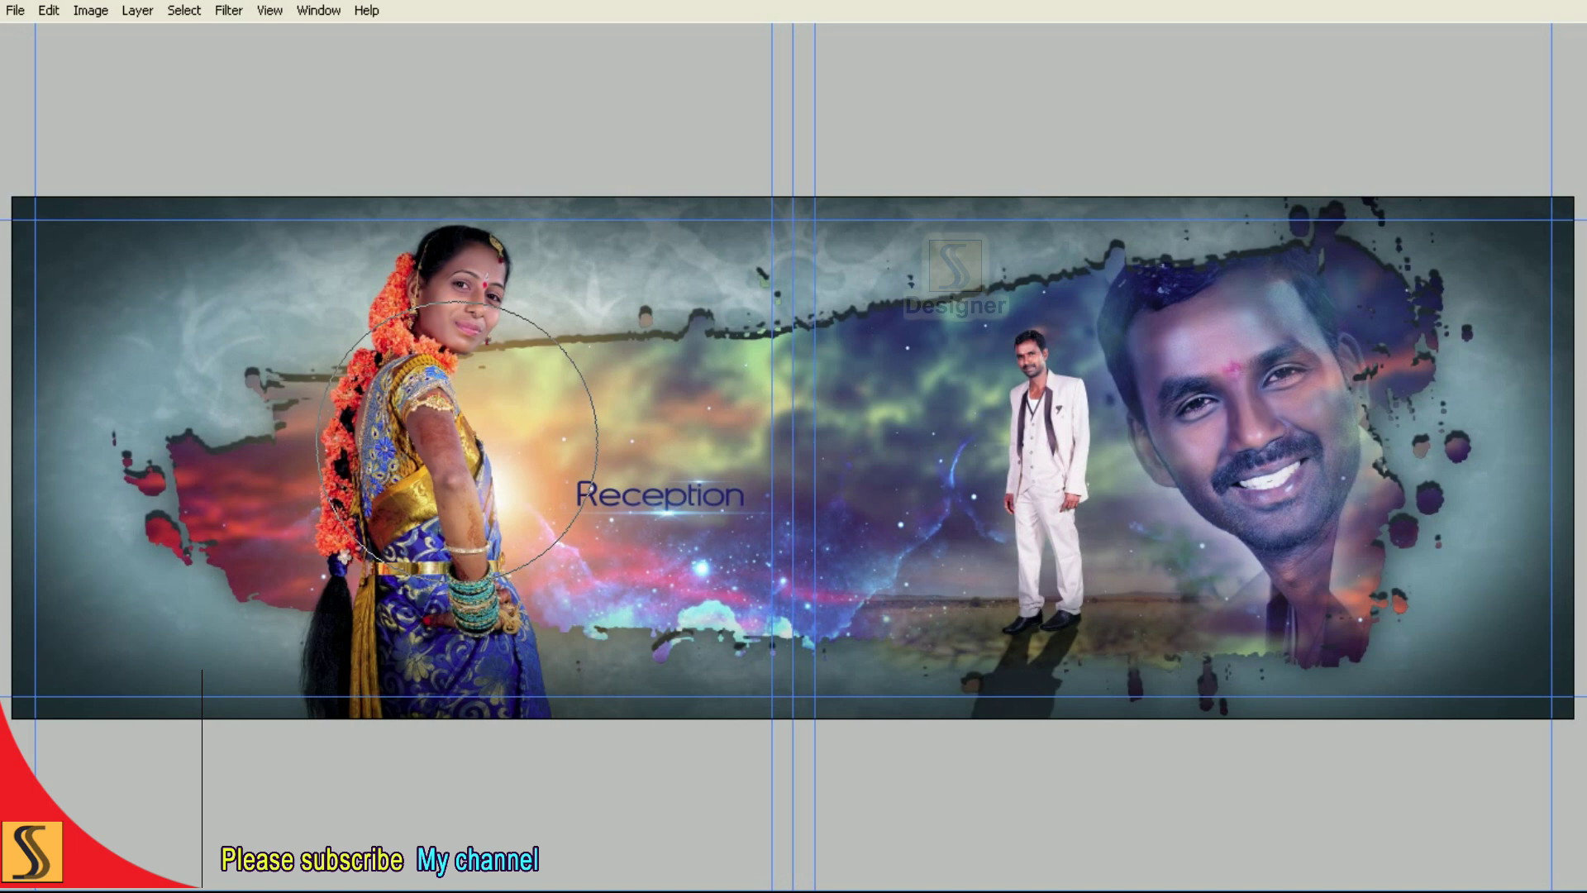
With a smaller eraser, lighten the dark lower-left corner and the smoky band along the top.
key(F7)
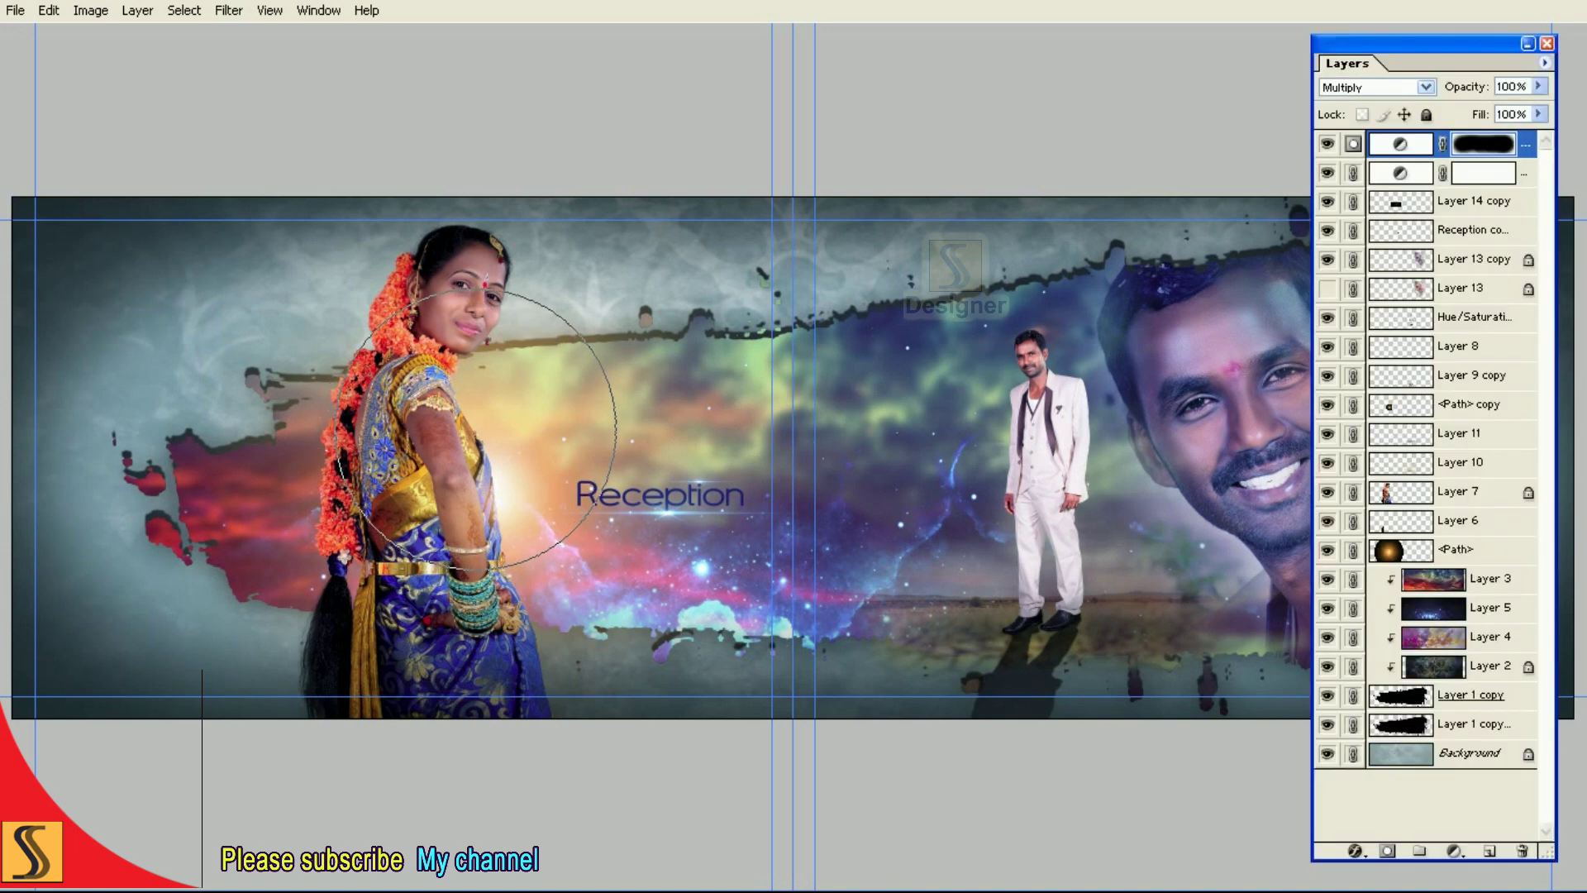
key(F7)
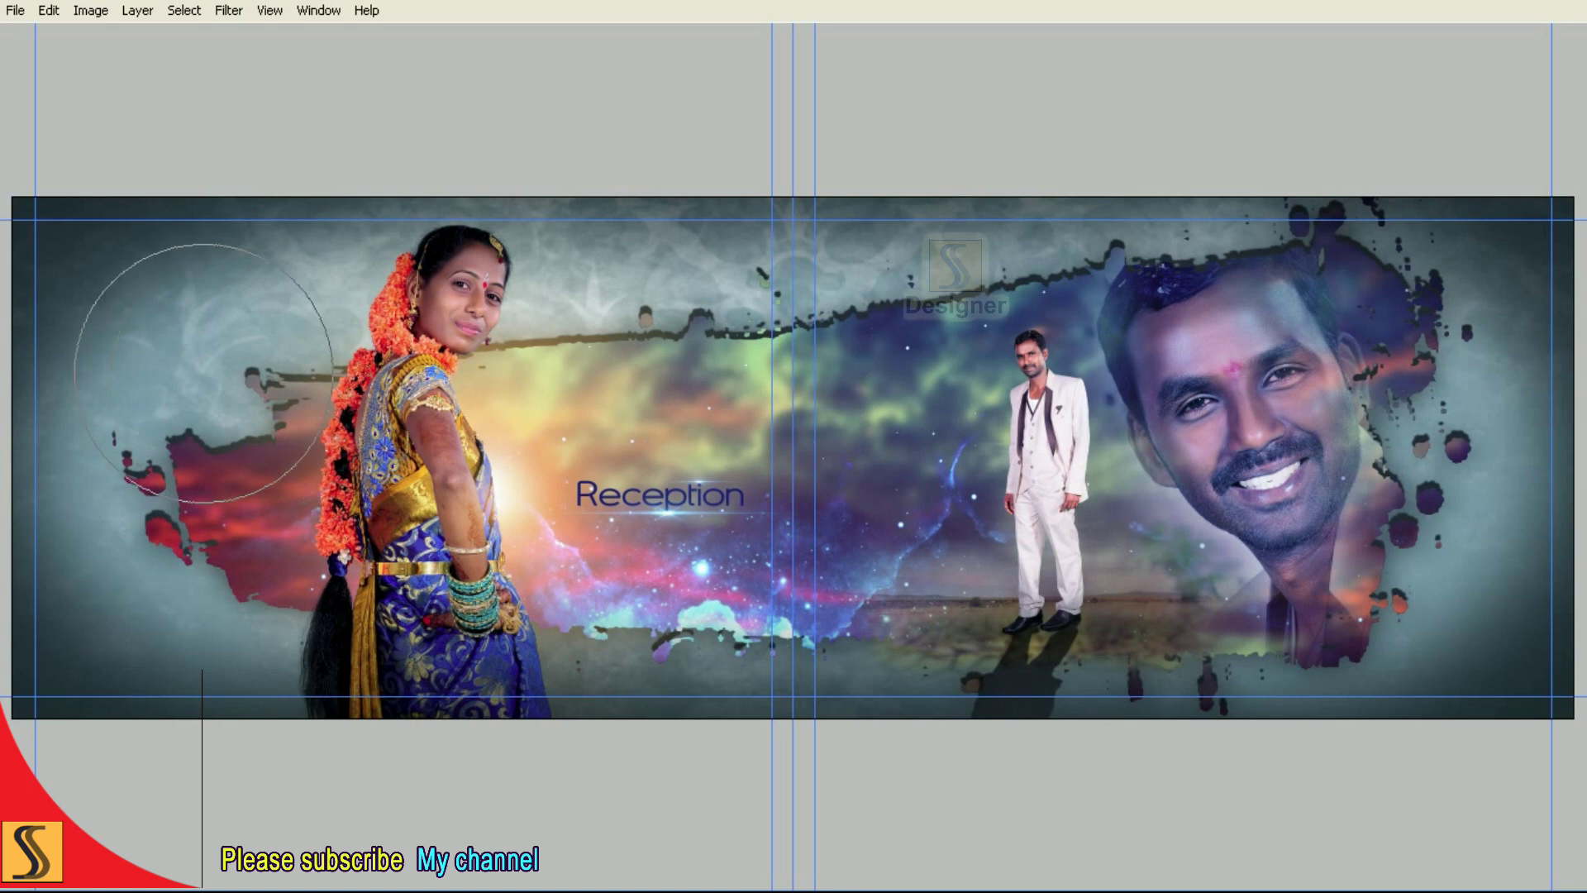
key(bracketleft)
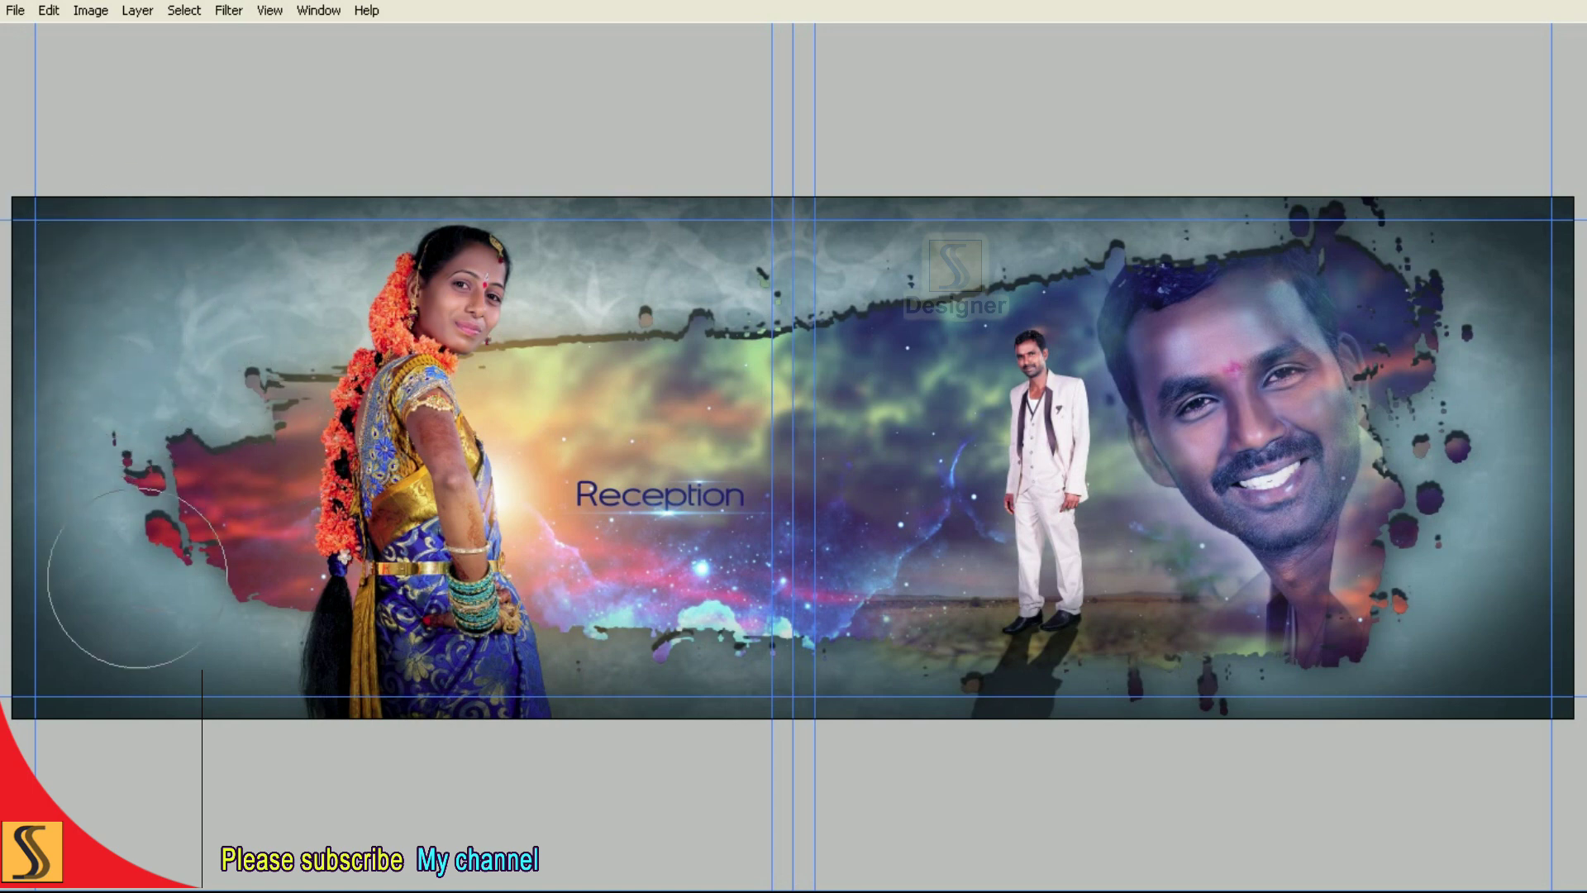
drag(94, 652, 106, 657)
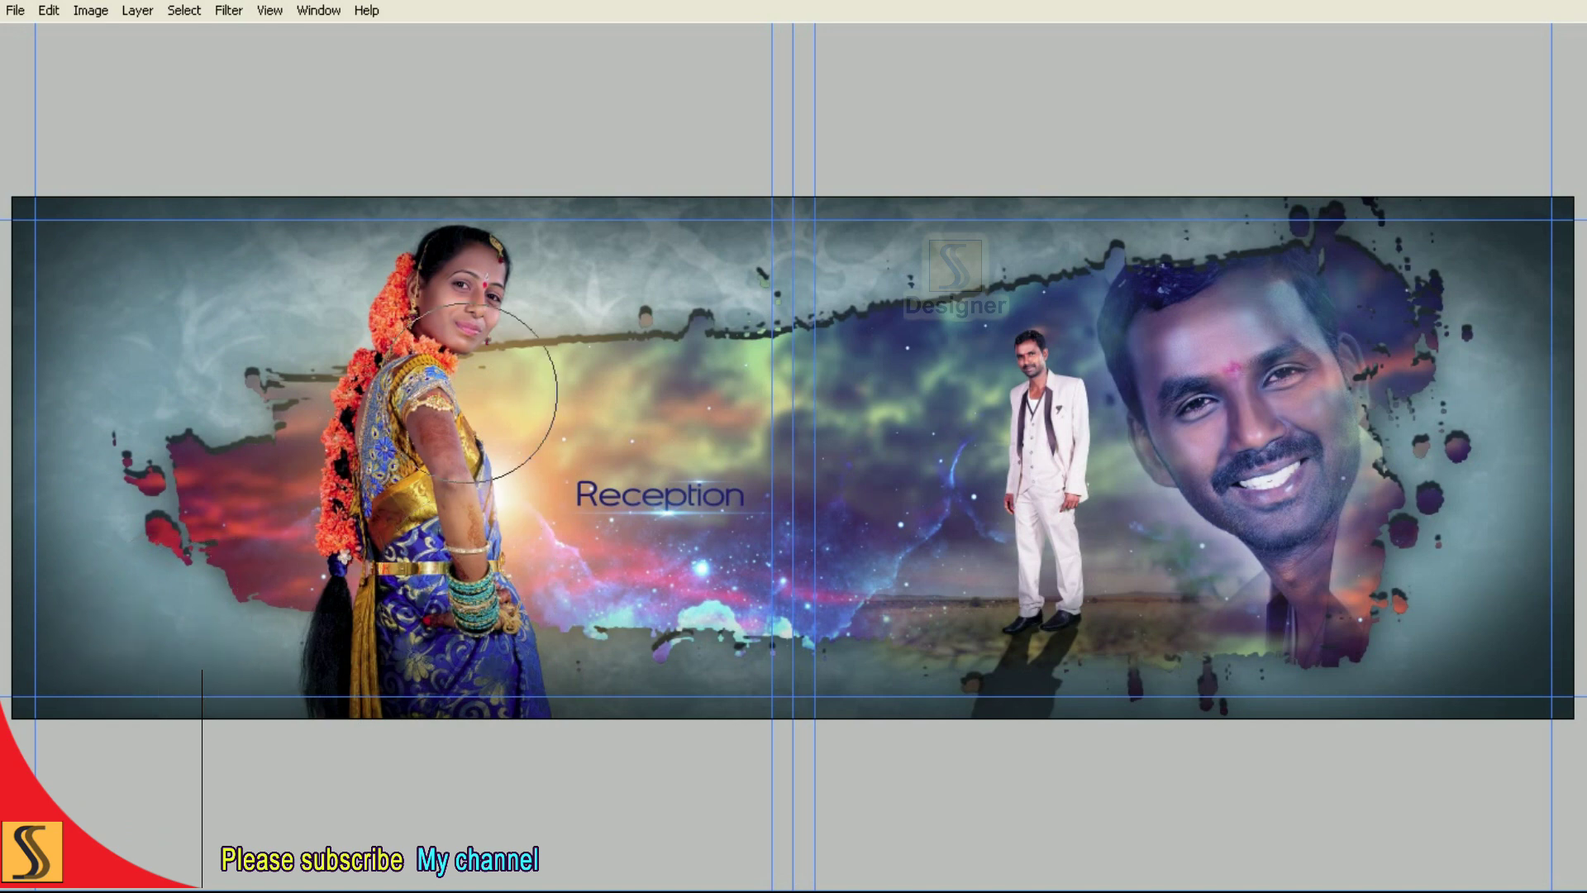
drag(822, 177, 1141, 223)
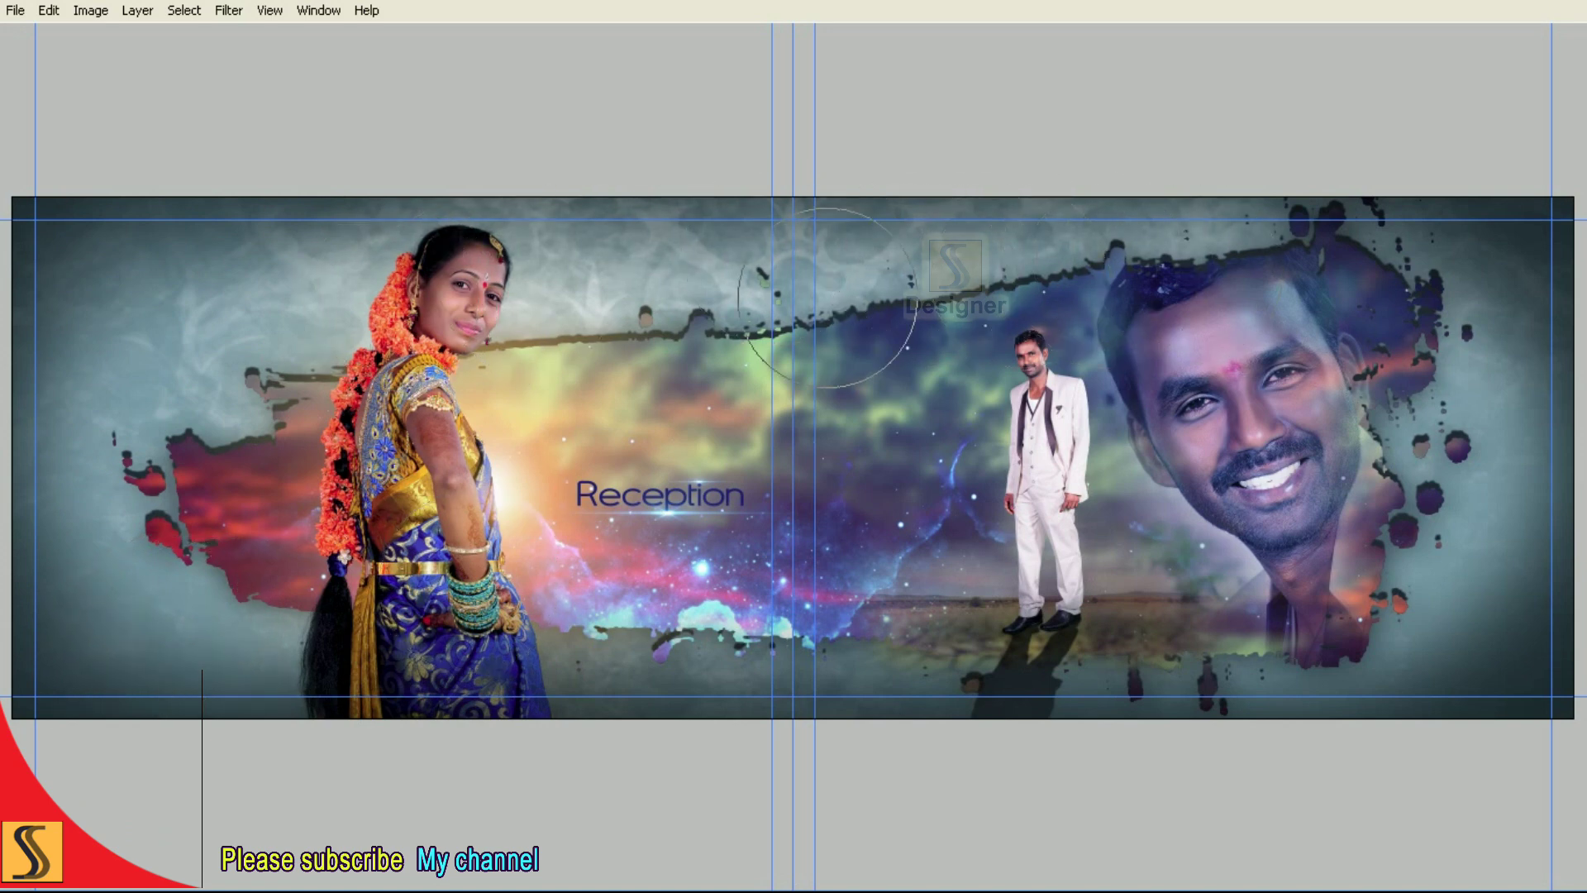